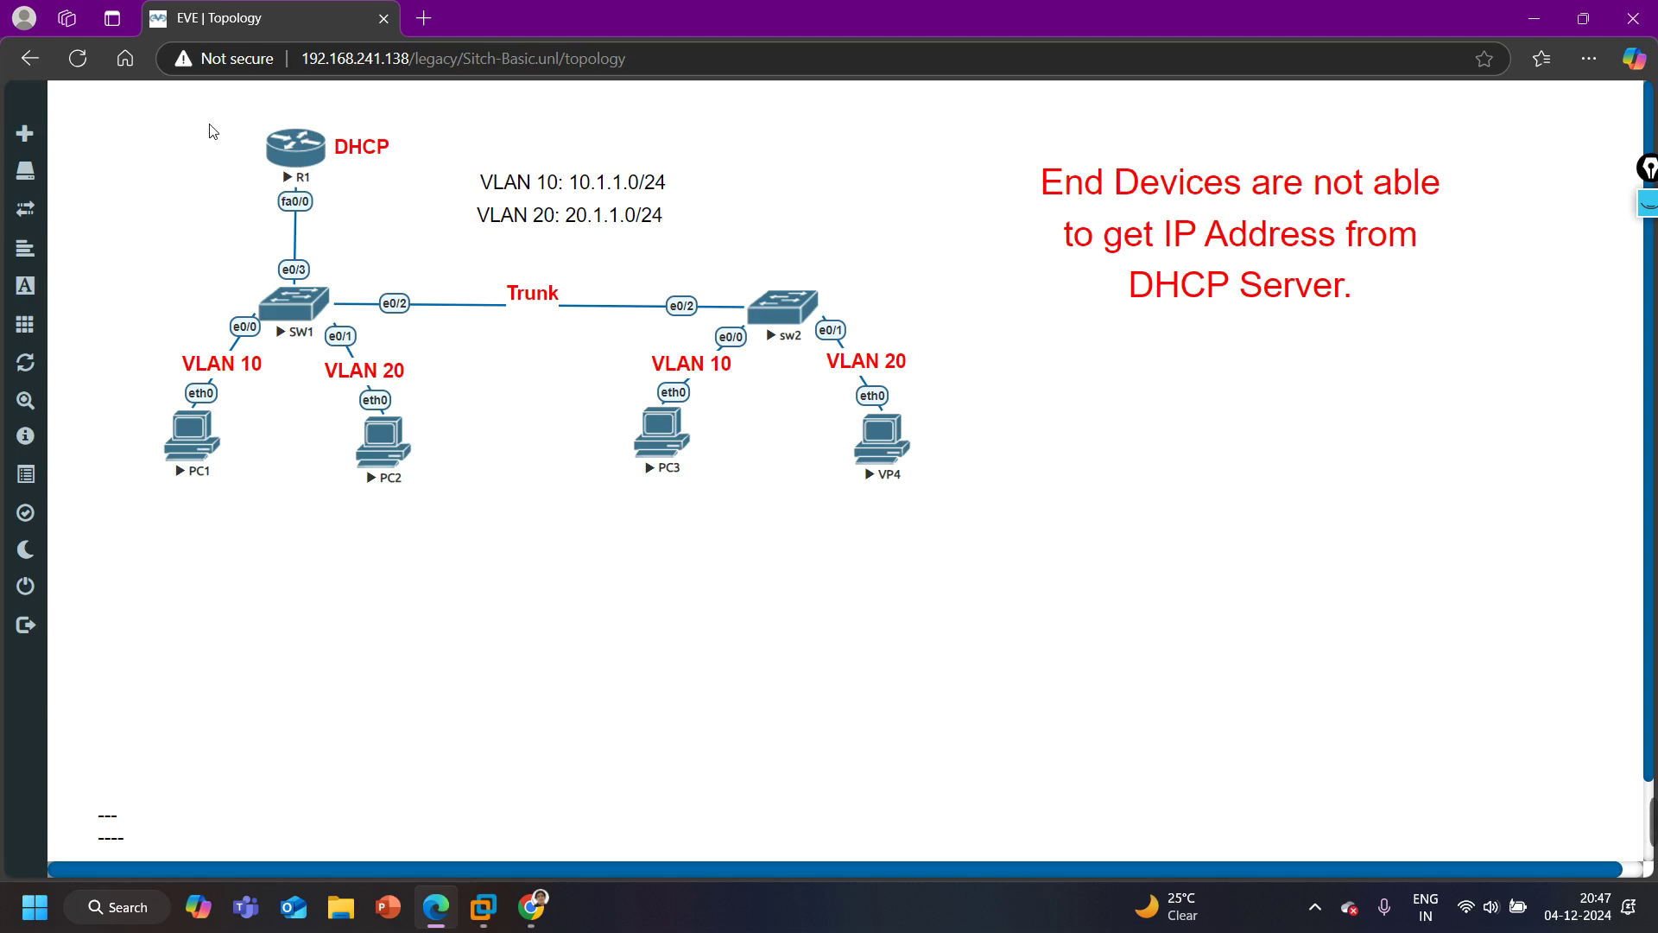
Open PC1's console, place it below the topology, and request an address with ip dhcp
{"action": "left_click", "coordinate": [204, 442]}
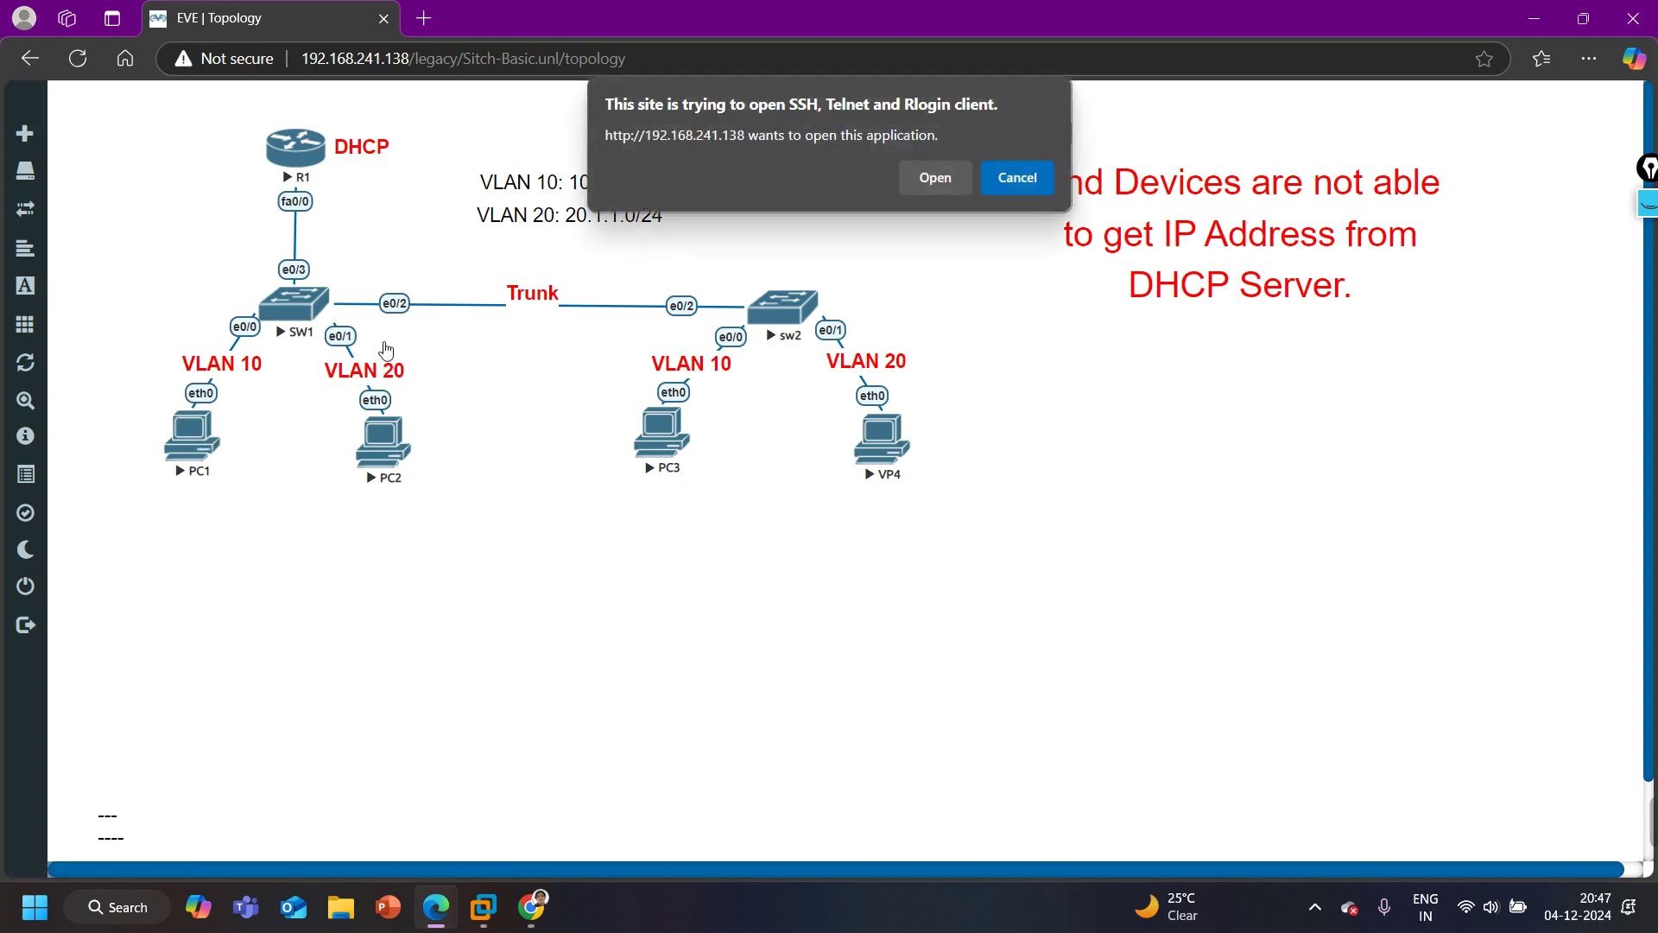
{"action": "left_click", "coordinate": [935, 170]}
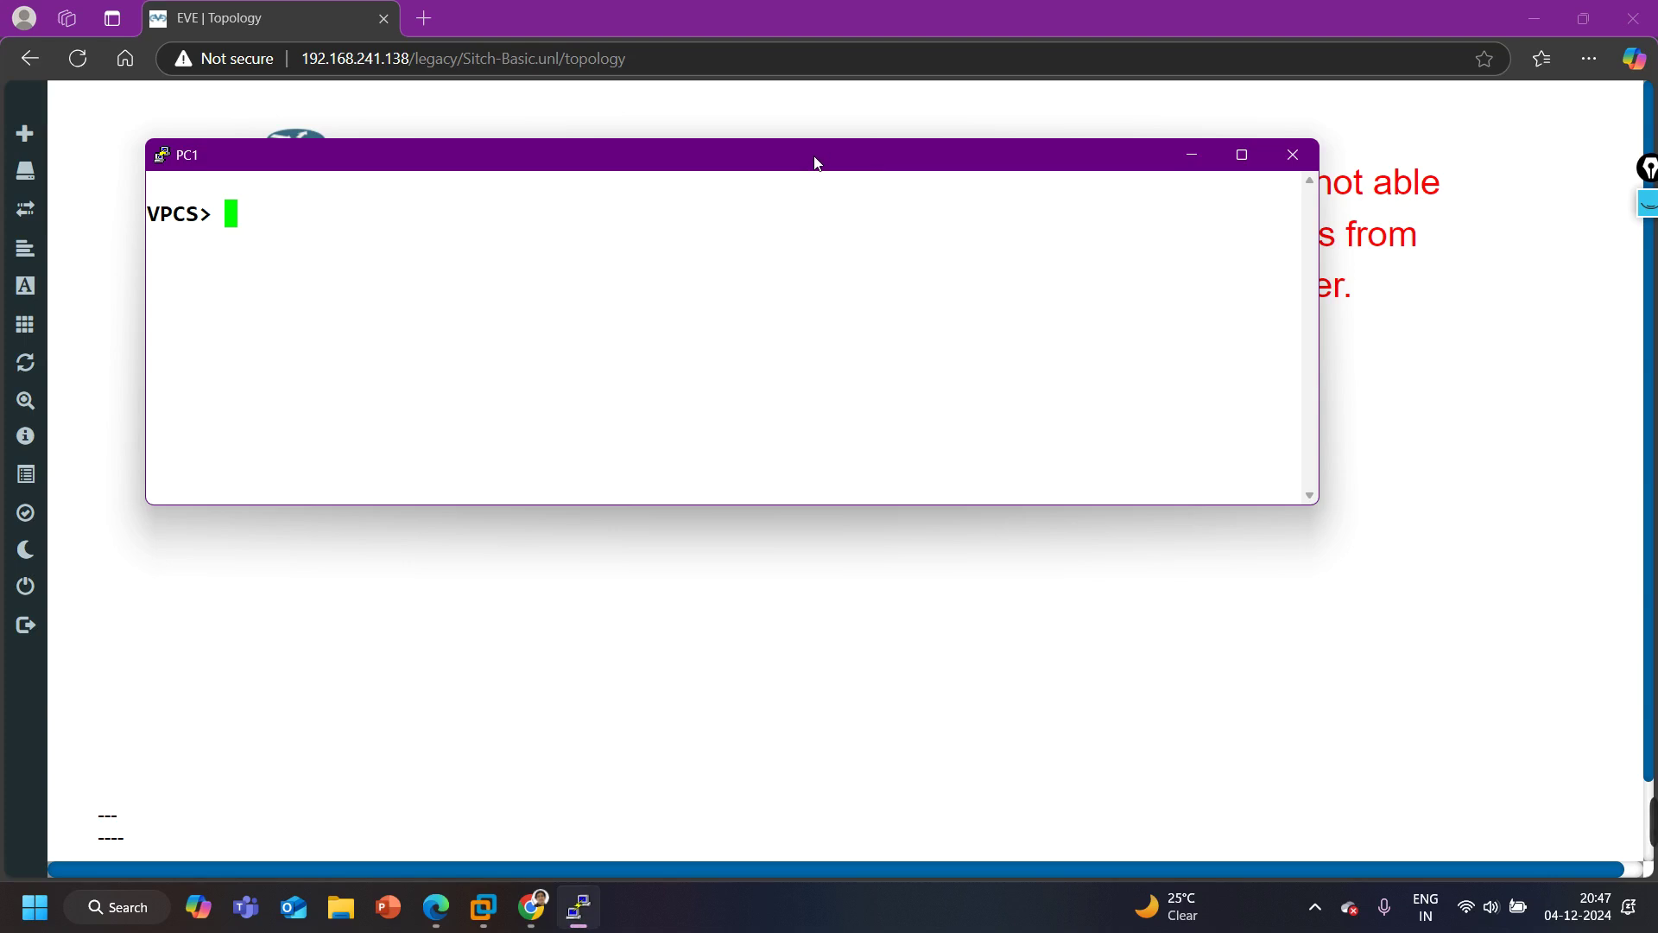
{"action": "left_click_drag", "start_coordinate": [815, 163], "coordinate": [921, 507]}
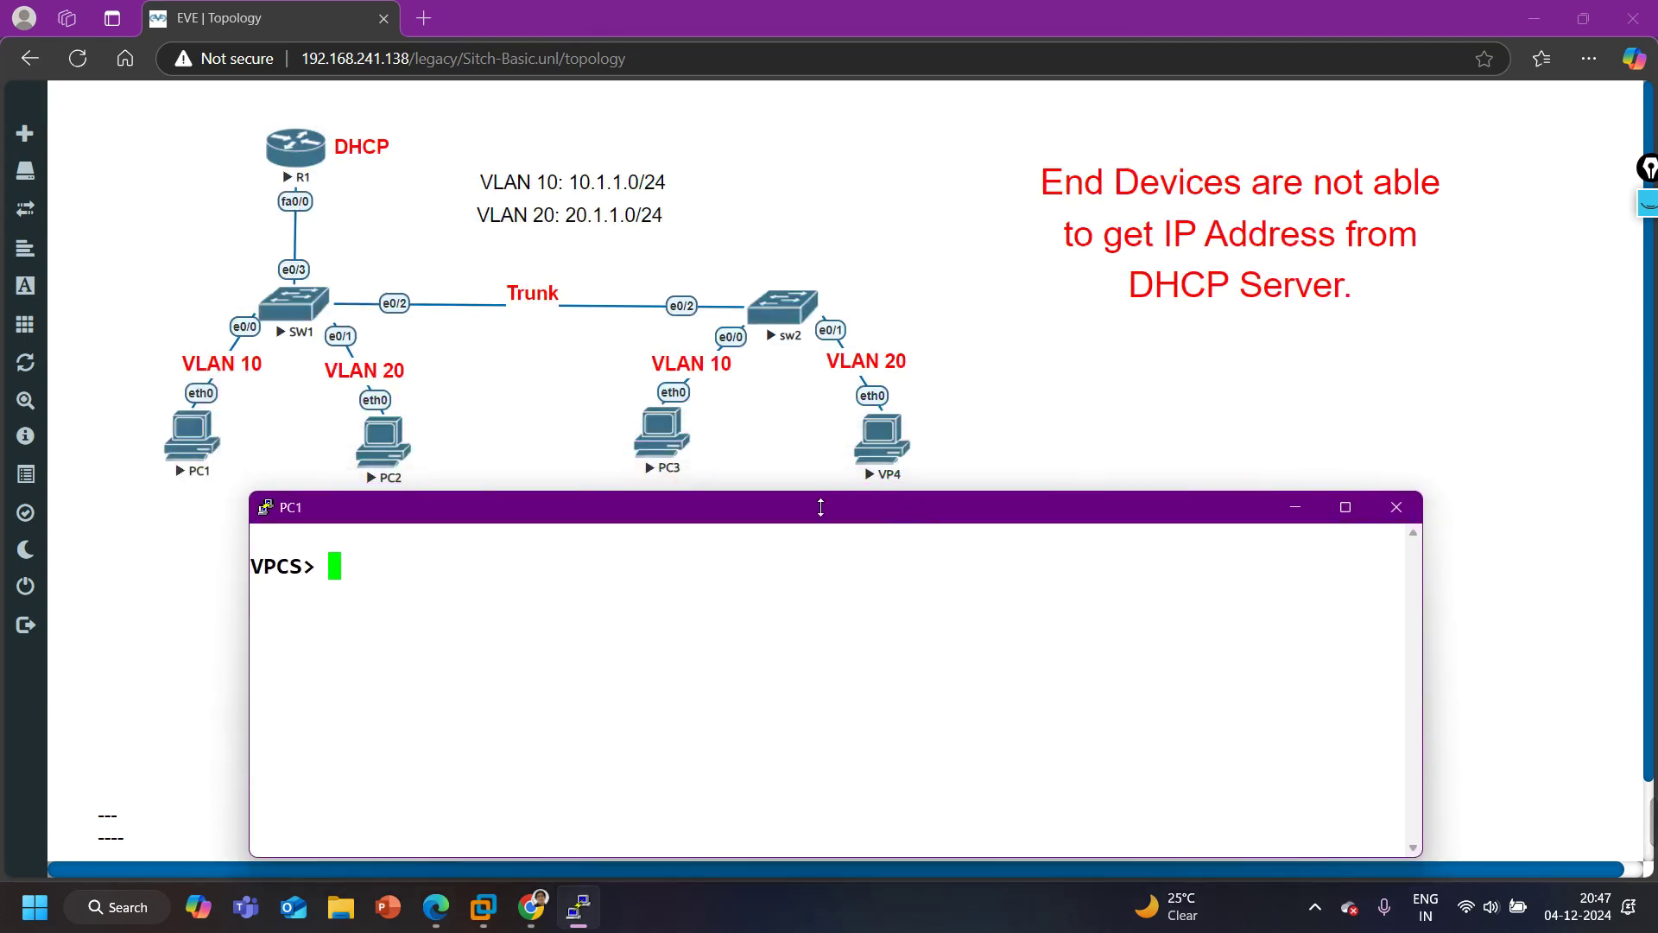
{"action": "mouse_move", "coordinate": [820, 508]}
{"action": "left_mouse_down"}
{"action": "mouse_move", "coordinate": [833, 562]}
{"action": "mouse_move", "coordinate": [826, 536]}
{"action": "left_mouse_up"}
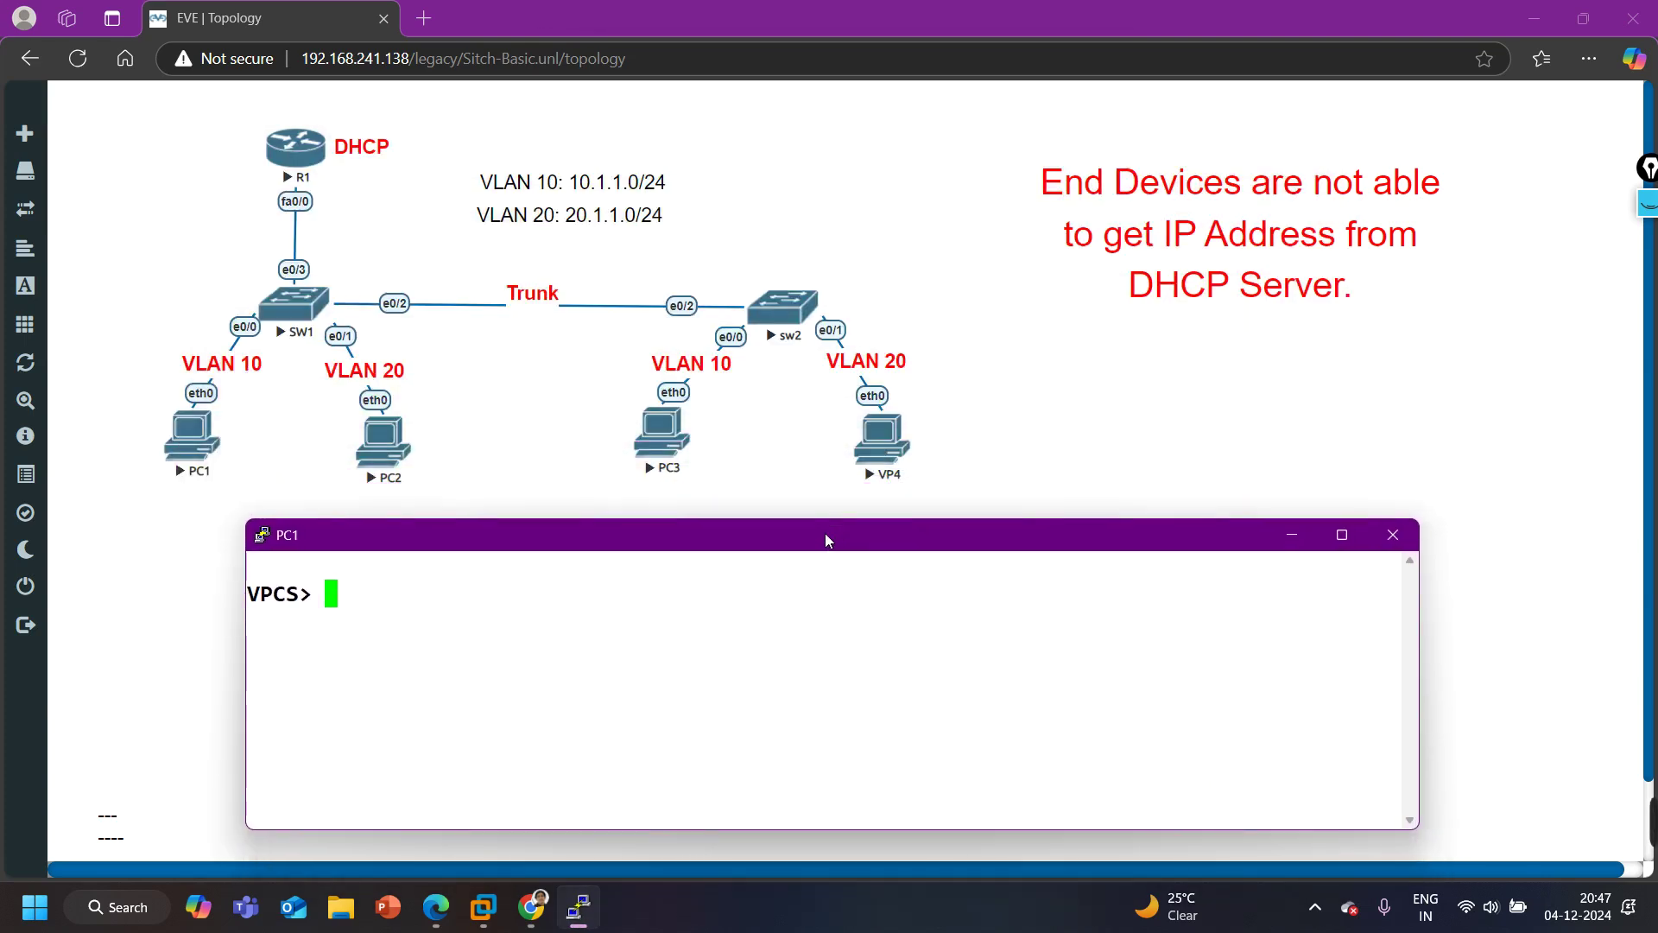
{"action": "type", "text": "ip dhcp"}
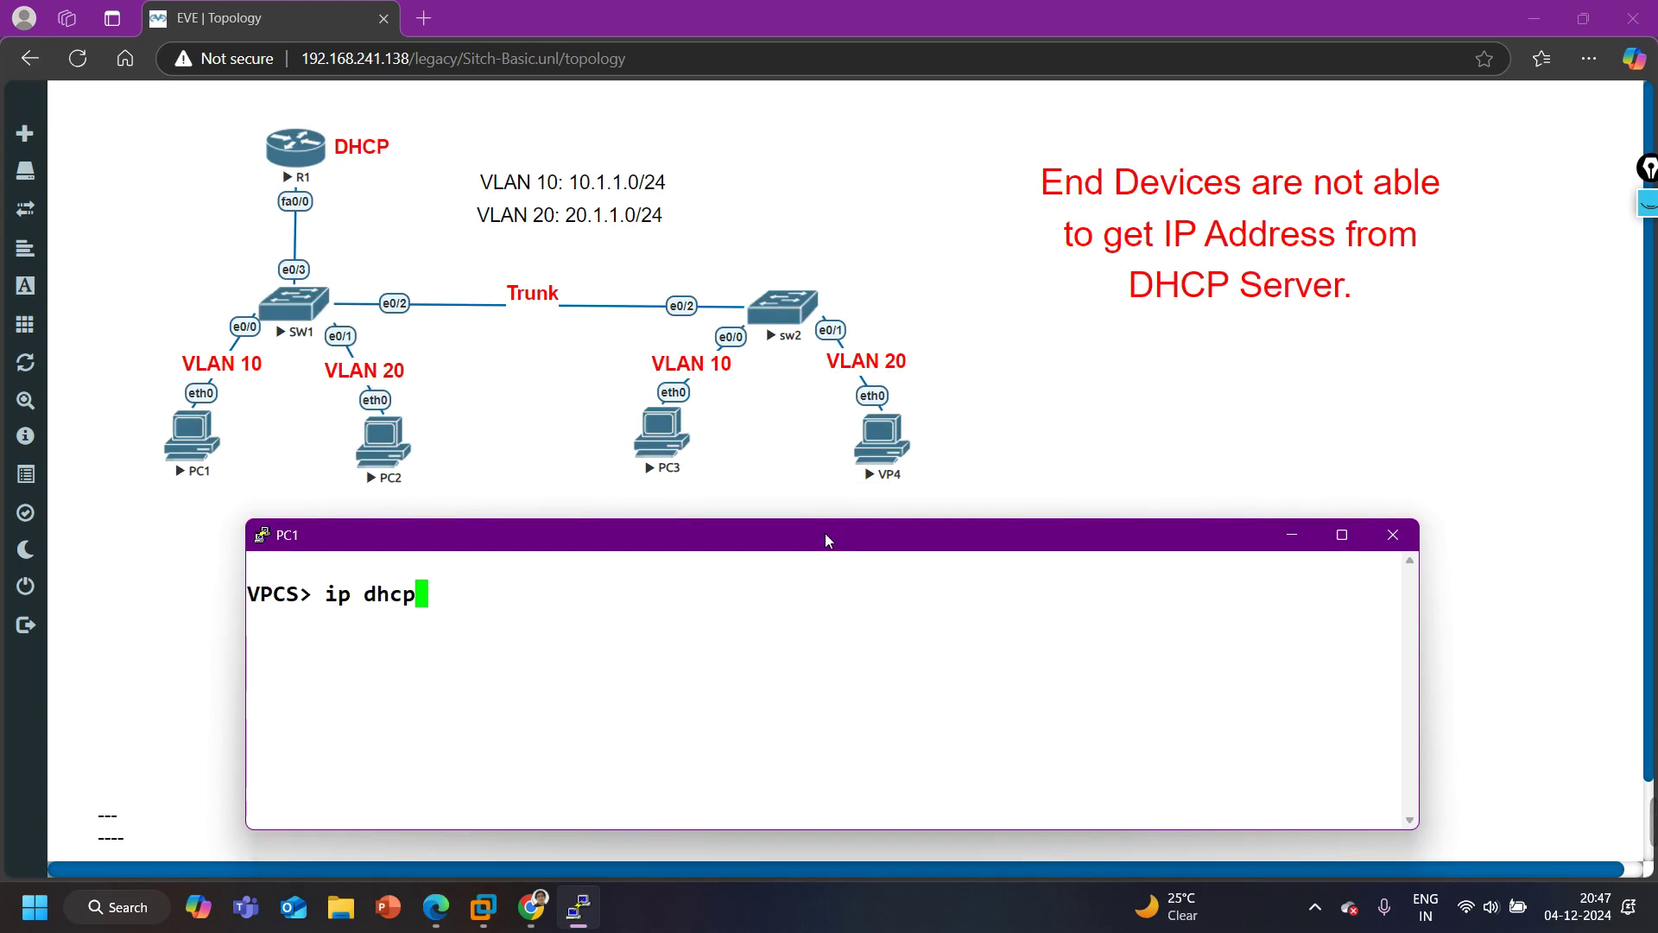
{"action": "key", "text": "Return"}
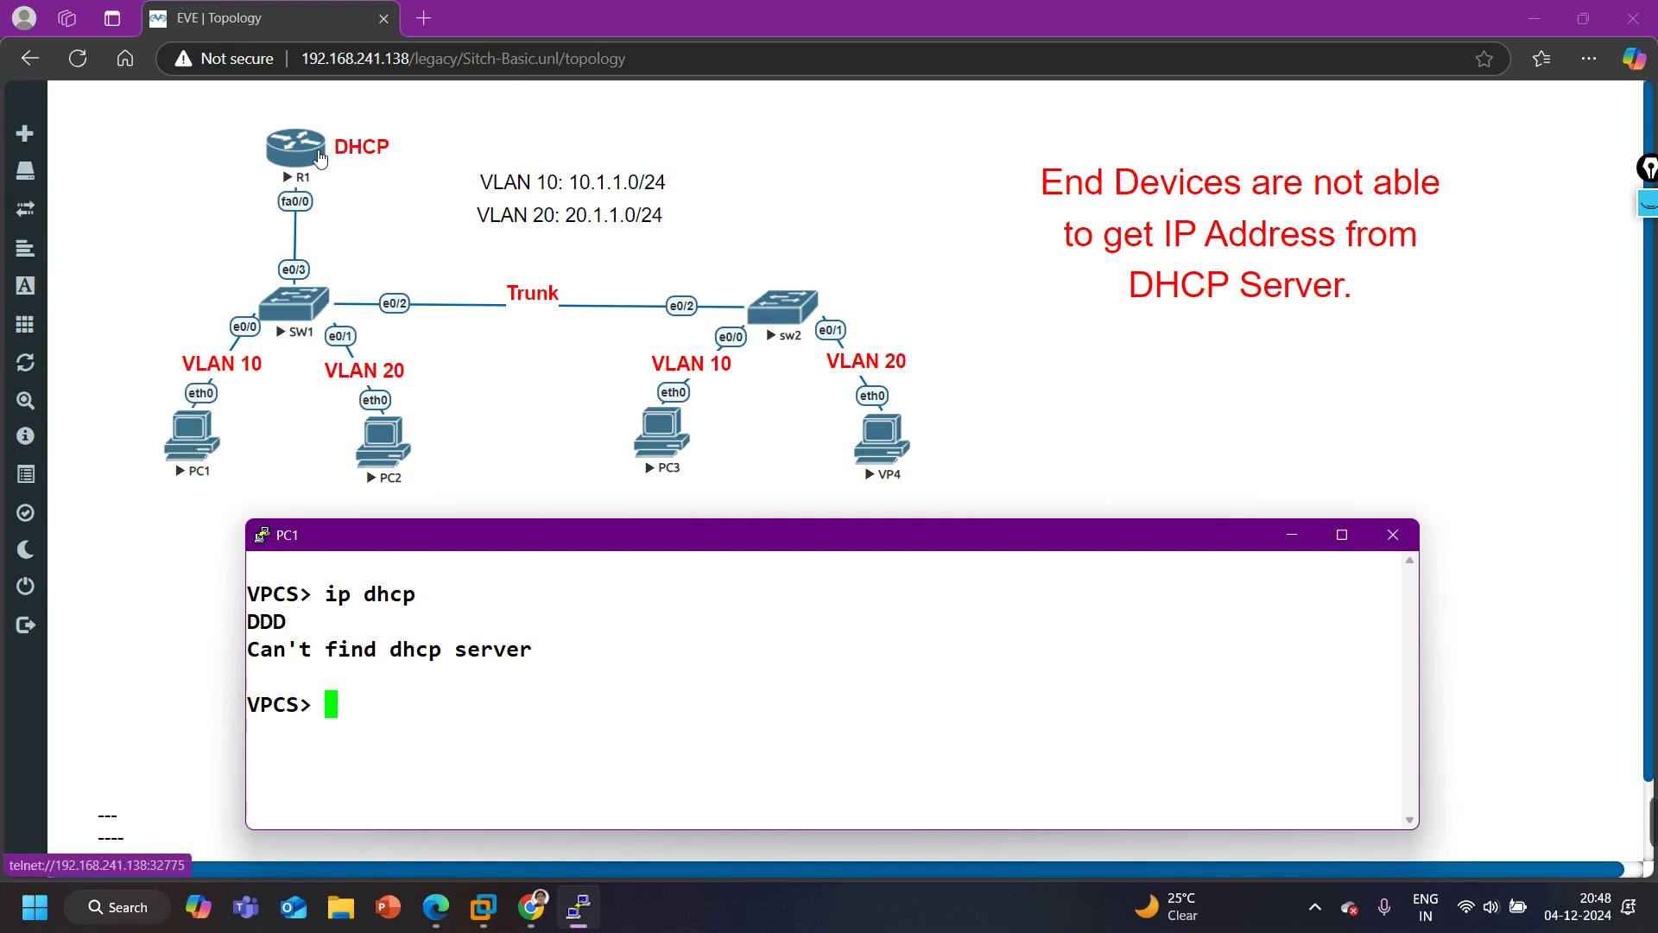
Open router R1's console, place it below the topology, and enter privileged EXEC mode
{"action": "left_click", "coordinate": [321, 159]}
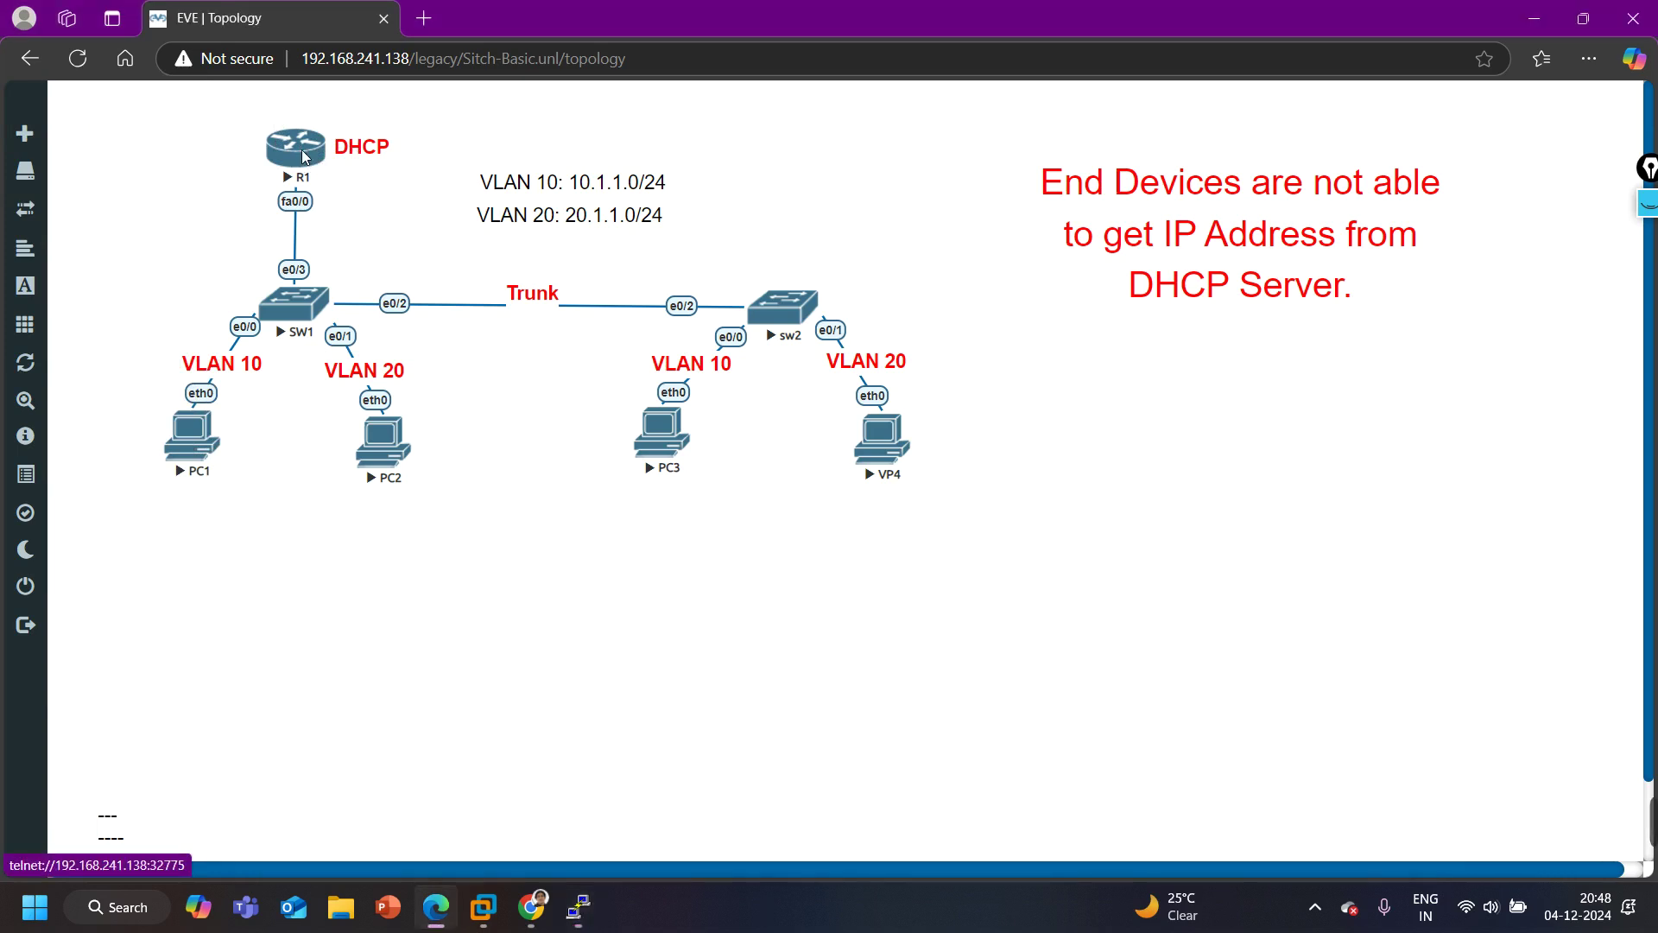
{"action": "left_click", "coordinate": [942, 179]}
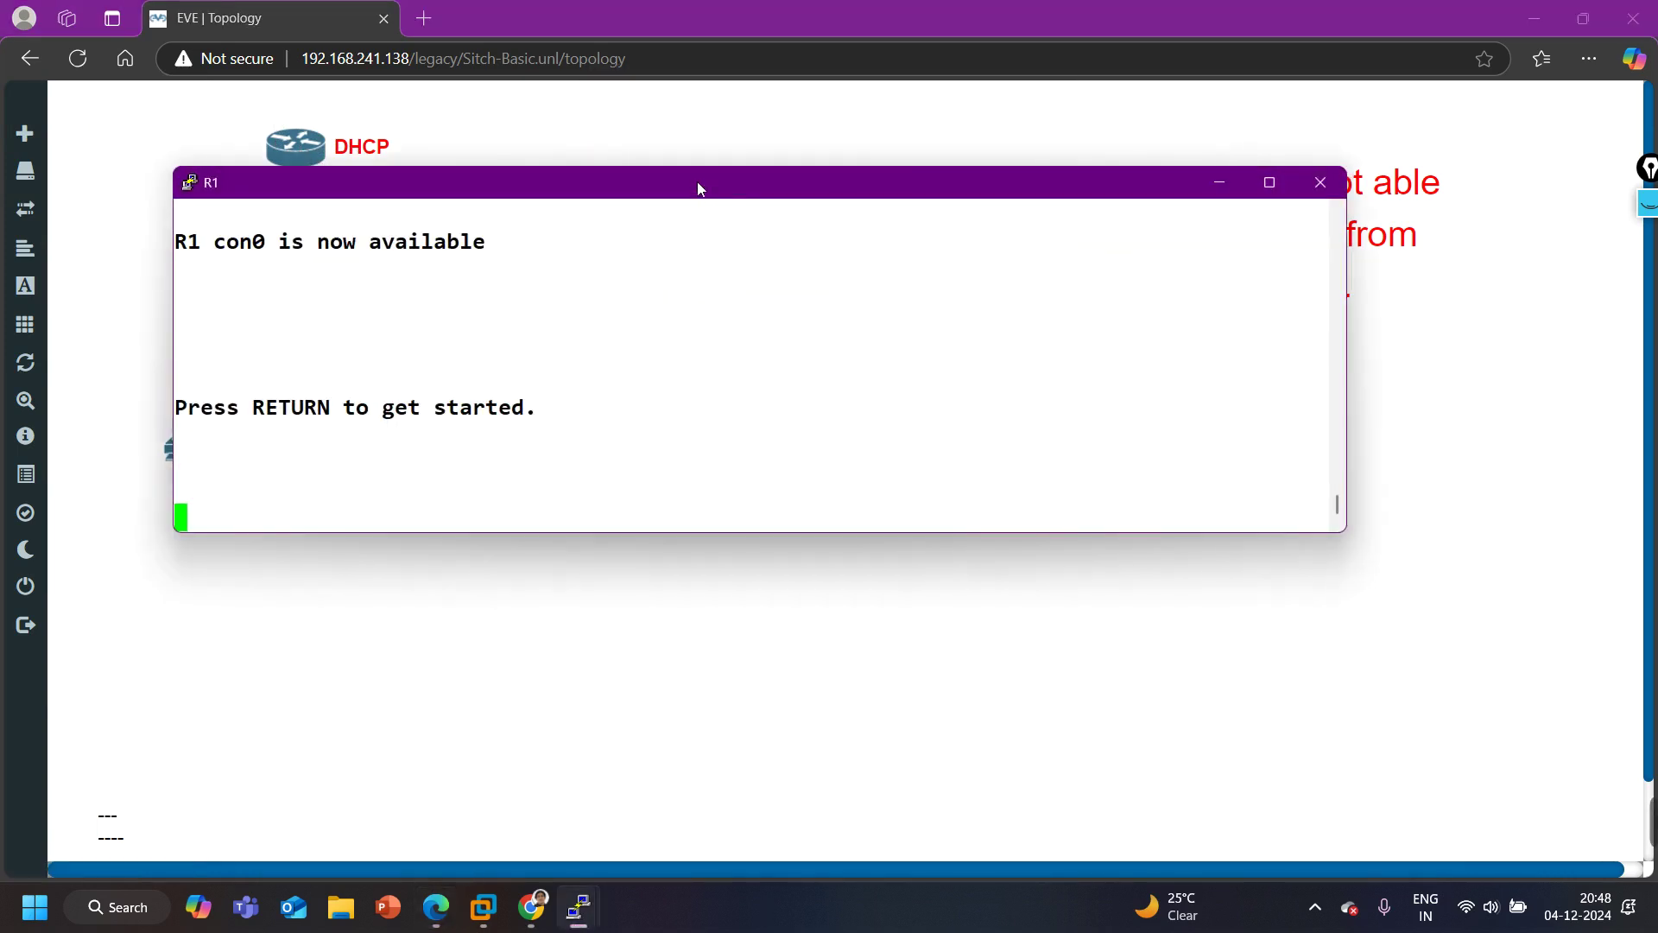
{"action": "left_click_drag", "start_coordinate": [700, 185], "coordinate": [769, 534]}
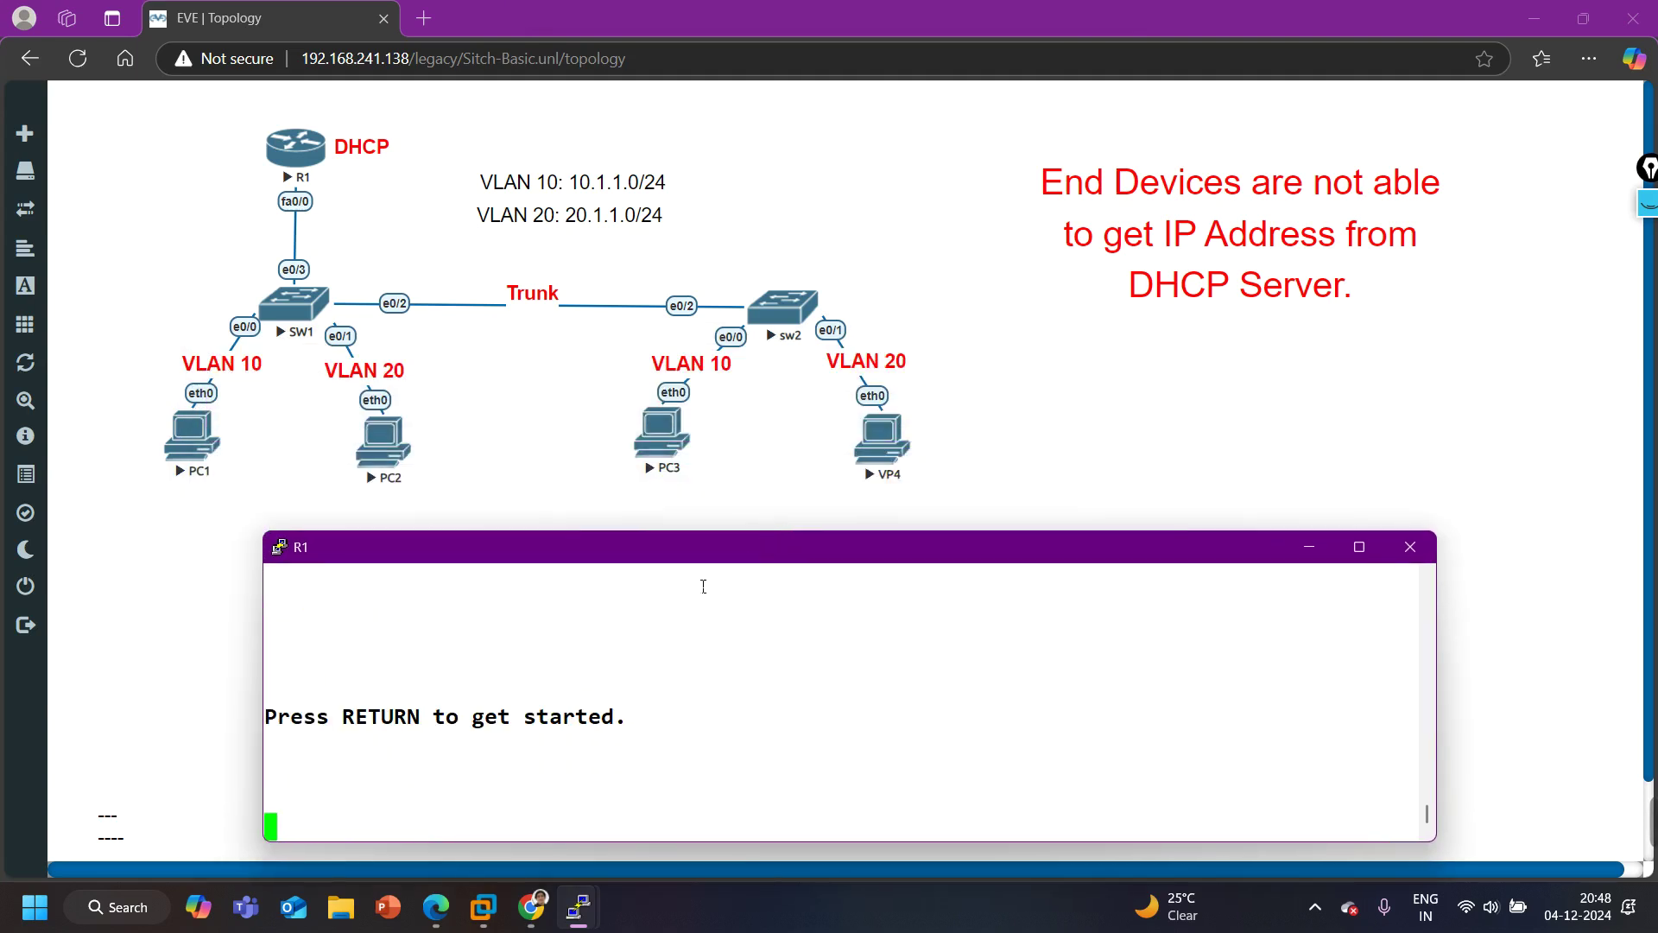
{"action": "key", "text": "Return"}
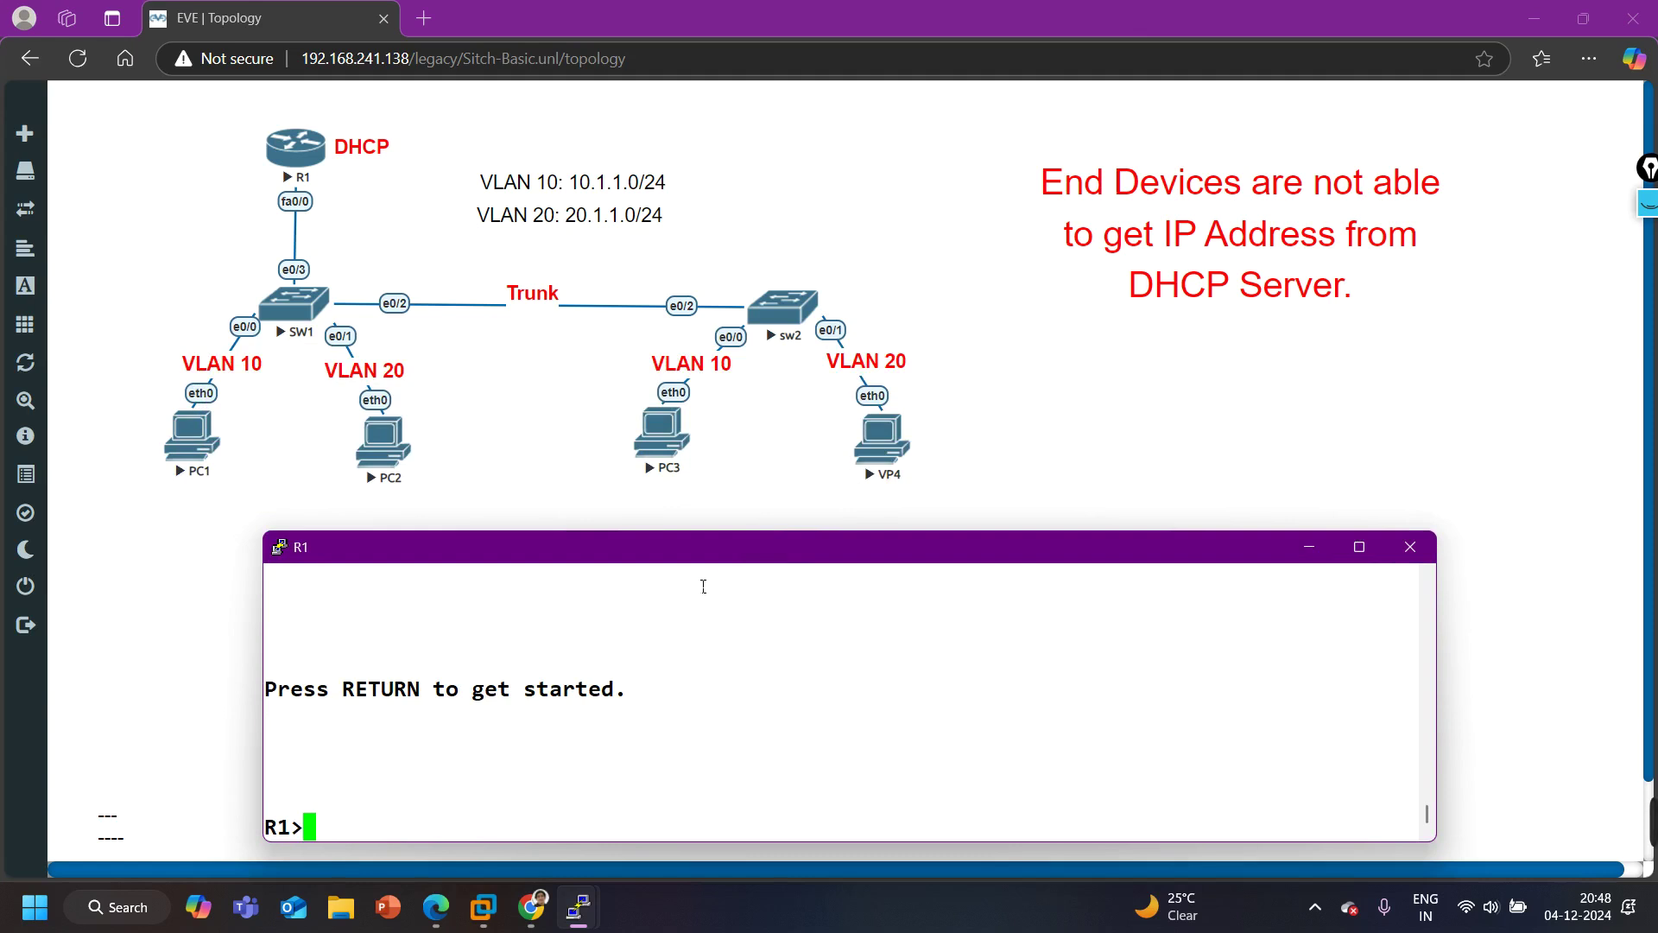
{"action": "type", "text": "en"}
{"action": "key", "text": "Return"}
Display R1's brief interface summary with show ip int br
{"action": "type", "text": "sh"}
{"action": "key", "text": "Tab"}
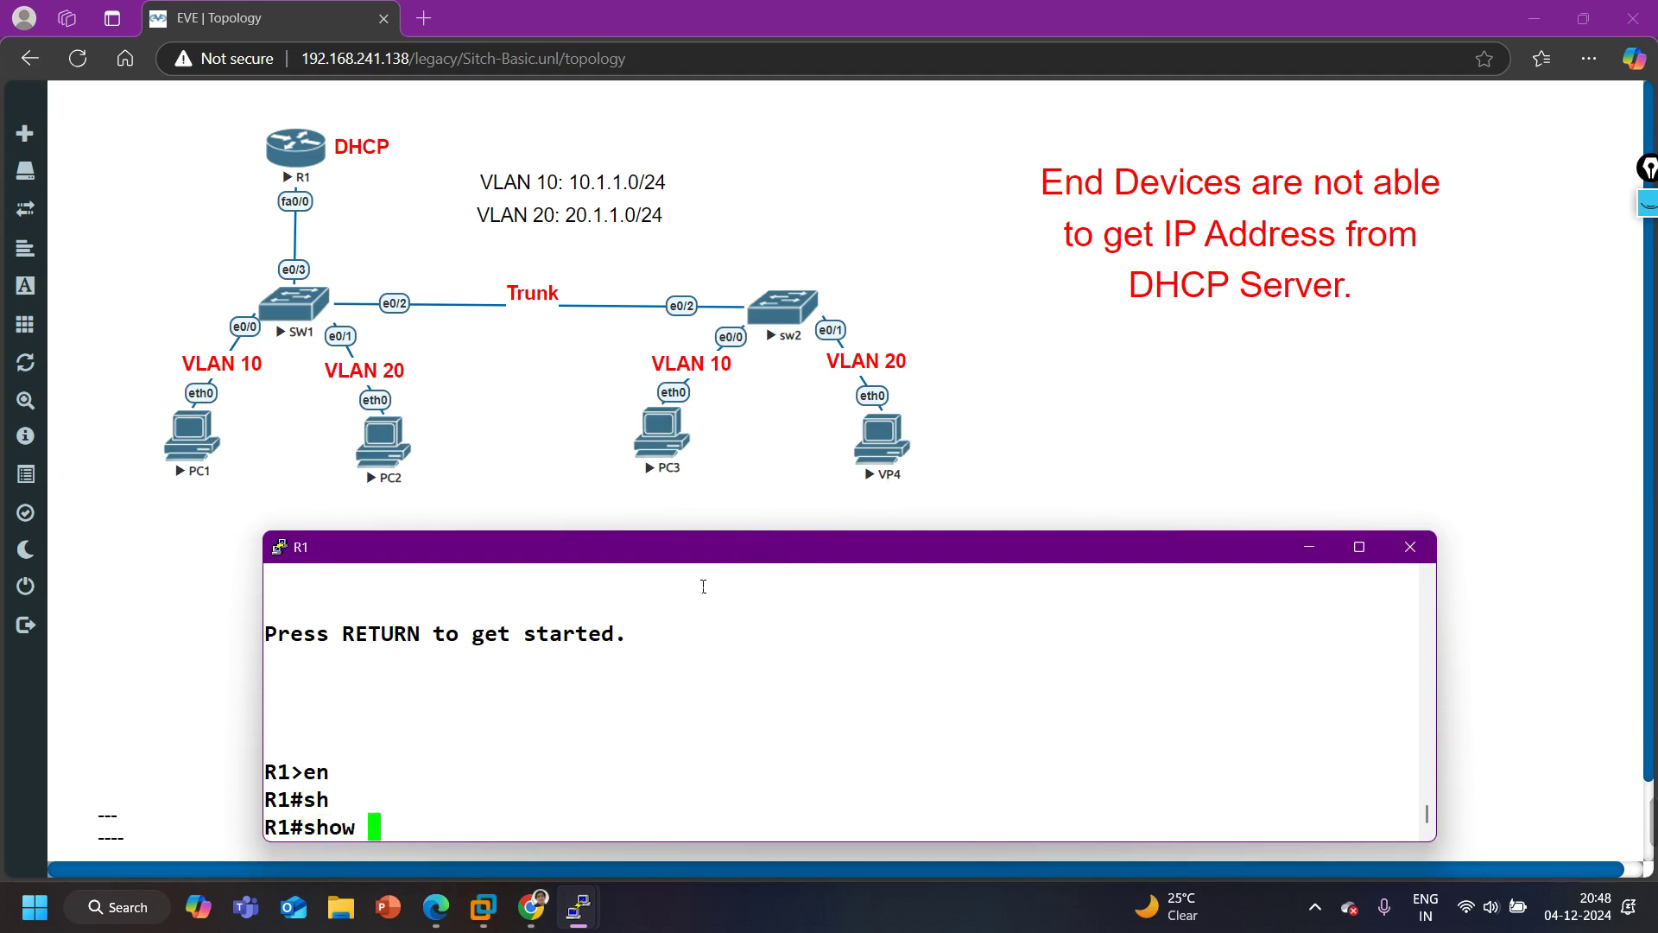
{"action": "type", "text": "ip int br"}
{"action": "key", "text": "Return"}
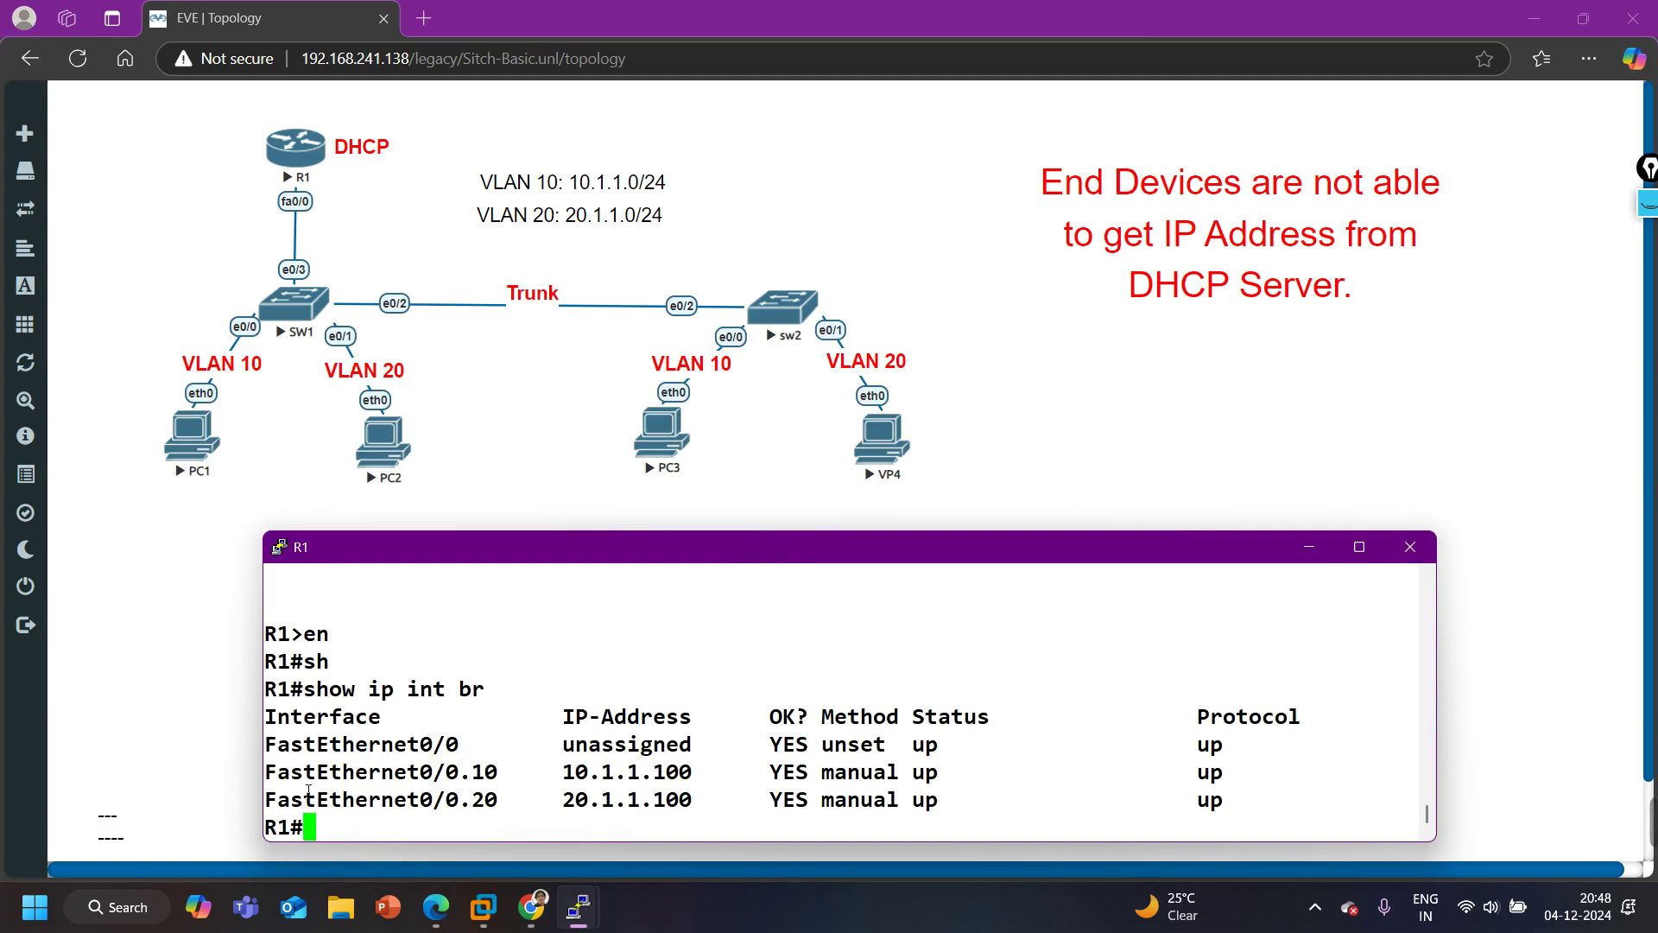
Examine the IP addresses, status and protocol of subinterfaces FastEthernet0/0.10 and FastEthernet0/0.20 in the R1 summary
{"action": "left_click_drag", "start_coordinate": [298, 775], "coordinate": [513, 782]}
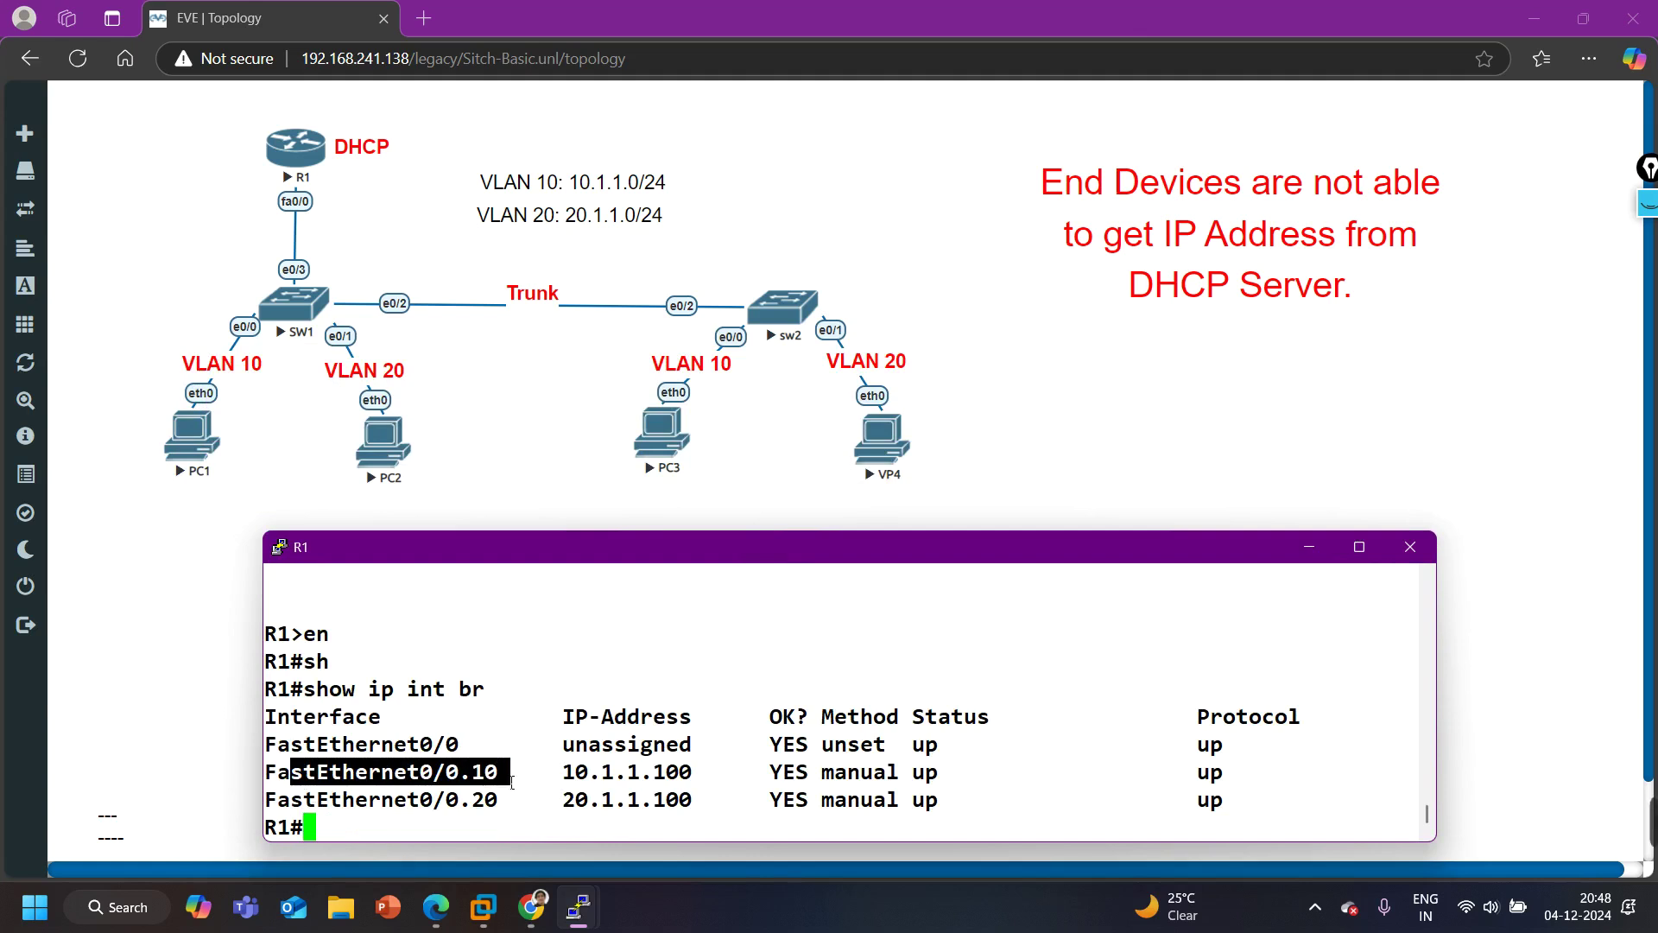
{"action": "left_click_drag", "start_coordinate": [298, 776], "coordinate": [516, 775]}
{"action": "left_click_drag", "start_coordinate": [329, 800], "coordinate": [516, 814]}
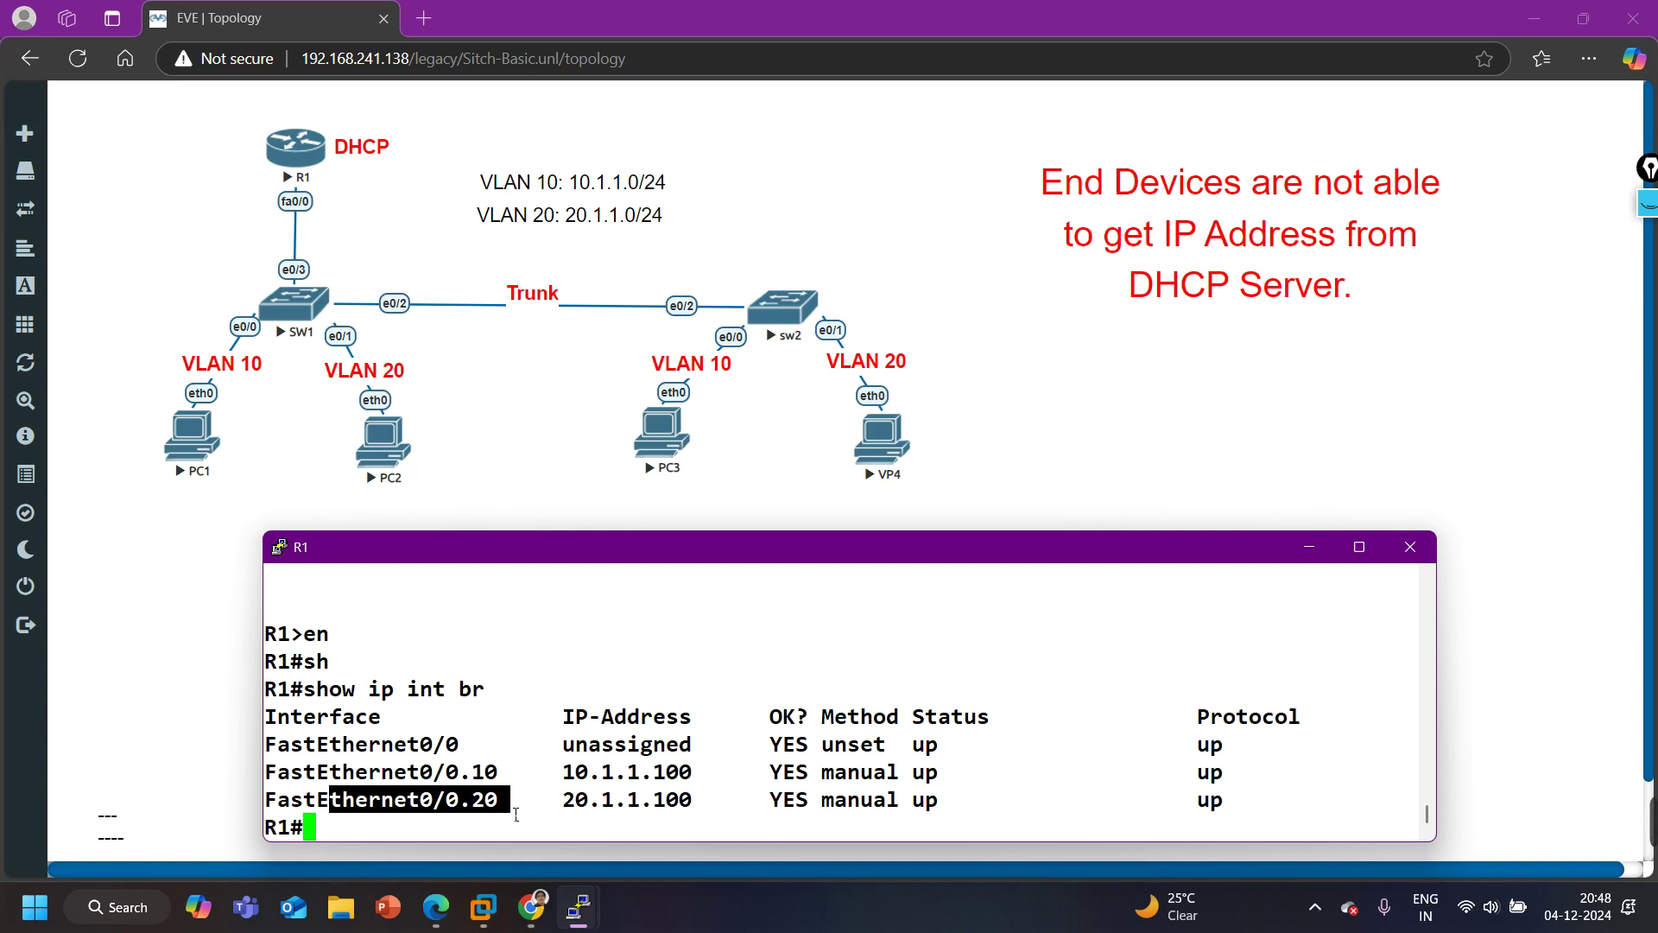
{"action": "left_click_drag", "start_coordinate": [383, 775], "coordinate": [715, 784]}
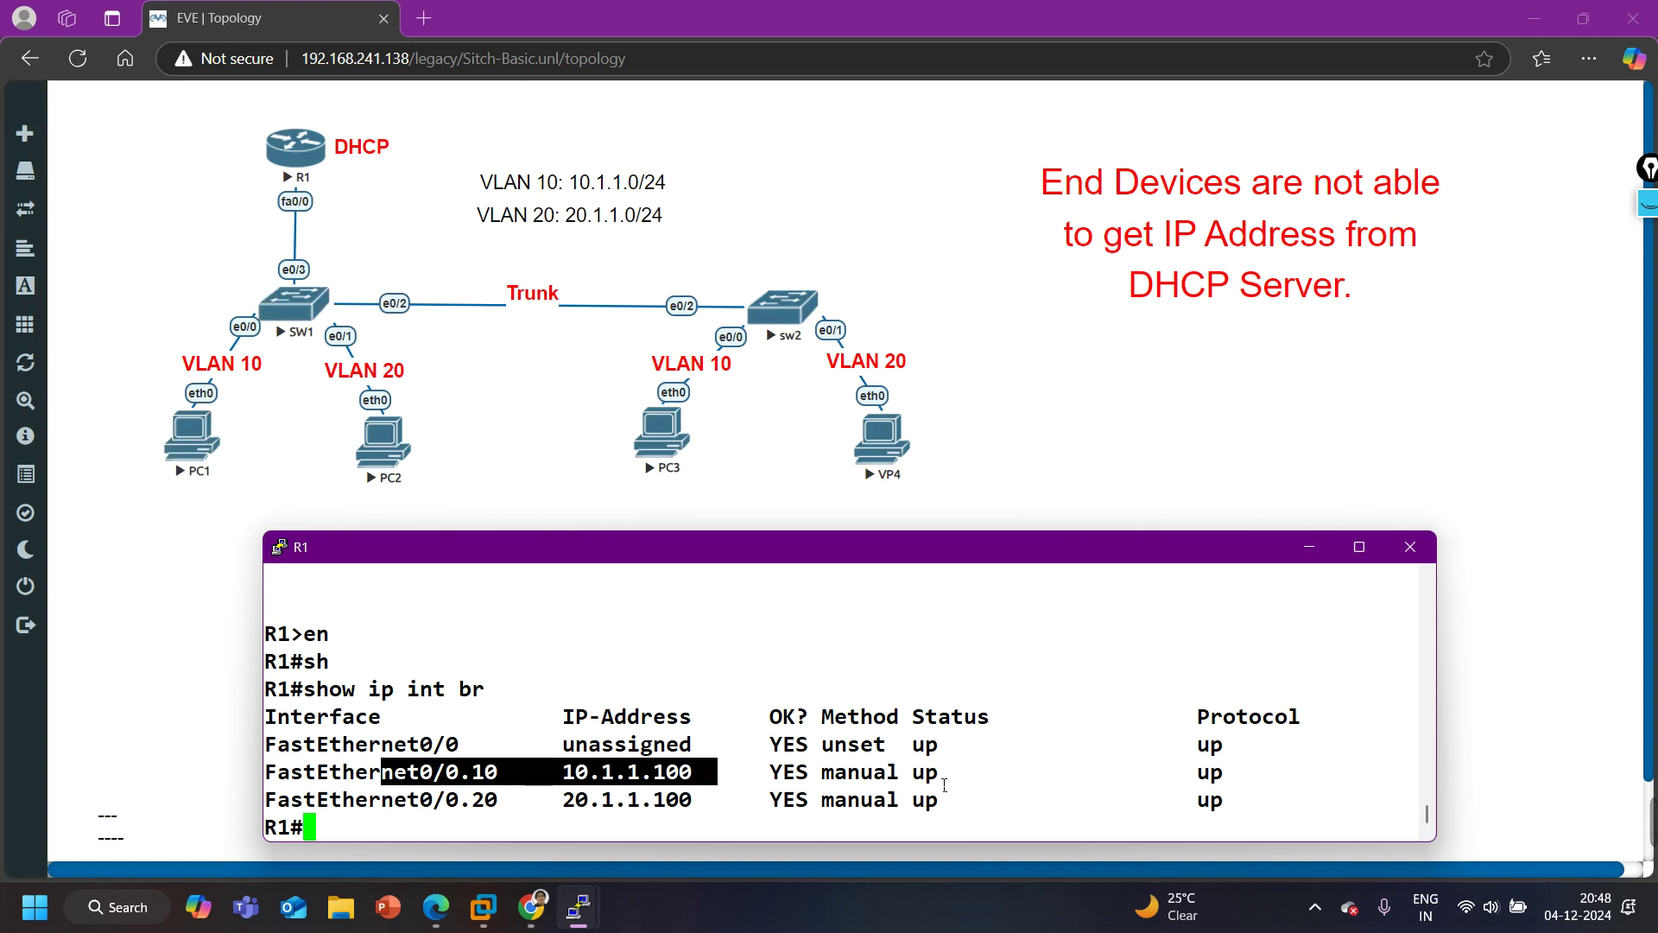
{"action": "left_click_drag", "start_coordinate": [914, 773], "coordinate": [1260, 775]}
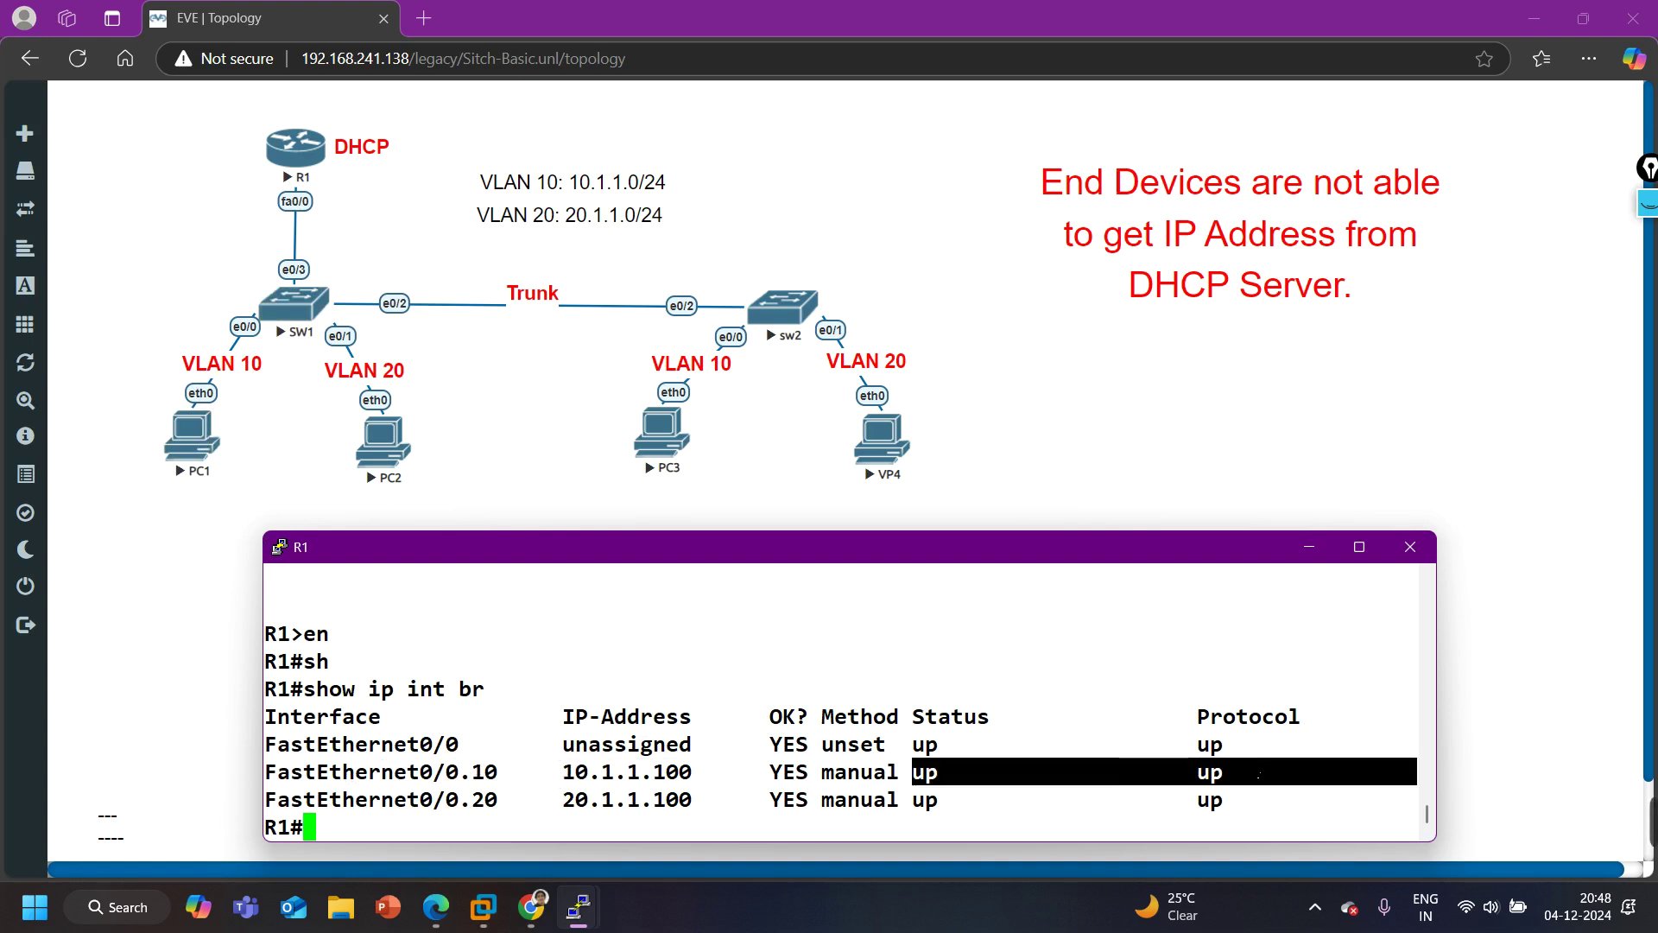
{"action": "left_click_drag", "start_coordinate": [320, 799], "coordinate": [1320, 818]}
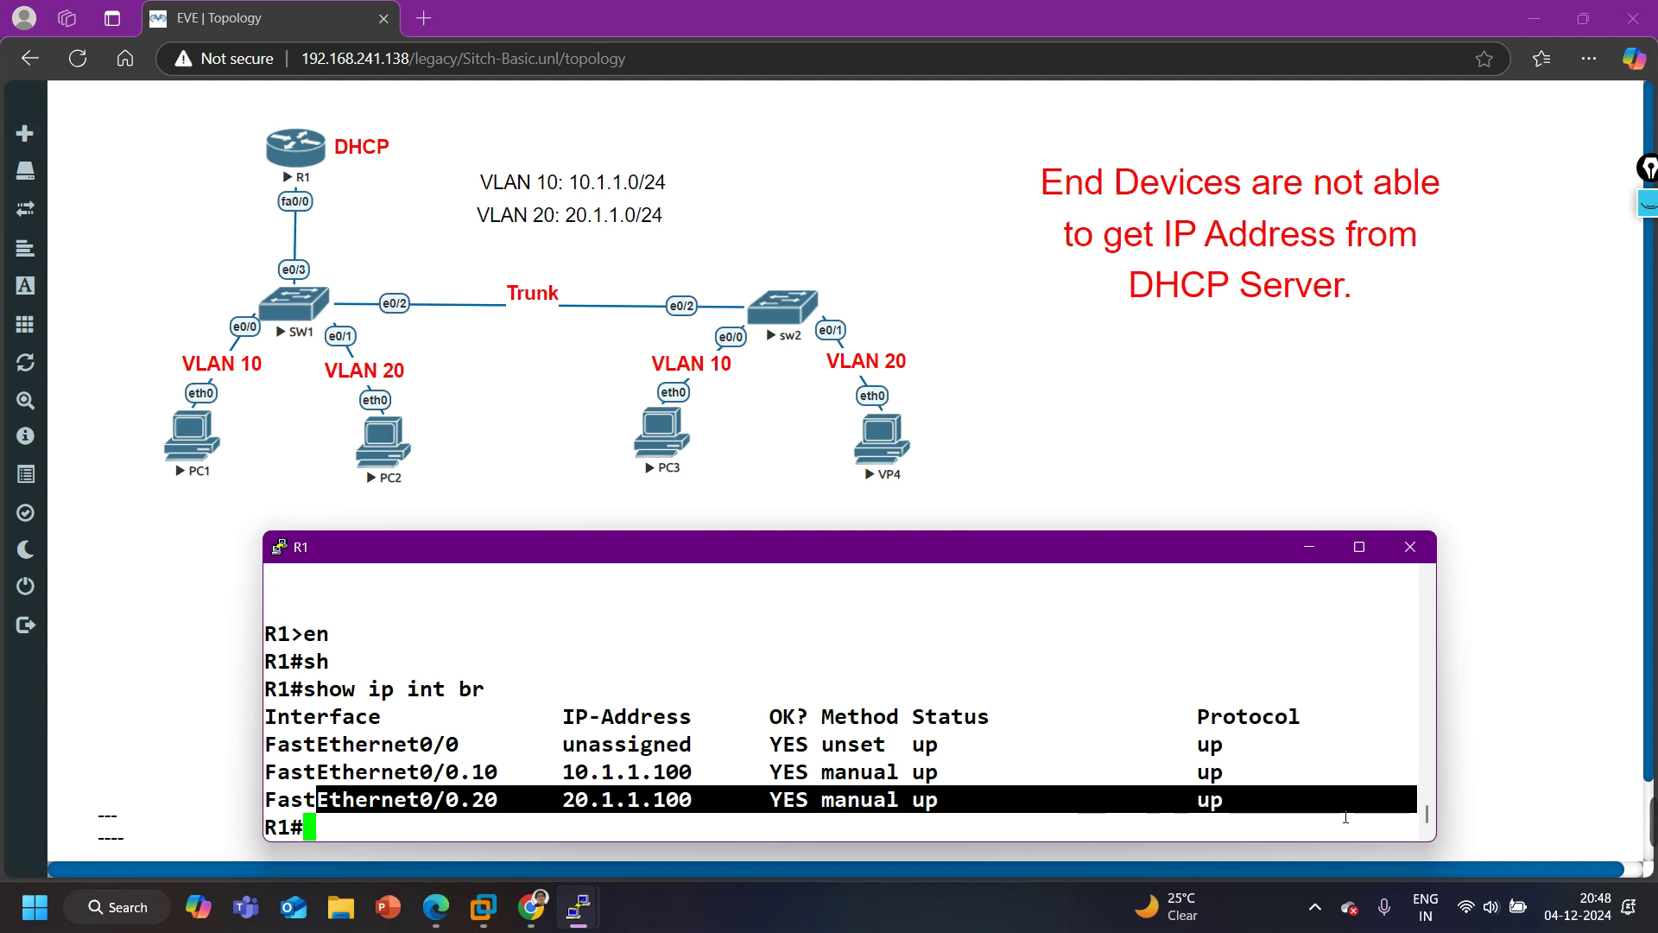
{"action": "key", "text": "Return"}
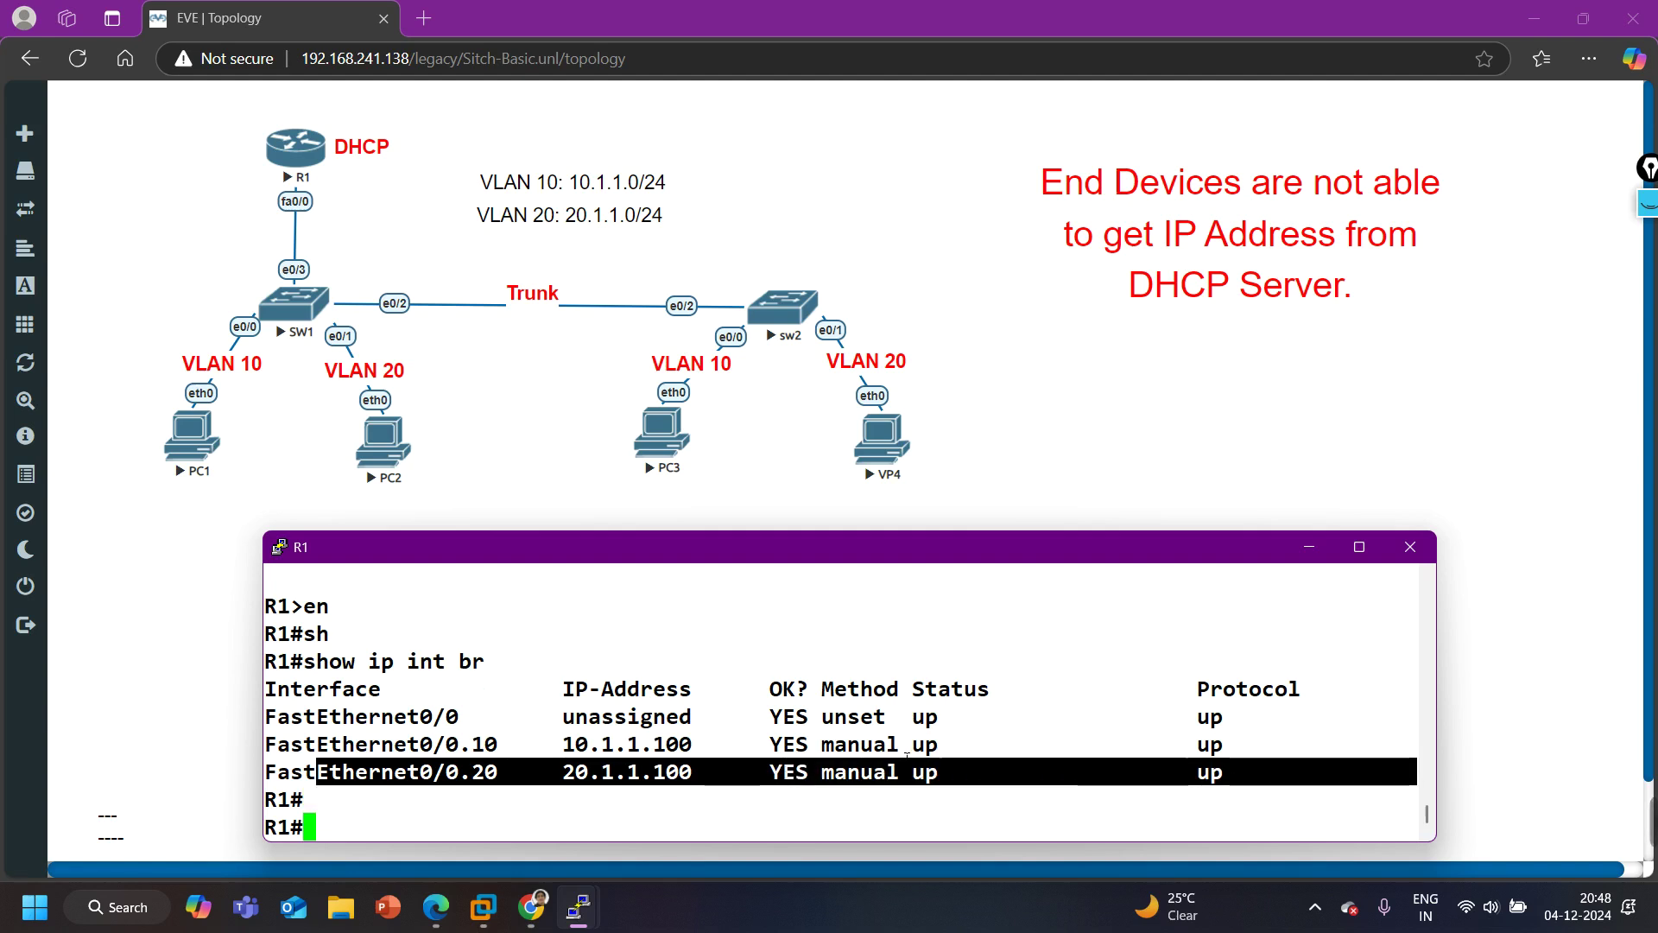
{"action": "key", "text": "Return"}
{"action": "key", "text": "Return"}
{"action": "key", "text": "Return"}
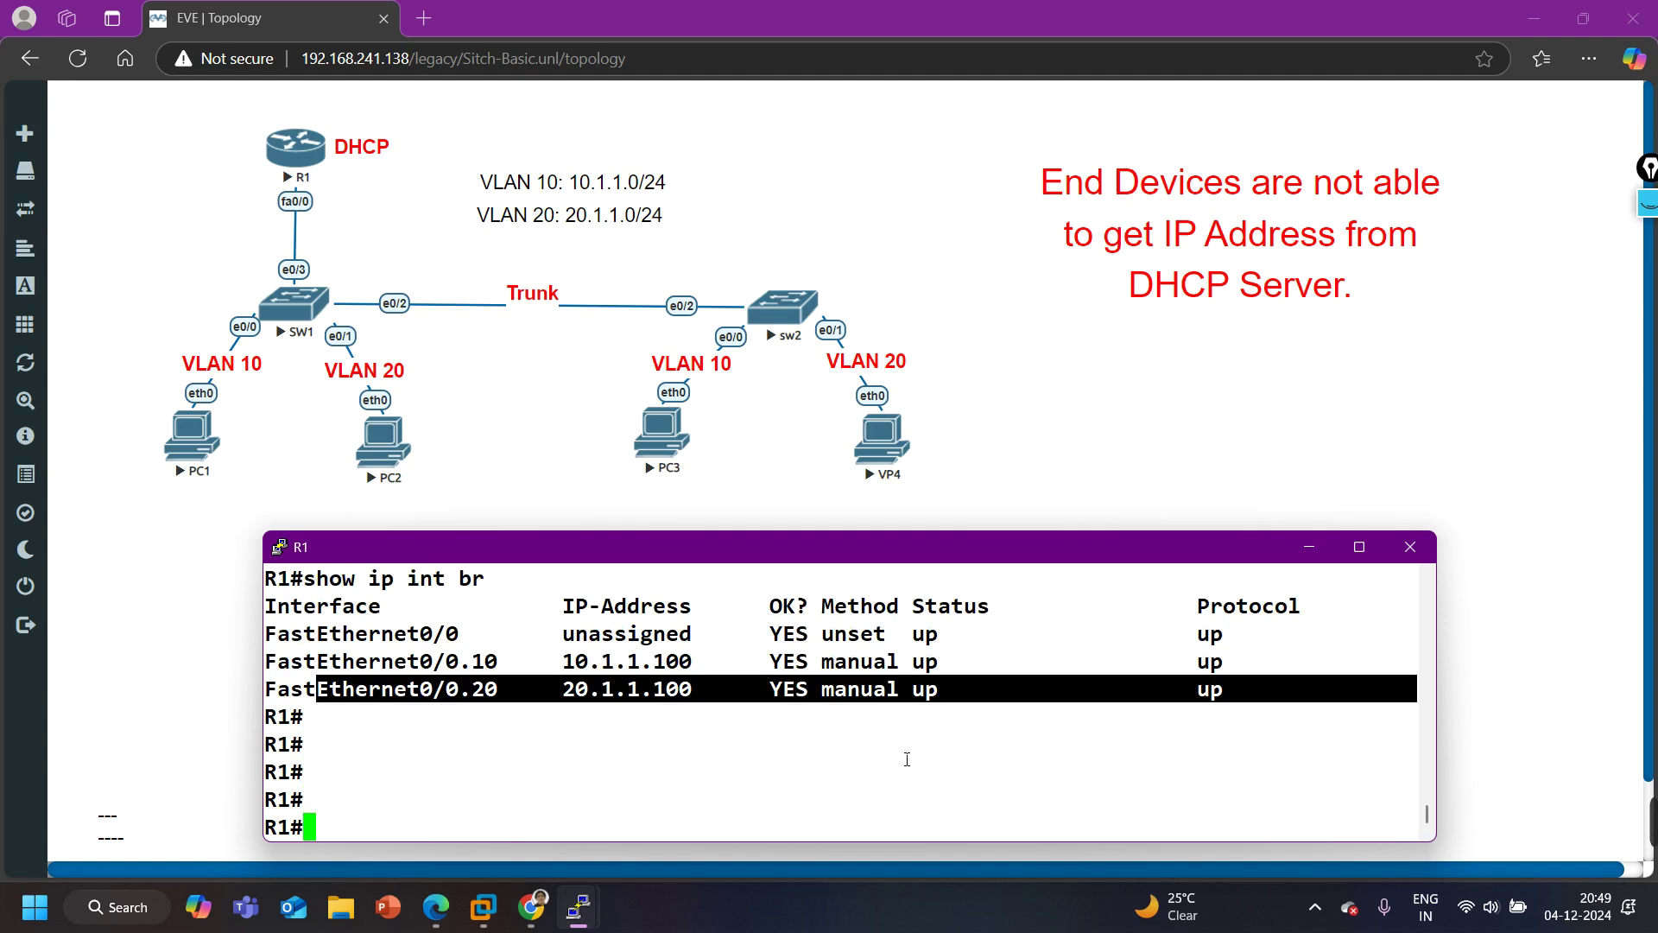
List the available options of the show ip dhcp command on R1
{"action": "type", "text": "sh"}
{"action": "key", "text": "Tab"}
{"action": "type", "text": "ip dh"}
{"action": "key", "text": "Tab"}
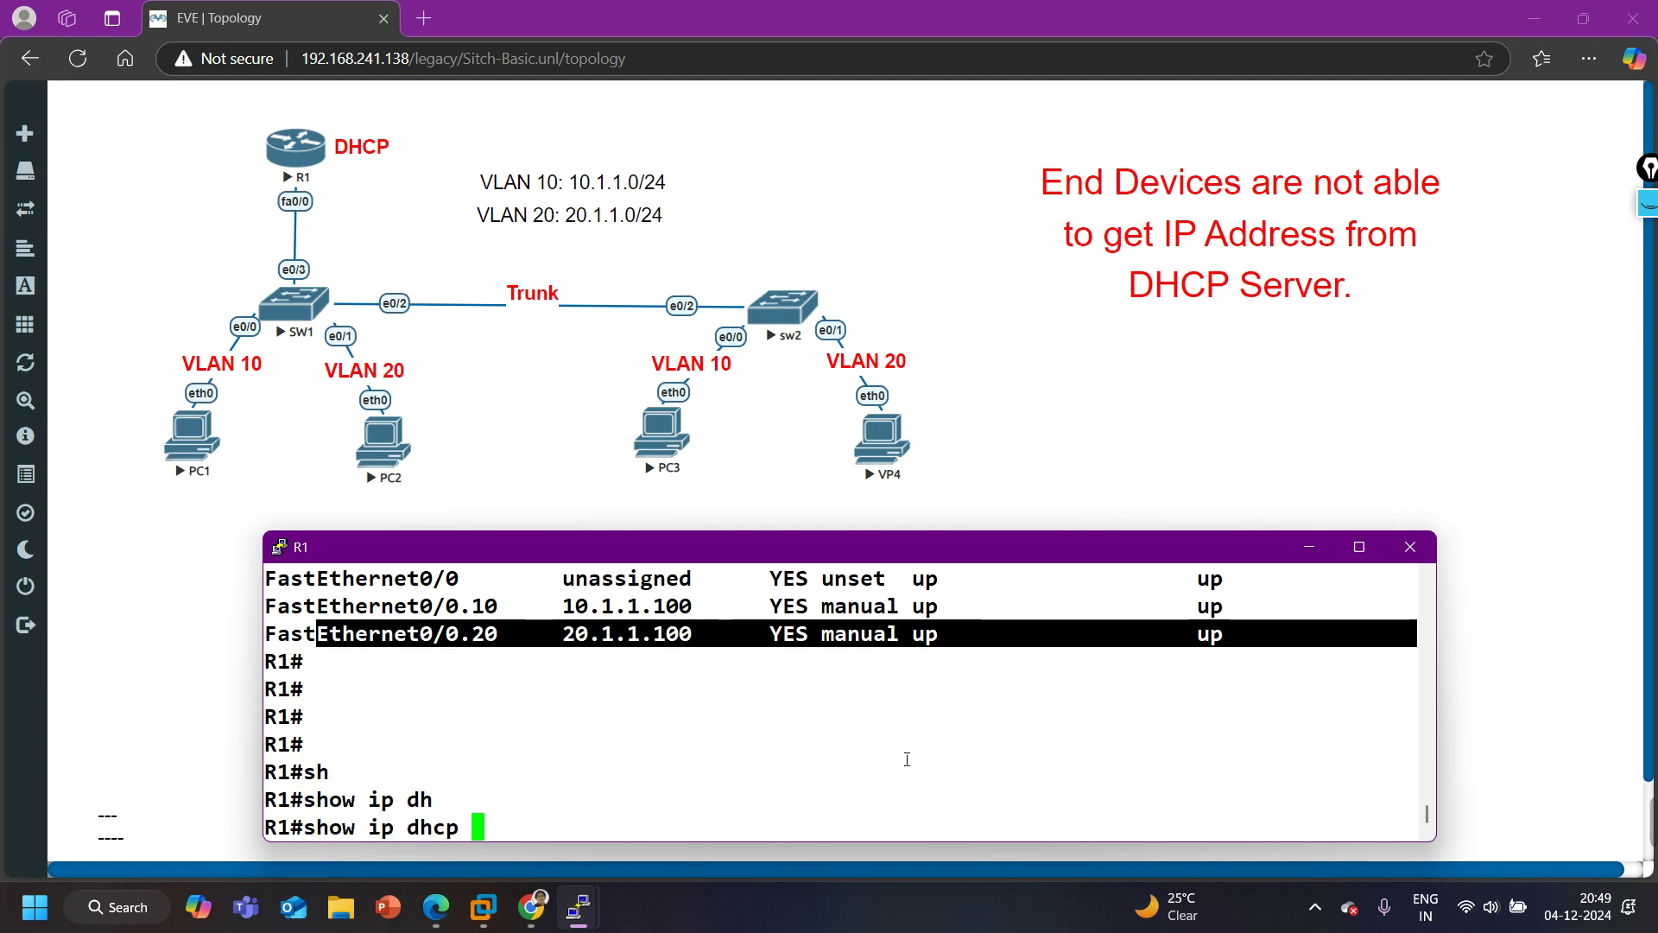
{"action": "type", "text": "?"}
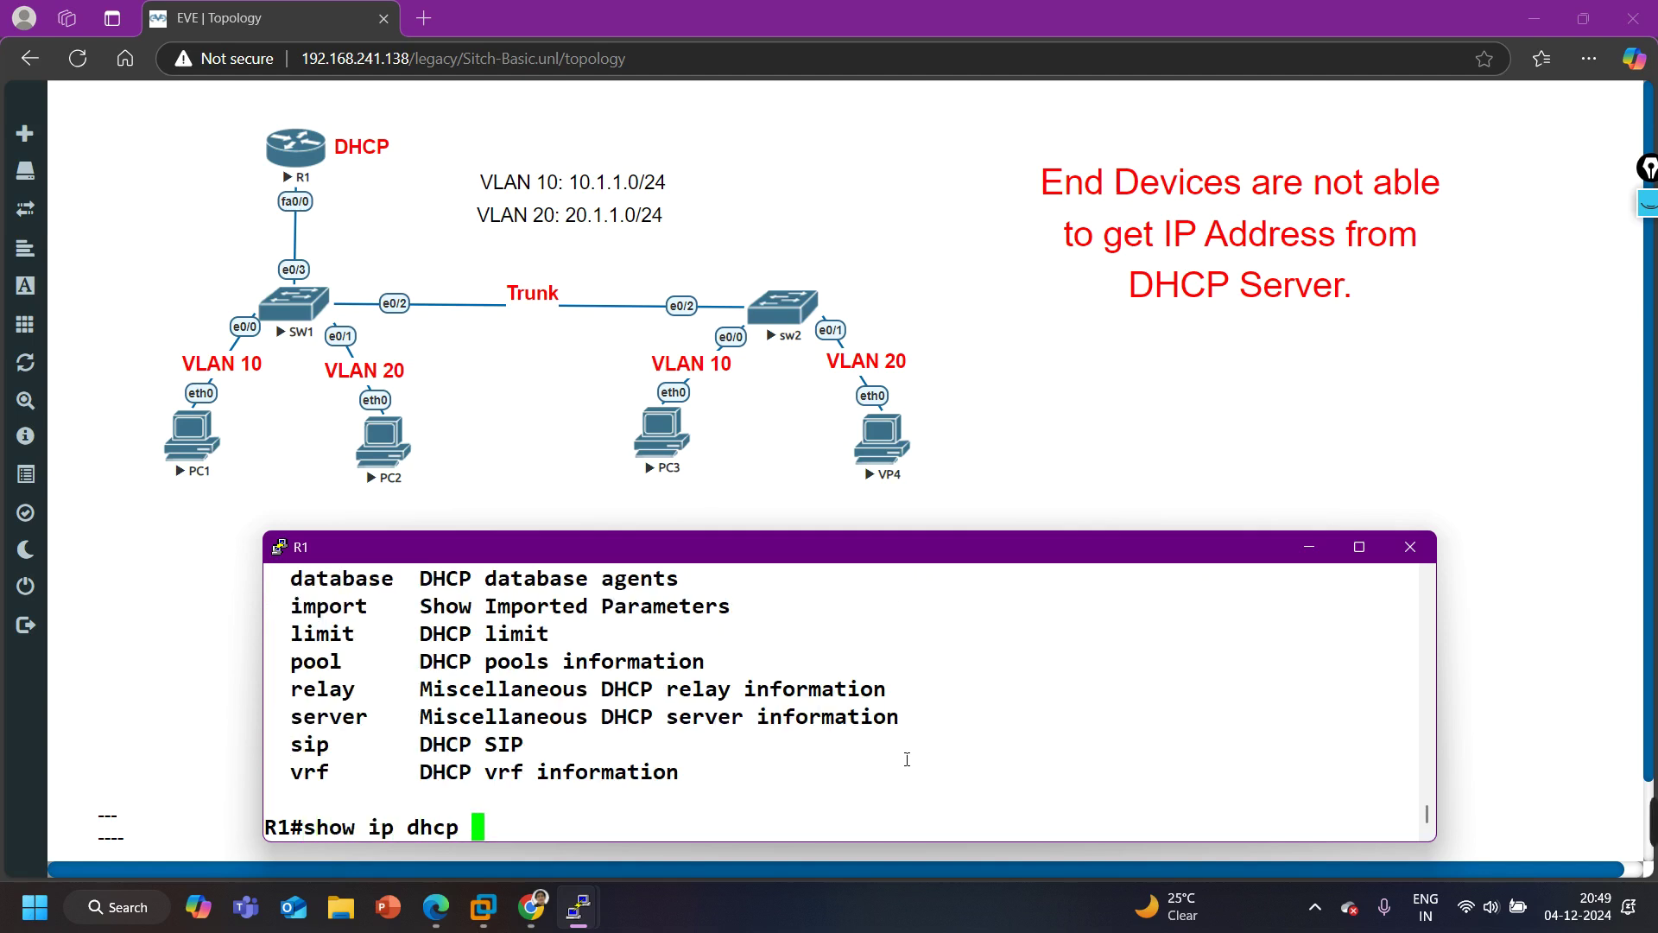
Check the options of show ip dhcp server on R1 and run show ip dhcp server statistics
{"action": "type", "text": "ser"}
{"action": "key", "text": "Tab"}
{"action": "key", "text": "Return"}
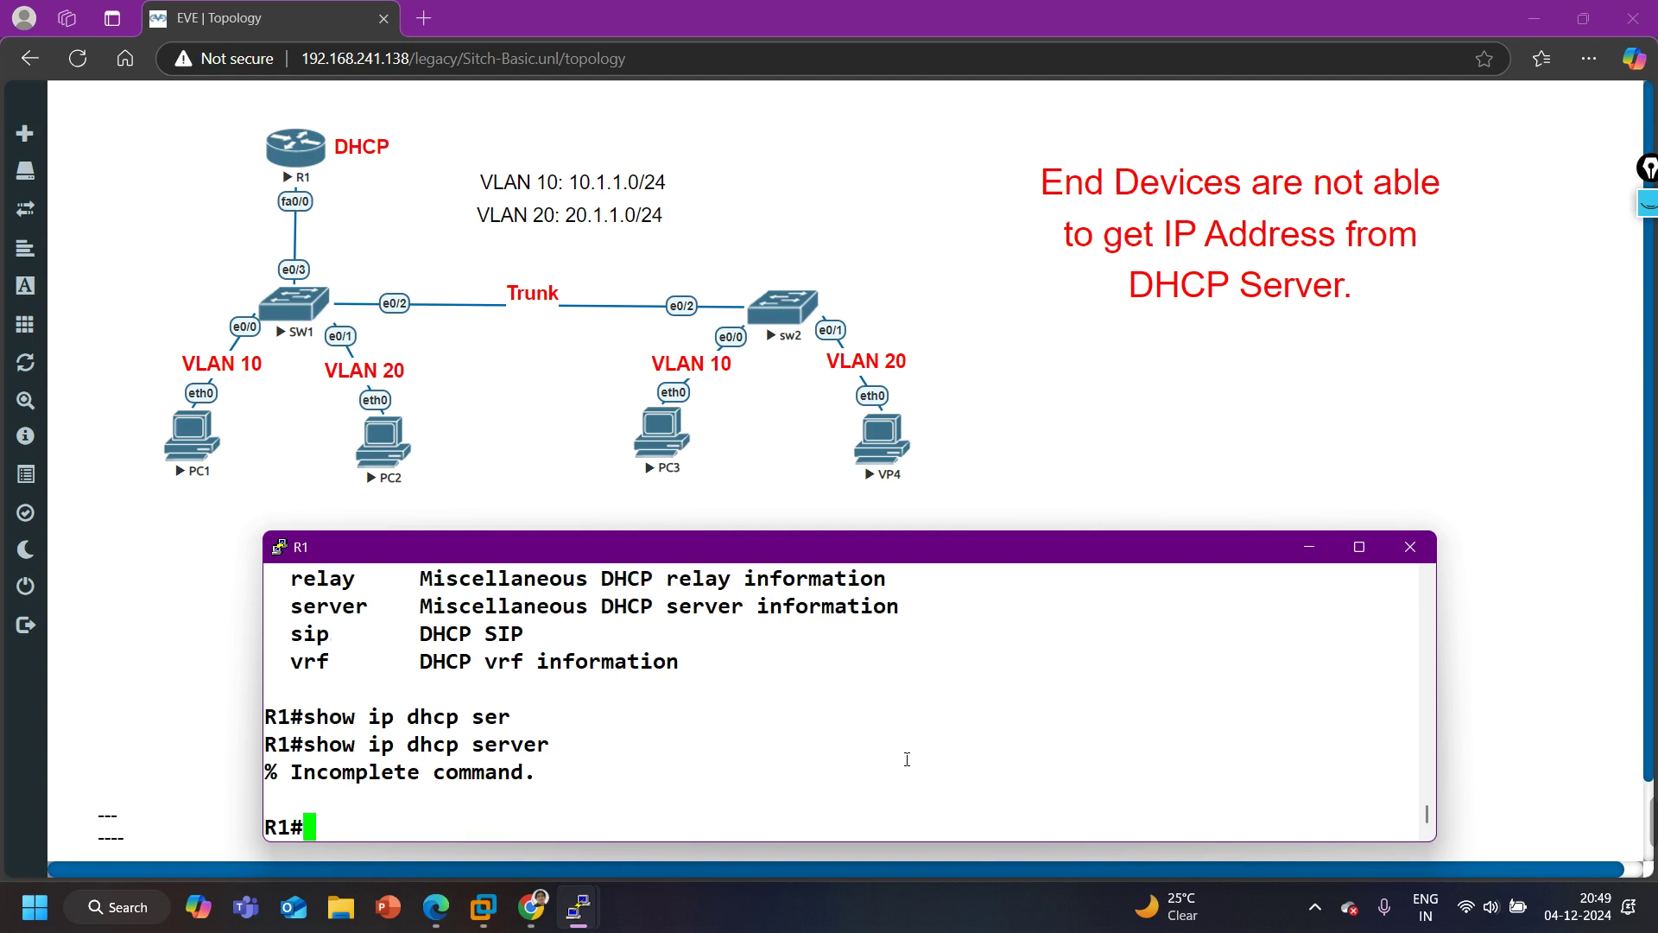
{"action": "key", "text": "Up"}
{"action": "type", "text": "?"}
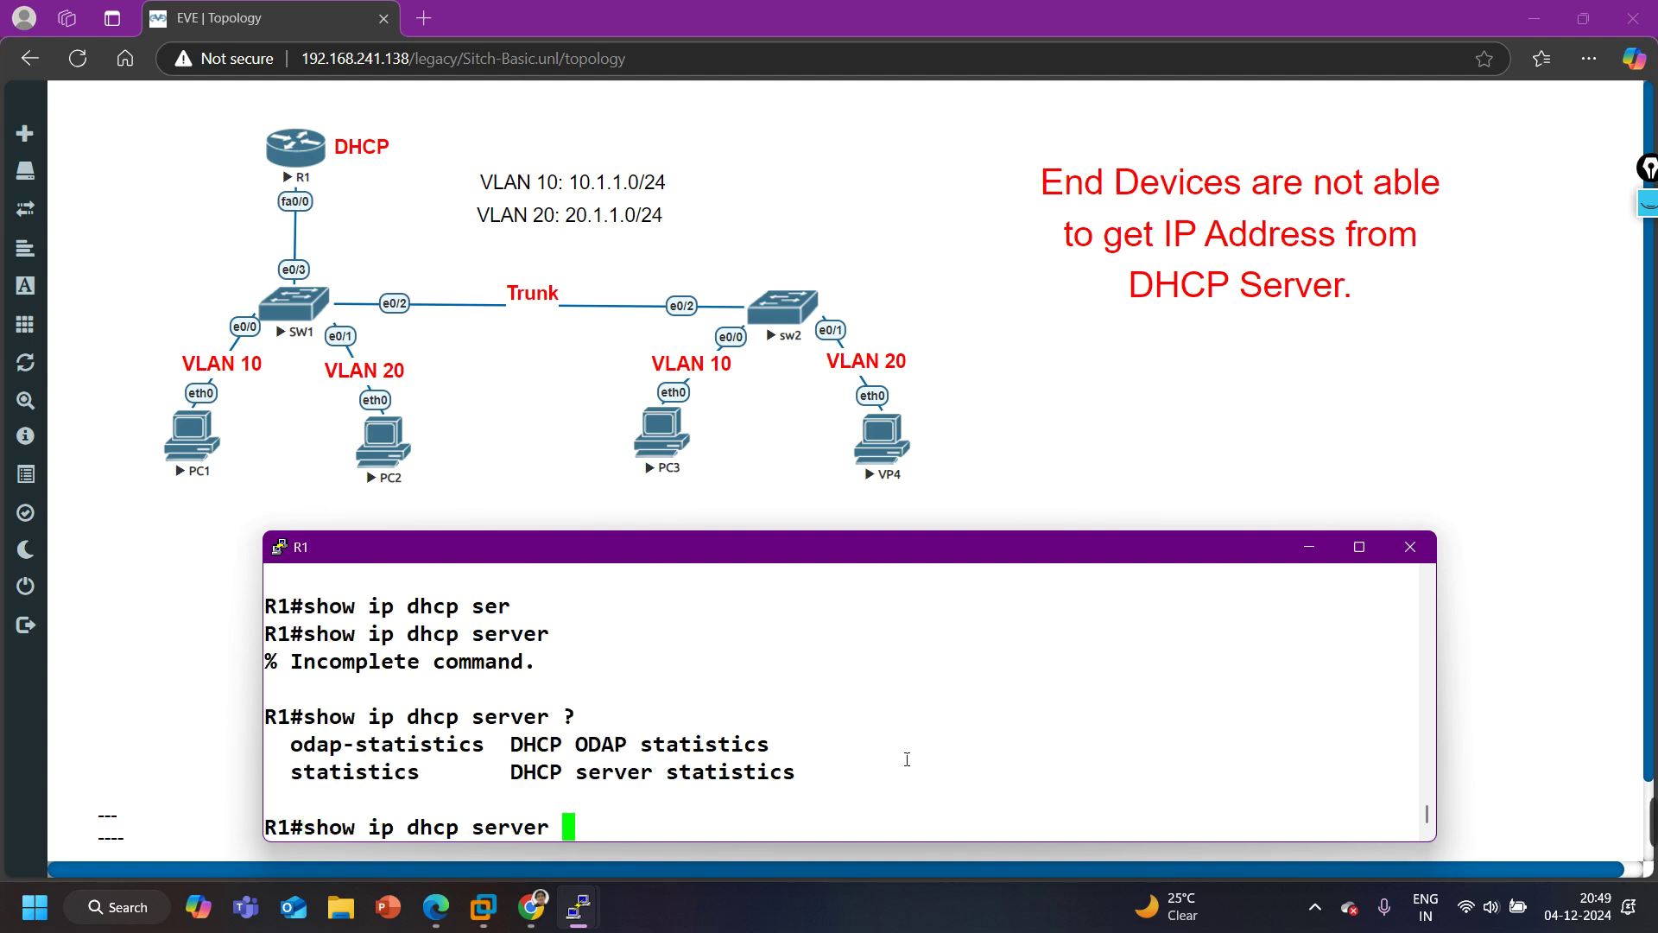
{"action": "type", "text": "st"}
{"action": "key", "text": "Tab"}
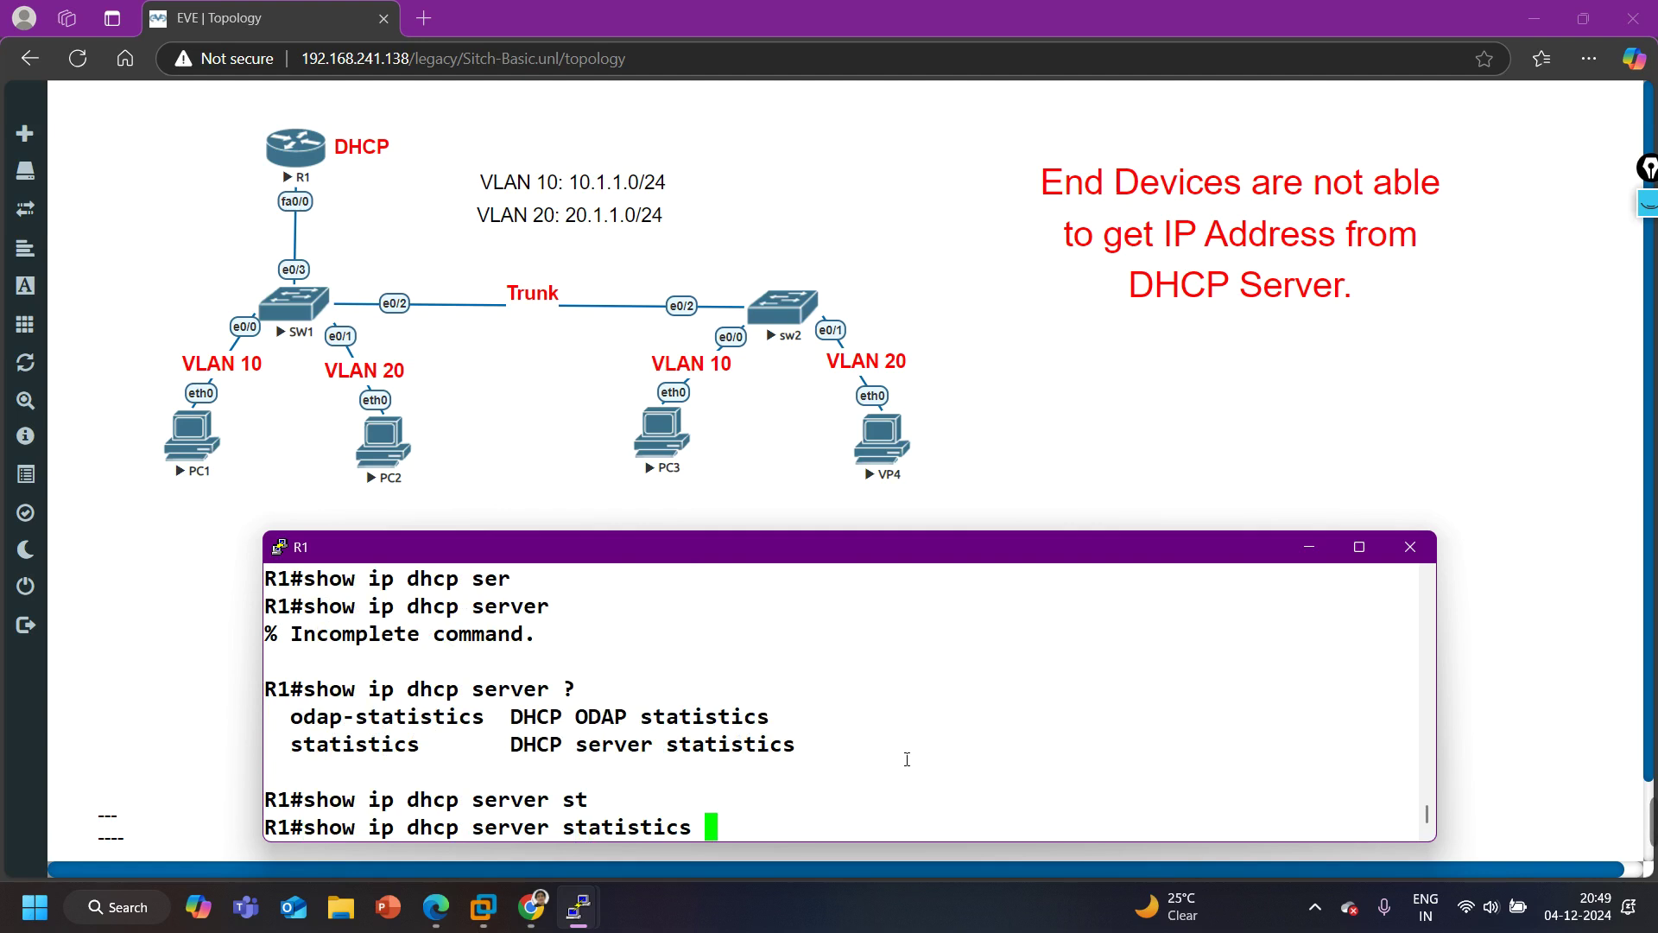
{"action": "key", "text": "Return"}
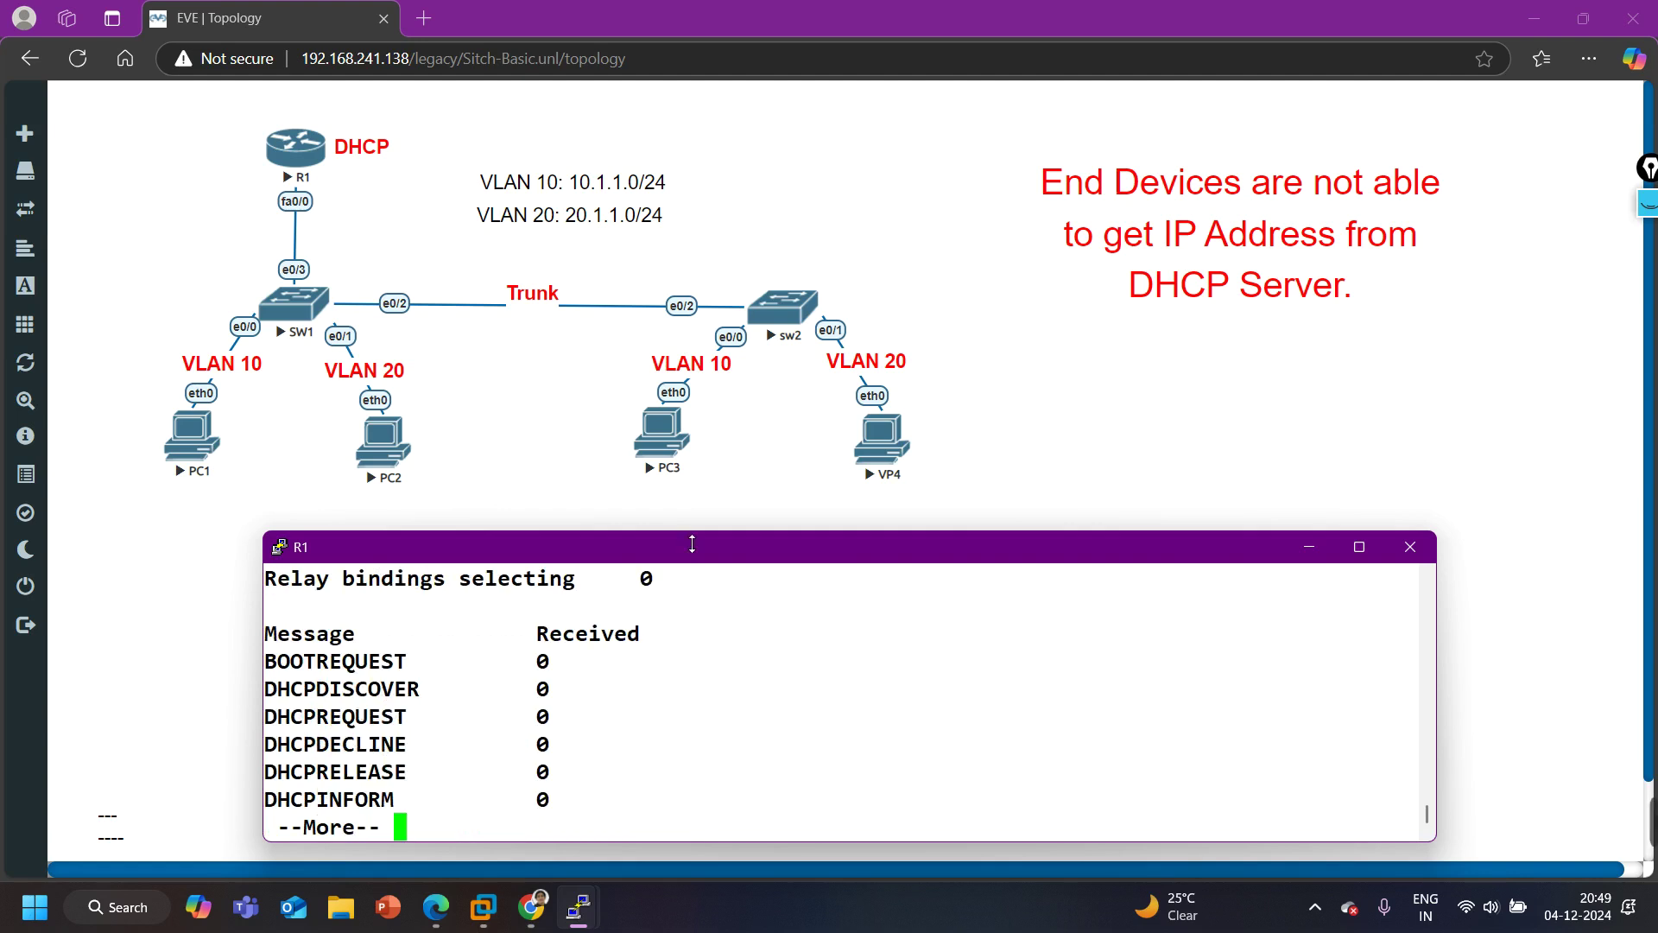
Enlarge the R1 console window upward and review the DHCP server statistics, highlighting the address pools entry
{"action": "left_click_drag", "start_coordinate": [690, 531], "coordinate": [649, 271]}
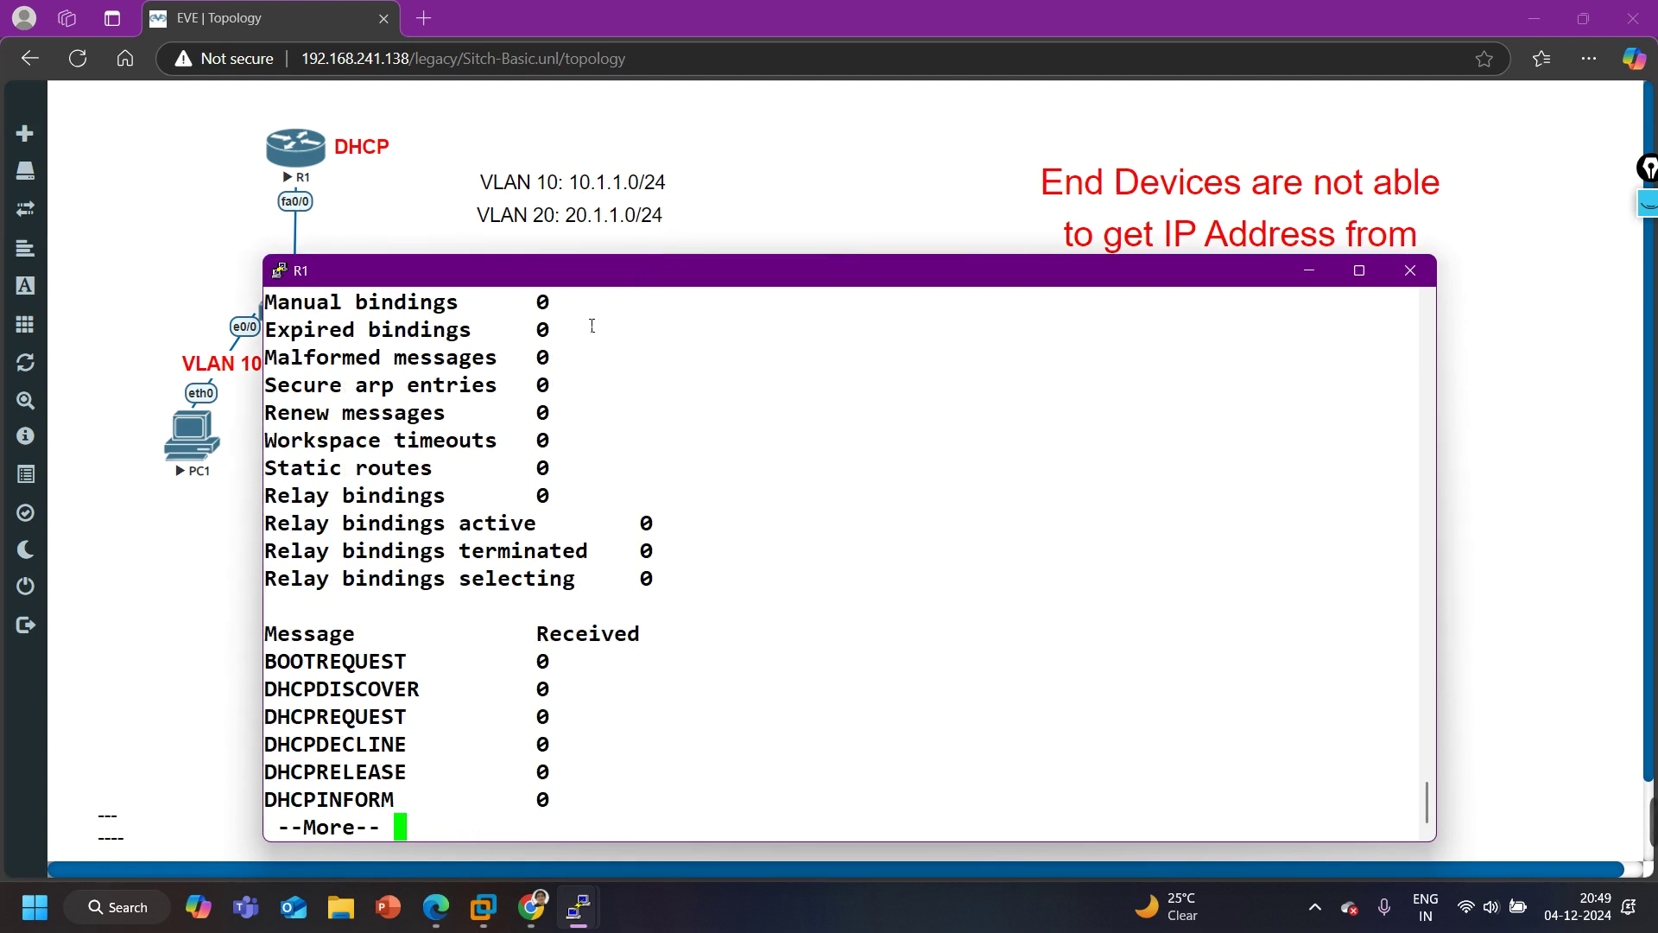
{"action": "scroll", "coordinate": [497, 499], "scroll_direction": "up", "scroll_amount": 10}
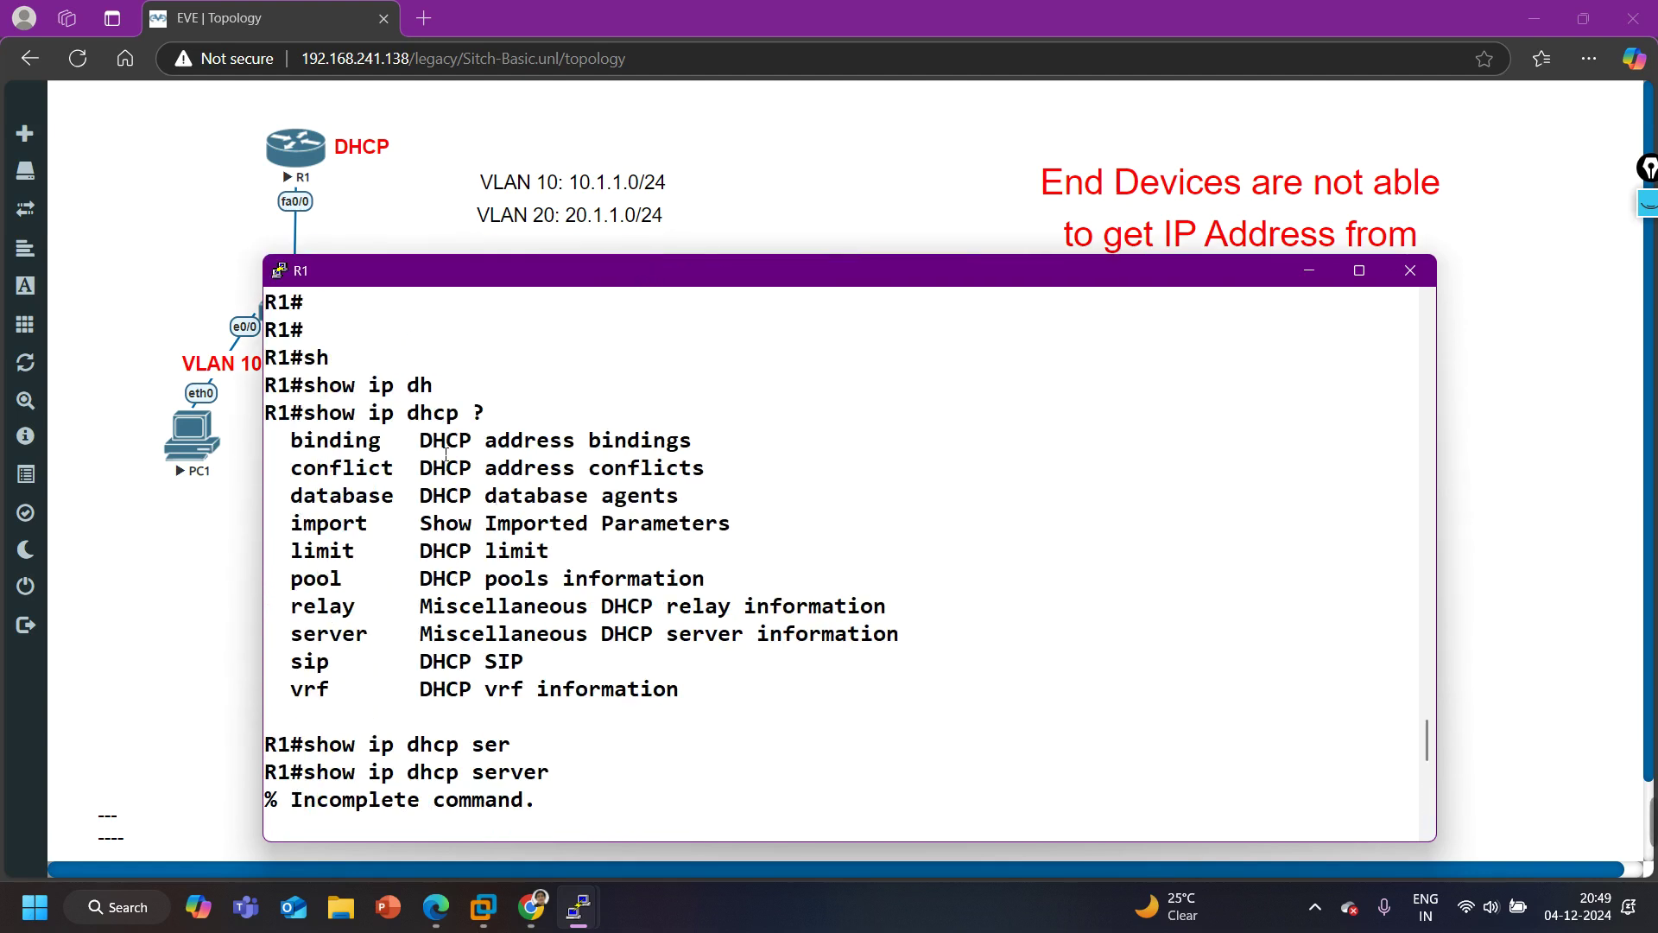
{"action": "scroll", "coordinate": [381, 638], "scroll_direction": "down", "scroll_amount": 3}
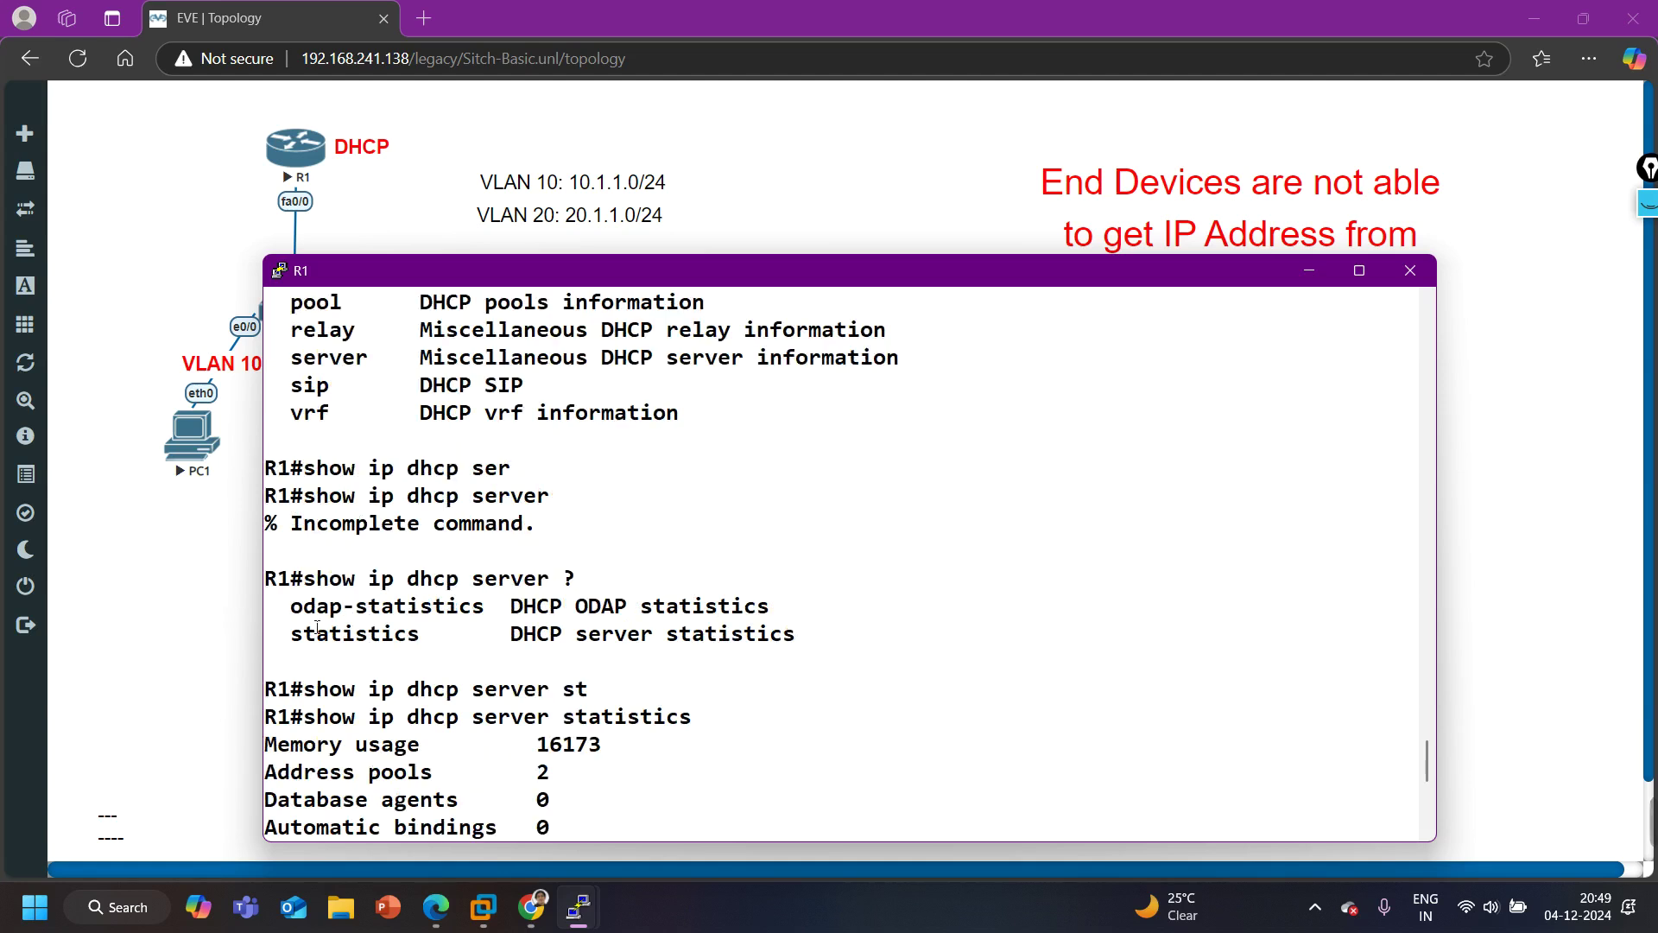
{"action": "scroll", "coordinate": [489, 711], "scroll_direction": "down", "scroll_amount": 3}
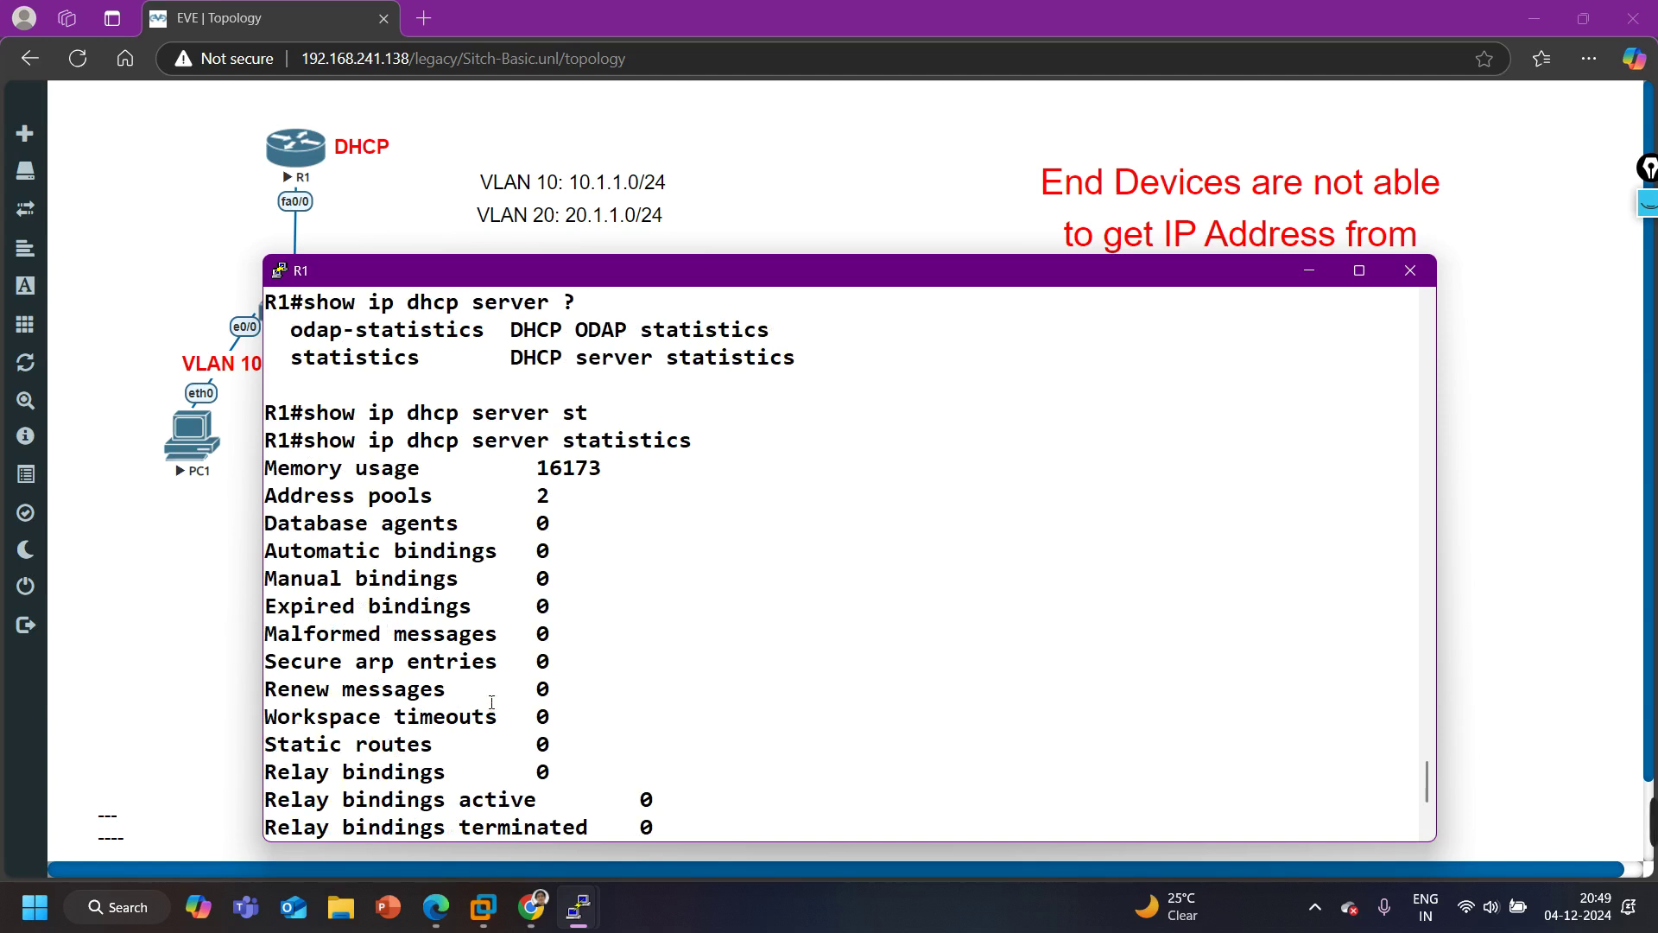
{"action": "left_click_drag", "start_coordinate": [313, 506], "coordinate": [585, 494]}
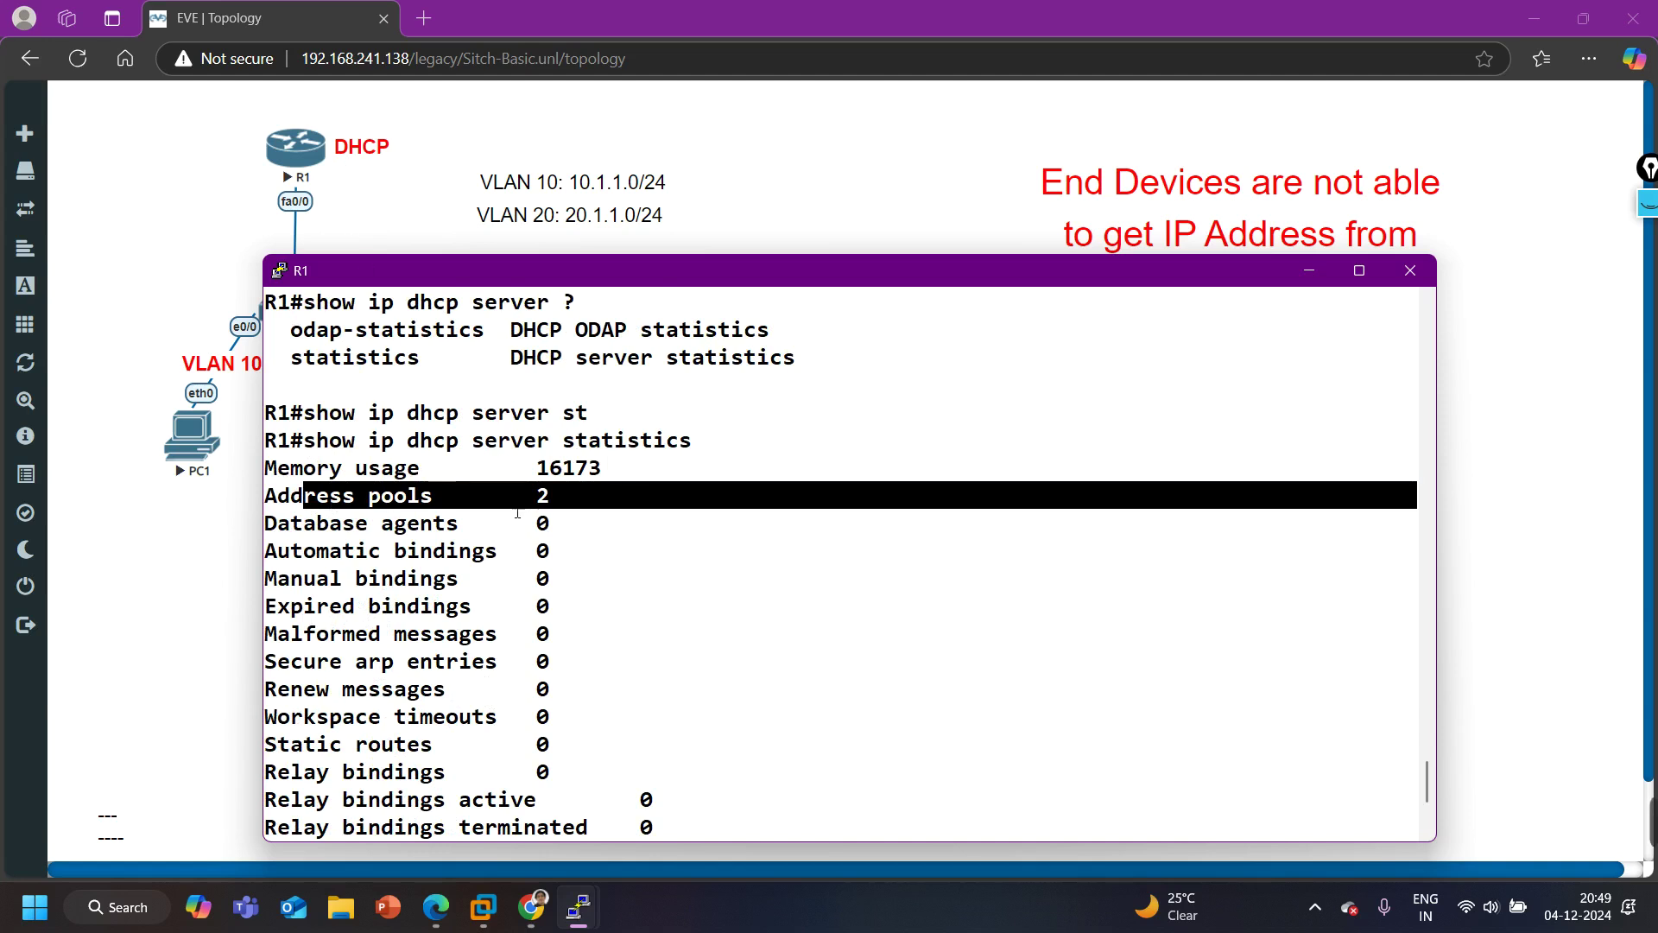
{"action": "scroll", "coordinate": [500, 733], "scroll_direction": "down", "scroll_amount": 4}
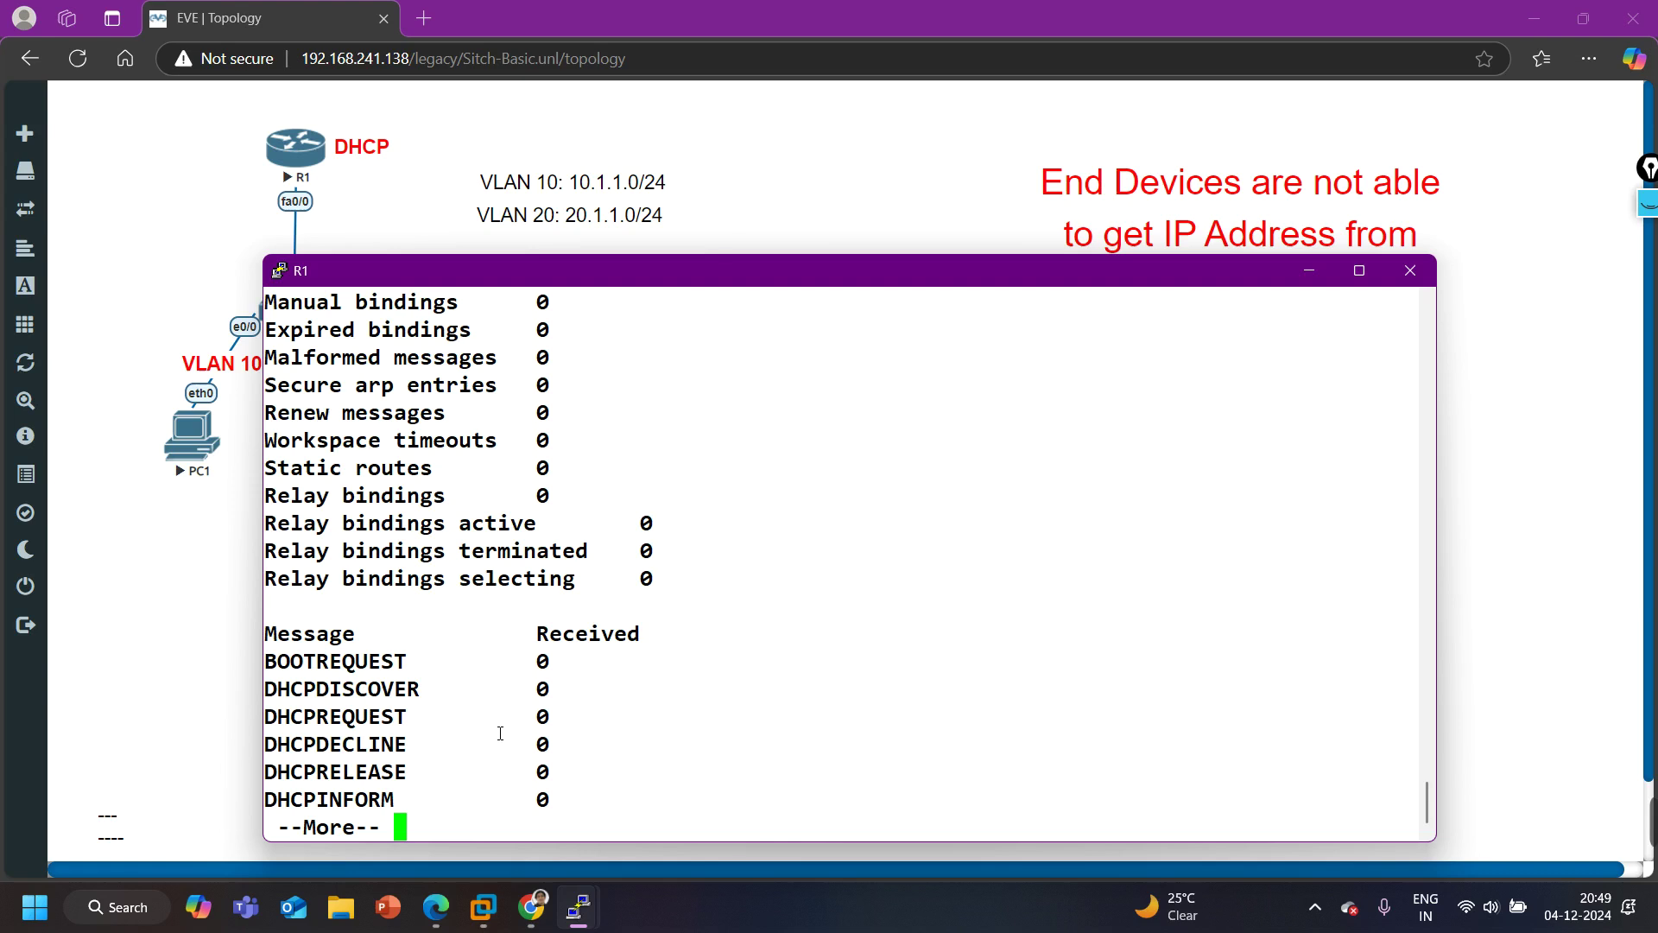
Page through the rest of the DHCP server statistics until the R1 prompt returns
{"action": "key", "text": "Return"}
{"action": "key", "text": "Return"}
{"action": "key", "text": "Return"}
{"action": "key", "text": "Return"}
{"action": "key", "text": "Return"}
{"action": "key", "text": "Return"}
{"action": "key", "text": "Return"}
{"action": "key", "text": "Return"}
{"action": "key", "text": "Return"}
{"action": "key", "text": "Return"}
{"action": "key", "text": "Return"}
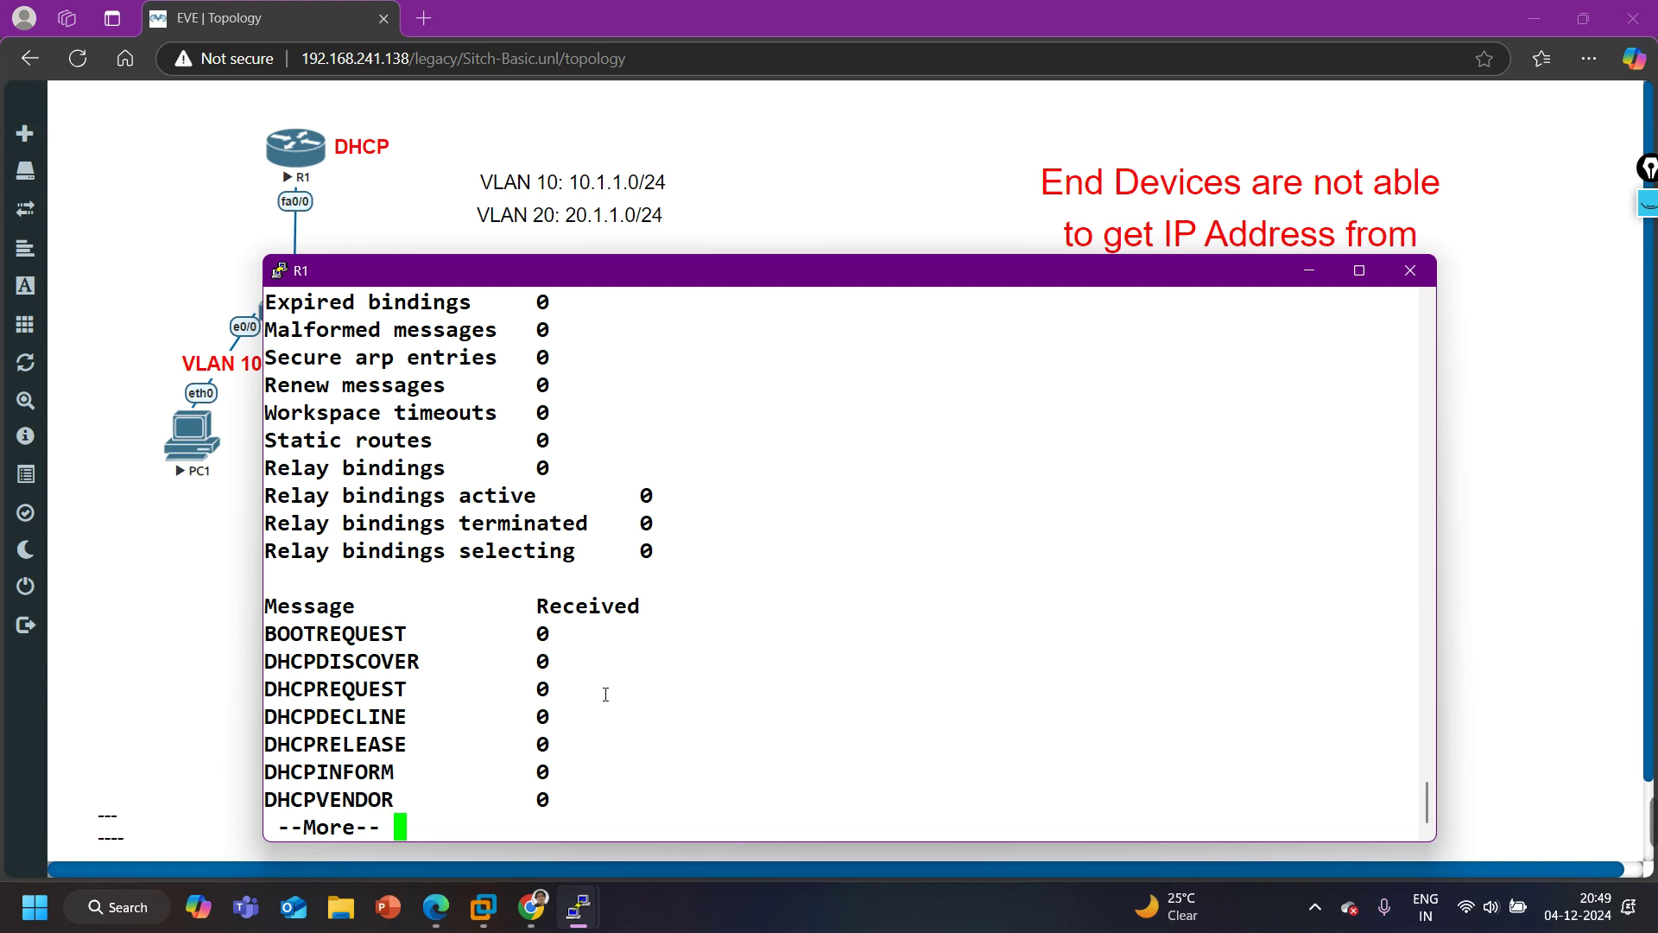
{"action": "key", "text": "Return"}
{"action": "key", "text": "Return"}
{"action": "key", "text": "Return"}
{"action": "key", "text": "Return"}
{"action": "key", "text": "Return"}
{"action": "key", "text": "Return"}
{"action": "key", "text": "Return"}
{"action": "key", "text": "Return"}
{"action": "key", "text": "Return"}
{"action": "key", "text": "Return"}
{"action": "key", "text": "Return"}
{"action": "key", "text": "Return"}
{"action": "key", "text": "Return"}
{"action": "key", "text": "Return"}
{"action": "key", "text": "Return"}
{"action": "key", "text": "Return"}
{"action": "key", "text": "Return"}
{"action": "key", "text": "Return"}
{"action": "key", "text": "Return"}
{"action": "key", "text": "Return"}
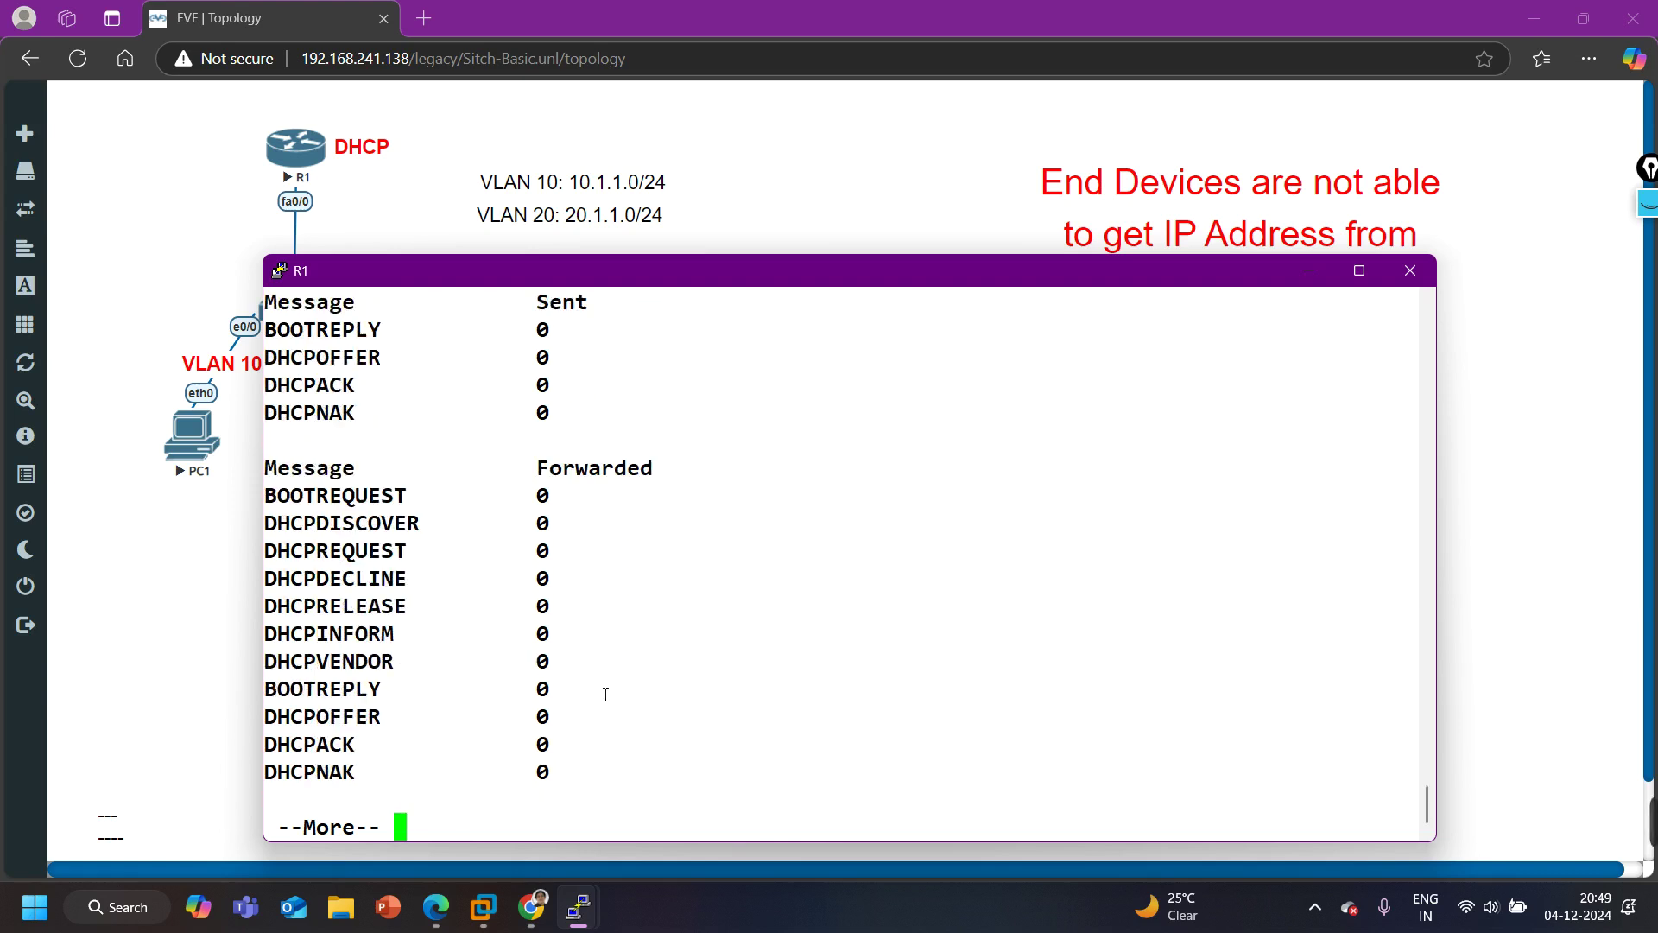
Run show ip dhcp pool on R1 to list the configured DHCP address pools
{"action": "type", "text": "sh"}
{"action": "key", "text": "Tab"}
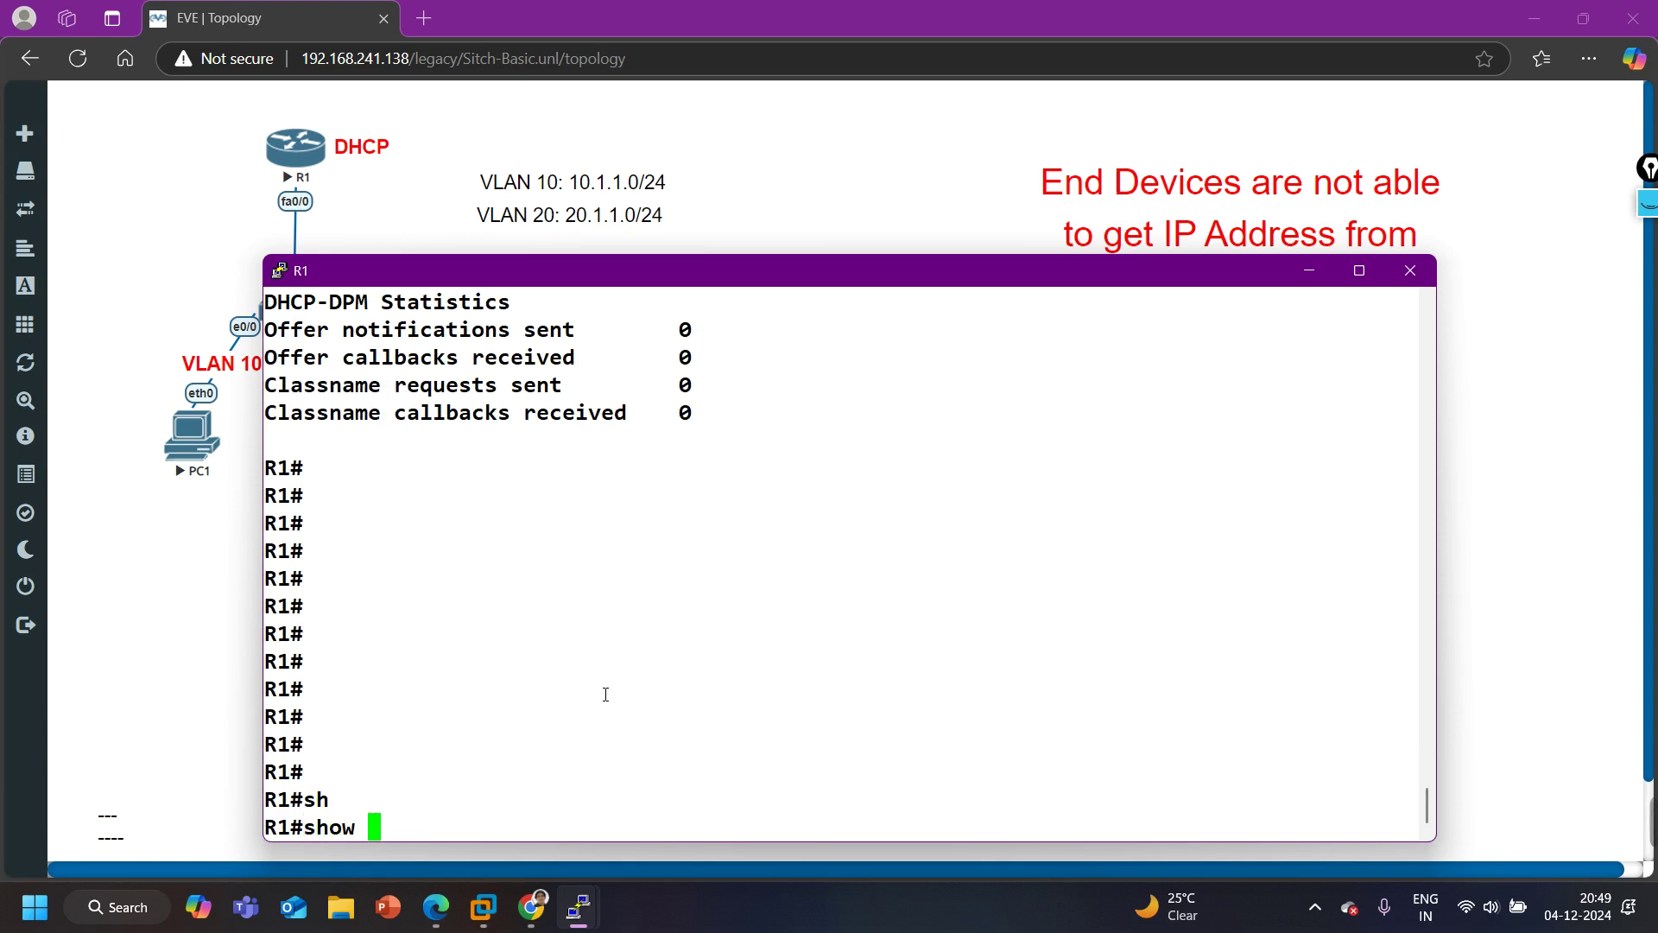
{"action": "type", "text": "ip dh"}
{"action": "key", "text": "Tab"}
{"action": "type", "text": "po"}
{"action": "key", "text": "Tab"}
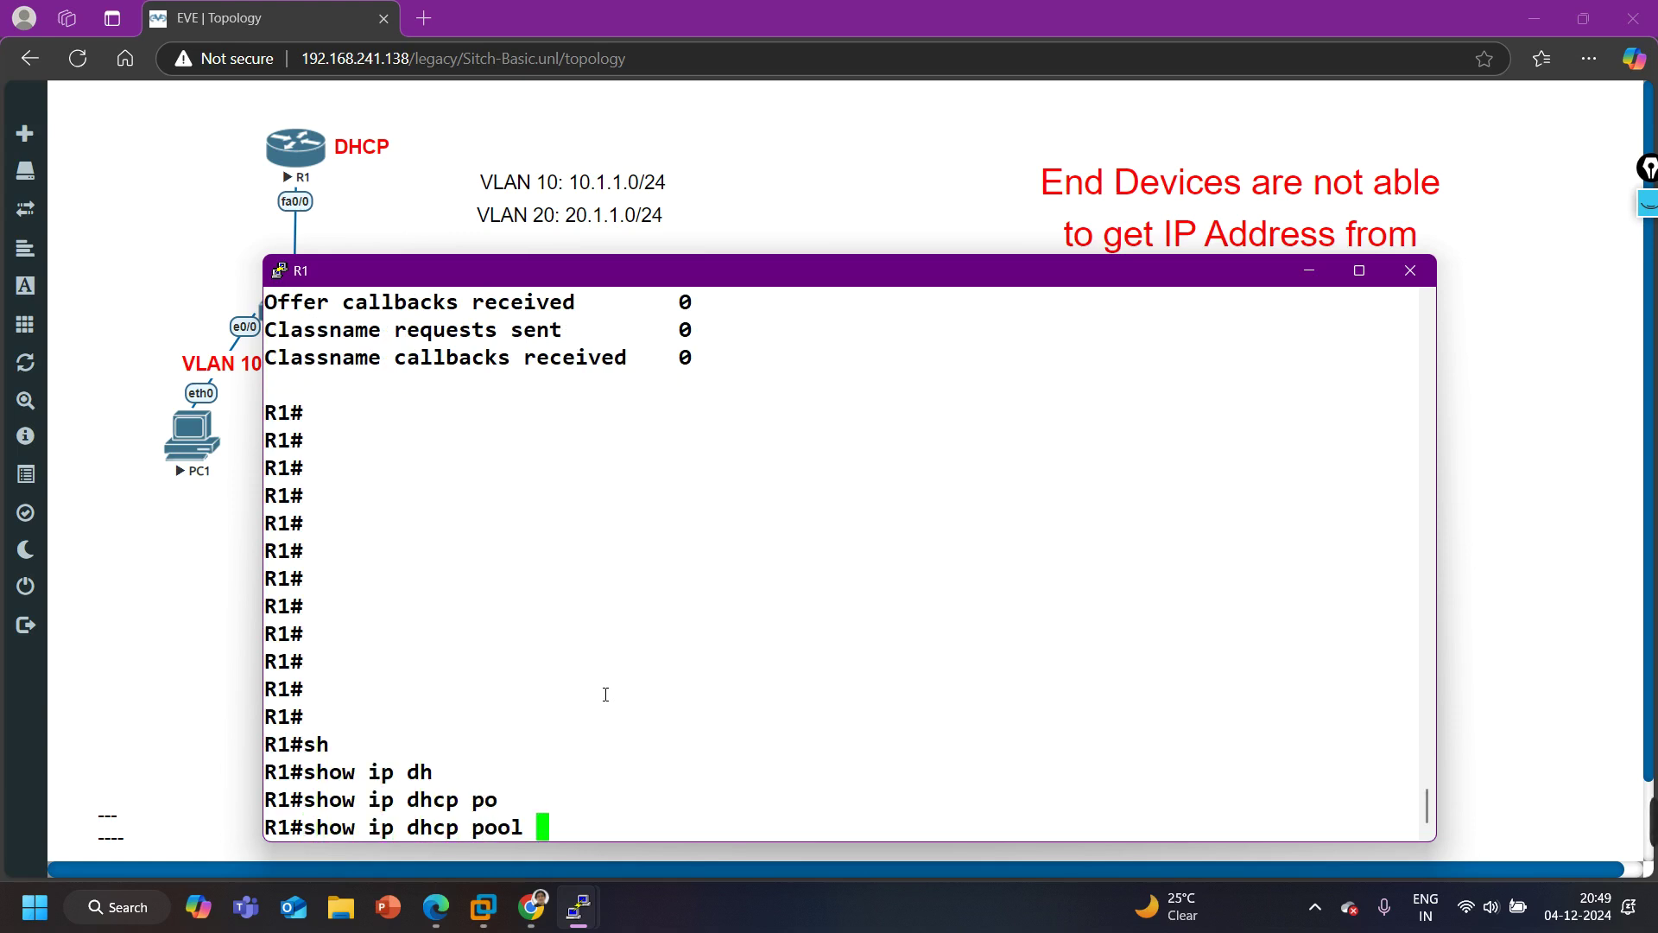
{"action": "key", "text": "Return"}
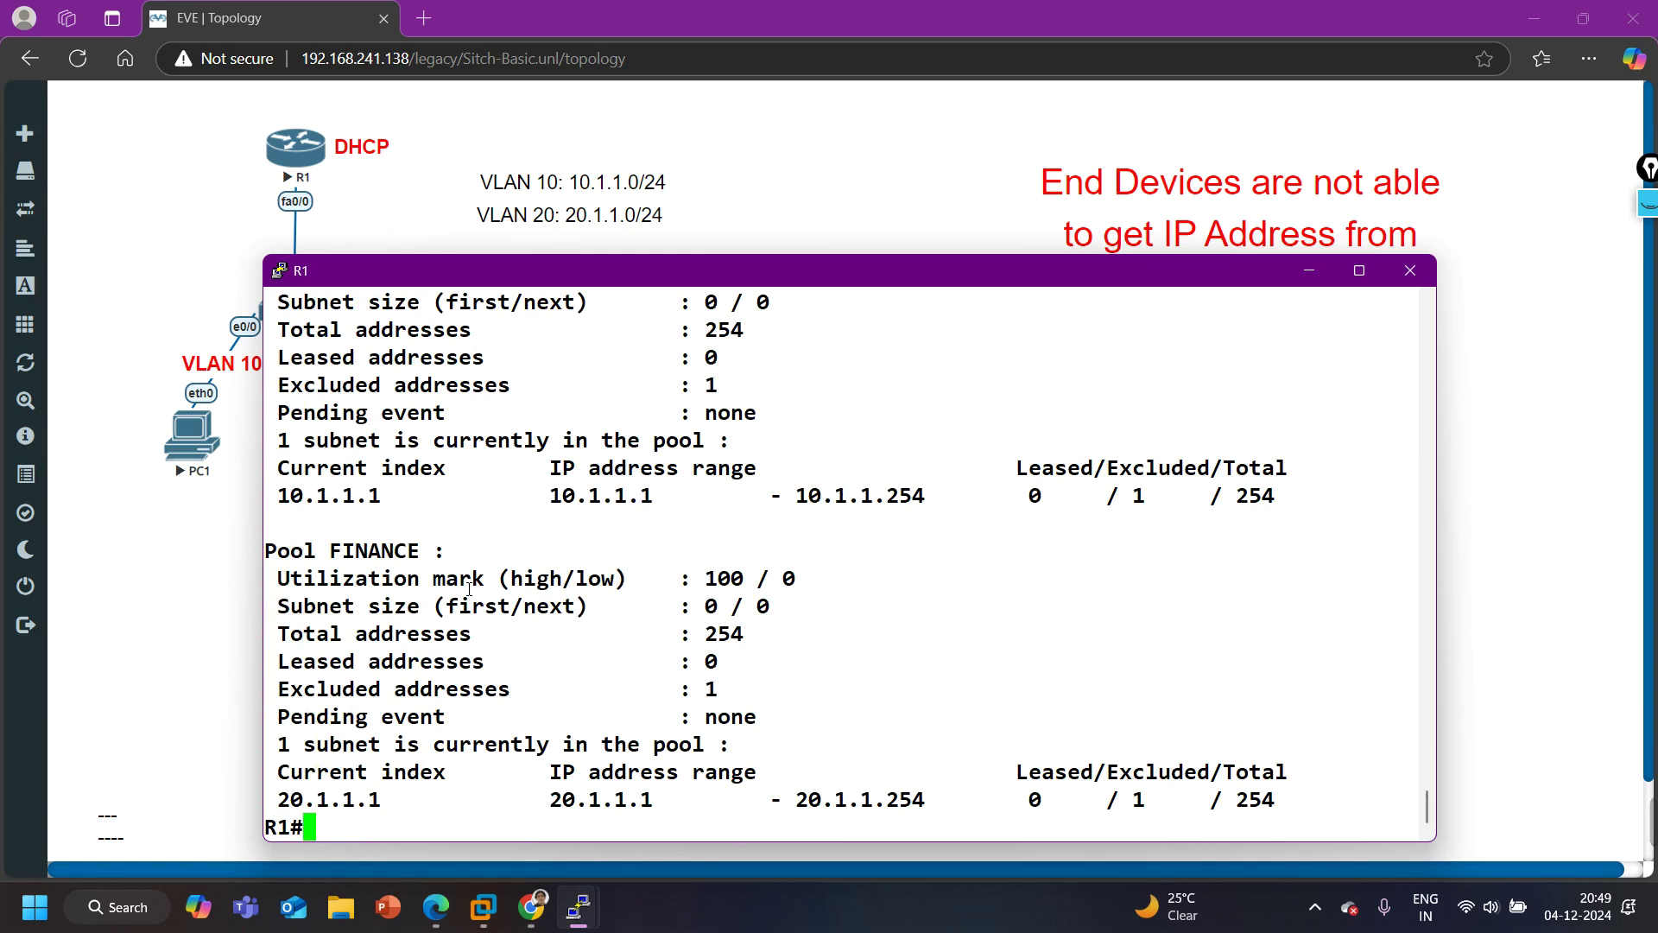
Review the SALES pool on R1, highlighting its name, total, leased and excluded addresses, and its IP address range
{"action": "scroll", "coordinate": [469, 589], "scroll_direction": "up", "scroll_amount": 3}
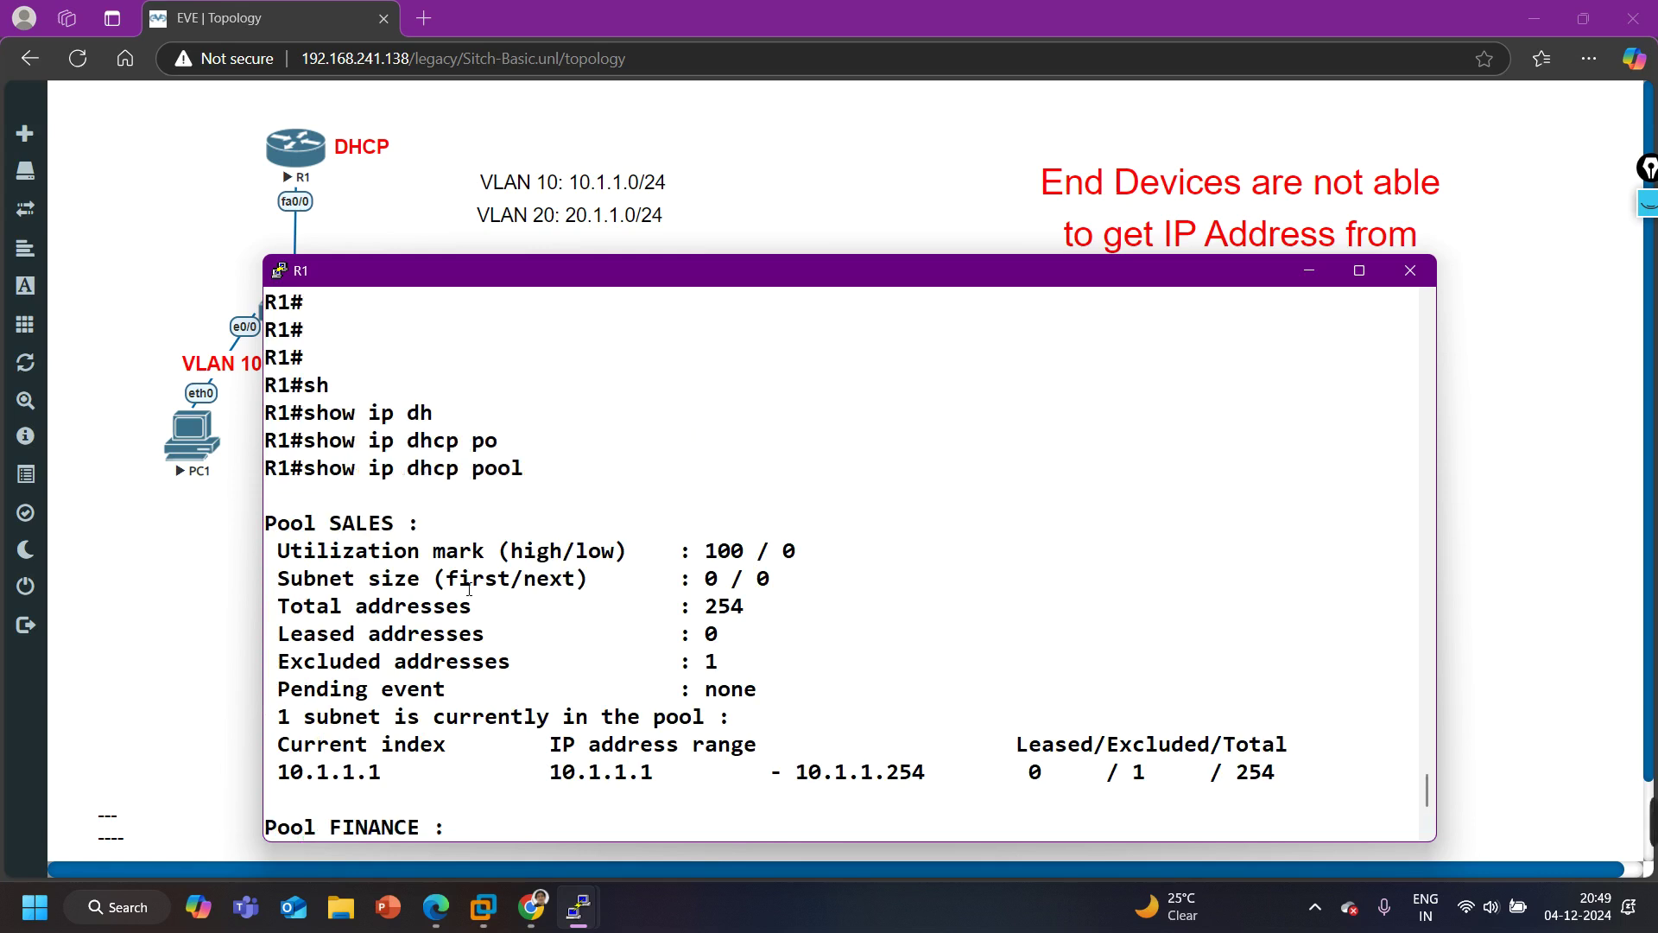
{"action": "left_click_drag", "start_coordinate": [279, 524], "coordinate": [342, 536]}
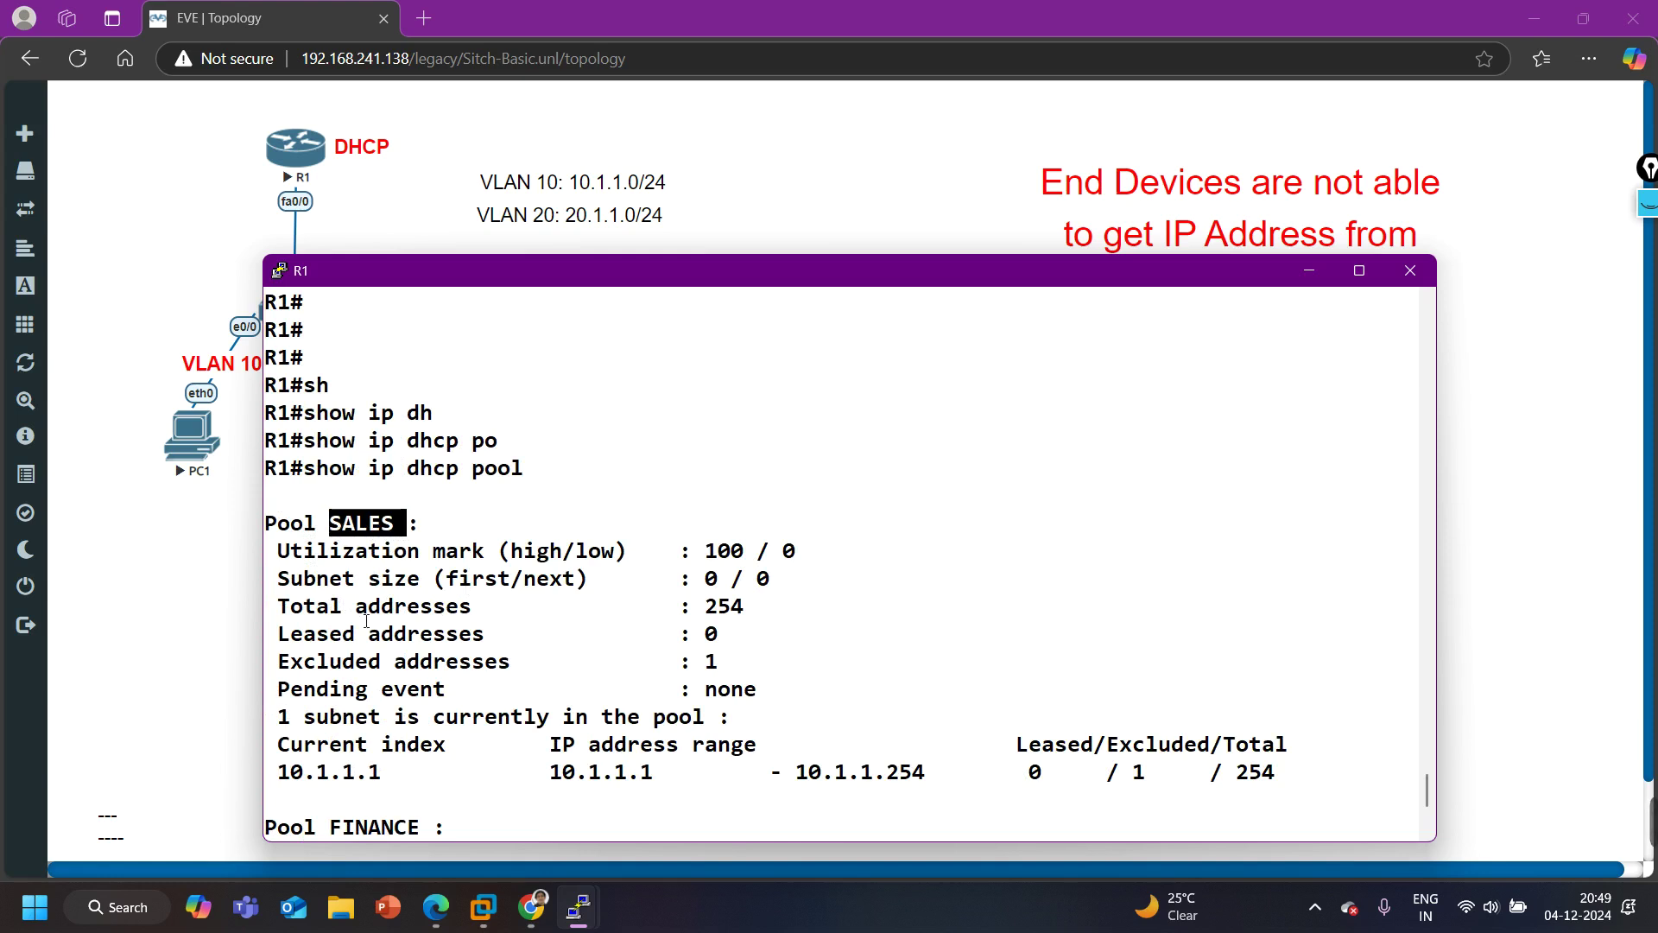
{"action": "left_click_drag", "start_coordinate": [304, 612], "coordinate": [1402, 615]}
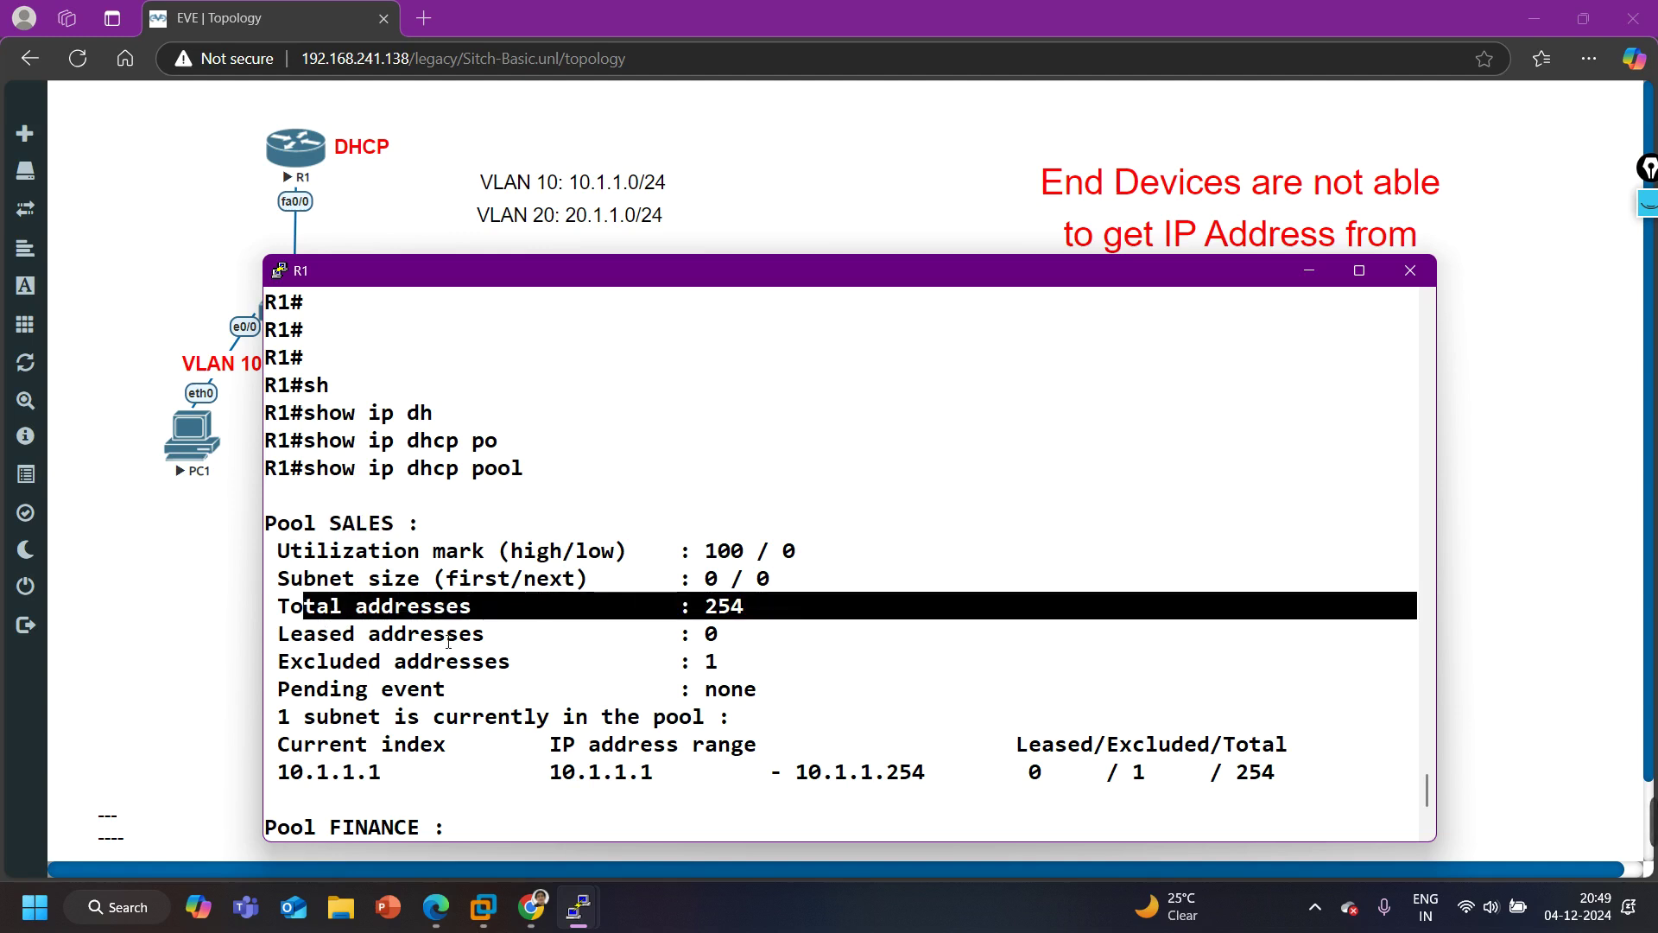
{"action": "left_click_drag", "start_coordinate": [329, 635], "coordinate": [1378, 637]}
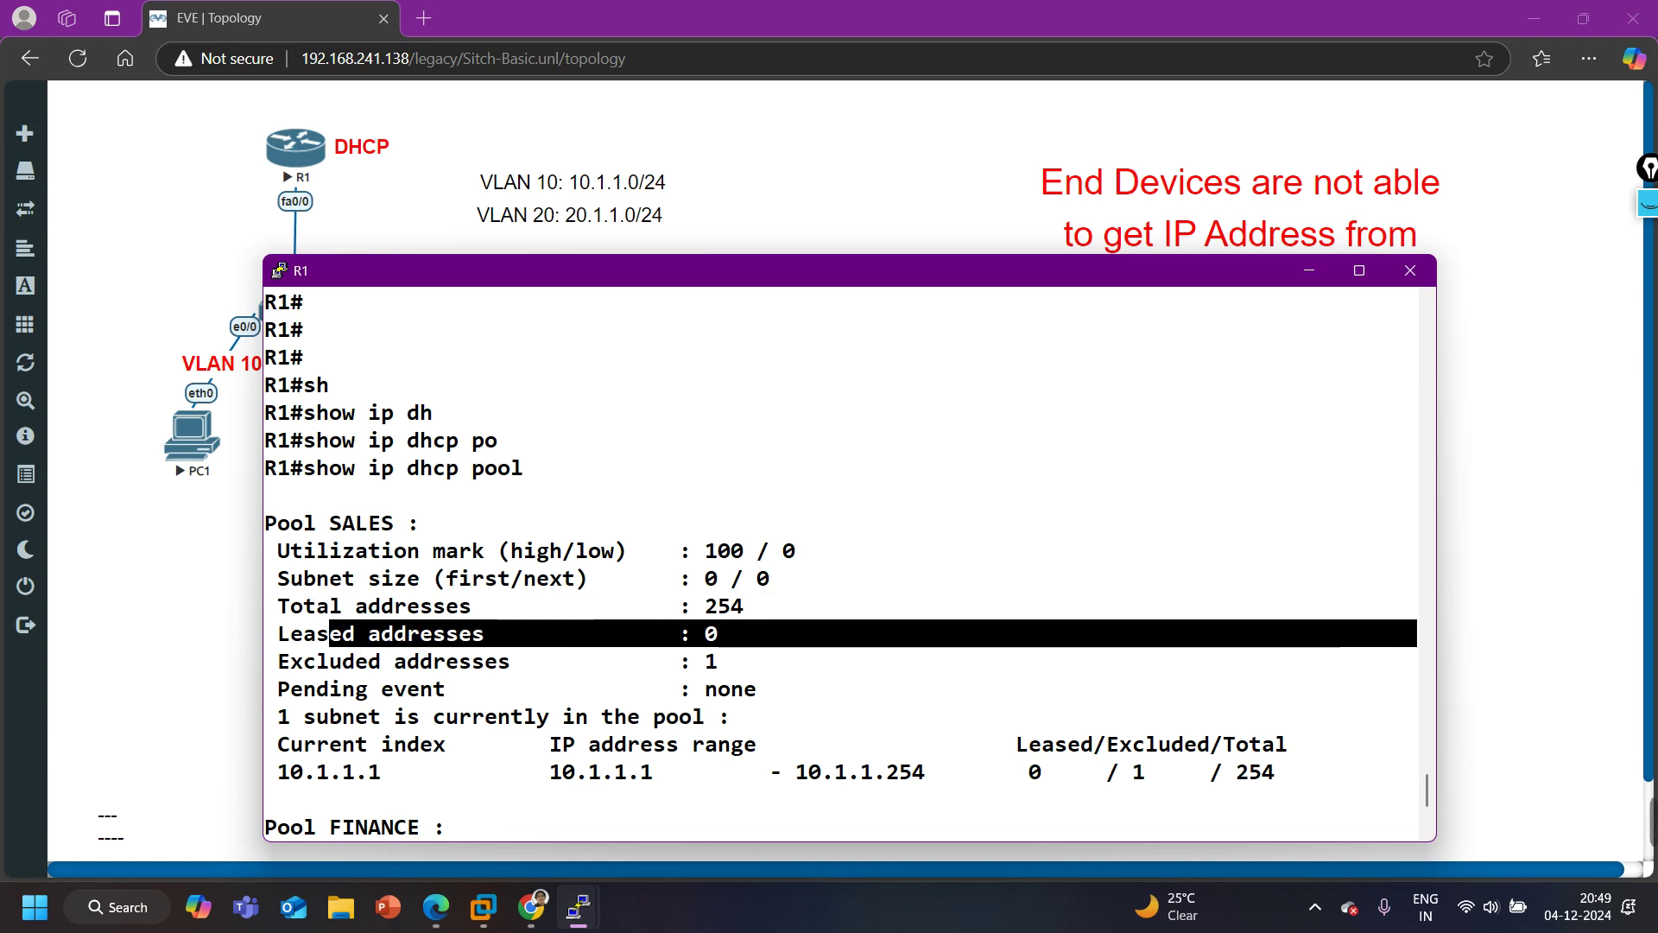
{"action": "left_click_drag", "start_coordinate": [329, 662], "coordinate": [789, 678]}
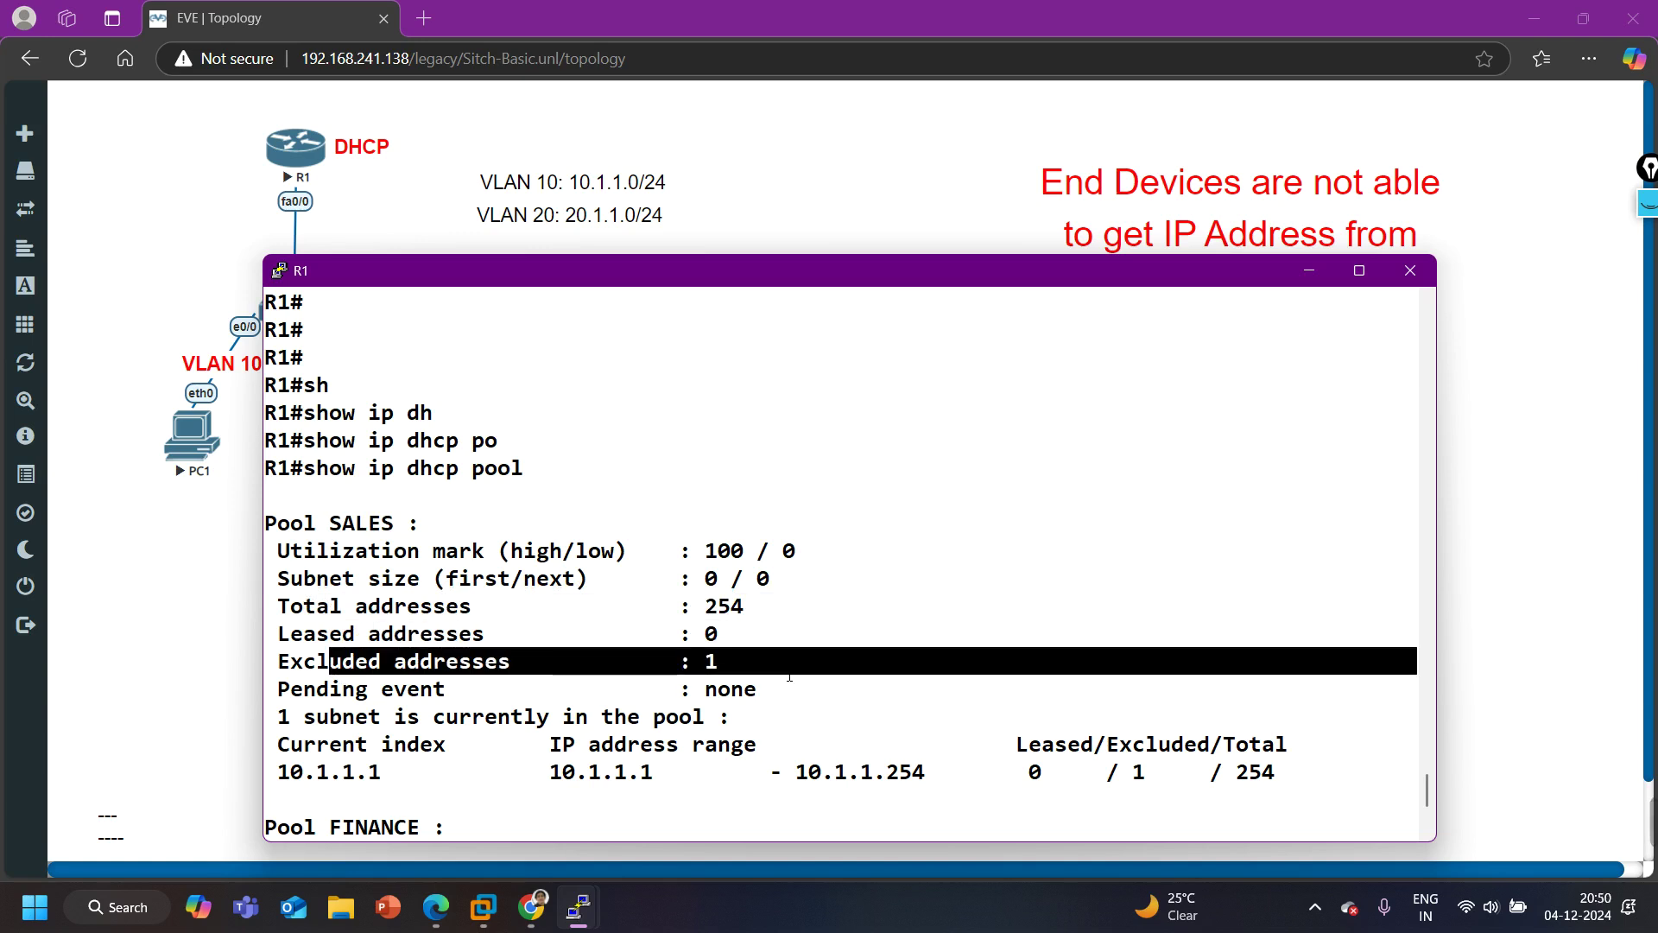
{"action": "scroll", "coordinate": [596, 671], "scroll_direction": "up", "scroll_amount": 5}
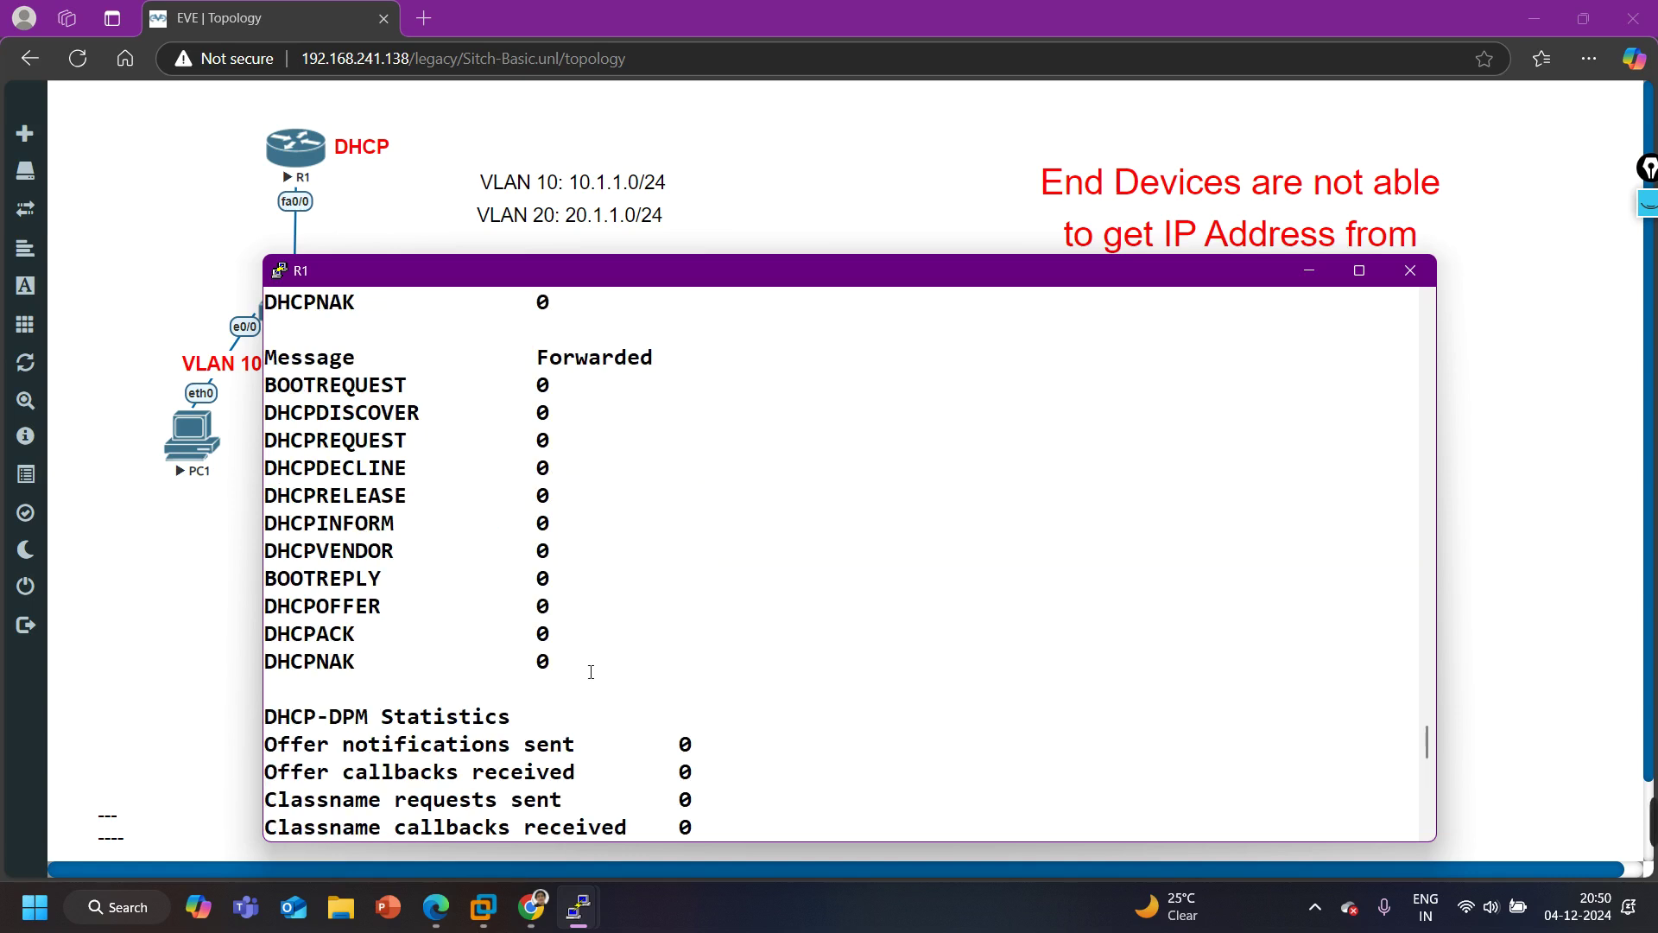
{"action": "scroll", "coordinate": [593, 671], "scroll_direction": "down", "scroll_amount": 6}
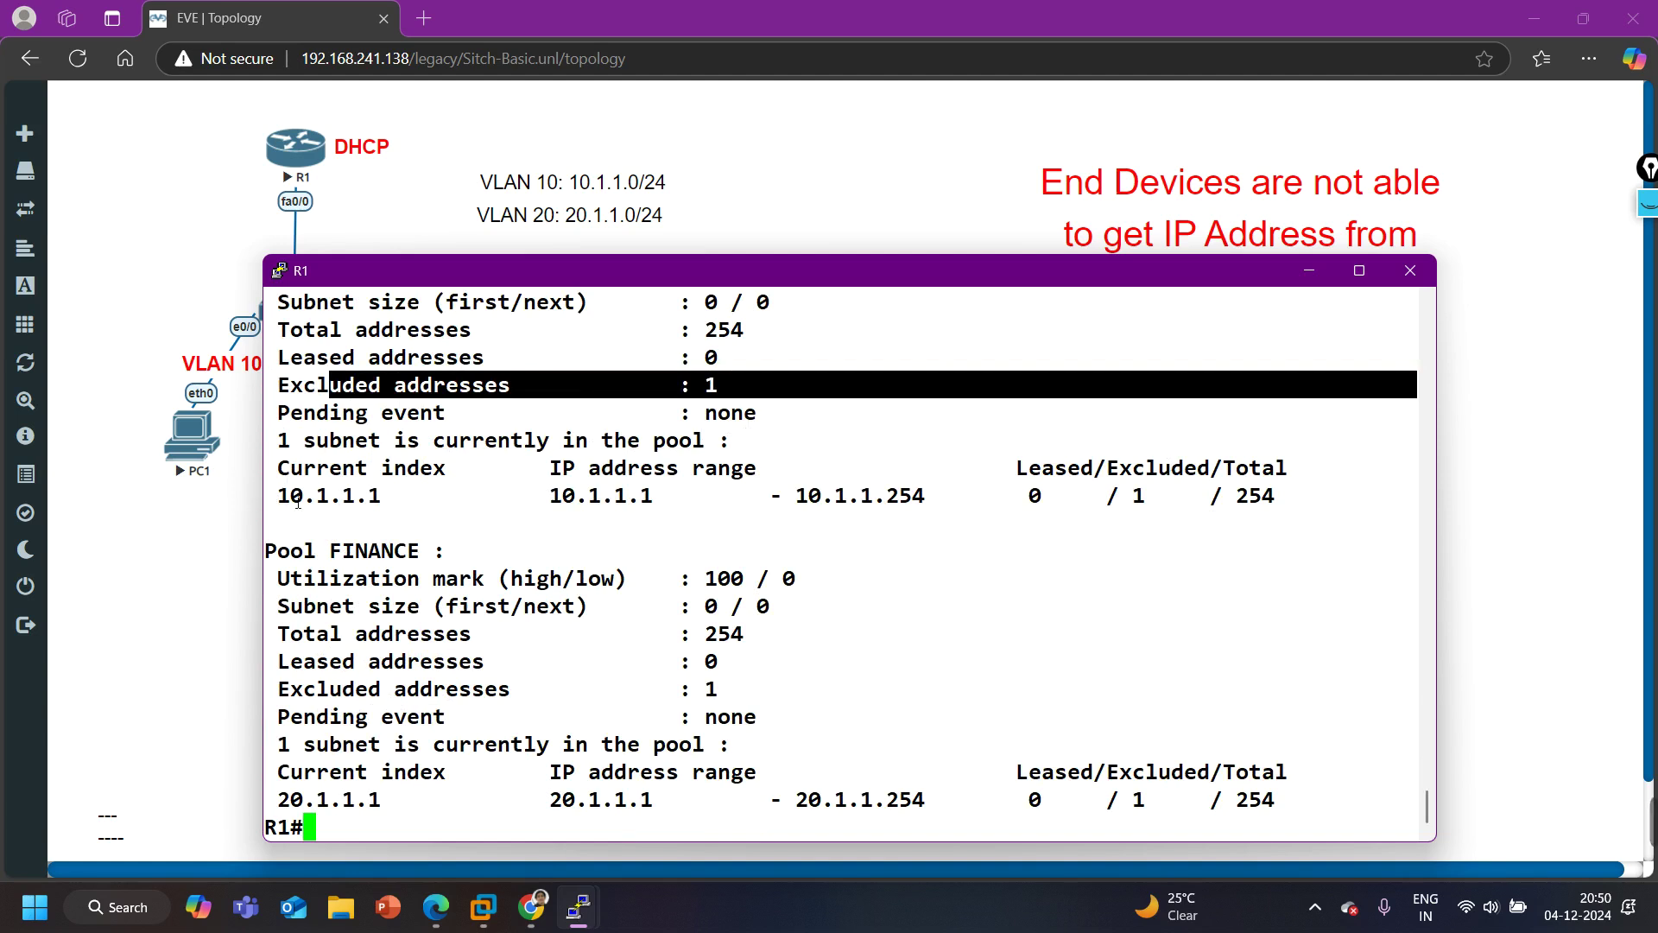
{"action": "left_click_drag", "start_coordinate": [282, 501], "coordinate": [959, 496]}
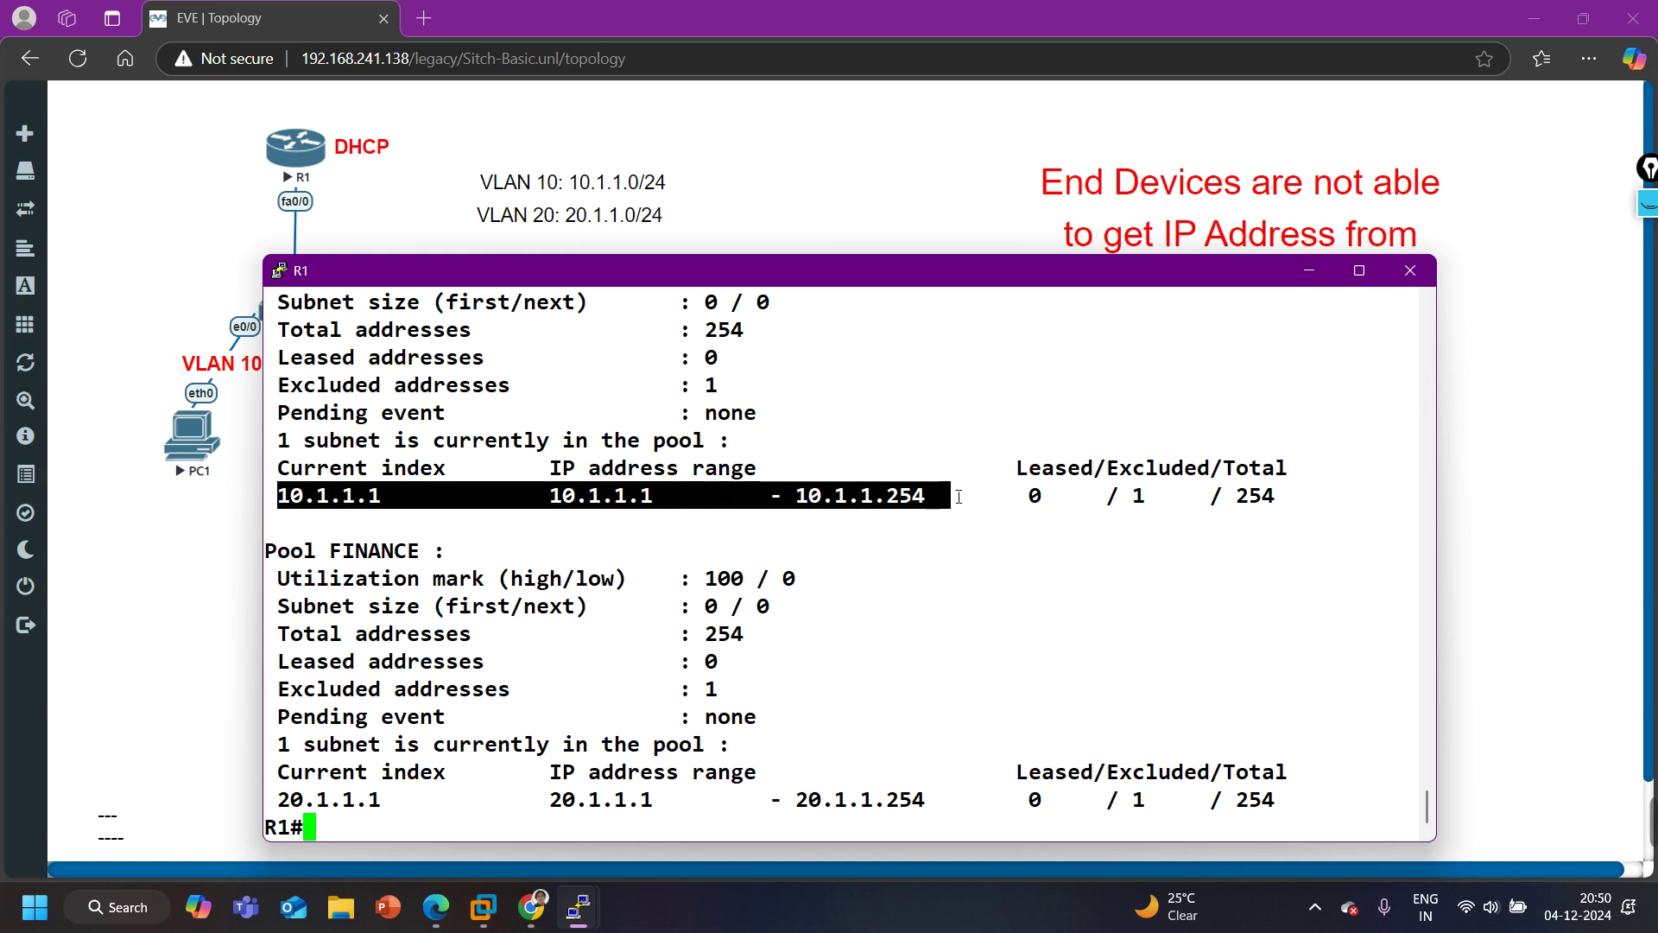
Review the FINANCE pool's name, excluded and total addresses and IP address range, and clear the R1 console view with blank prompt lines
{"action": "left_click_drag", "start_coordinate": [959, 496], "coordinate": [1382, 551]}
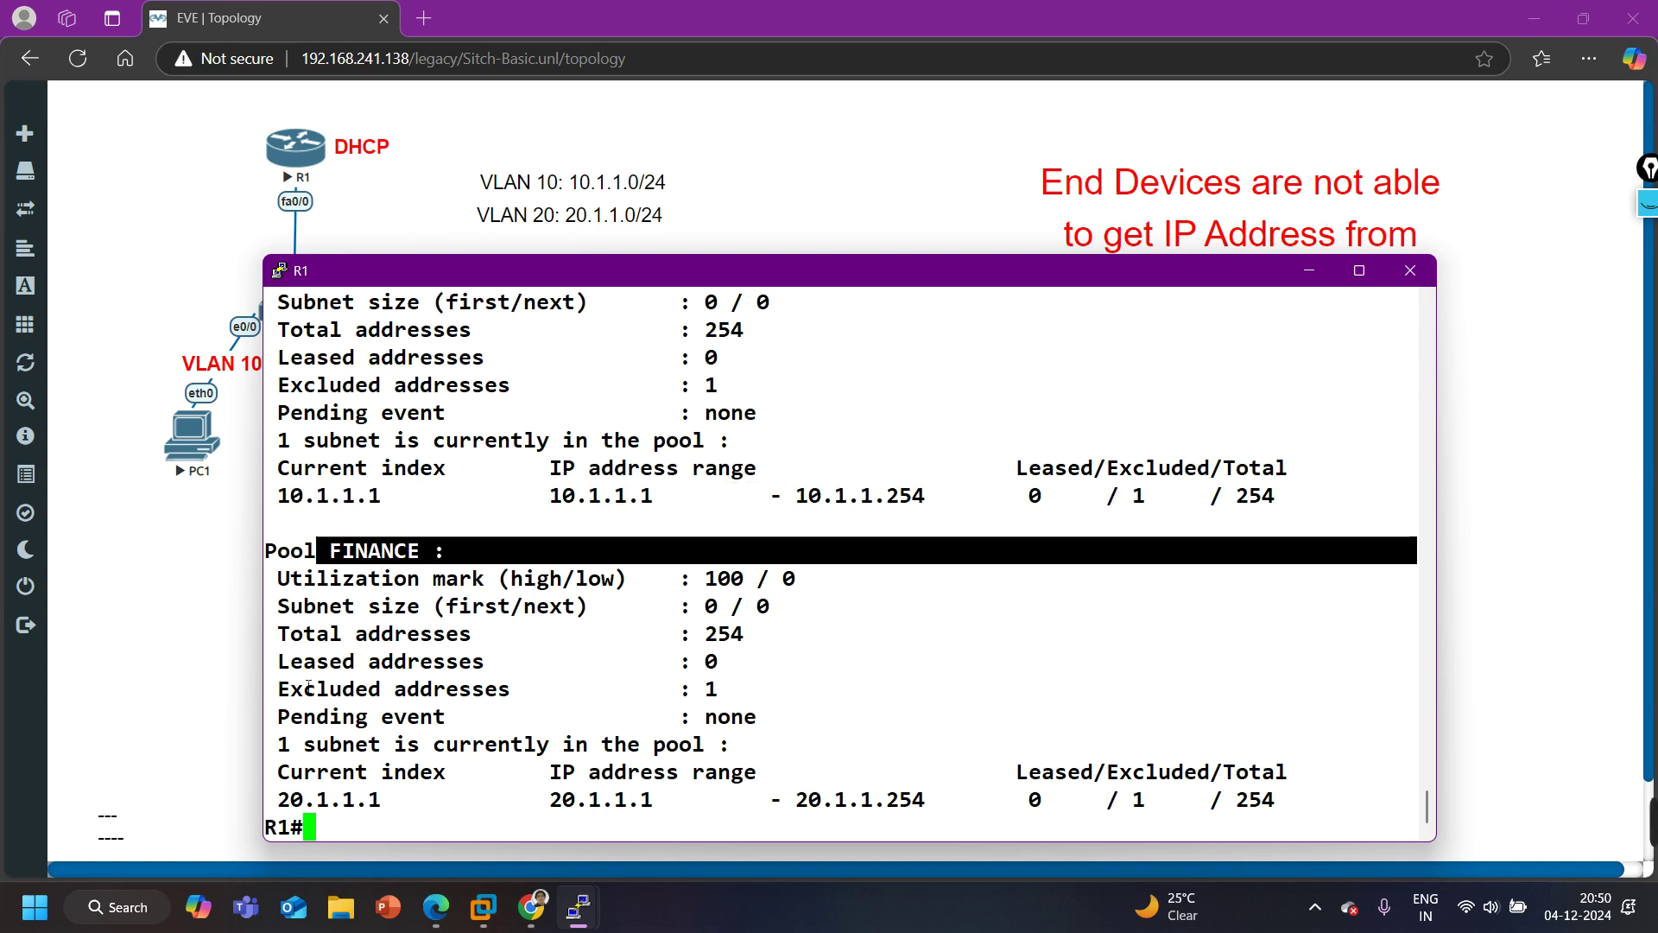
{"action": "left_click_drag", "start_coordinate": [304, 688], "coordinate": [853, 687]}
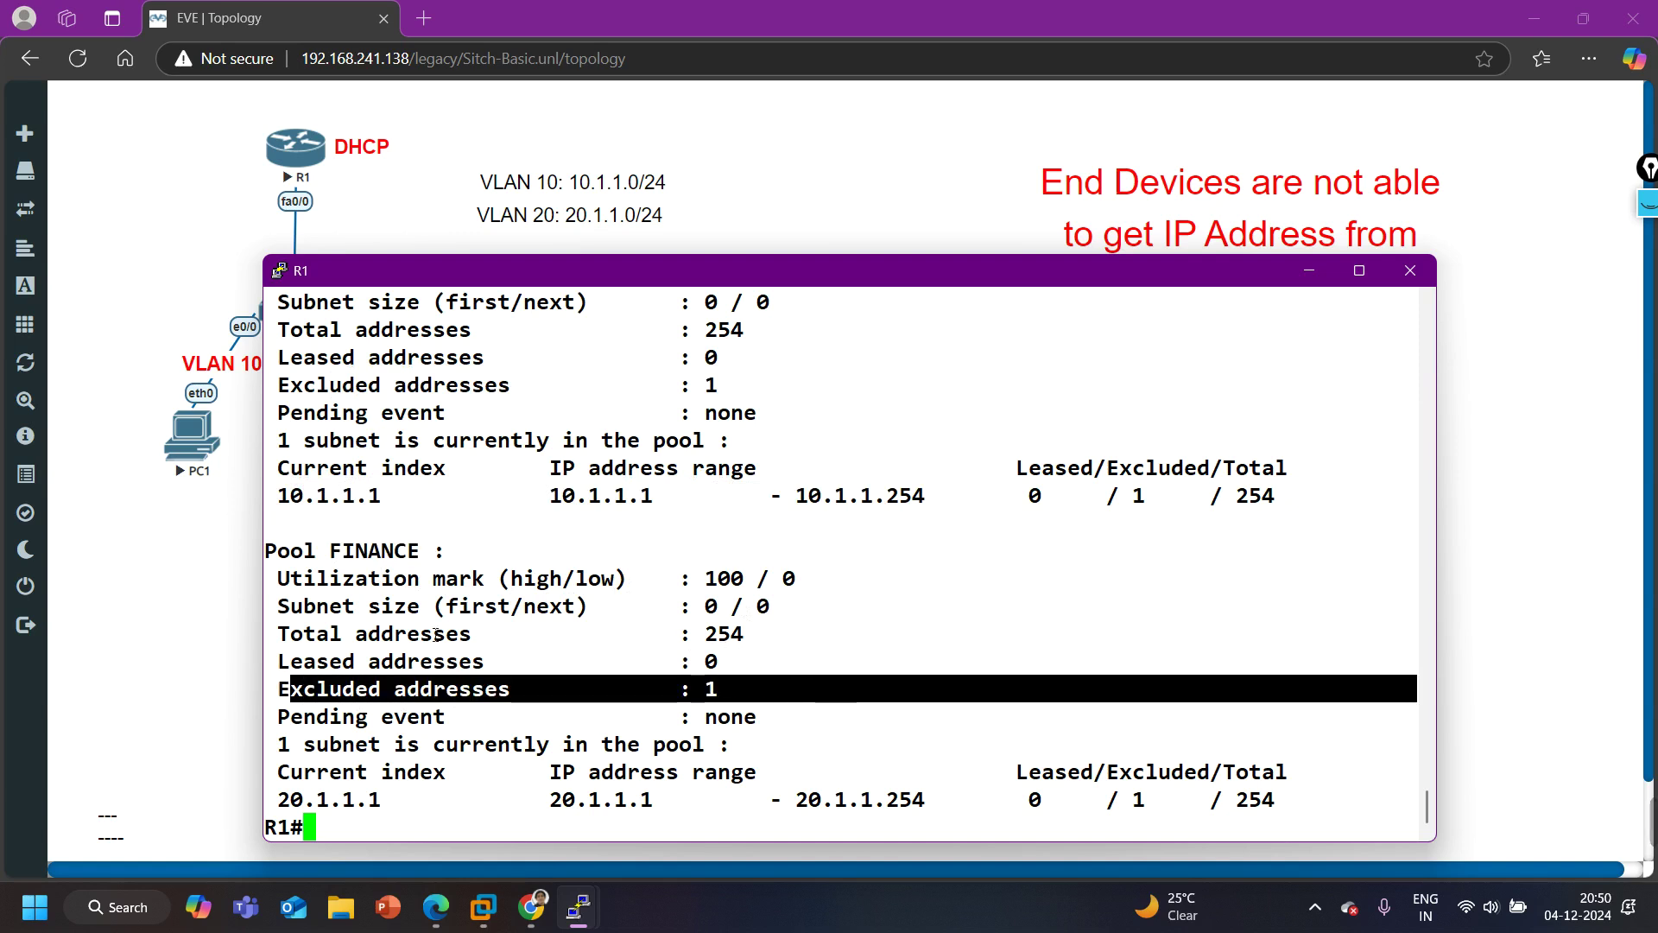
{"action": "left_click_drag", "start_coordinate": [346, 635], "coordinate": [864, 635]}
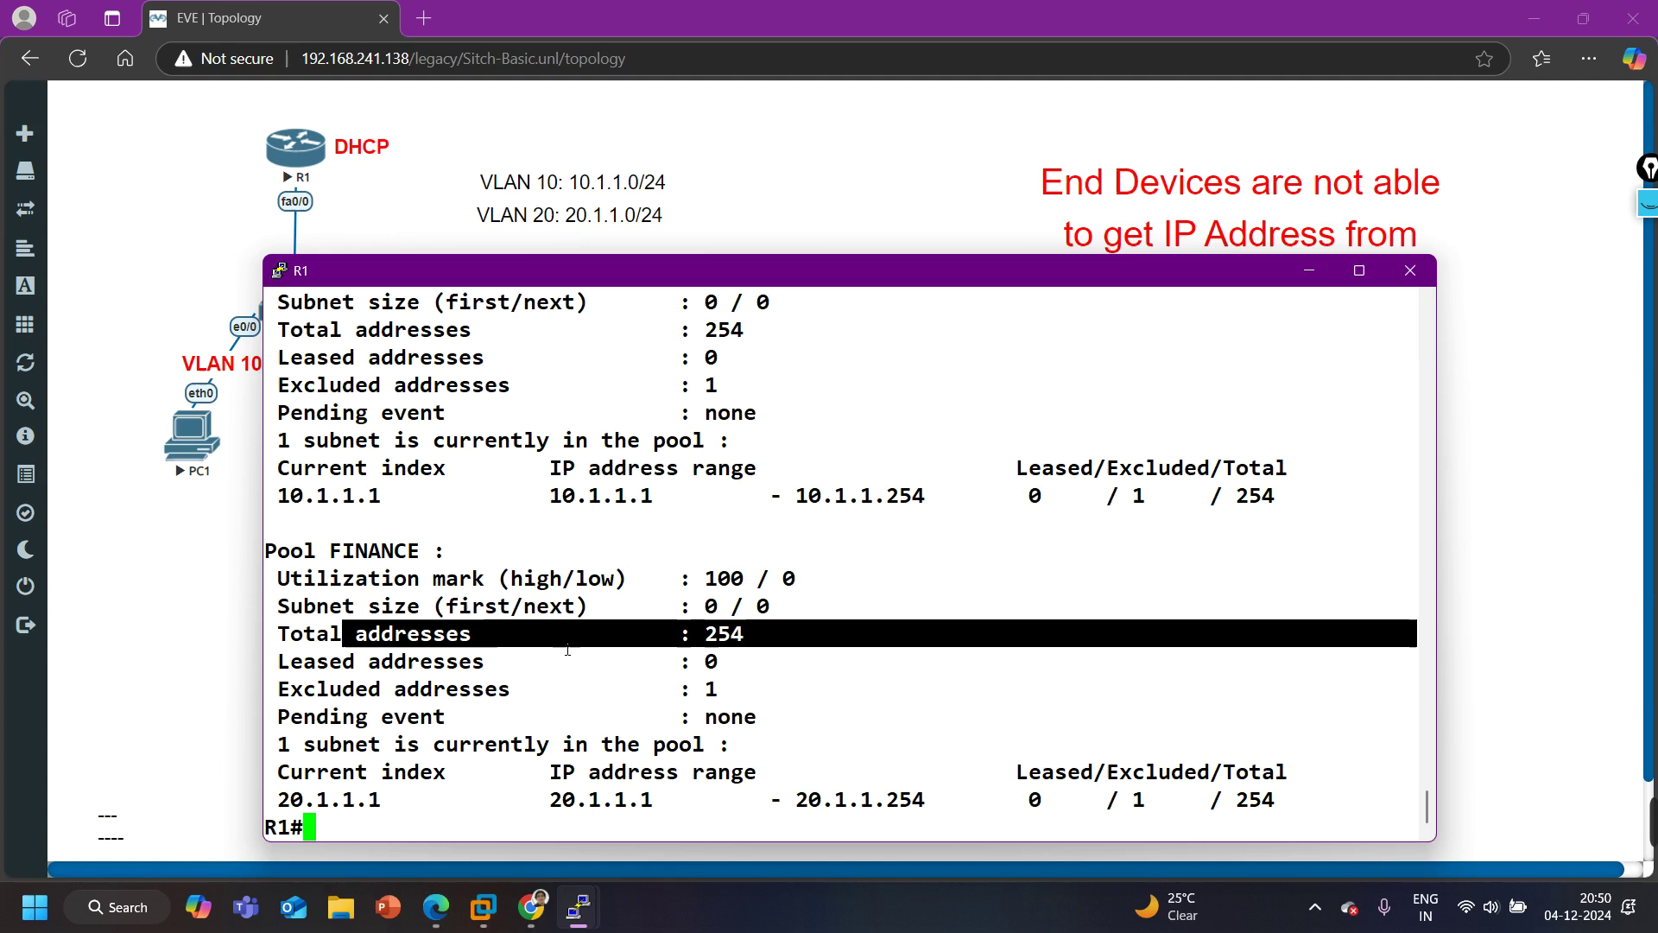
{"action": "left_click_drag", "start_coordinate": [550, 799], "coordinate": [1417, 799]}
{"action": "key", "text": "Return"}
{"action": "key", "text": "Return"}
{"action": "key", "text": "Return"}
{"action": "key", "text": "Return"}
{"action": "key", "text": "Return"}
{"action": "key", "text": "Return"}
{"action": "key", "text": "Return"}
{"action": "key", "text": "Return"}
{"action": "key", "text": "Return"}
{"action": "key", "text": "Return"}
{"action": "key", "text": "Return"}
{"action": "key", "text": "Return"}
{"action": "key", "text": "Return"}
{"action": "key", "text": "Return"}
{"action": "key", "text": "Return"}
{"action": "key", "text": "Return"}
{"action": "key", "text": "Return"}
{"action": "key", "text": "Return"}
{"action": "key", "text": "Return"}
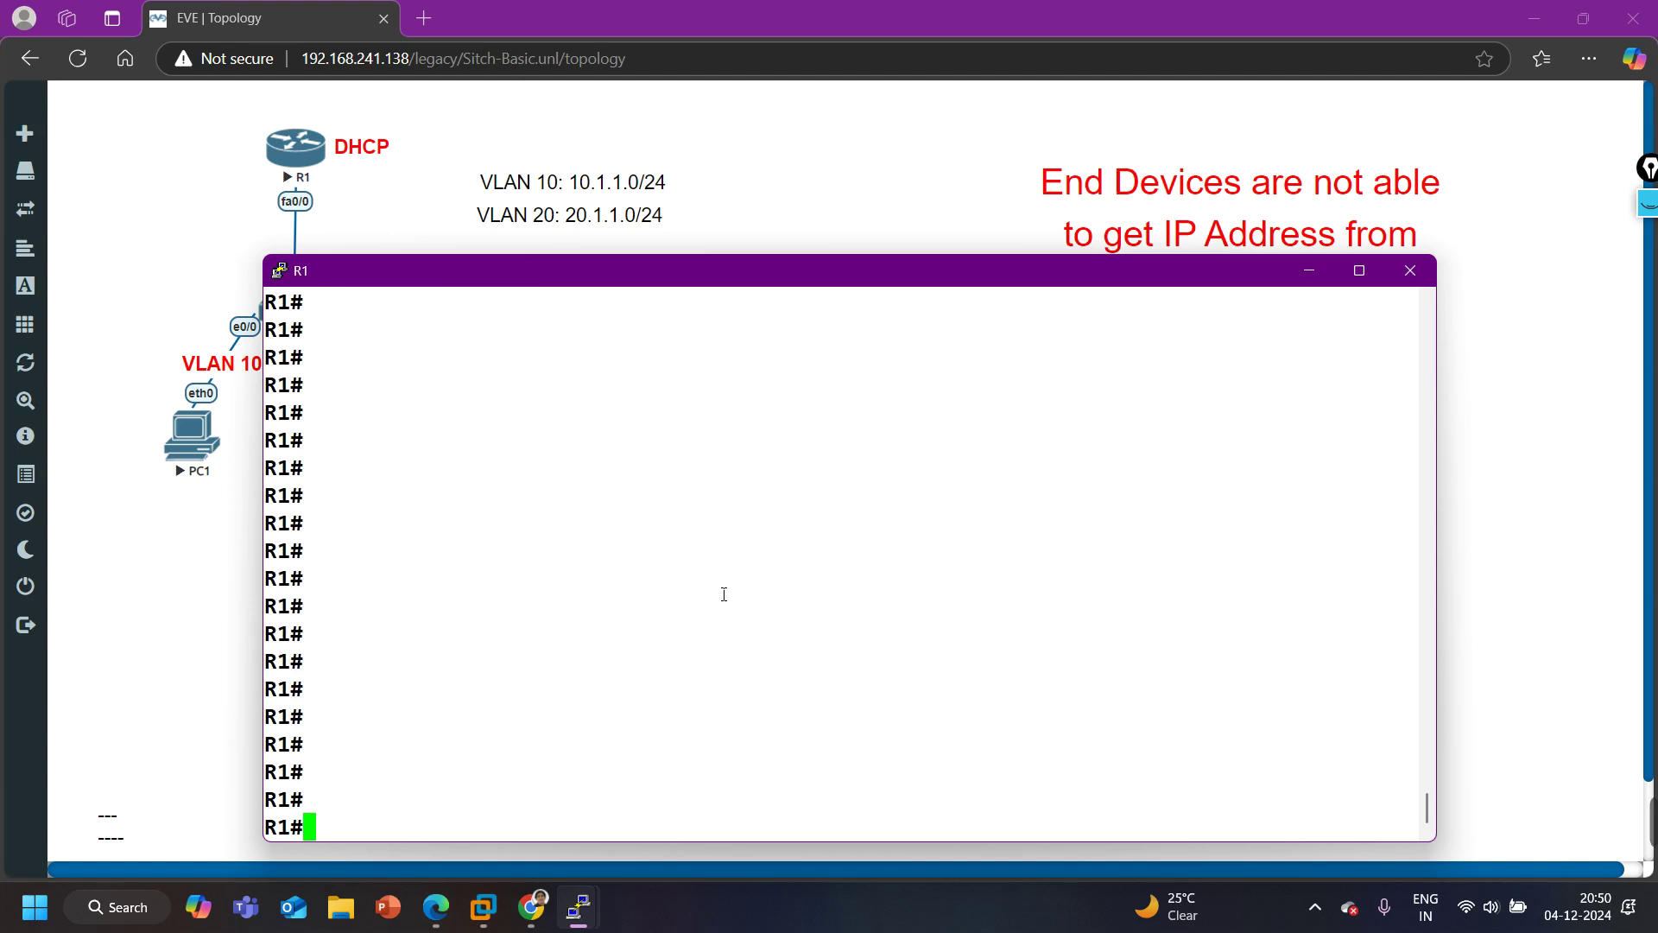
Run show ip dhcp binding on R1 to check for leased addresses
{"action": "type", "text": "sh"}
{"action": "key", "text": "Tab"}
{"action": "type", "text": "ip dh"}
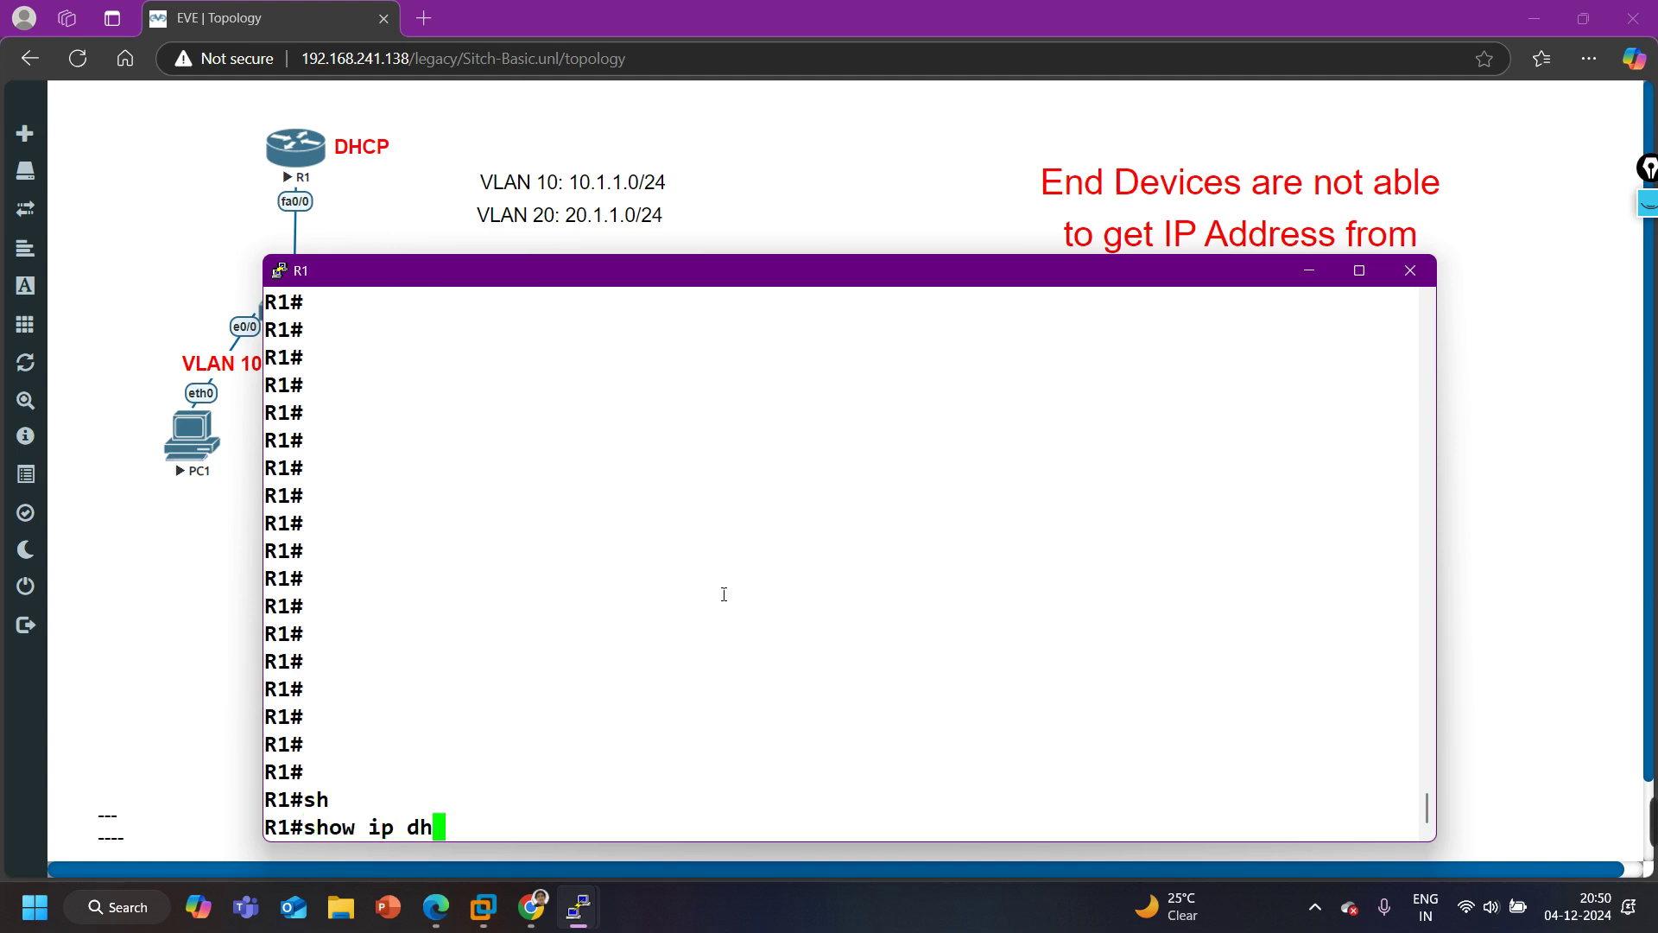
{"action": "key", "text": "Tab"}
{"action": "type", "text": "bi"}
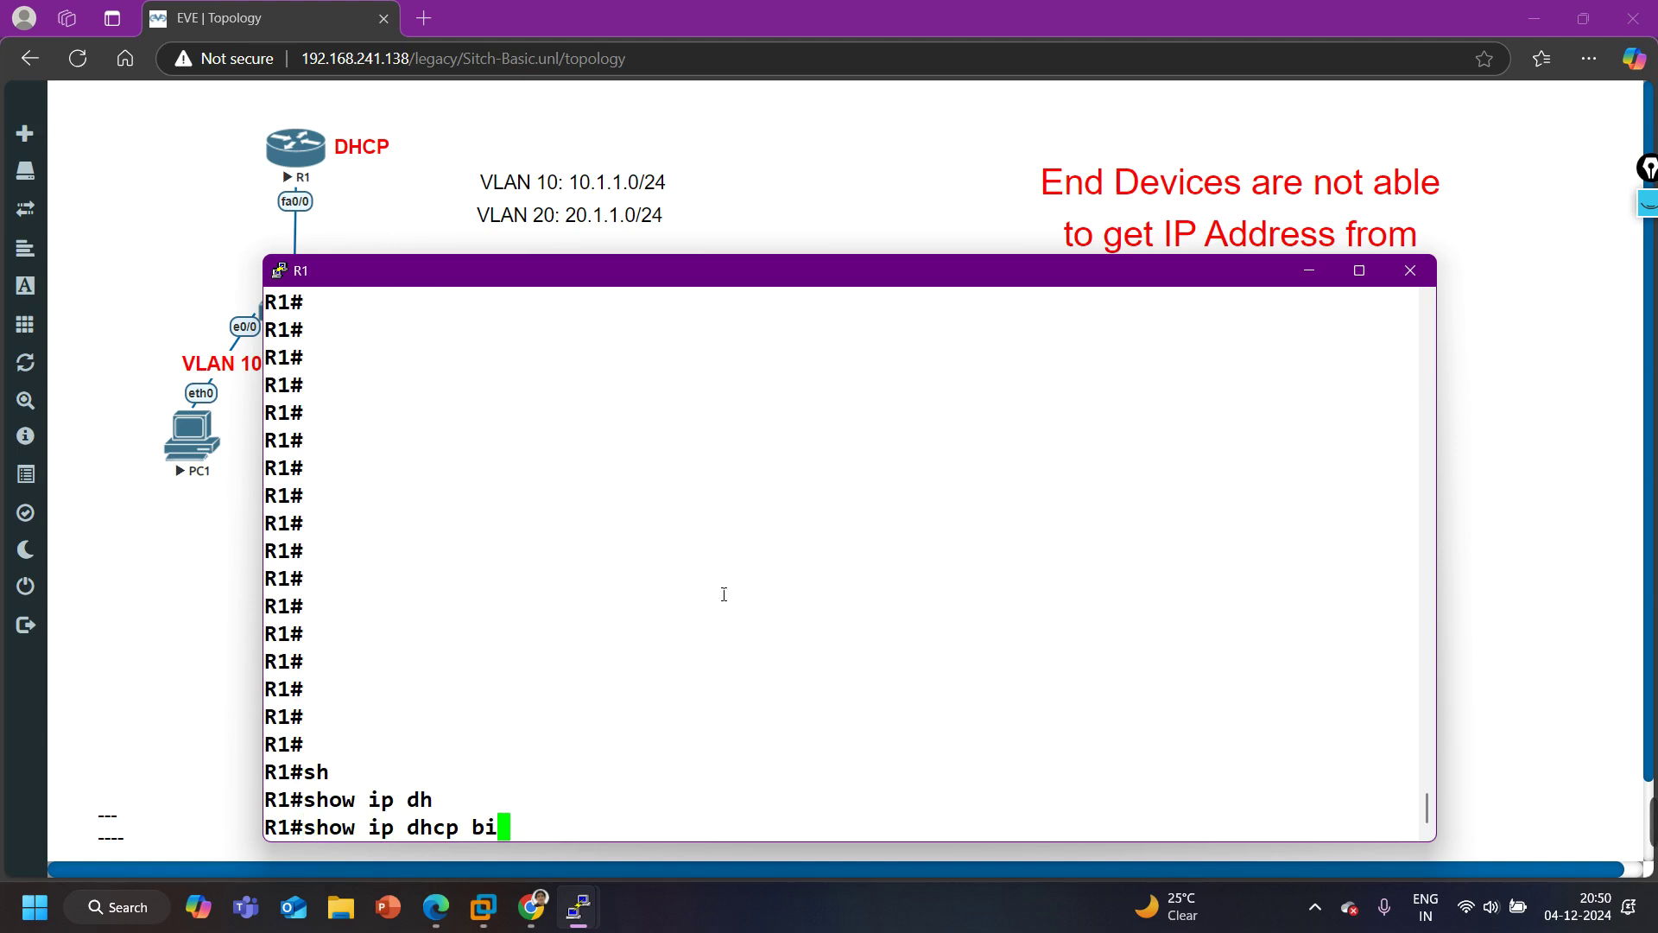
{"action": "key", "text": "Tab"}
{"action": "key", "text": "Return"}
{"action": "key", "text": "Return"}
{"action": "key", "text": "Return"}
{"action": "key", "text": "Return"}
{"action": "key", "text": "Return"}
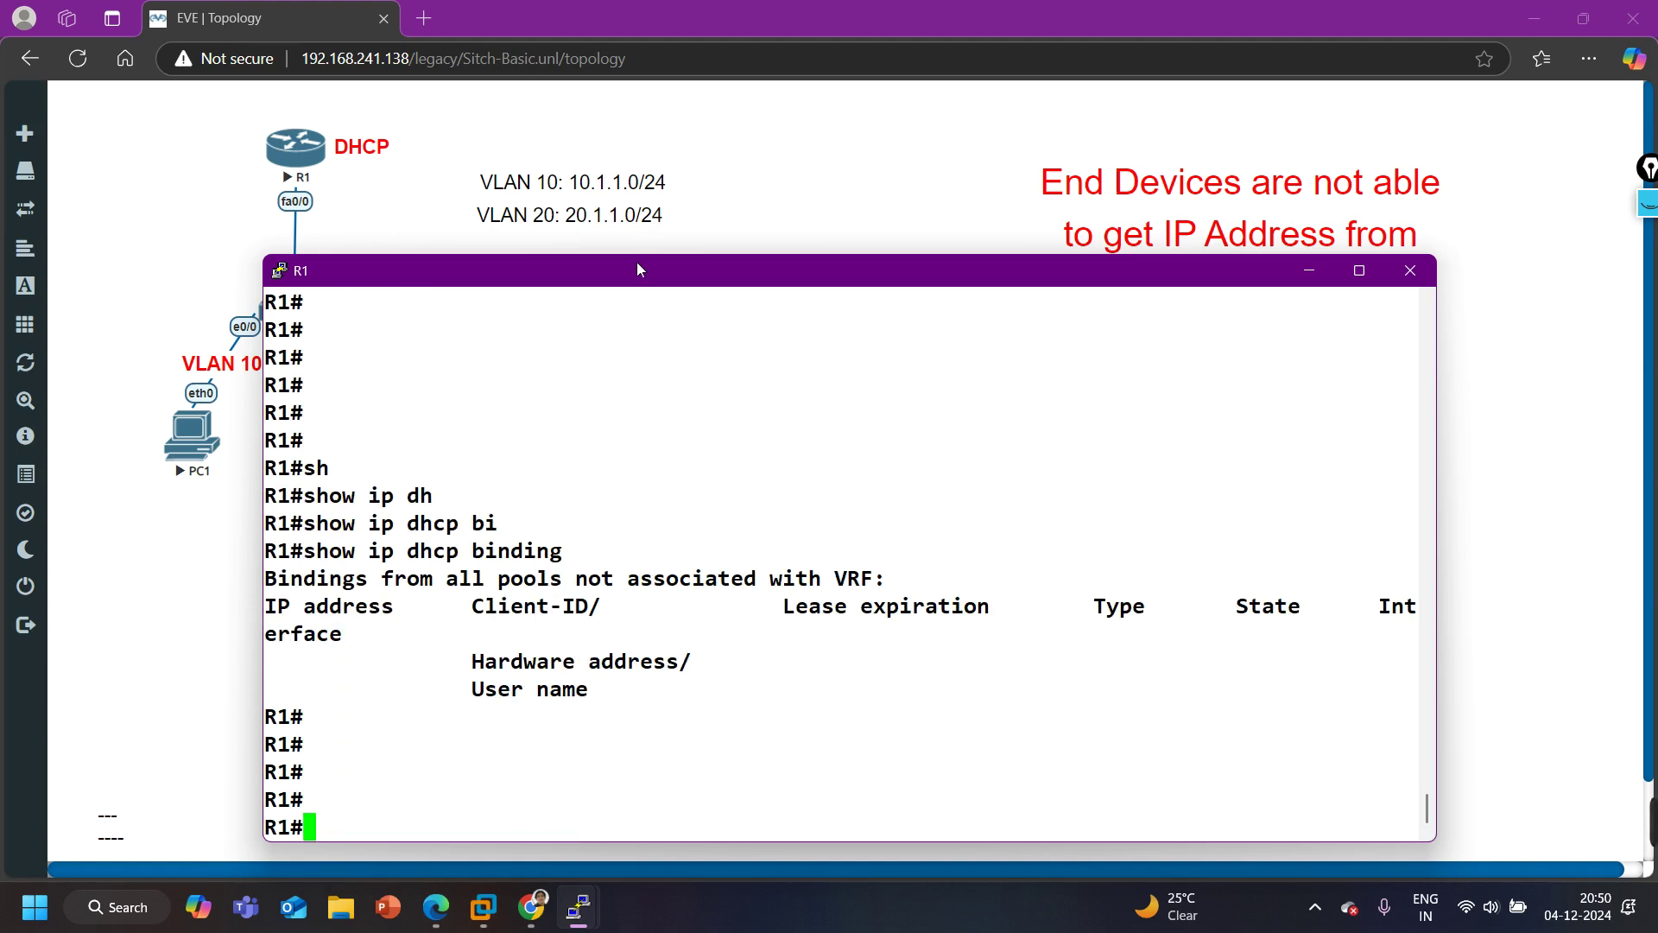
Shorten, widen and reposition the R1 console below the topology so all end devices are exposed, and add blank prompt lines
{"action": "left_click_drag", "start_coordinate": [647, 255], "coordinate": [687, 476]}
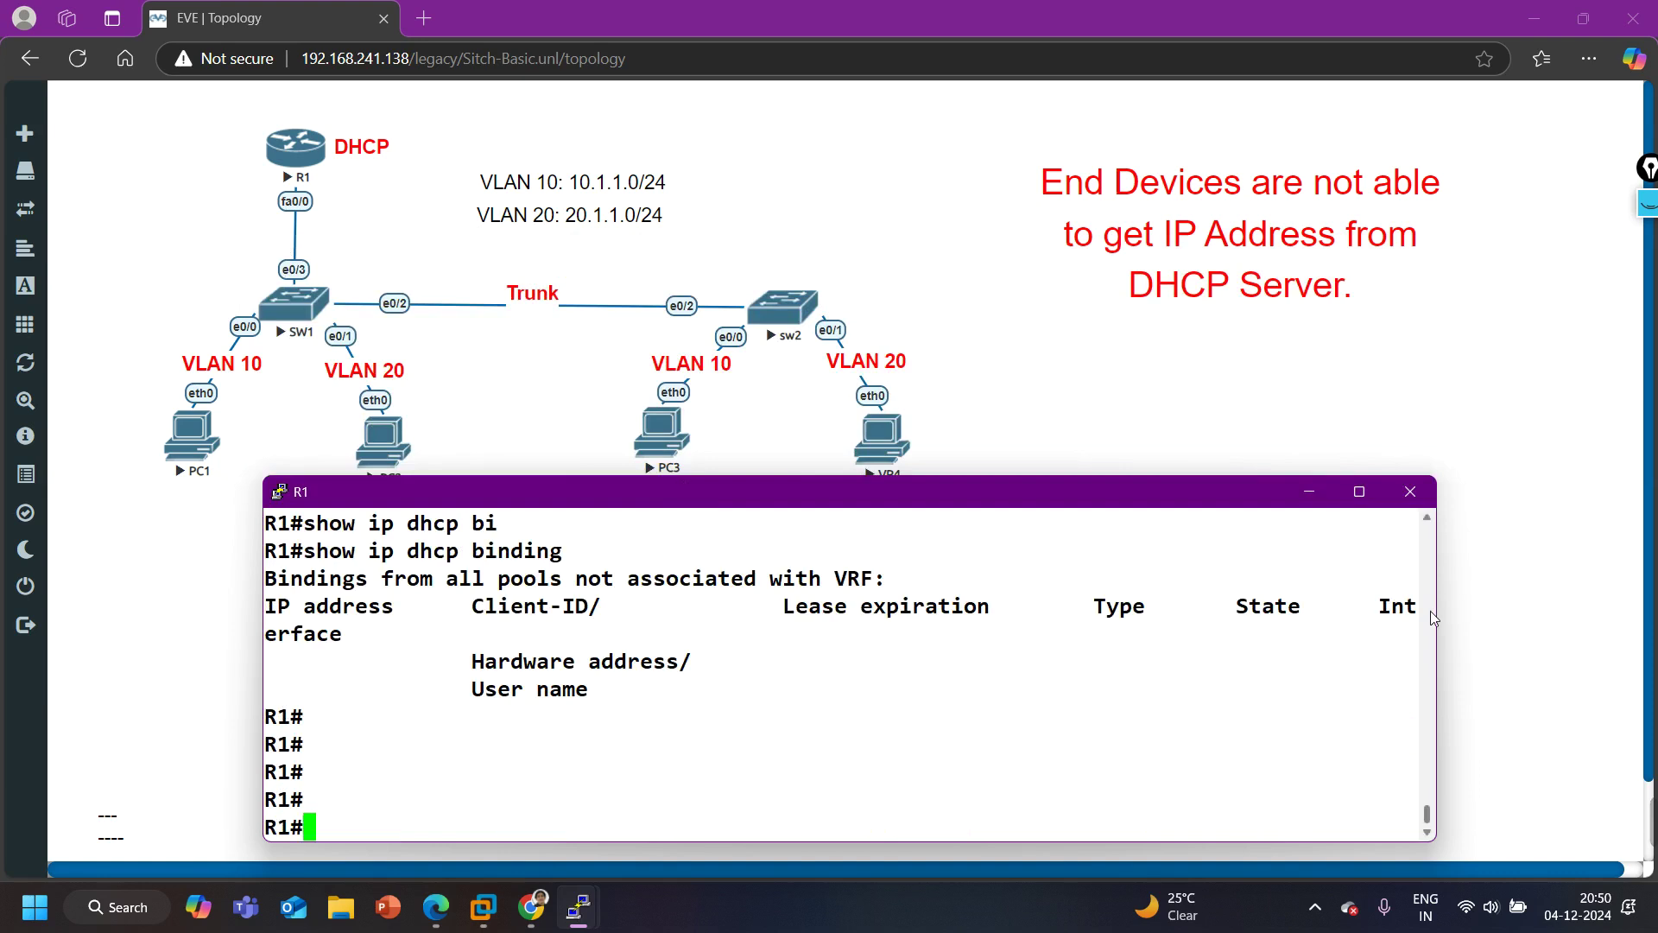
{"action": "left_click_drag", "start_coordinate": [1438, 610], "coordinate": [1619, 600]}
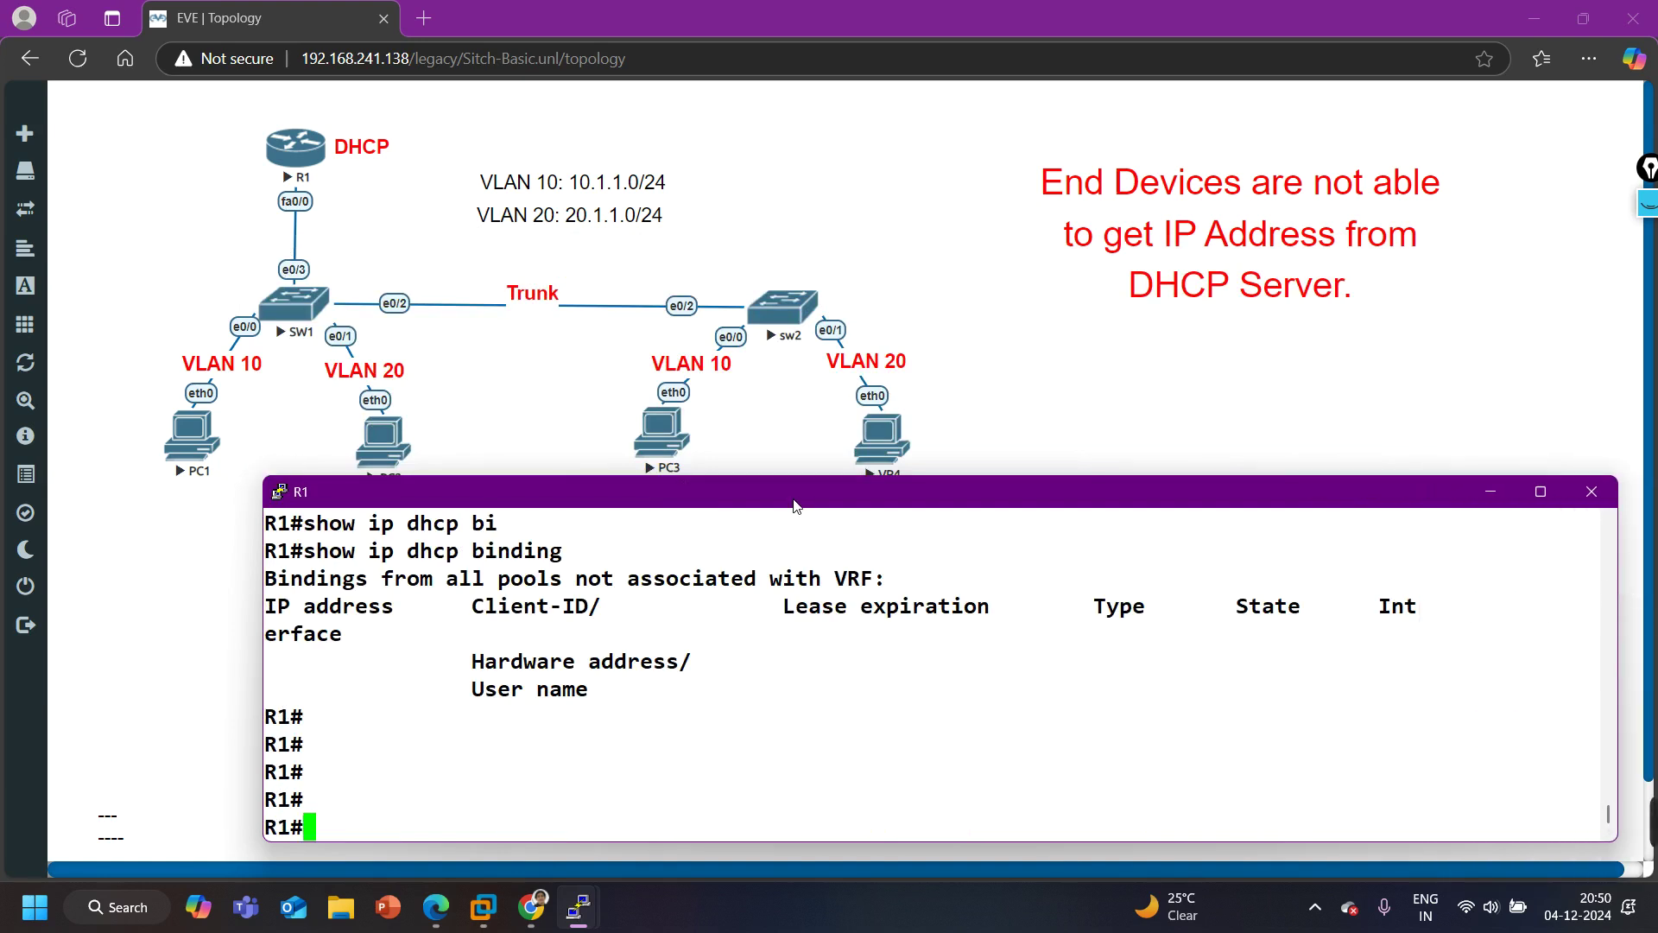
{"action": "left_click_drag", "start_coordinate": [795, 505], "coordinate": [725, 531]}
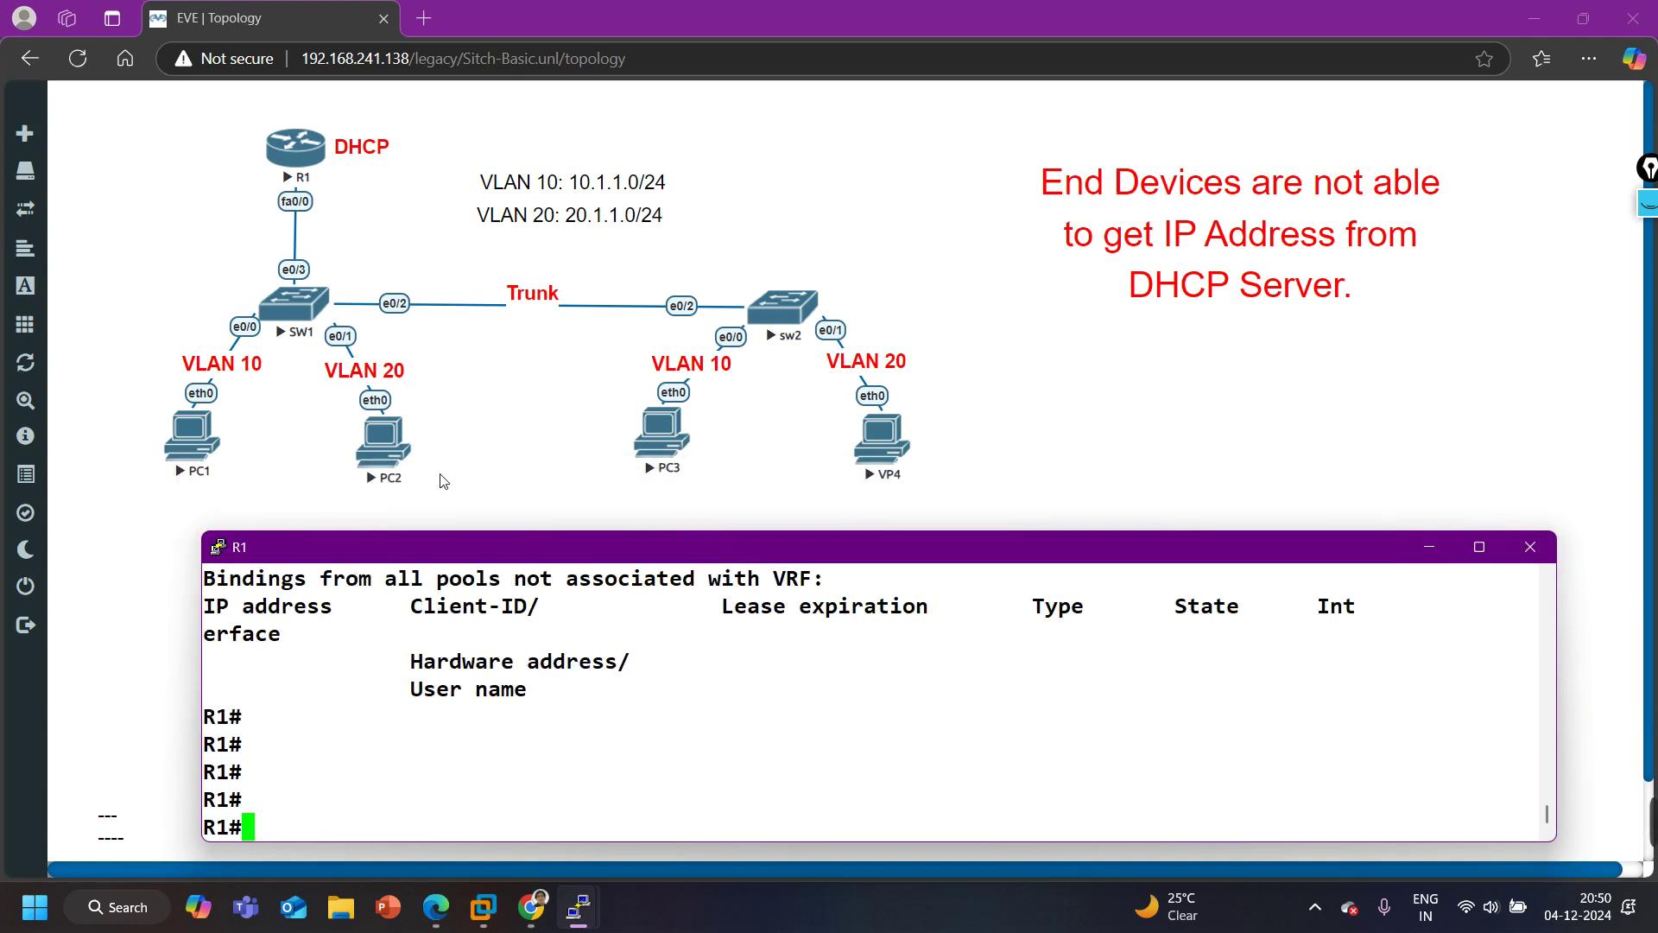
{"action": "key", "text": "Return"}
{"action": "key", "text": "Return"}
{"action": "key", "text": "Return"}
{"action": "key", "text": "Return"}
{"action": "key", "text": "Return"}
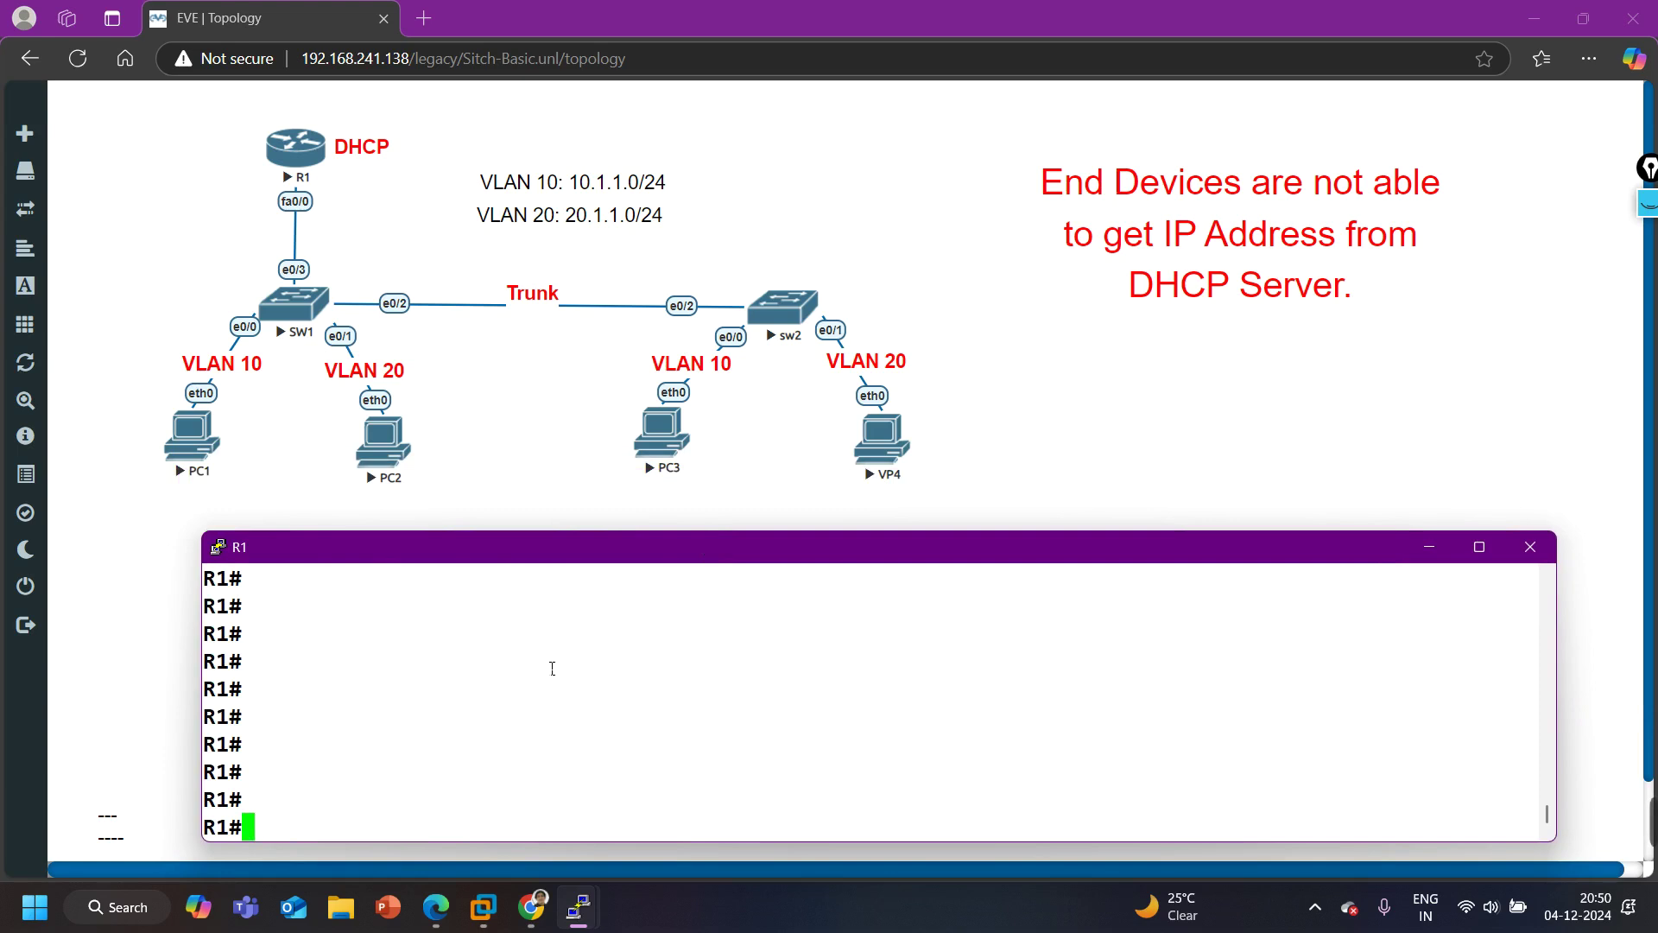
Turn on DHCP server event debugging on R1 with debug ip dhcp server events
{"action": "type", "text": "de"}
{"action": "key", "text": "Tab"}
{"action": "type", "text": "b"}
{"action": "key", "text": "Tab"}
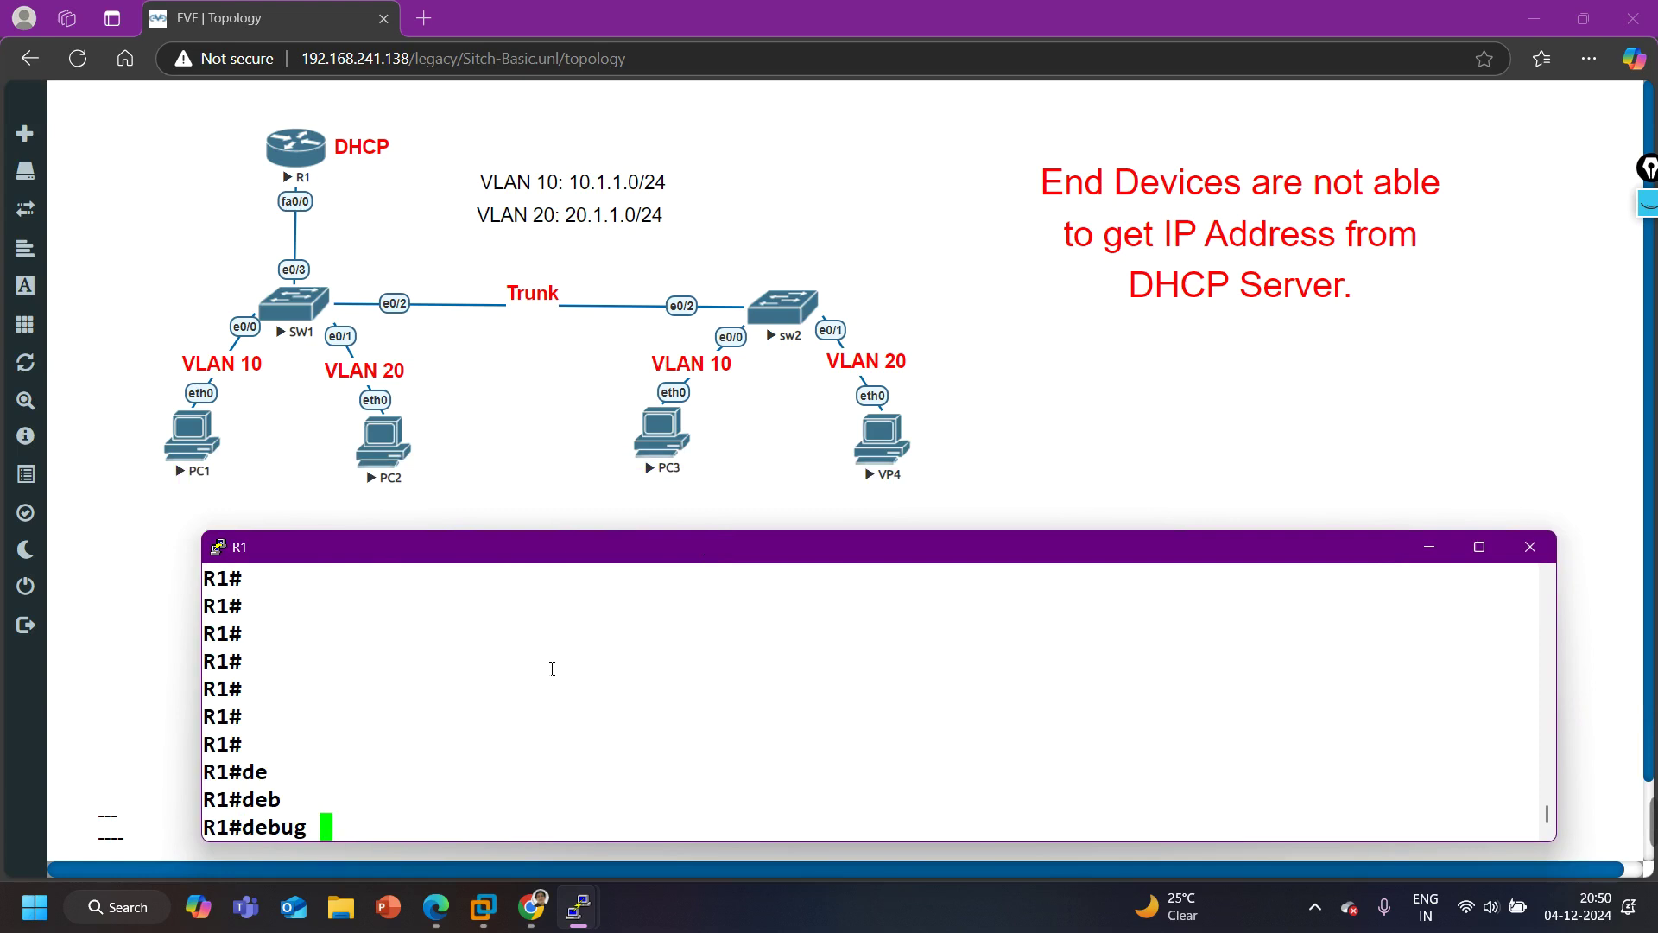
{"action": "type", "text": "ip dh"}
{"action": "key", "text": "Tab"}
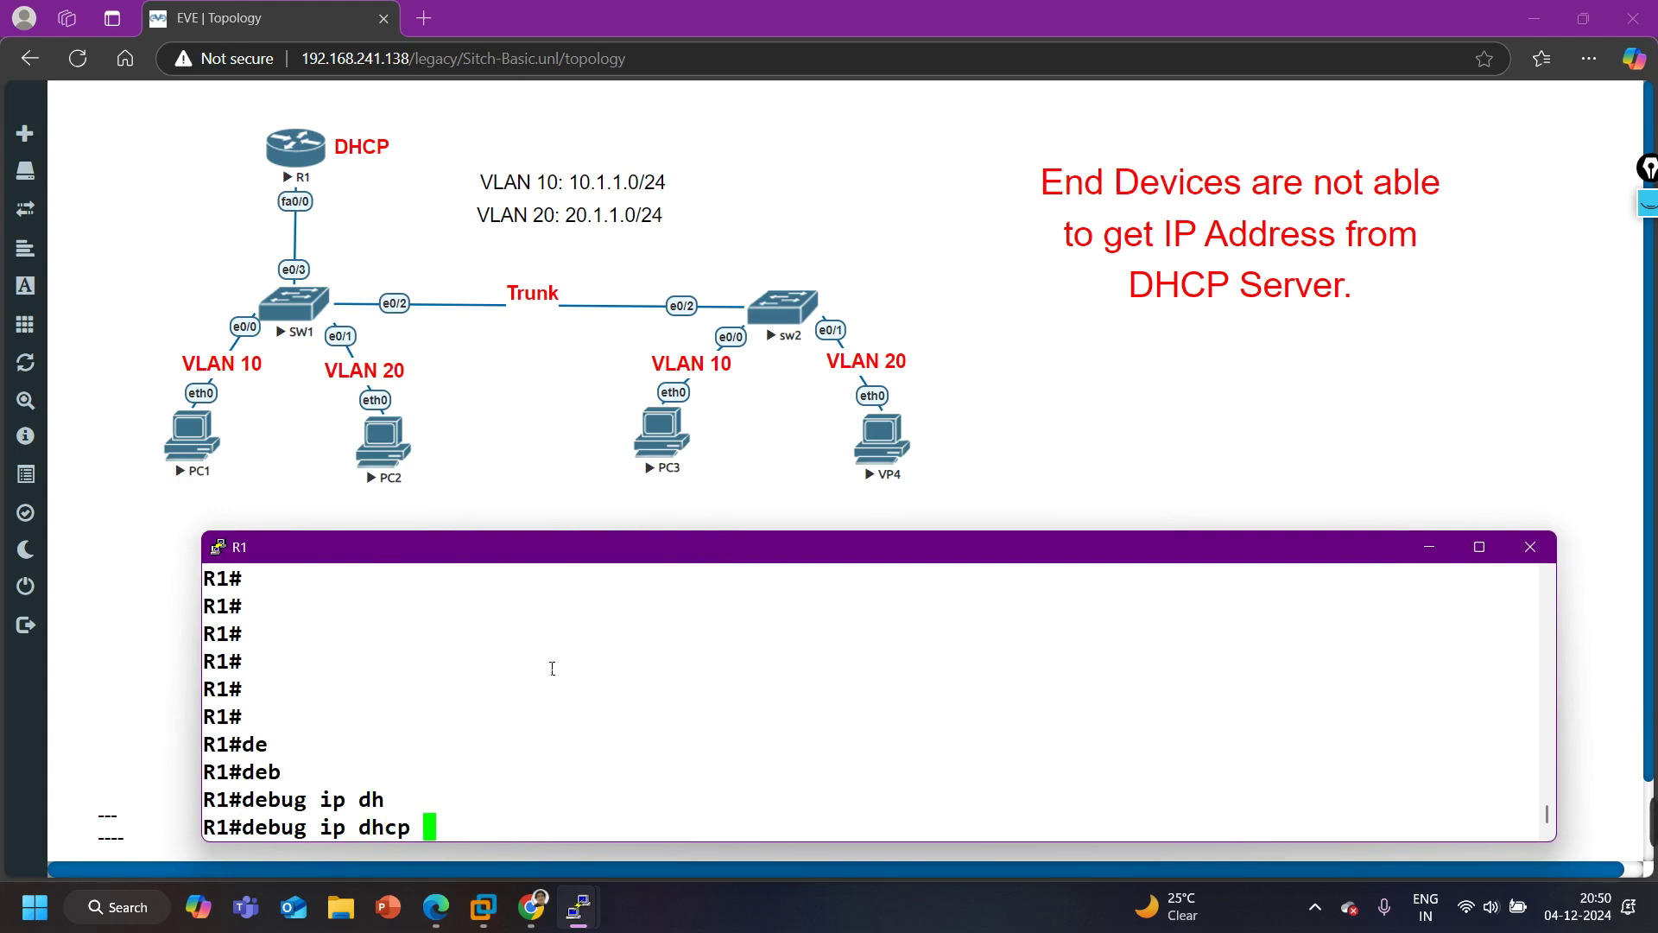
{"action": "type", "text": "se"}
{"action": "key", "text": "Tab"}
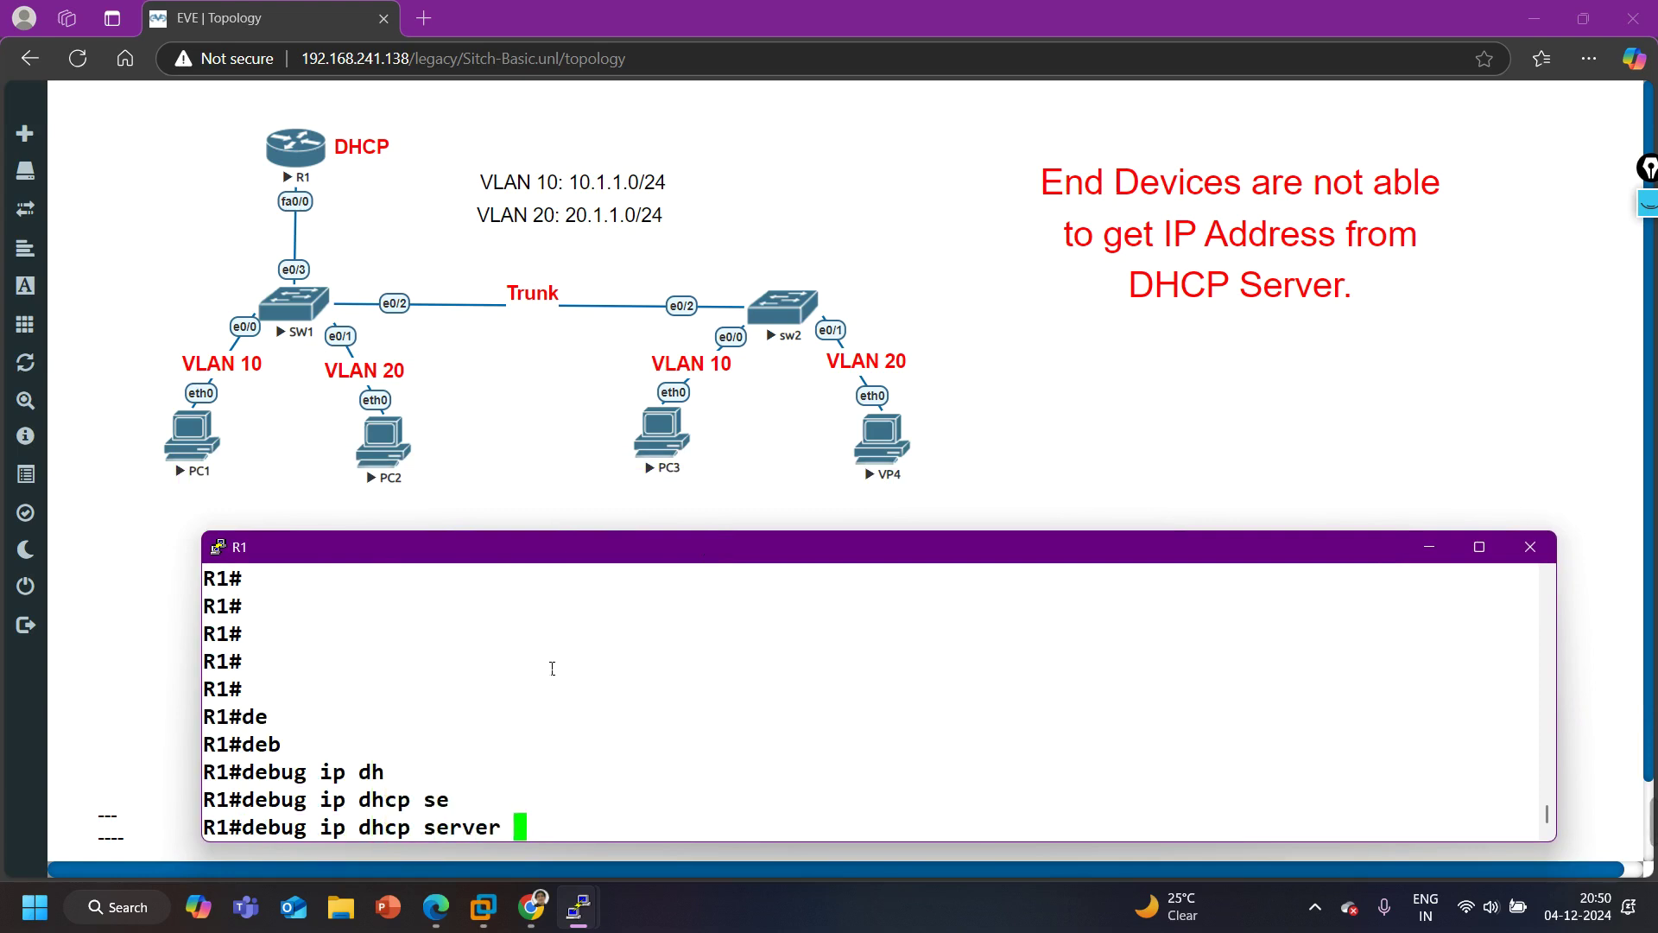
{"action": "type", "text": "ev"}
{"action": "key", "text": "Tab"}
{"action": "key", "text": "Return"}
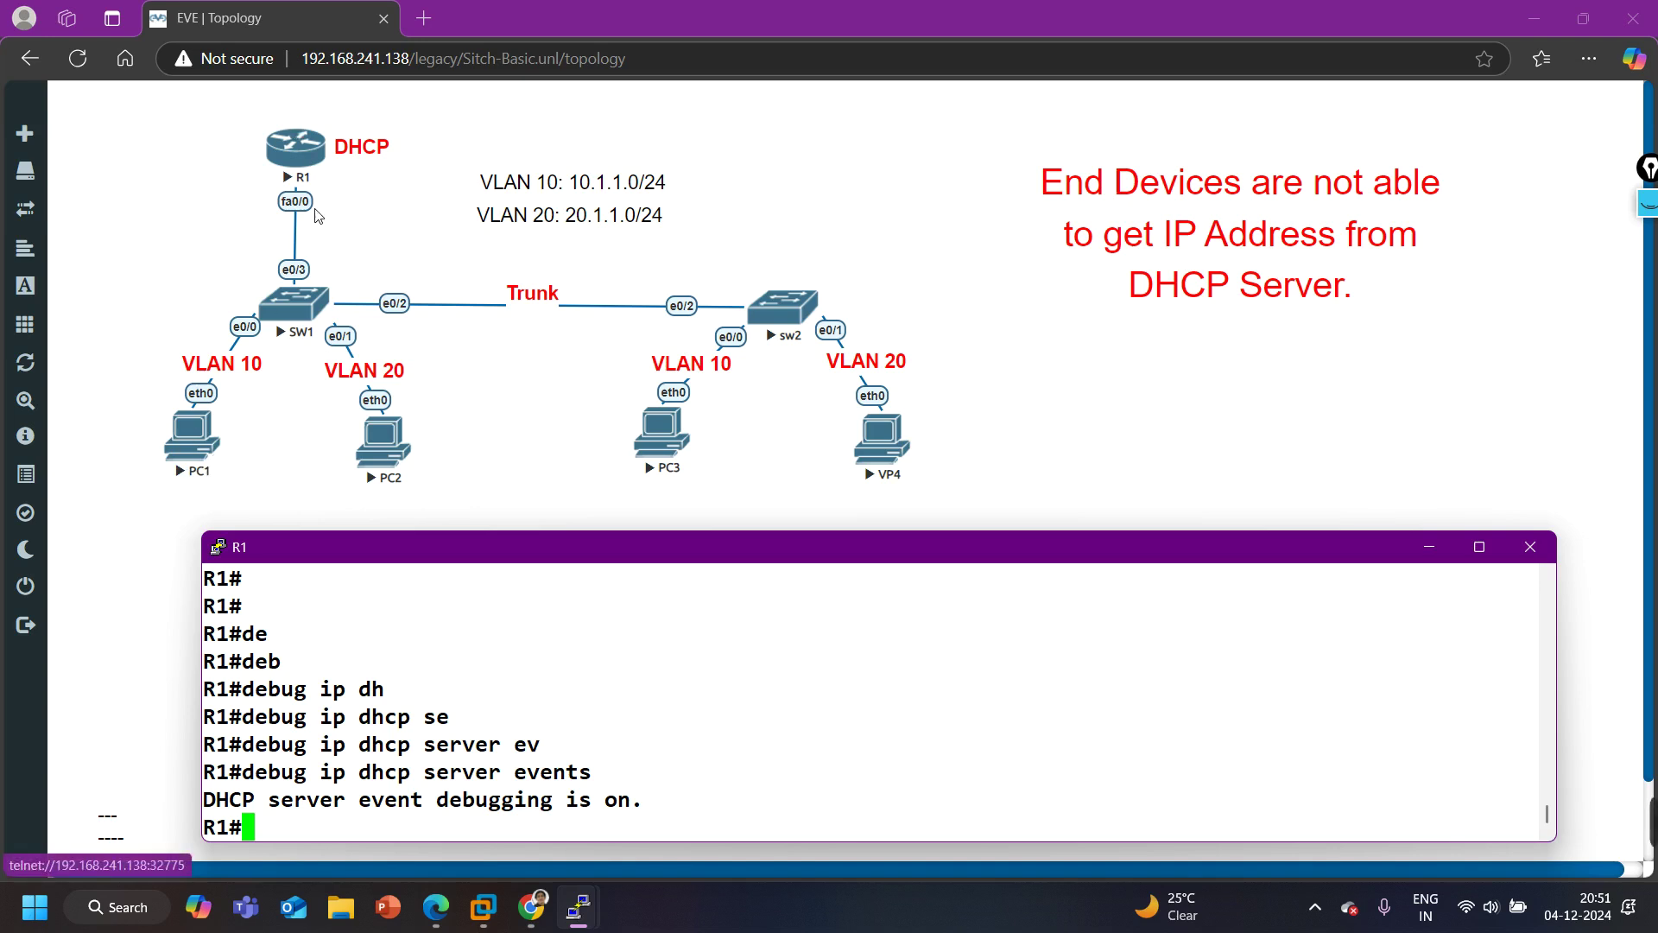
Switch to the PC1 console, request an address again with ip dhcp, and minimize that console to return to R1
{"action": "mouse_move", "coordinate": [578, 907]}
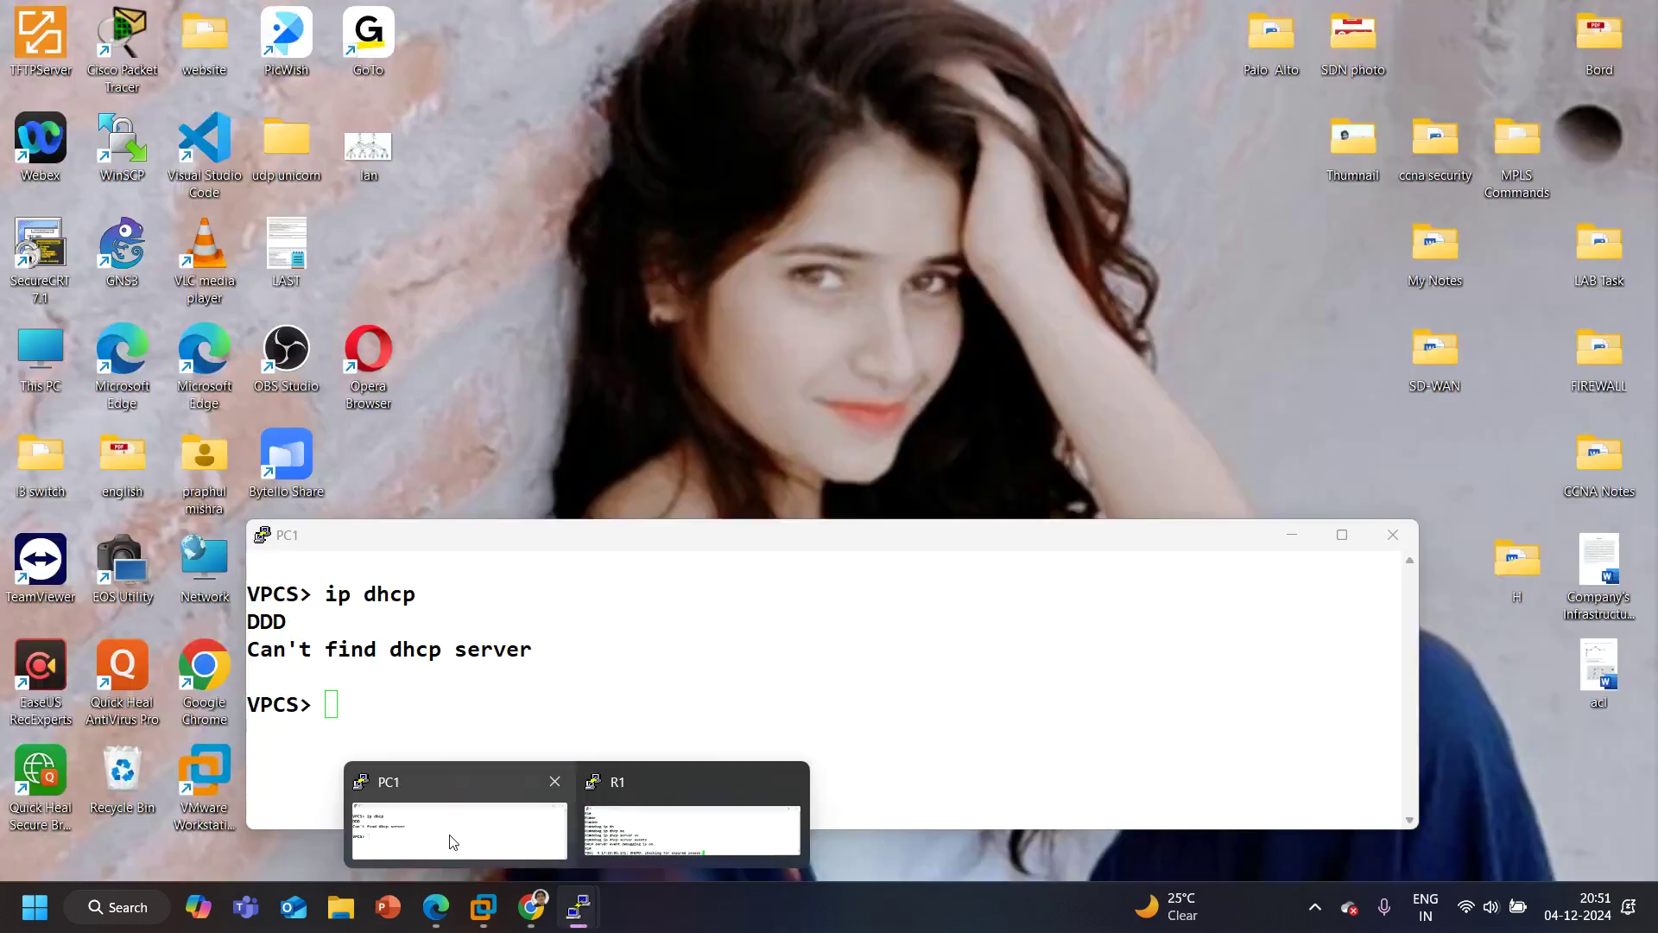
{"action": "left_click", "coordinate": [450, 842]}
{"action": "key", "text": "Up"}
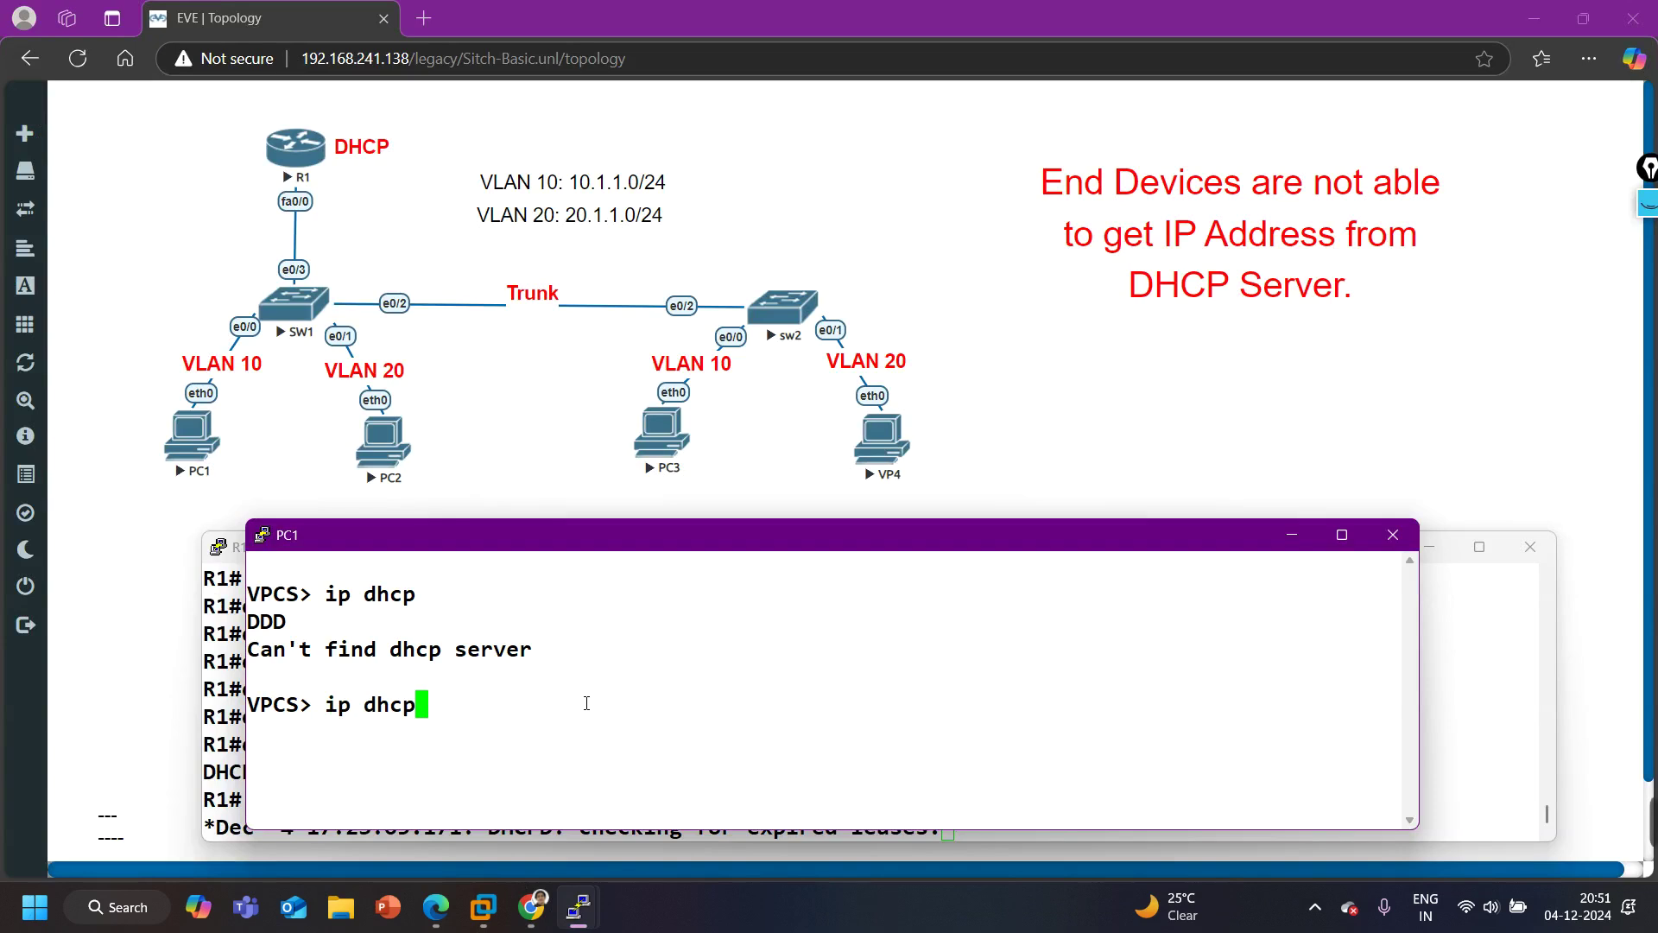
{"action": "key", "text": "Return"}
{"action": "left_click", "coordinate": [1293, 534]}
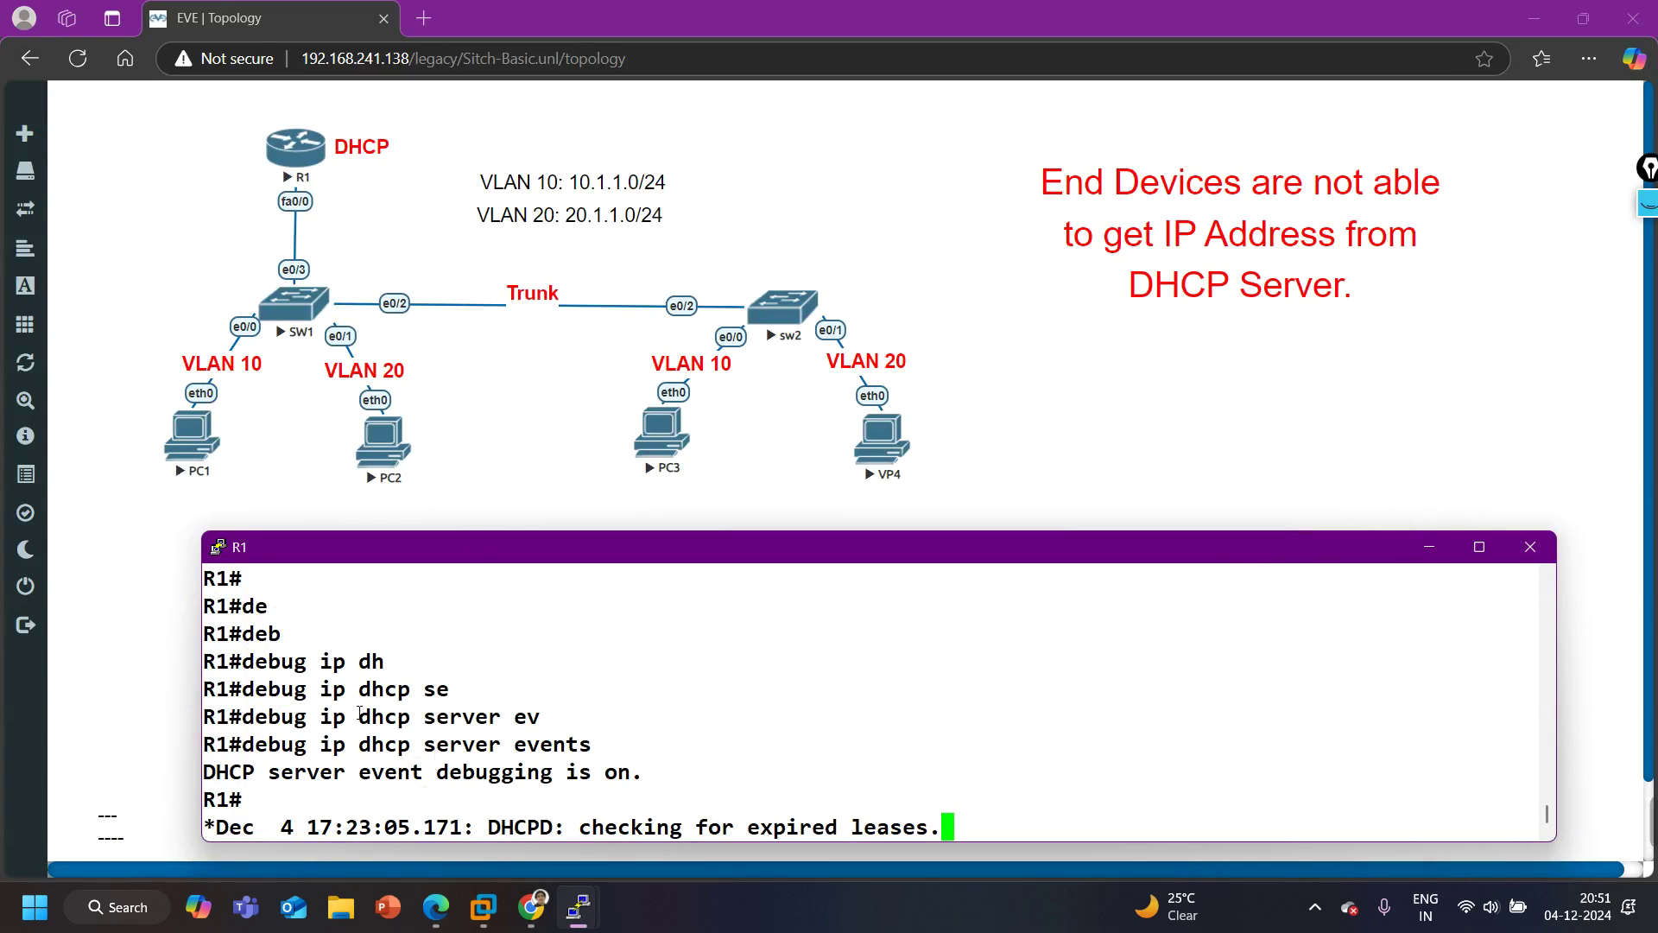
Inspect the DHCP server debug output on R1 by highlighting it, and return to clean prompt lines
{"action": "left_click_drag", "start_coordinate": [359, 716], "coordinate": [1103, 864]}
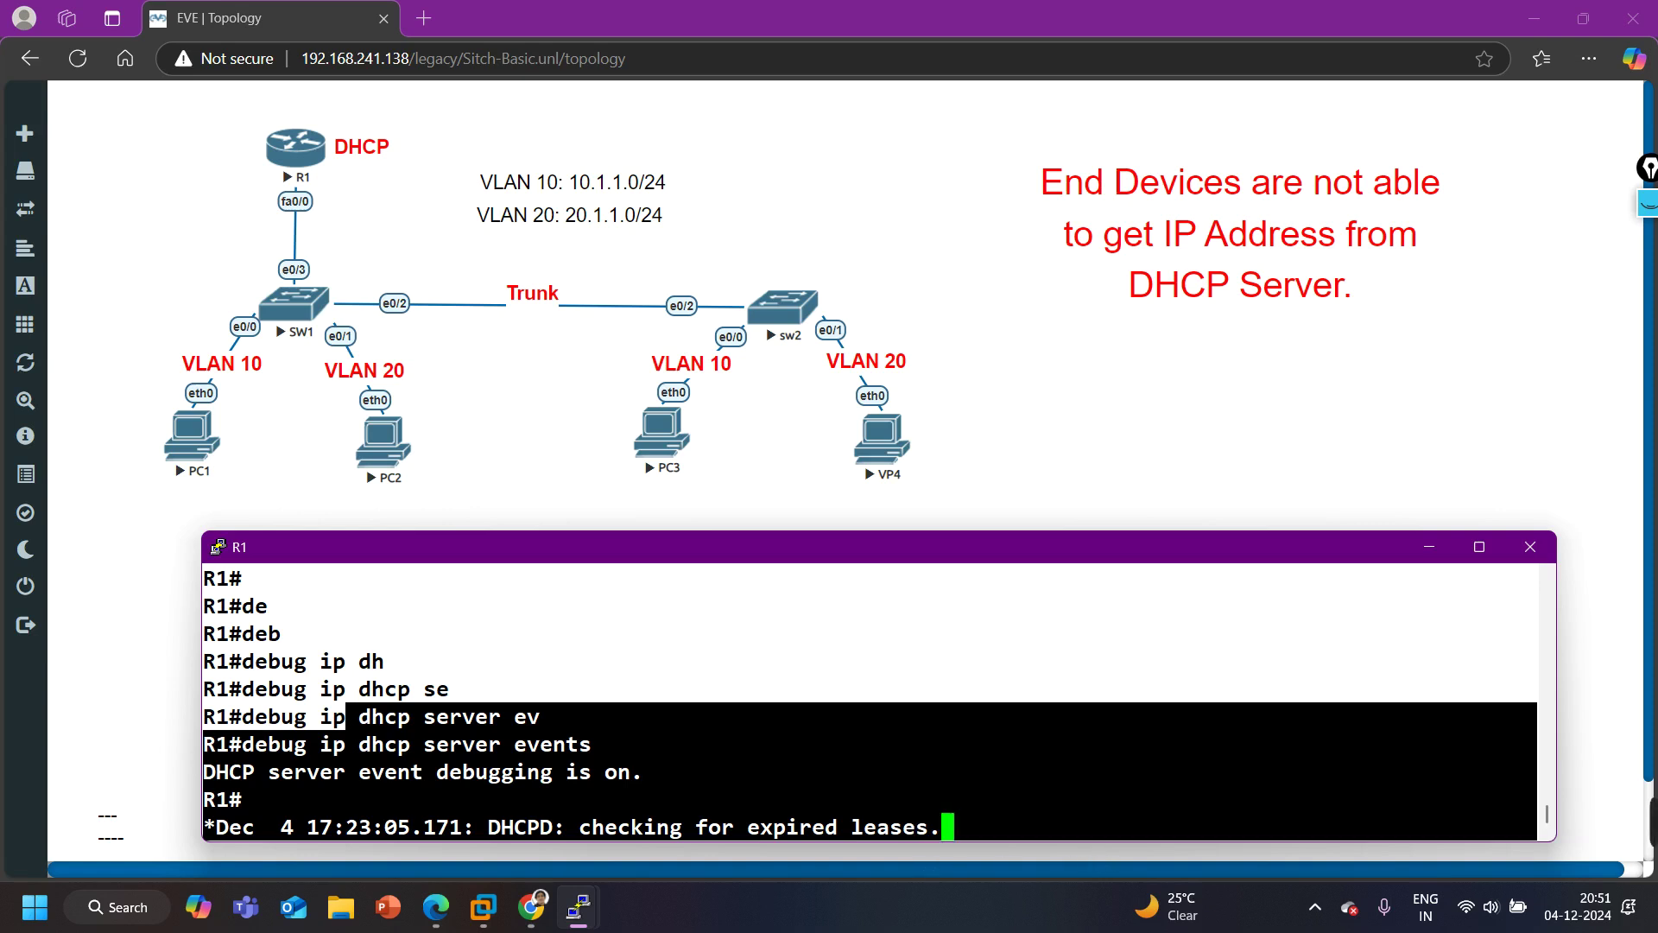
{"action": "key", "text": "Return"}
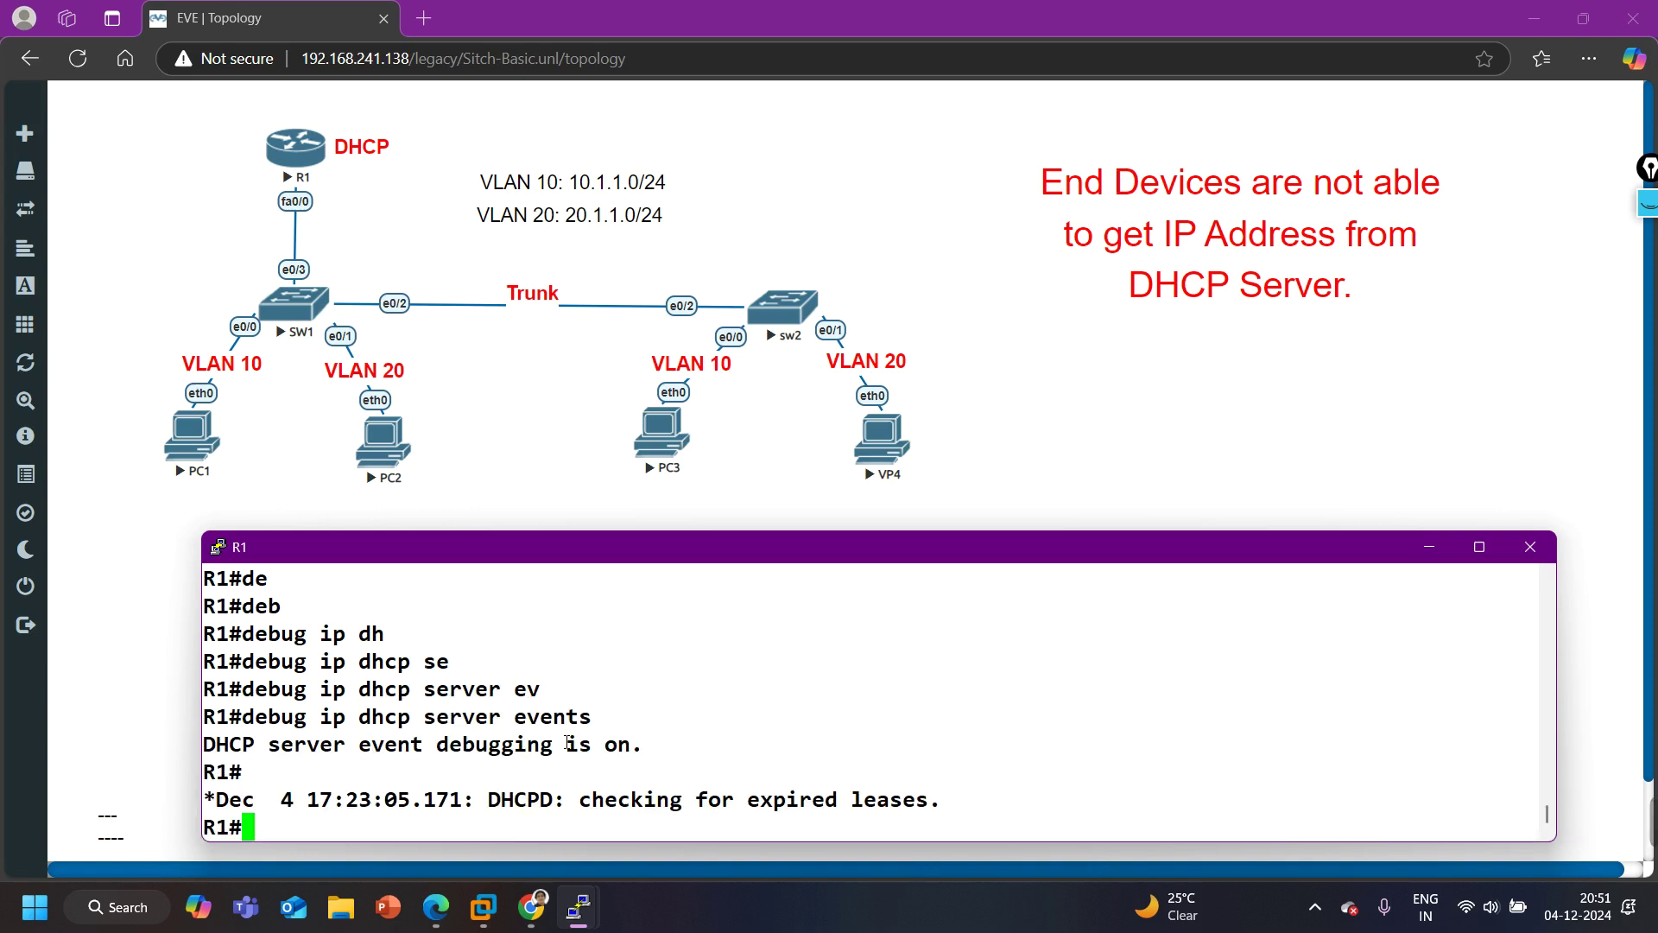
{"action": "key", "text": "Return"}
{"action": "key", "text": "Return"}
{"action": "key", "text": "Return"}
{"action": "key", "text": "Return"}
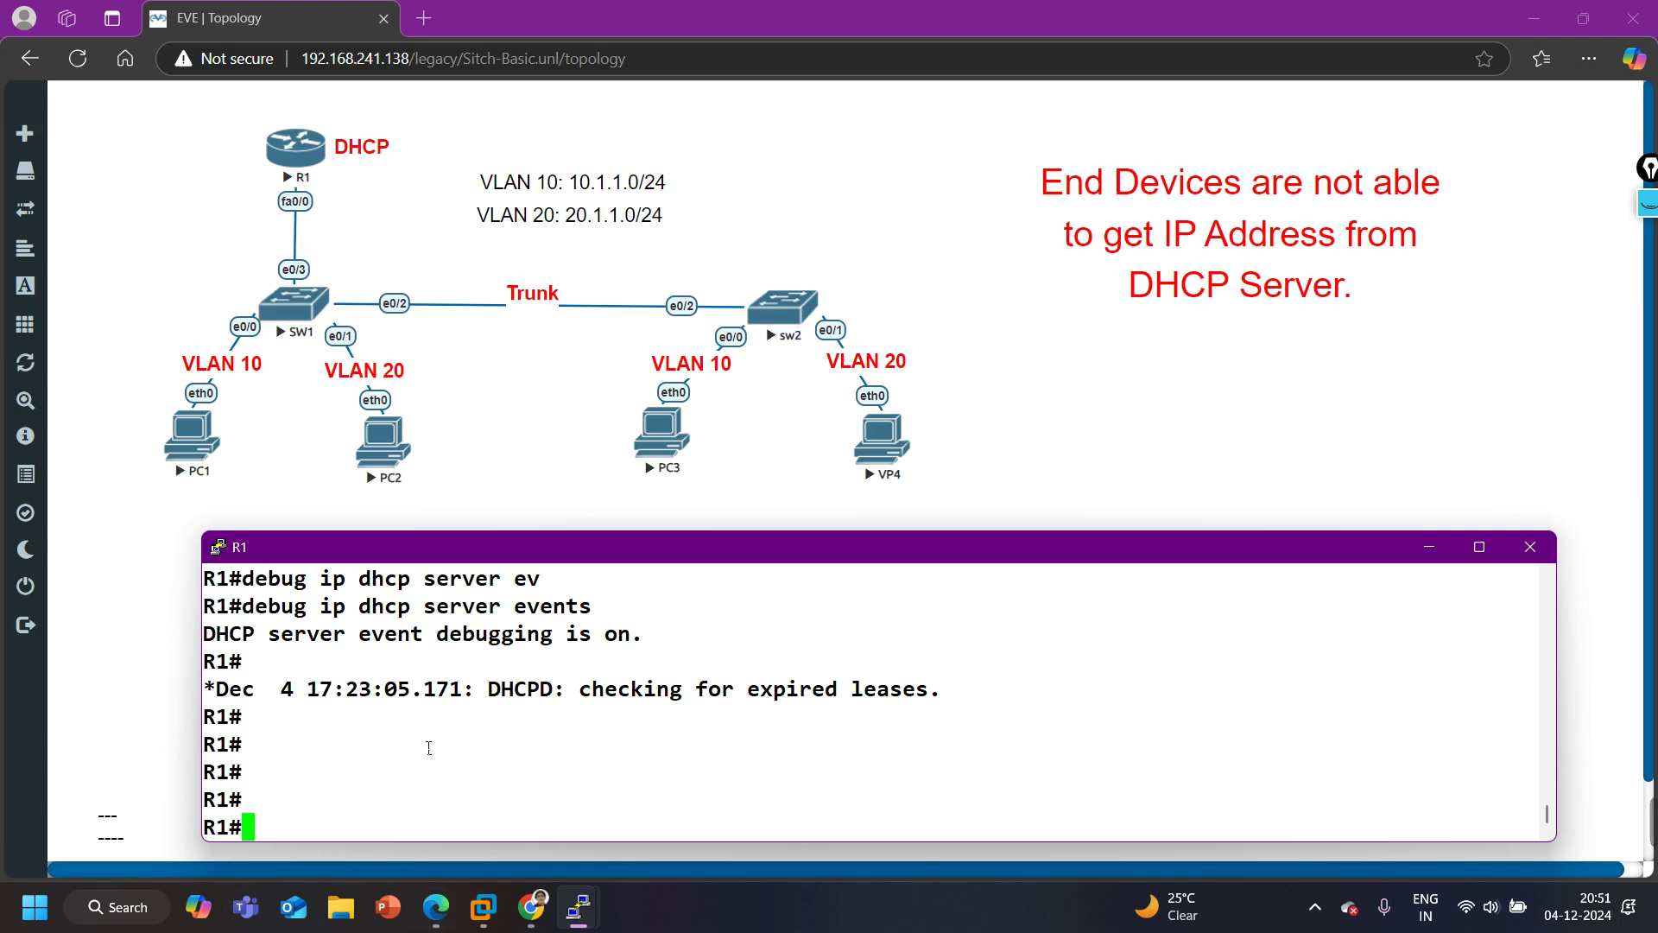
Show R1's running configuration for subinterface f0/0.10 with show run int f0/0.10 and highlight its encapsulation line
{"action": "type", "text": "sj"}
{"action": "key", "text": "BackSpace"}
{"action": "type", "text": "h"}
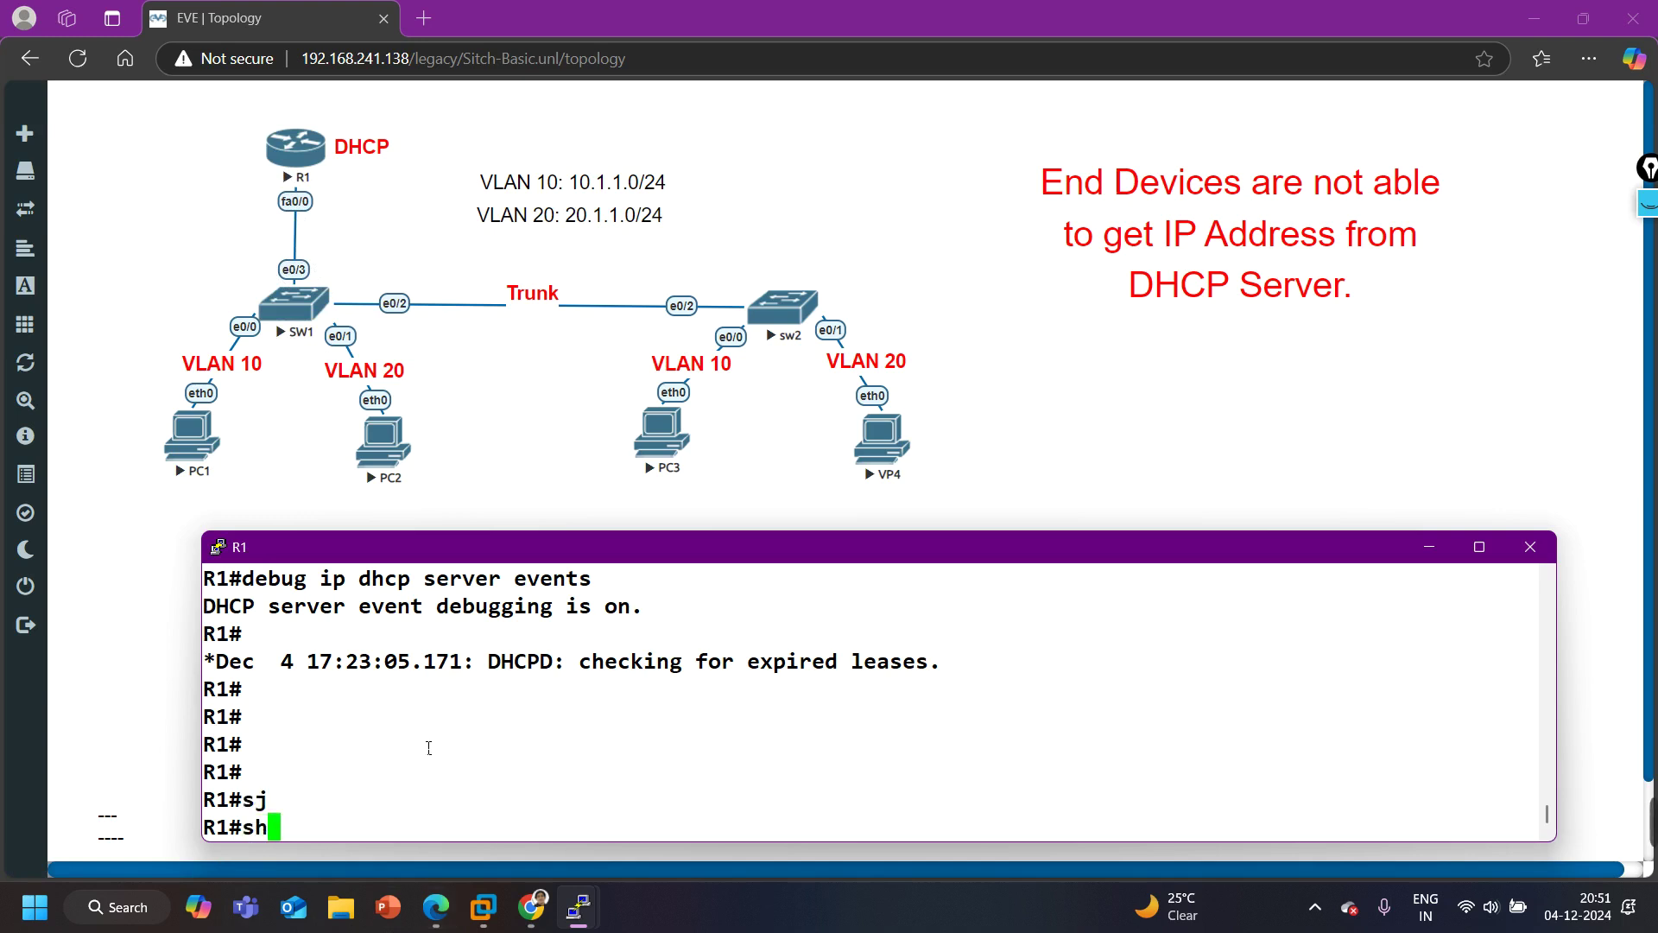
{"action": "key", "text": "Tab"}
{"action": "type", "text": "r"}
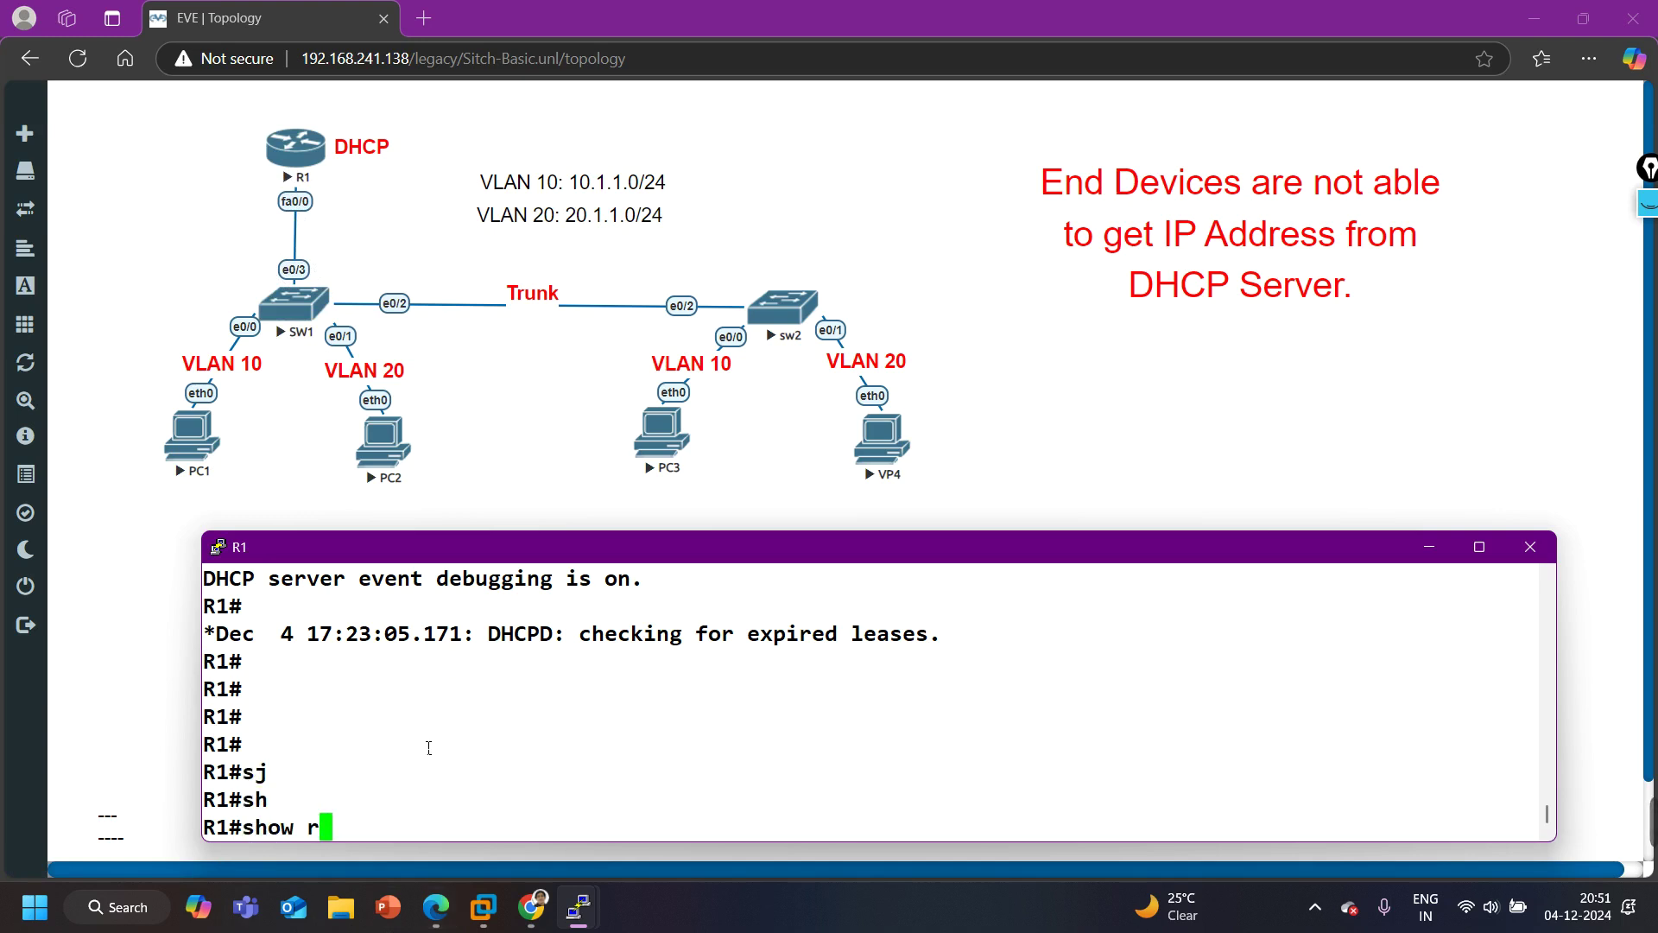
{"action": "type", "text": "un int"}
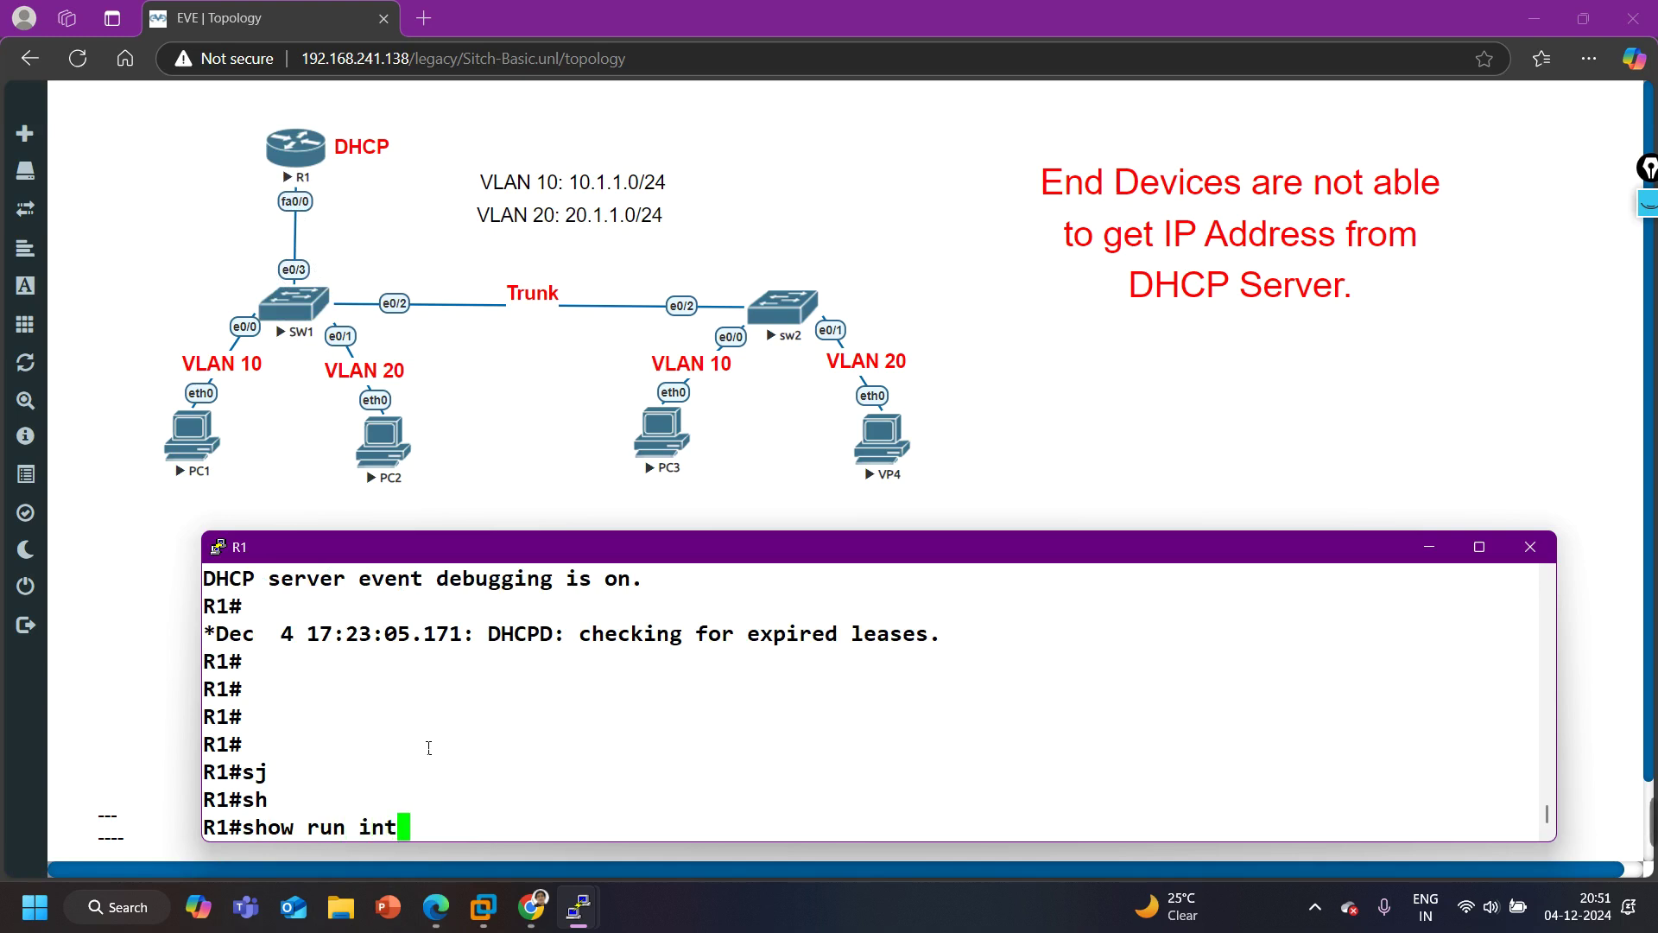
{"action": "type", "text": " f0/0.10"}
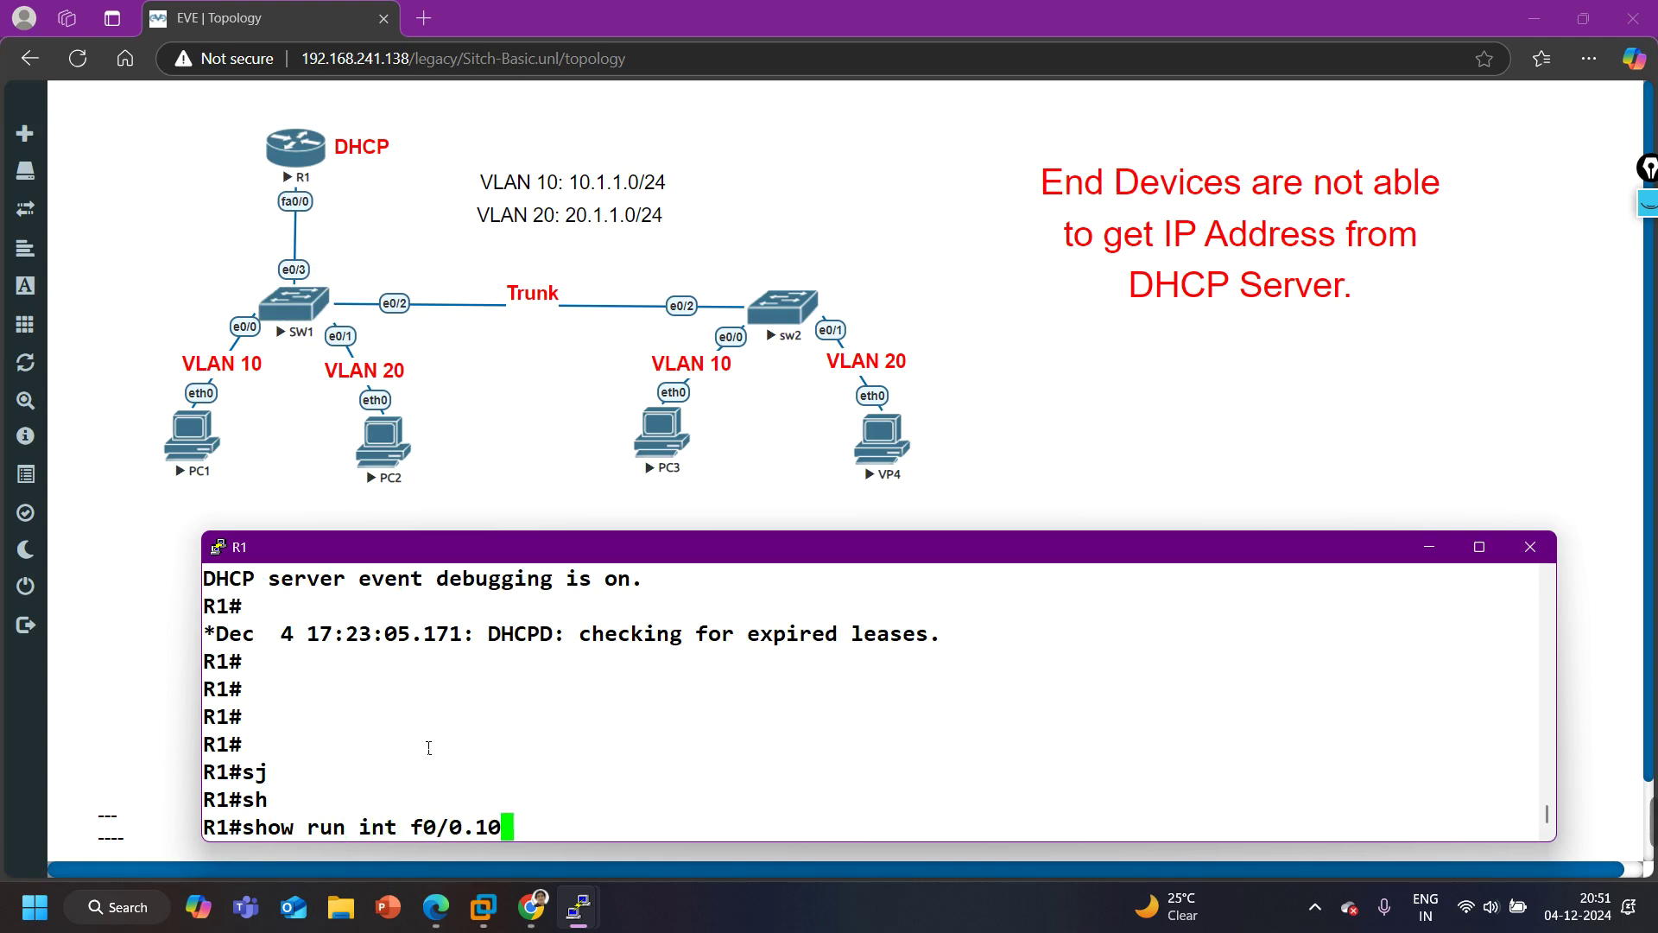
{"action": "key", "text": "Return"}
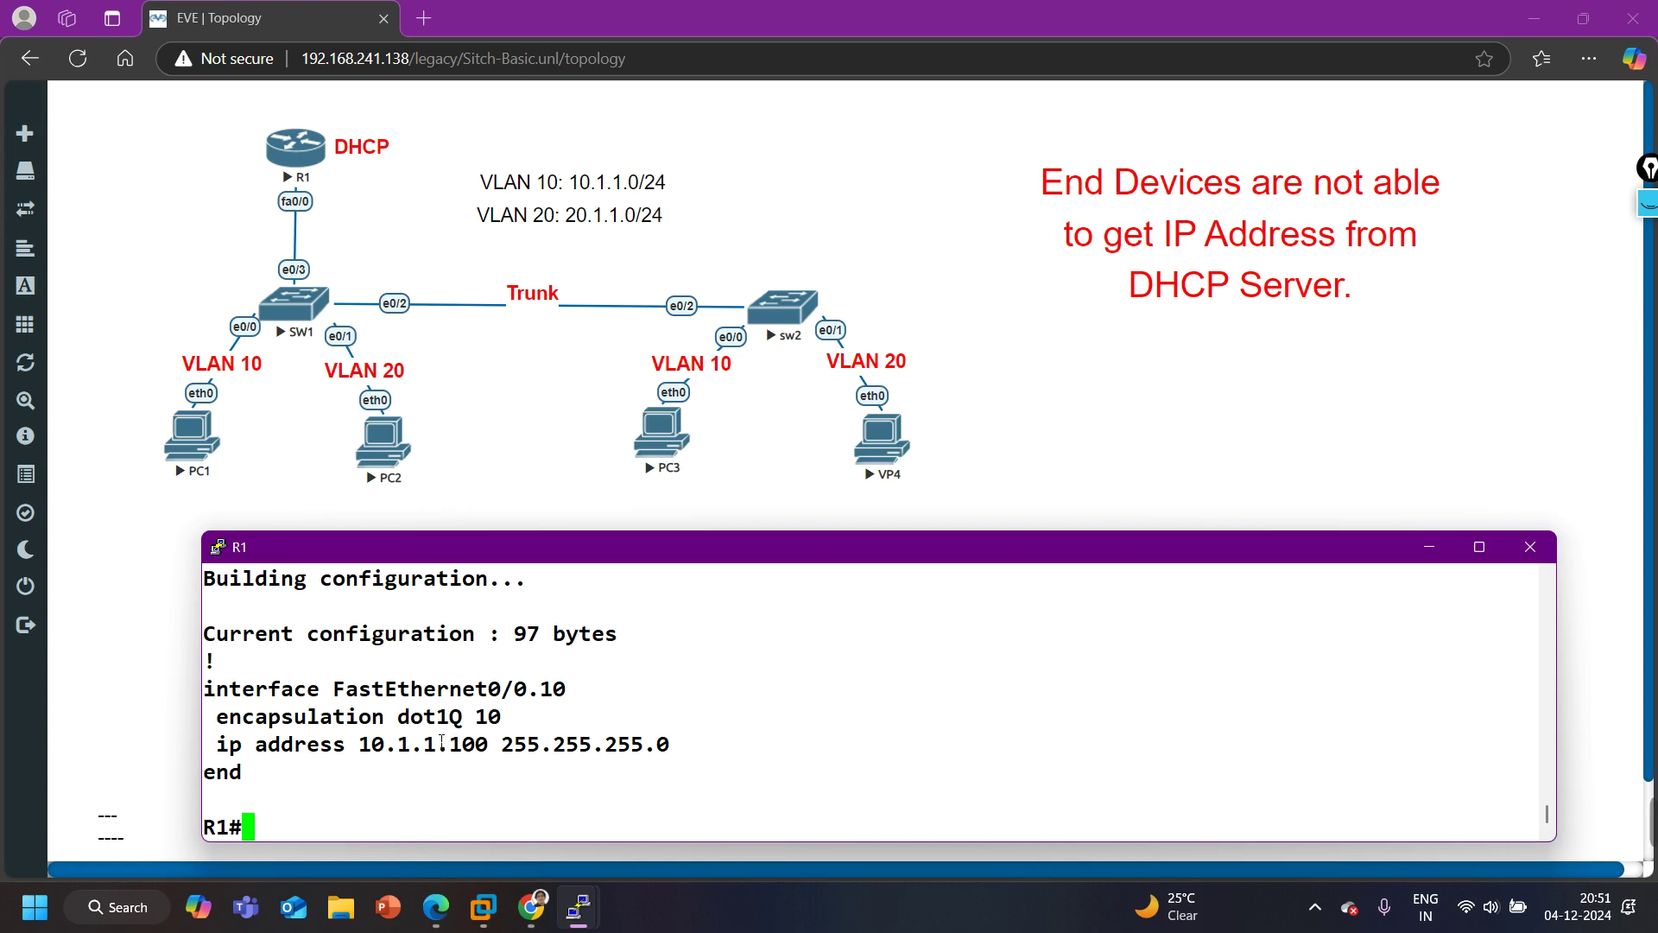
{"action": "left_click_drag", "start_coordinate": [240, 728], "coordinate": [605, 728]}
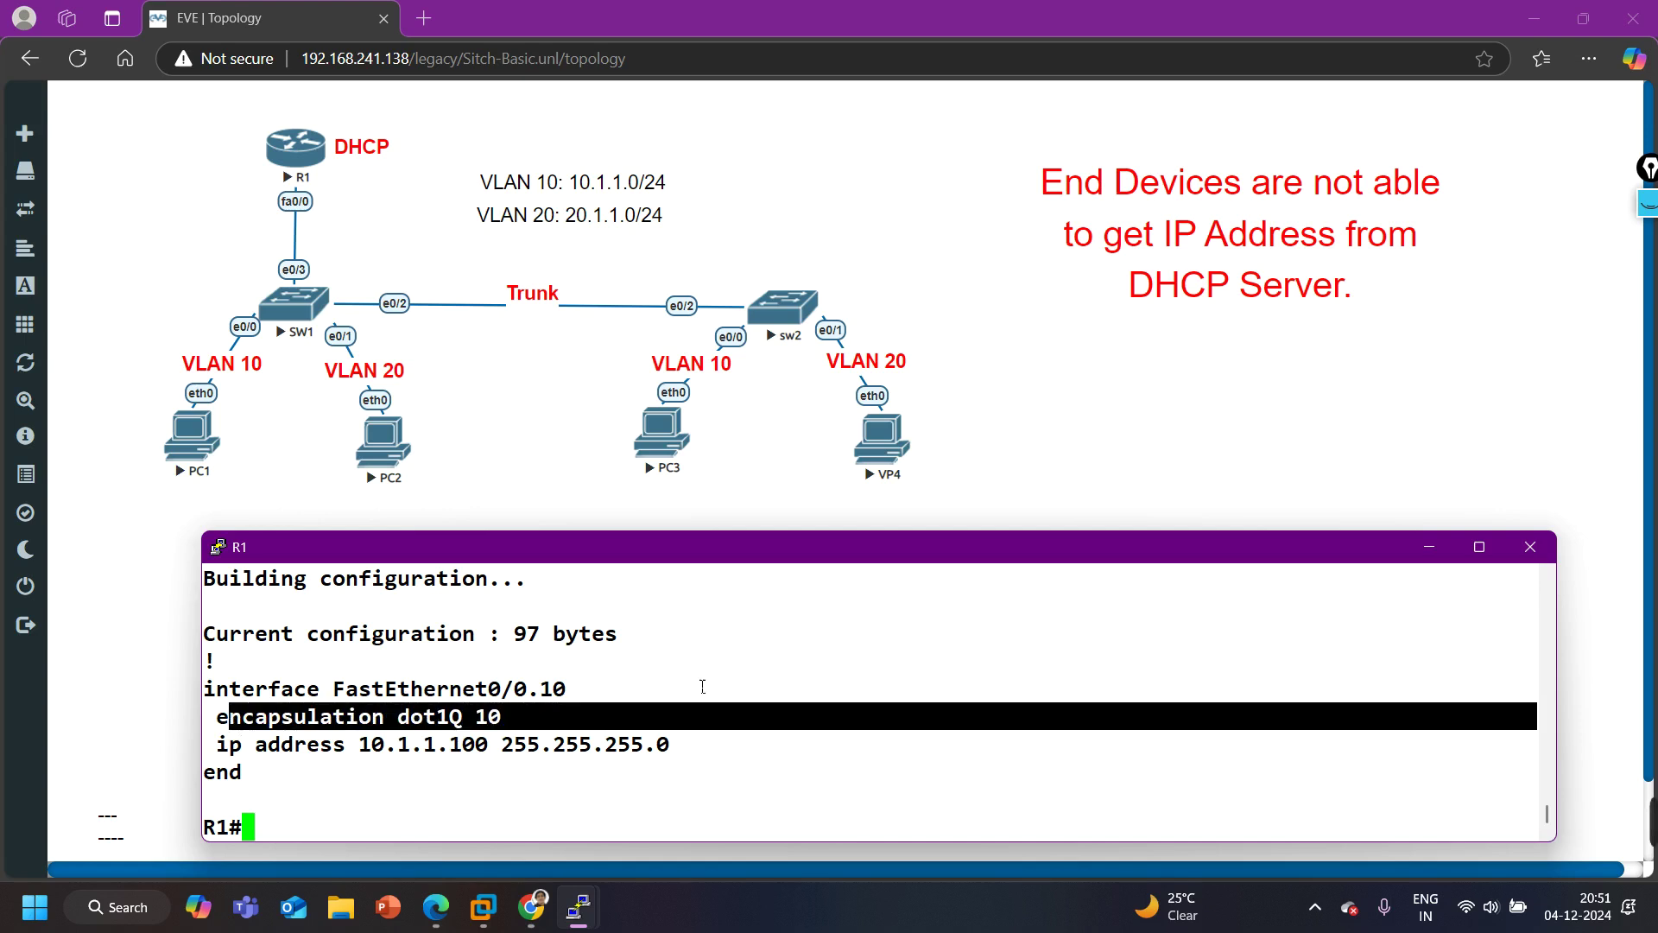
Minimize the R1 console, open the SW1 console from the topology, place it below the switches and bring up its prompt
{"action": "left_click", "coordinate": [1440, 554]}
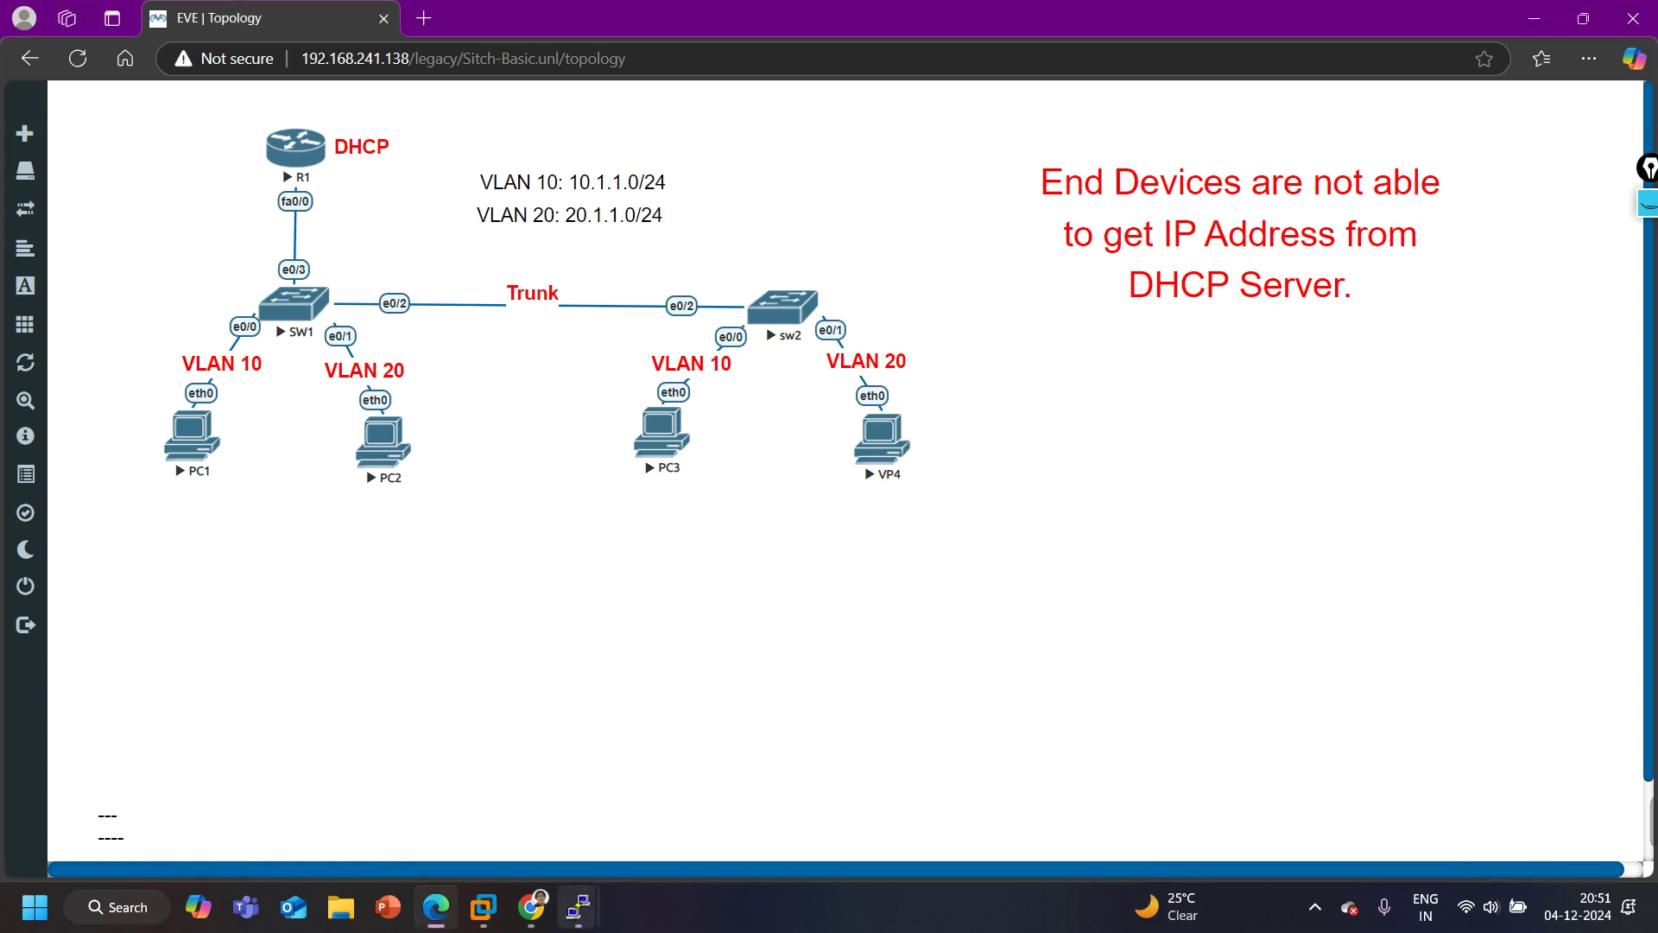
{"action": "left_click", "coordinate": [295, 313]}
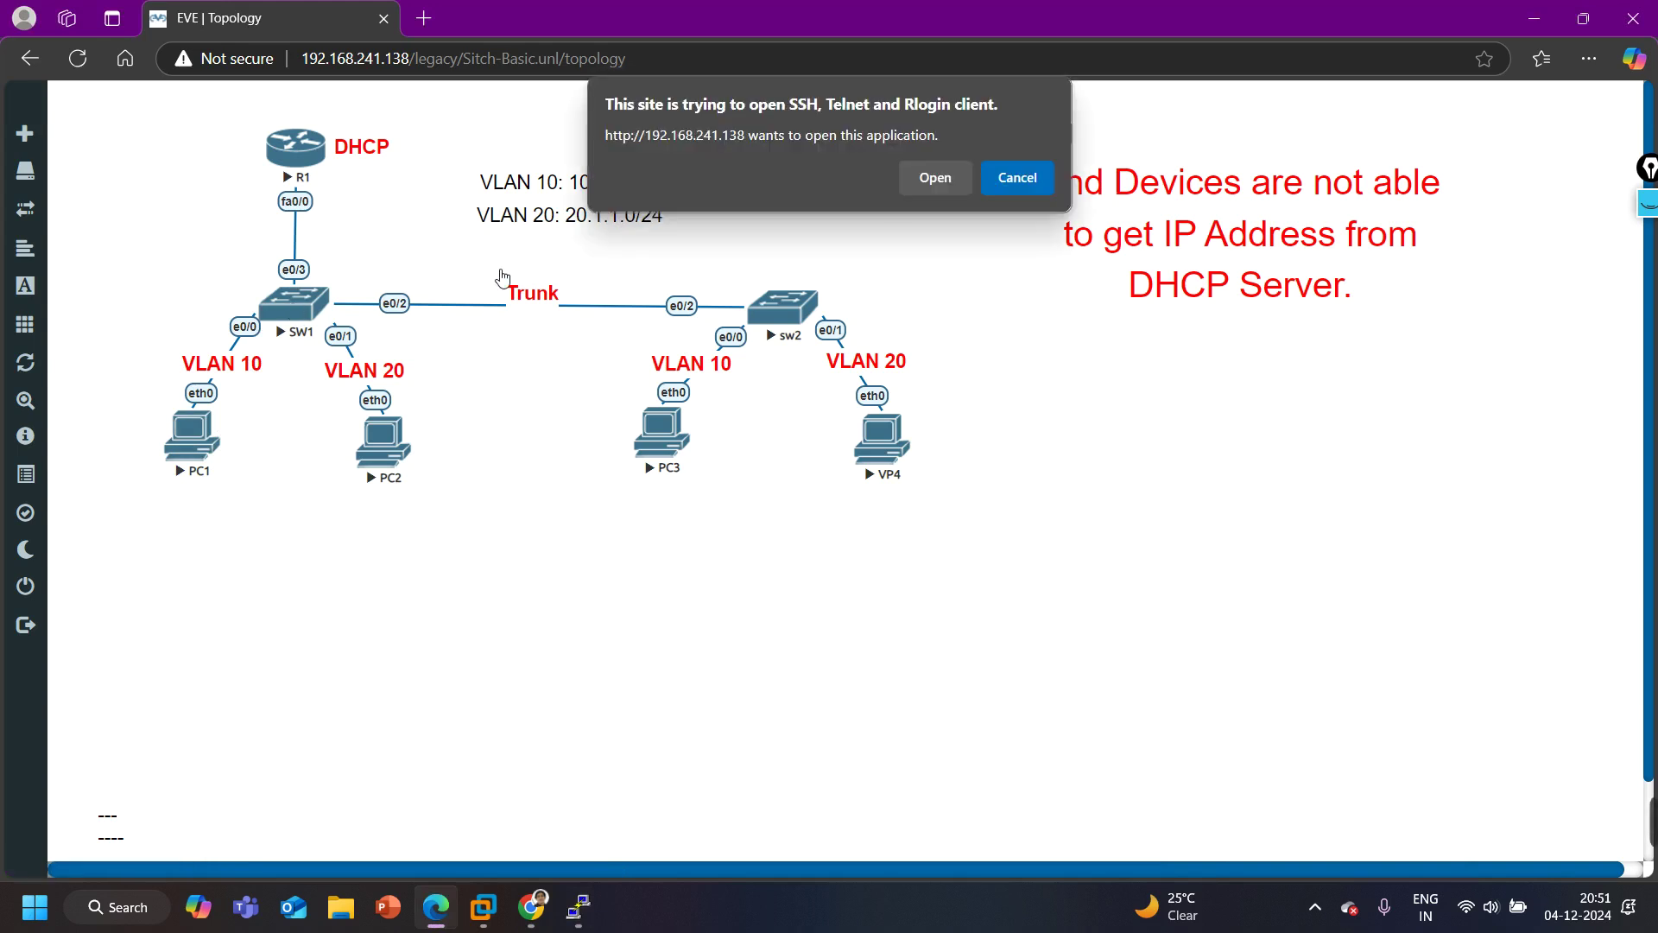
{"action": "left_click", "coordinate": [933, 178]}
{"action": "left_click_drag", "start_coordinate": [855, 213], "coordinate": [985, 466]}
{"action": "key", "text": "Return"}
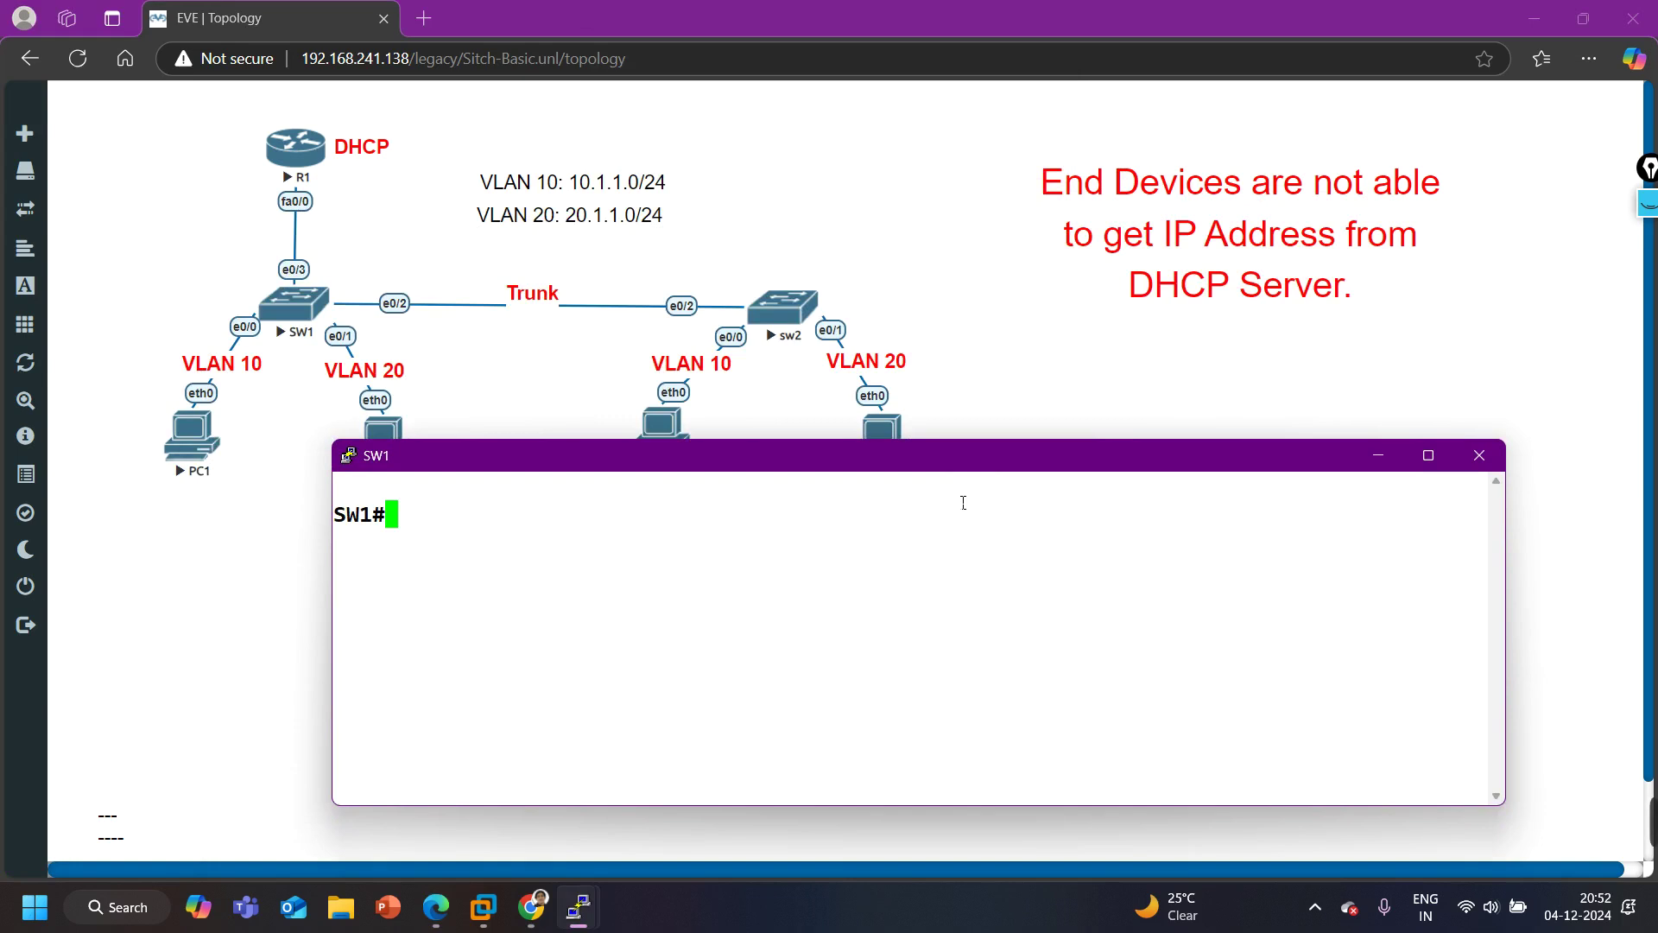
List SW1's trunk ports with show int trunk and examine the port, mode, encapsulation and status entries
{"action": "type", "text": "sh"}
{"action": "key", "text": "Tab"}
{"action": "type", "text": "int tru"}
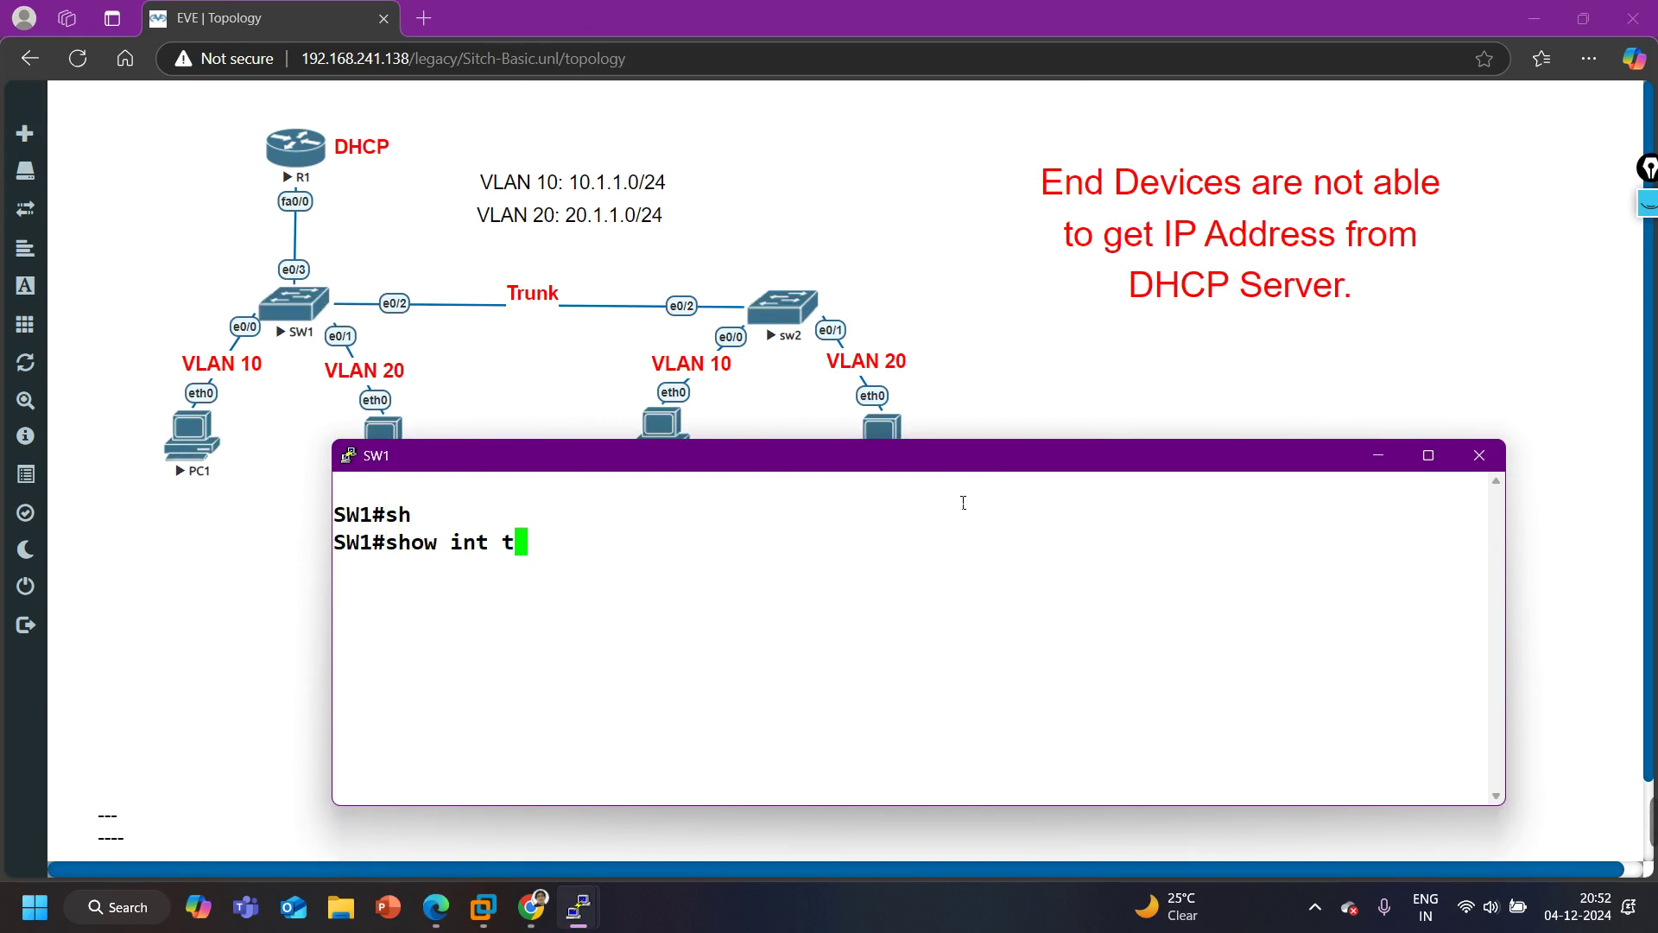
{"action": "key", "text": "Tab"}
{"action": "key", "text": "Return"}
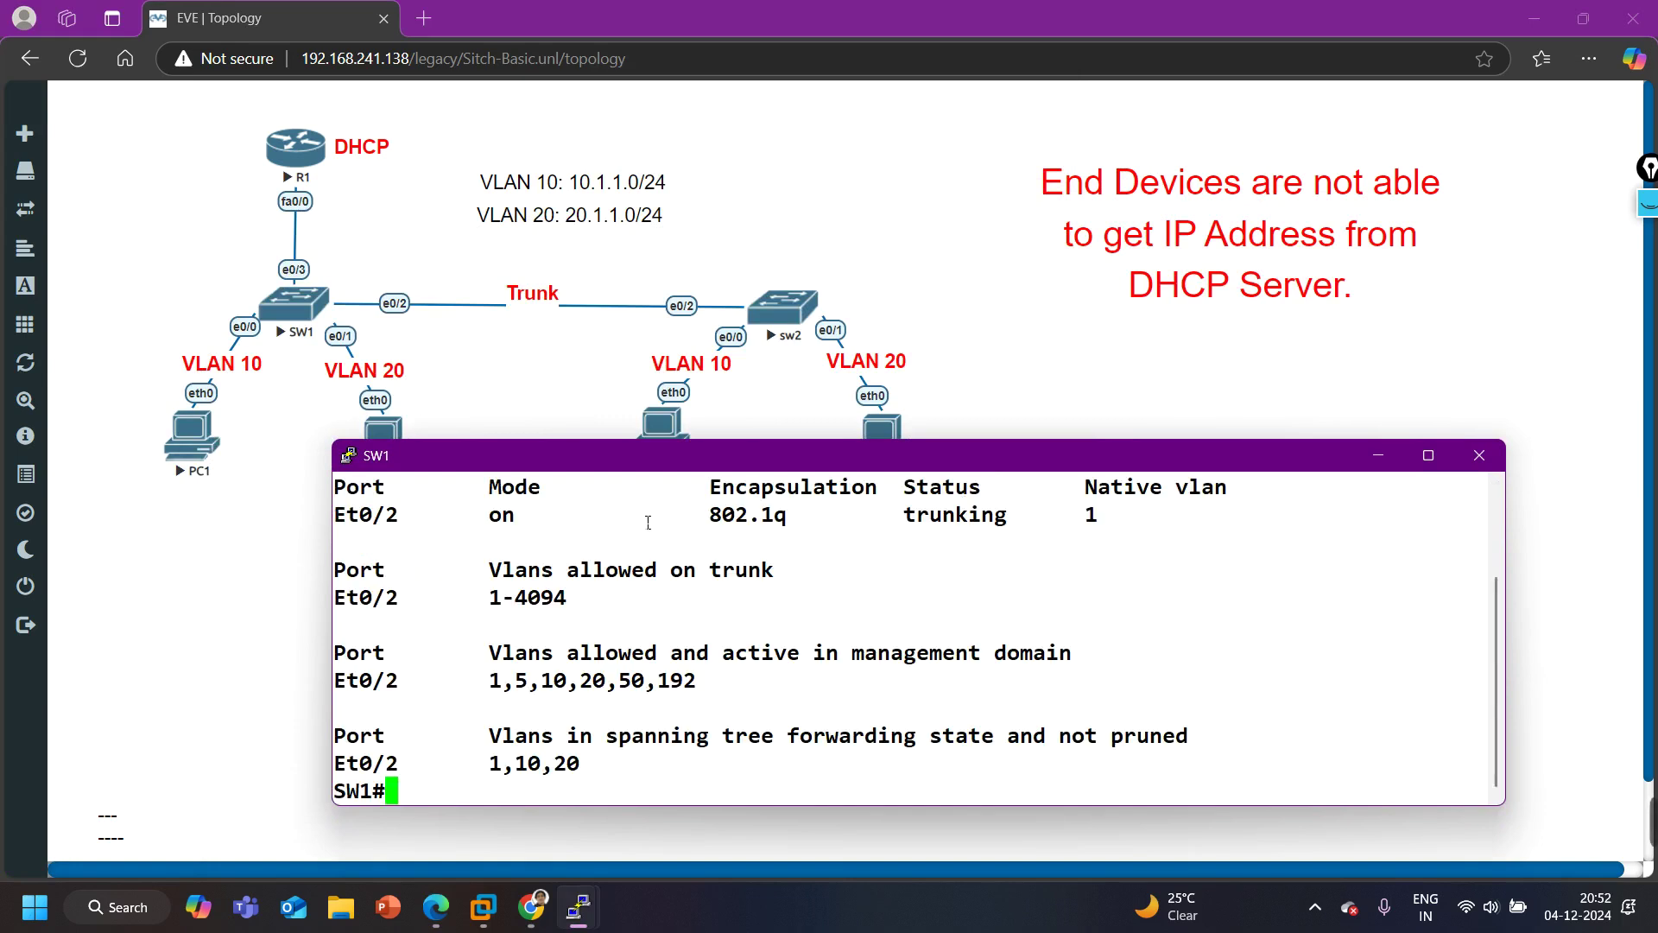
{"action": "scroll", "coordinate": [521, 580], "scroll_direction": "up", "scroll_amount": 2}
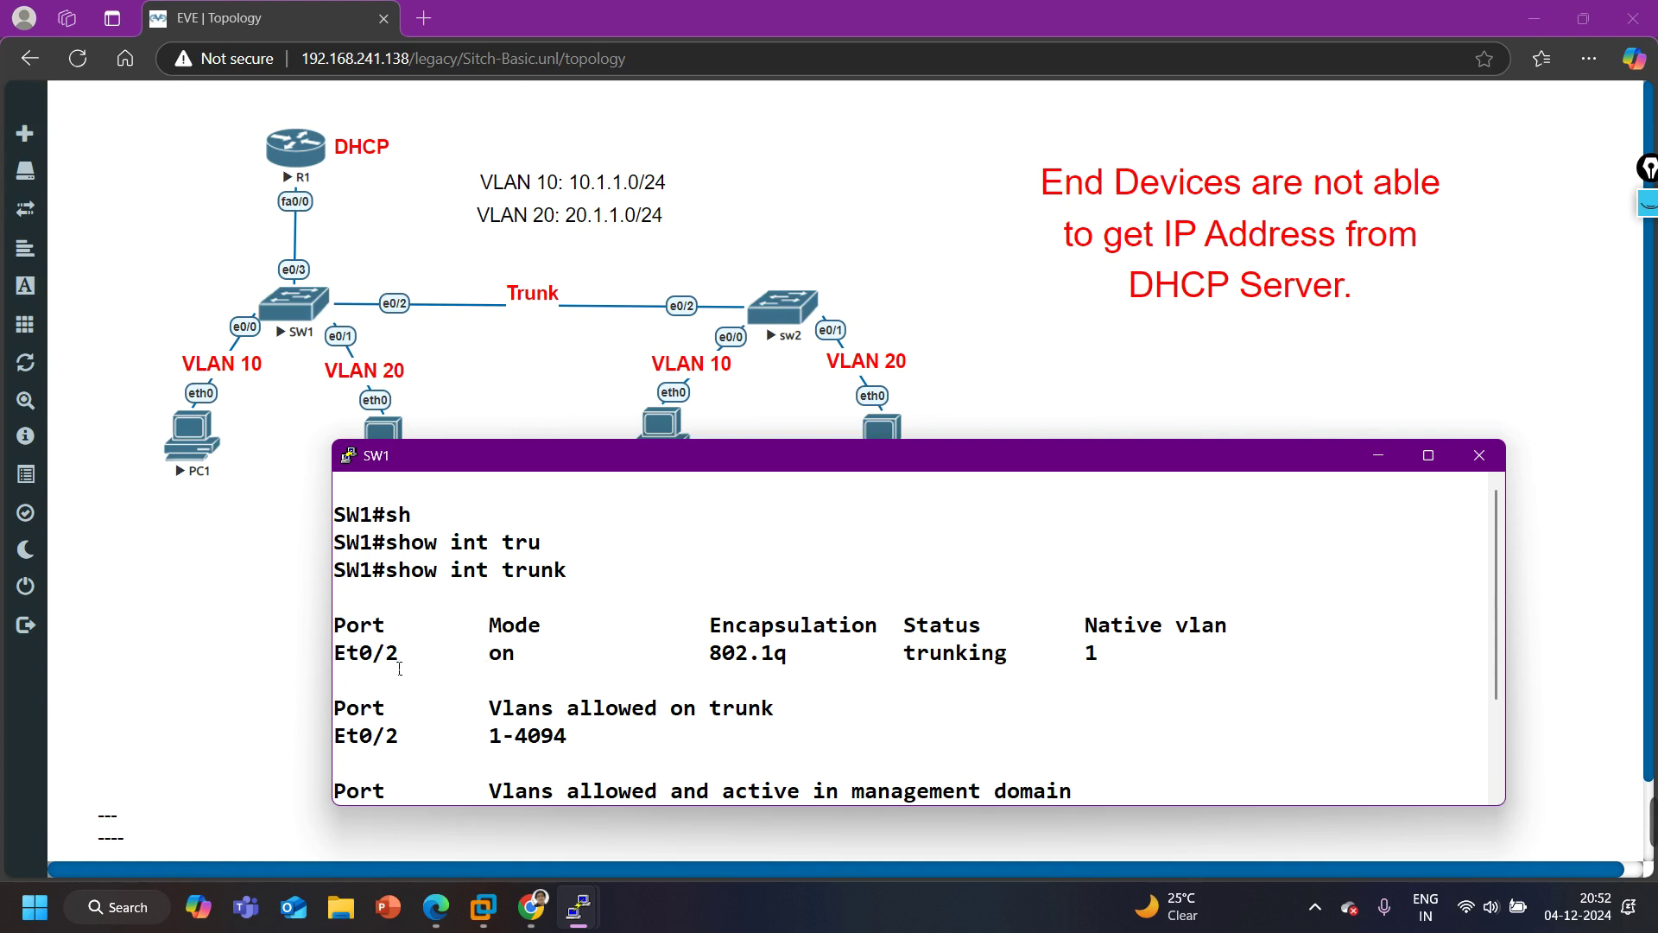
{"action": "left_click_drag", "start_coordinate": [356, 665], "coordinate": [1123, 663]}
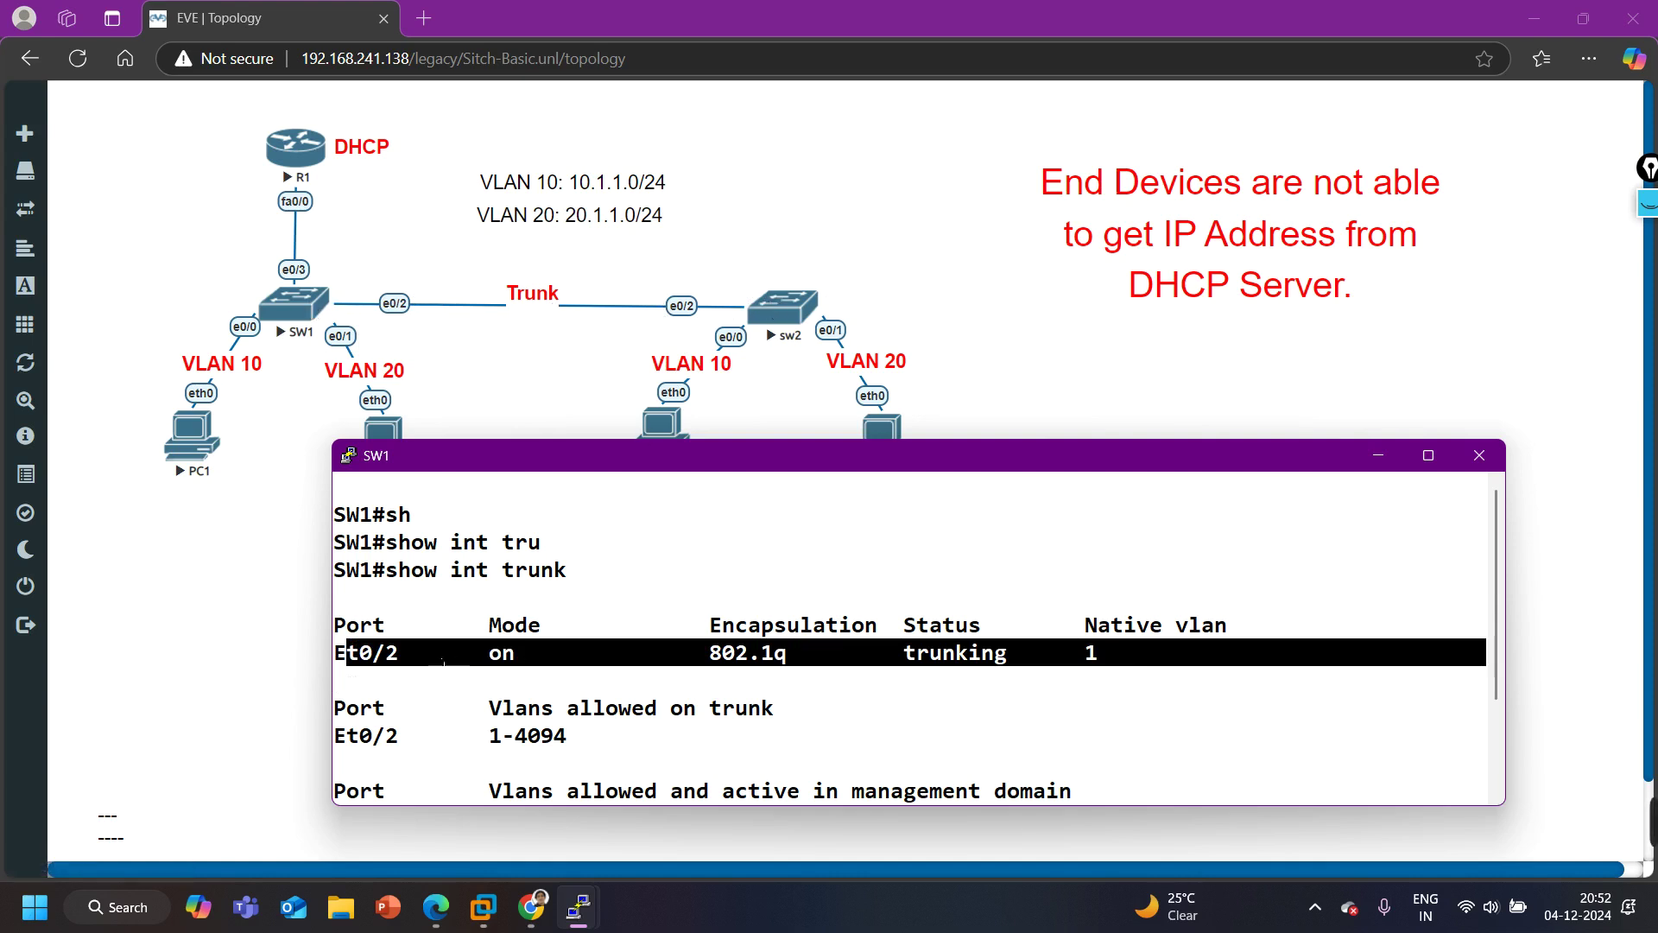
{"action": "left_click_drag", "start_coordinate": [424, 654], "coordinate": [1072, 654]}
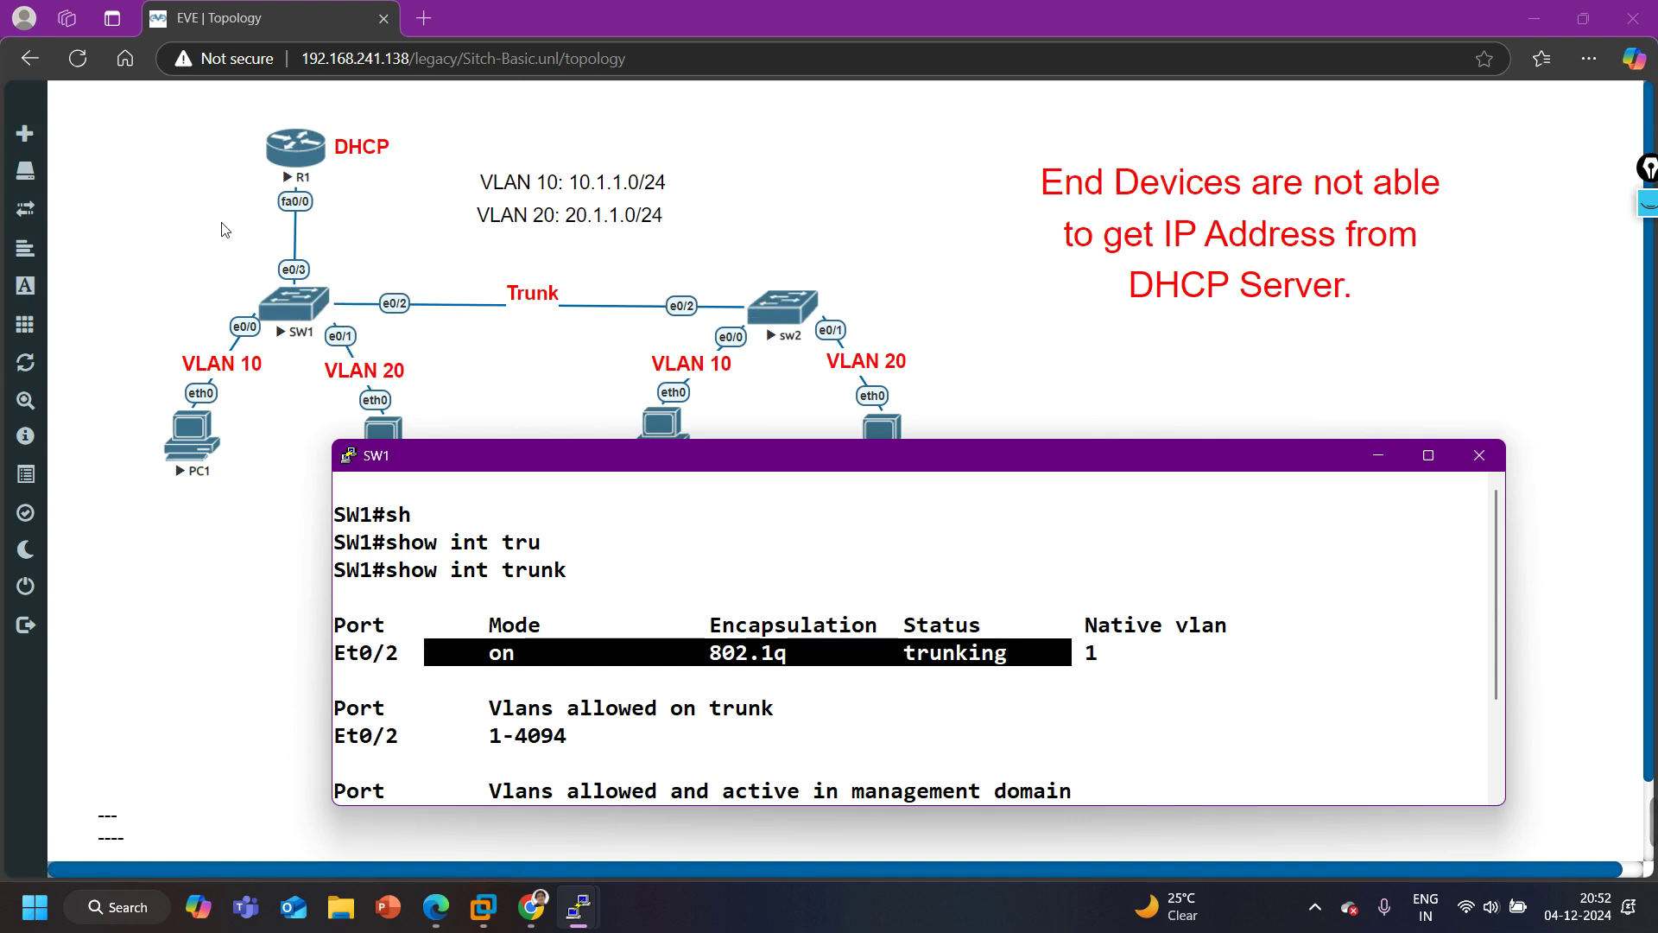
{"action": "scroll", "coordinate": [706, 698], "scroll_direction": "down", "scroll_amount": 2}
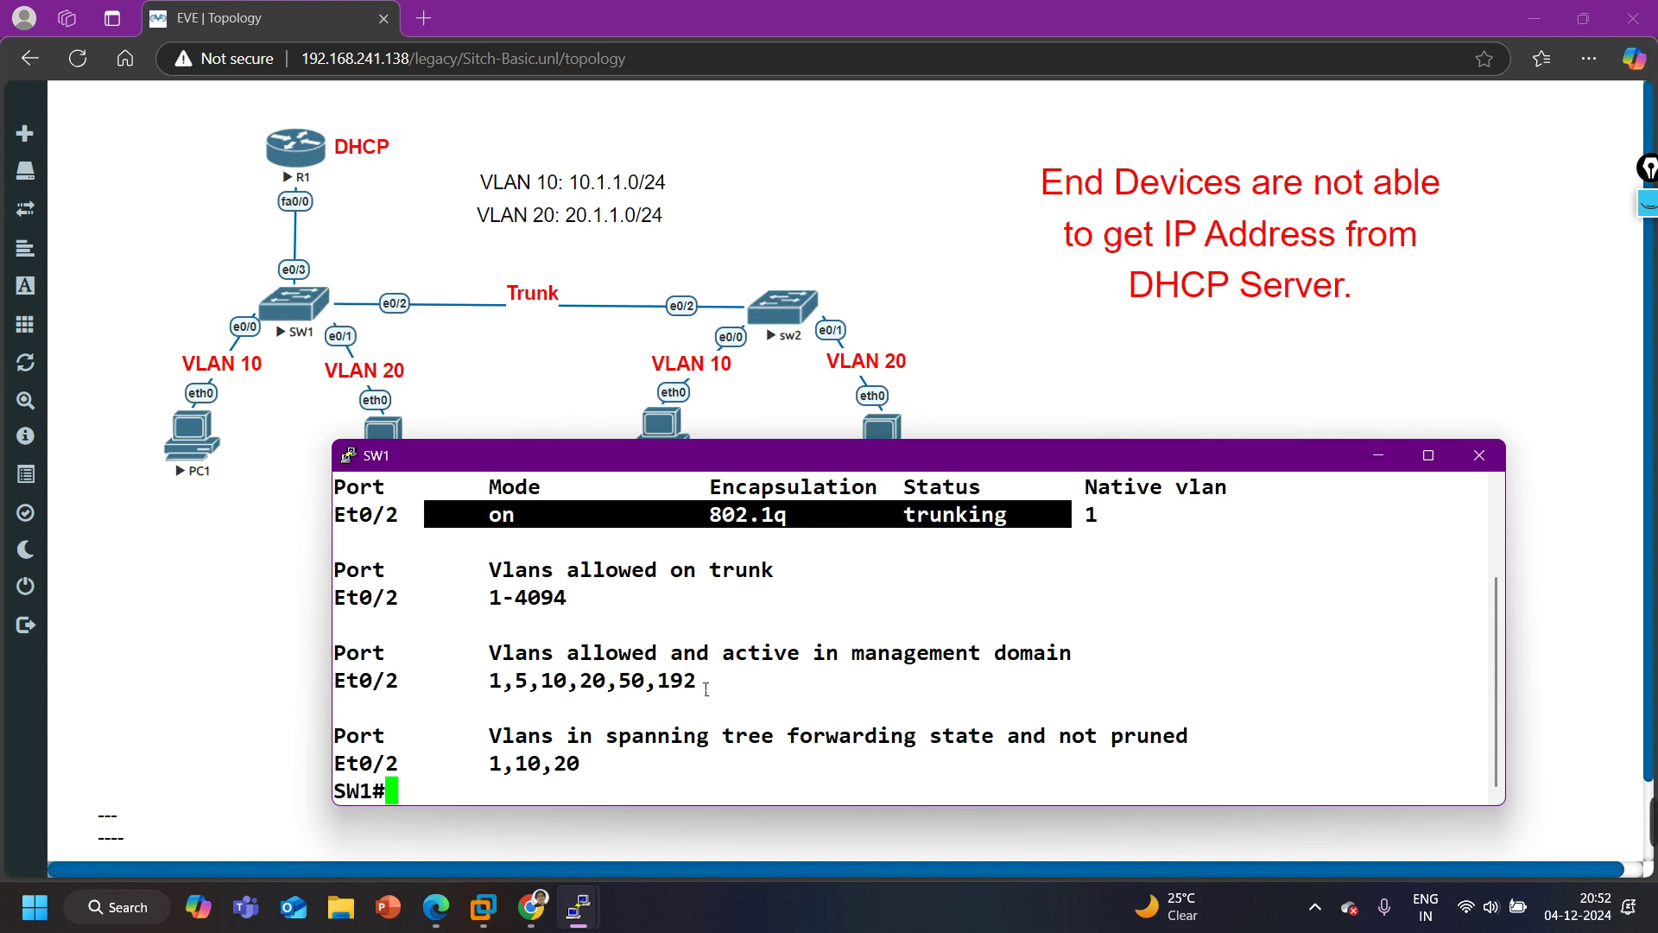
Display SW1's switchport details with show int e0/3 switchport, examine the access mode VLAN line, and page through to the prompt
{"action": "type", "text": "sh"}
{"action": "key", "text": "Tab"}
{"action": "type", "text": "i"}
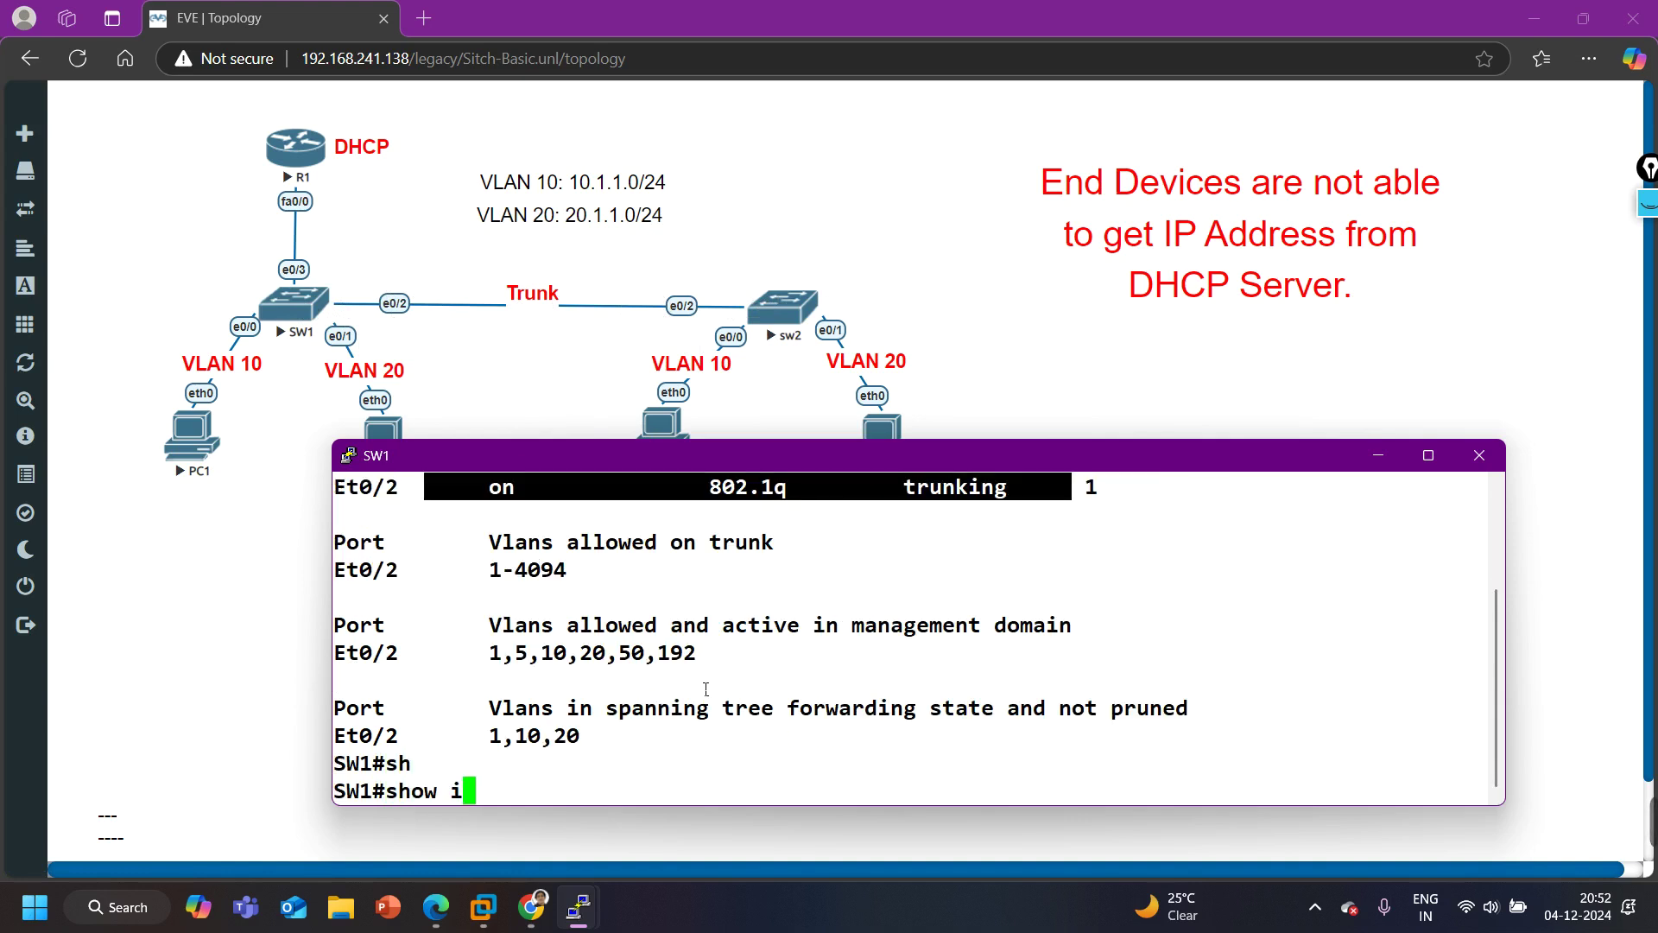
{"action": "type", "text": "nt e0/3 sw"}
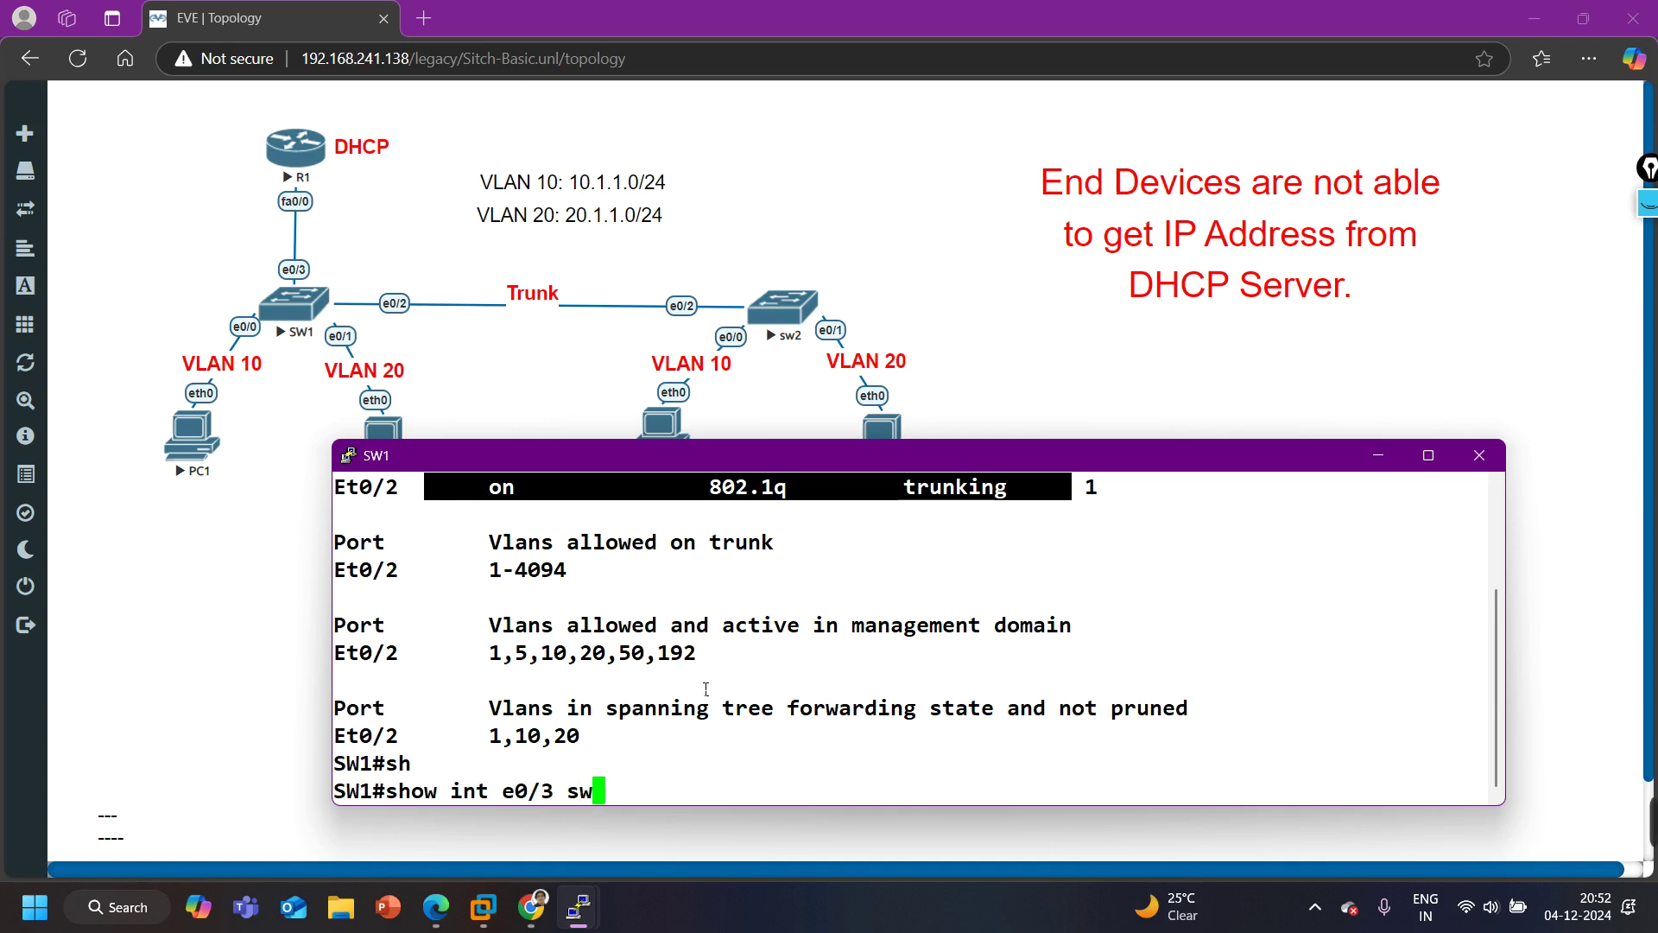
{"action": "key", "text": "Tab"}
{"action": "key", "text": "Return"}
{"action": "scroll", "coordinate": [583, 684], "scroll_direction": "up", "scroll_amount": 5}
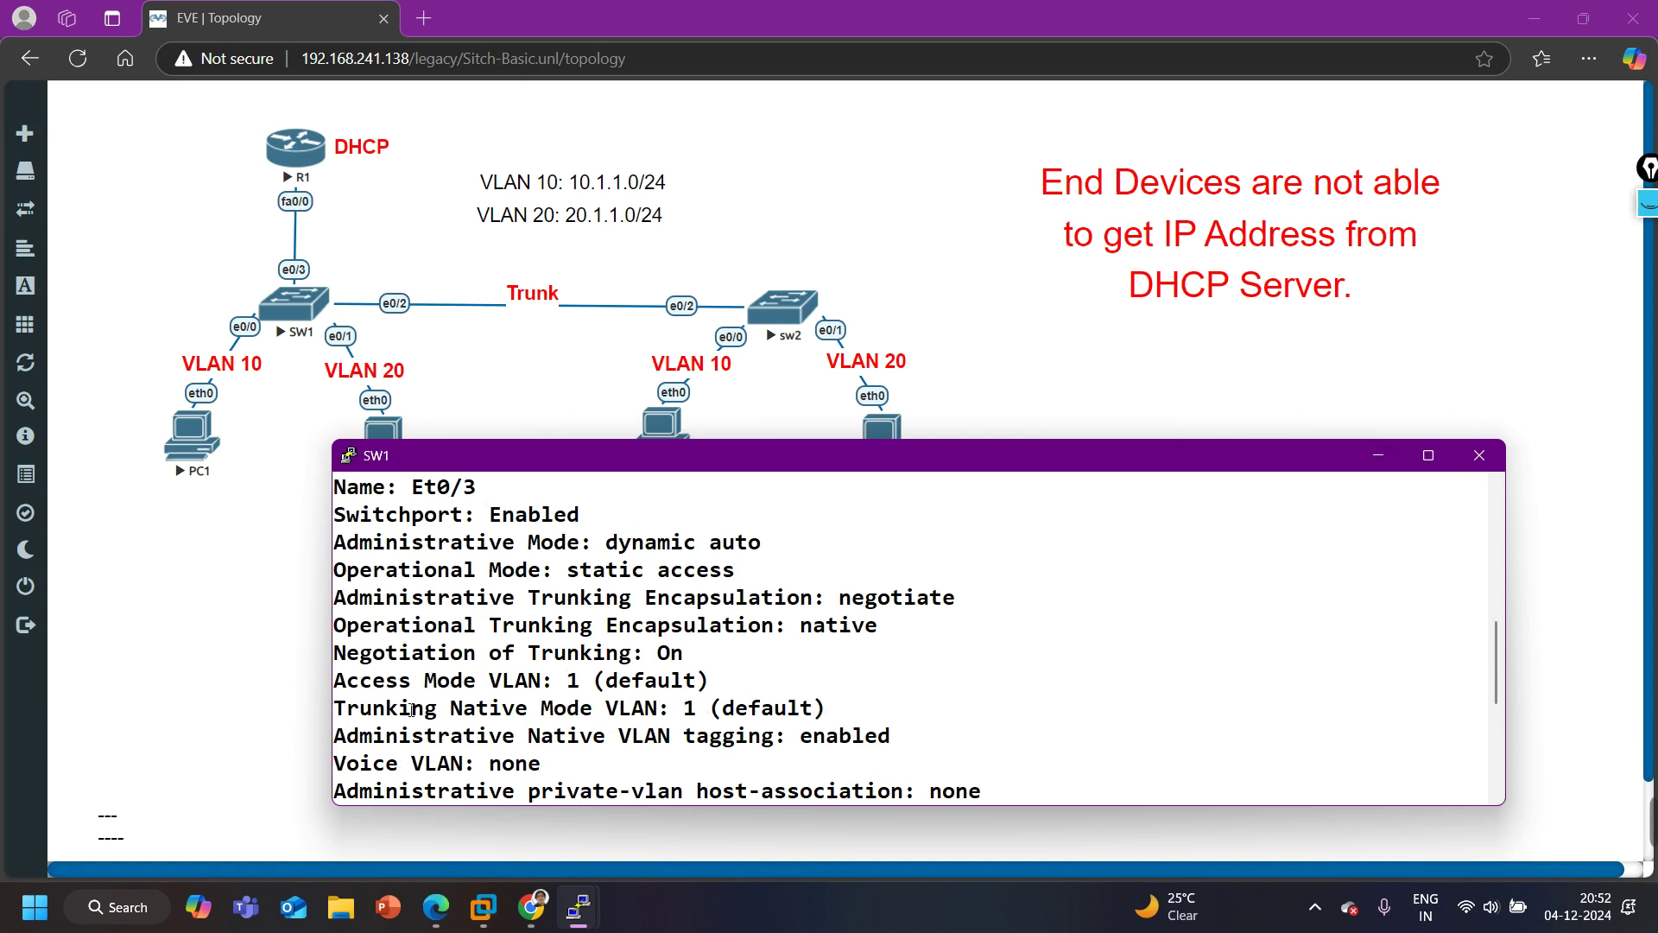
{"action": "left_click_drag", "start_coordinate": [382, 684], "coordinate": [861, 681]}
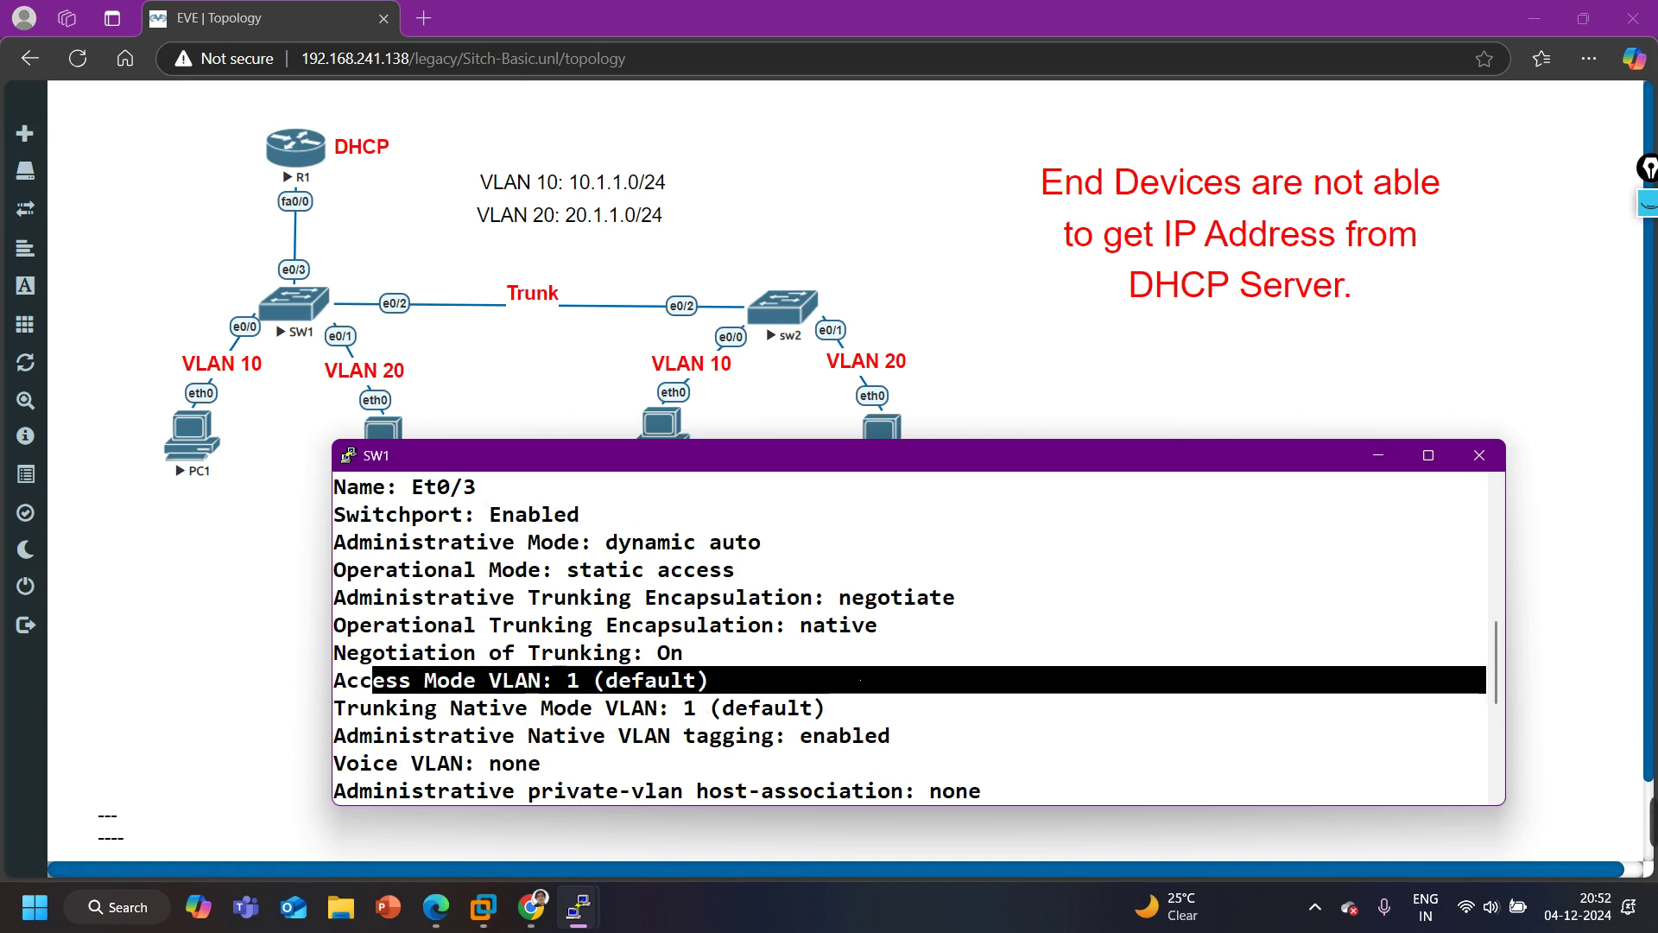
{"action": "scroll", "coordinate": [861, 682], "scroll_direction": "down", "scroll_amount": 4}
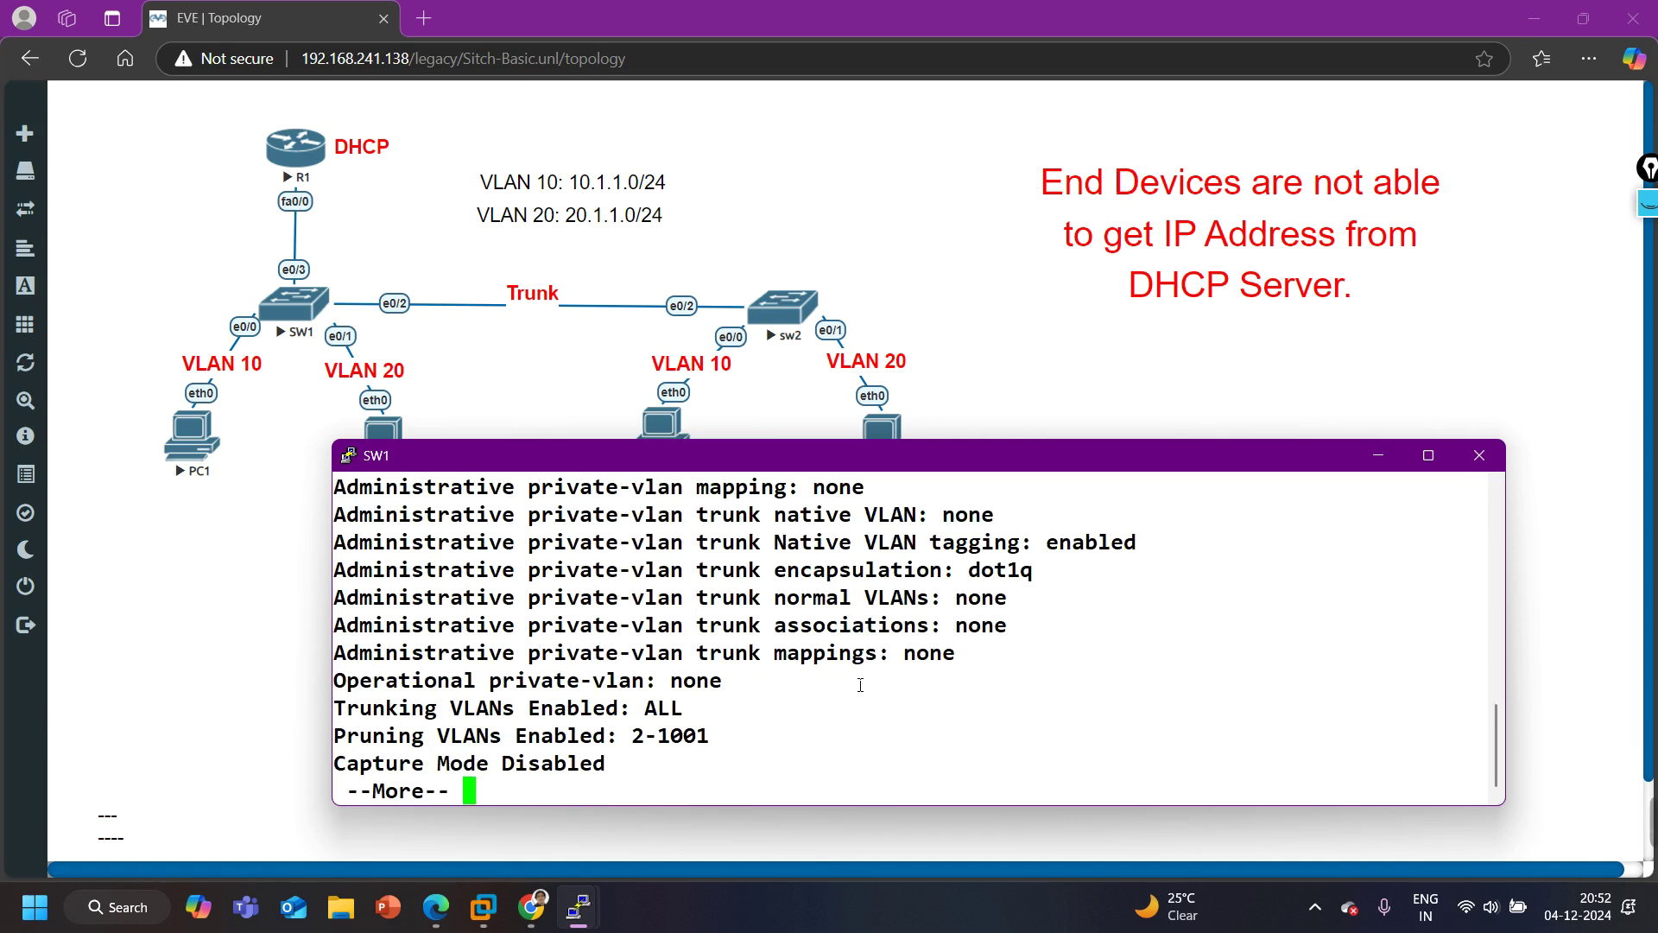
{"action": "key", "text": "Return"}
{"action": "key", "text": "Return"}
{"action": "key", "text": "Return"}
{"action": "key", "text": "Return"}
{"action": "key", "text": "Return"}
{"action": "key", "text": "Return"}
{"action": "key", "text": "Return"}
{"action": "key", "text": "Return"}
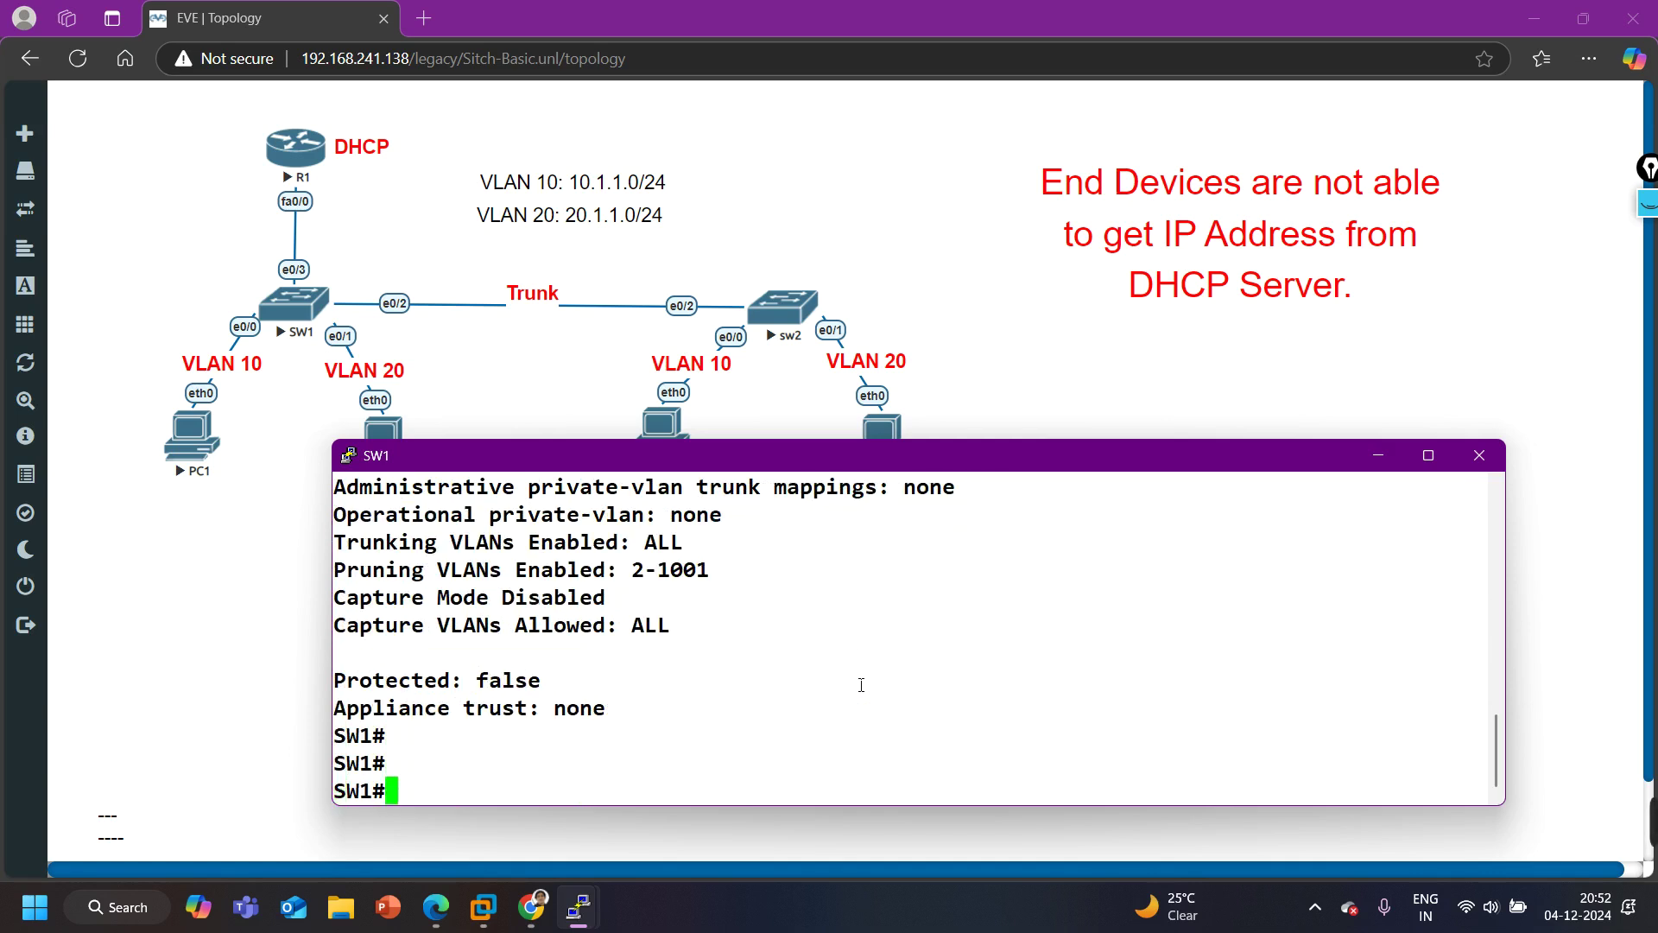
Enter global configuration mode on SW1 and select interface e0/3 for configuration
{"action": "type", "text": "conf"}
{"action": "key", "text": "Tab"}
{"action": "key", "text": "Return"}
{"action": "key", "text": "Return"}
{"action": "key", "text": "Return"}
{"action": "key", "text": "Return"}
{"action": "key", "text": "Return"}
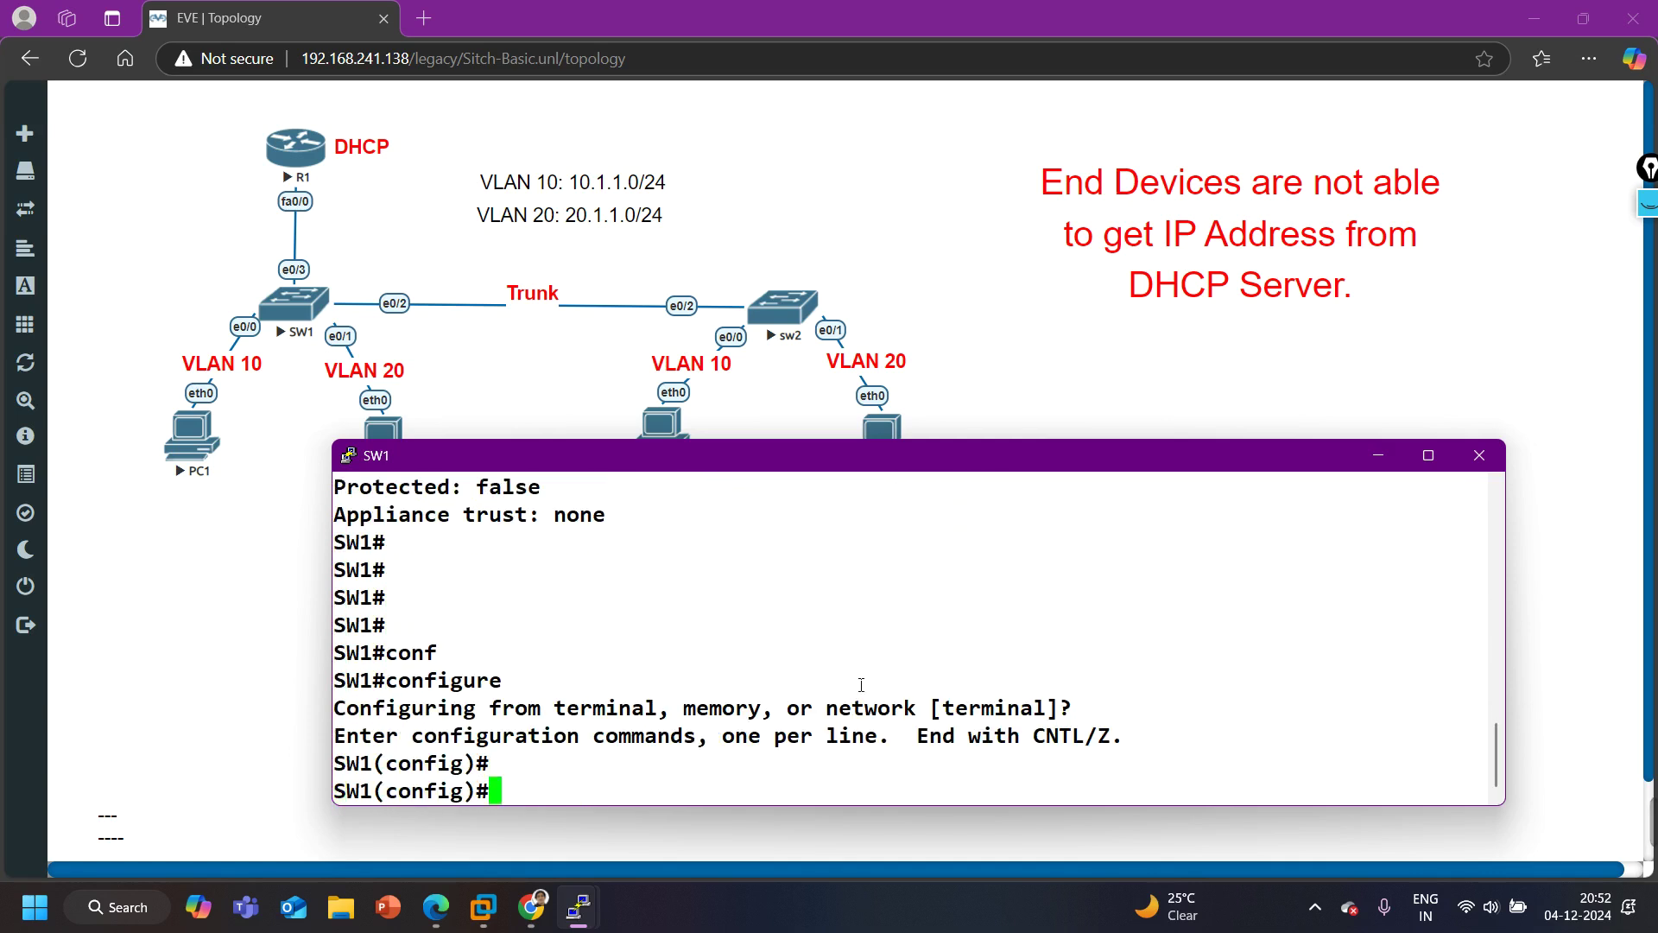
{"action": "type", "text": "int e0/3"}
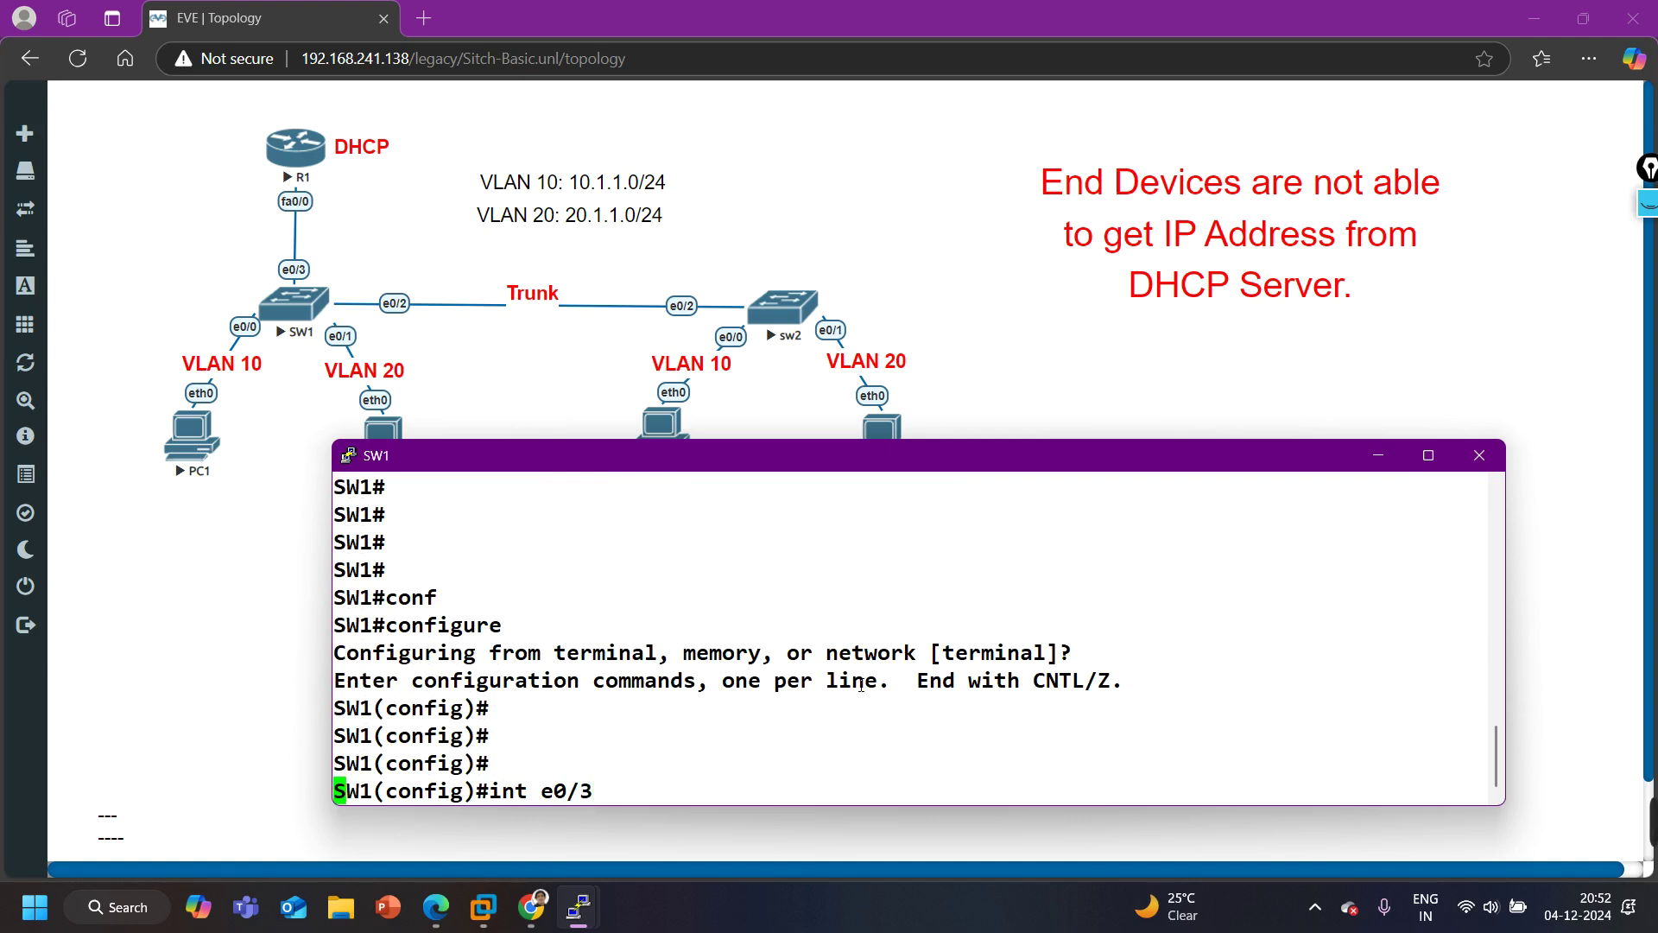
{"action": "key", "text": "Return"}
Set the trunk encapsulation of SW1's e0/3 to dot1q with switchport trunk encapsulation dot1q
{"action": "type", "text": "sw"}
{"action": "key", "text": "Tab"}
{"action": "type", "text": "tr"}
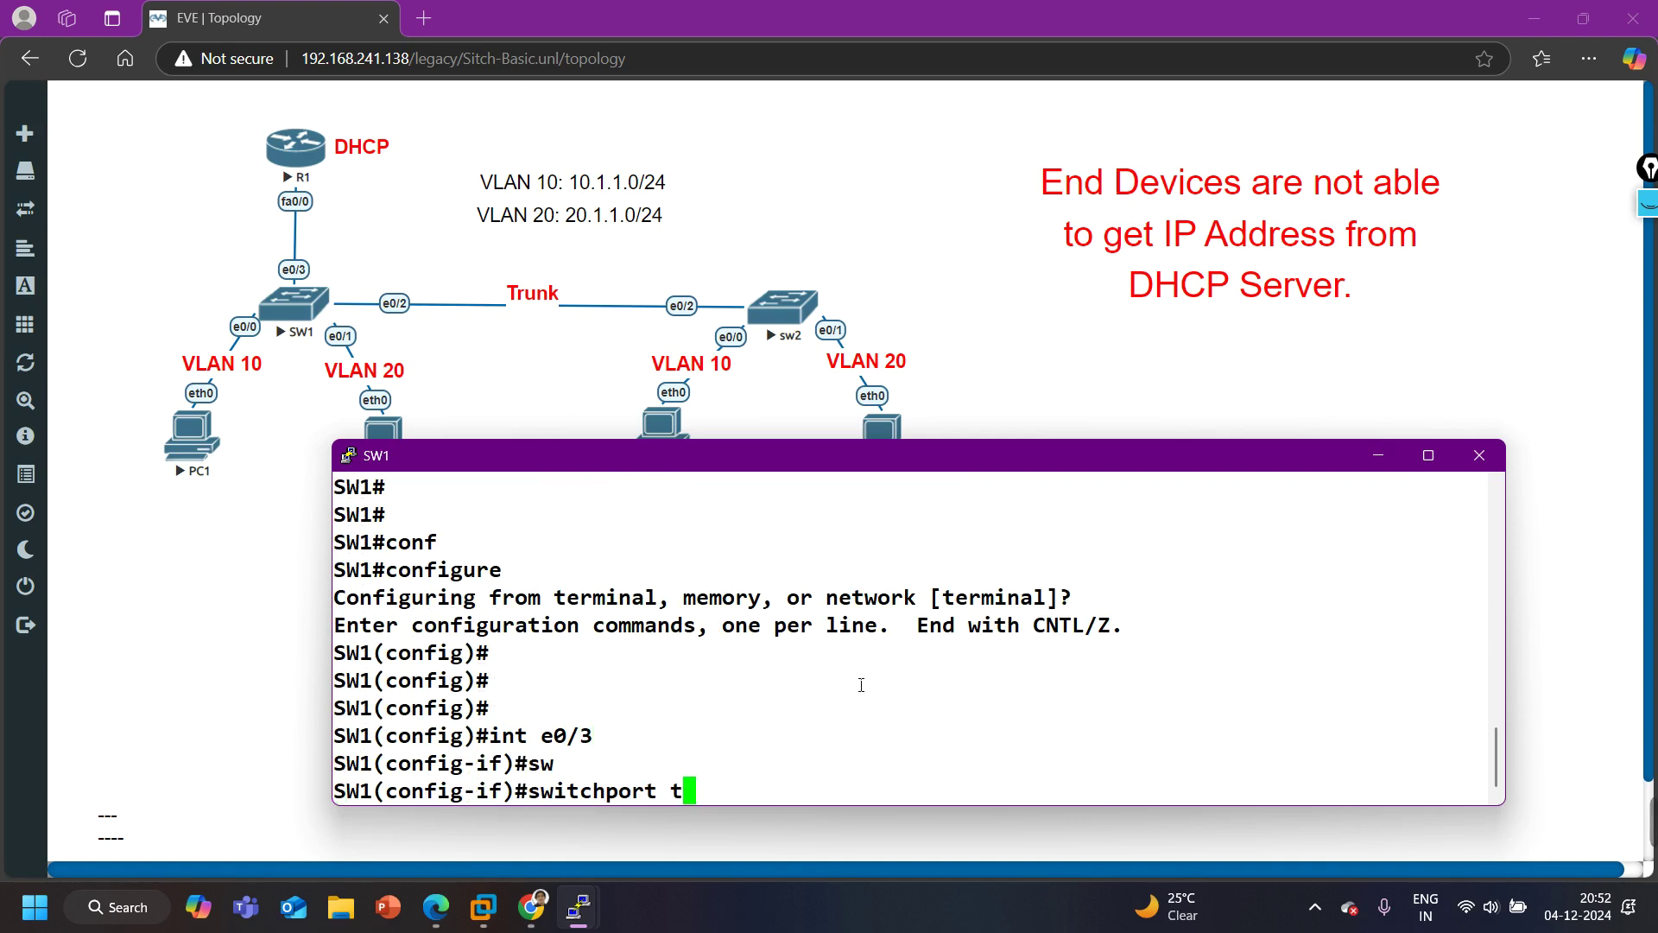
{"action": "key", "text": "Tab"}
{"action": "type", "text": "en"}
{"action": "key", "text": "Tab"}
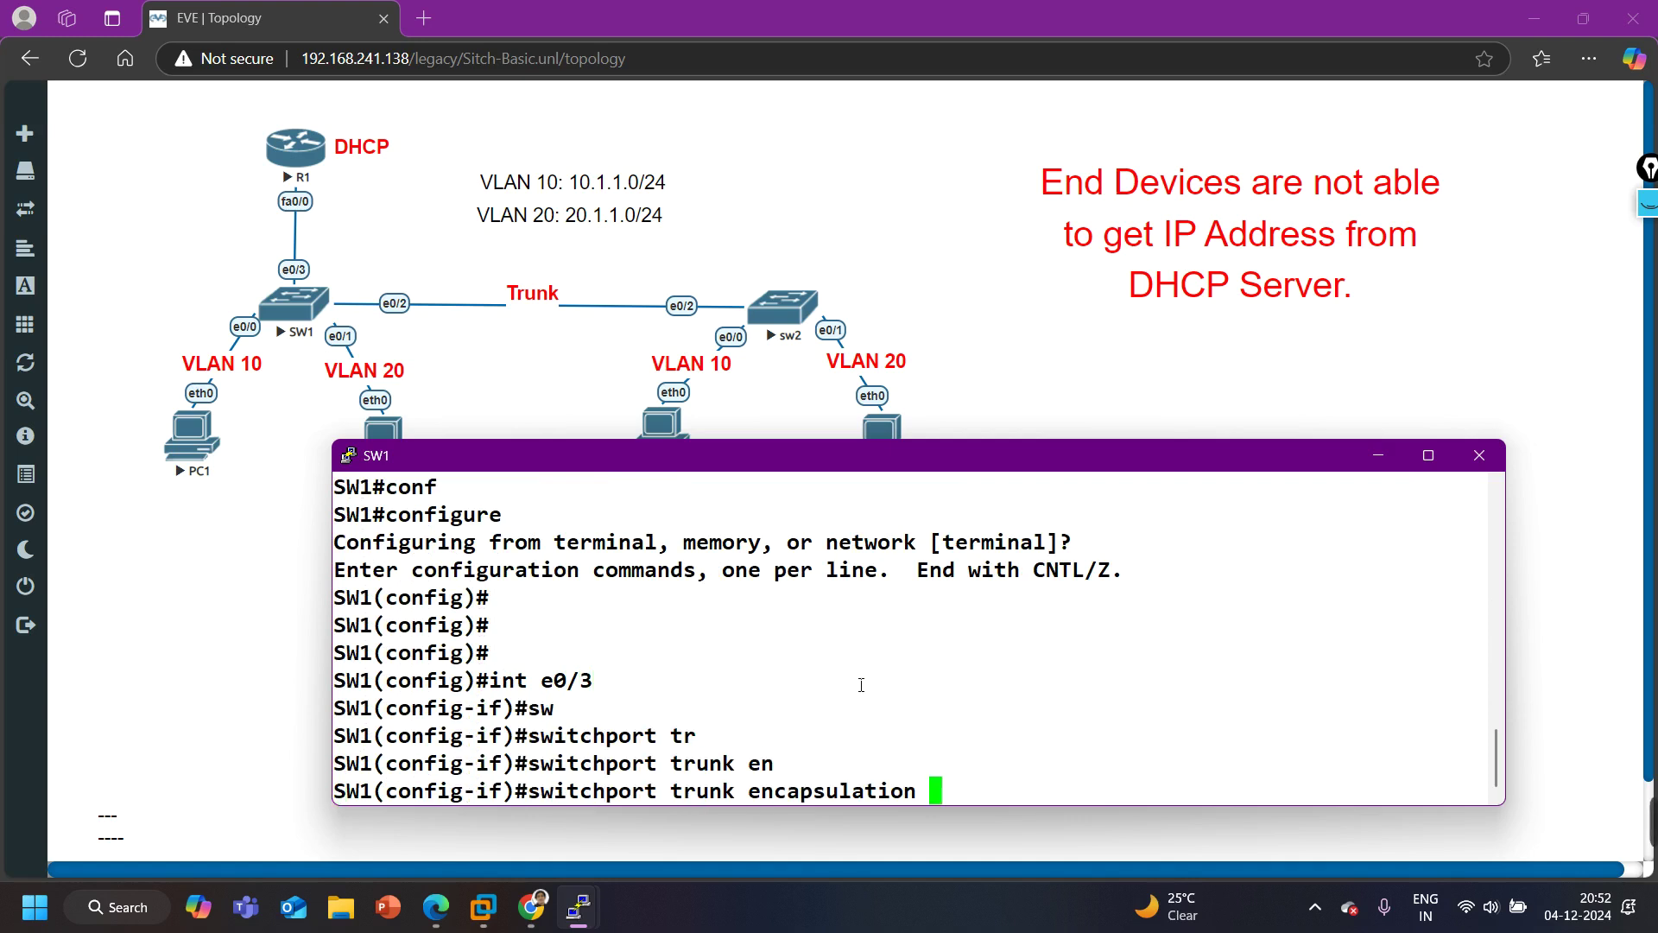
{"action": "type", "text": "do"}
{"action": "key", "text": "Tab"}
{"action": "key", "text": "Return"}
Put SW1's e0/3 in trunk mode with switchport mode trunk and leave configuration mode
{"action": "type", "text": "s"}
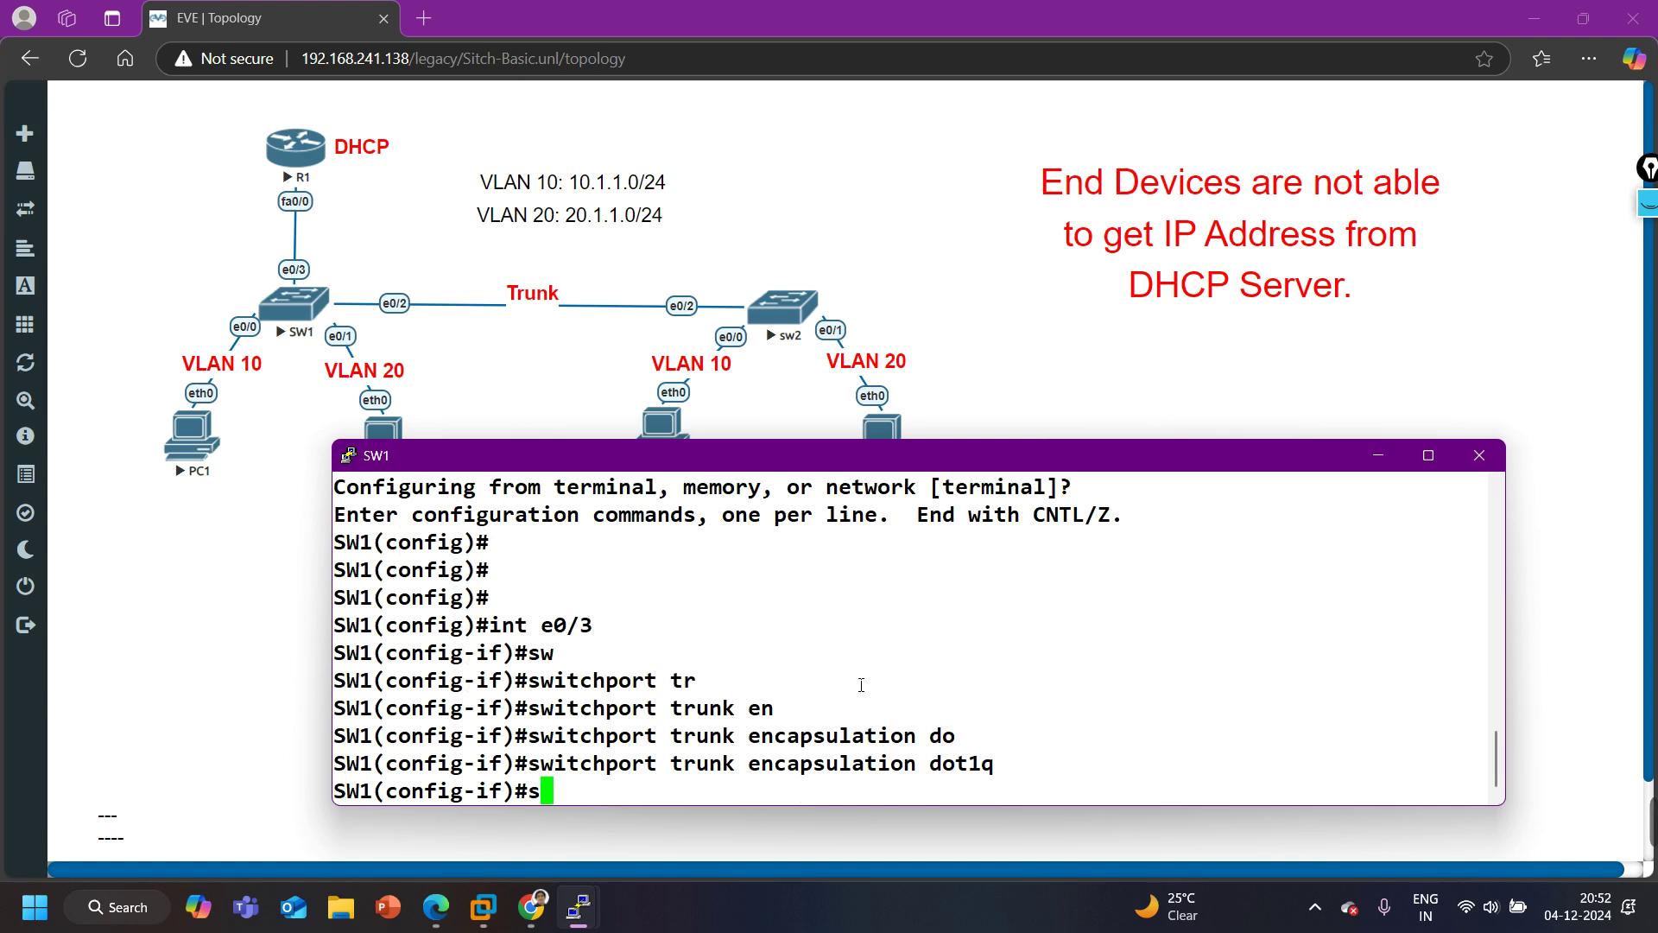
{"action": "type", "text": "w"}
{"action": "key", "text": "Tab"}
{"action": "type", "text": "mo"}
{"action": "key", "text": "Tab"}
{"action": "type", "text": "tr"}
{"action": "key", "text": "Tab"}
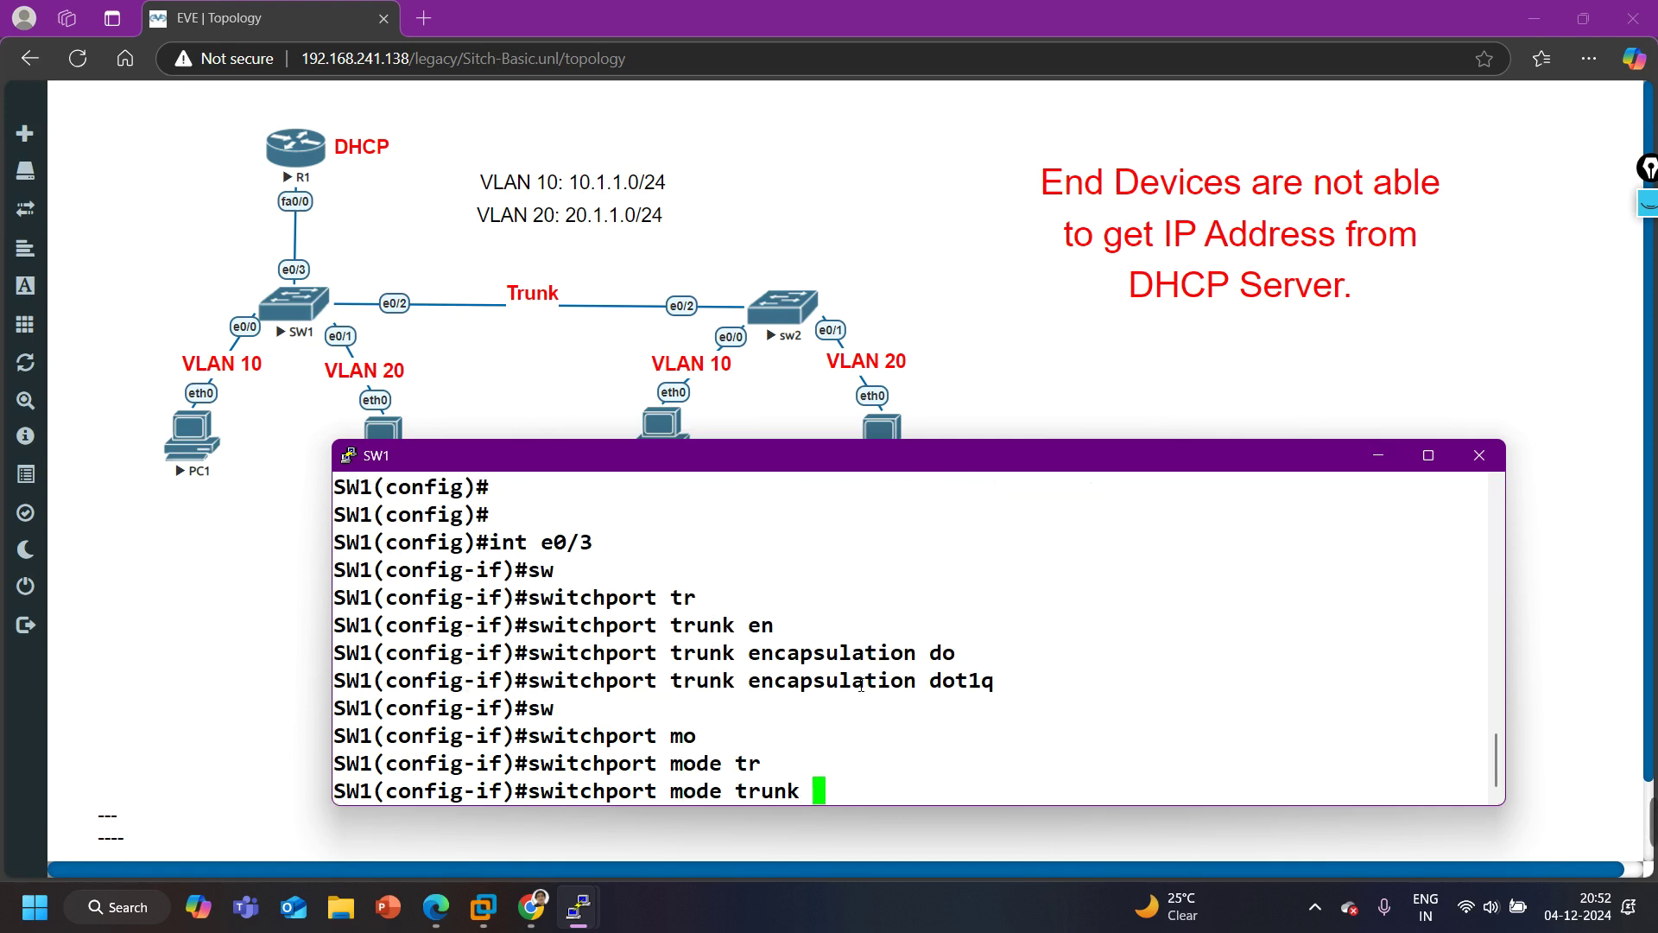
{"action": "key", "text": "Return"}
{"action": "key", "text": "ctrl+z"}
{"action": "key", "text": "Return"}
{"action": "key", "text": "Return"}
{"action": "key", "text": "Return"}
Run show int trunk on SW1 again and inspect the trunk entries for Et0/2 and Et0/3
{"action": "type", "text": "sh"}
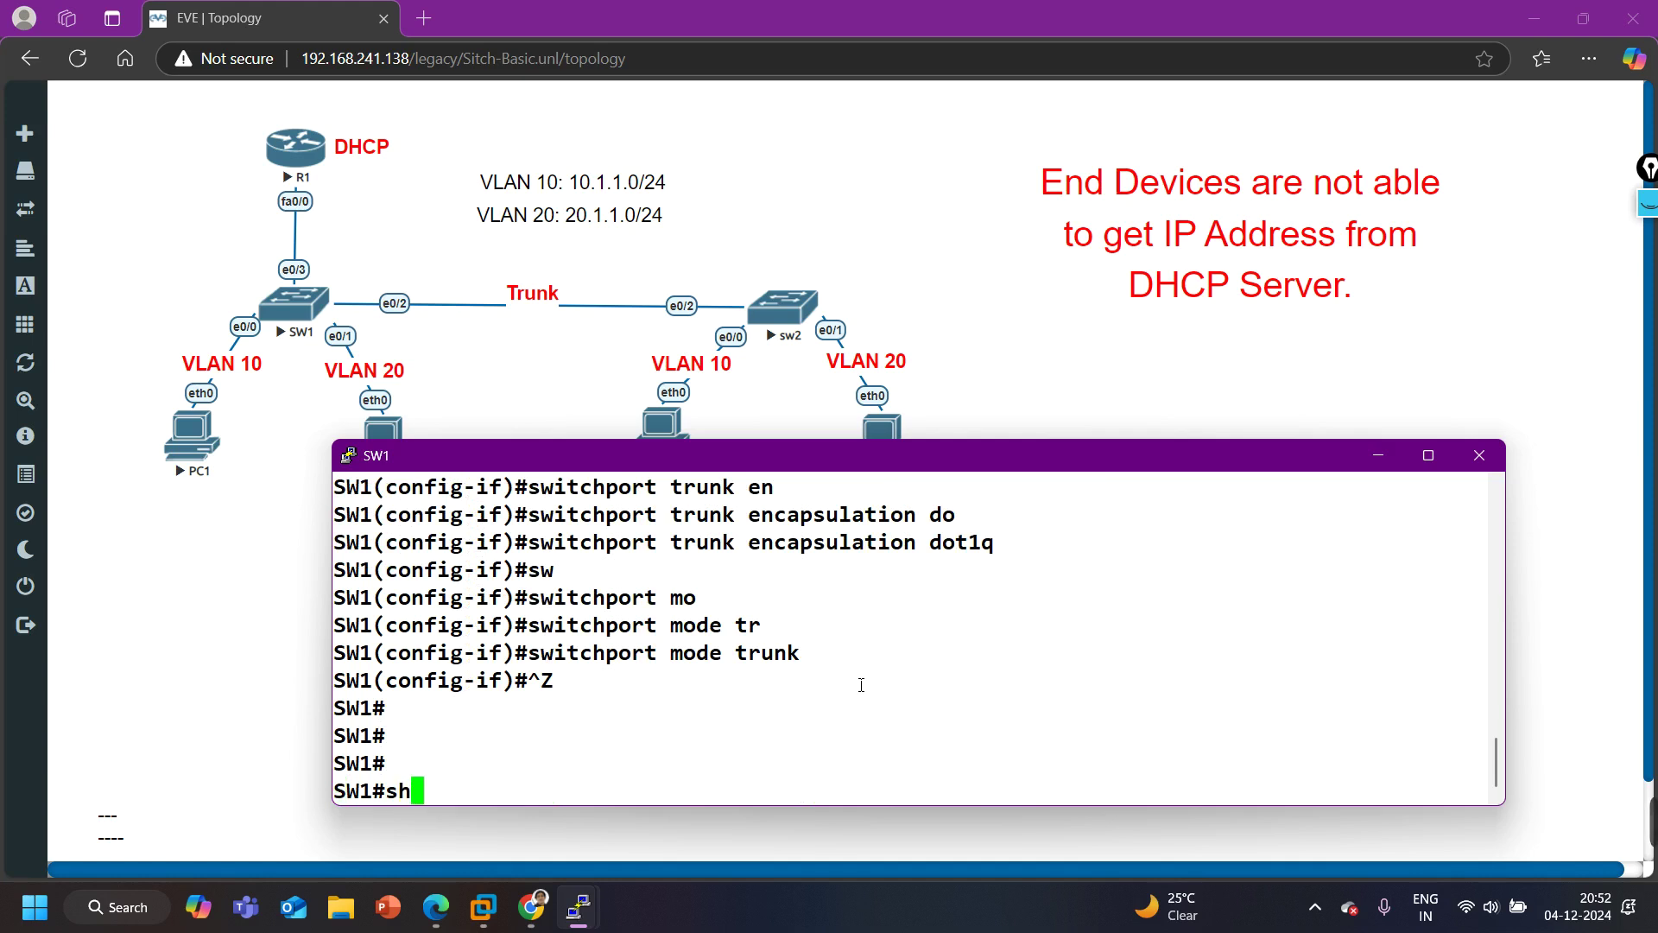
{"action": "key", "text": "Tab"}
{"action": "type", "text": "int tru"}
{"action": "key", "text": "Return"}
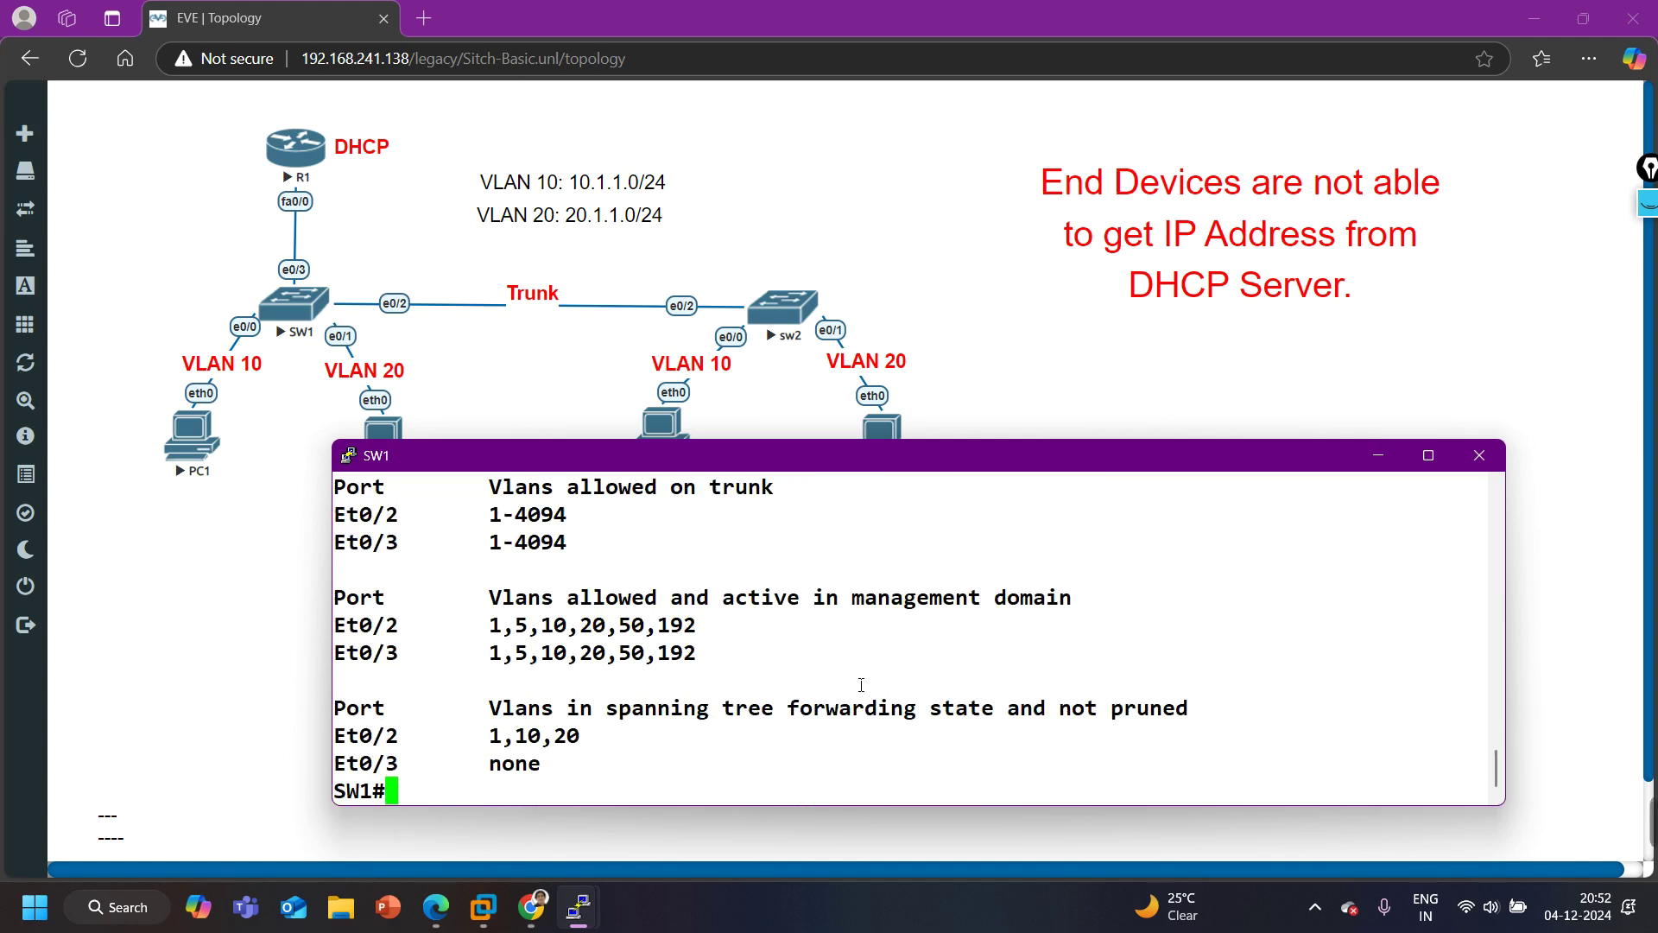
{"action": "scroll", "coordinate": [541, 669], "scroll_direction": "up", "scroll_amount": 2}
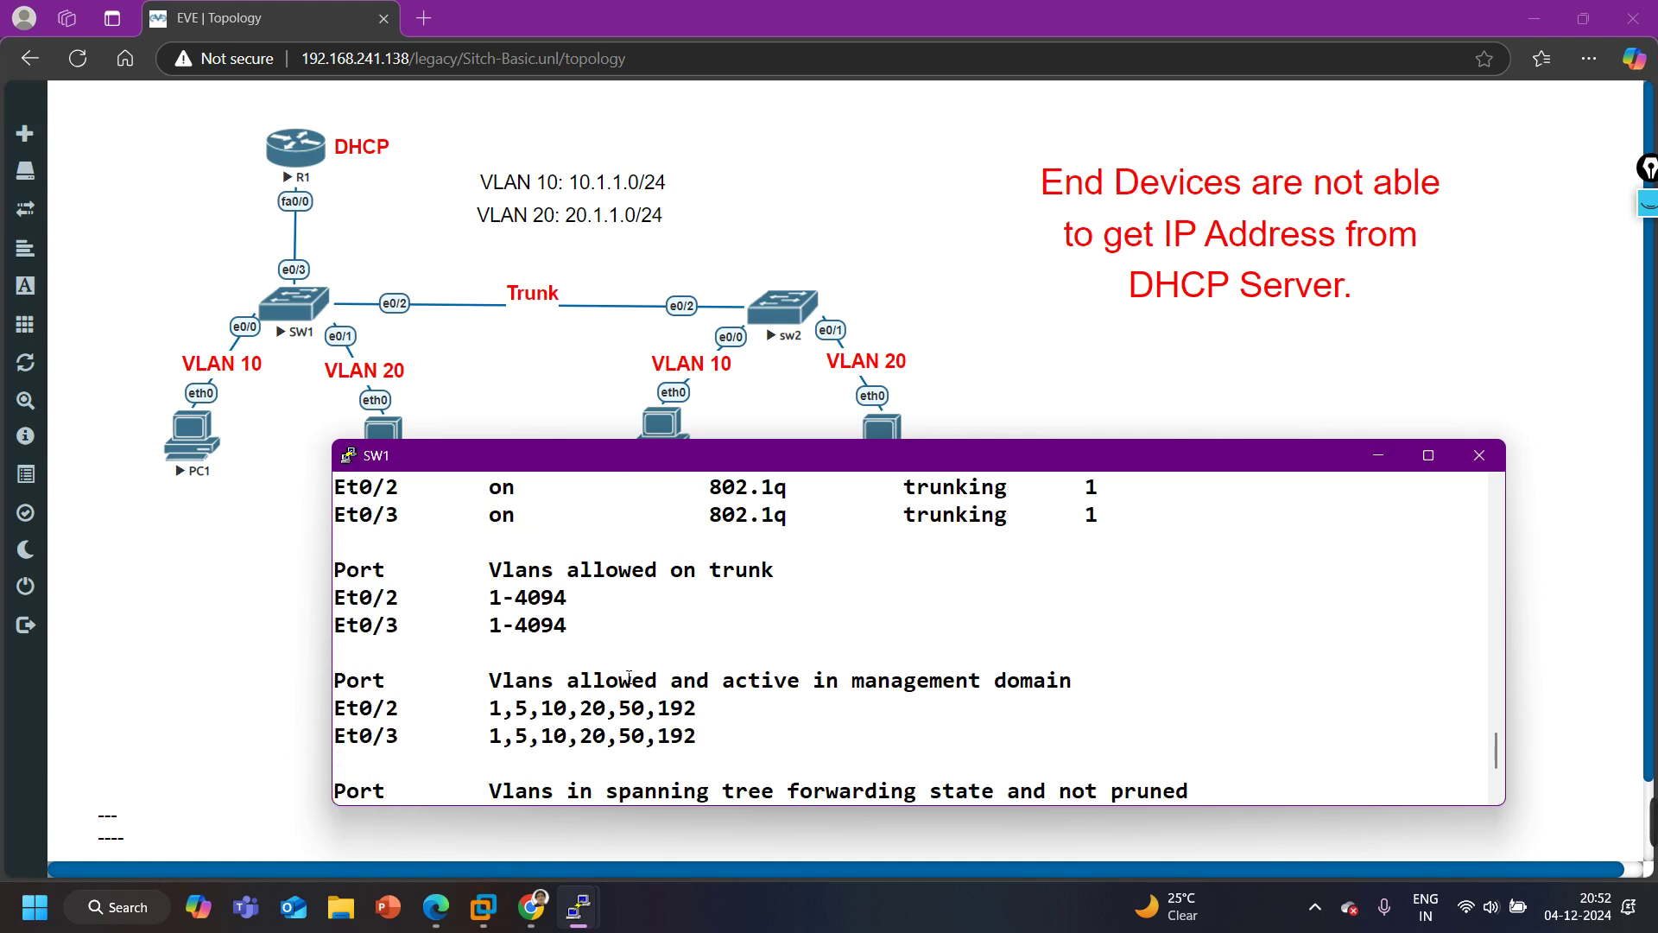
{"action": "scroll", "coordinate": [561, 639], "scroll_direction": "up", "scroll_amount": 2}
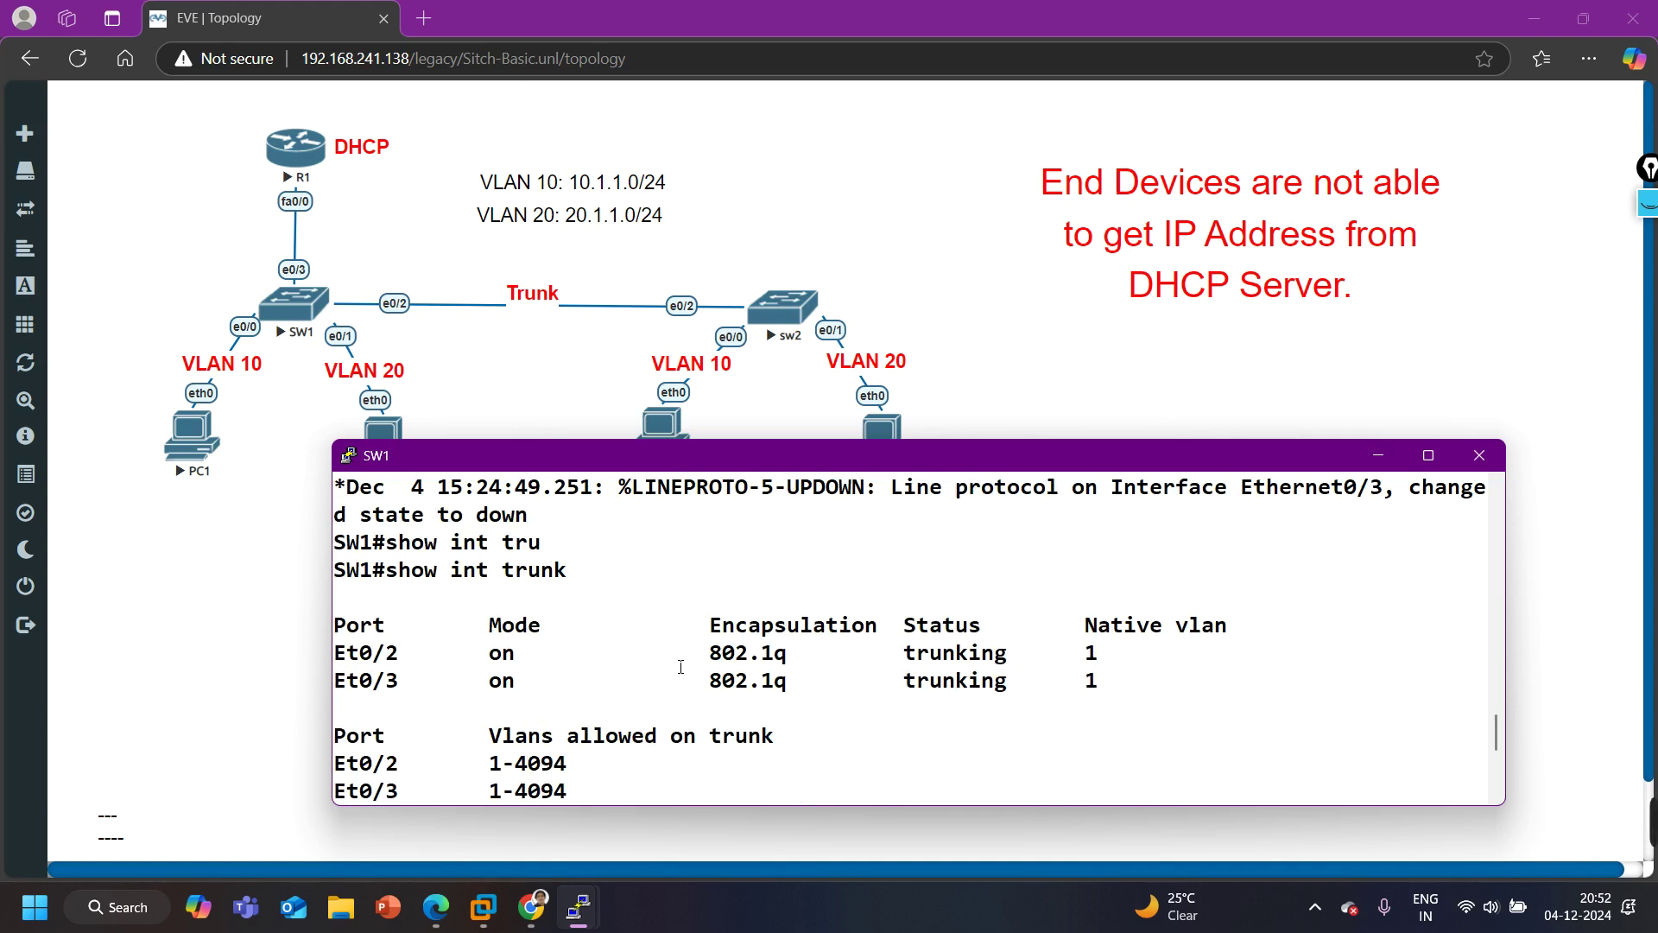
{"action": "left_click_drag", "start_coordinate": [681, 666], "coordinate": [812, 685]}
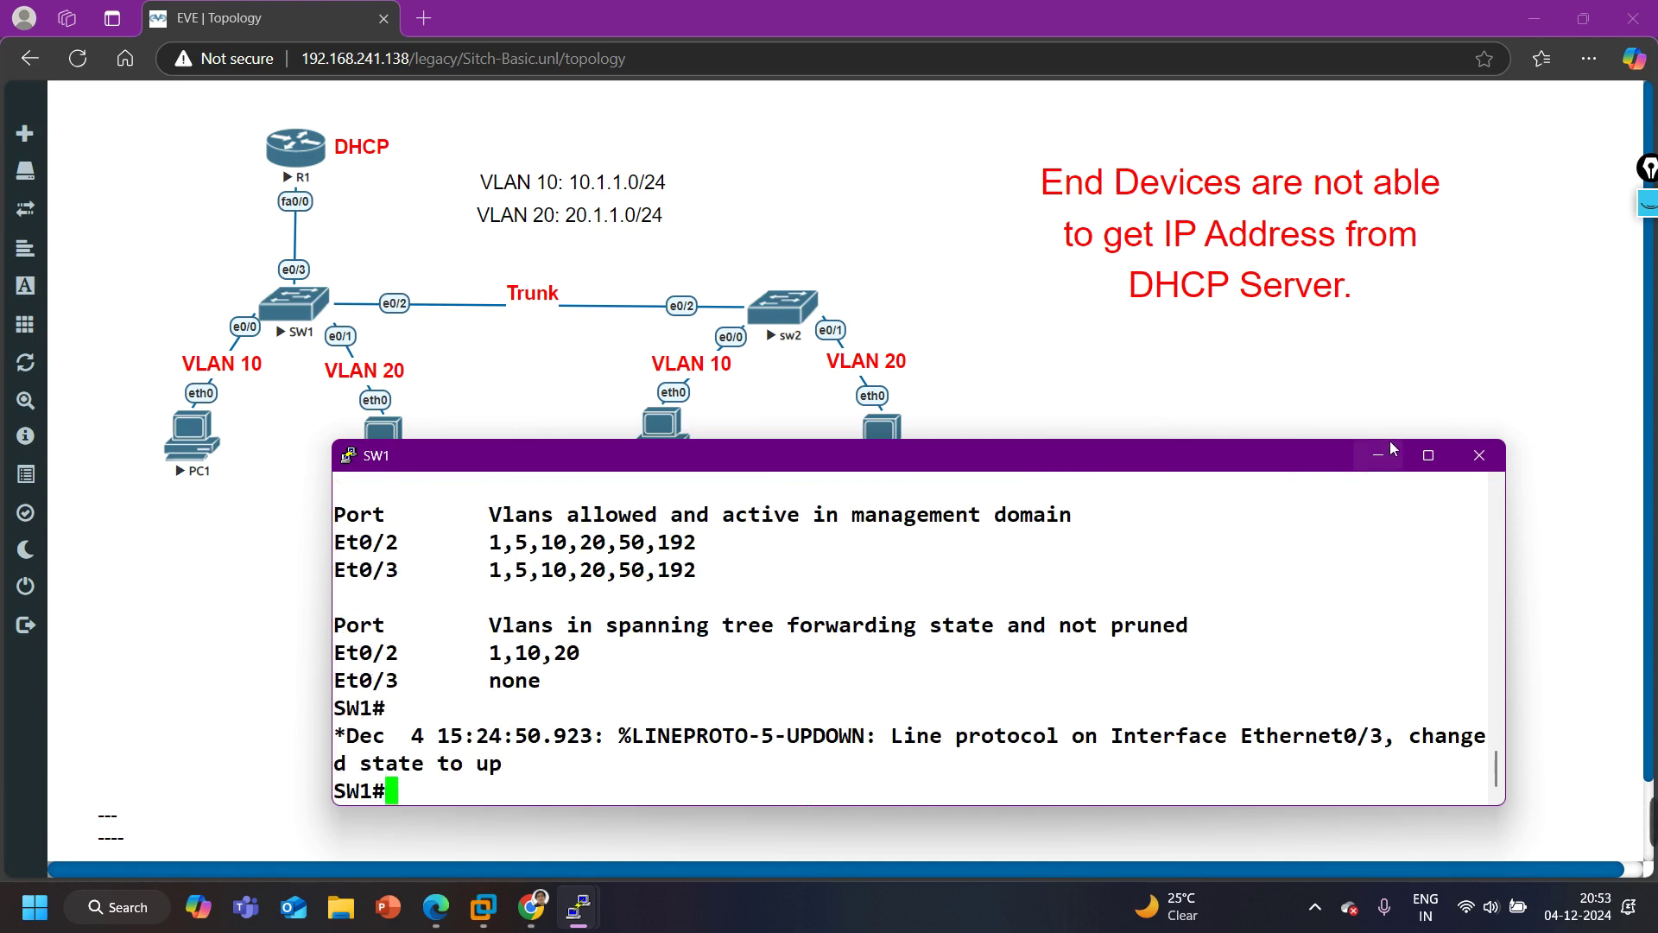
Minimize the SW1 console and restore the R1 console, with the PC1 console in front of it
{"action": "left_click", "coordinate": [1377, 461]}
{"action": "mouse_move", "coordinate": [578, 907]}
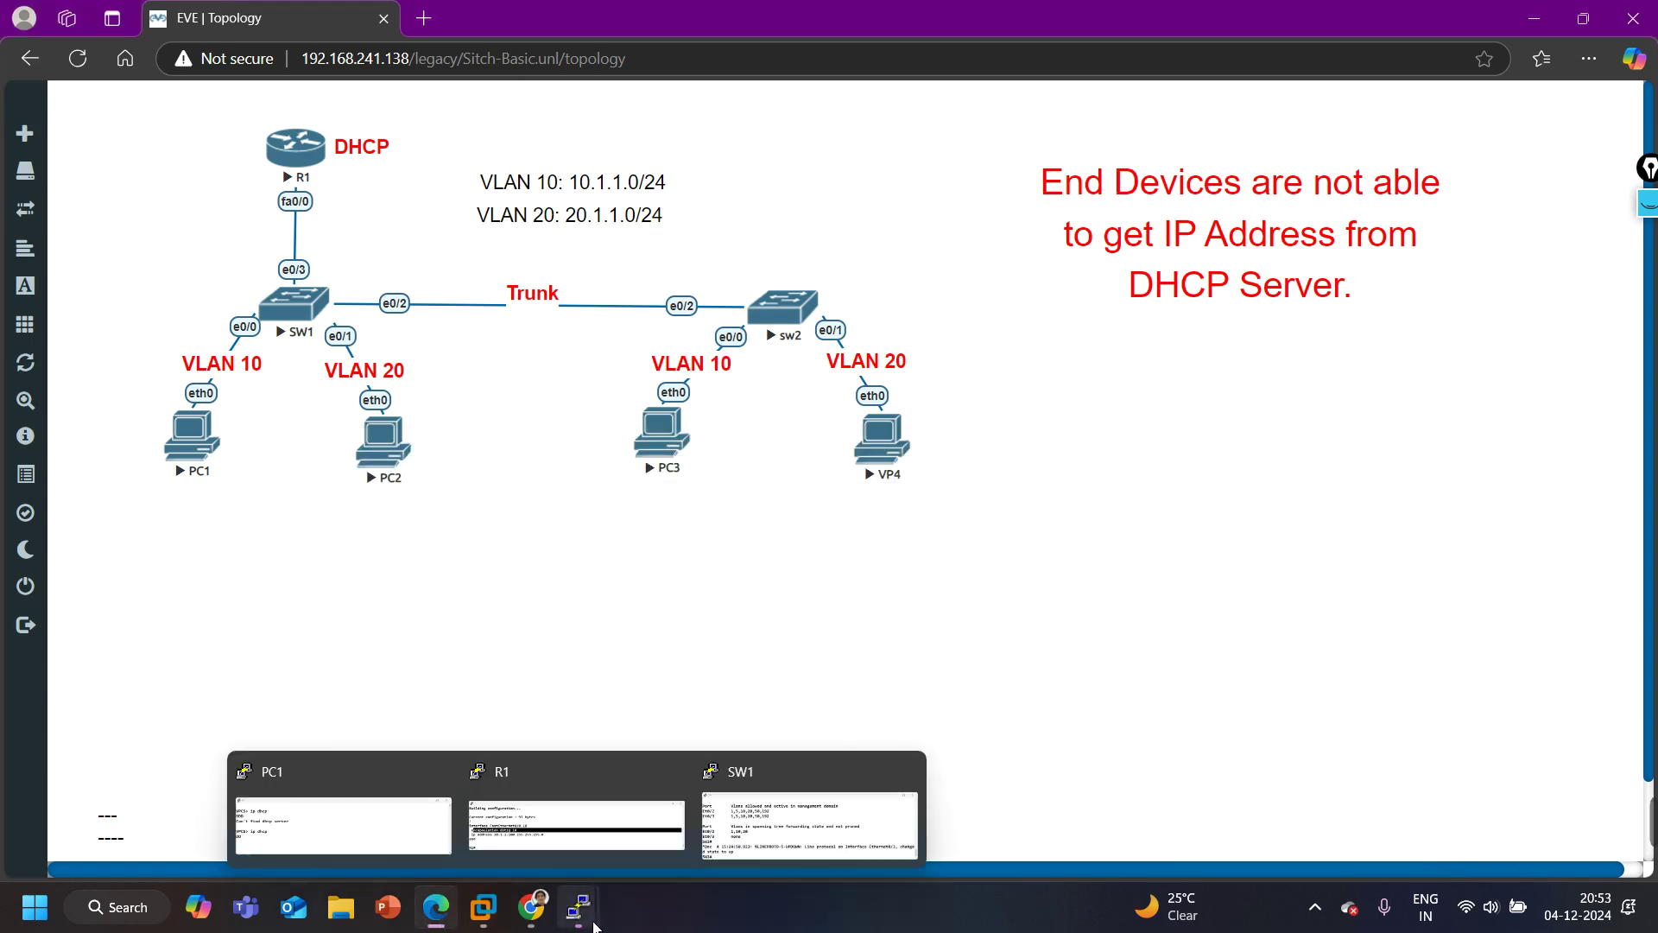
{"action": "left_click", "coordinate": [609, 831]}
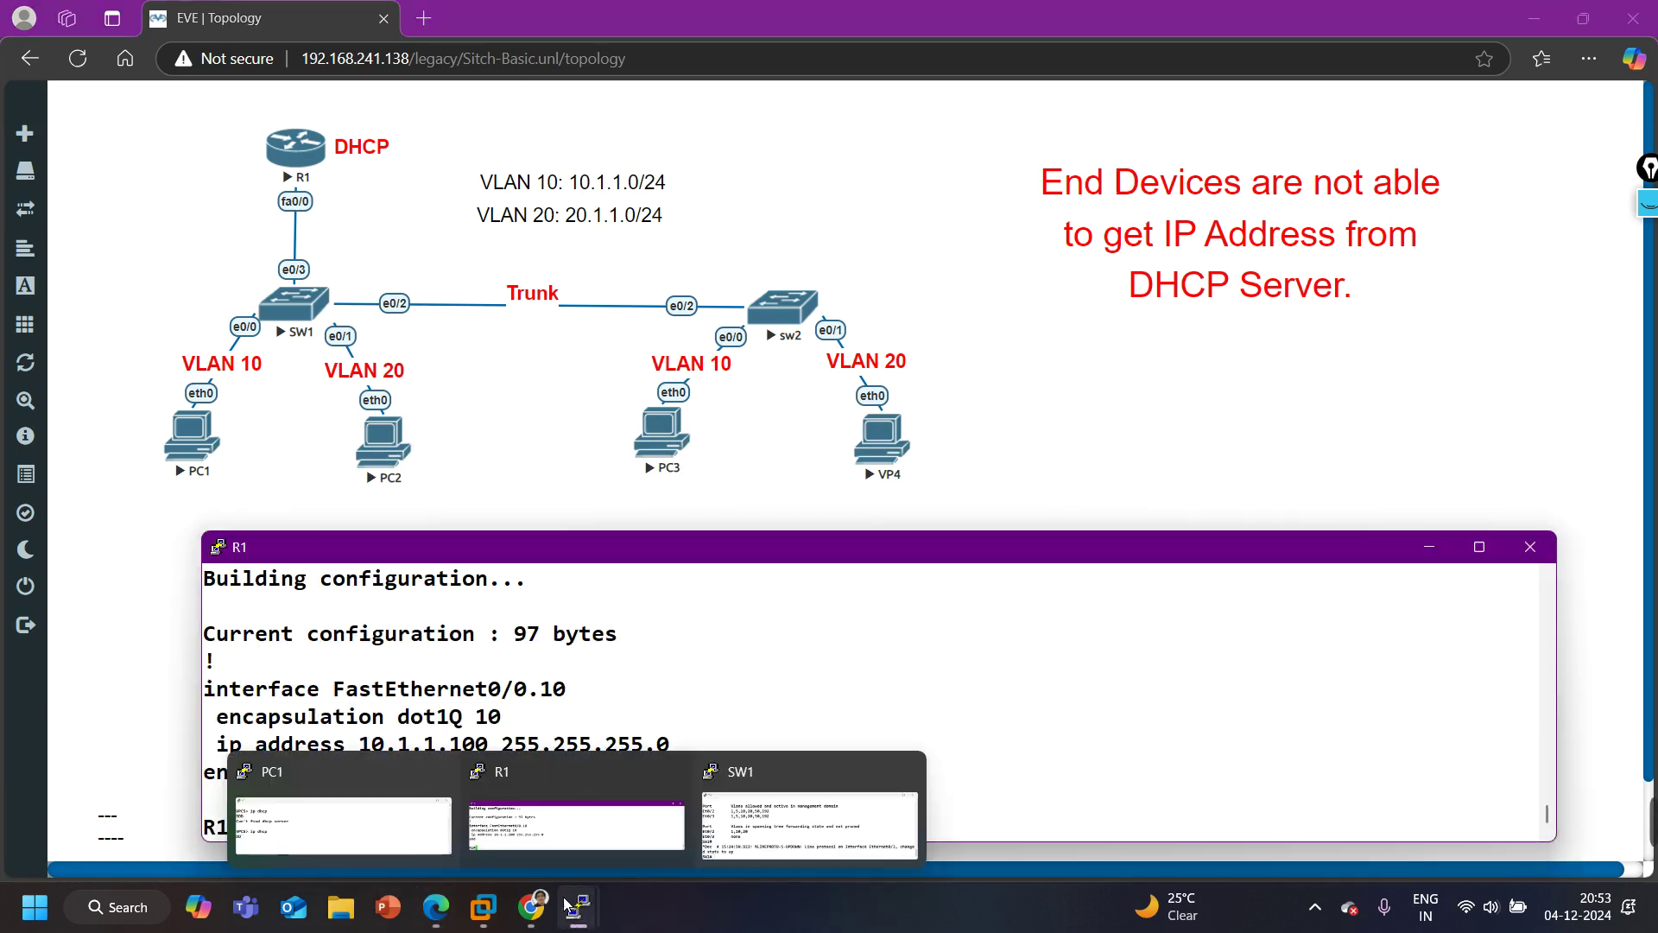
{"action": "left_click", "coordinate": [436, 855]}
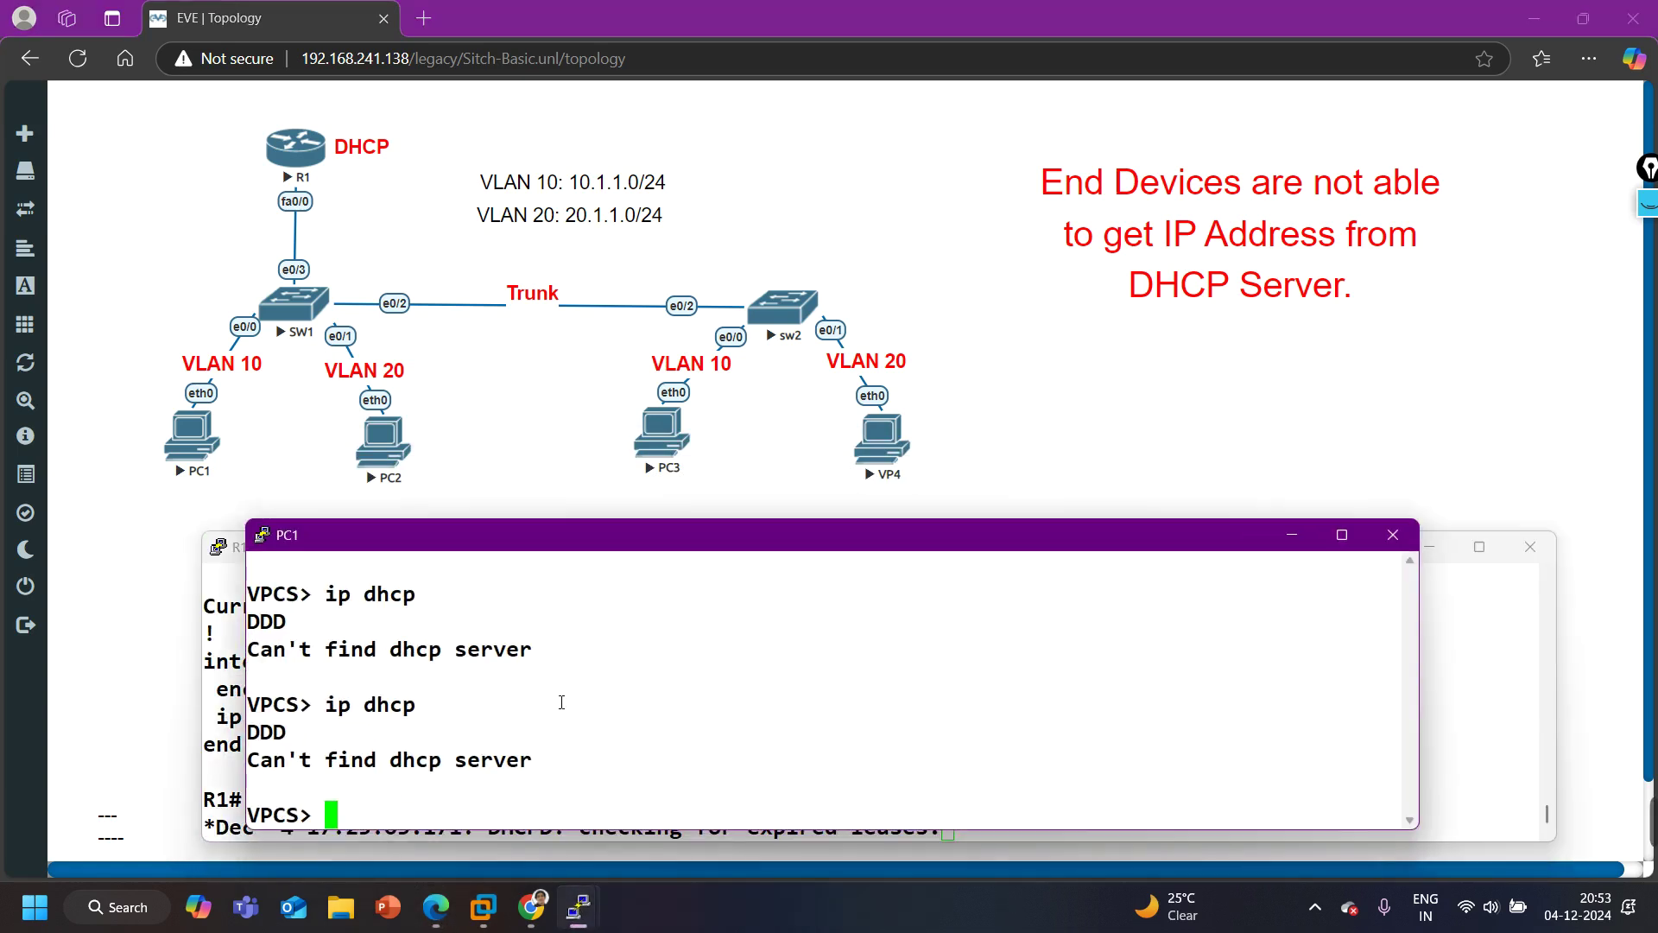
Rerun ip dhcp on PC1 and shift the PC1 console aside so the R1 console behind it is partly visible
{"action": "key", "text": "Up"}
{"action": "key", "text": "Return"}
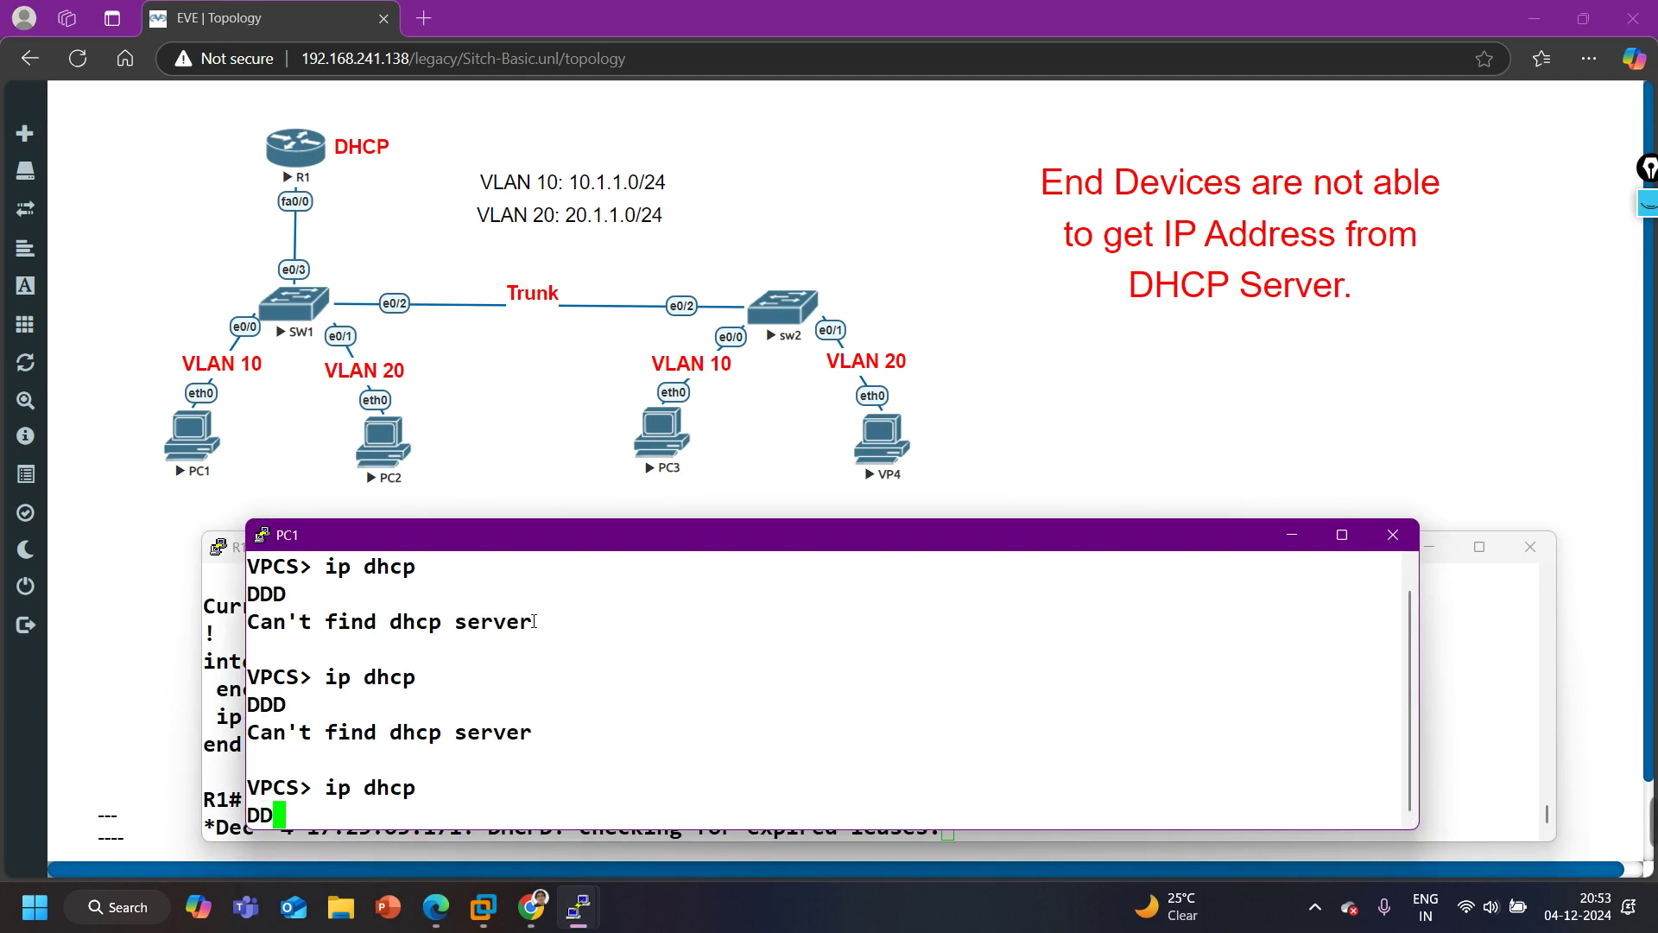
{"action": "left_click_drag", "start_coordinate": [541, 544], "coordinate": [775, 524]}
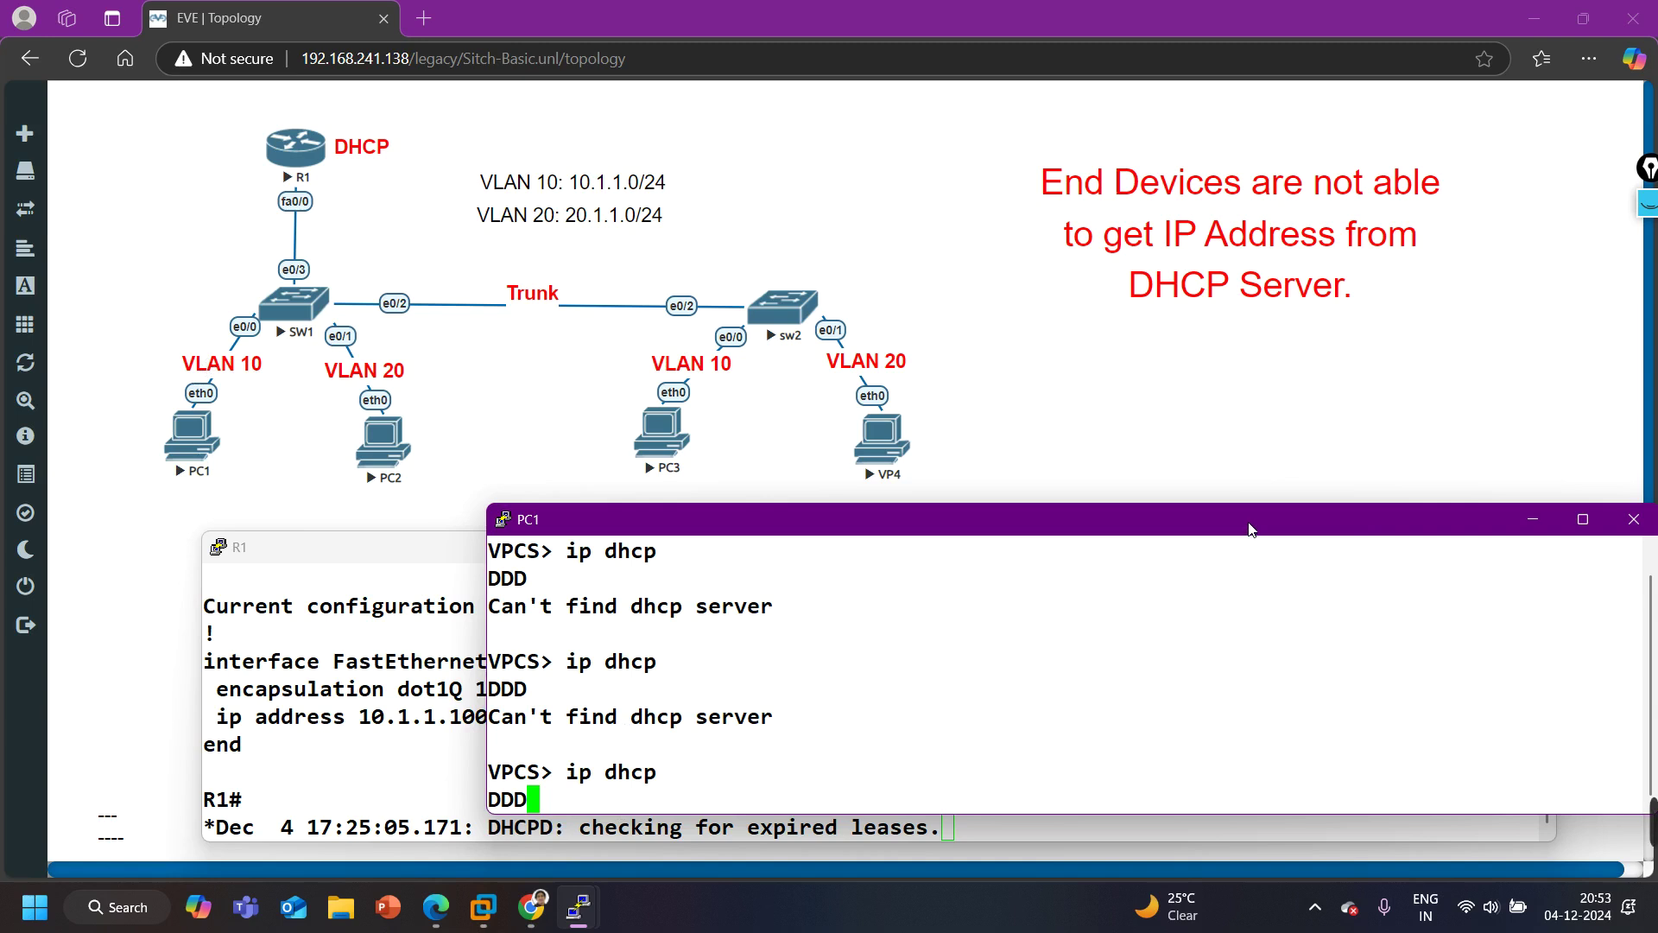
{"action": "left_click_drag", "start_coordinate": [1252, 530], "coordinate": [1149, 559]}
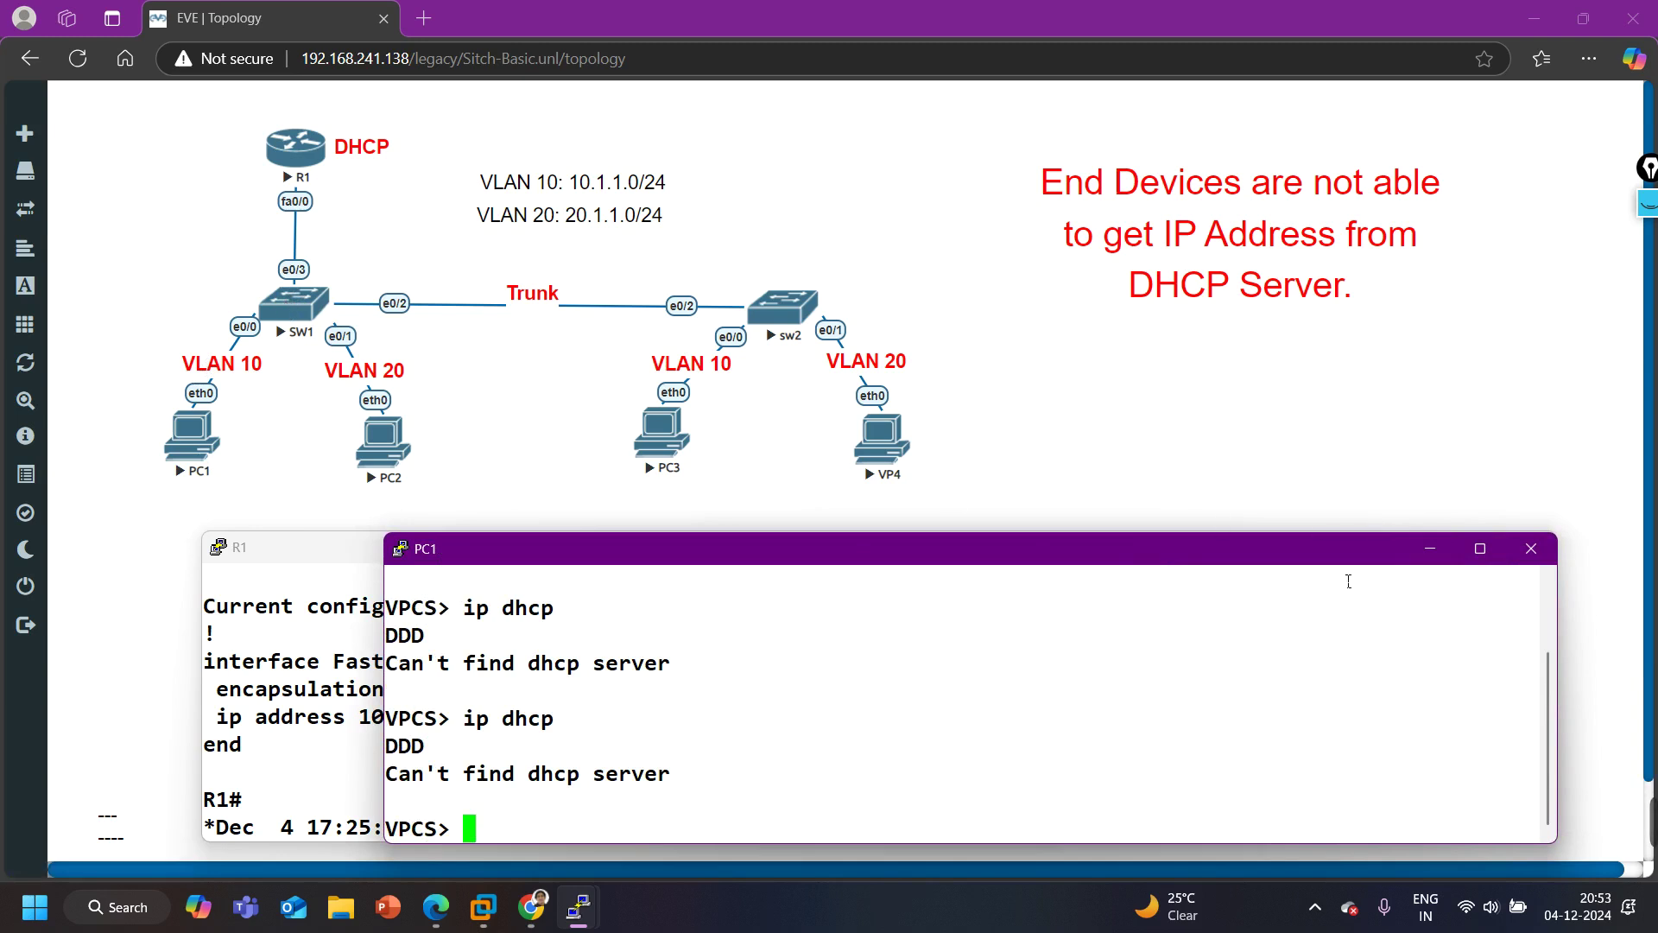
Highlight the DDD line of PC1's last DHCP attempt and minimize the PC1 console
{"action": "left_click", "coordinate": [372, 801]}
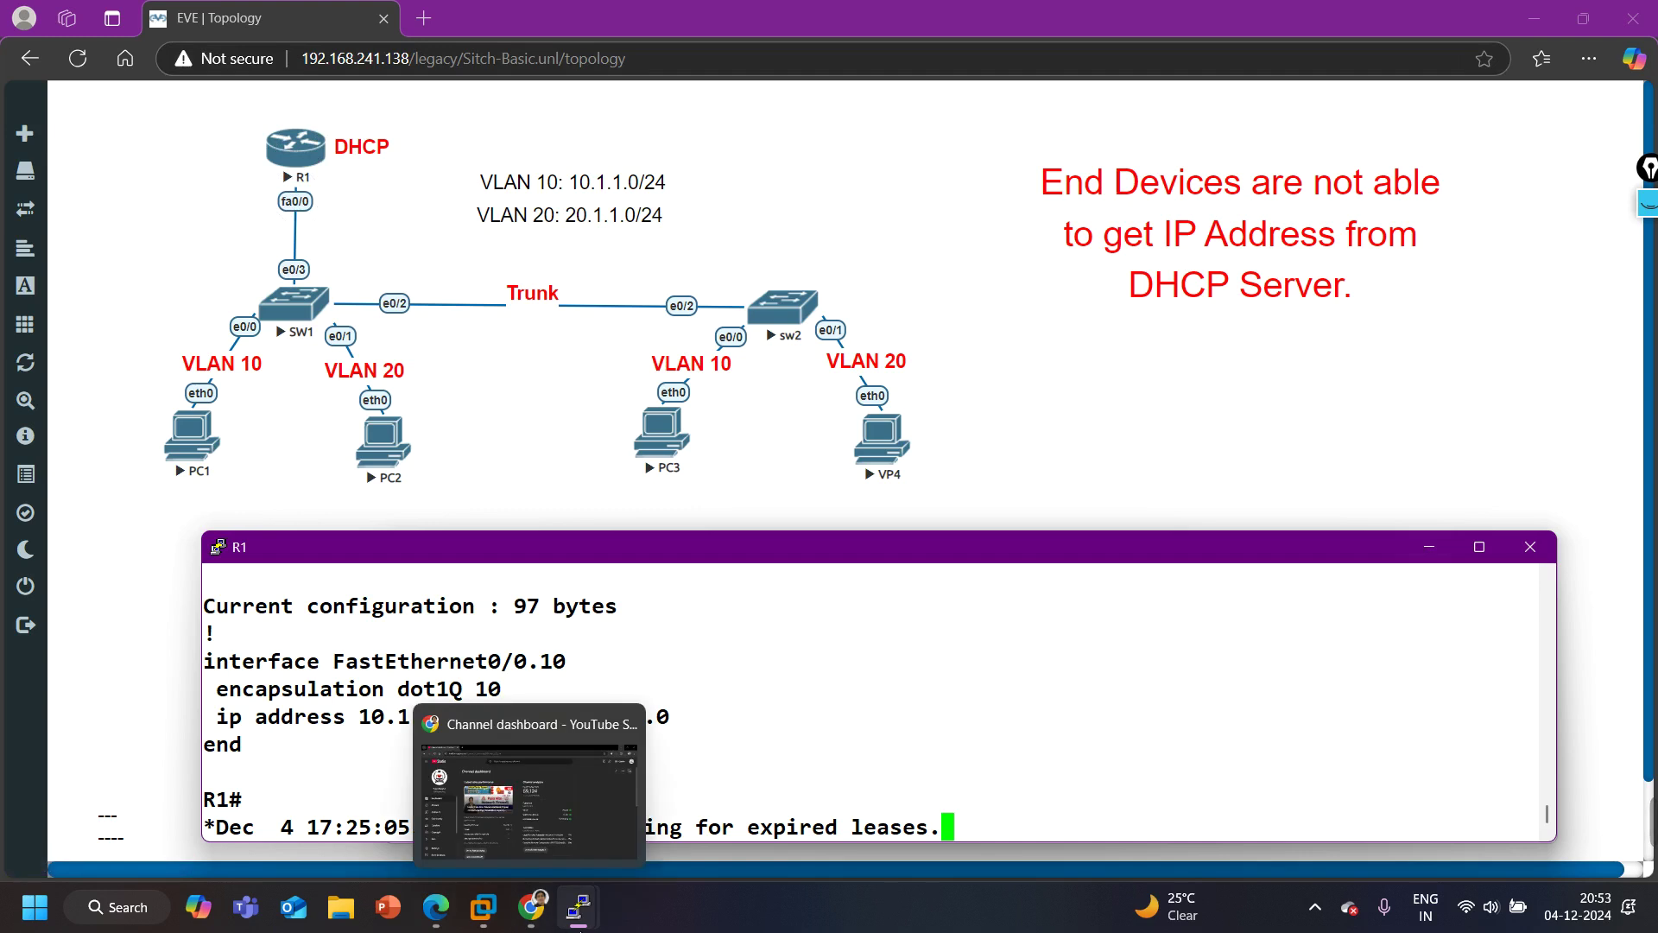
{"action": "mouse_move", "coordinate": [578, 907]}
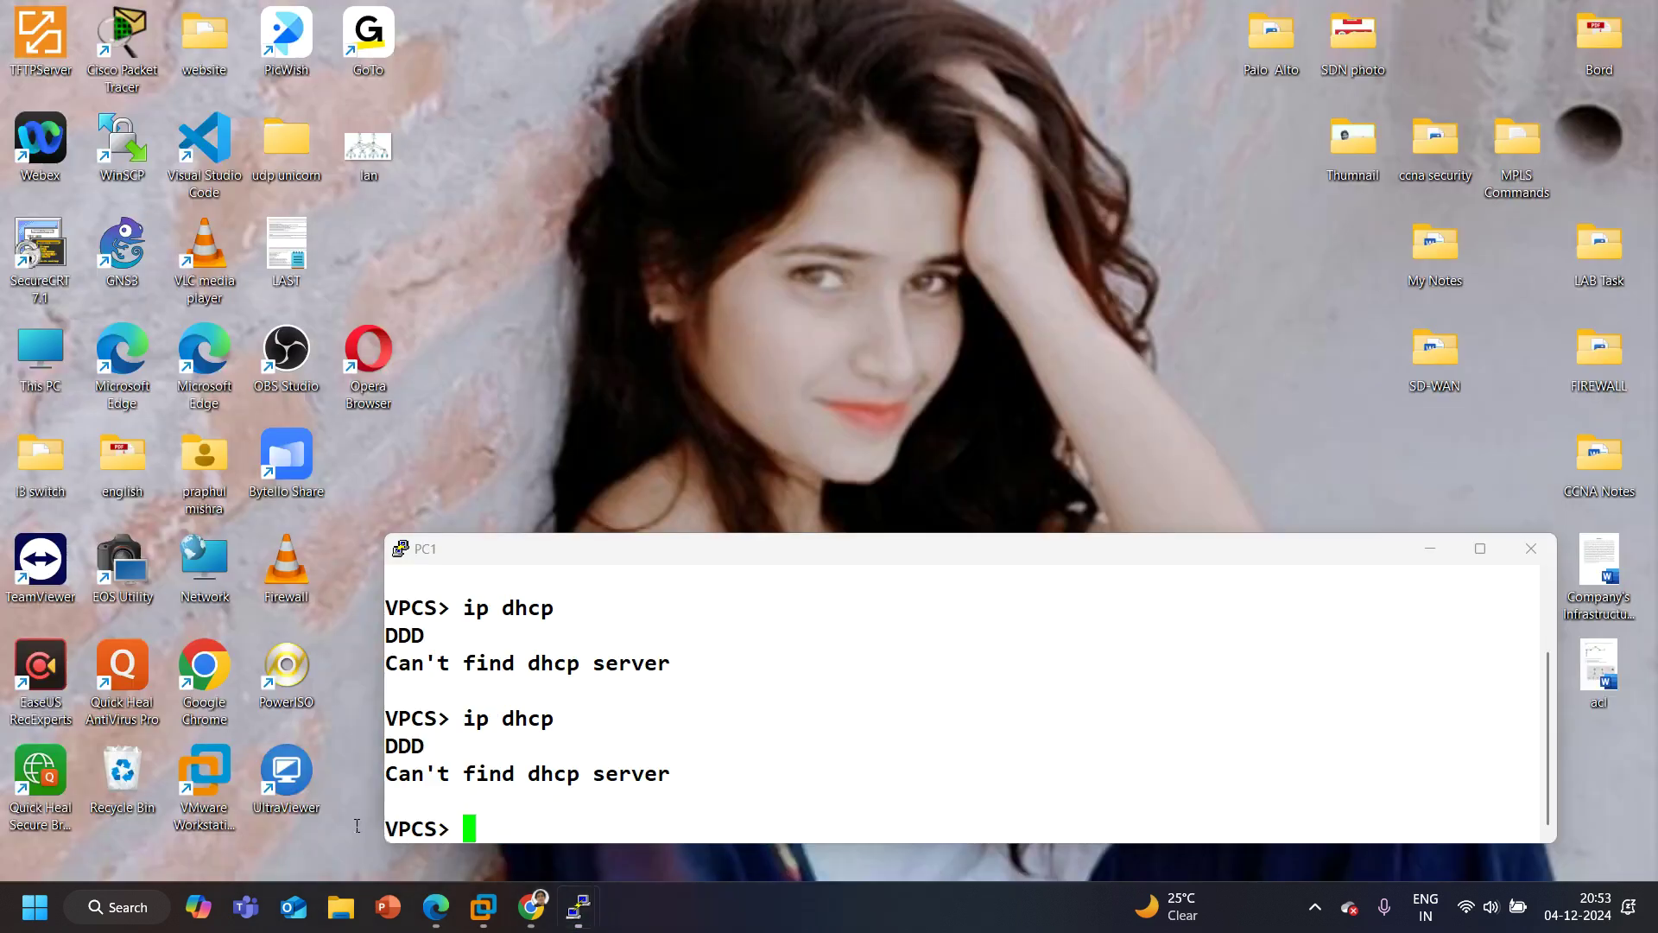
{"action": "left_click", "coordinate": [287, 829]}
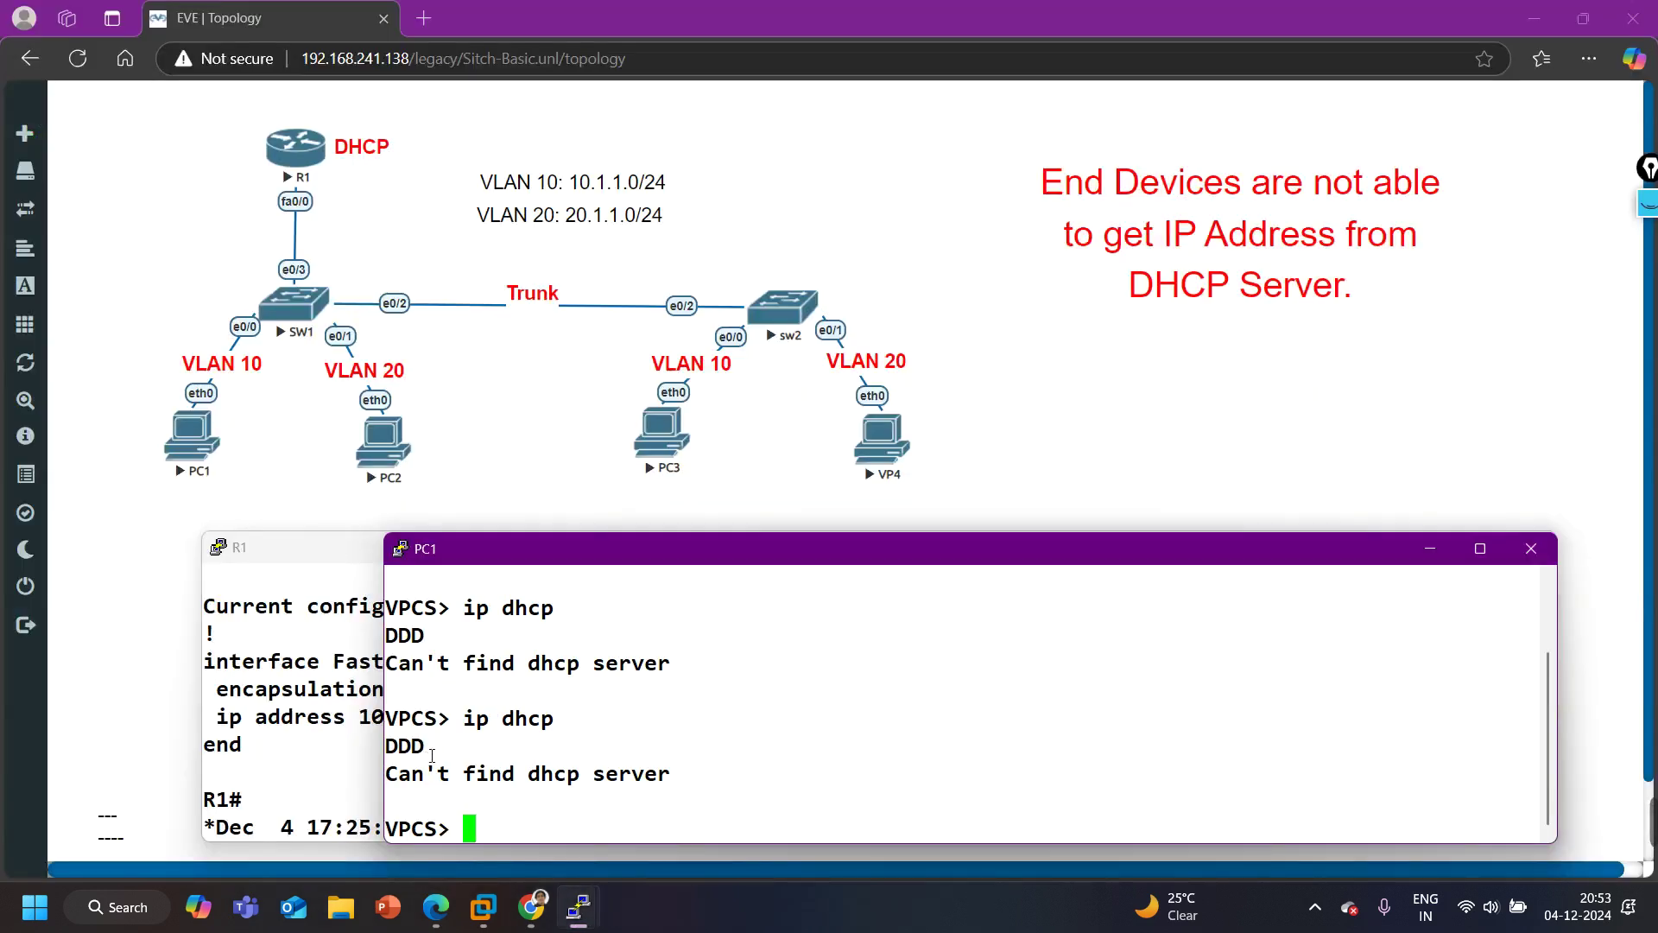
{"action": "left_click_drag", "start_coordinate": [432, 756], "coordinate": [393, 750]}
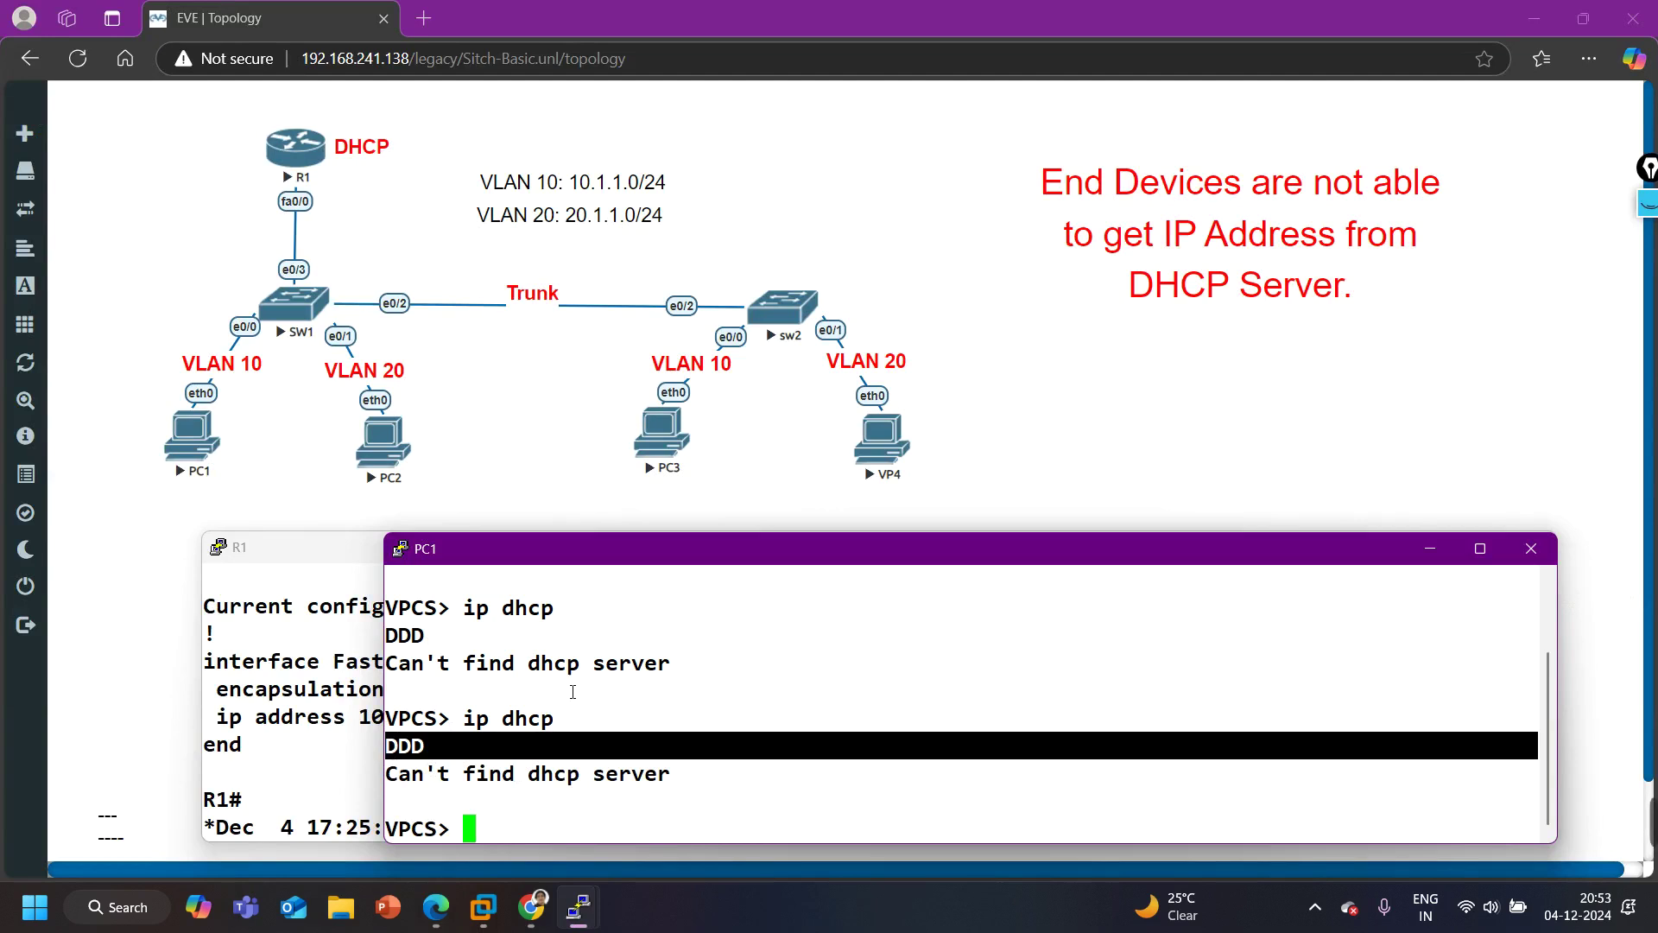
{"action": "left_click", "coordinate": [1431, 550]}
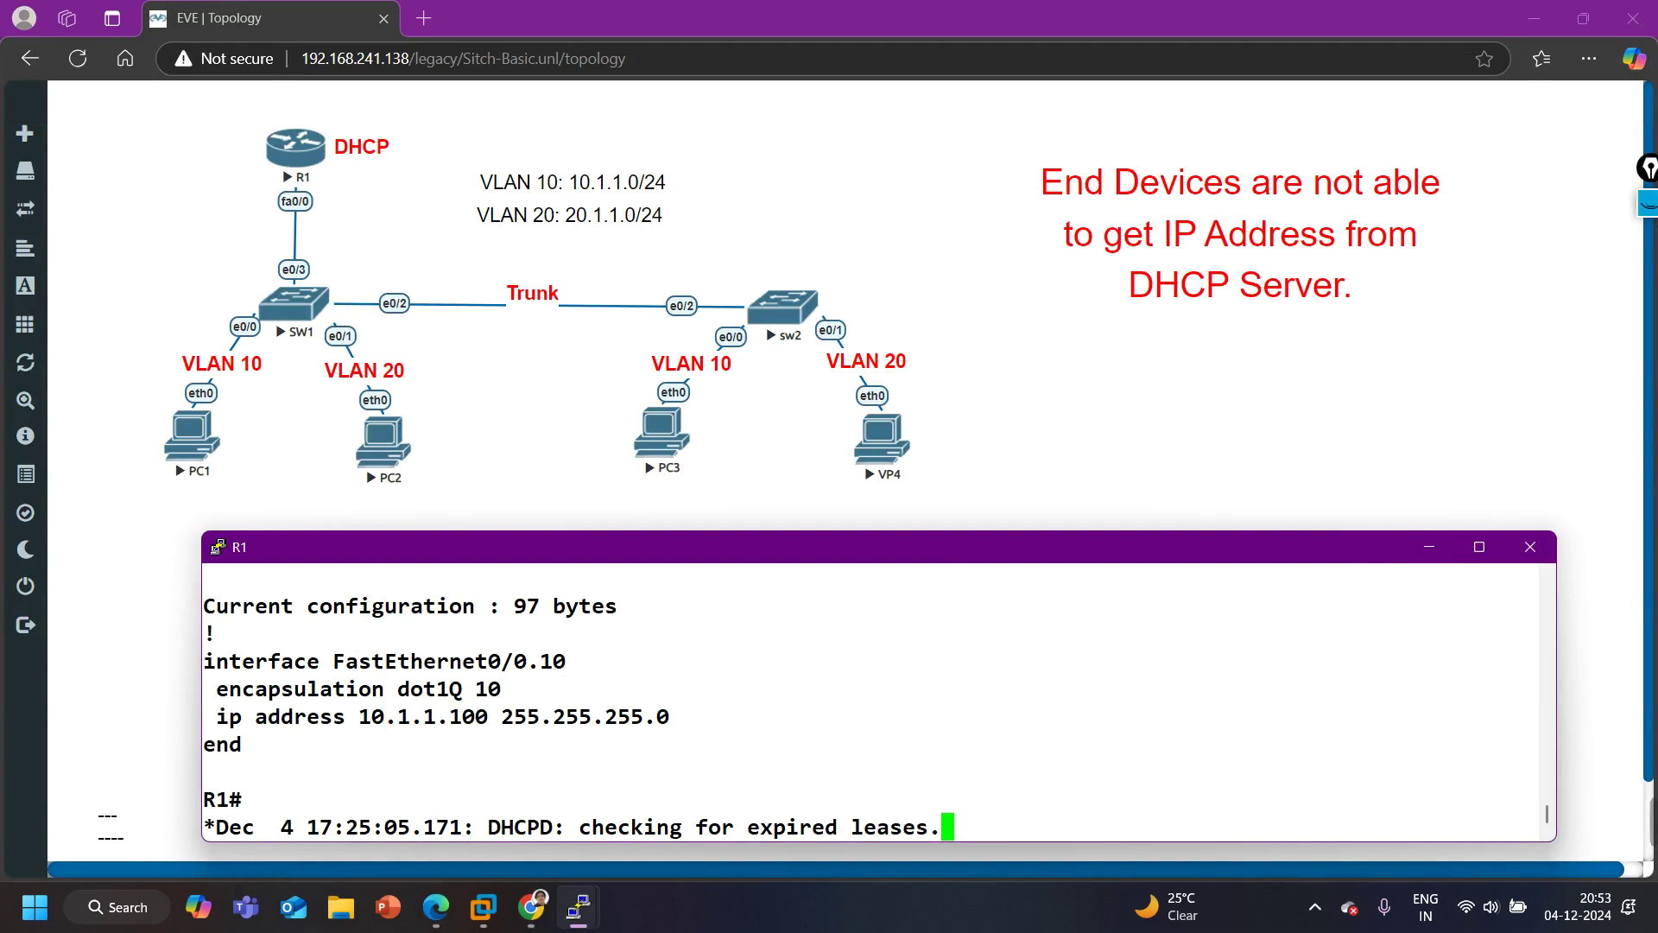
Annotate SW1's e0/3 link with an arrow and "Trunk", underline the VLAN 10 and VLAN 20 labels, and circle e0/0
{"action": "left_click", "coordinate": [1648, 203]}
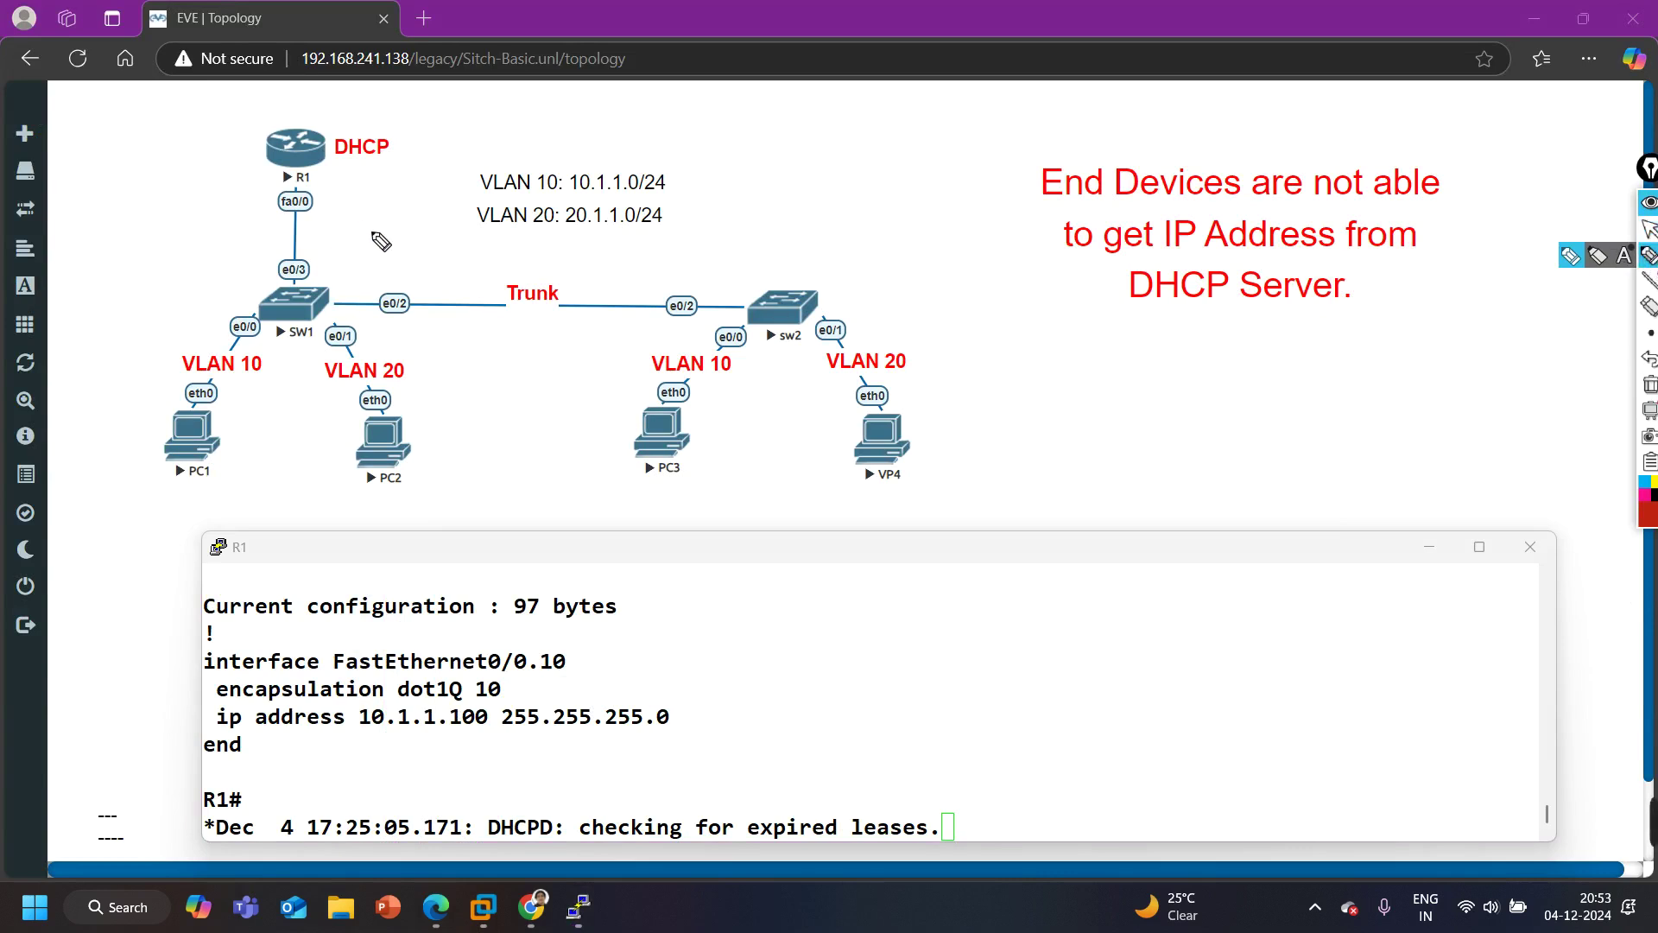
{"action": "mouse_move", "coordinate": [372, 254]}
{"action": "left_mouse_down"}
{"action": "mouse_move", "coordinate": [341, 267]}
{"action": "mouse_move", "coordinate": [409, 234]}
{"action": "left_mouse_up"}
{"action": "left_click_drag", "start_coordinate": [396, 238], "coordinate": [400, 264]}
{"action": "mouse_move", "coordinate": [423, 259]}
{"action": "left_mouse_down"}
{"action": "mouse_move", "coordinate": [442, 243]}
{"action": "mouse_move", "coordinate": [501, 258]}
{"action": "left_mouse_up"}
{"action": "mouse_move", "coordinate": [514, 228]}
{"action": "left_mouse_down"}
{"action": "mouse_move", "coordinate": [516, 258]}
{"action": "mouse_move", "coordinate": [540, 258]}
{"action": "left_mouse_up"}
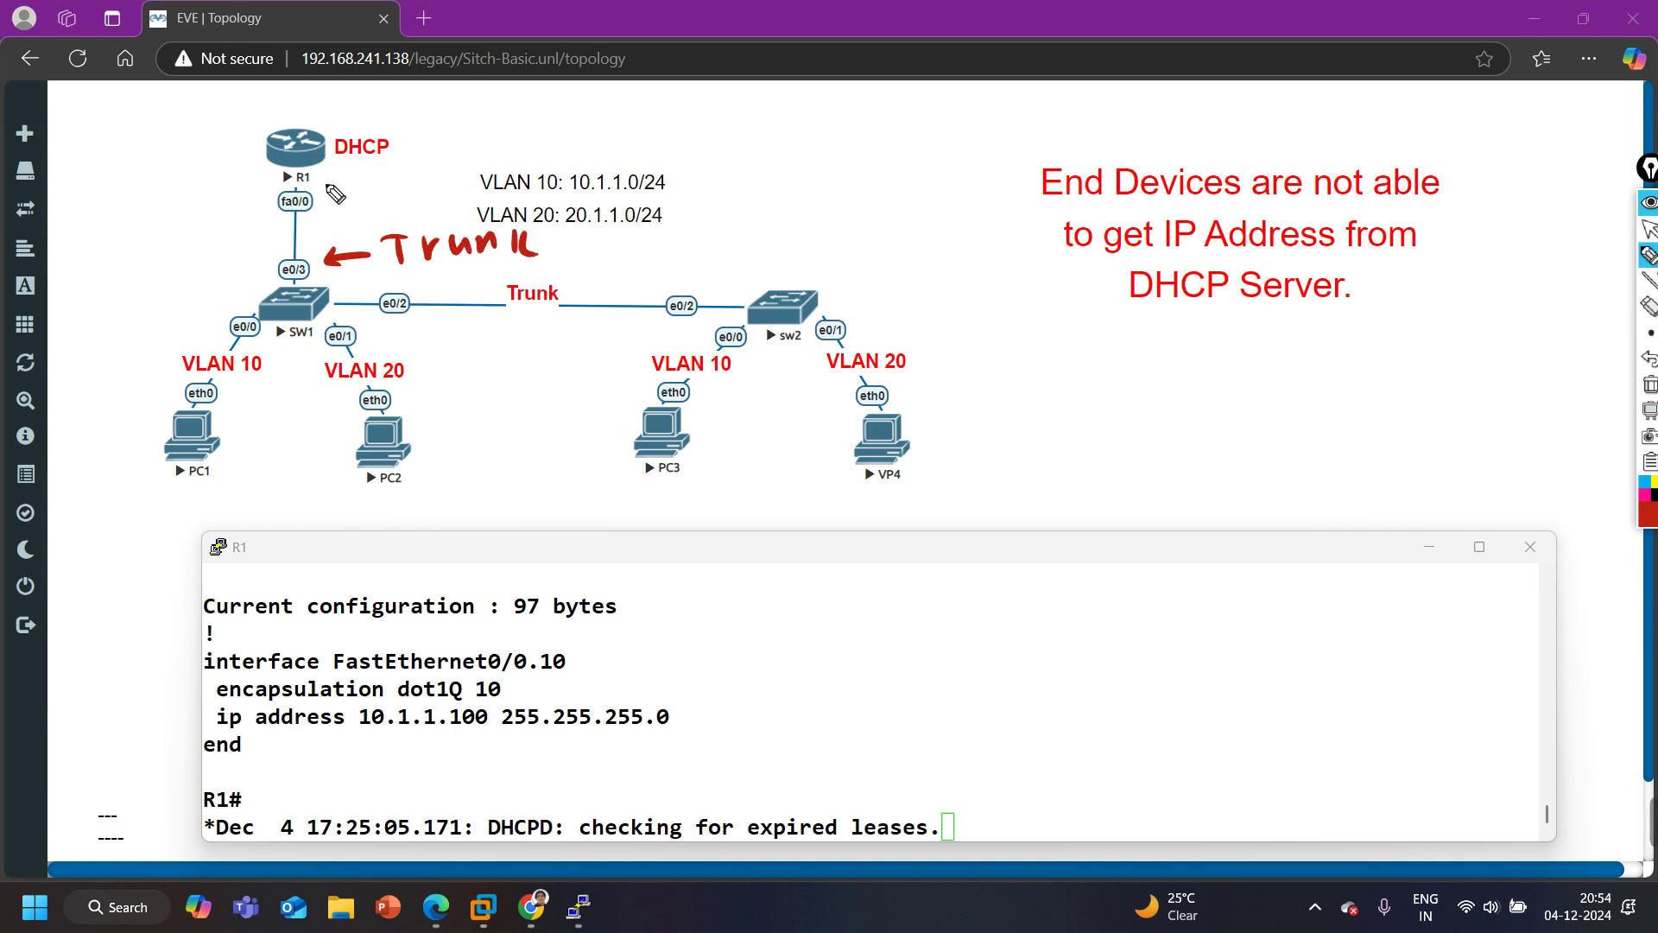
{"action": "mouse_move", "coordinate": [482, 194]}
{"action": "left_mouse_down"}
{"action": "mouse_move", "coordinate": [528, 201]}
{"action": "mouse_move", "coordinate": [552, 227]}
{"action": "left_mouse_up"}
{"action": "mouse_move", "coordinate": [242, 302]}
{"action": "left_mouse_down"}
{"action": "mouse_move", "coordinate": [217, 341]}
{"action": "mouse_move", "coordinate": [263, 347]}
{"action": "mouse_move", "coordinate": [247, 311]}
{"action": "left_mouse_up"}
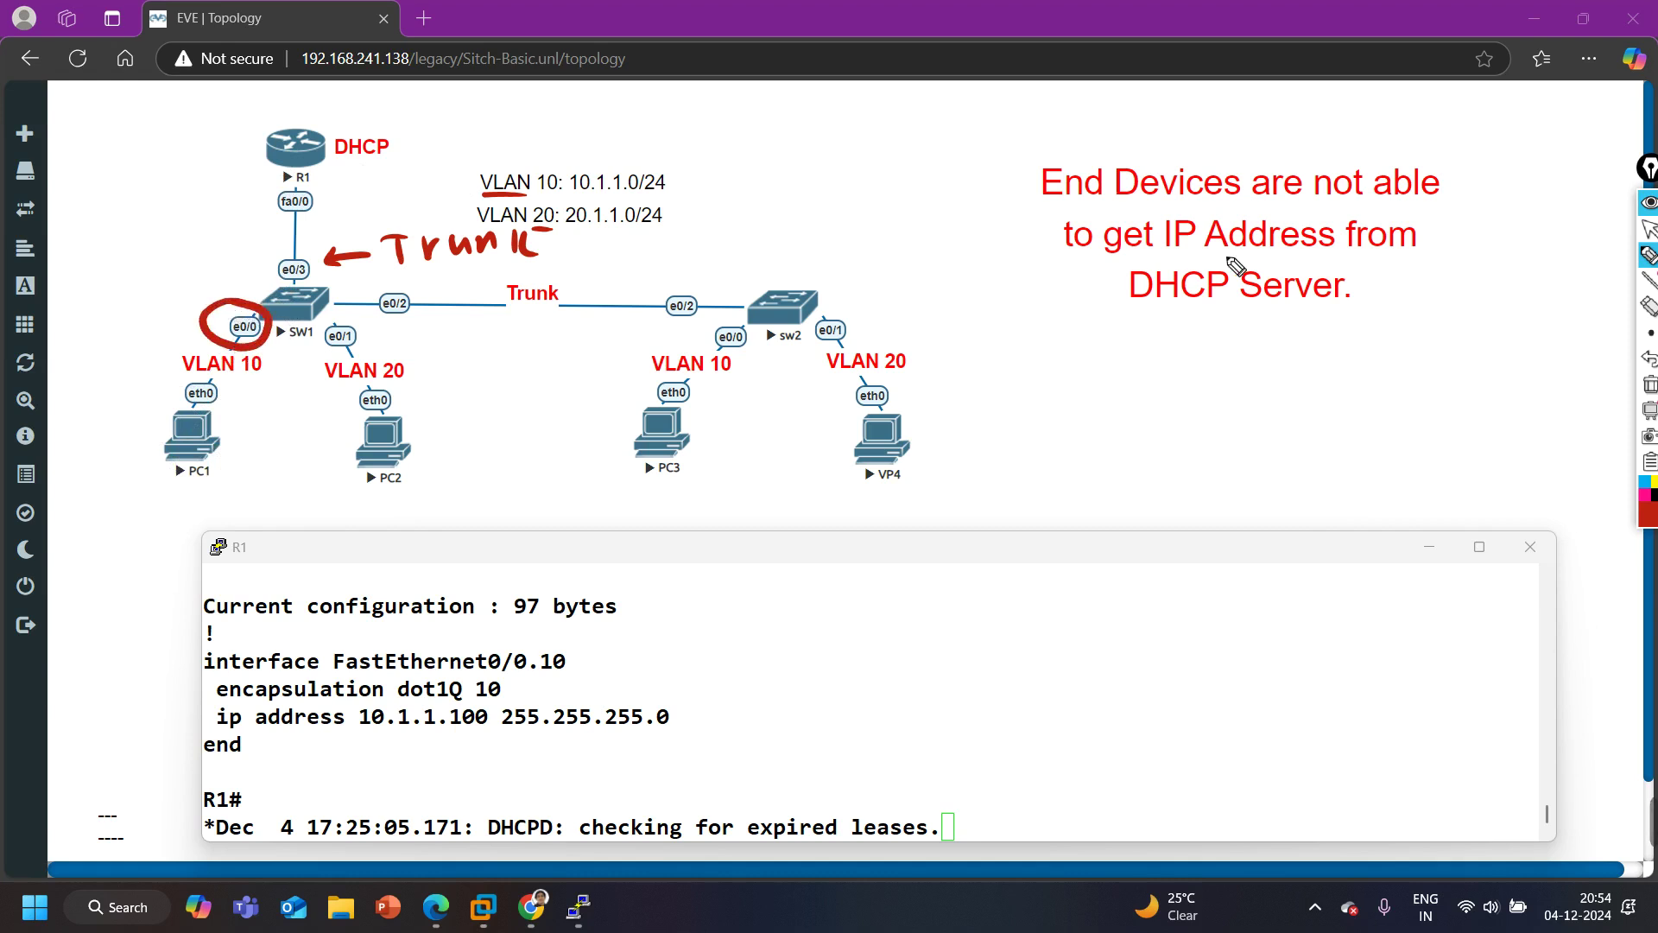
Restore the SW1 console and run show vlan br to list the VLANs and their ports
{"action": "left_click", "coordinate": [1648, 229]}
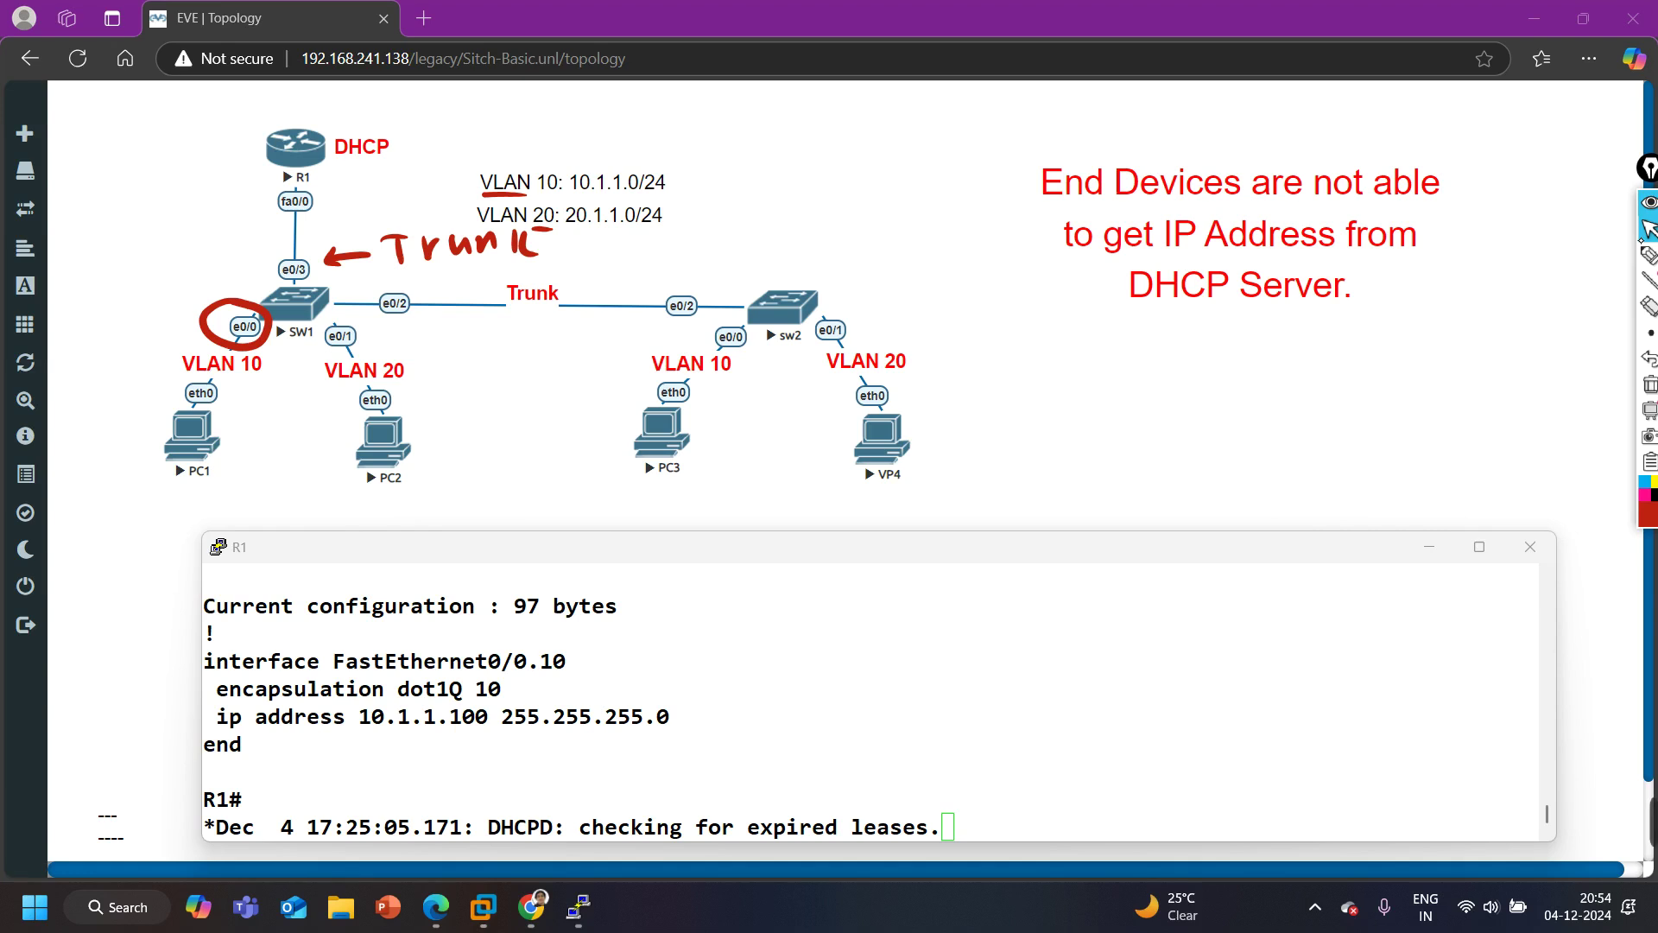
{"action": "mouse_move", "coordinate": [584, 922]}
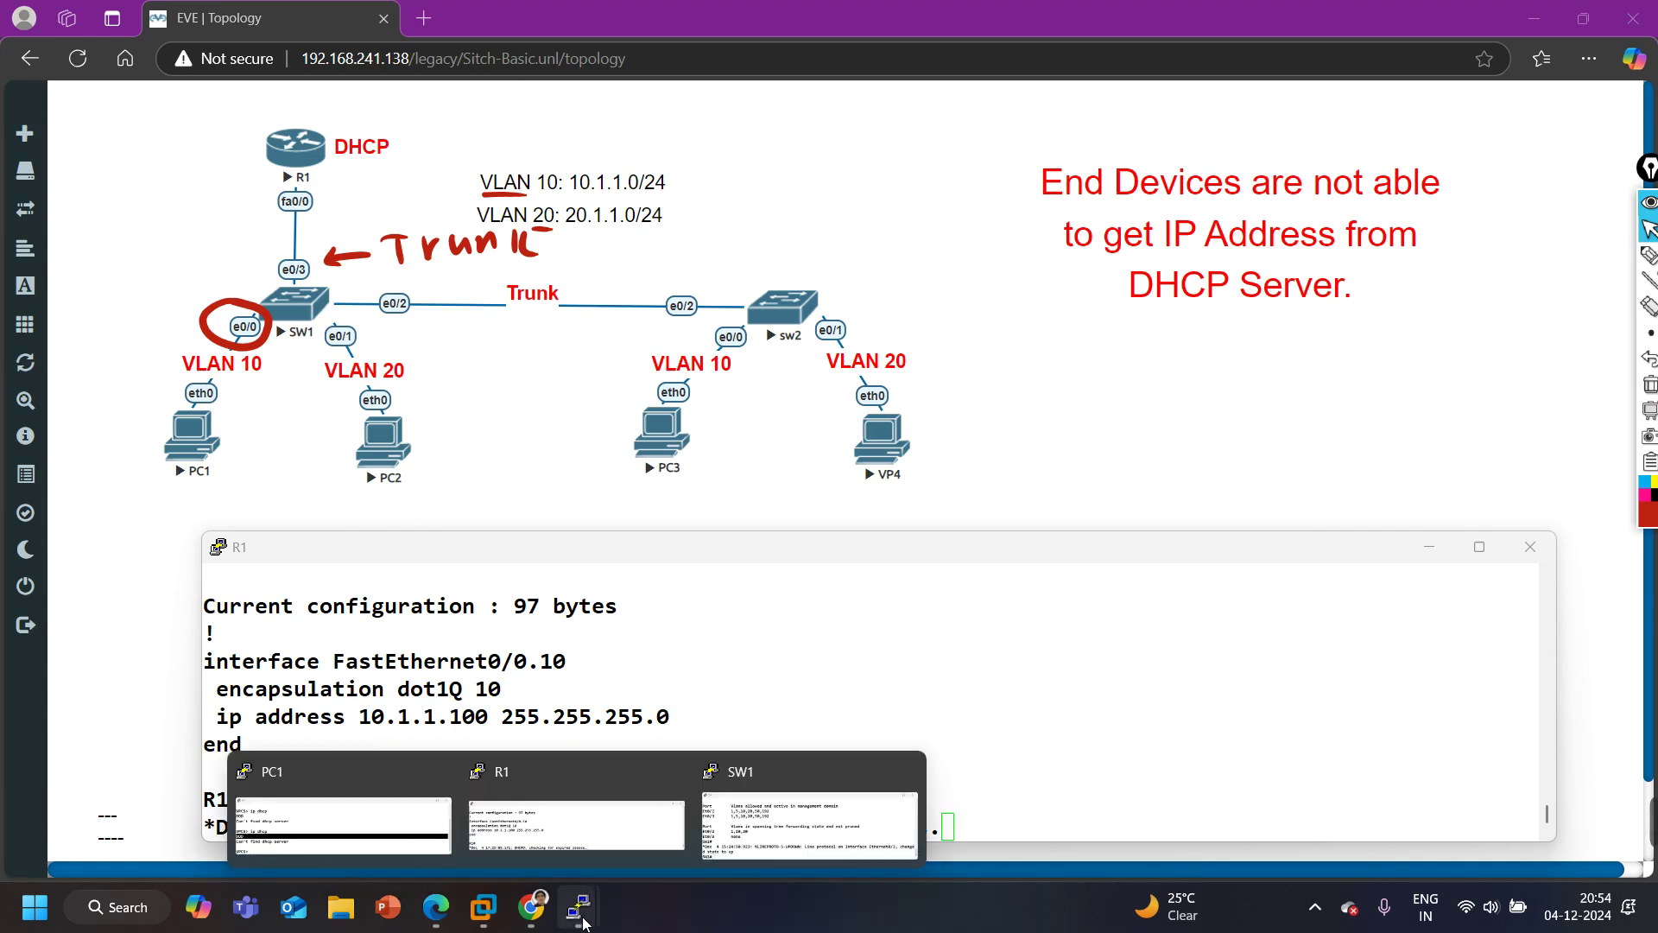
{"action": "left_click", "coordinate": [753, 769]}
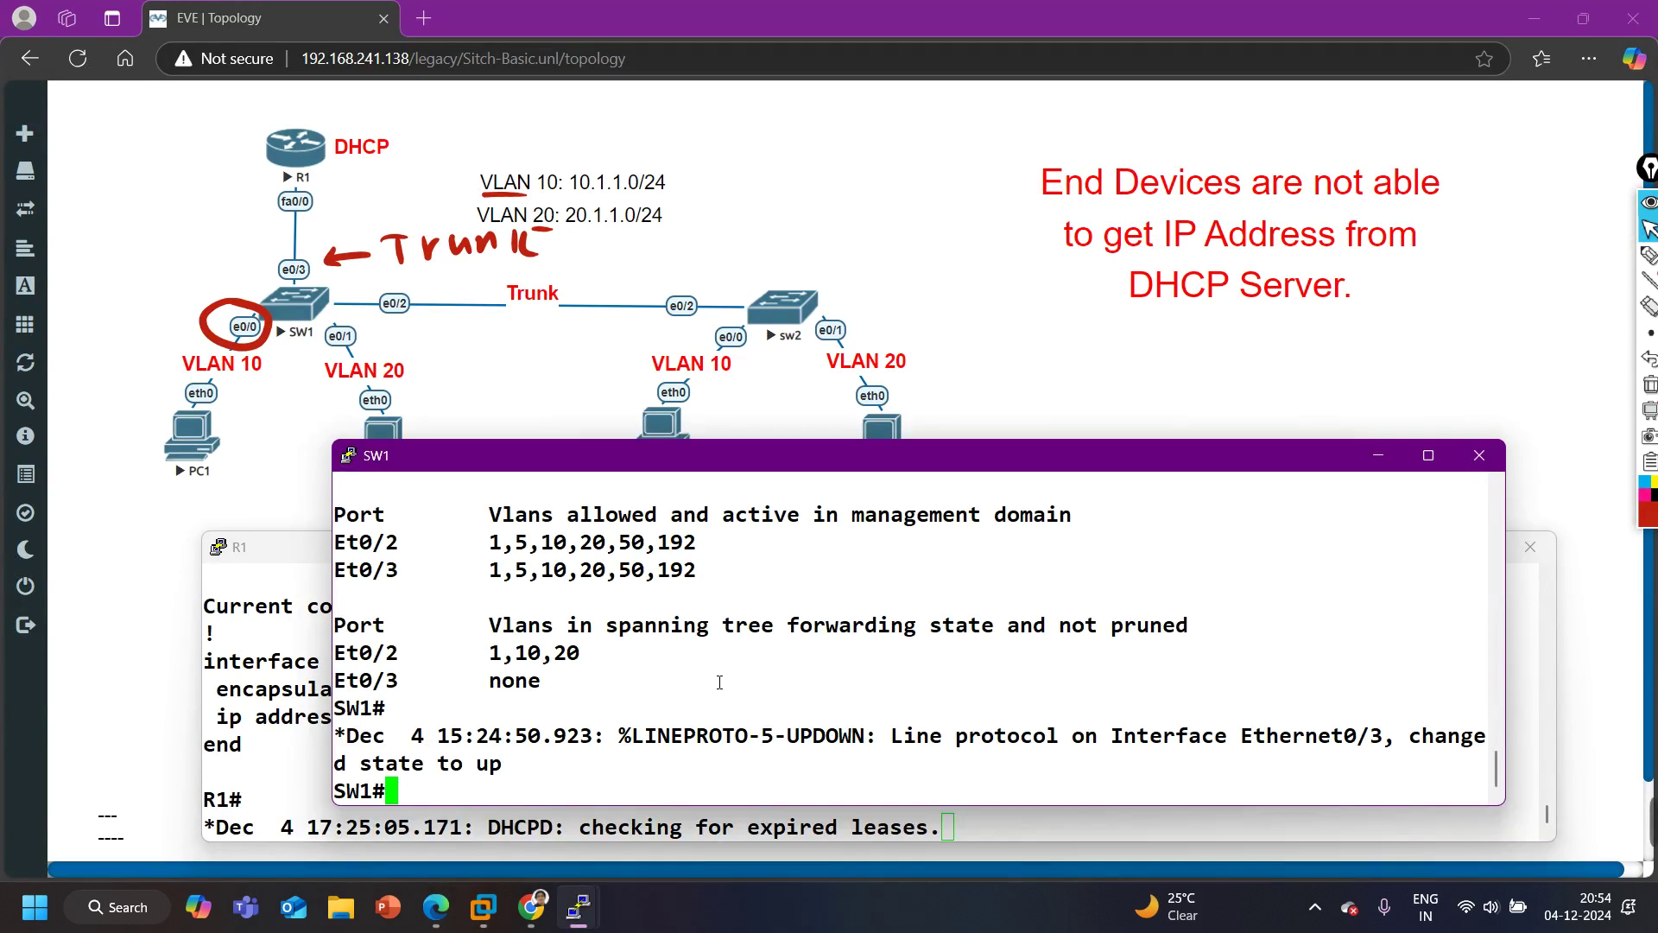
{"action": "type", "text": "sh"}
{"action": "key", "text": "Tab"}
{"action": "type", "text": "vl"}
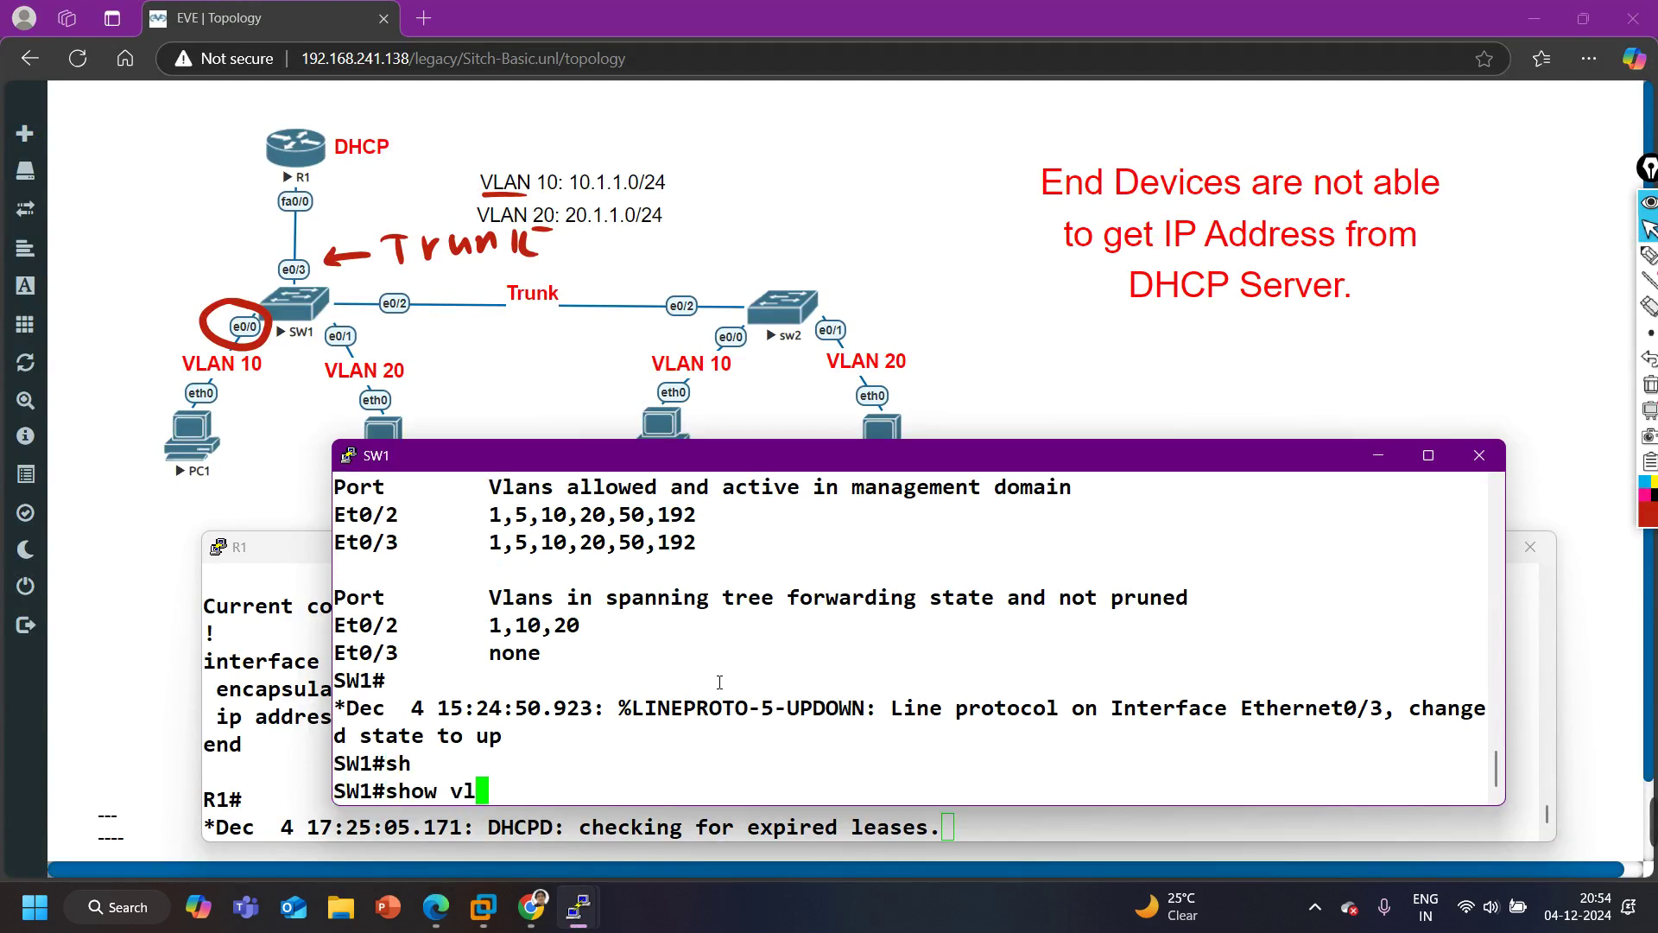
{"action": "key", "text": "Tab"}
{"action": "type", "text": "br"}
{"action": "key", "text": "Return"}
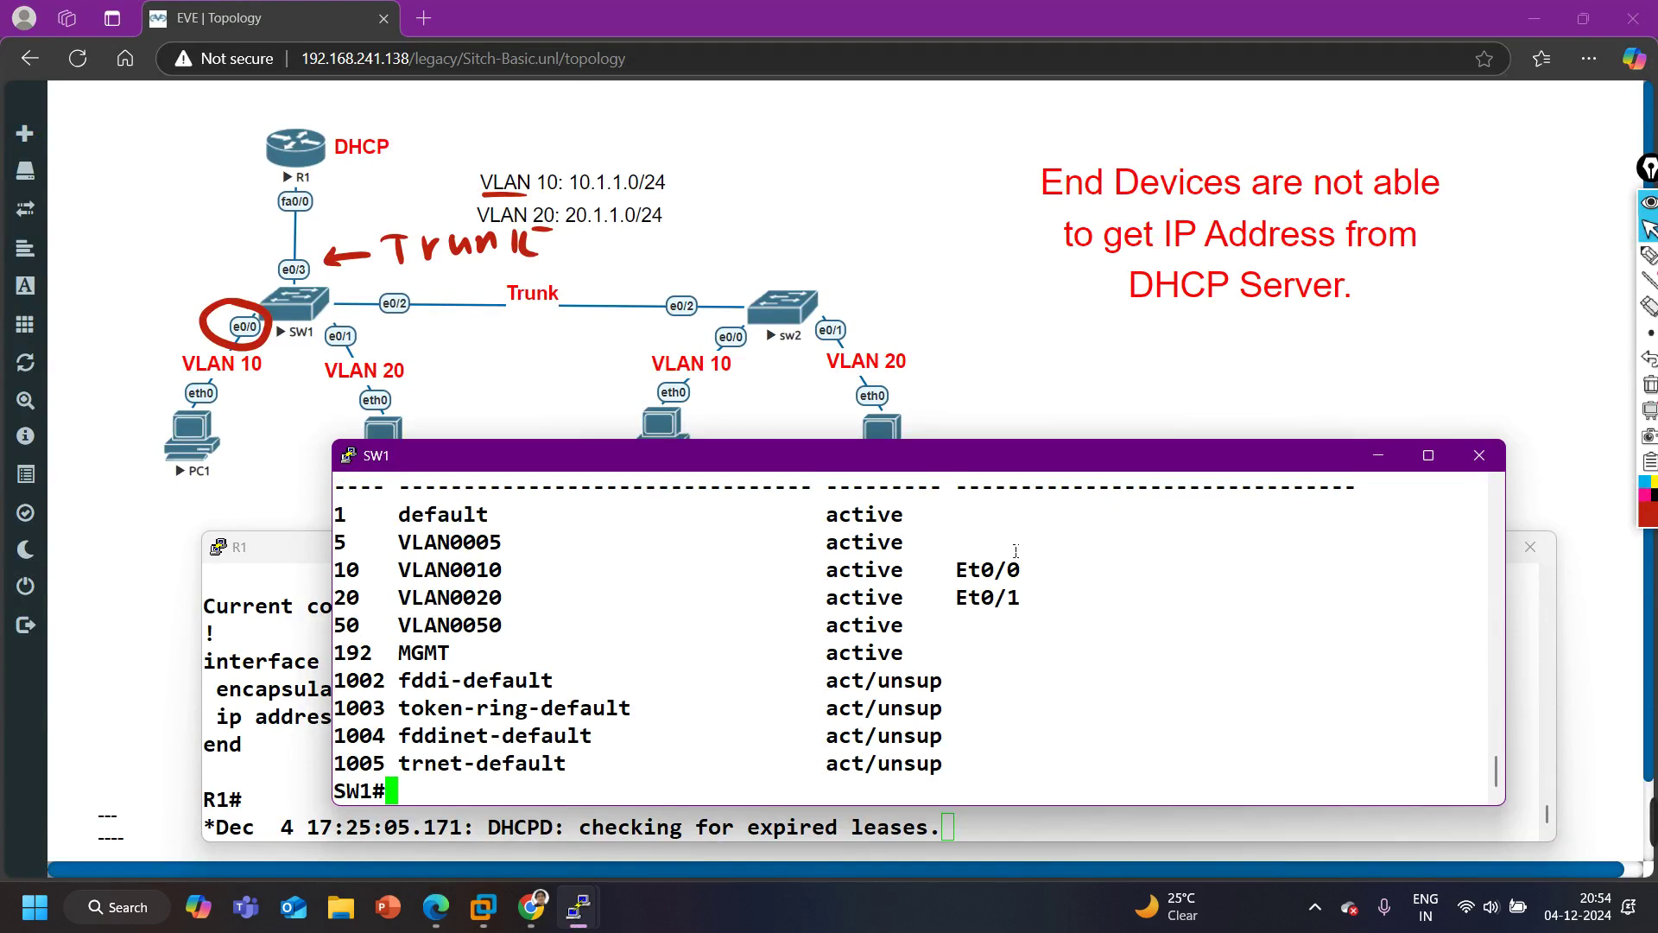
Examine the port assignments of VLAN 10 and VLAN 20 in the output and minimize the SW1 console
{"action": "left_click_drag", "start_coordinate": [1044, 580], "coordinate": [354, 568]}
{"action": "left_click_drag", "start_coordinate": [1029, 604], "coordinate": [1024, 570]}
{"action": "left_click", "coordinate": [1378, 455]}
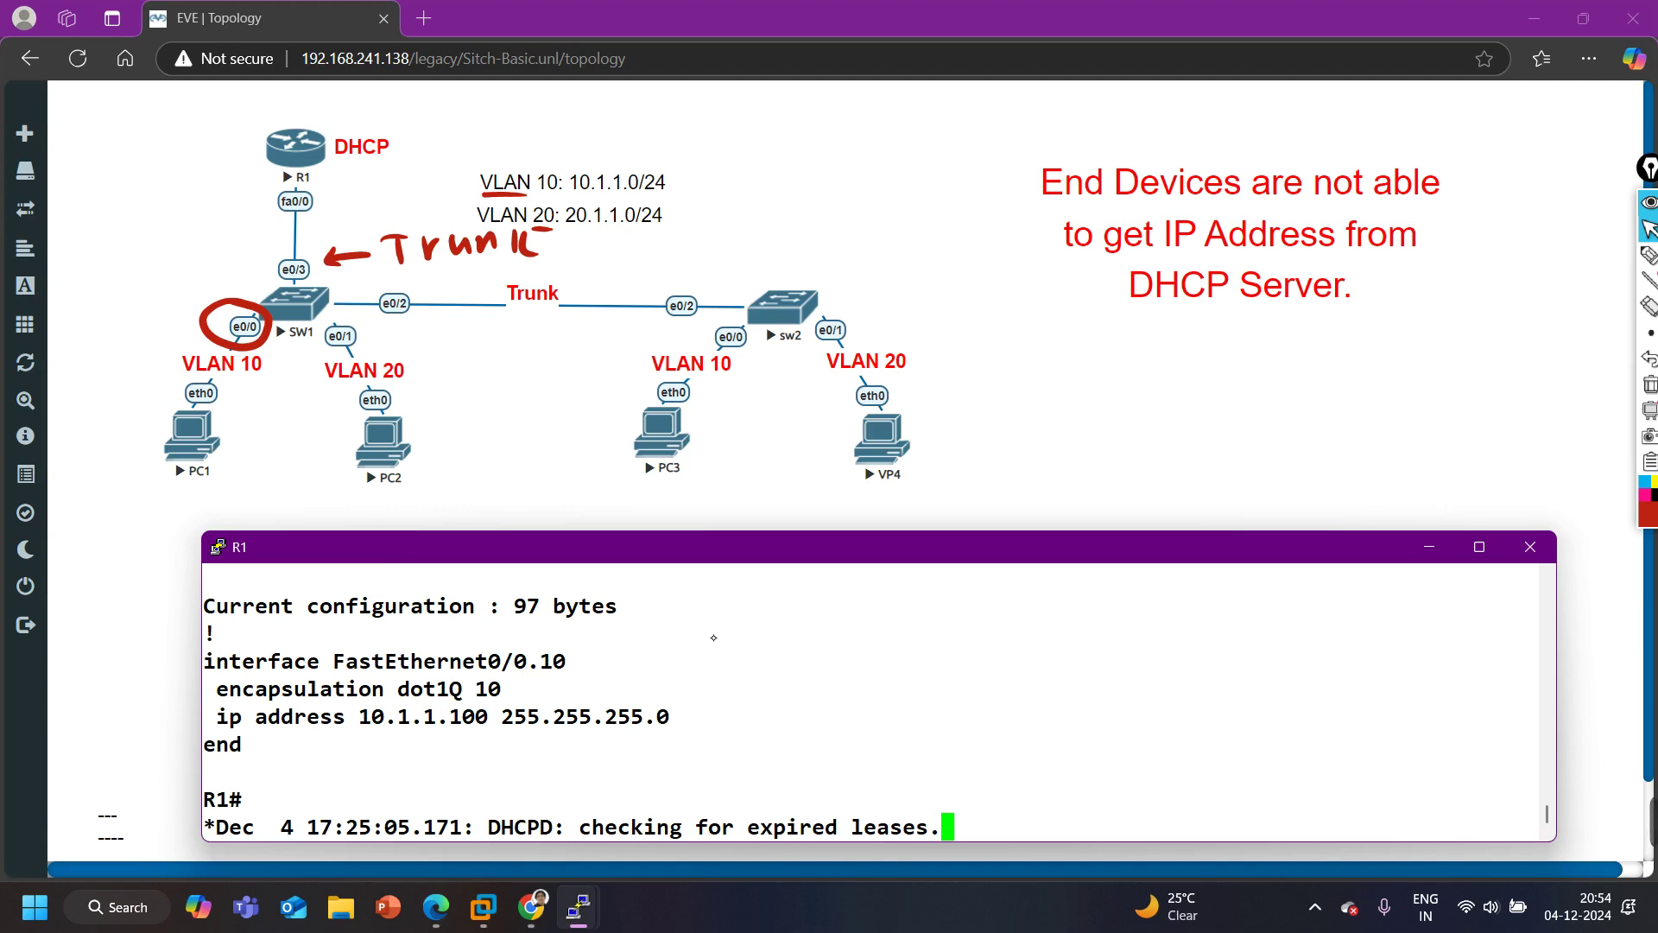
{"action": "left_click", "coordinate": [1648, 256]}
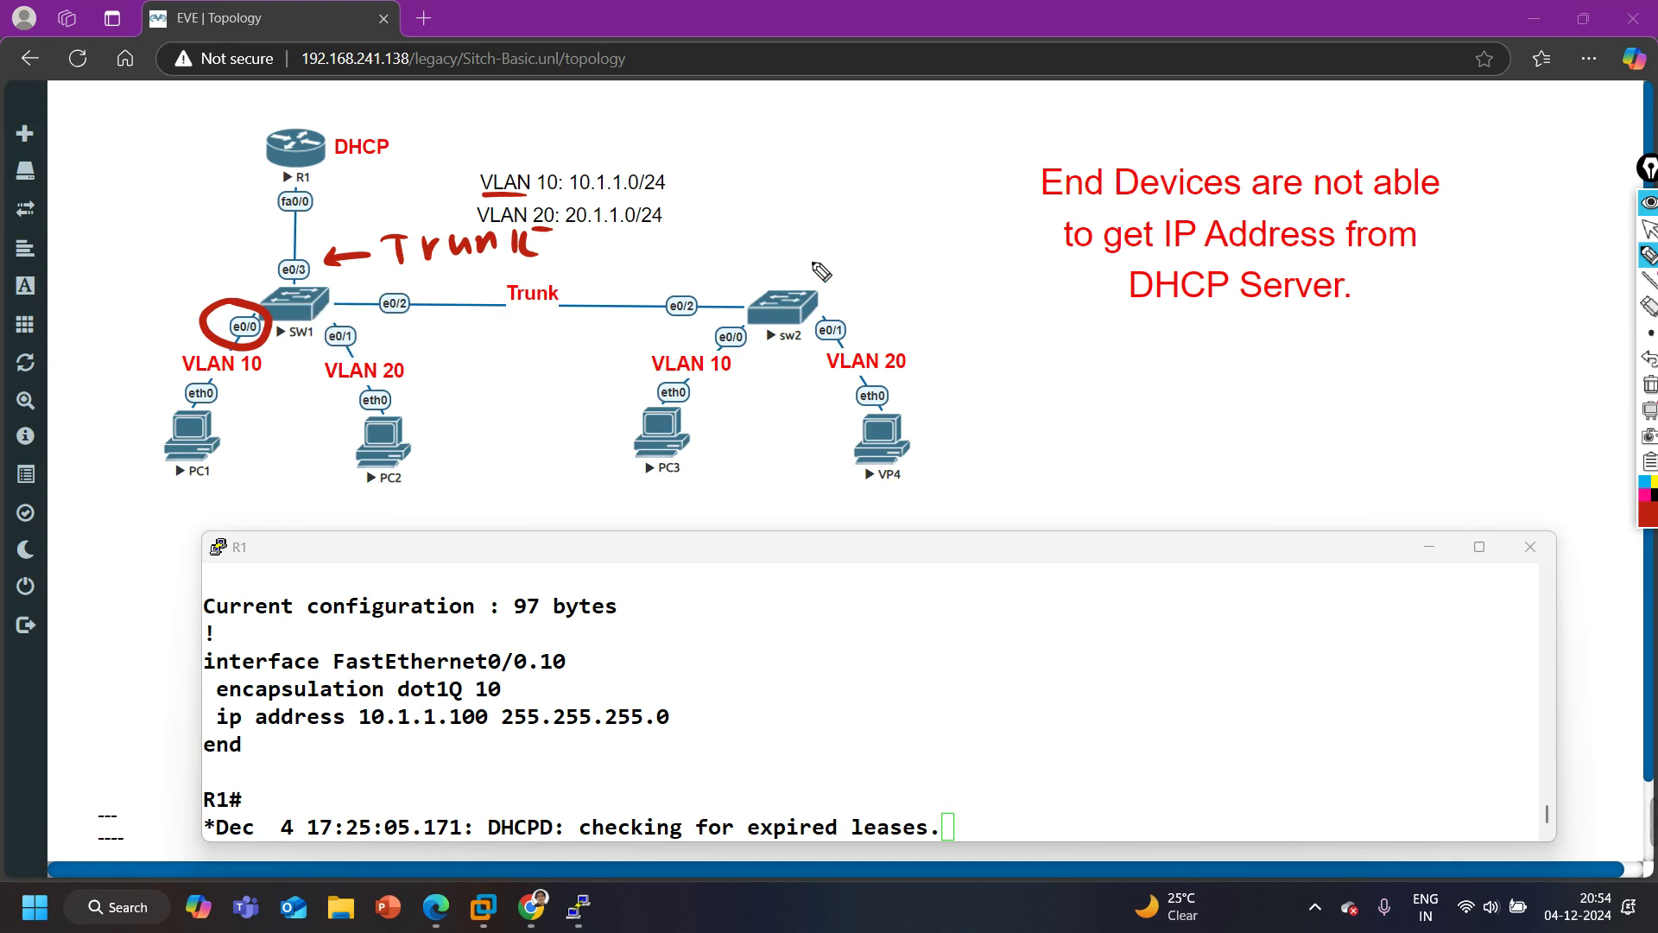
{"action": "left_click", "coordinate": [1648, 229]}
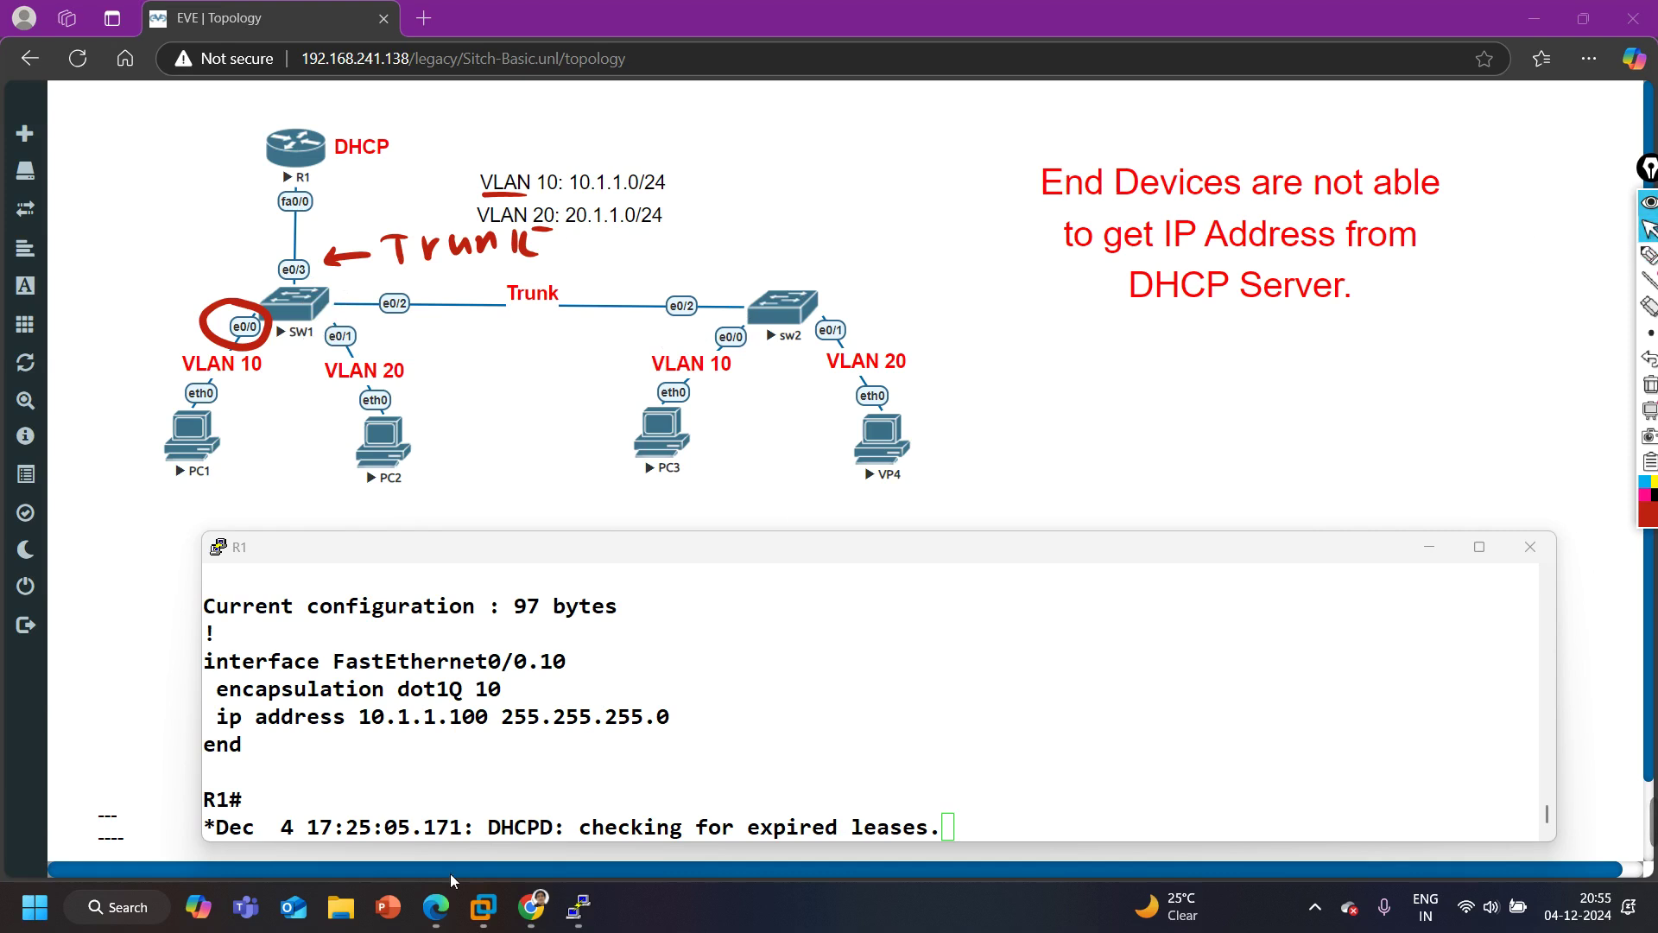
Restore the SW1 console and check its DHCP snooping status with show ip dhcp snooping
{"action": "mouse_move", "coordinate": [576, 926]}
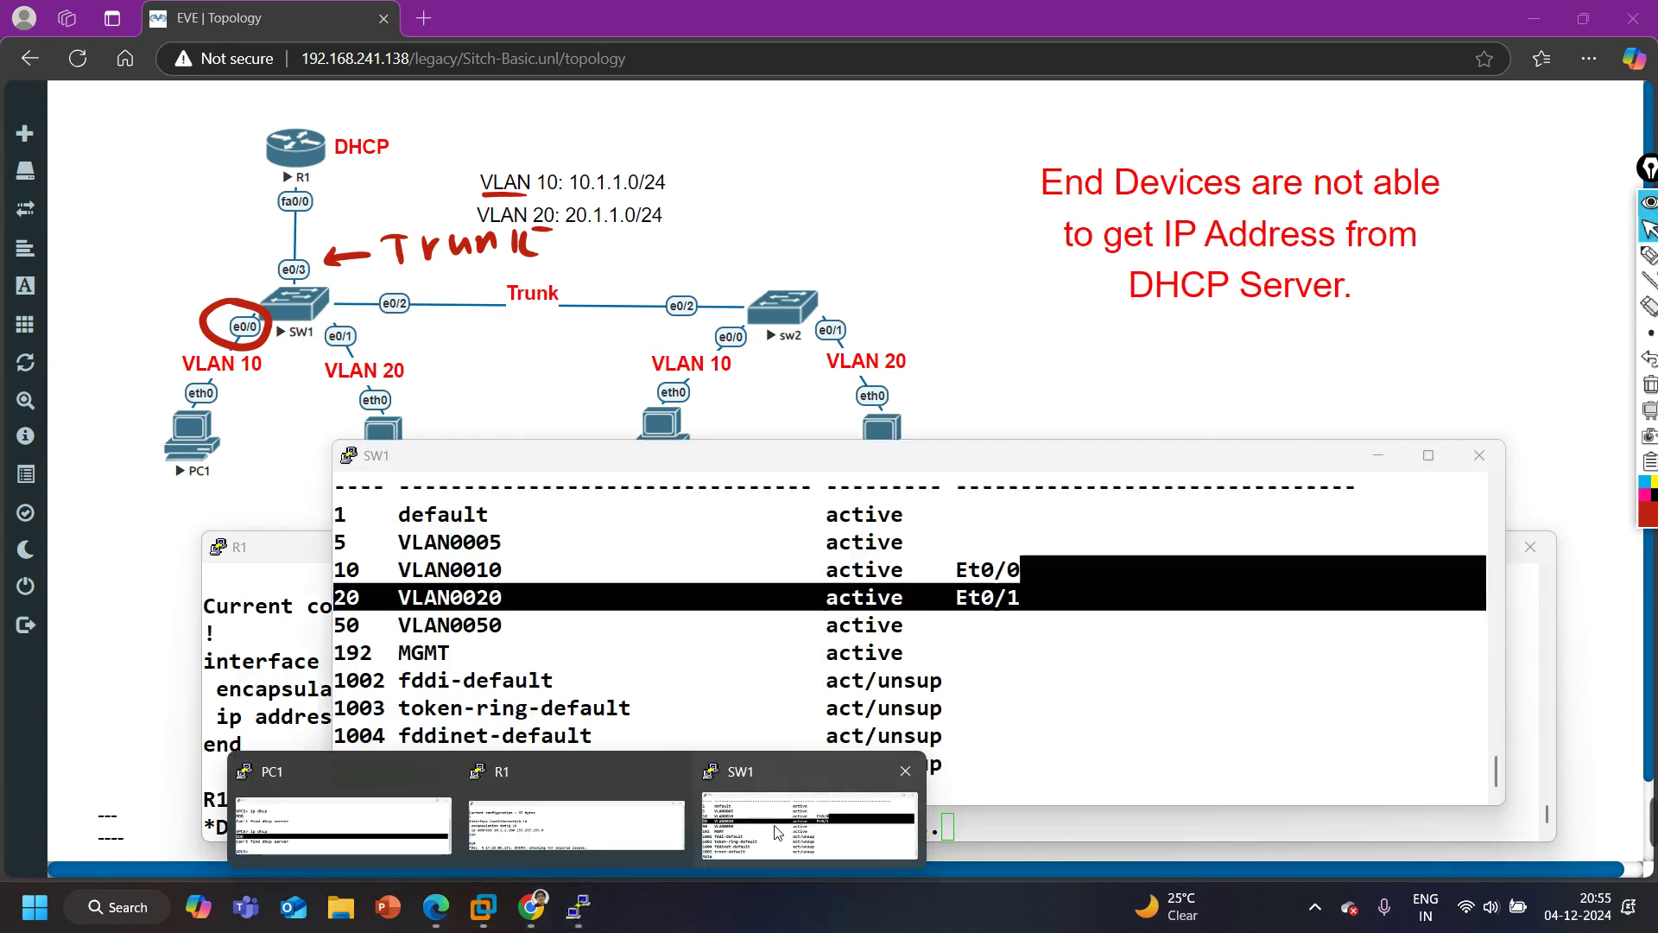
{"action": "left_click", "coordinate": [809, 825]}
{"action": "key", "text": "Return"}
{"action": "key", "text": "Return"}
{"action": "key", "text": "Return"}
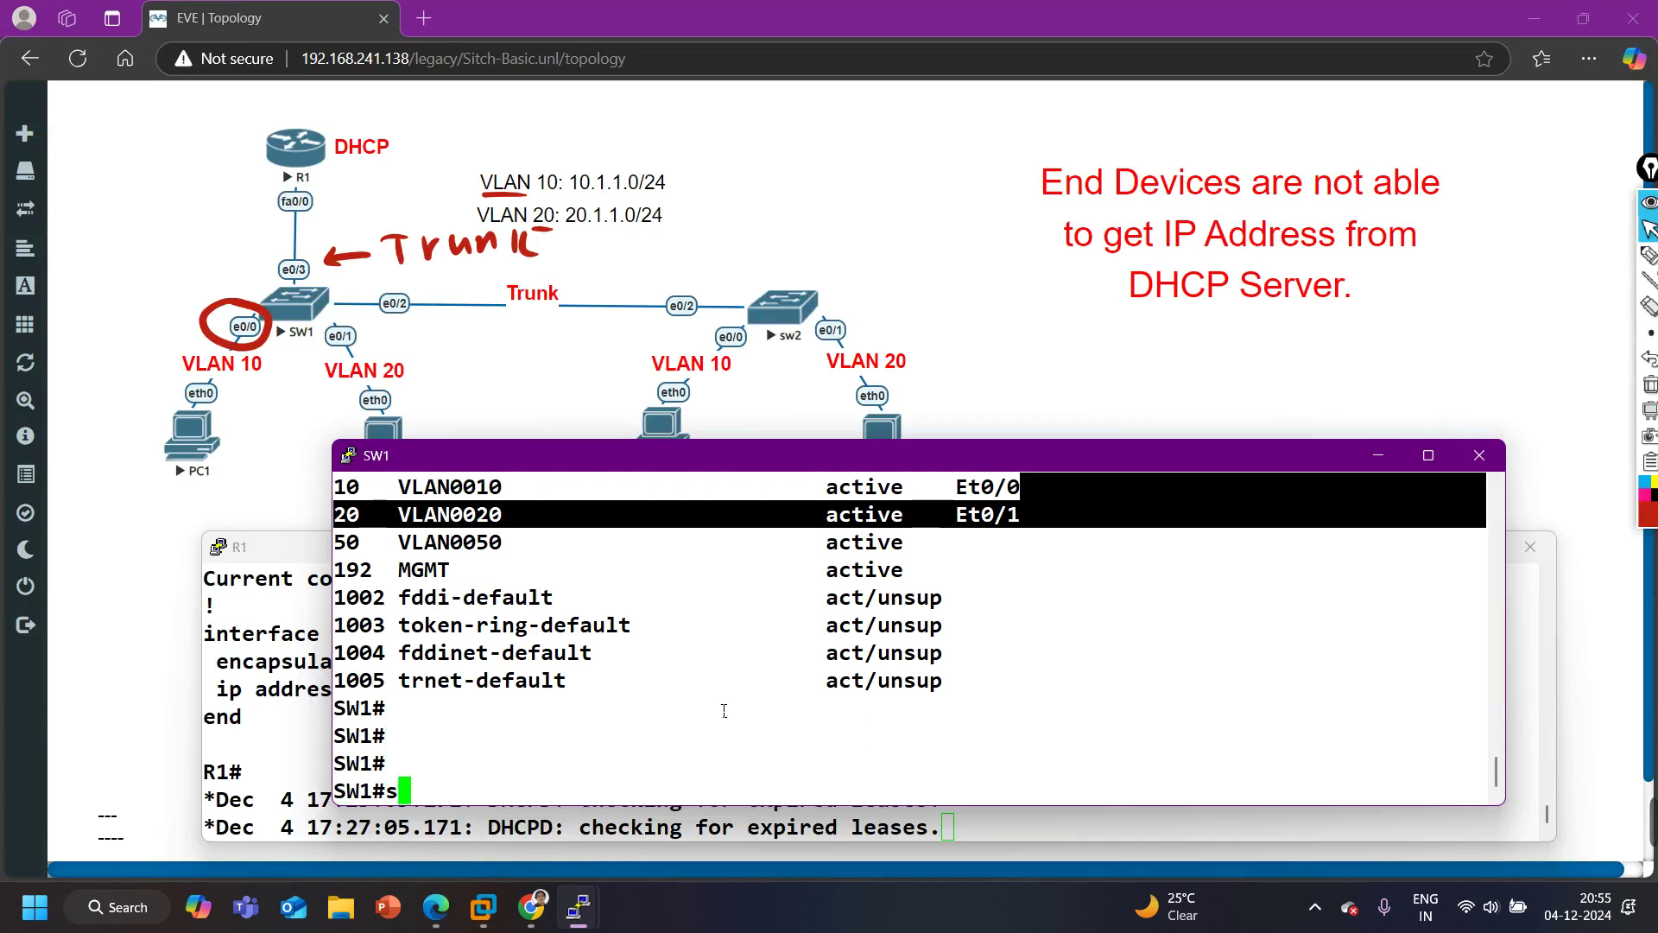
{"action": "type", "text": "sh"}
{"action": "key", "text": "Tab"}
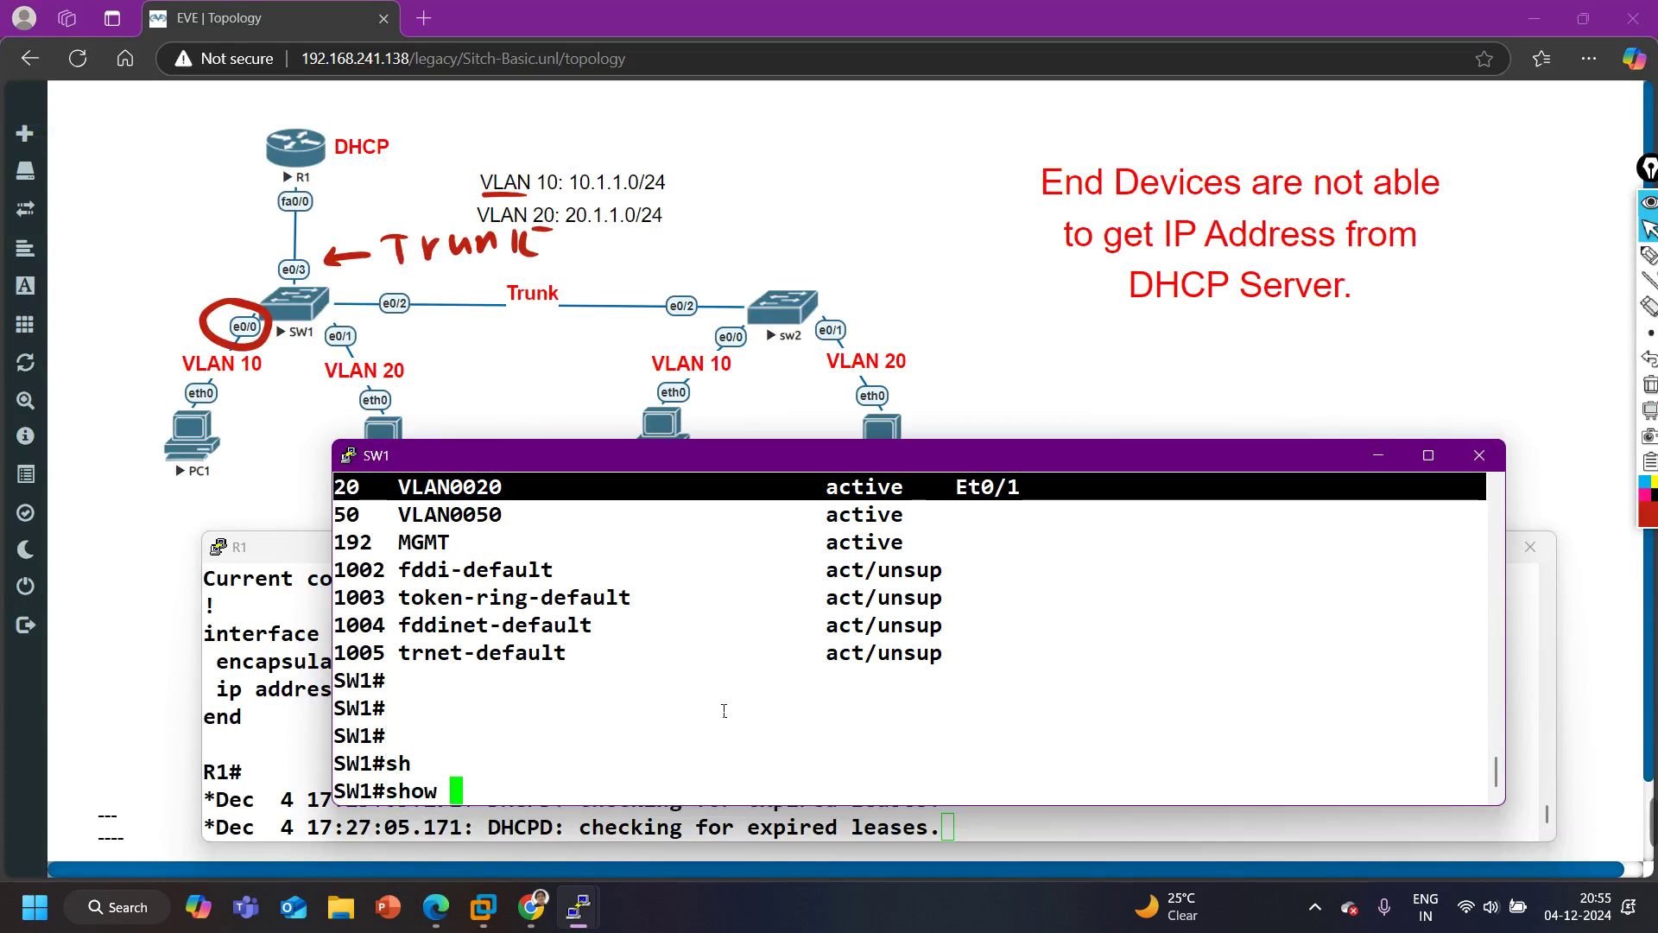
{"action": "type", "text": "ip dh"}
{"action": "key", "text": "Tab"}
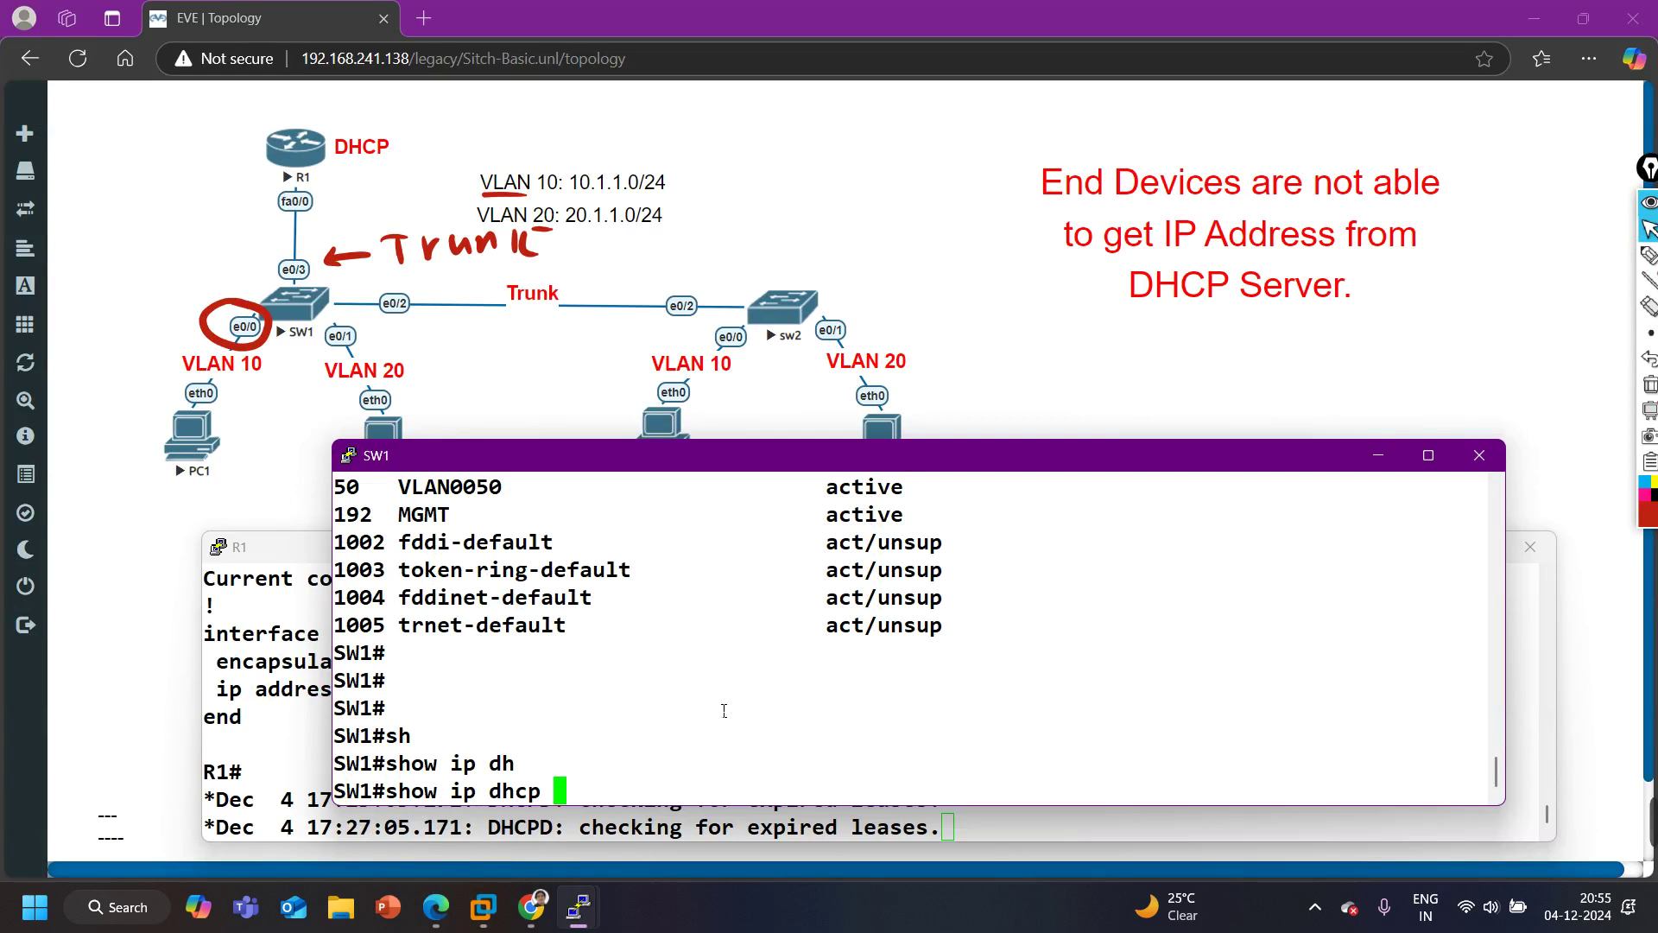
{"action": "type", "text": "sn"}
{"action": "key", "text": "Tab"}
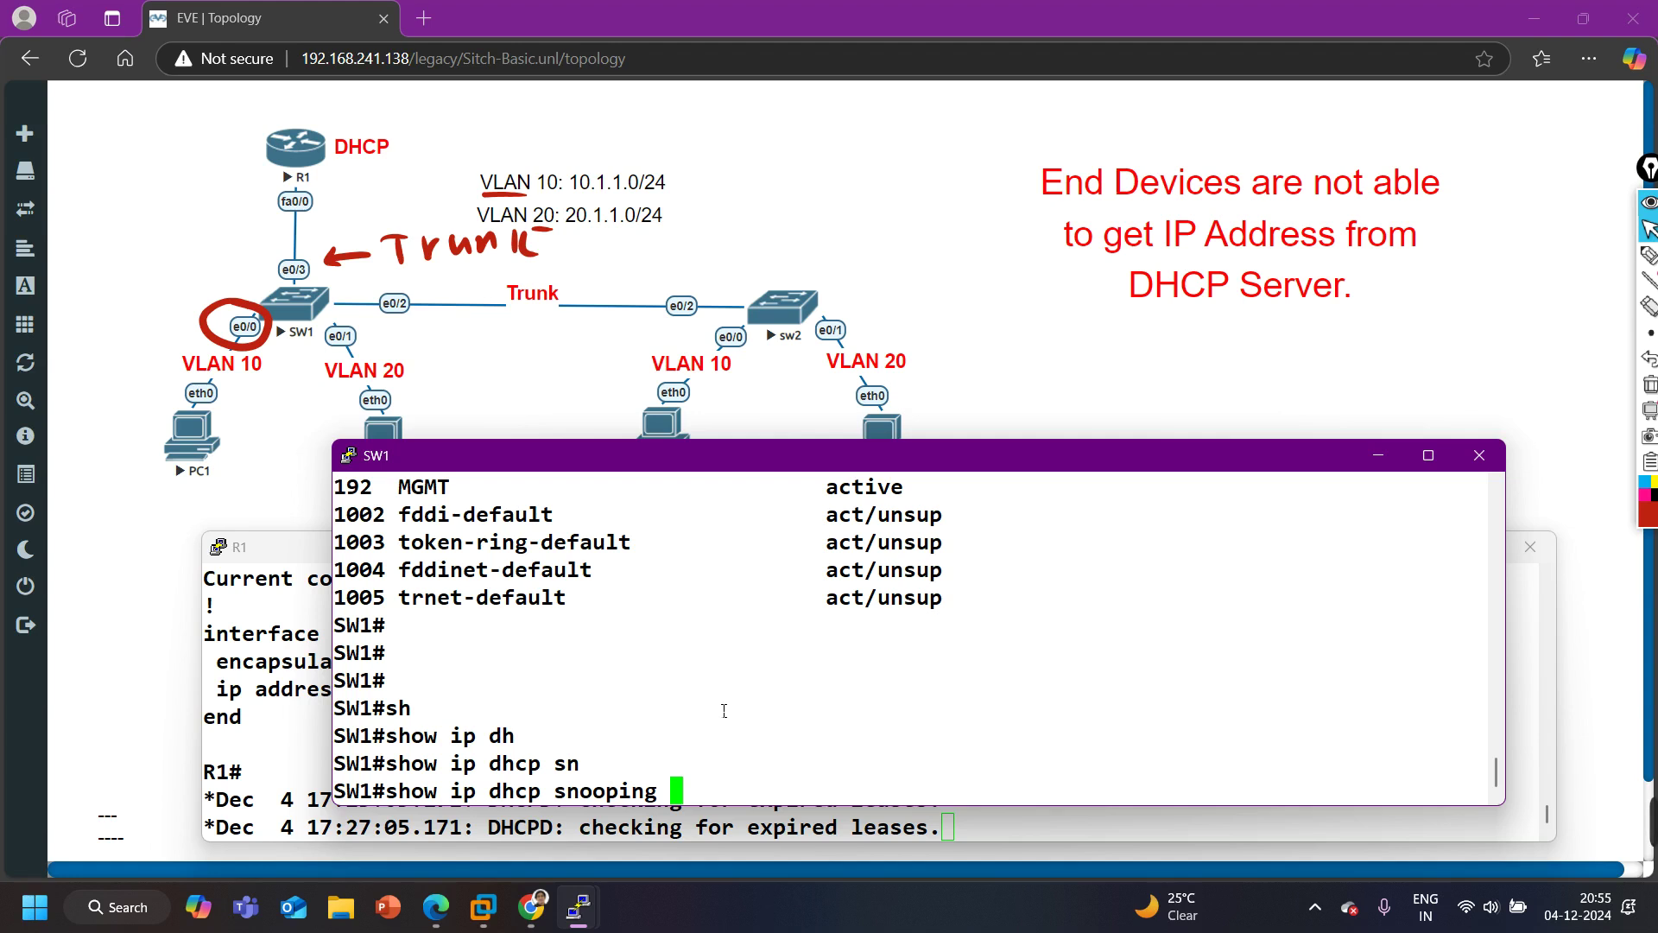
{"action": "key", "text": "Return"}
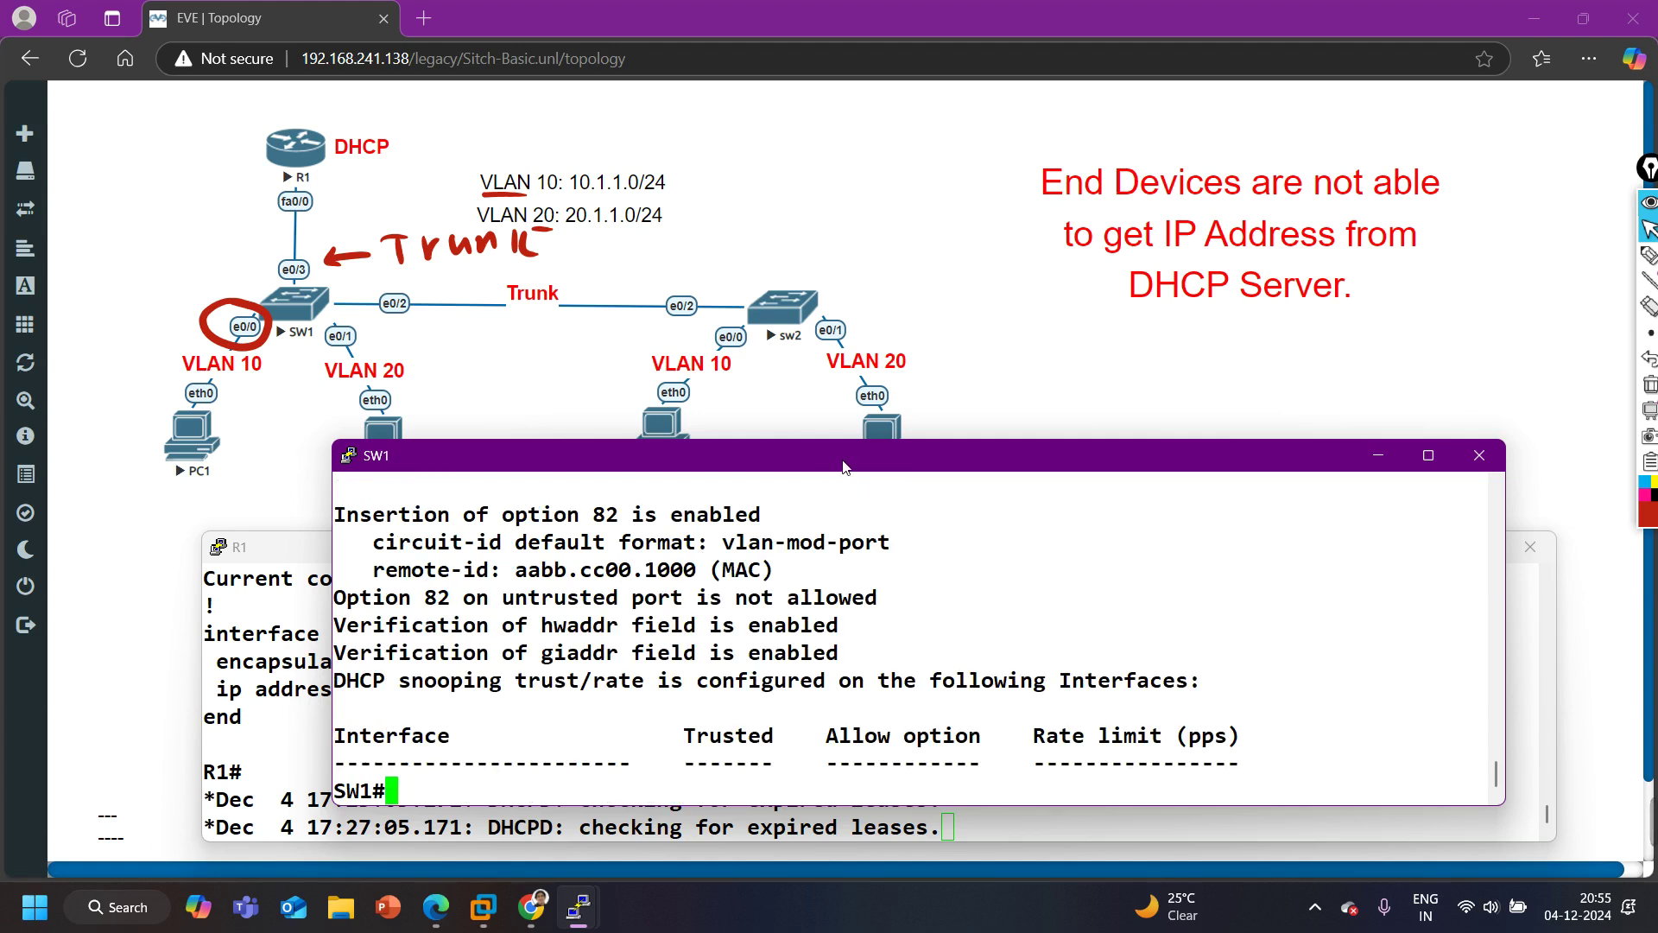
Enlarge the SW1 console to read the full snooping output, clear the drawn annotations, and highlight the DHCP snooping status line
{"action": "left_click_drag", "start_coordinate": [803, 446], "coordinate": [808, 109]}
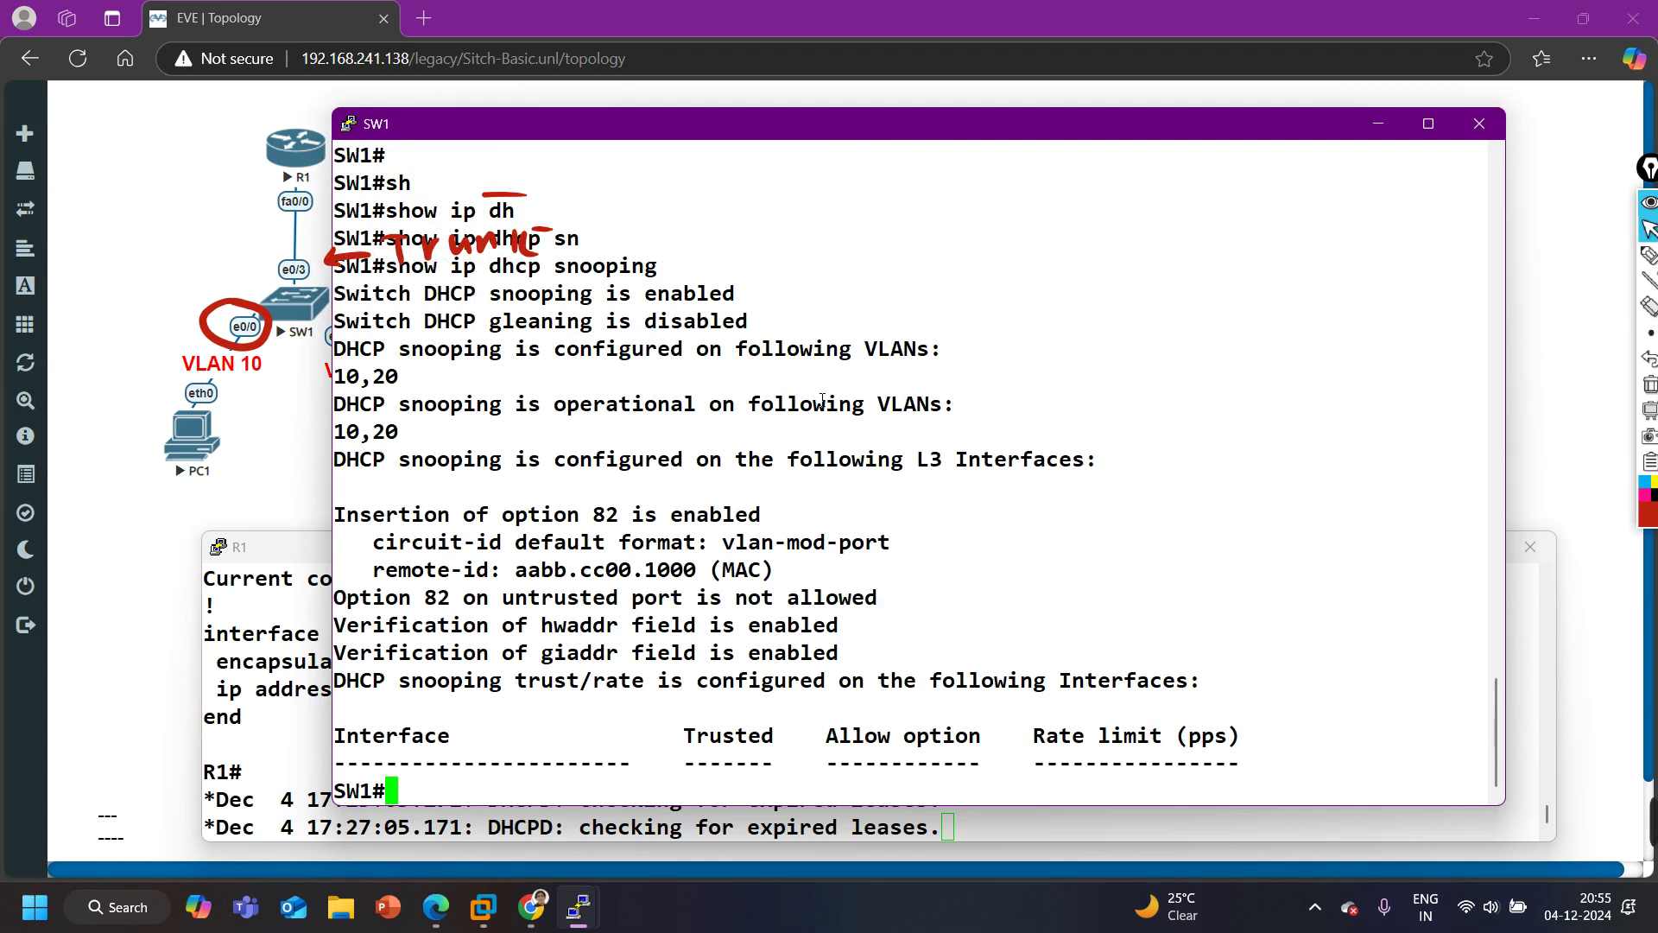
{"action": "left_click", "coordinate": [1649, 202]}
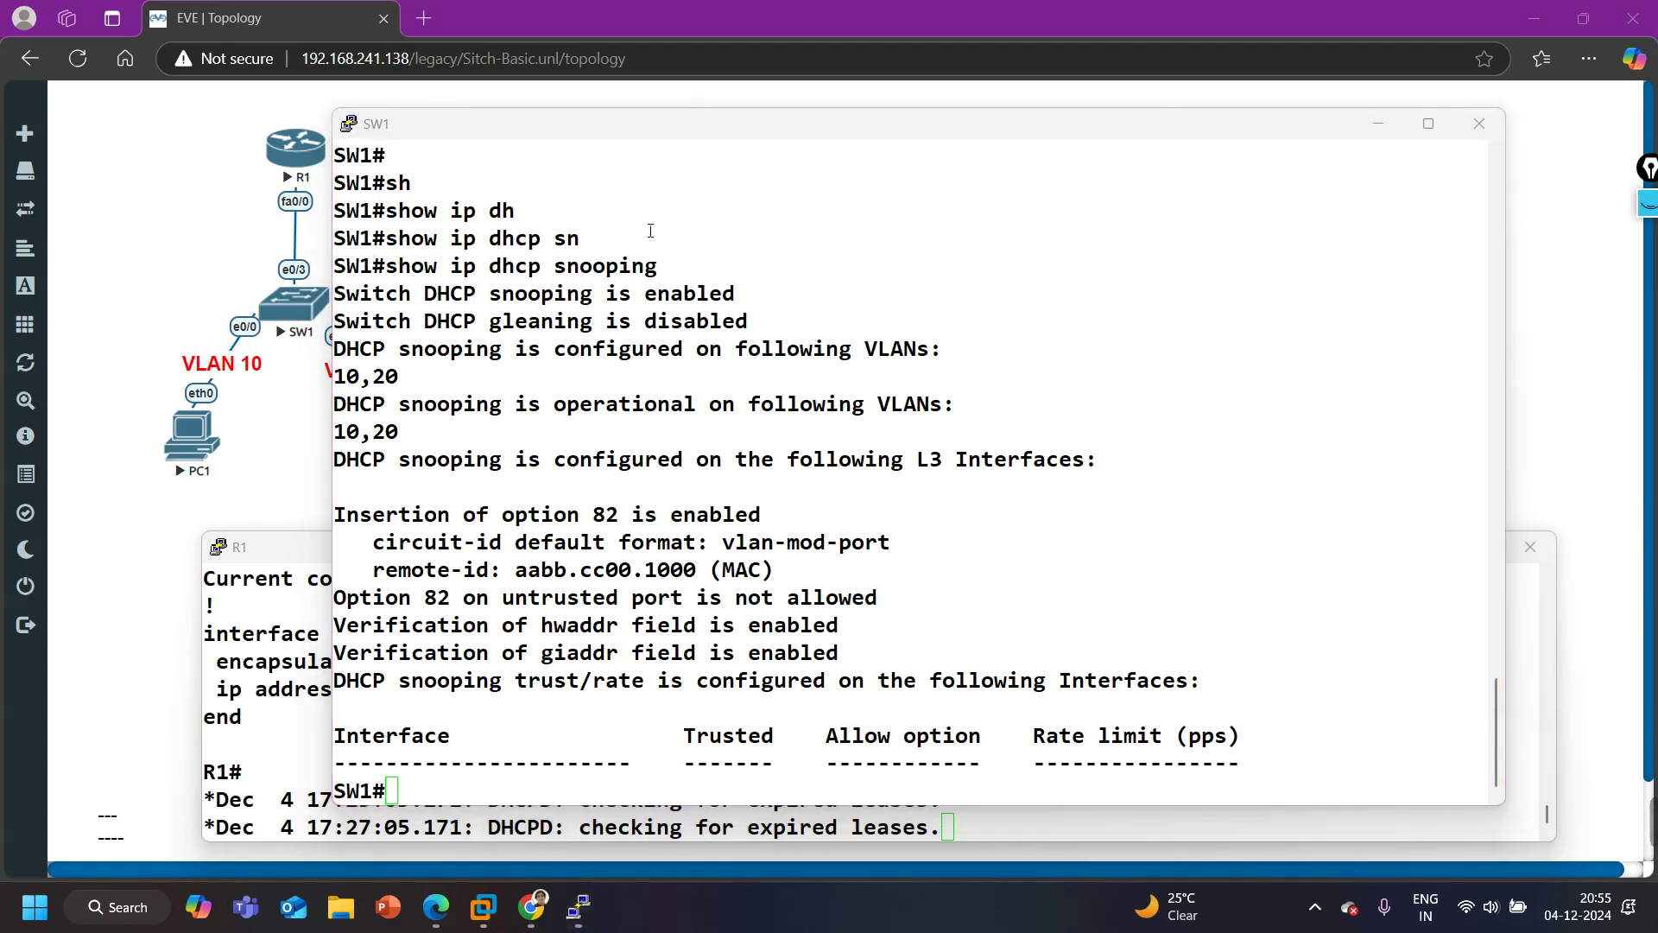
{"action": "left_click_drag", "start_coordinate": [362, 301], "coordinate": [746, 294]}
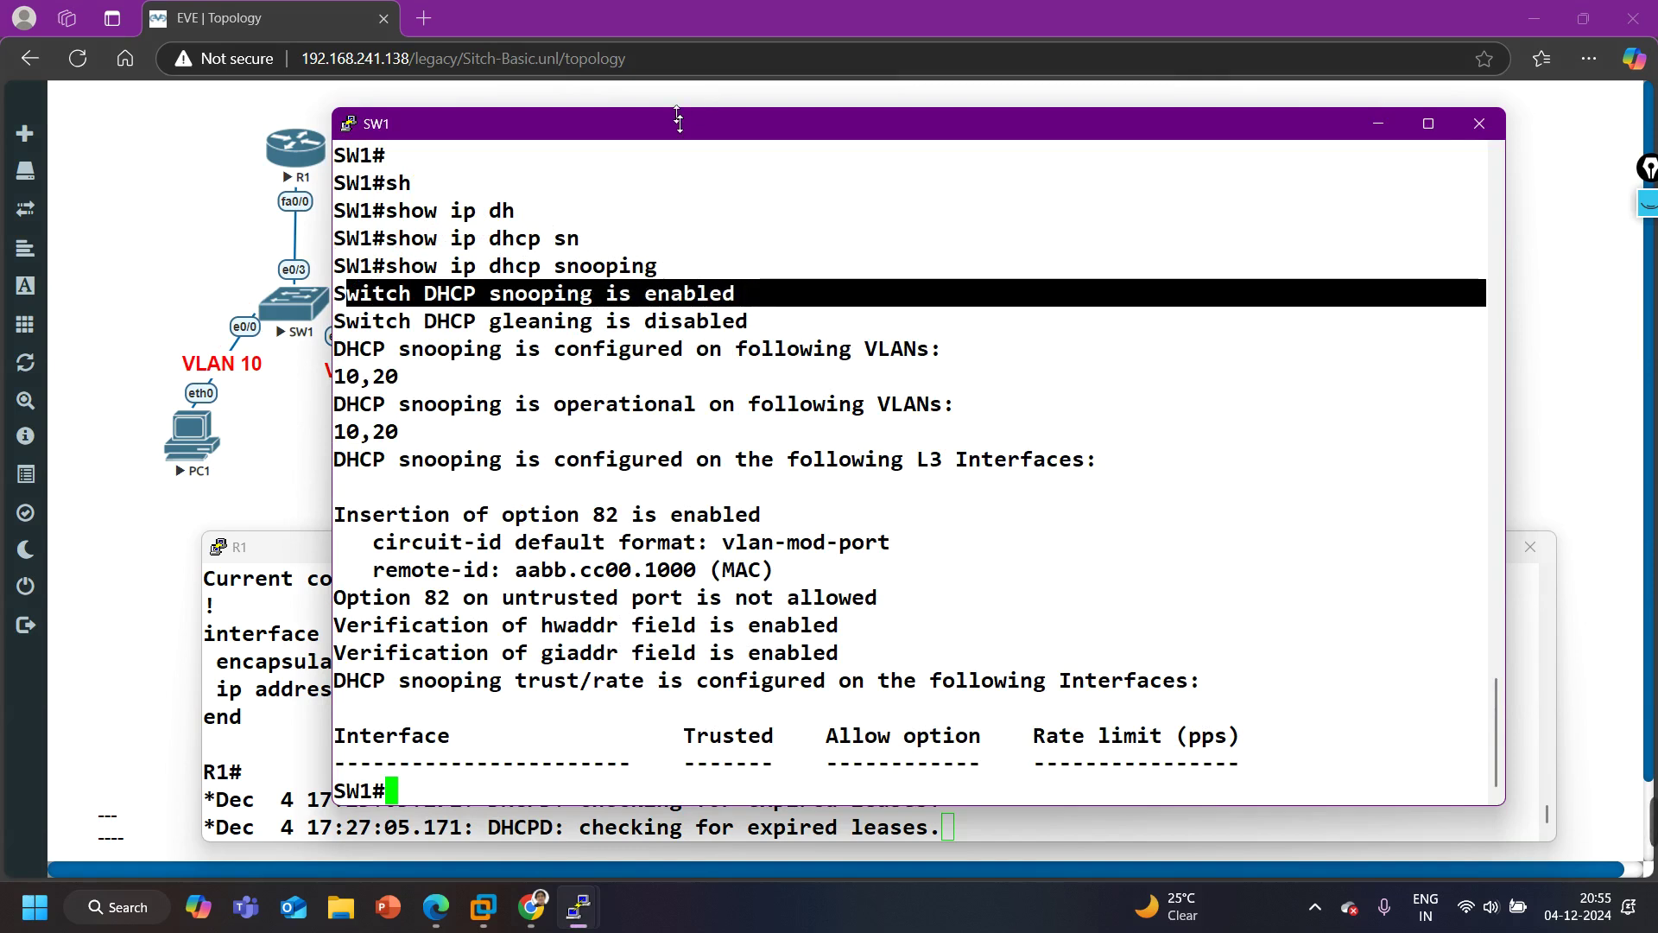
{"action": "left_click_drag", "start_coordinate": [679, 119], "coordinate": [679, 147]}
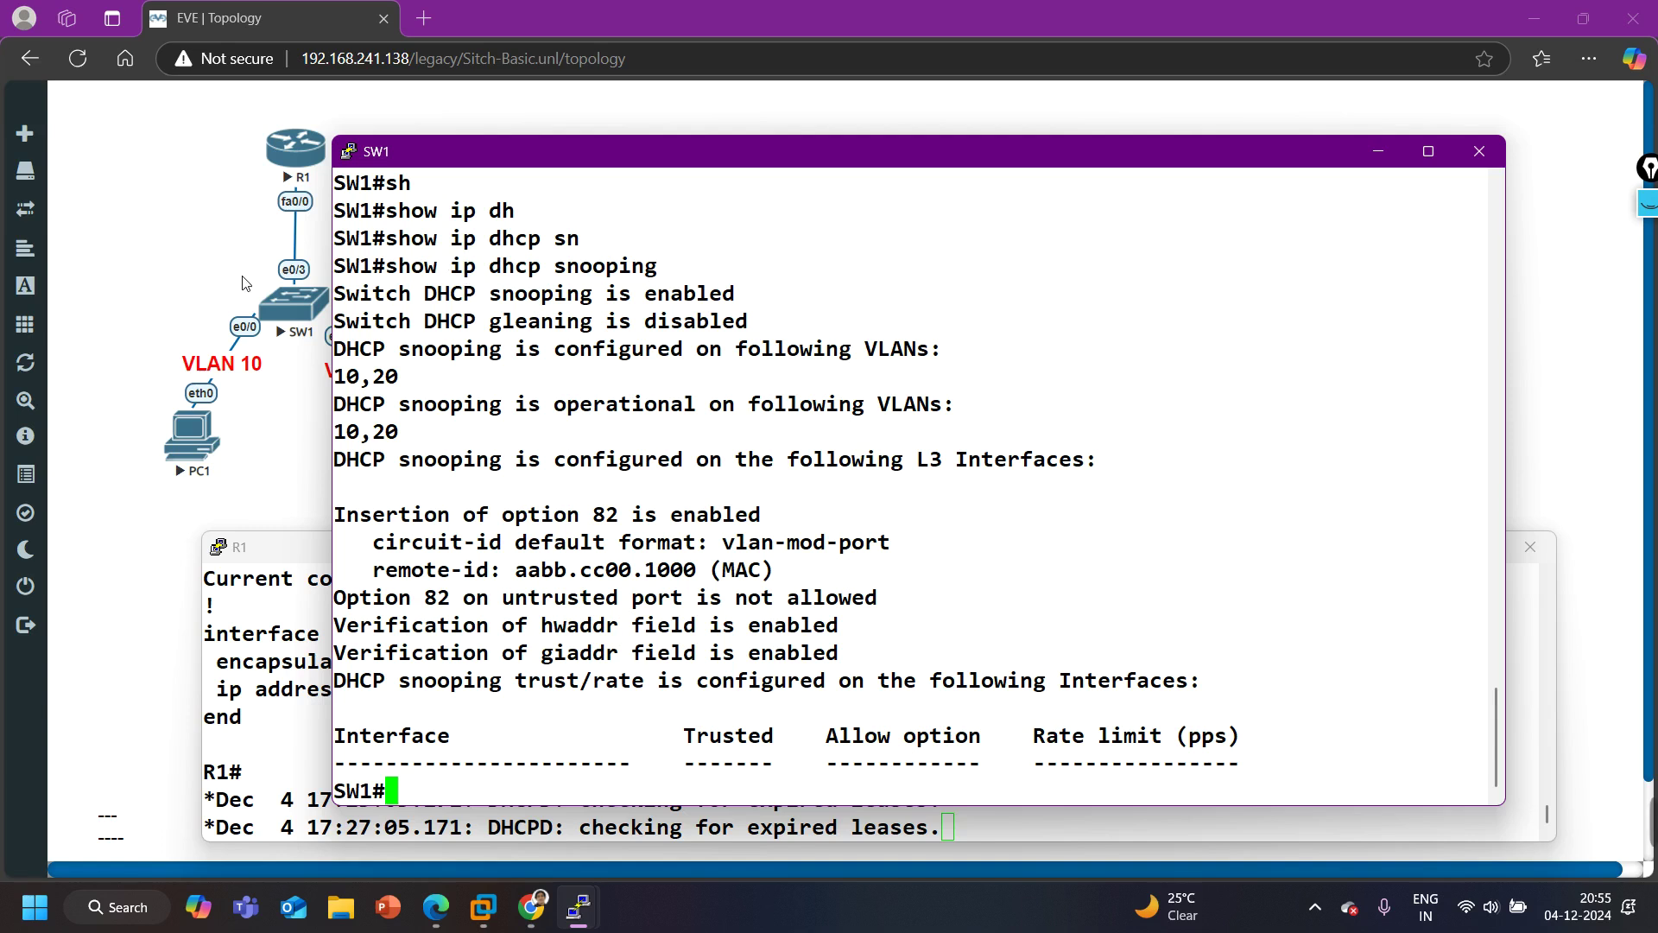
{"action": "left_click_drag", "start_coordinate": [975, 147], "coordinate": [974, 396]}
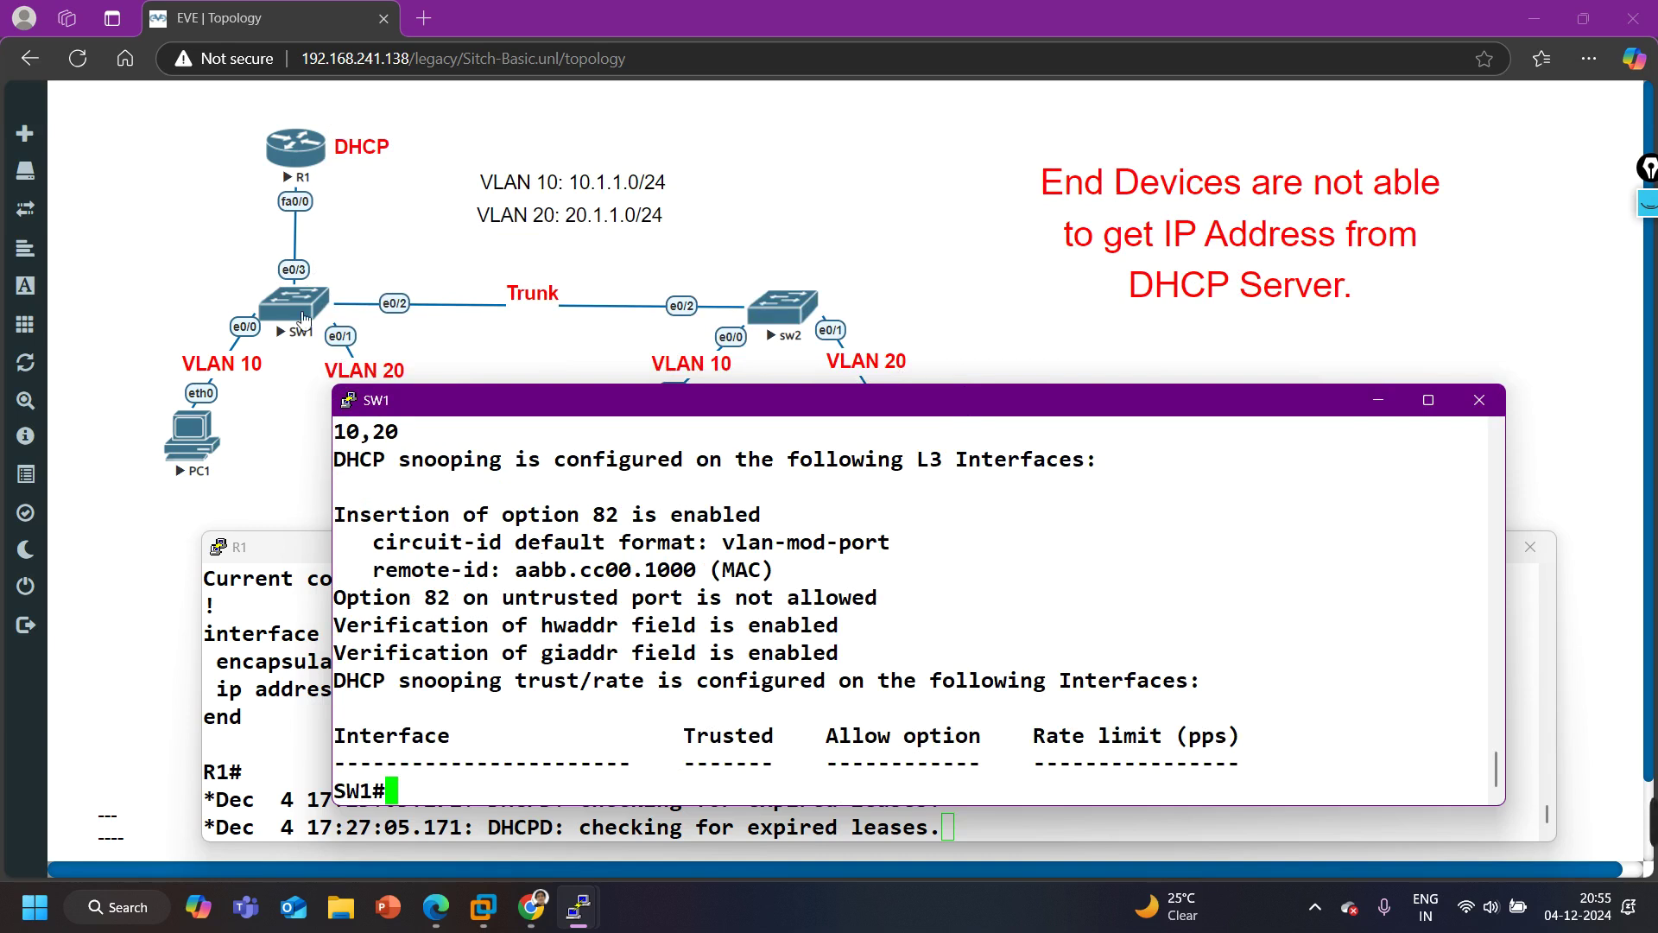
{"action": "left_click_drag", "start_coordinate": [776, 394], "coordinate": [775, 164]}
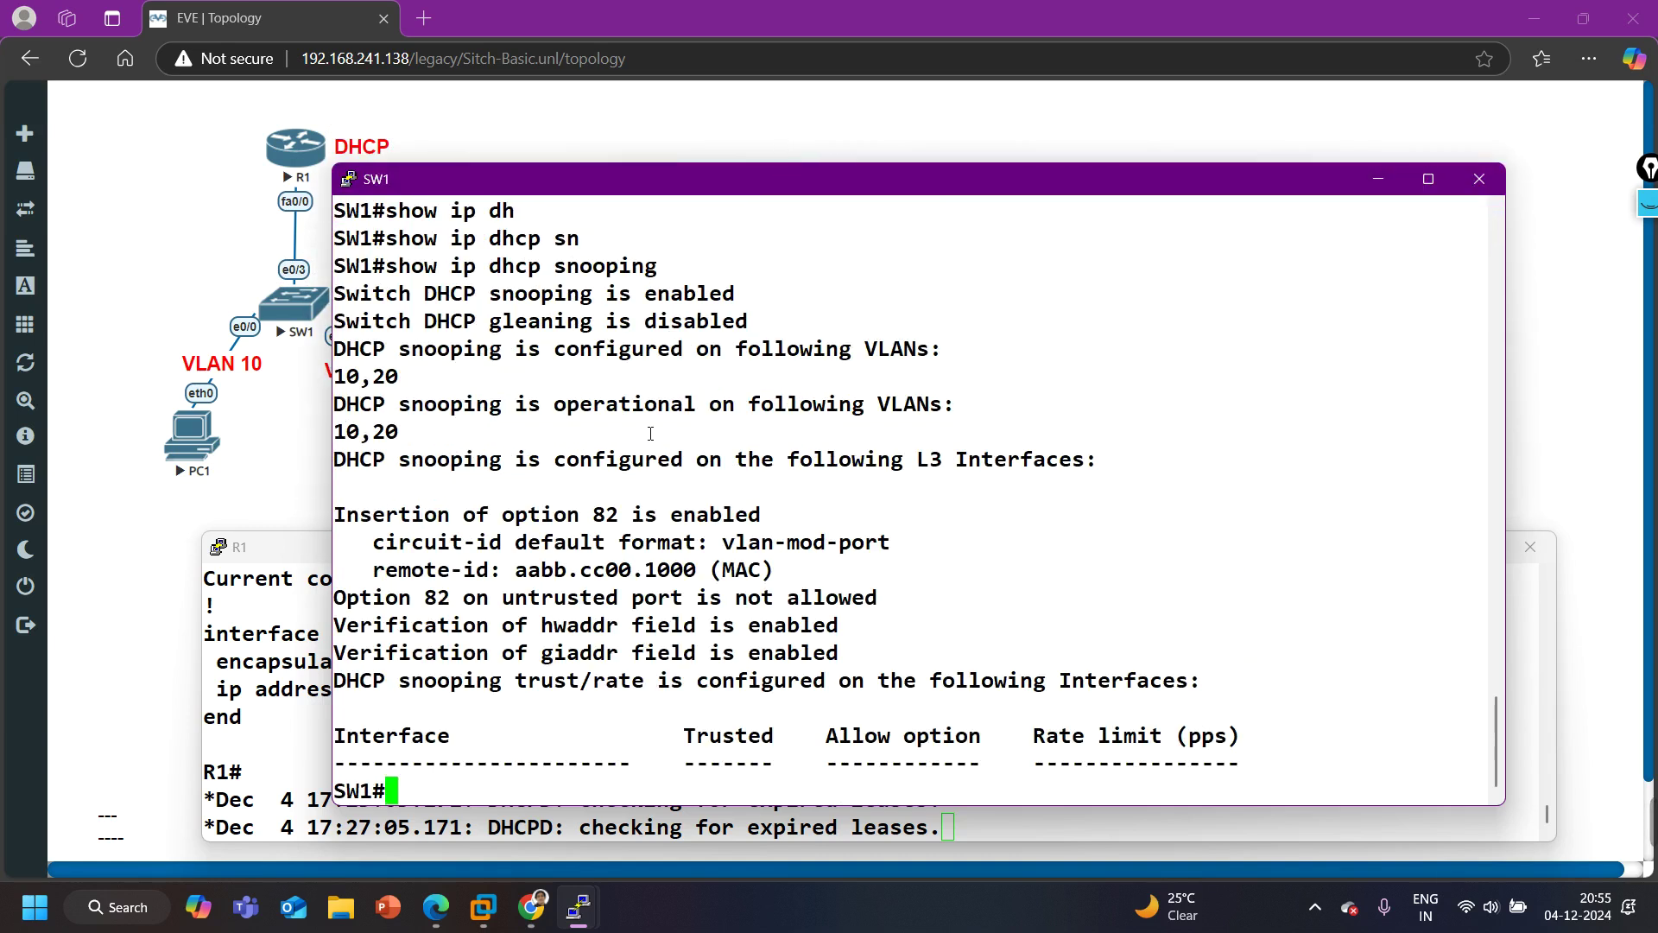
Highlight the header of the DHCP snooping trust table and list SW1's bindings with show ip dhcp snooping binding
{"action": "key", "text": "Return"}
{"action": "key", "text": "Return"}
{"action": "key", "text": "Return"}
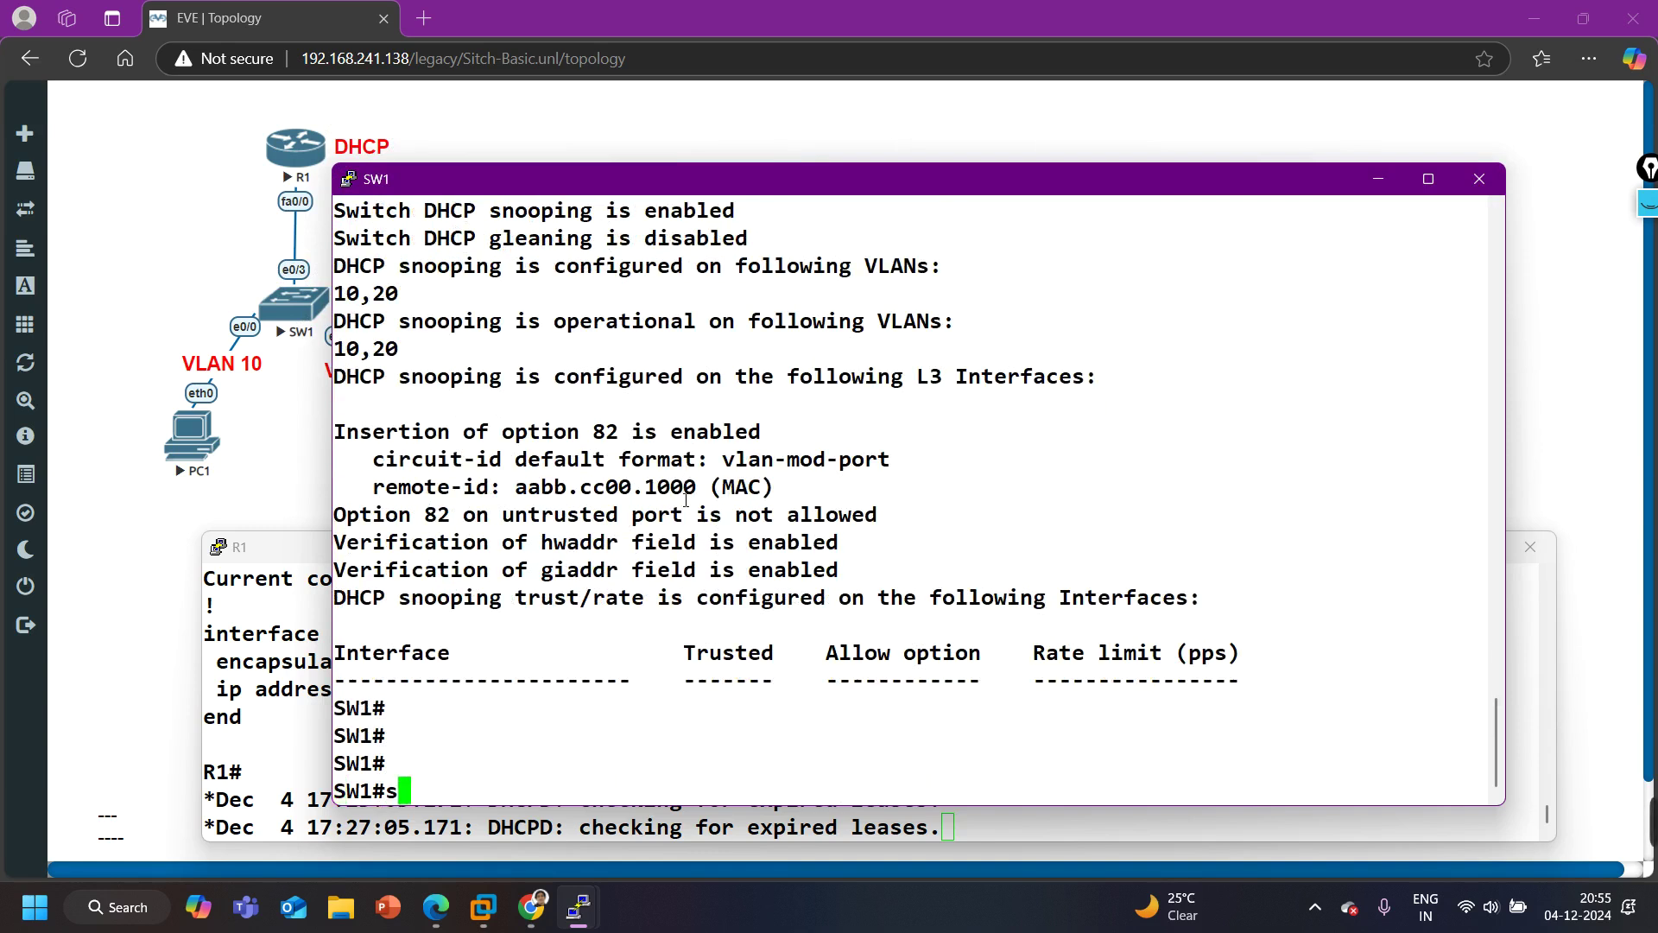
{"action": "type", "text": "sh"}
{"action": "key", "text": "Tab"}
{"action": "type", "text": "ip"}
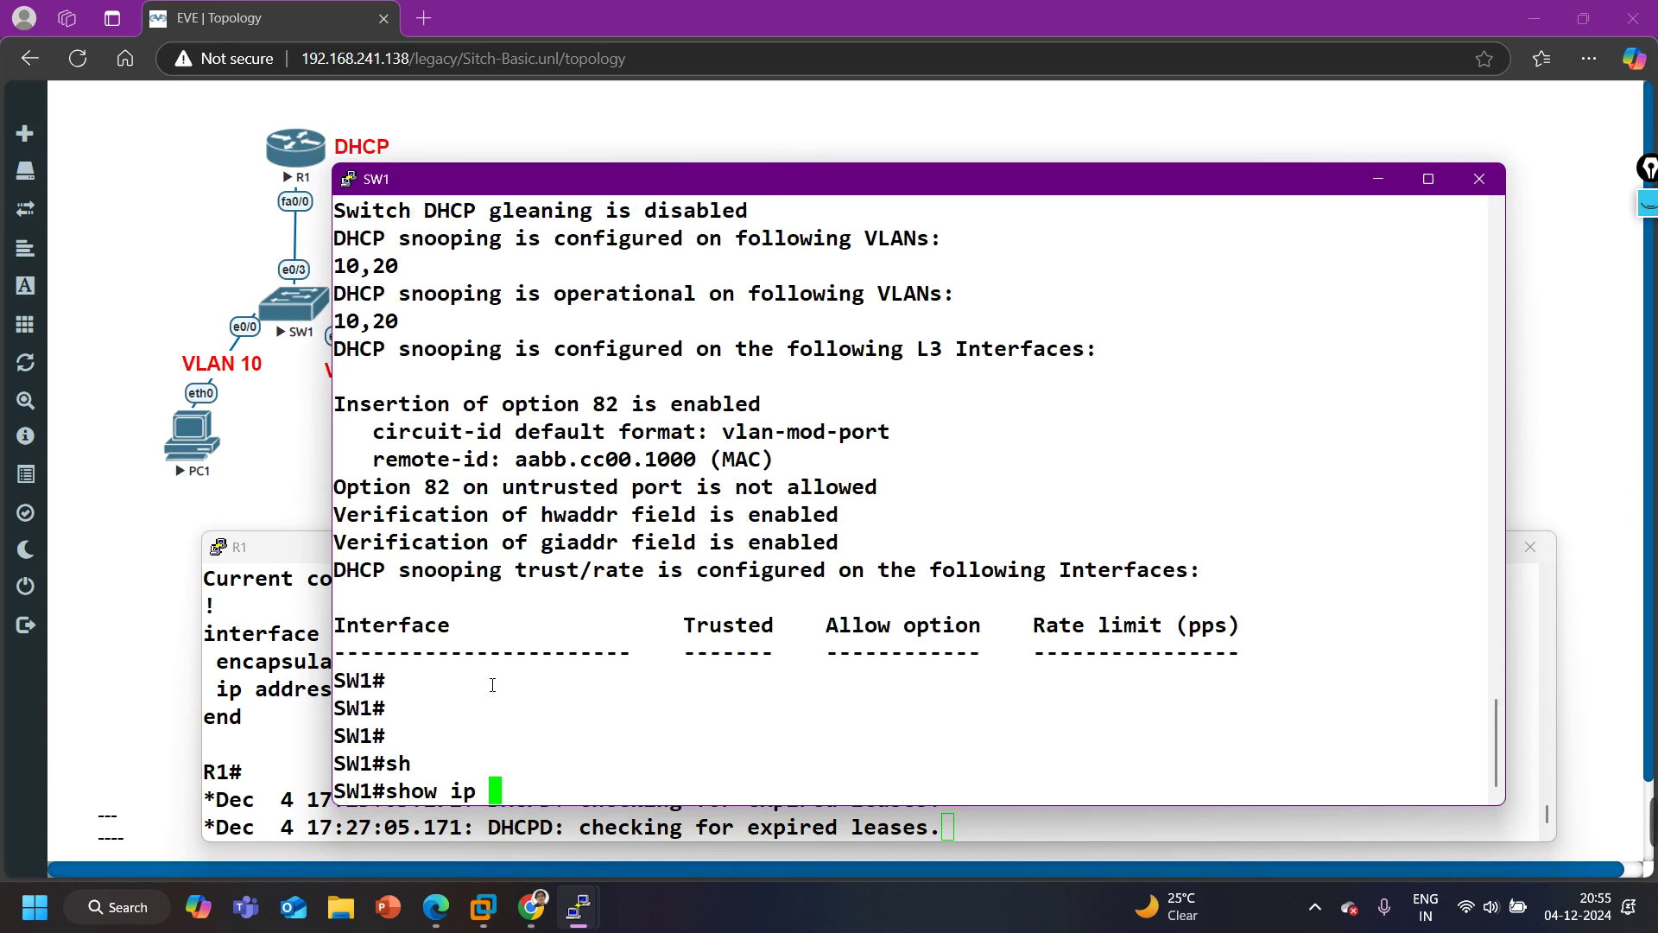
{"action": "left_click_drag", "start_coordinate": [377, 626], "coordinate": [1287, 661]}
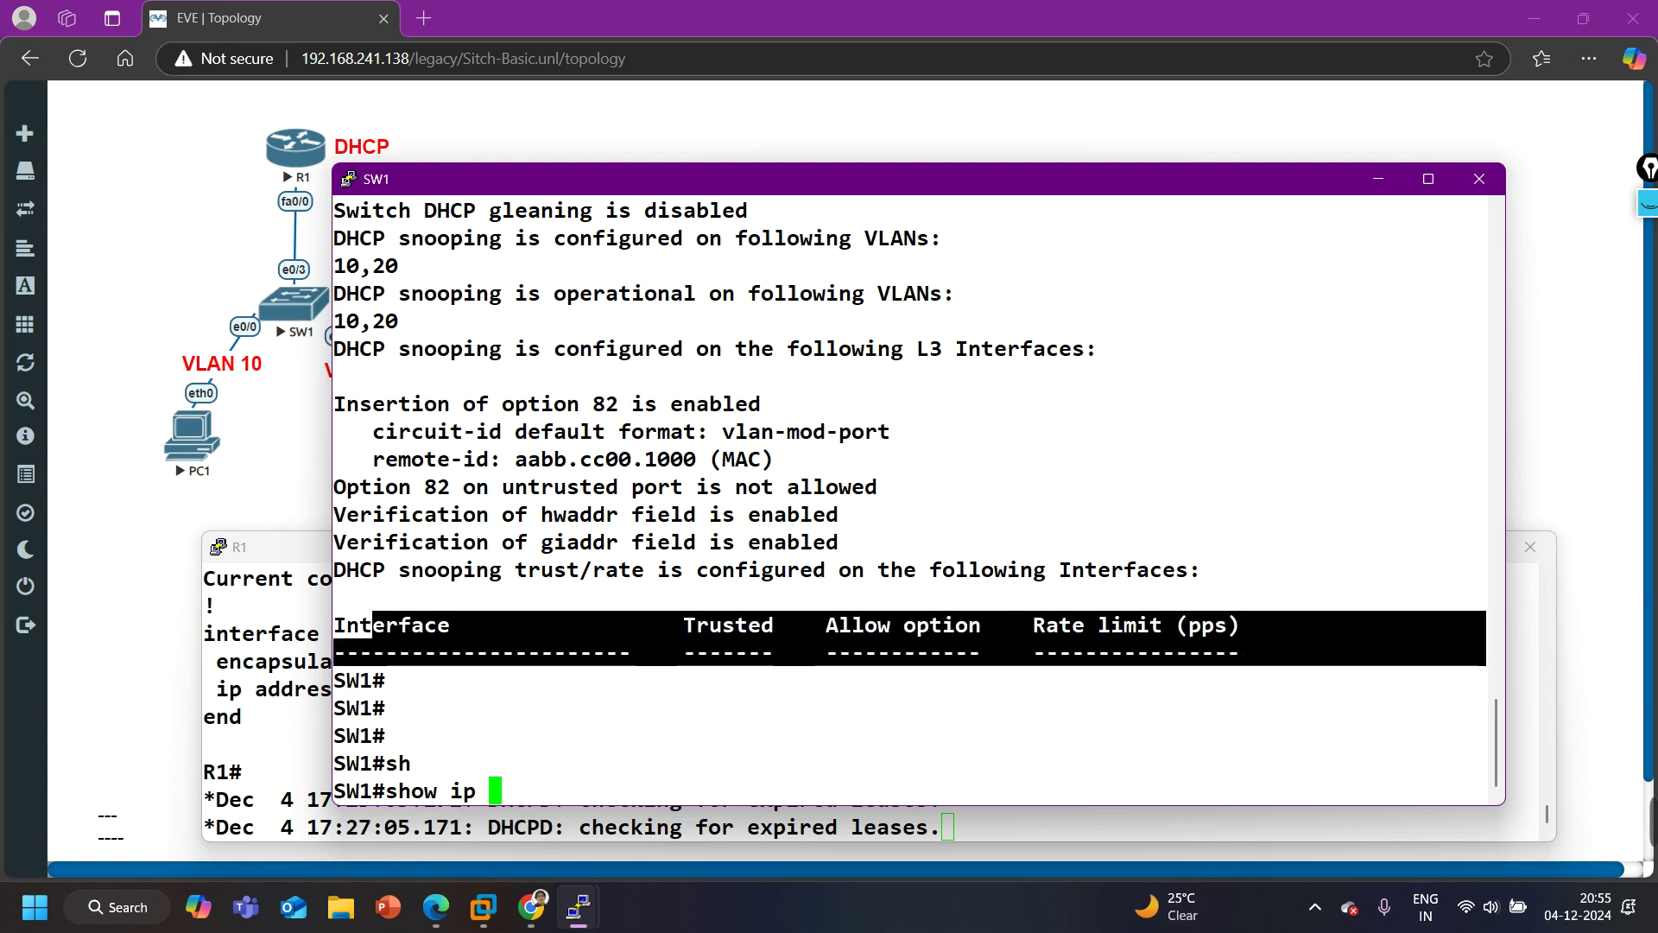
{"action": "type", "text": "dh"}
{"action": "key", "text": "Tab"}
{"action": "type", "text": "sn"}
{"action": "key", "text": "Tab"}
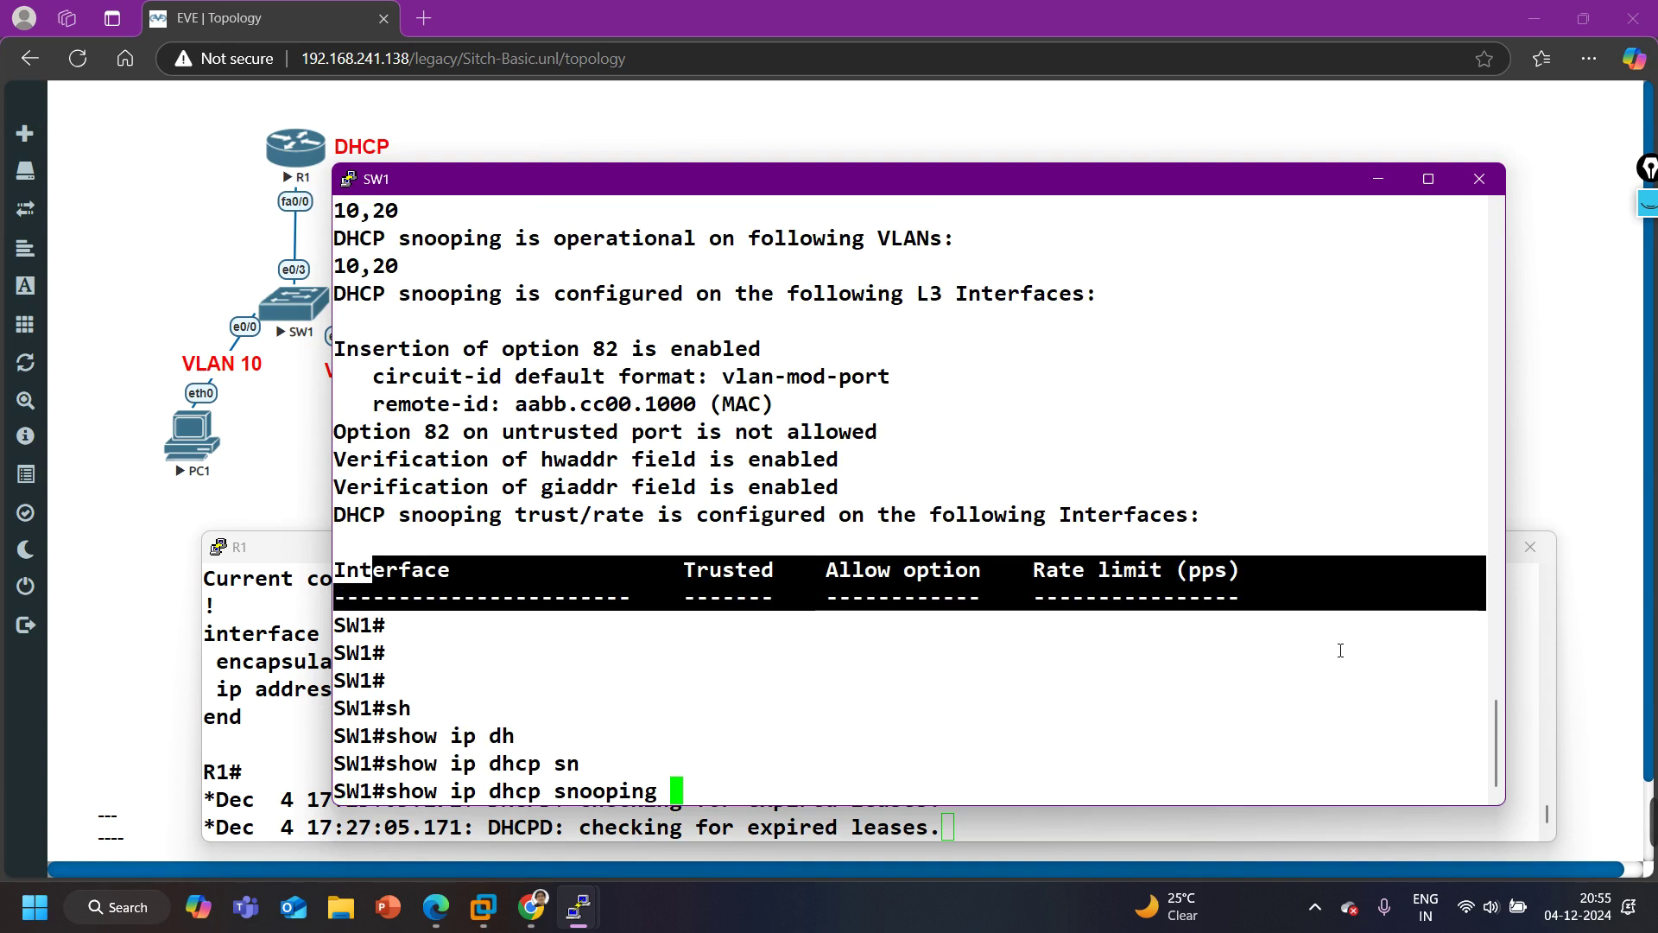
{"action": "type", "text": "bi"}
{"action": "key", "text": "Tab"}
{"action": "key", "text": "Return"}
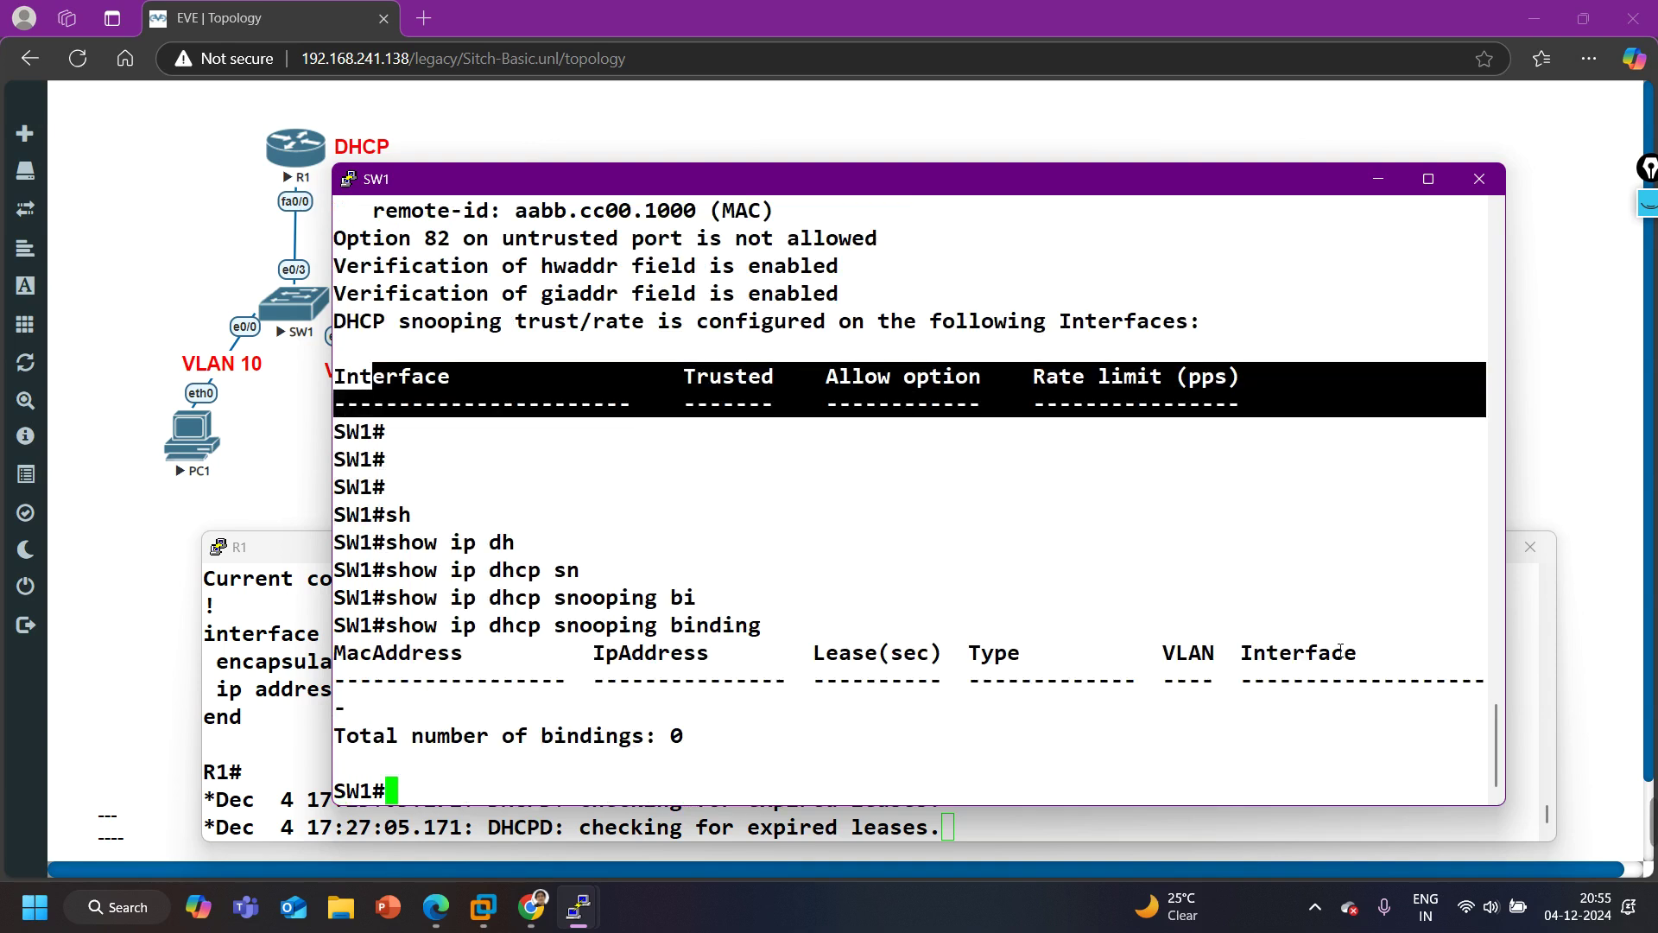
{"action": "key", "text": "Return"}
{"action": "key", "text": "Return"}
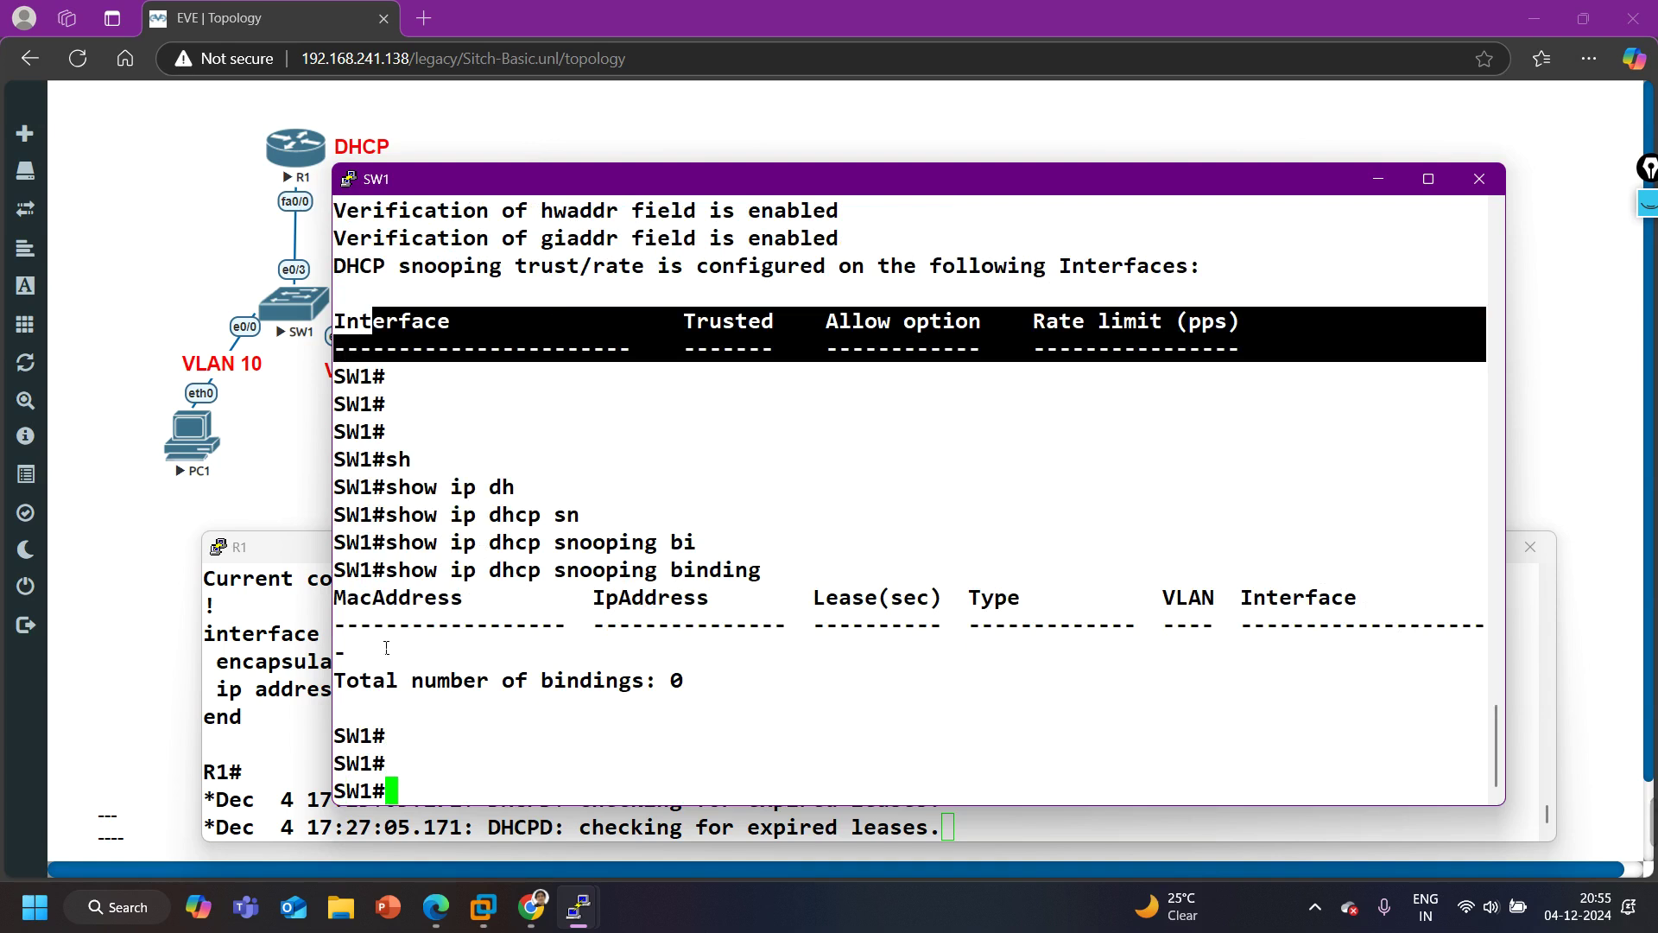
Move the SW1 console down to uncover the topology and enter interface configuration mode for e0/3
{"action": "left_click_drag", "start_coordinate": [638, 173], "coordinate": [693, 425]}
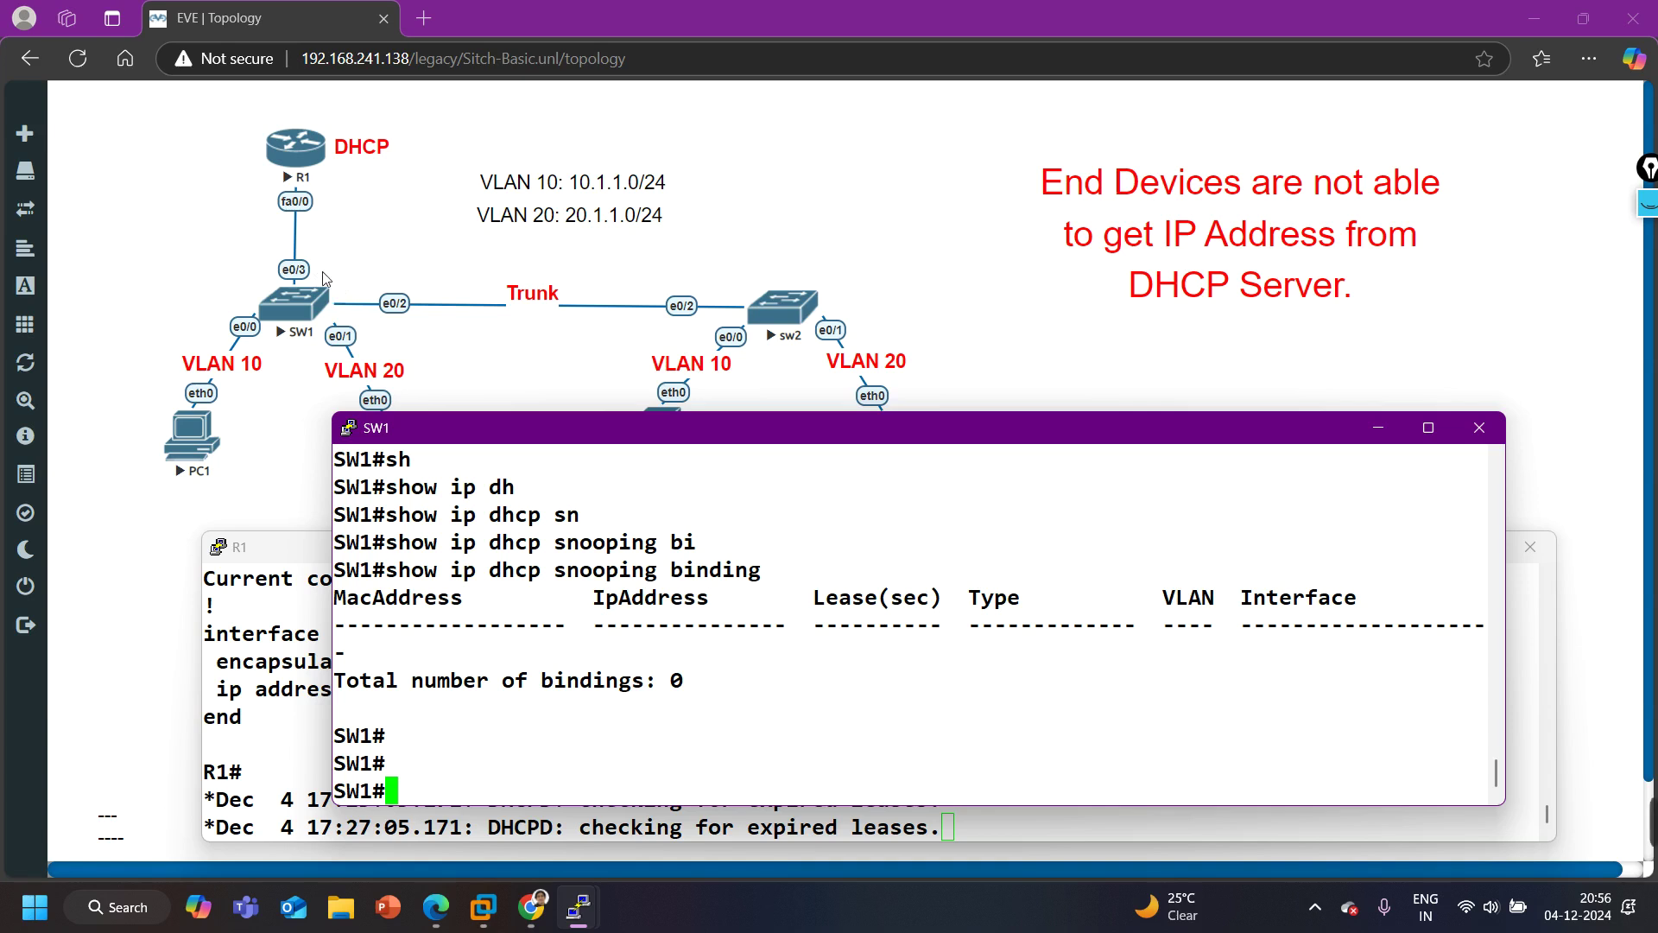
{"action": "type", "text": "conf"}
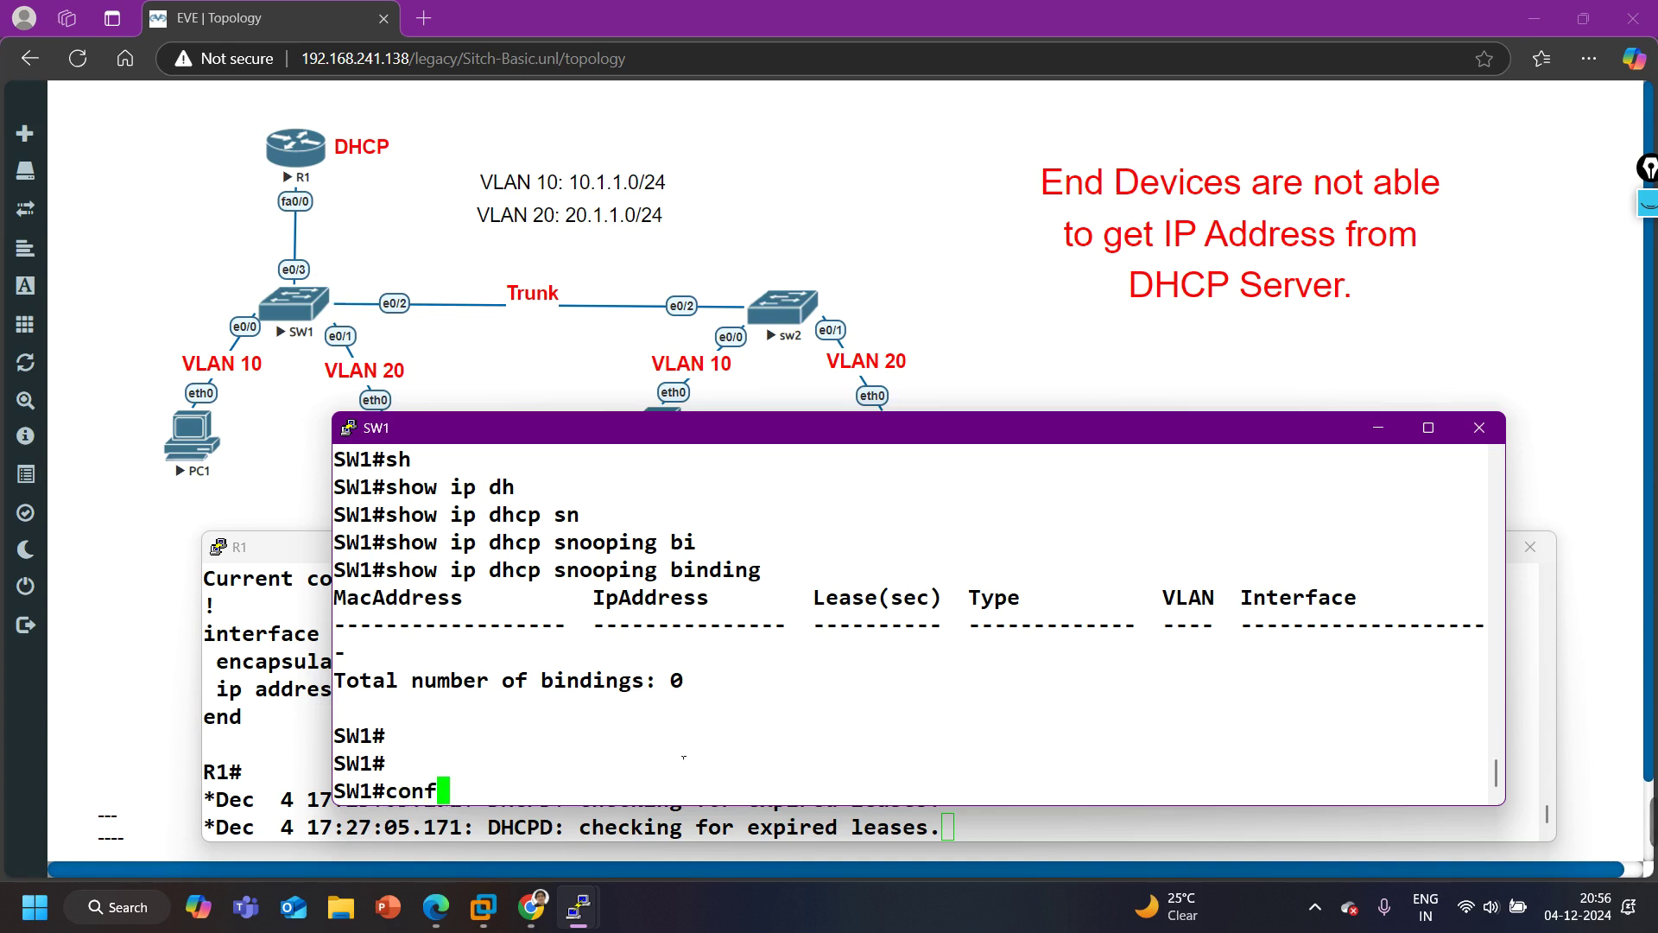
{"action": "key", "text": "Tab"}
{"action": "key", "text": "Return"}
{"action": "key", "text": "Return"}
{"action": "key", "text": "Return"}
{"action": "key", "text": "Return"}
{"action": "key", "text": "Return"}
{"action": "key", "text": "Return"}
{"action": "type", "text": "i"}
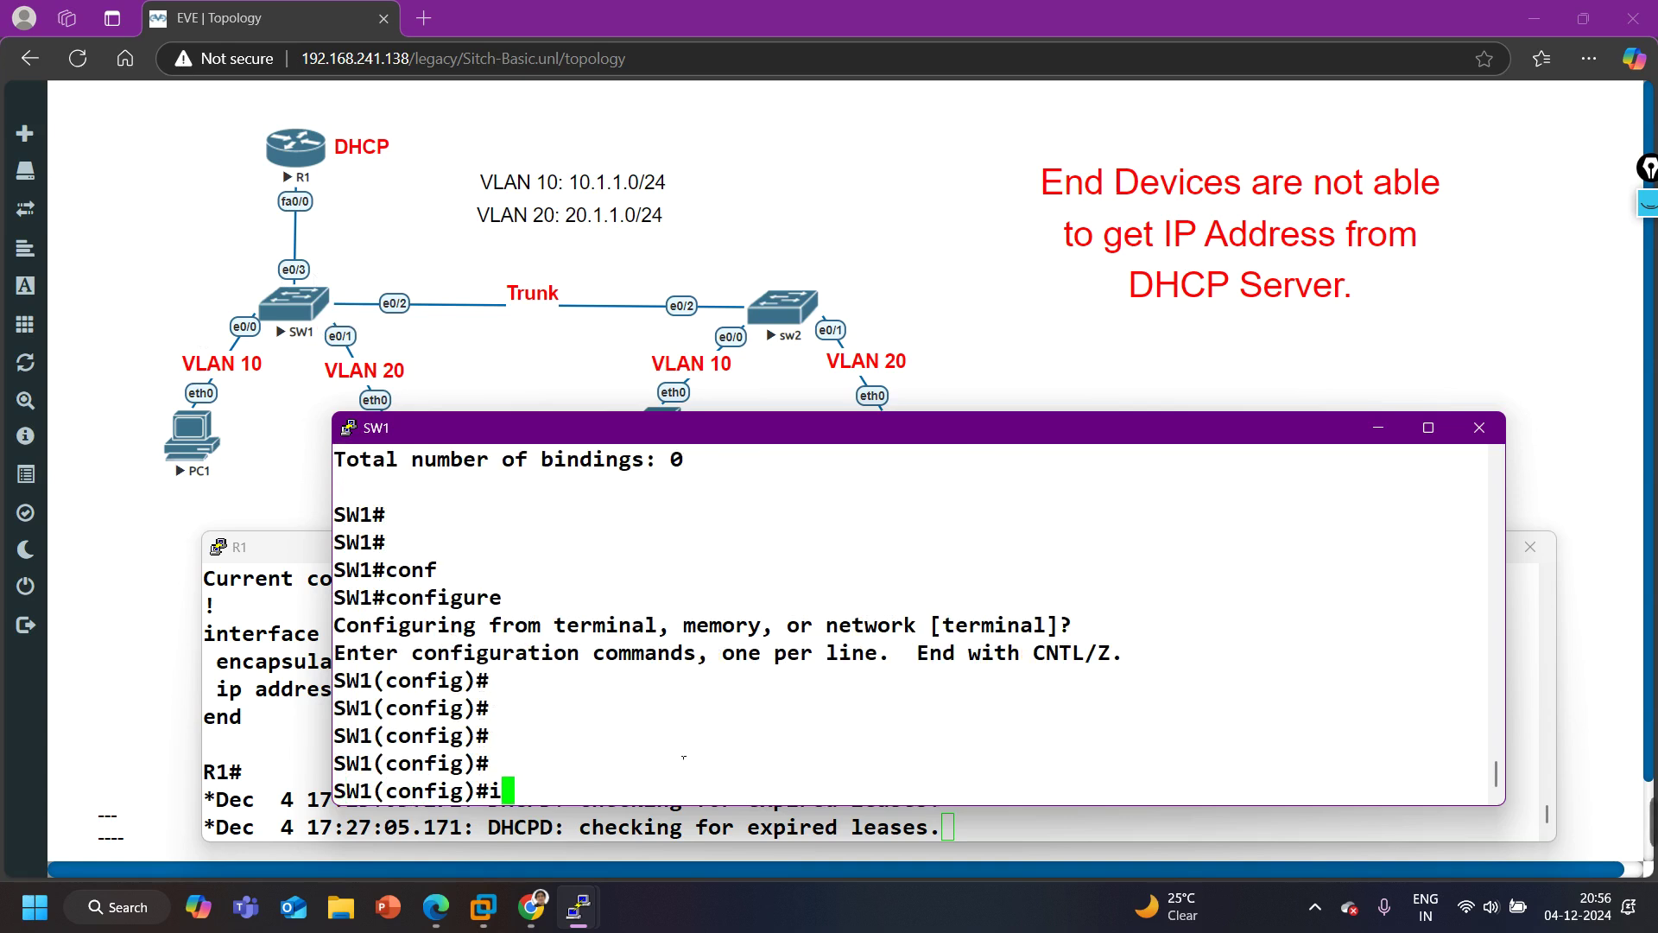
{"action": "type", "text": "nt e0/3"}
{"action": "key", "text": "Return"}
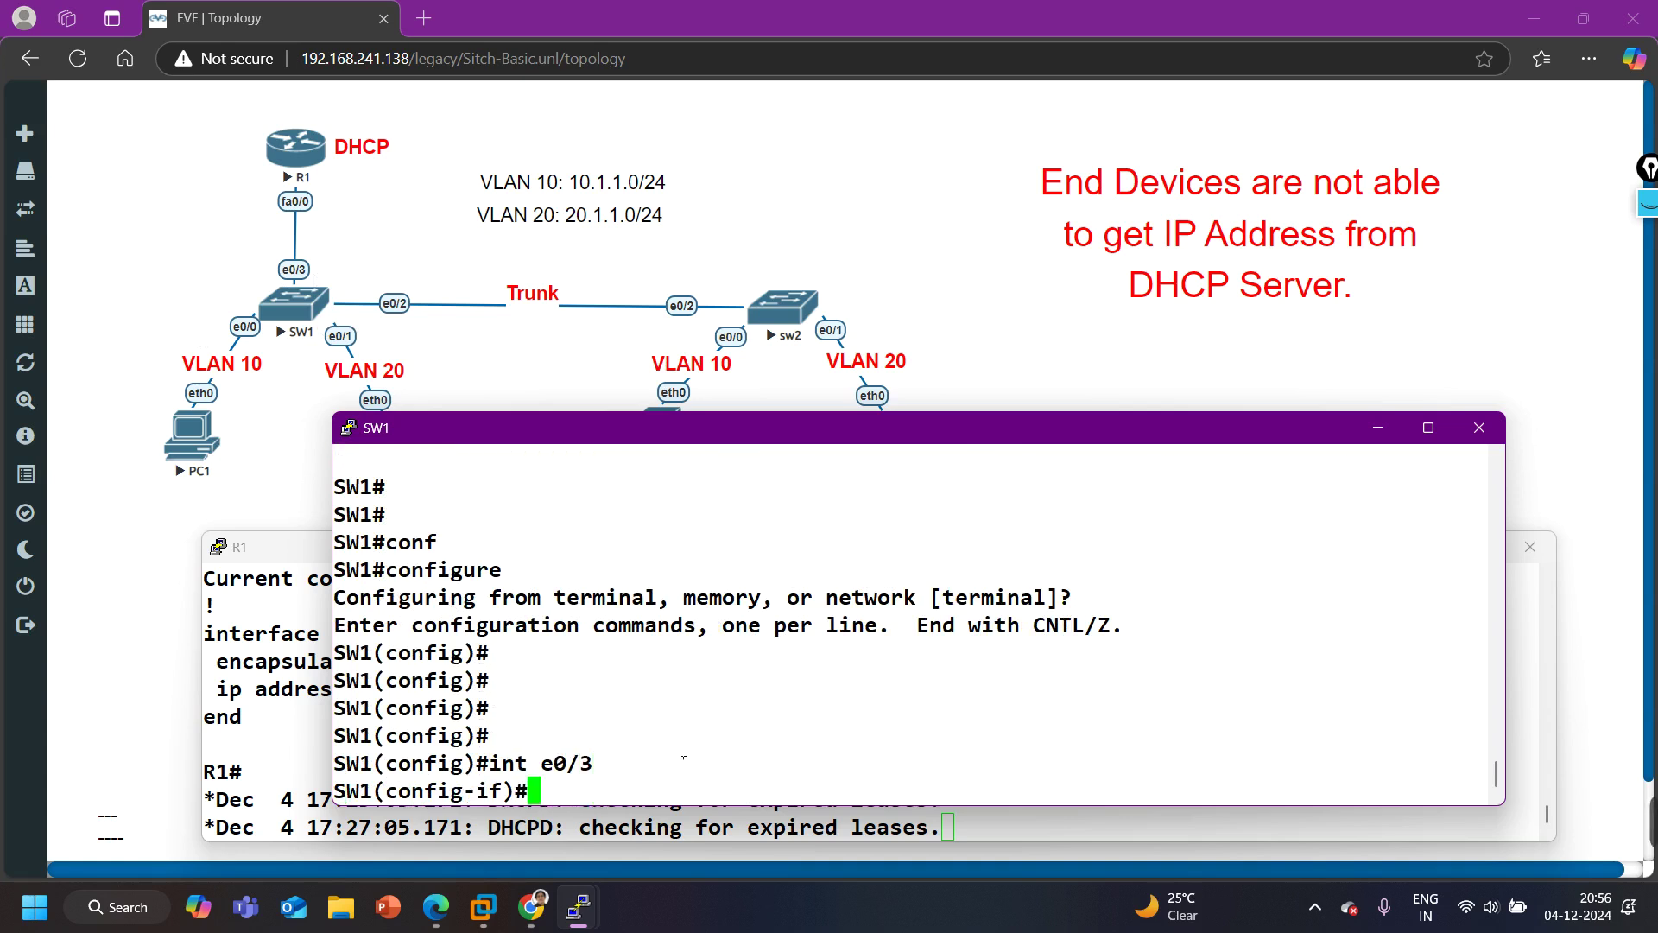
Make e0/3 a trusted DHCP snooping port with ip dhcp snooping trust and return to privileged mode
{"action": "type", "text": "ip dh"}
{"action": "key", "text": "Tab"}
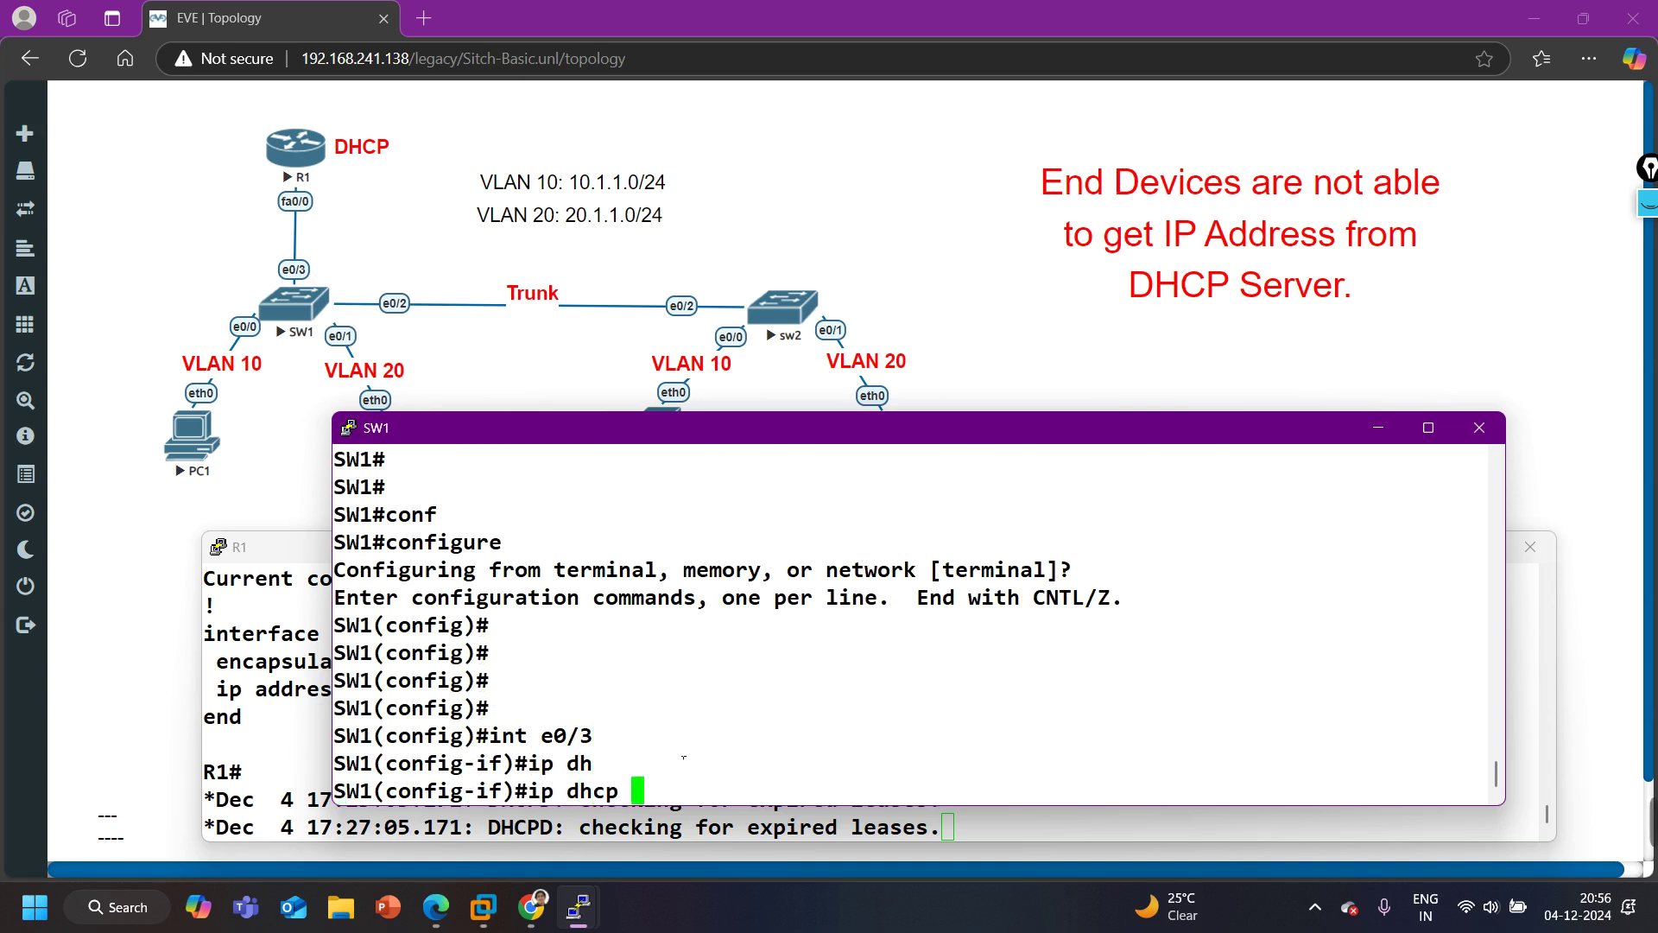
{"action": "type", "text": "sn"}
{"action": "key", "text": "Tab"}
{"action": "type", "text": "tr"}
{"action": "key", "text": "Tab"}
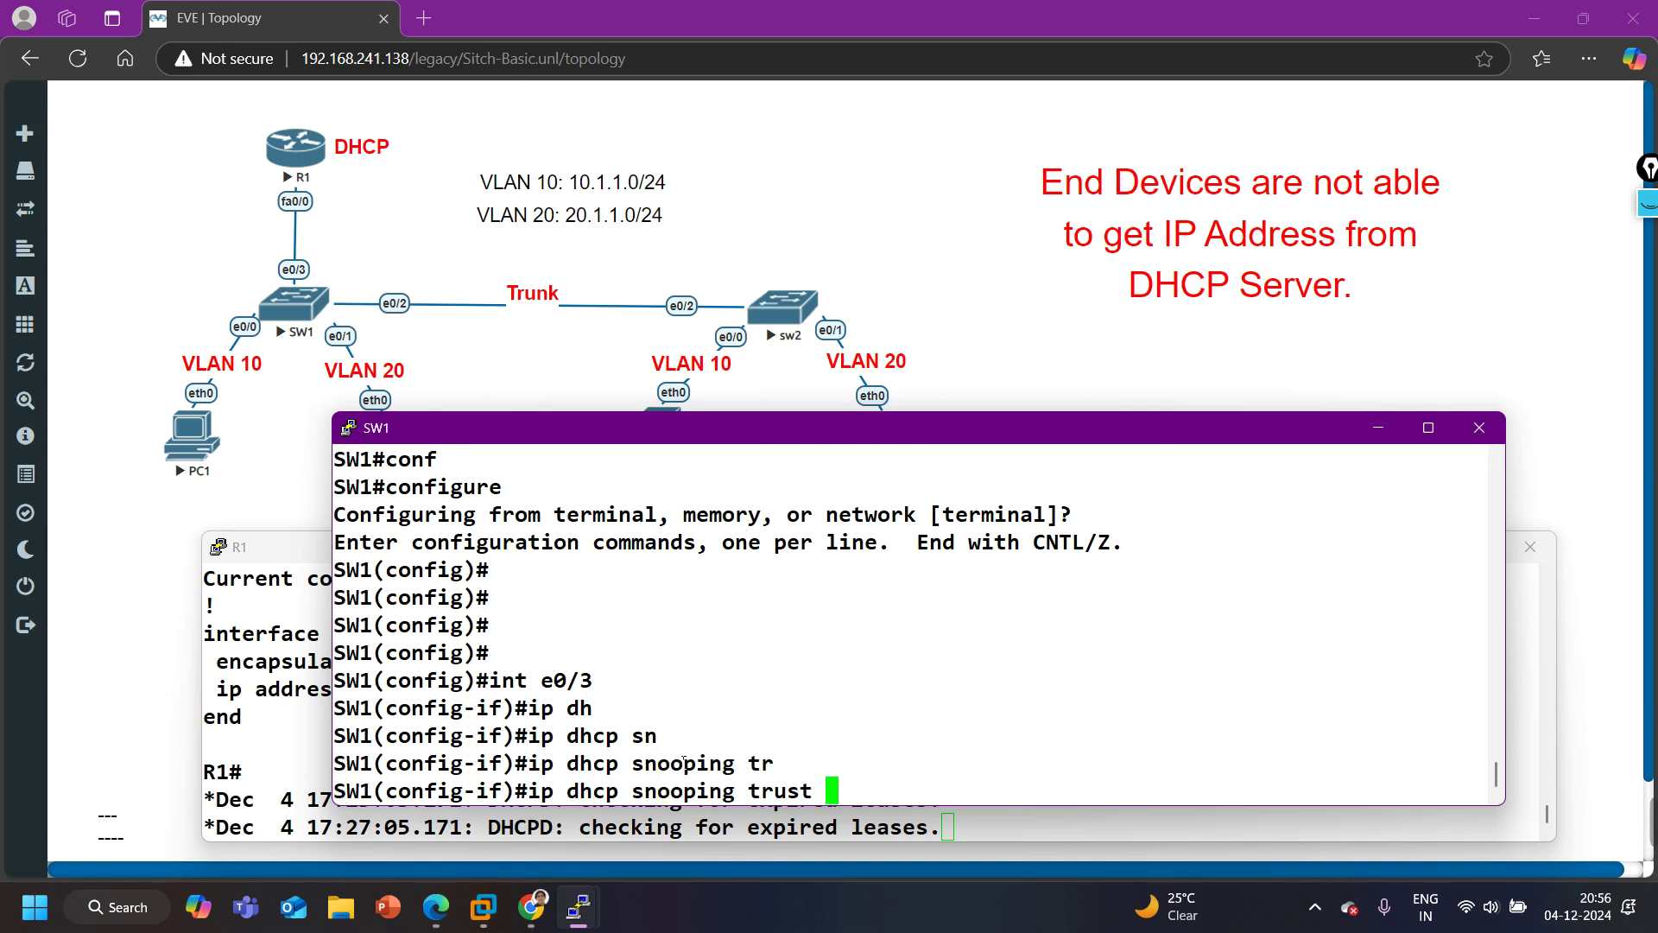
{"action": "key", "text": "Return"}
{"action": "key", "text": "ctrl+z"}
{"action": "key", "text": "Return"}
{"action": "key", "text": "Return"}
{"action": "key", "text": "Return"}
Run show ip dhcp snooping on SW1 and highlight the trust entry for Ethernet0/3
{"action": "key", "text": "Up"}
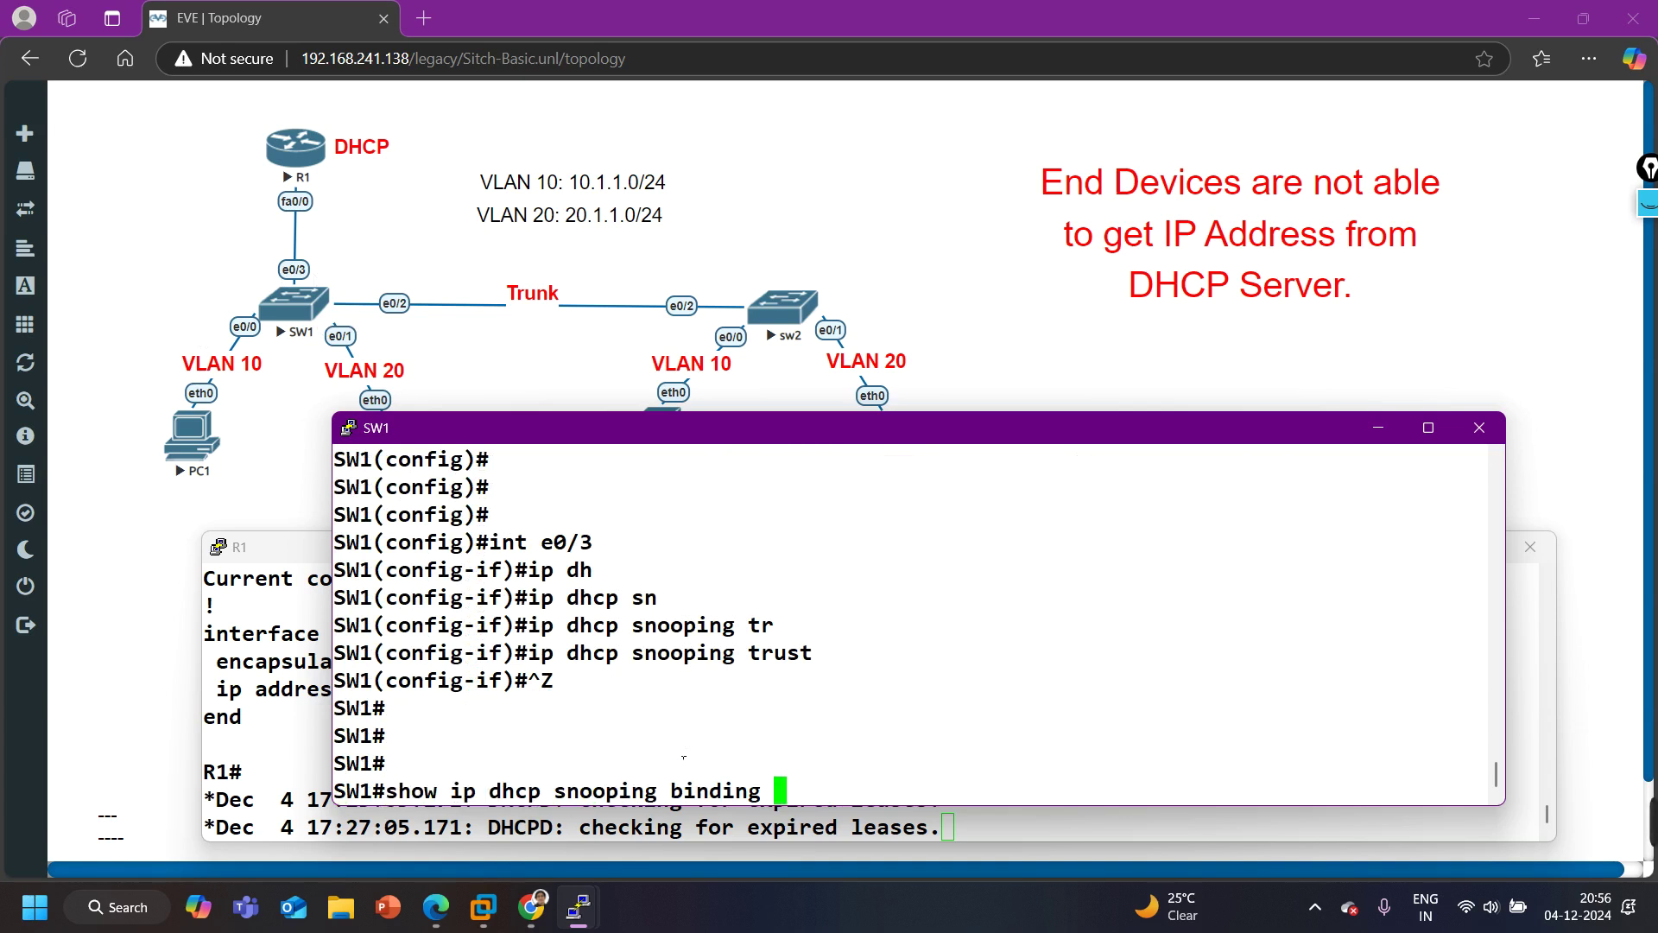
{"action": "key", "text": "BackSpace"}
{"action": "key", "text": "BackSpace"}
{"action": "key", "text": "BackSpace"}
{"action": "key", "text": "BackSpace"}
{"action": "key", "text": "BackSpace"}
{"action": "key", "text": "BackSpace"}
{"action": "key", "text": "BackSpace"}
{"action": "key", "text": "BackSpace"}
{"action": "key", "text": "Return"}
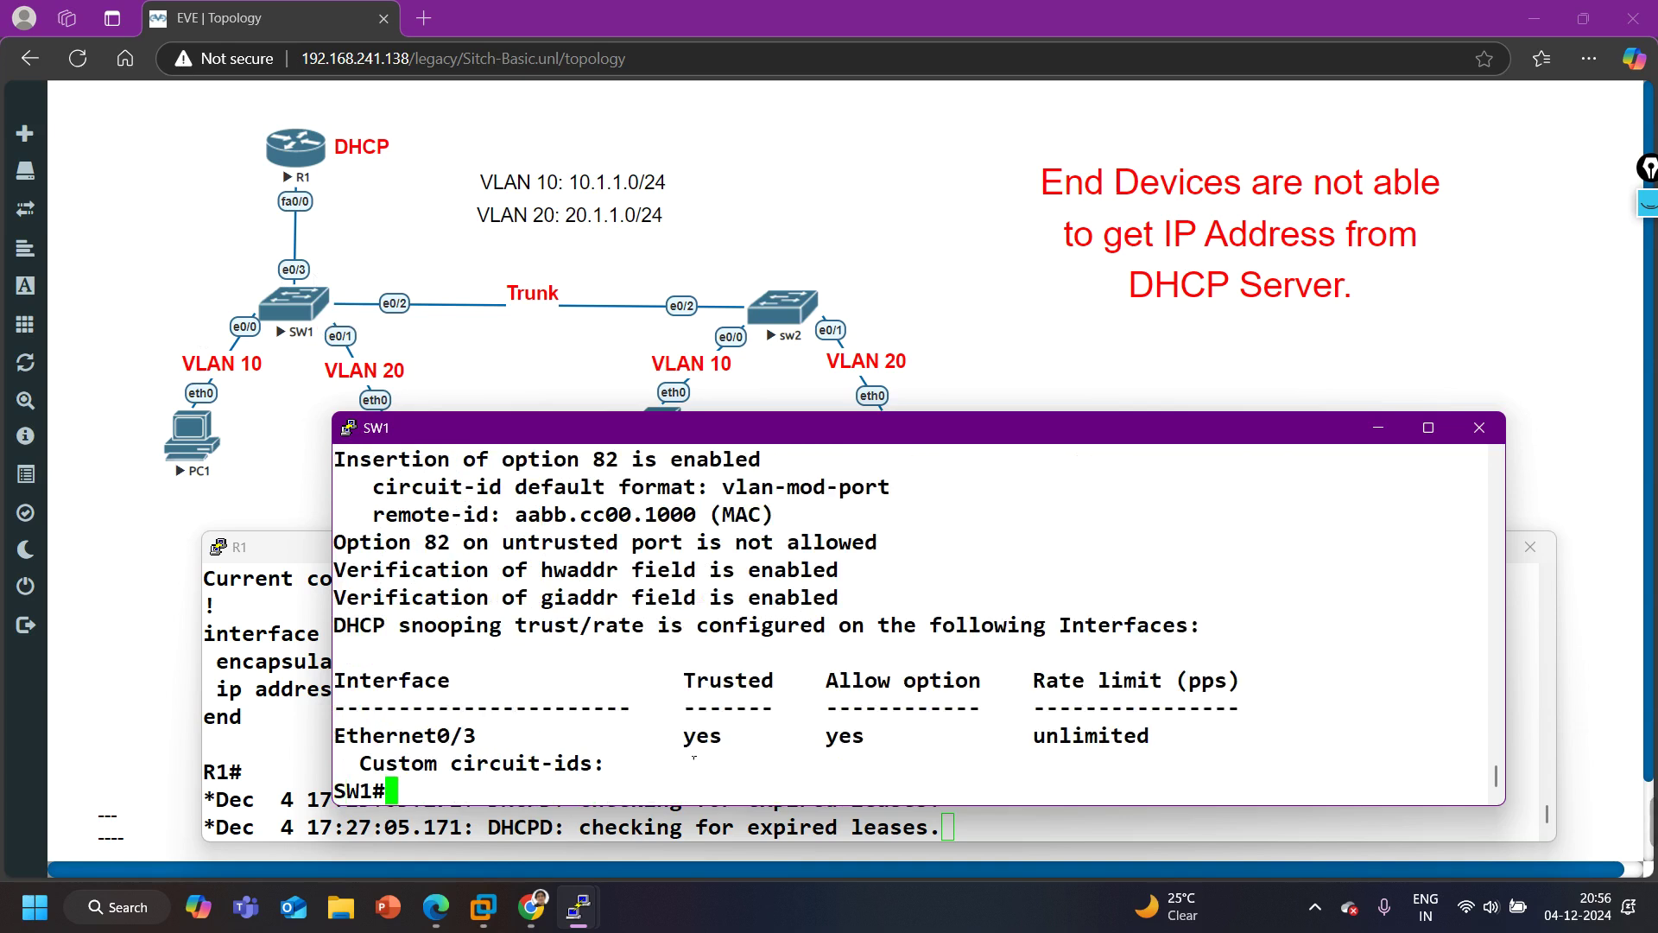
{"action": "left_click_drag", "start_coordinate": [373, 741], "coordinate": [696, 734]}
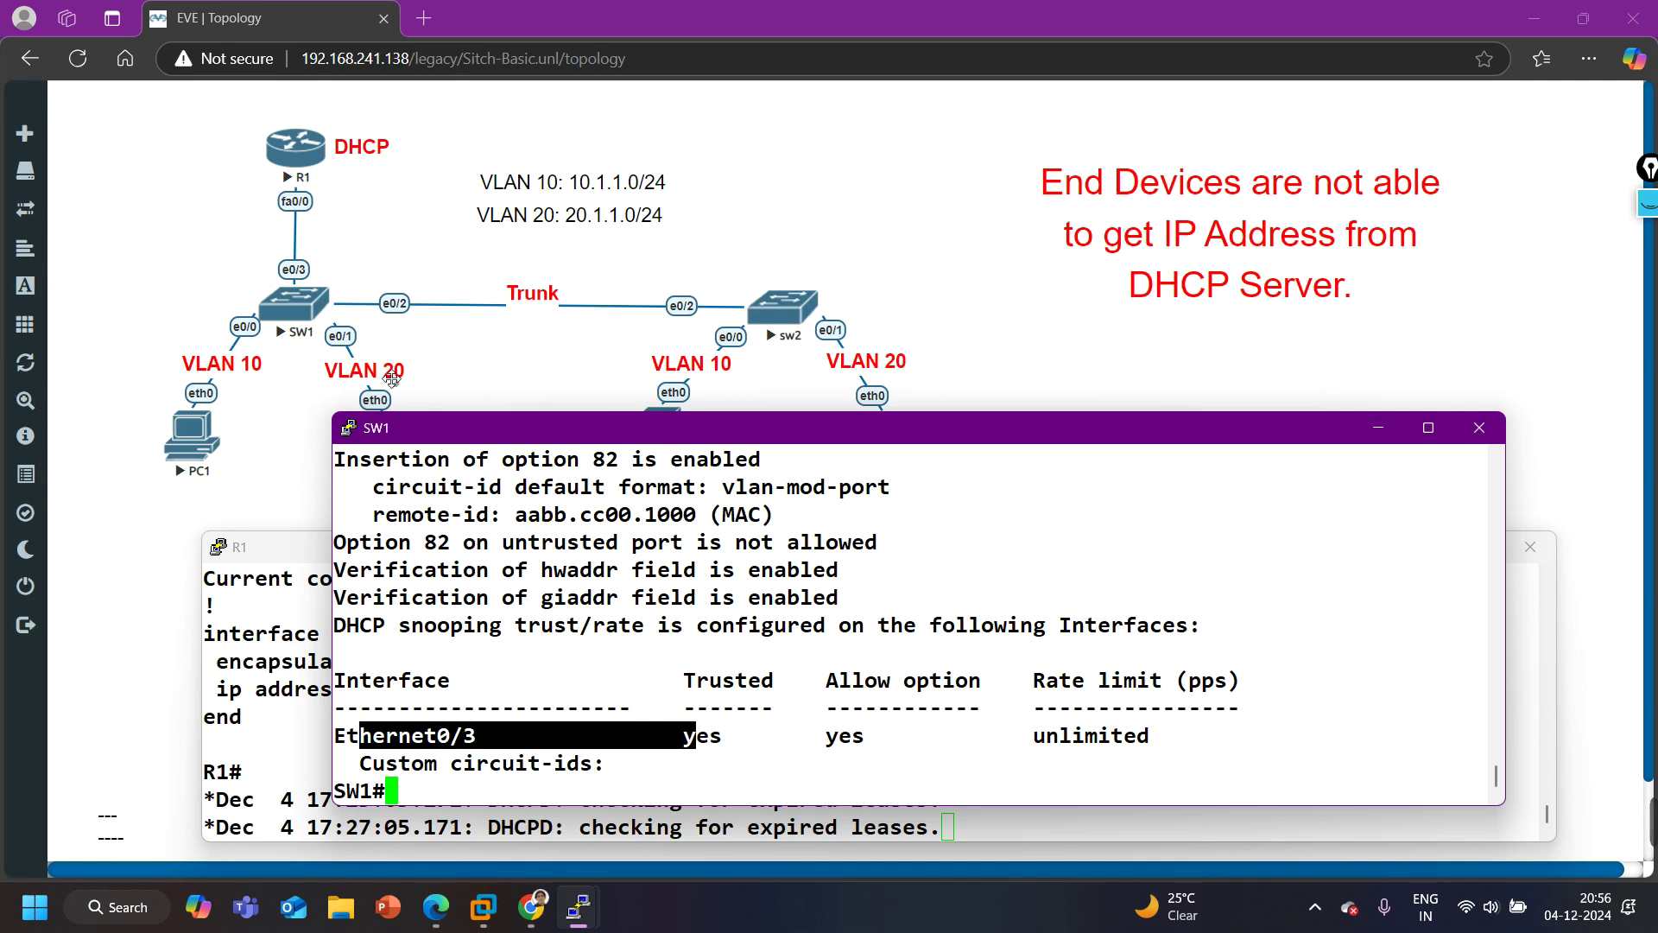
Review the snooping output and highlight the lines naming the VLANs on which DHCP snooping is configured
{"action": "scroll", "coordinate": [615, 625], "scroll_direction": "up", "scroll_amount": 4}
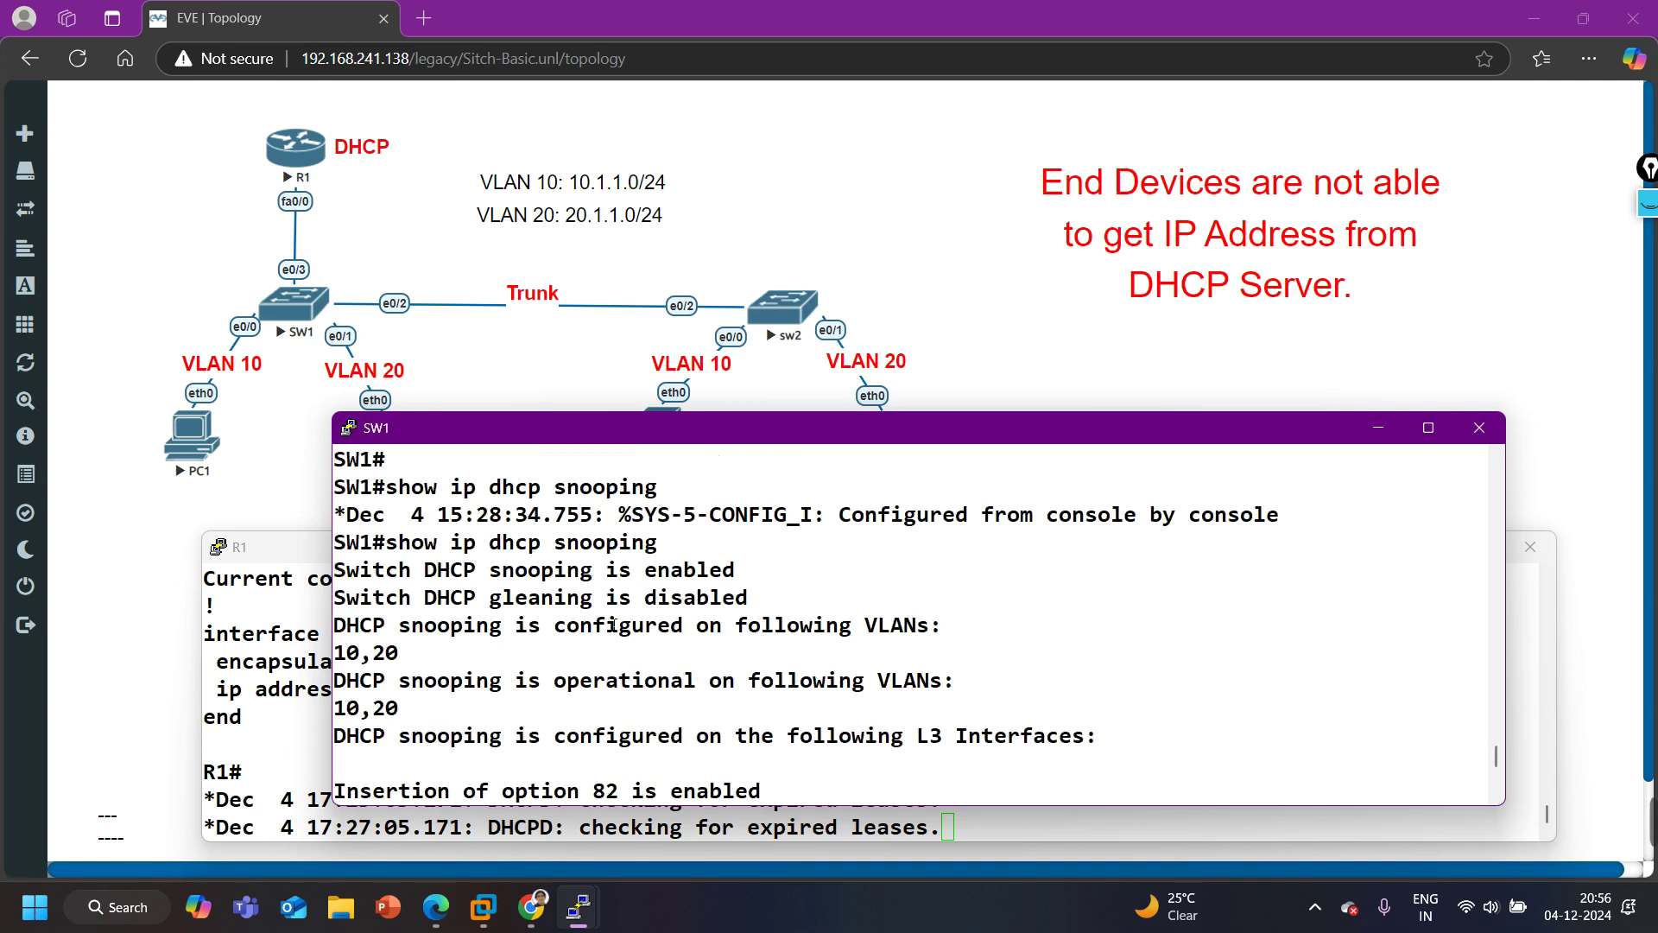
{"action": "scroll", "coordinate": [613, 623], "scroll_direction": "down", "scroll_amount": 4}
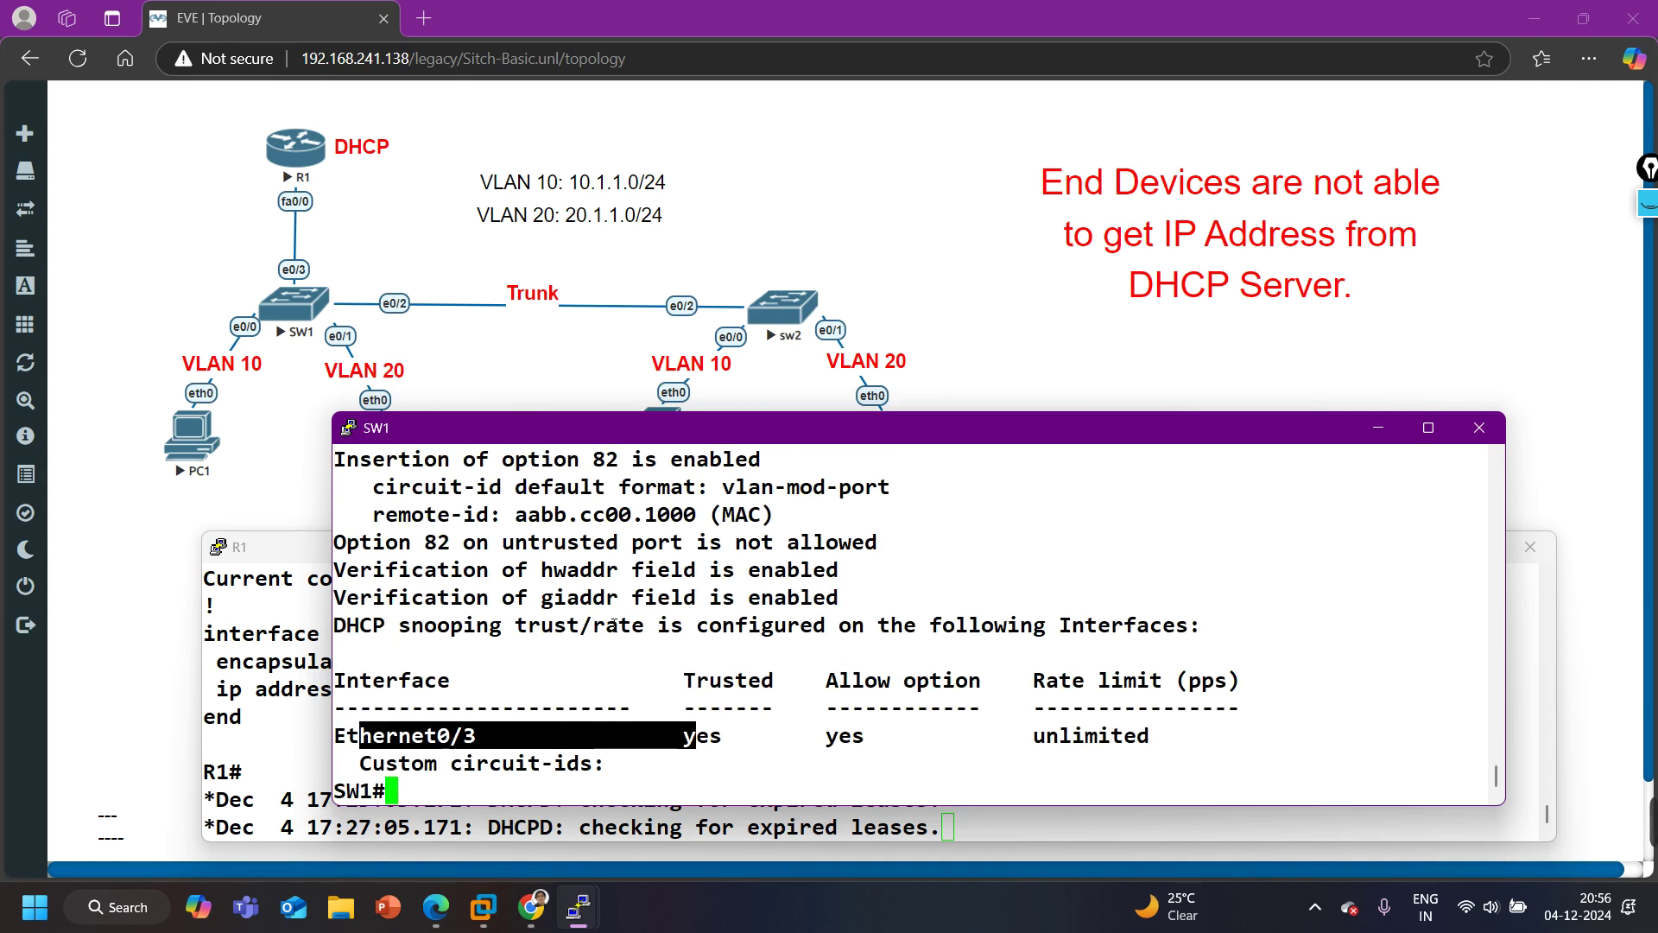
{"action": "scroll", "coordinate": [615, 624], "scroll_direction": "up", "scroll_amount": 7}
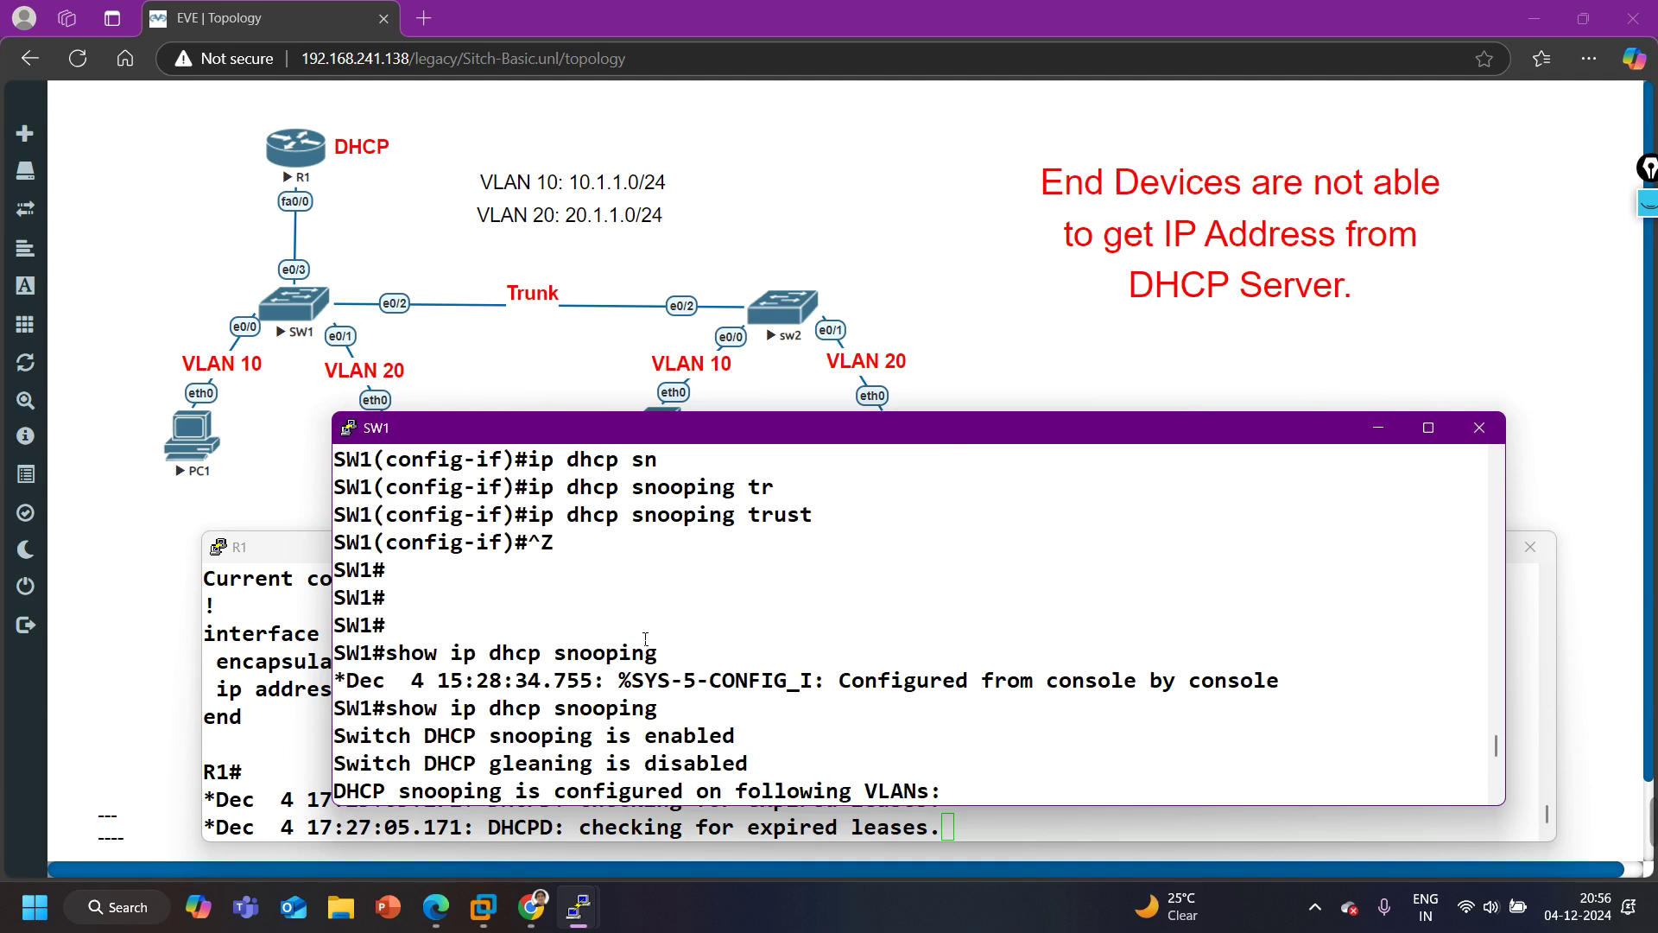
{"action": "scroll", "coordinate": [647, 638], "scroll_direction": "down", "scroll_amount": 2}
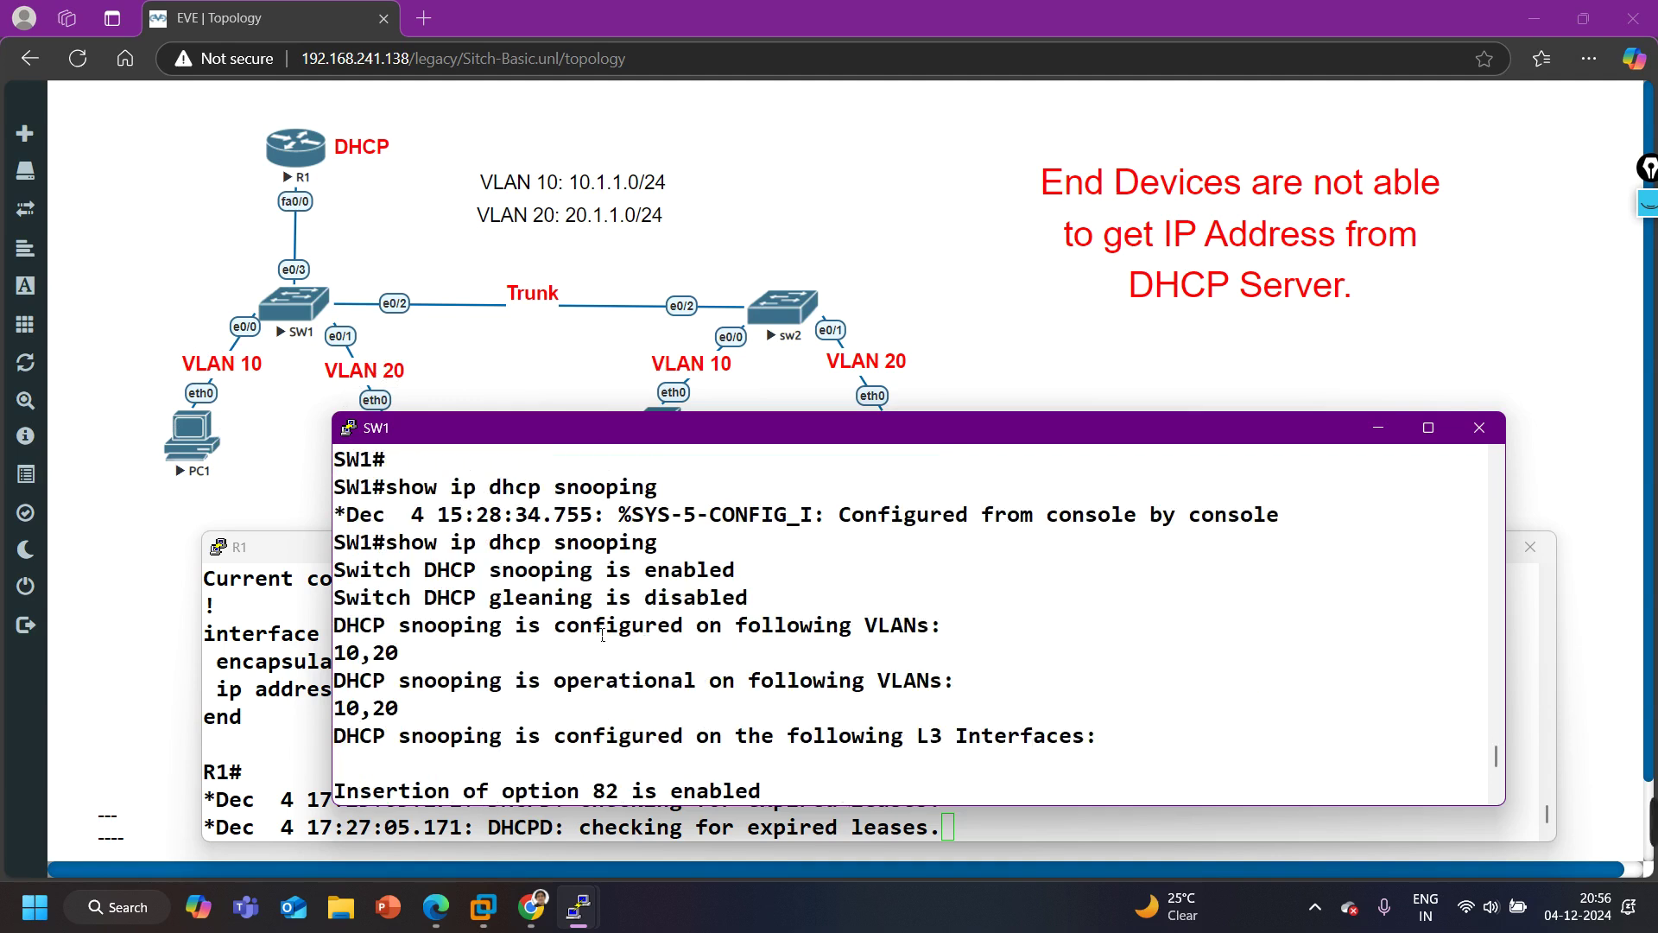
{"action": "left_click_drag", "start_coordinate": [350, 626], "coordinate": [484, 652]}
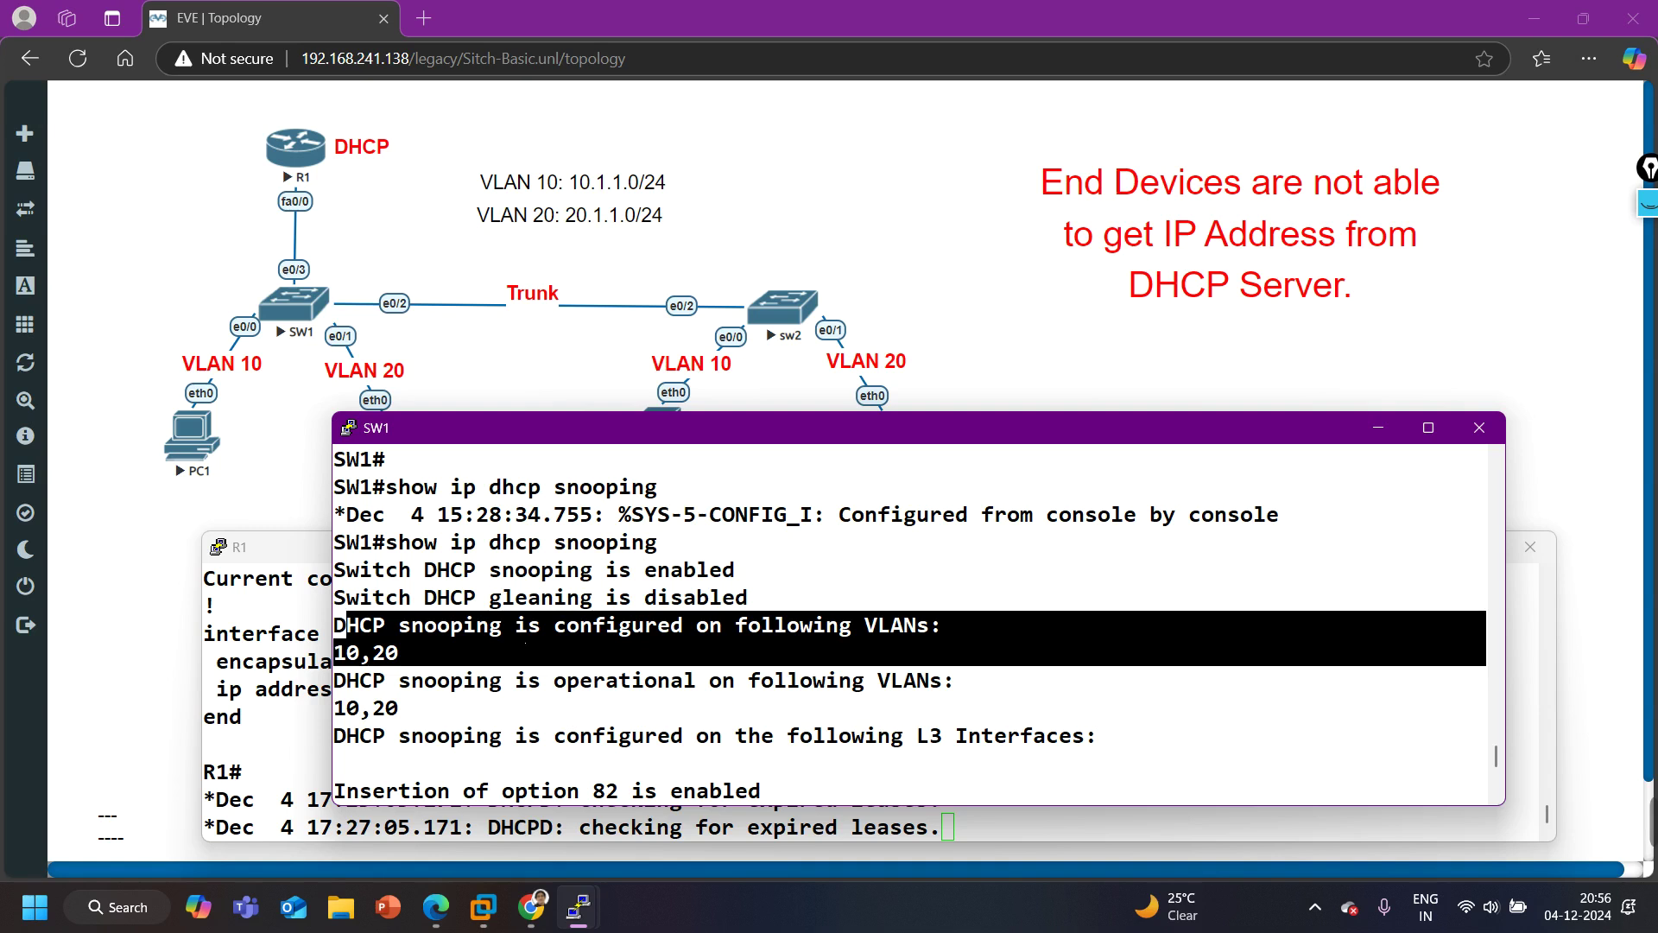
{"action": "left_click_drag", "start_coordinate": [946, 625], "coordinate": [339, 654]}
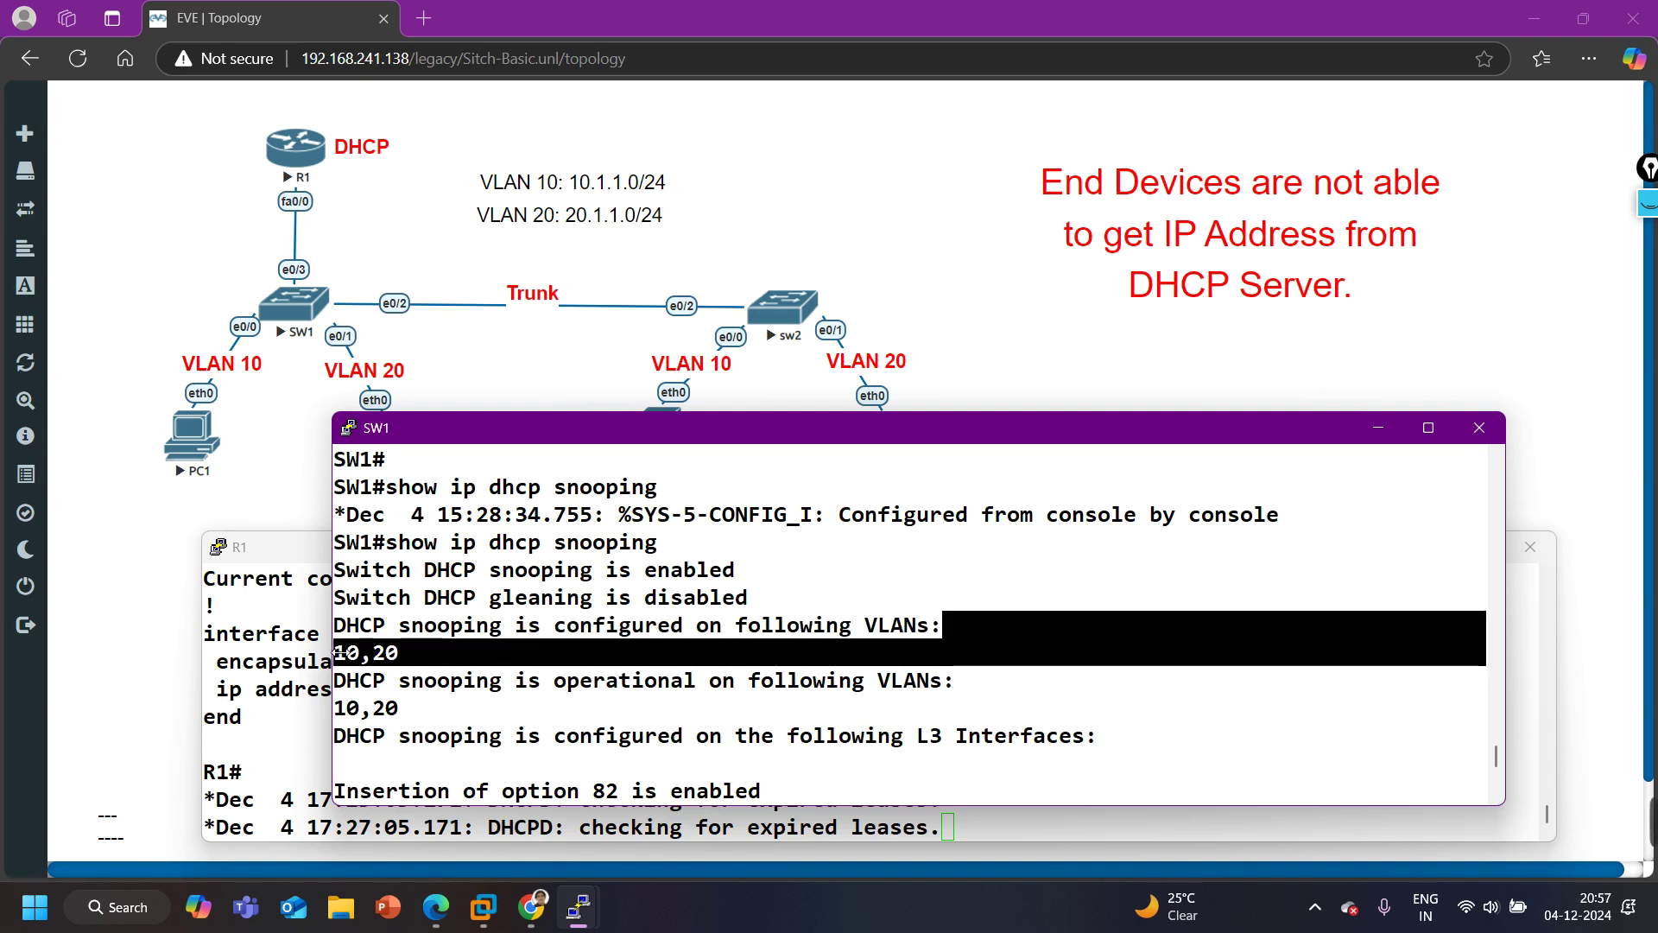
Minimize the SW1 console, request an address on PC1 with ip dhcp, and minimize the PC1 console
{"action": "left_click", "coordinate": [1379, 428]}
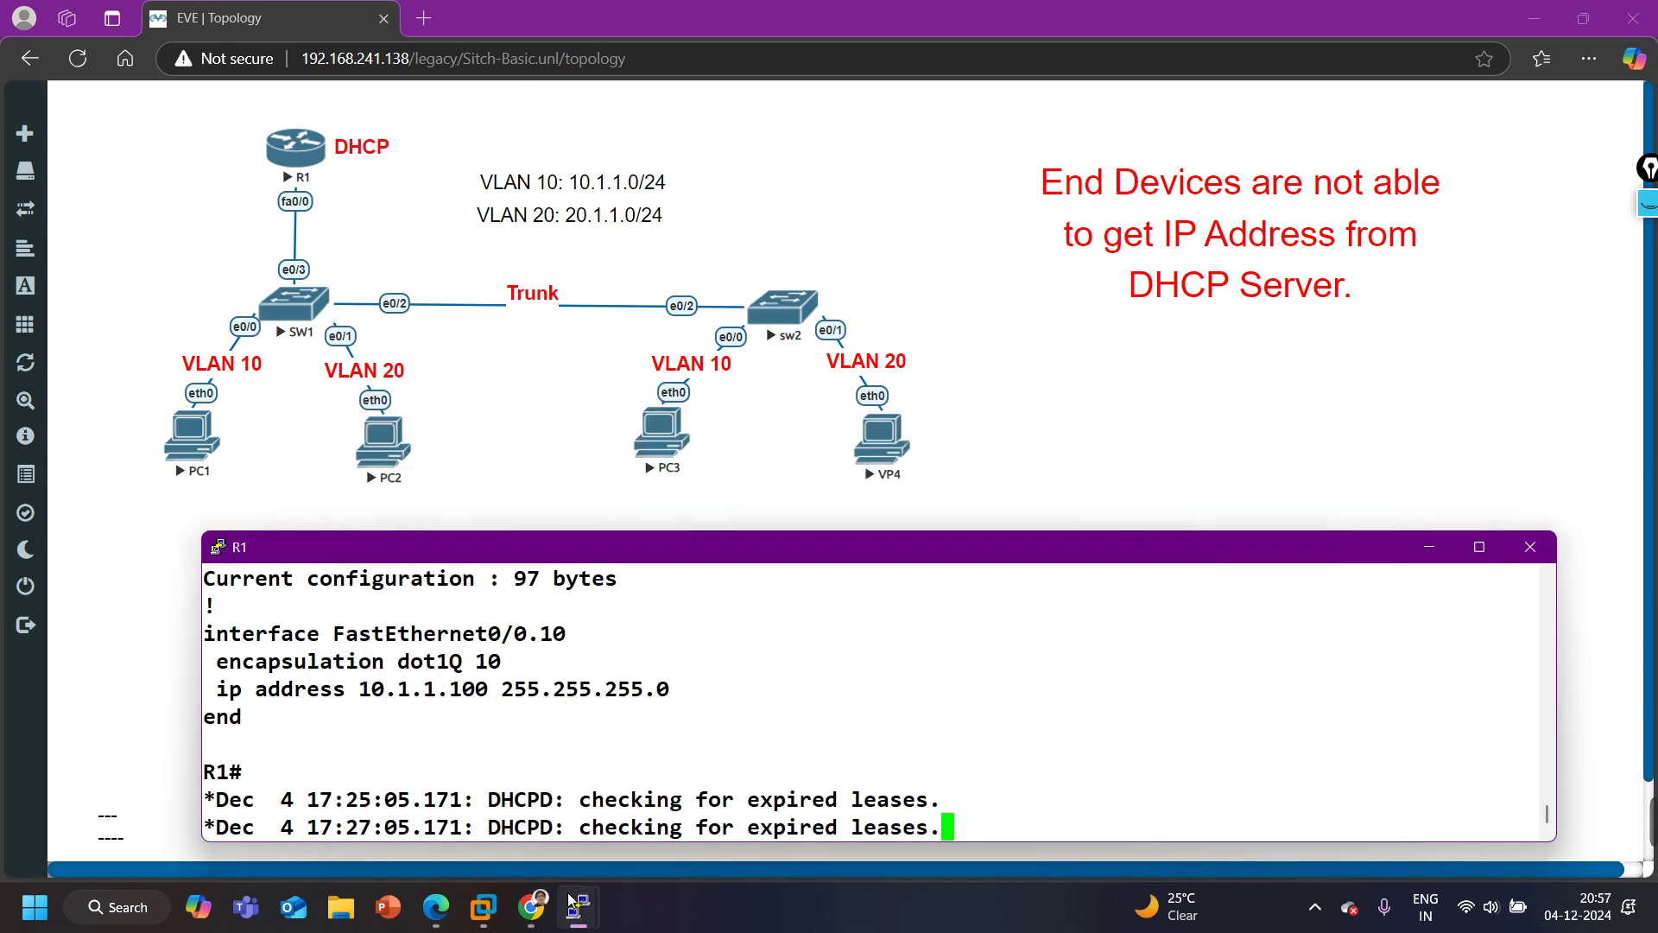
{"action": "mouse_move", "coordinate": [574, 904]}
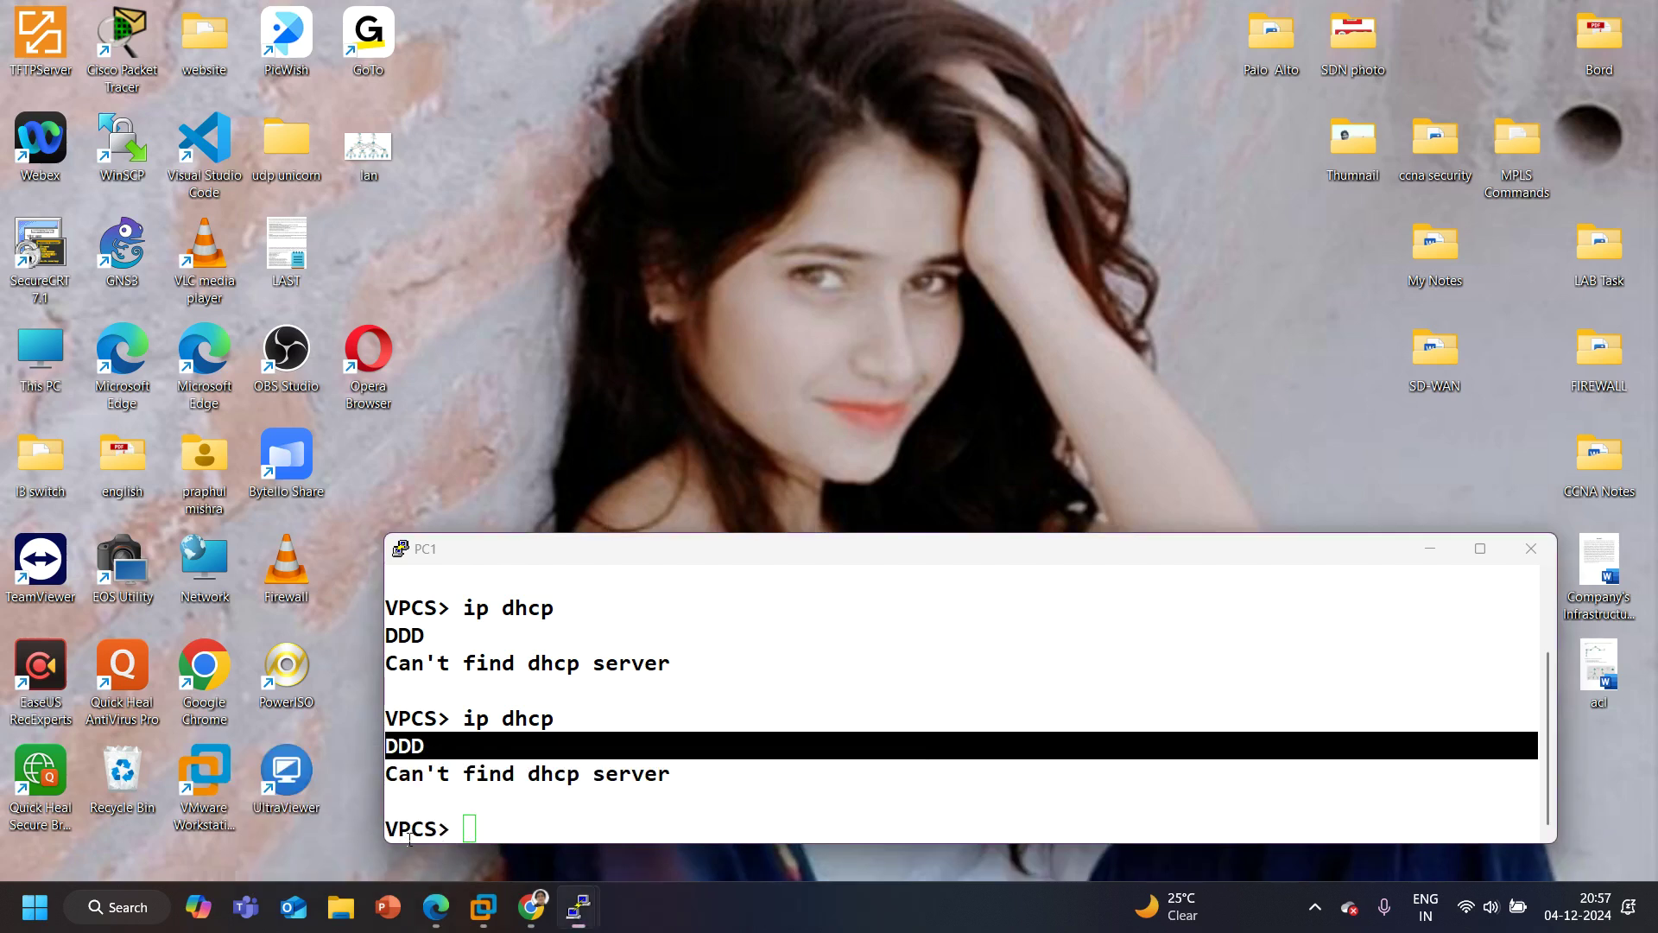
{"action": "left_click", "coordinate": [337, 820]}
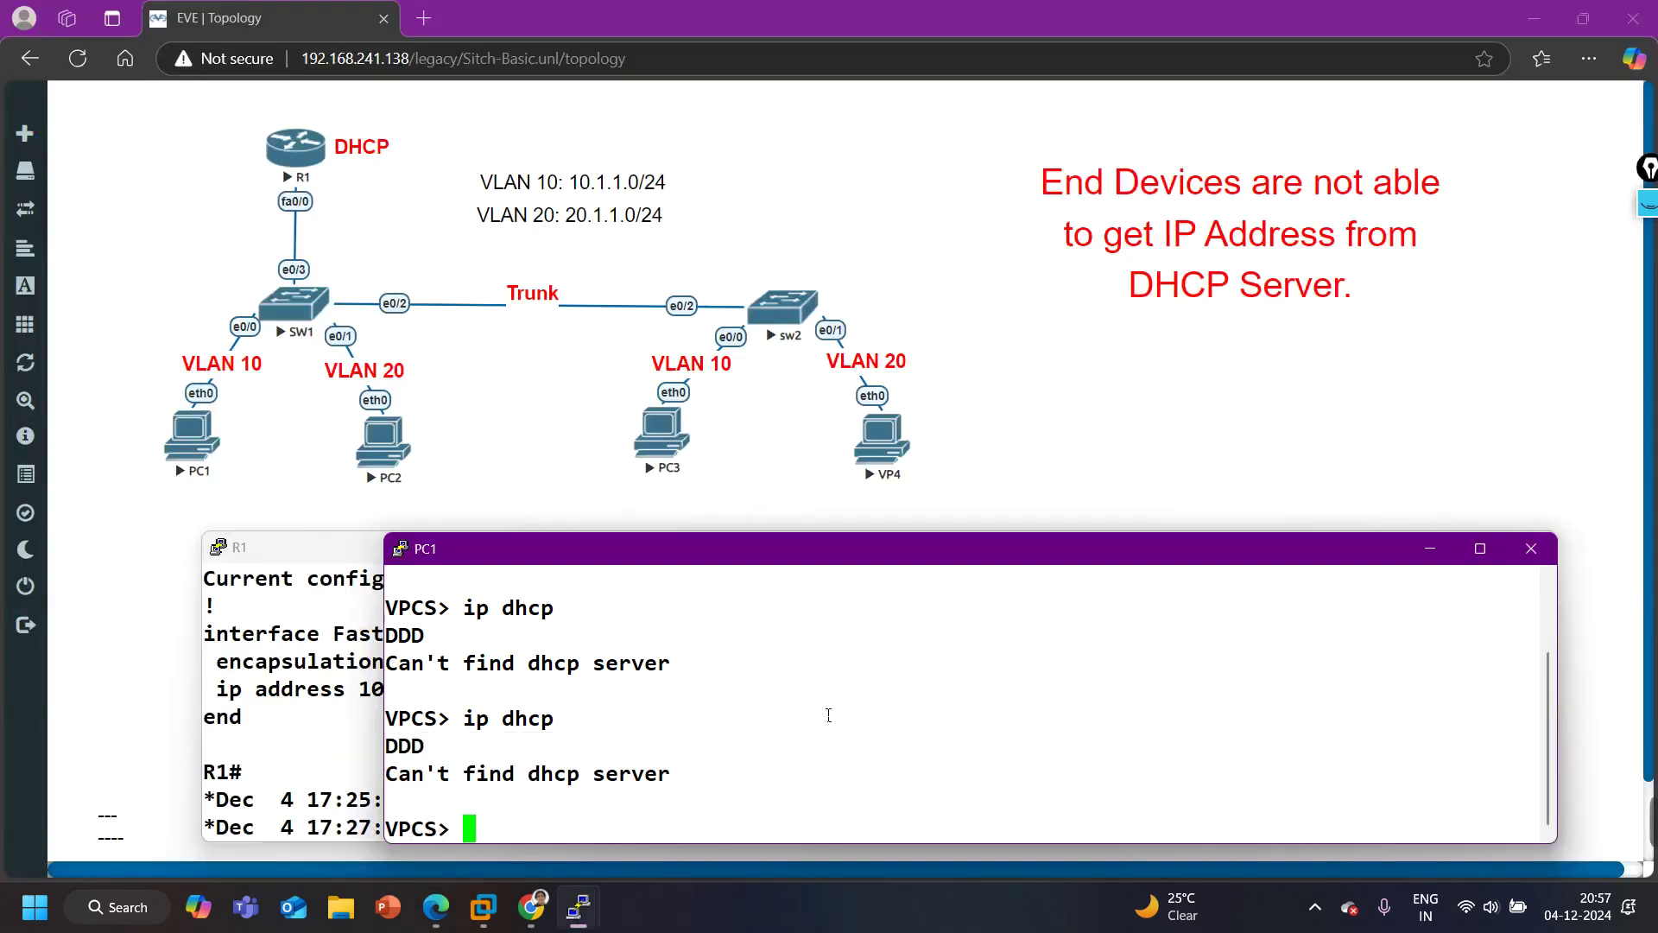
{"action": "key", "text": "Up"}
{"action": "key", "text": "Return"}
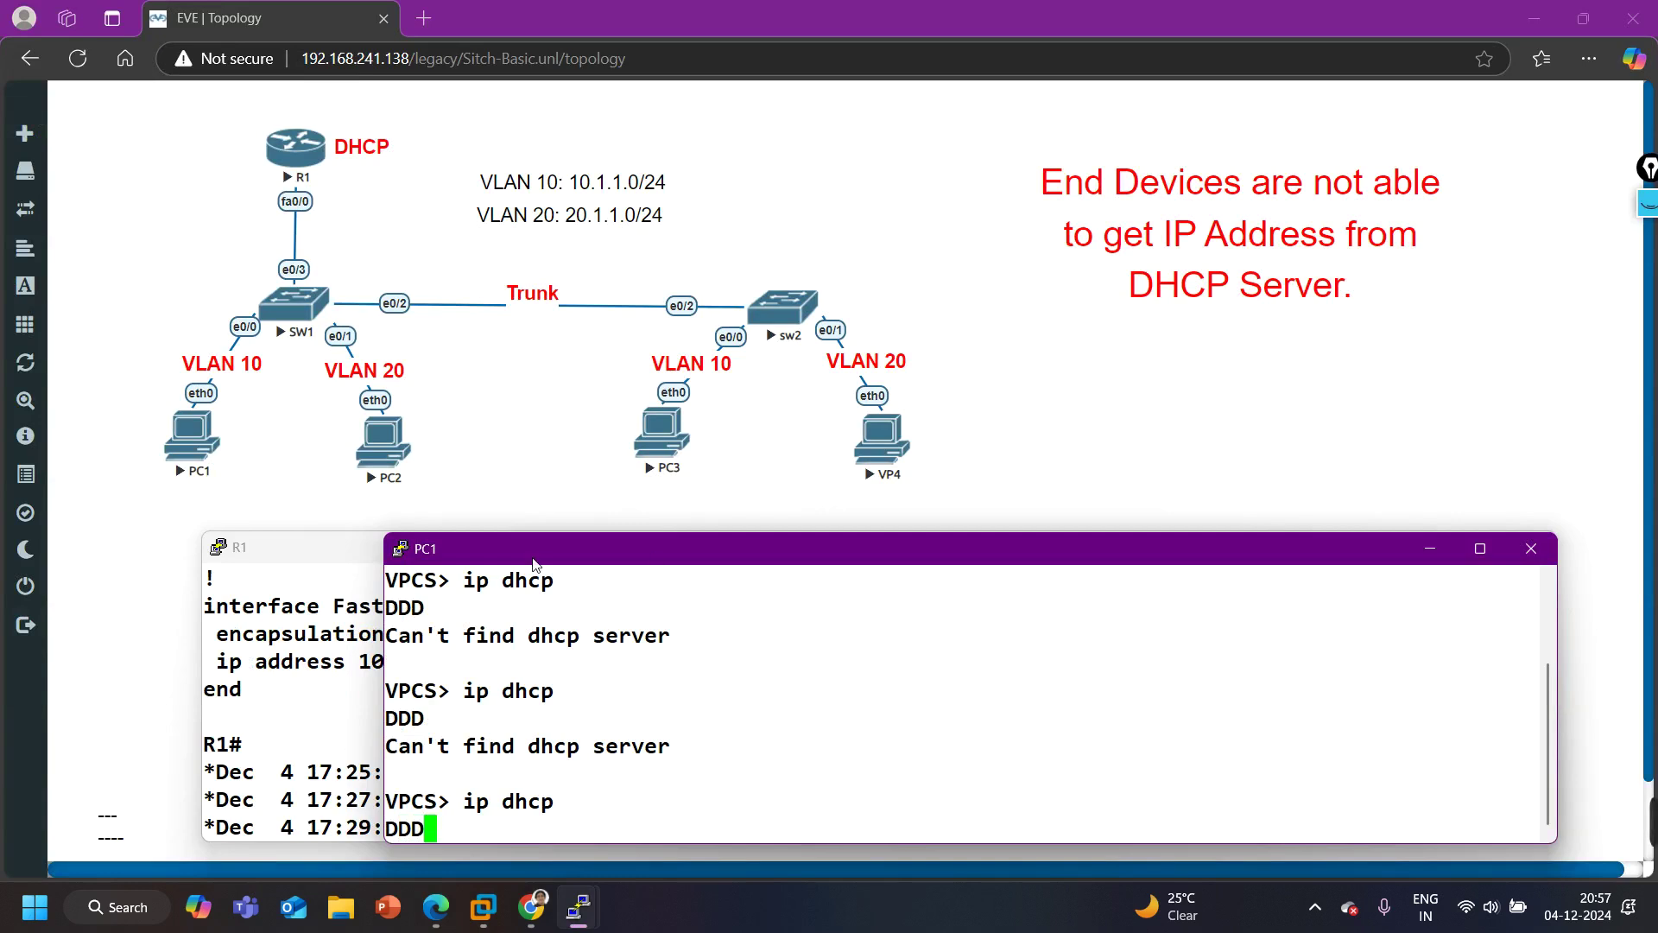
{"action": "left_click", "coordinate": [1418, 558]}
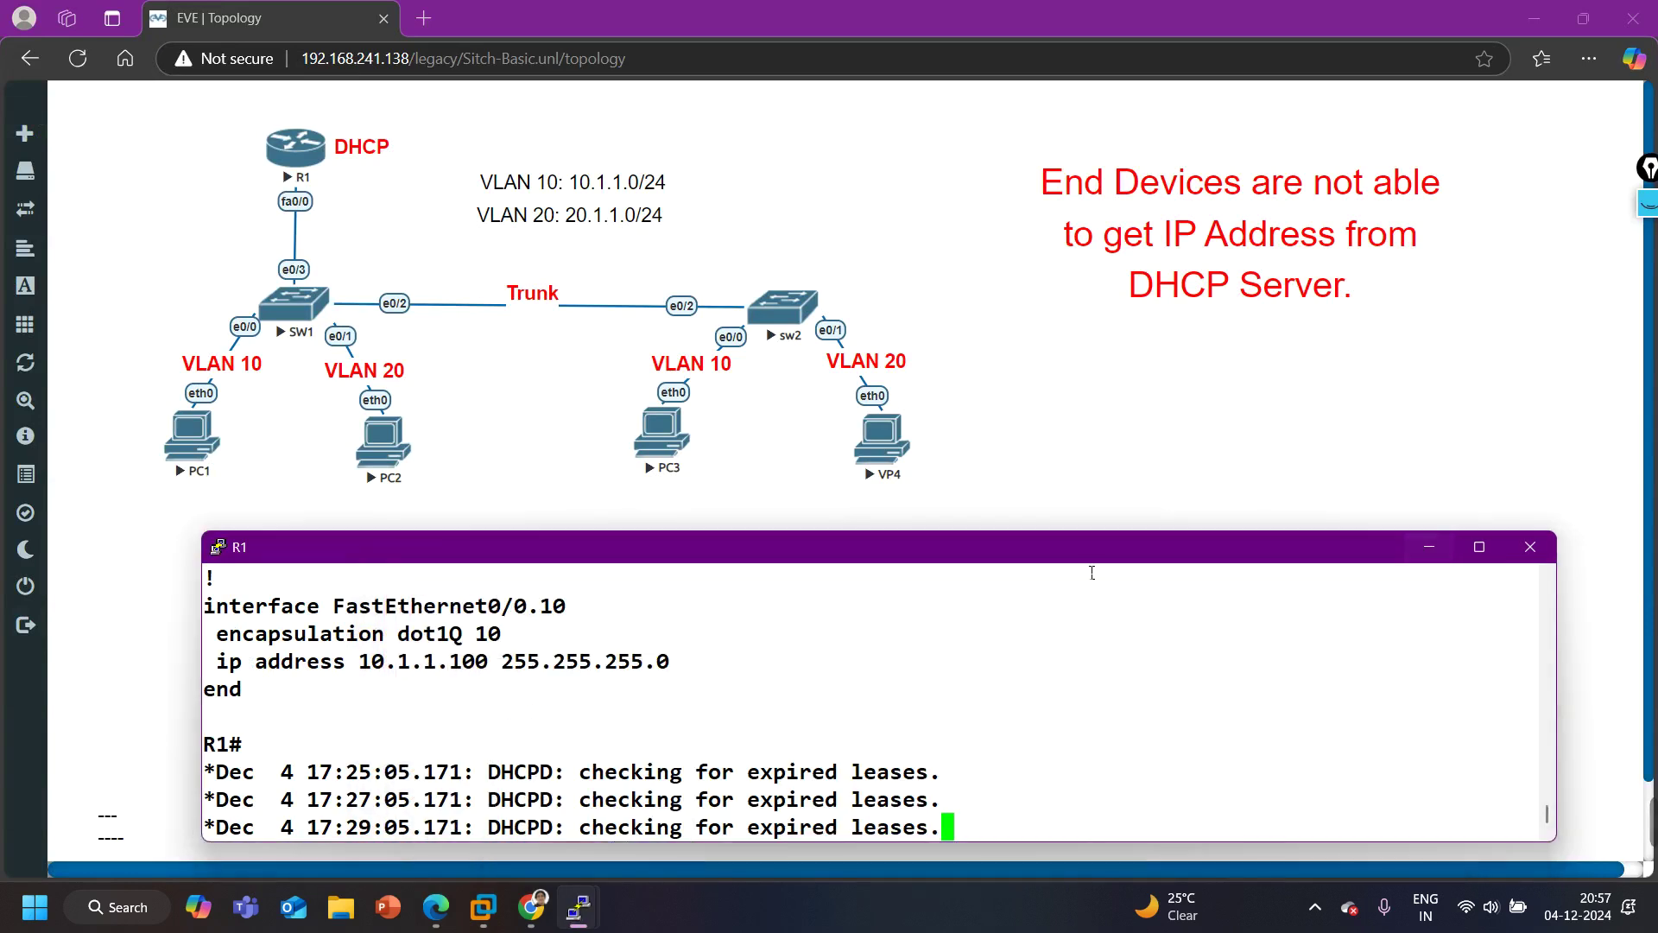
Restore the SW1 console and push the old output out of view with blank prompt lines
{"action": "mouse_move", "coordinate": [578, 907]}
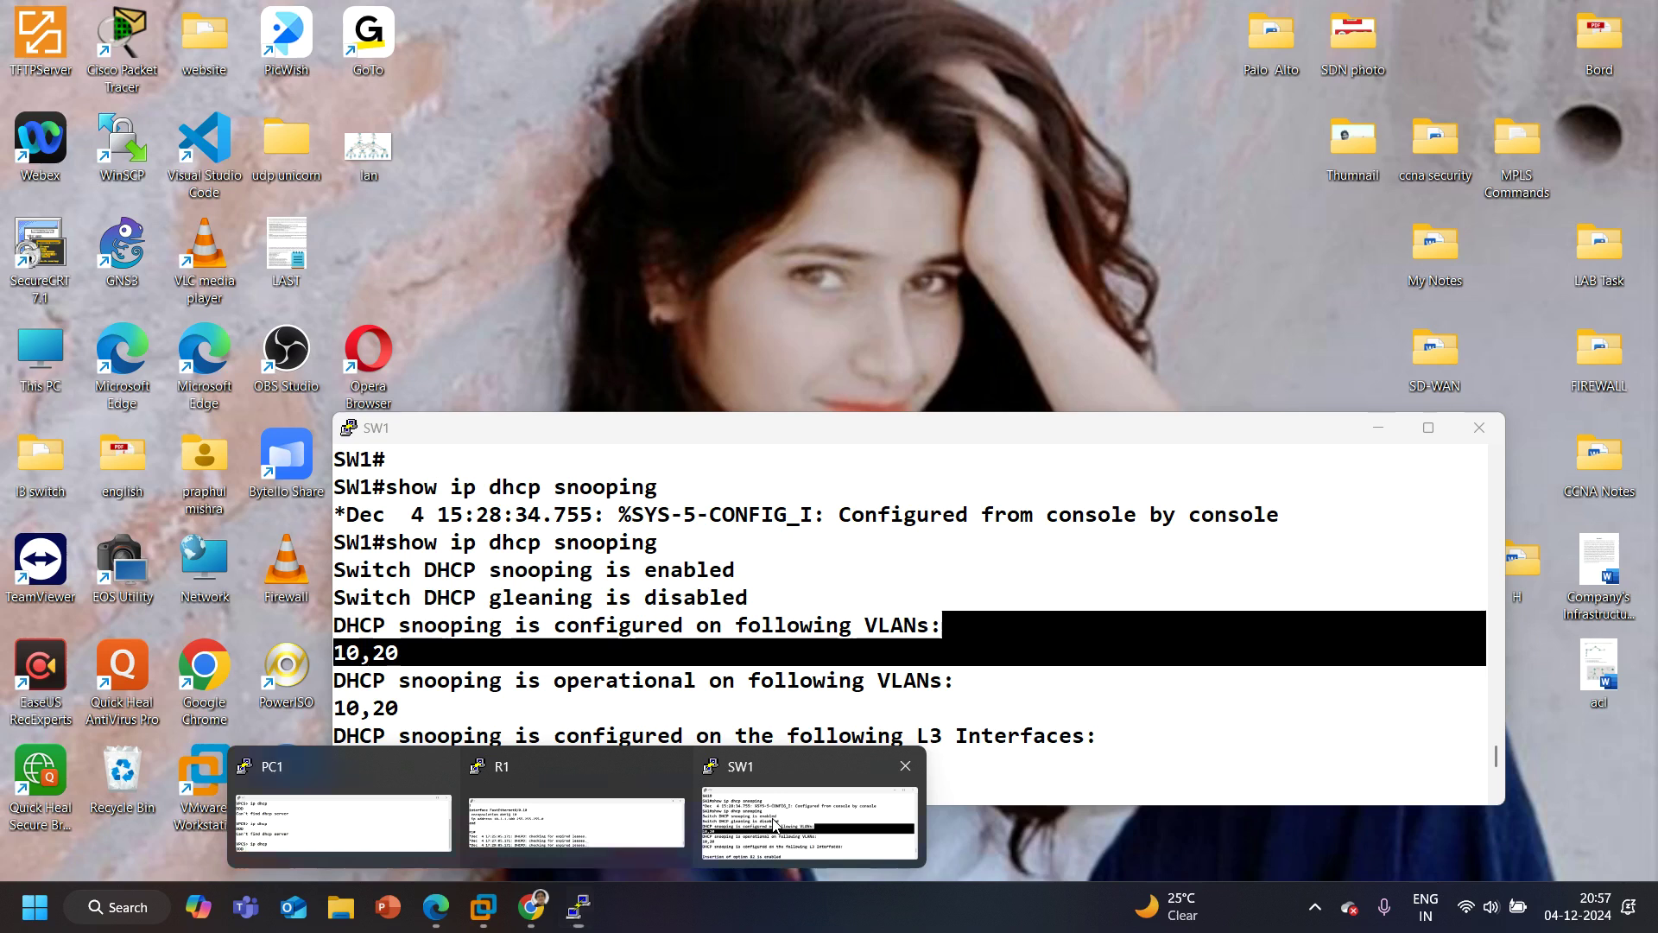
{"action": "left_click", "coordinate": [775, 825]}
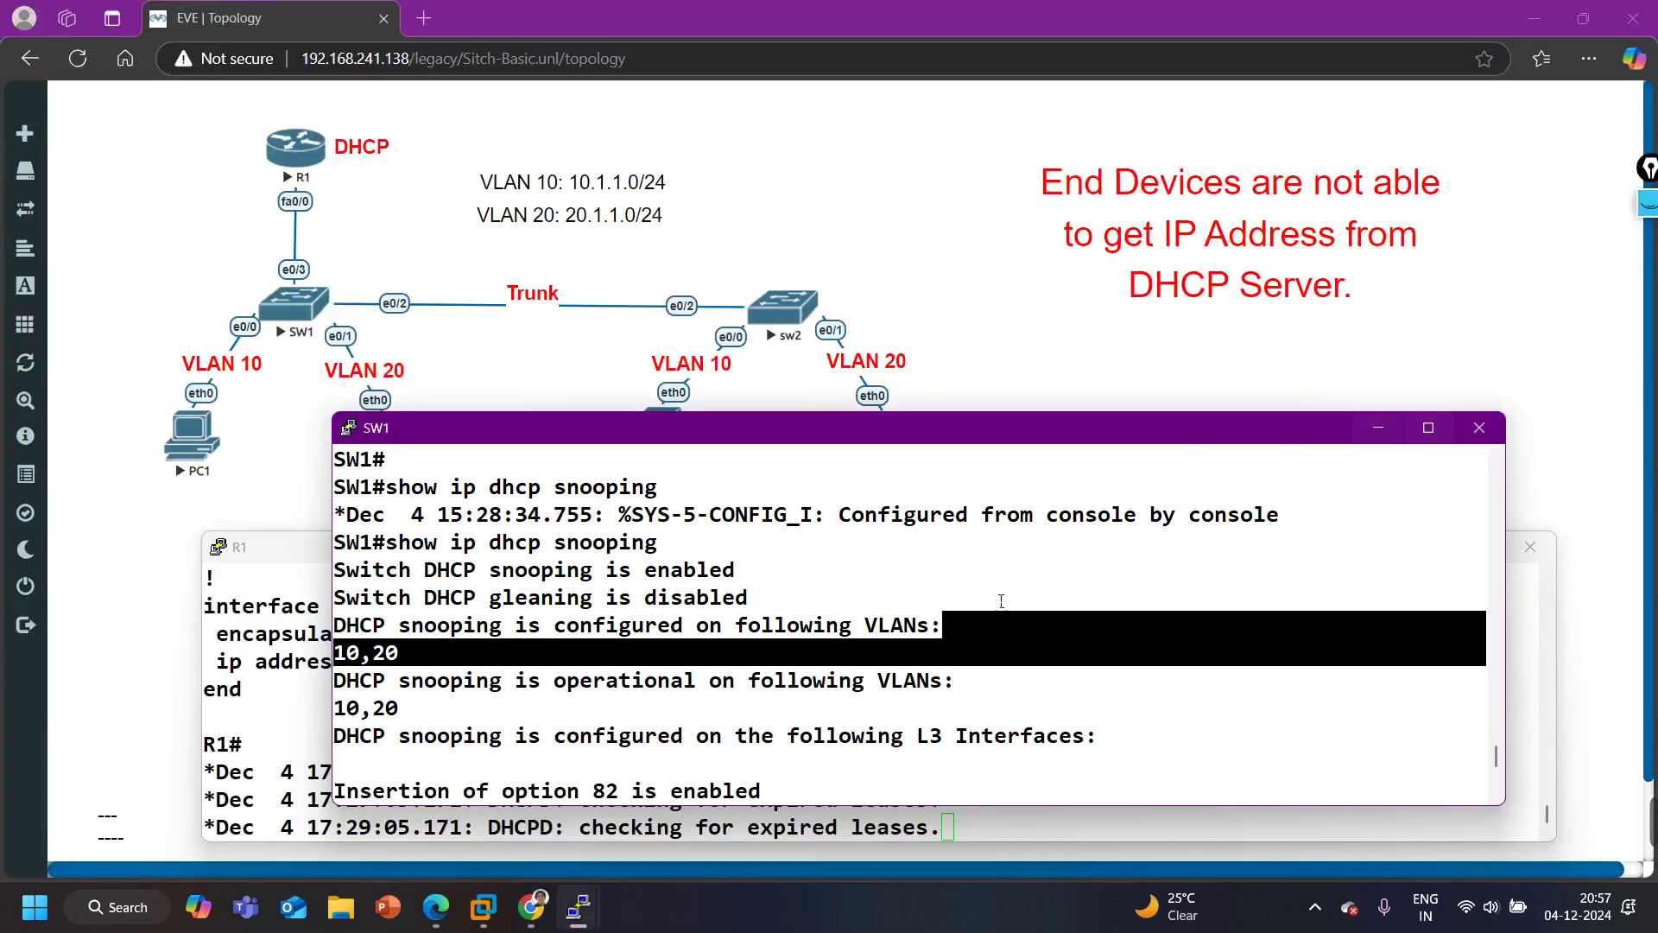
{"action": "left_click", "coordinate": [719, 649]}
{"action": "scroll", "coordinate": [719, 649], "scroll_direction": "down", "scroll_amount": 4}
{"action": "key", "text": "Return"}
{"action": "key", "text": "Return"}
{"action": "key", "text": "Return"}
{"action": "key", "text": "Return"}
{"action": "key", "text": "Return"}
{"action": "key", "text": "Return"}
{"action": "key", "text": "Return"}
{"action": "key", "text": "Return"}
{"action": "key", "text": "Return"}
{"action": "key", "text": "Return"}
{"action": "key", "text": "Return"}
{"action": "key", "text": "Return"}
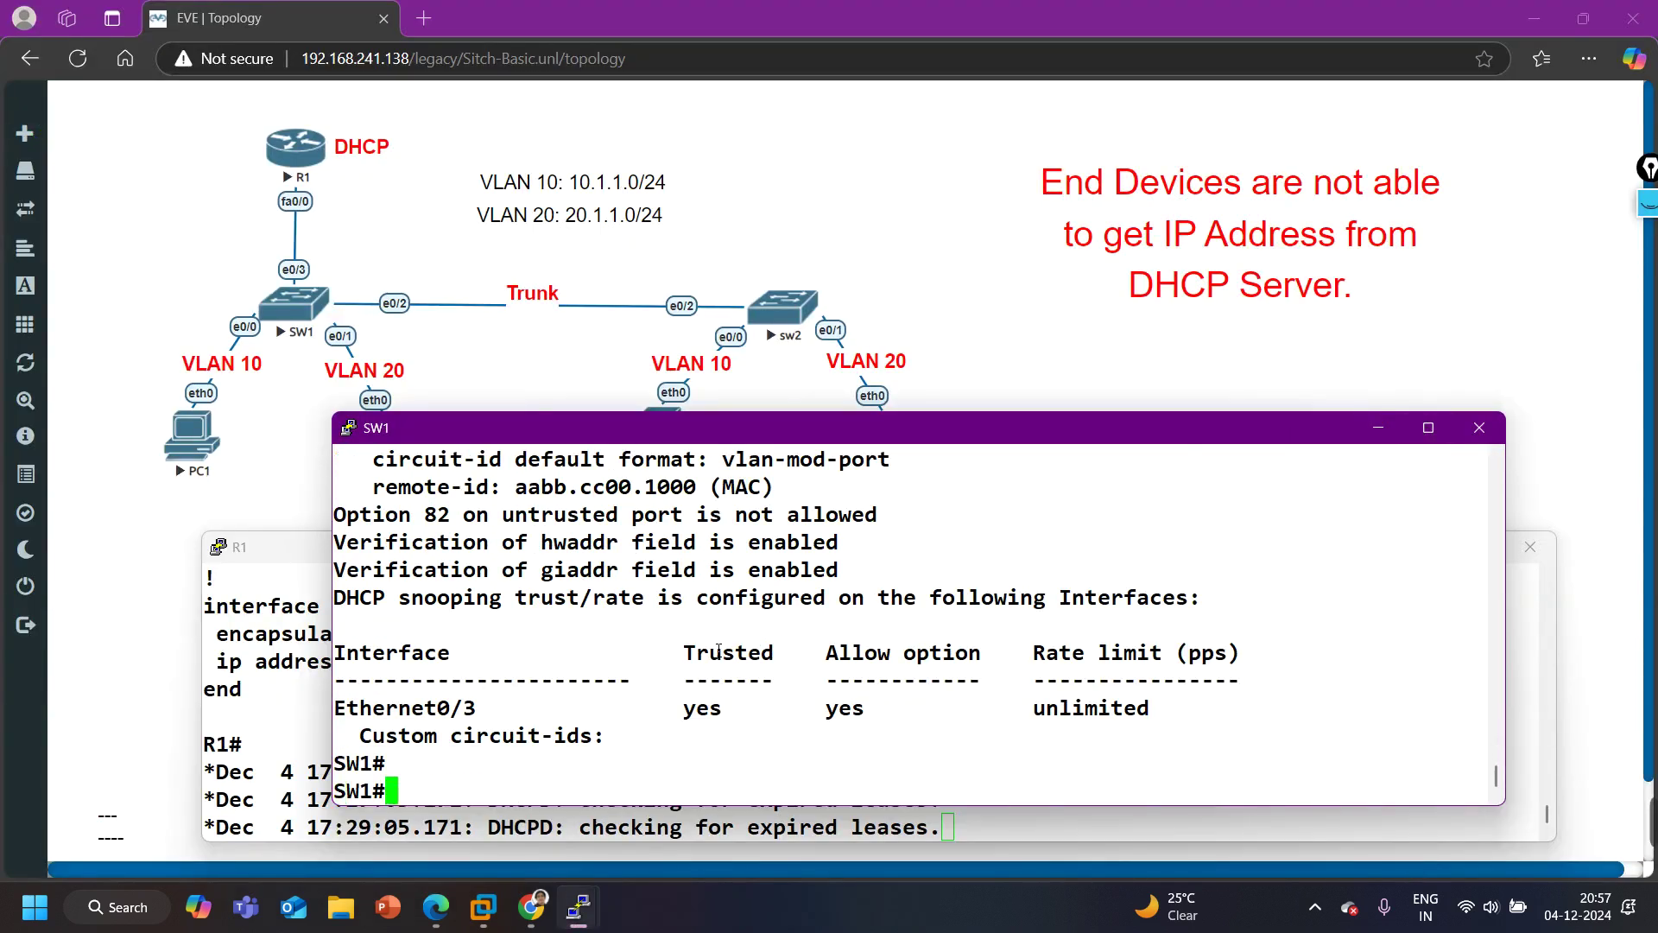
Run show ip dhcp snooping again on SW1 and review the option 82 settings in its output
{"action": "type", "text": "sh"}
{"action": "key", "text": "Tab"}
{"action": "type", "text": "ip dh"}
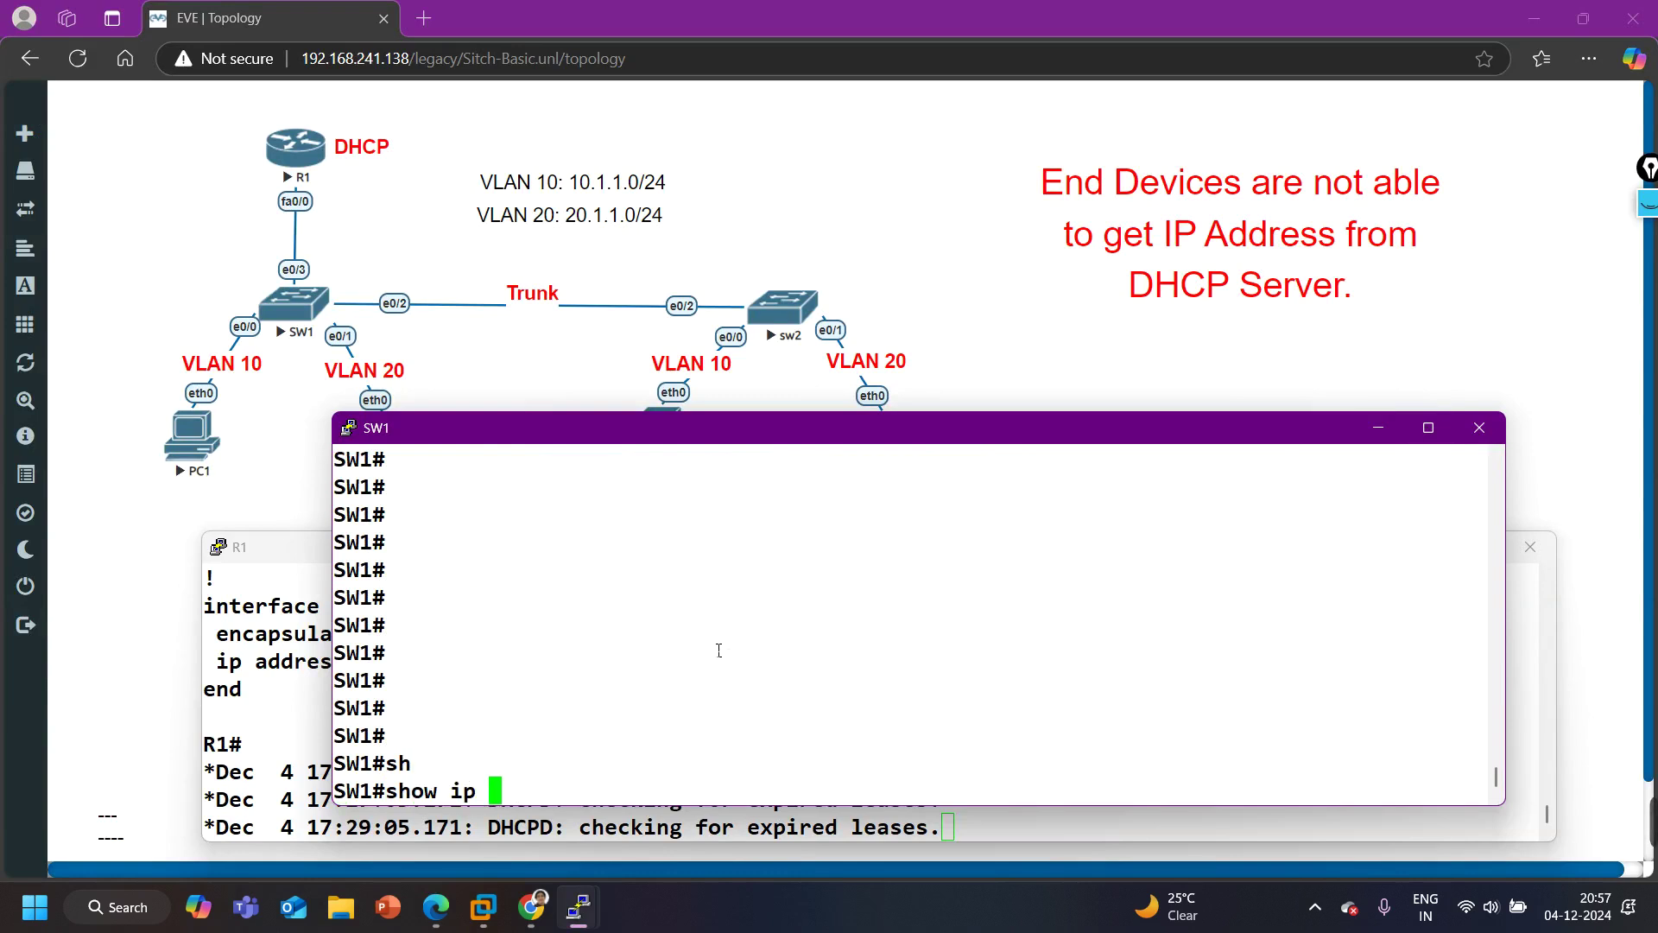
{"action": "key", "text": "Tab"}
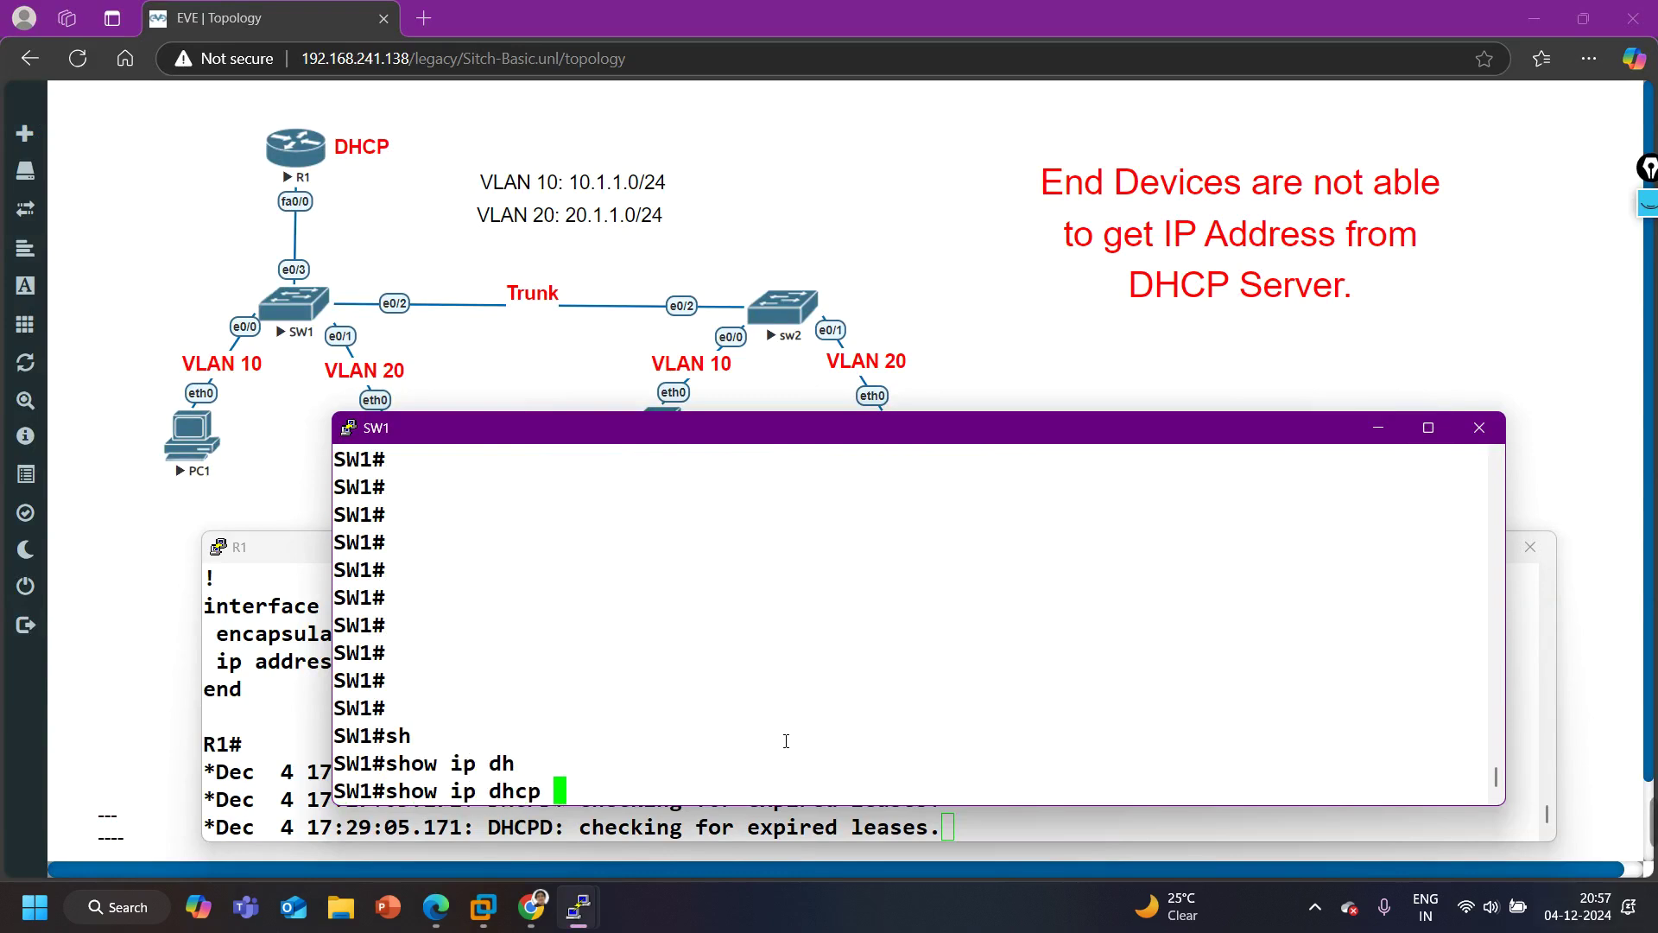
{"action": "type", "text": "sn"}
{"action": "key", "text": "Tab"}
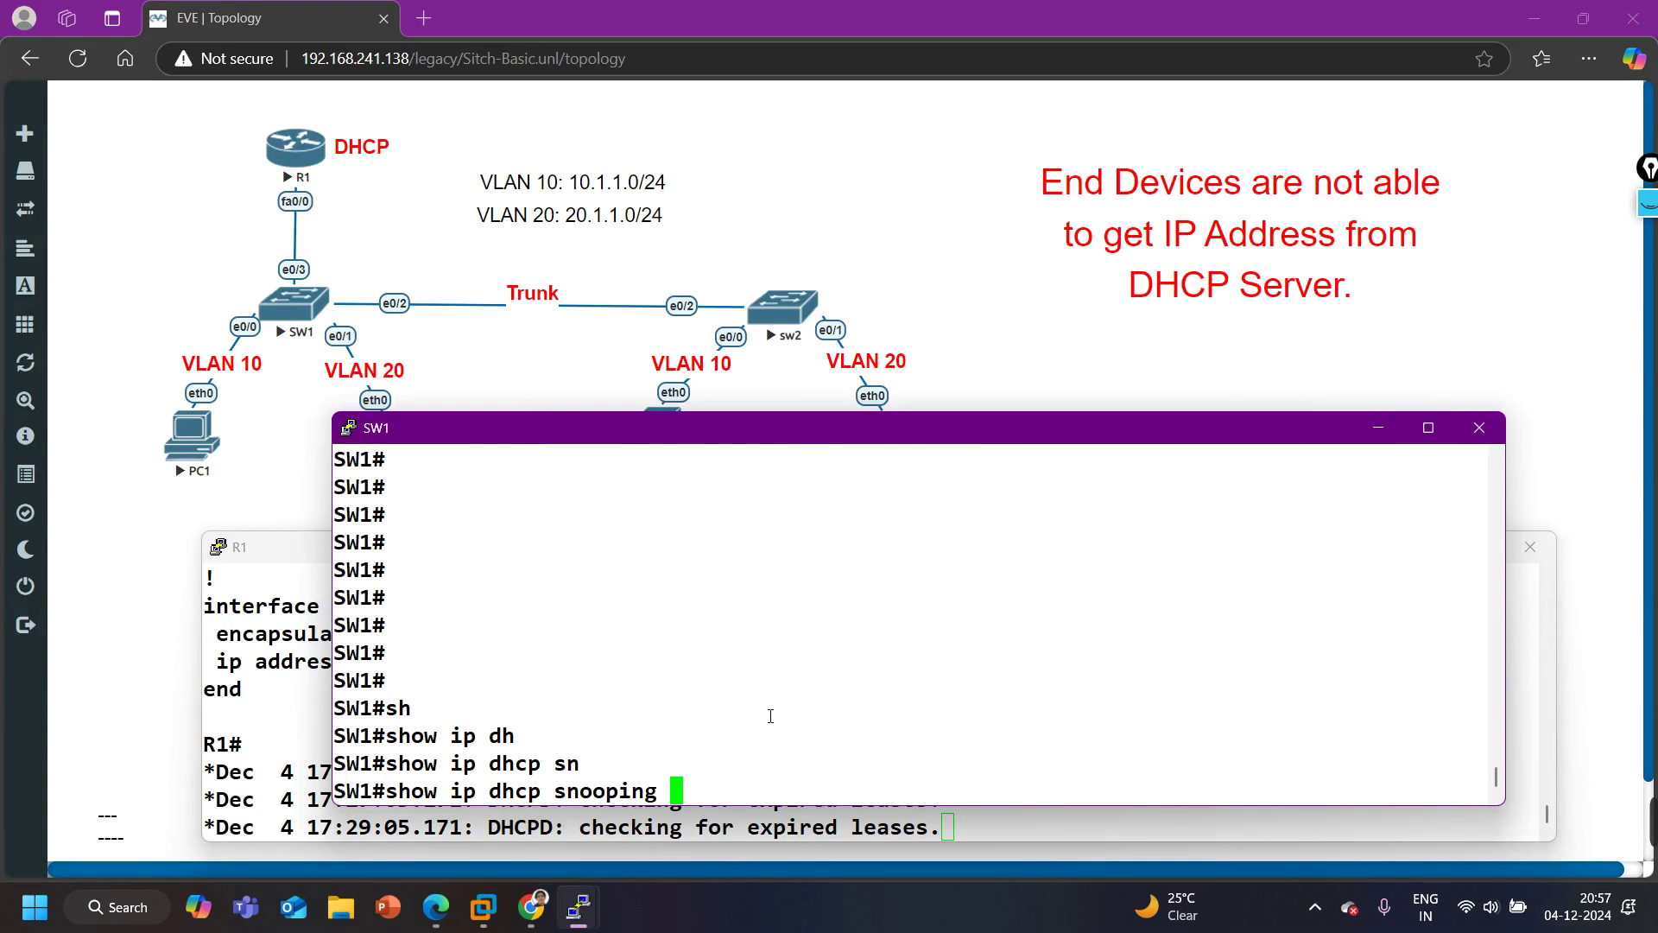
{"action": "key", "text": "Return"}
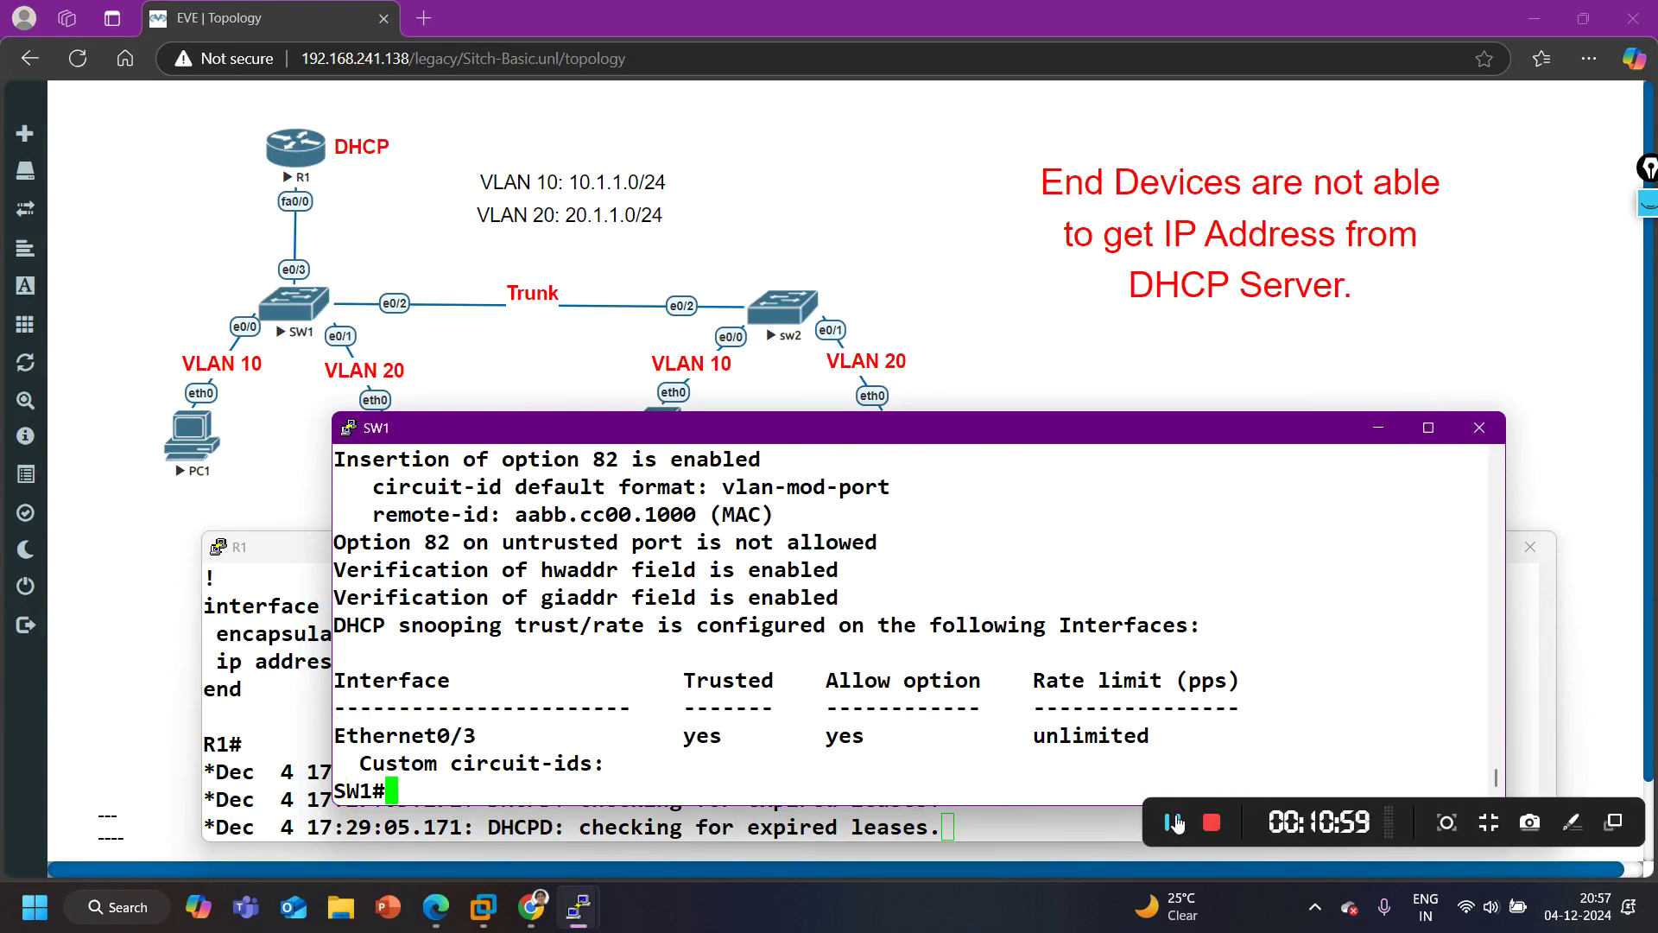
{"action": "left_click", "coordinate": [1176, 823]}
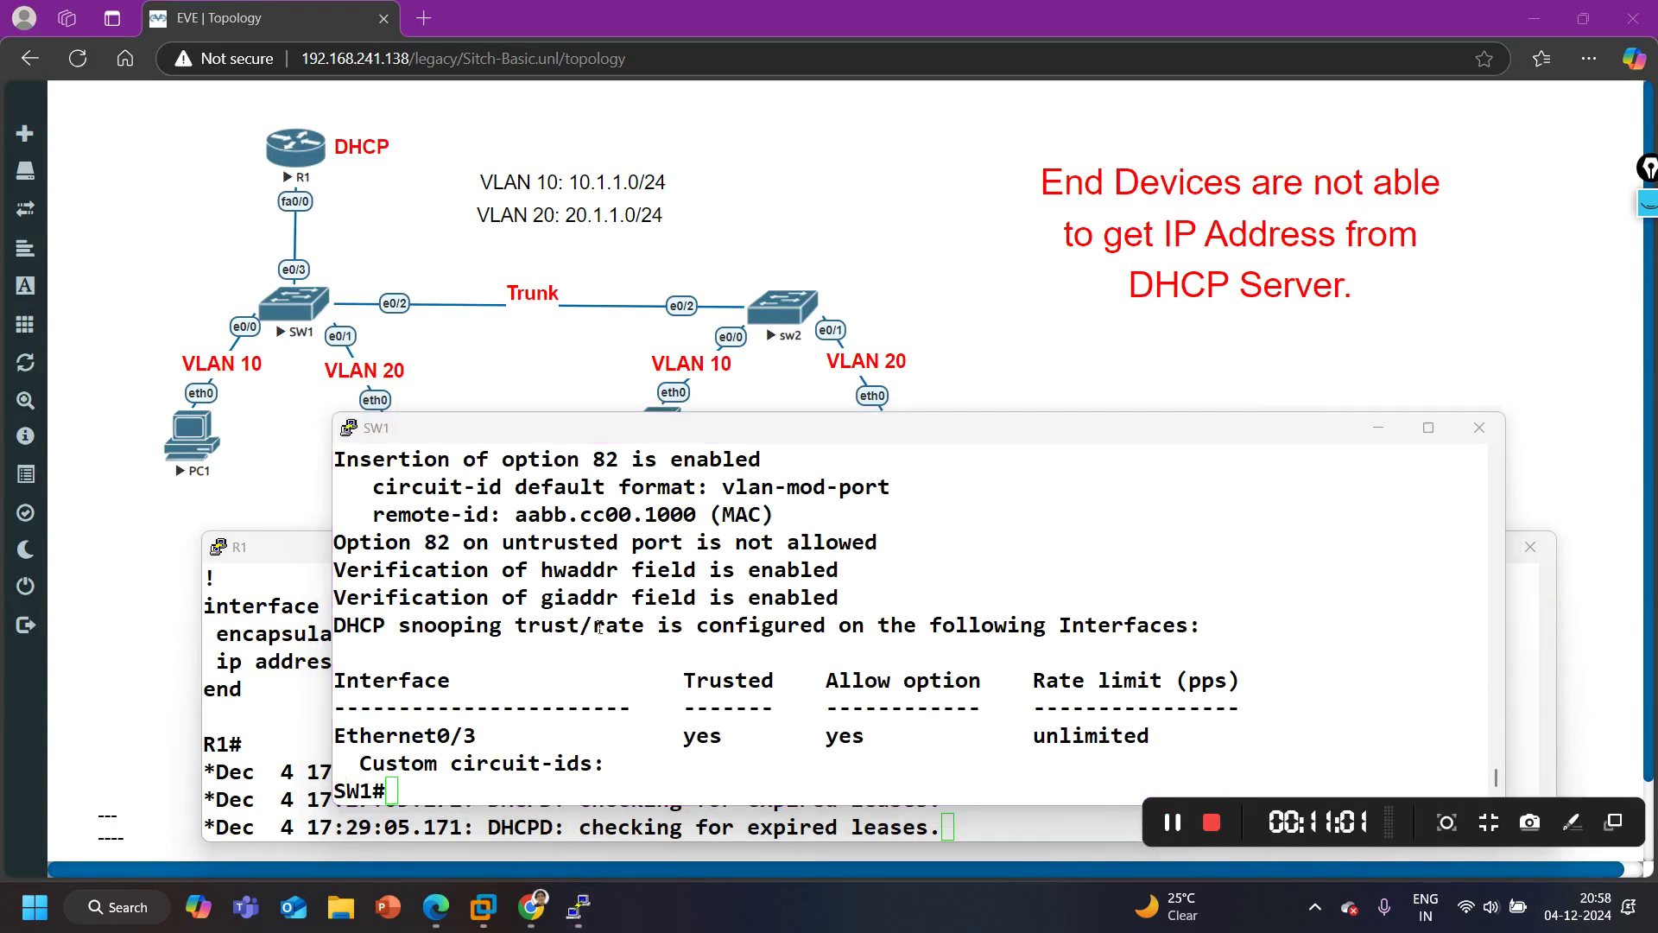
{"action": "scroll", "coordinate": [599, 625], "scroll_direction": "up", "scroll_amount": 2}
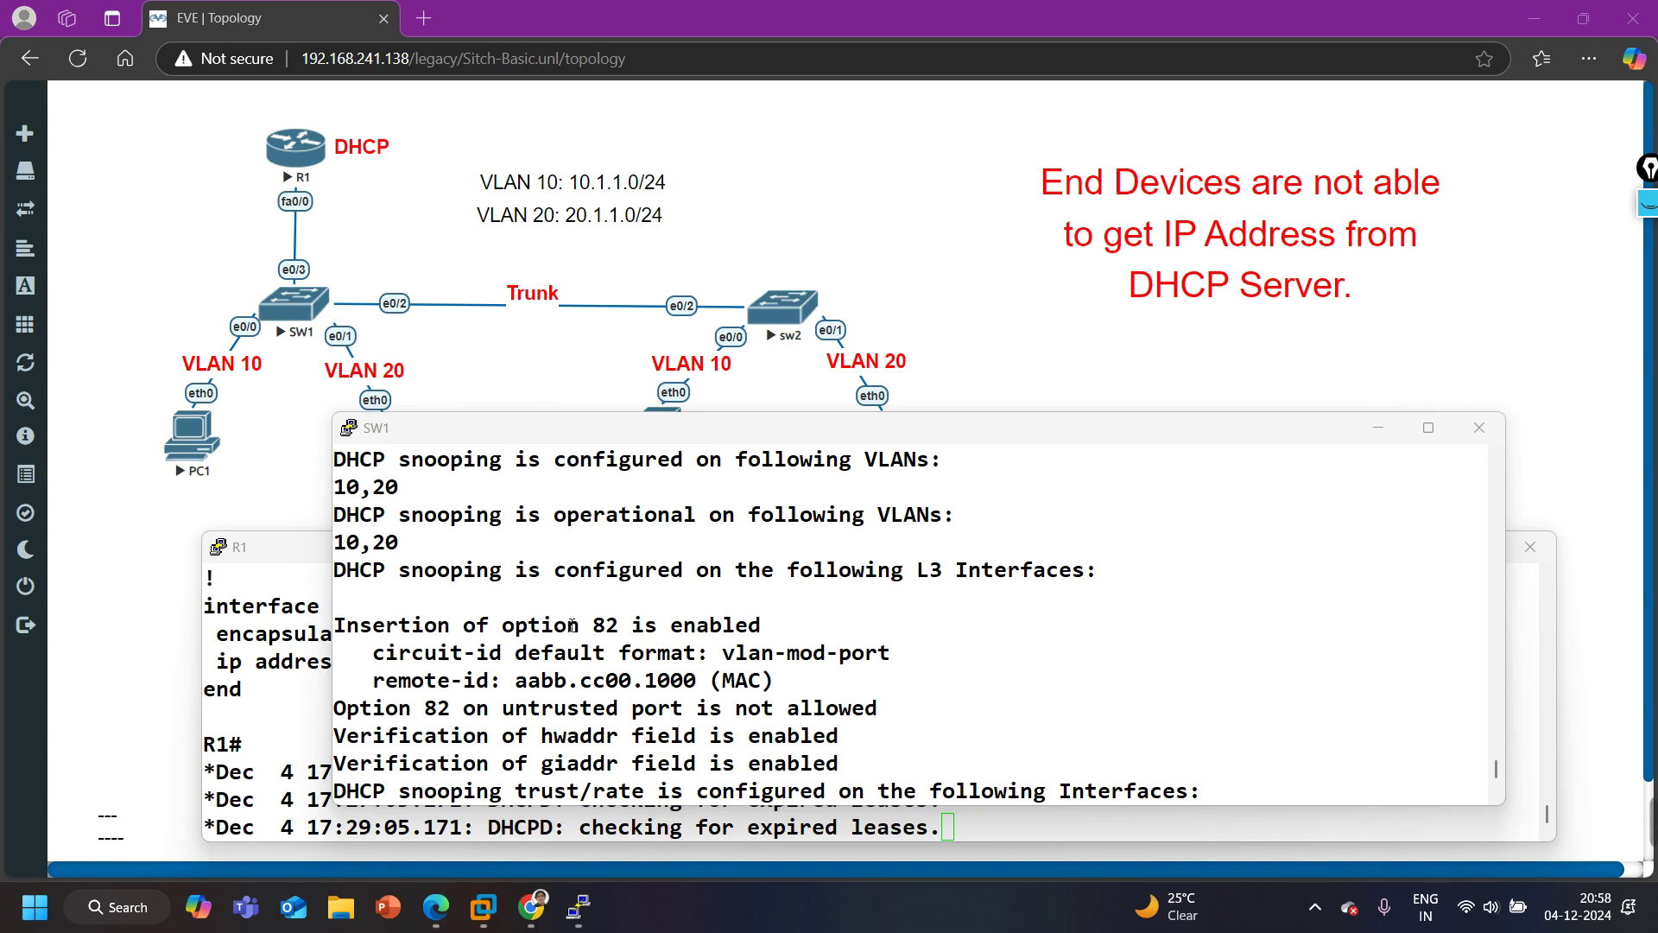
Review the DHCP snooping output on SW1 and highlight the line about insertion of option 82
{"action": "scroll", "coordinate": [489, 574], "scroll_direction": "up", "scroll_amount": 4}
{"action": "scroll", "coordinate": [909, 572], "scroll_direction": "down", "scroll_amount": 2}
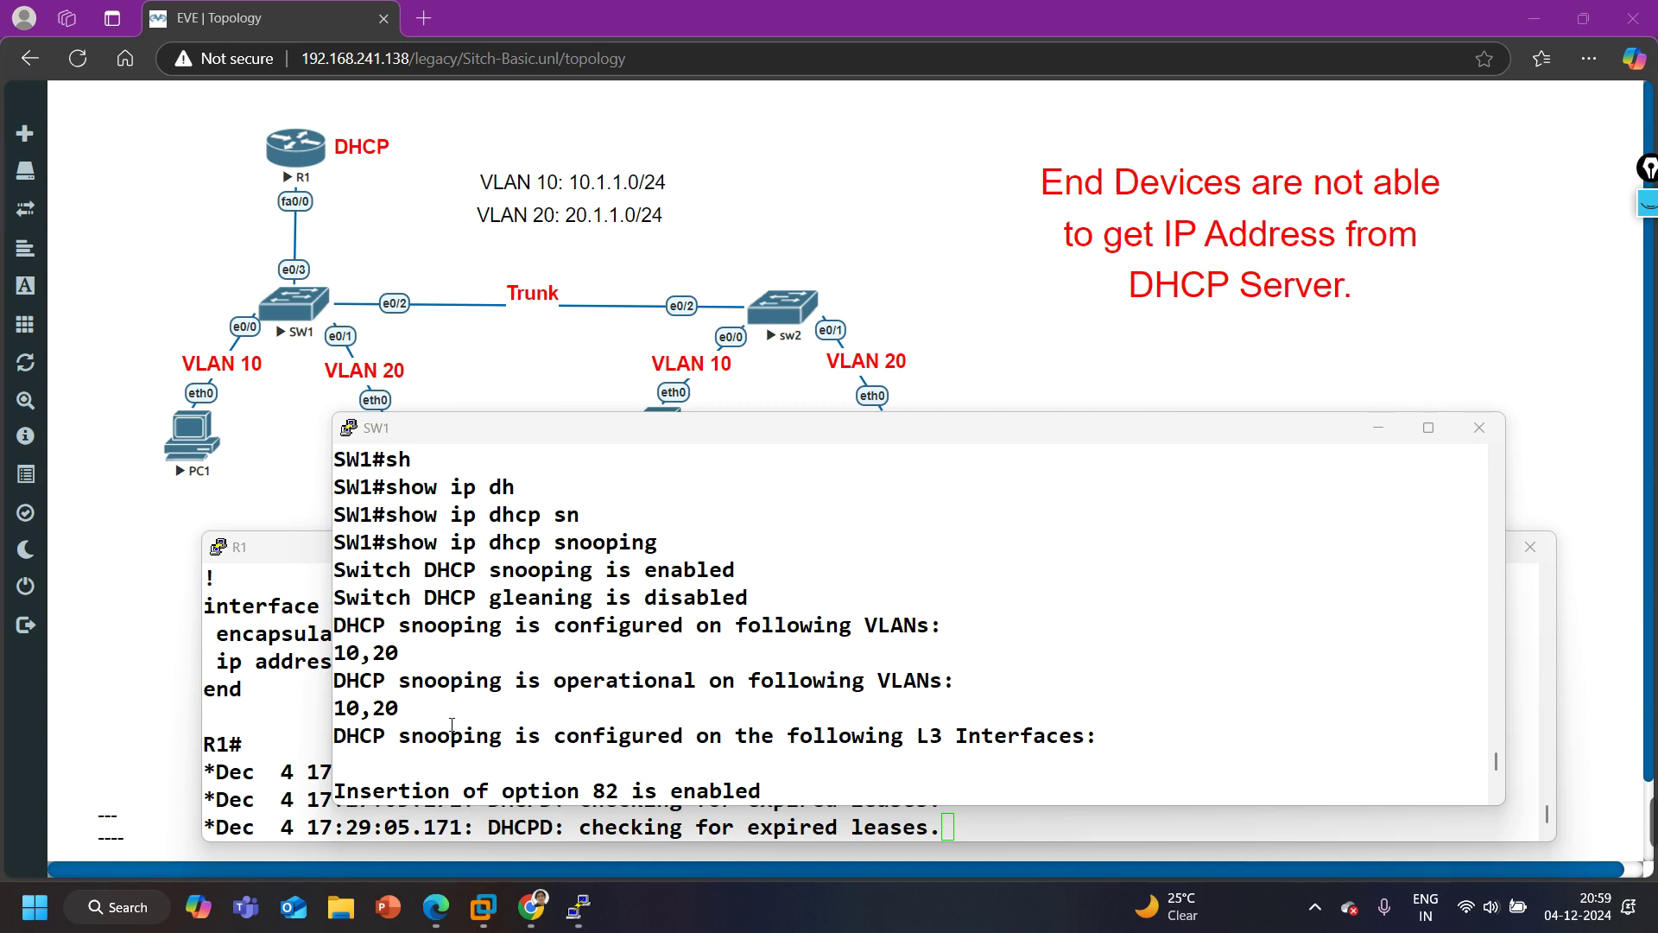
{"action": "scroll", "coordinate": [523, 673], "scroll_direction": "down", "scroll_amount": 2}
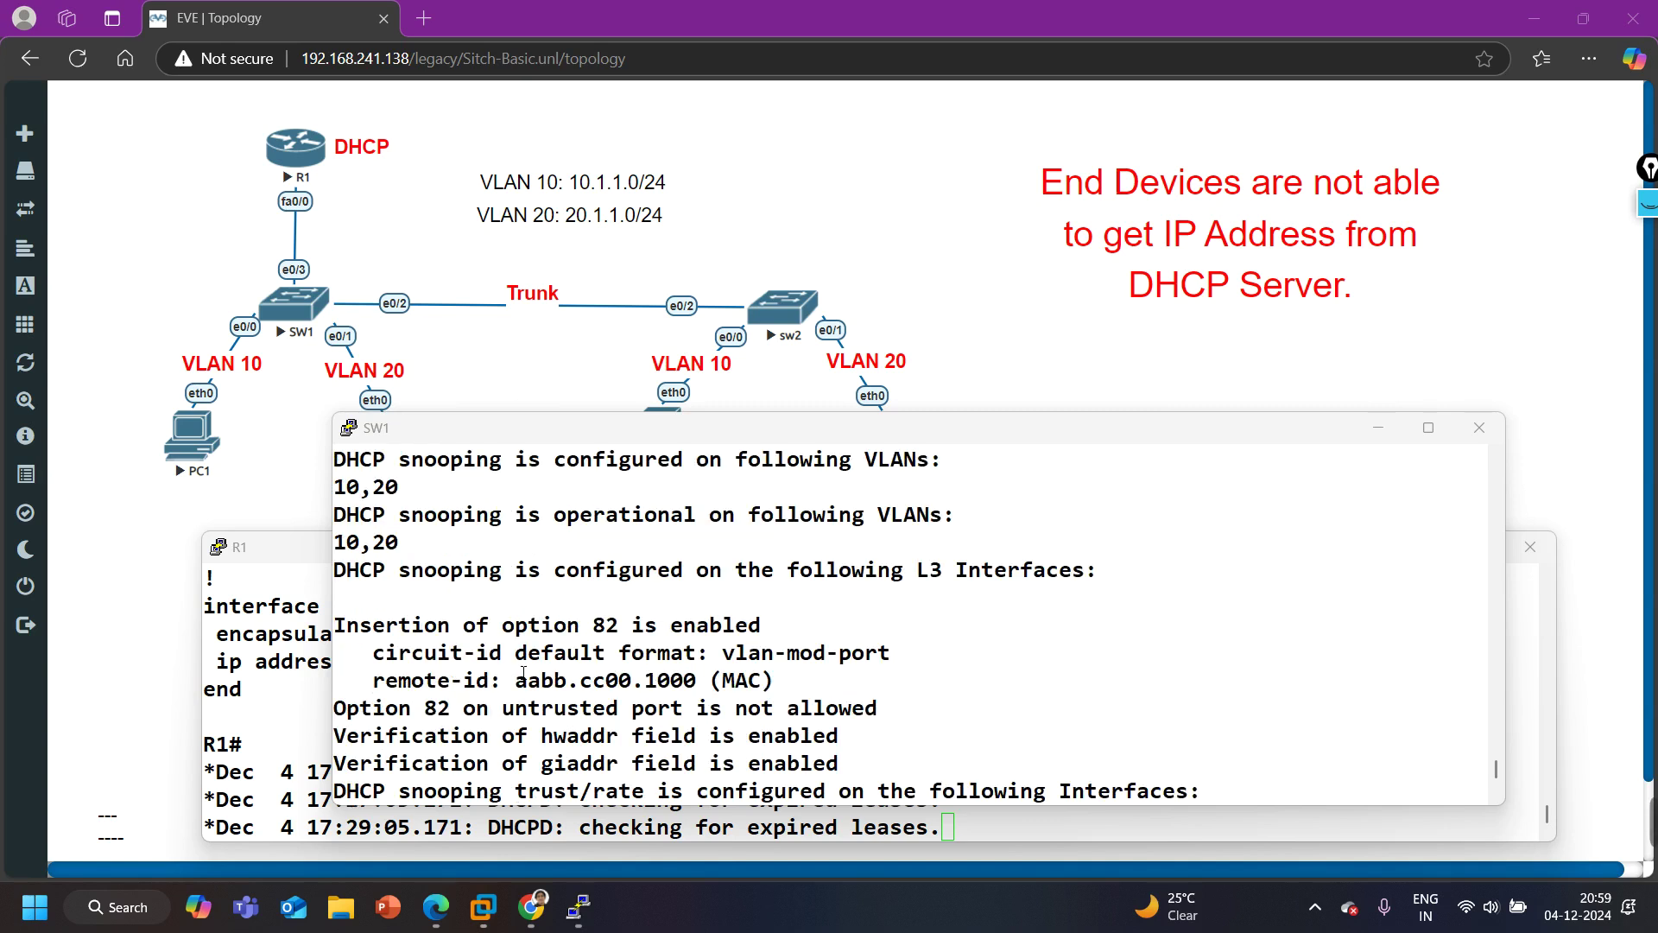
{"action": "mouse_move", "coordinate": [351, 631]}
{"action": "left_mouse_down"}
{"action": "mouse_move", "coordinate": [784, 646]}
{"action": "mouse_move", "coordinate": [565, 631]}
{"action": "mouse_move", "coordinate": [432, 596]}
{"action": "mouse_move", "coordinate": [345, 639]}
{"action": "left_mouse_up"}
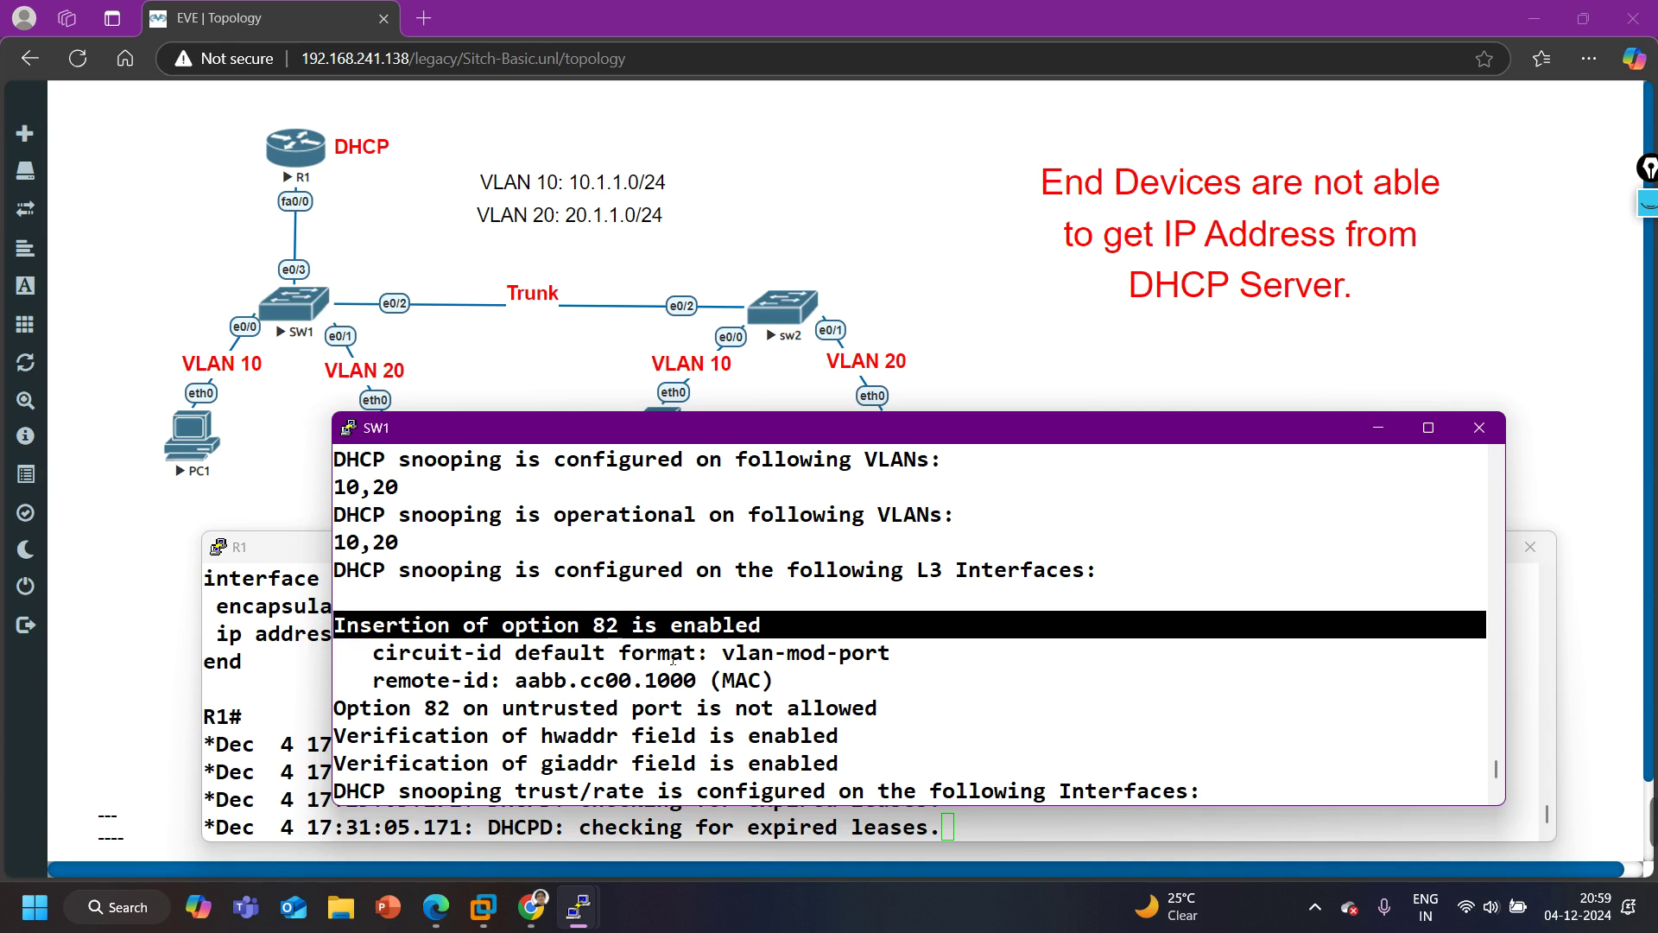
{"action": "scroll", "coordinate": [673, 659], "scroll_direction": "down", "scroll_amount": 2}
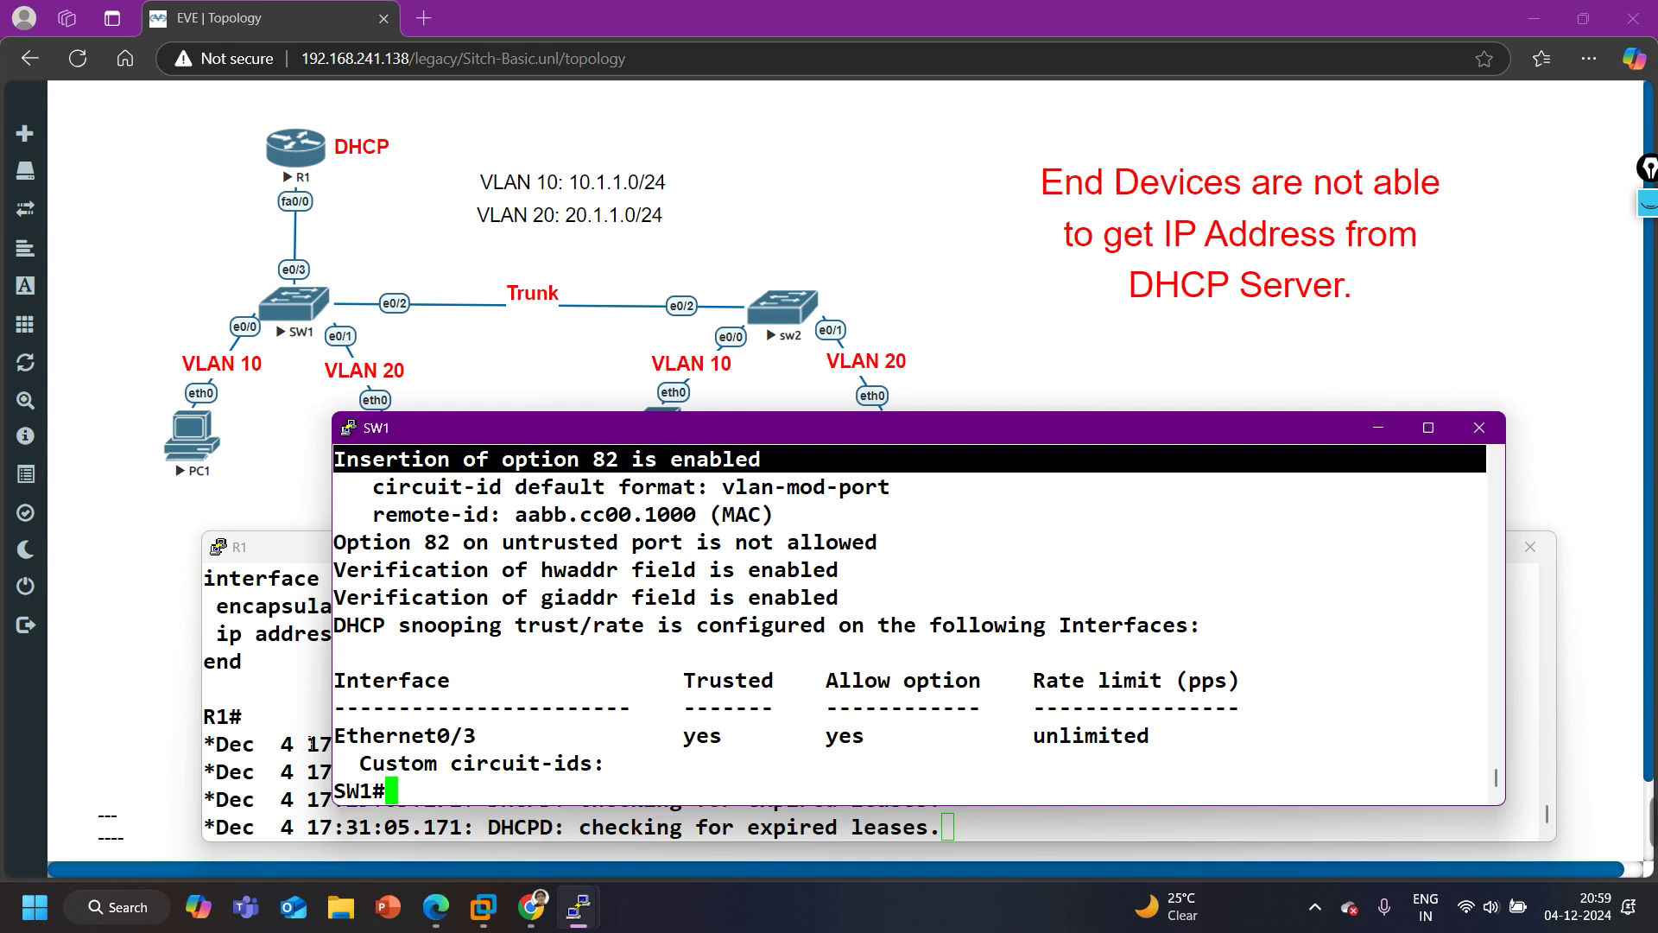
Enter global configuration mode on SW1 with the configure command and add a few blank prompt lines
{"action": "key", "text": "Return"}
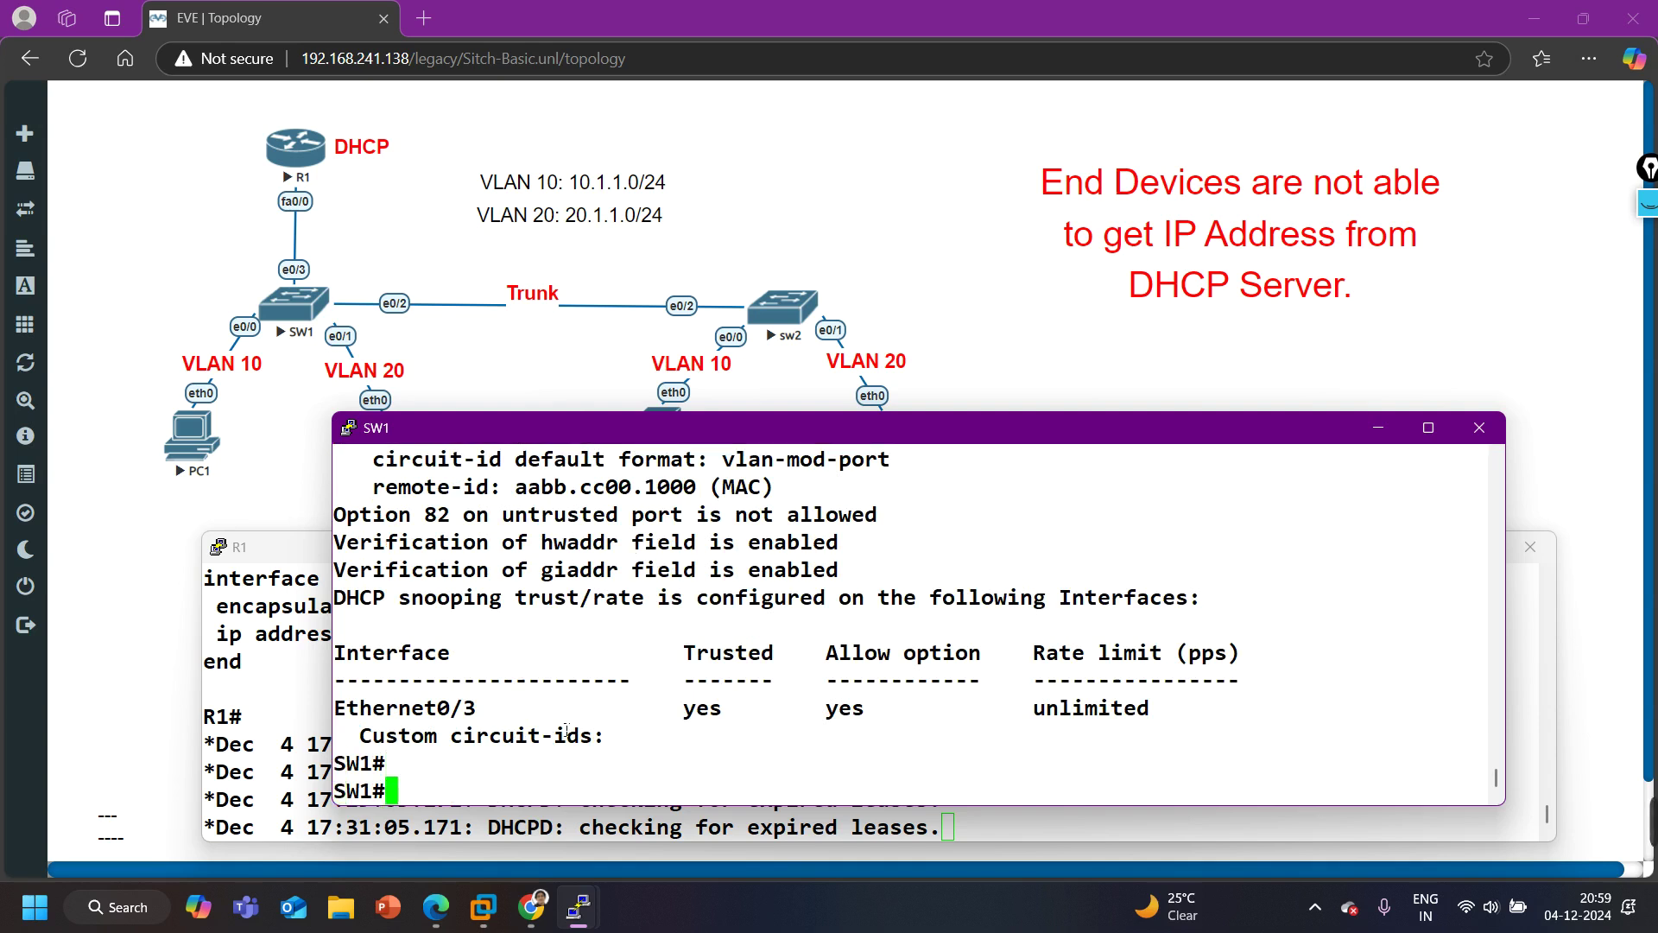
{"action": "type", "text": "conf"}
{"action": "key", "text": "Tab"}
{"action": "key", "text": "Return"}
{"action": "key", "text": "Return"}
{"action": "key", "text": "Return"}
{"action": "key", "text": "Return"}
{"action": "key", "text": "Return"}
{"action": "key", "text": "Return"}
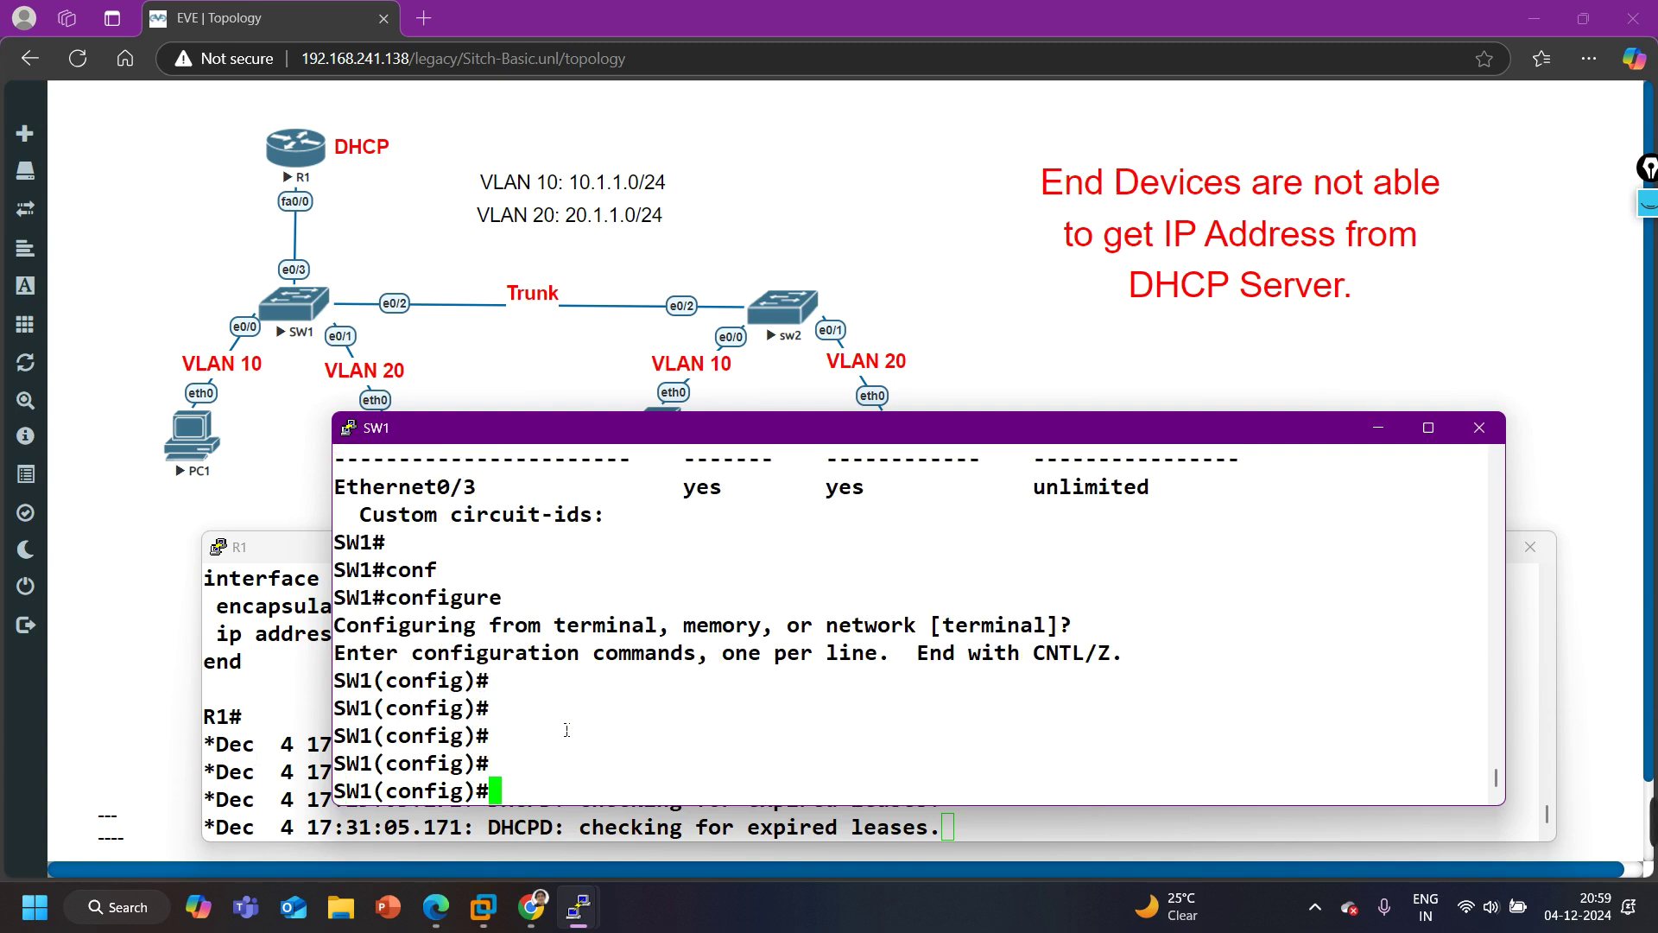
Try to turn off option 82 insertion on SW1 with no ip dhcp snooping information option 82
{"action": "type", "text": "no ip dhj"}
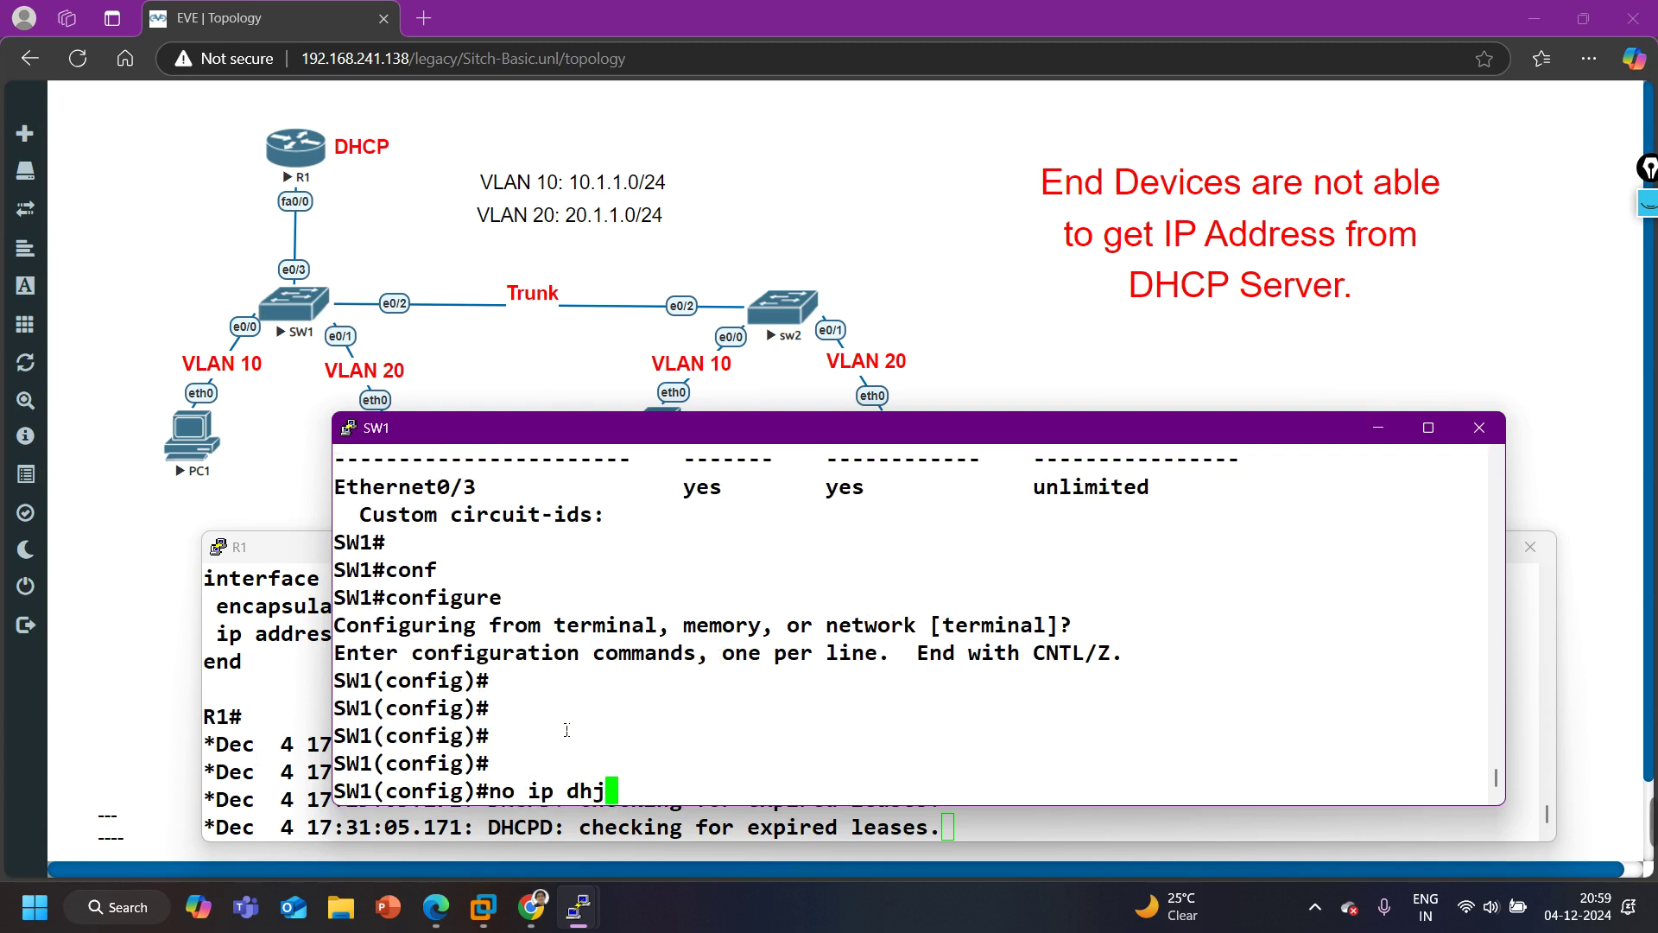
{"action": "key", "text": "Tab"}
{"action": "key", "text": "BackSpace"}
{"action": "key", "text": "Tab"}
{"action": "type", "text": "cp"}
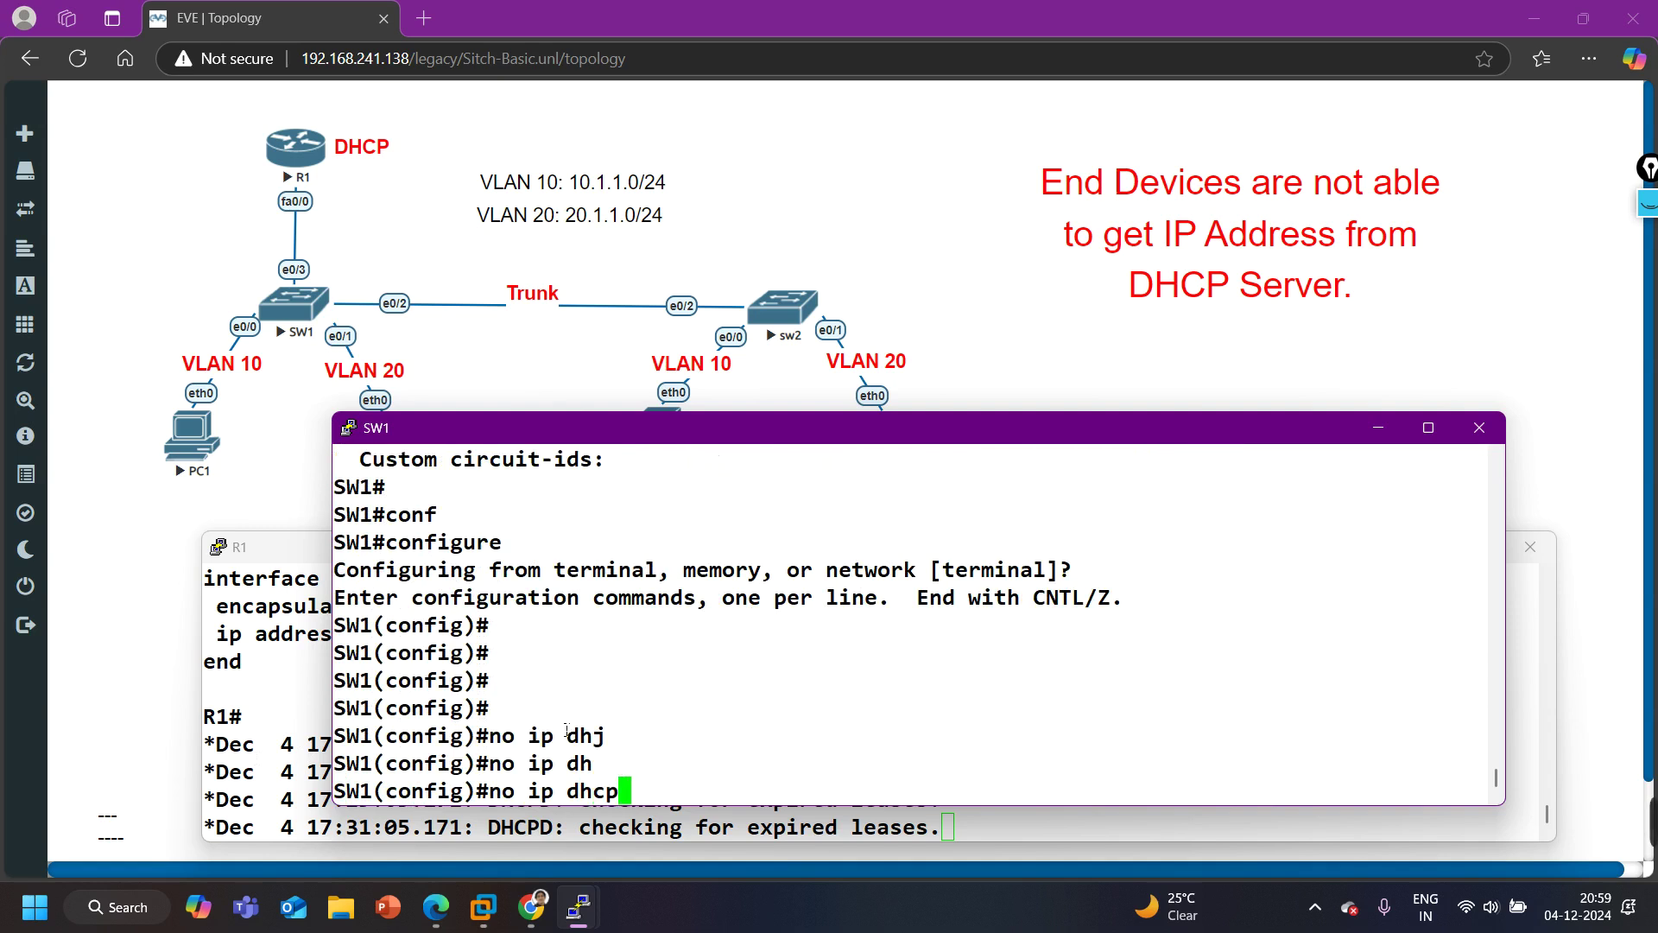
{"action": "type", "text": " sno"}
{"action": "key", "text": "Tab"}
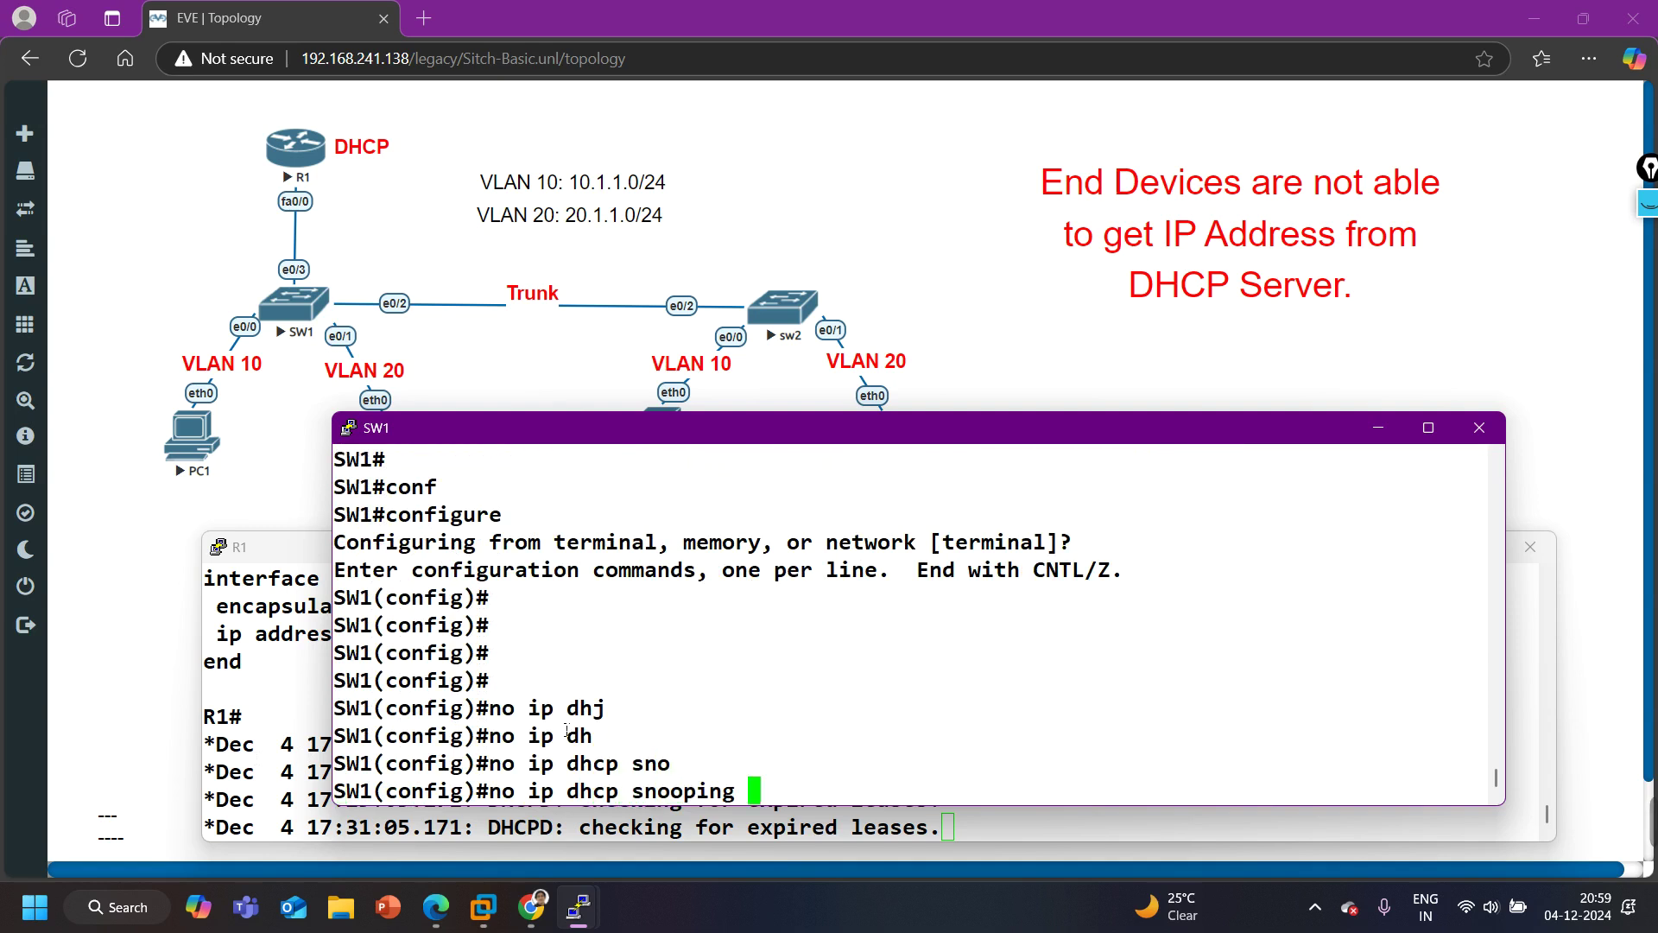
{"action": "type", "text": "in"}
{"action": "key", "text": "Tab"}
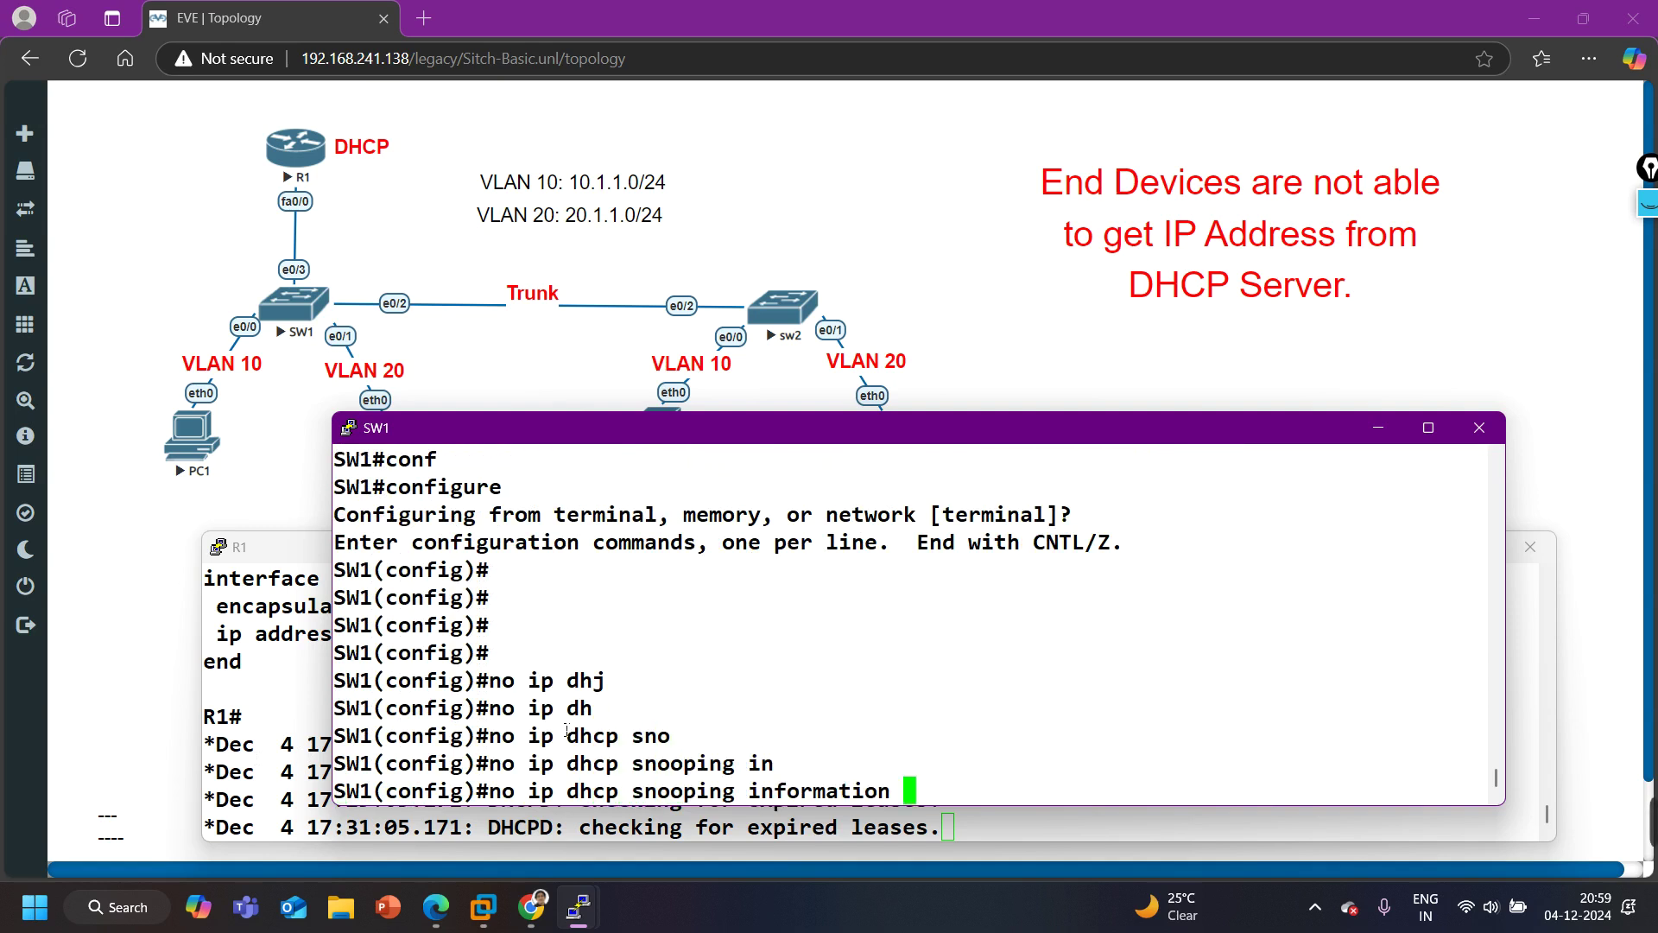
{"action": "type", "text": "?"}
{"action": "type", "text": "op"}
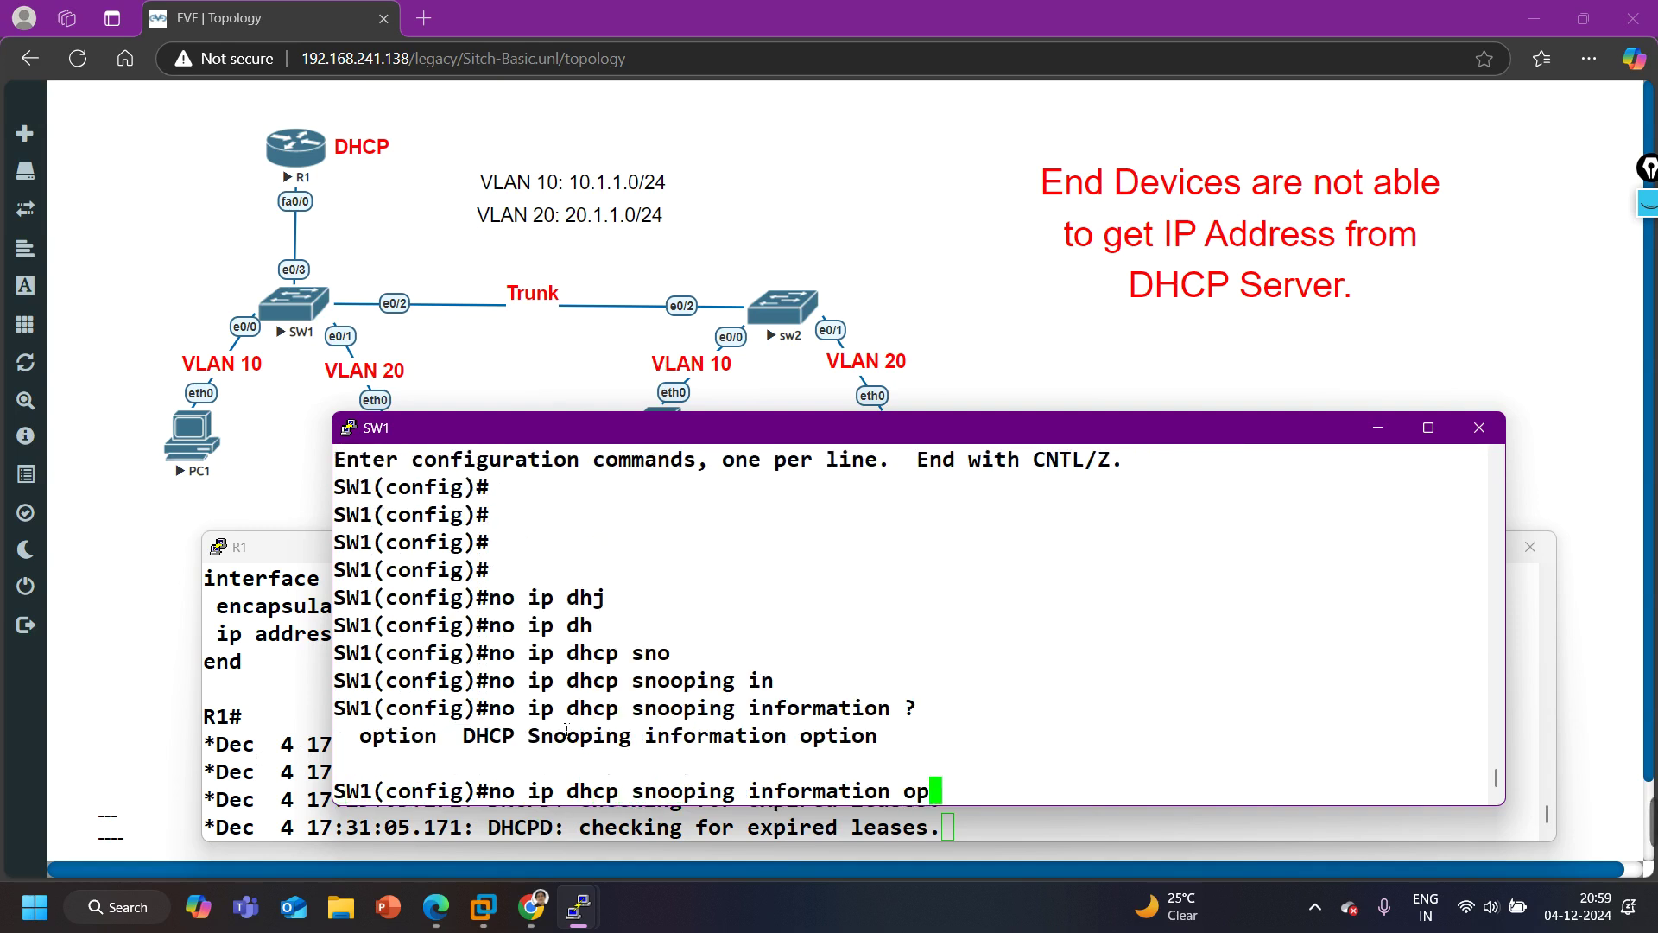
{"action": "key", "text": "Tab"}
{"action": "type", "text": "82"}
{"action": "key", "text": "Return"}
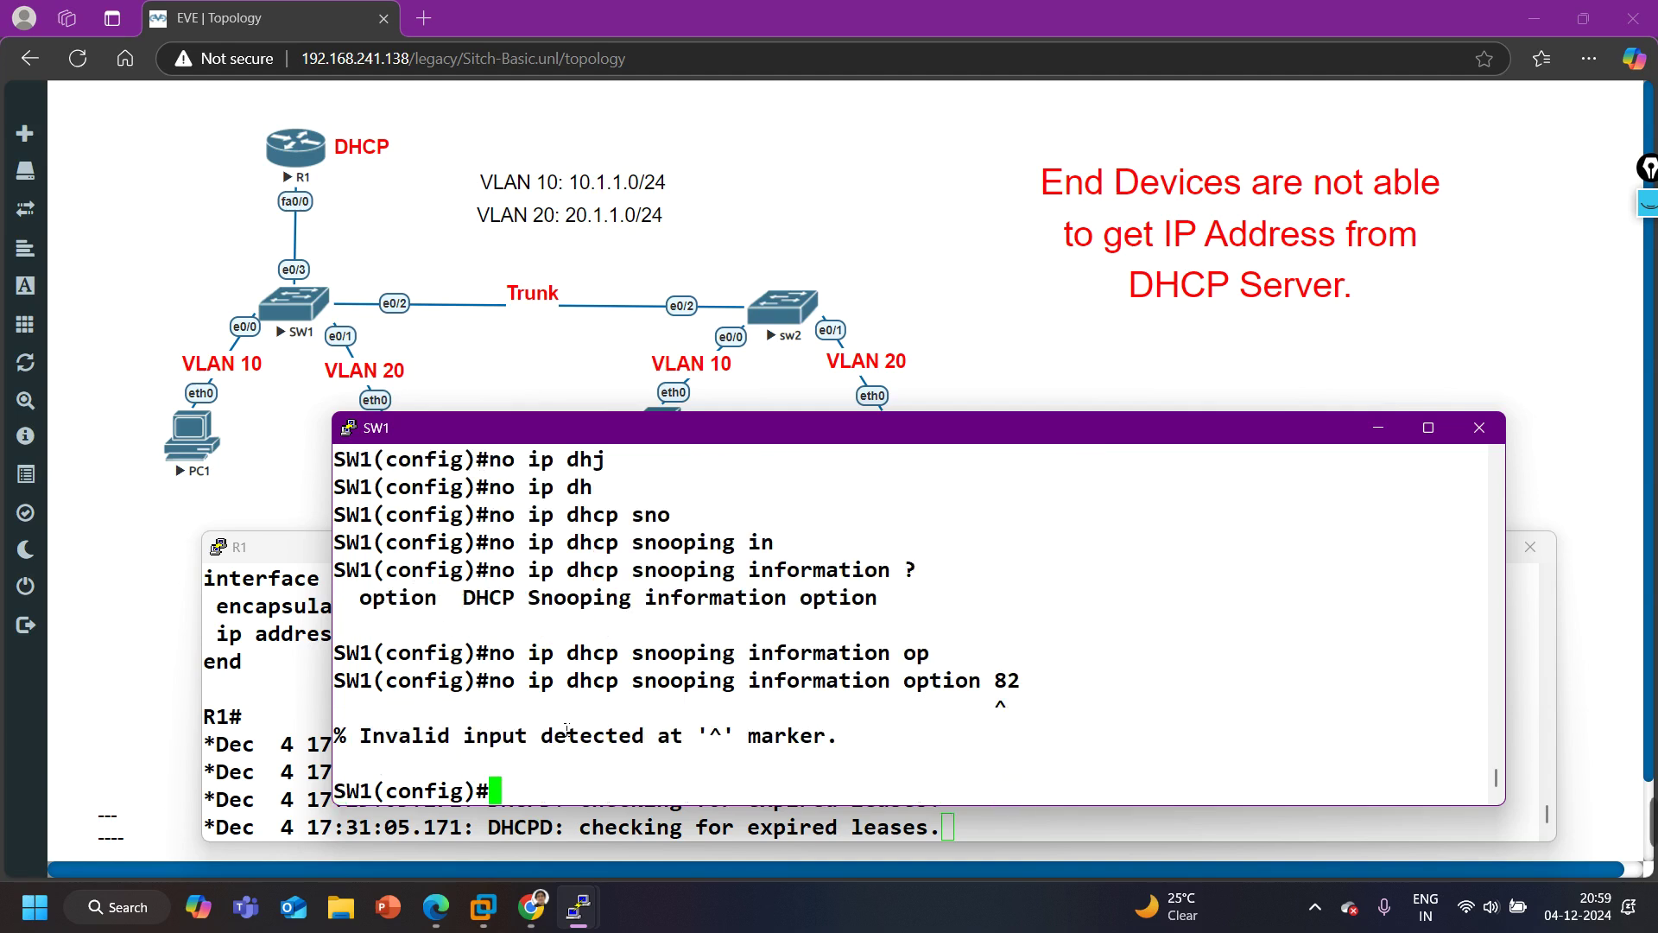
Disable option 82 insertion on SW1 with no ip dhcp snooping information option, and return to privileged mode
{"action": "key", "text": "Up"}
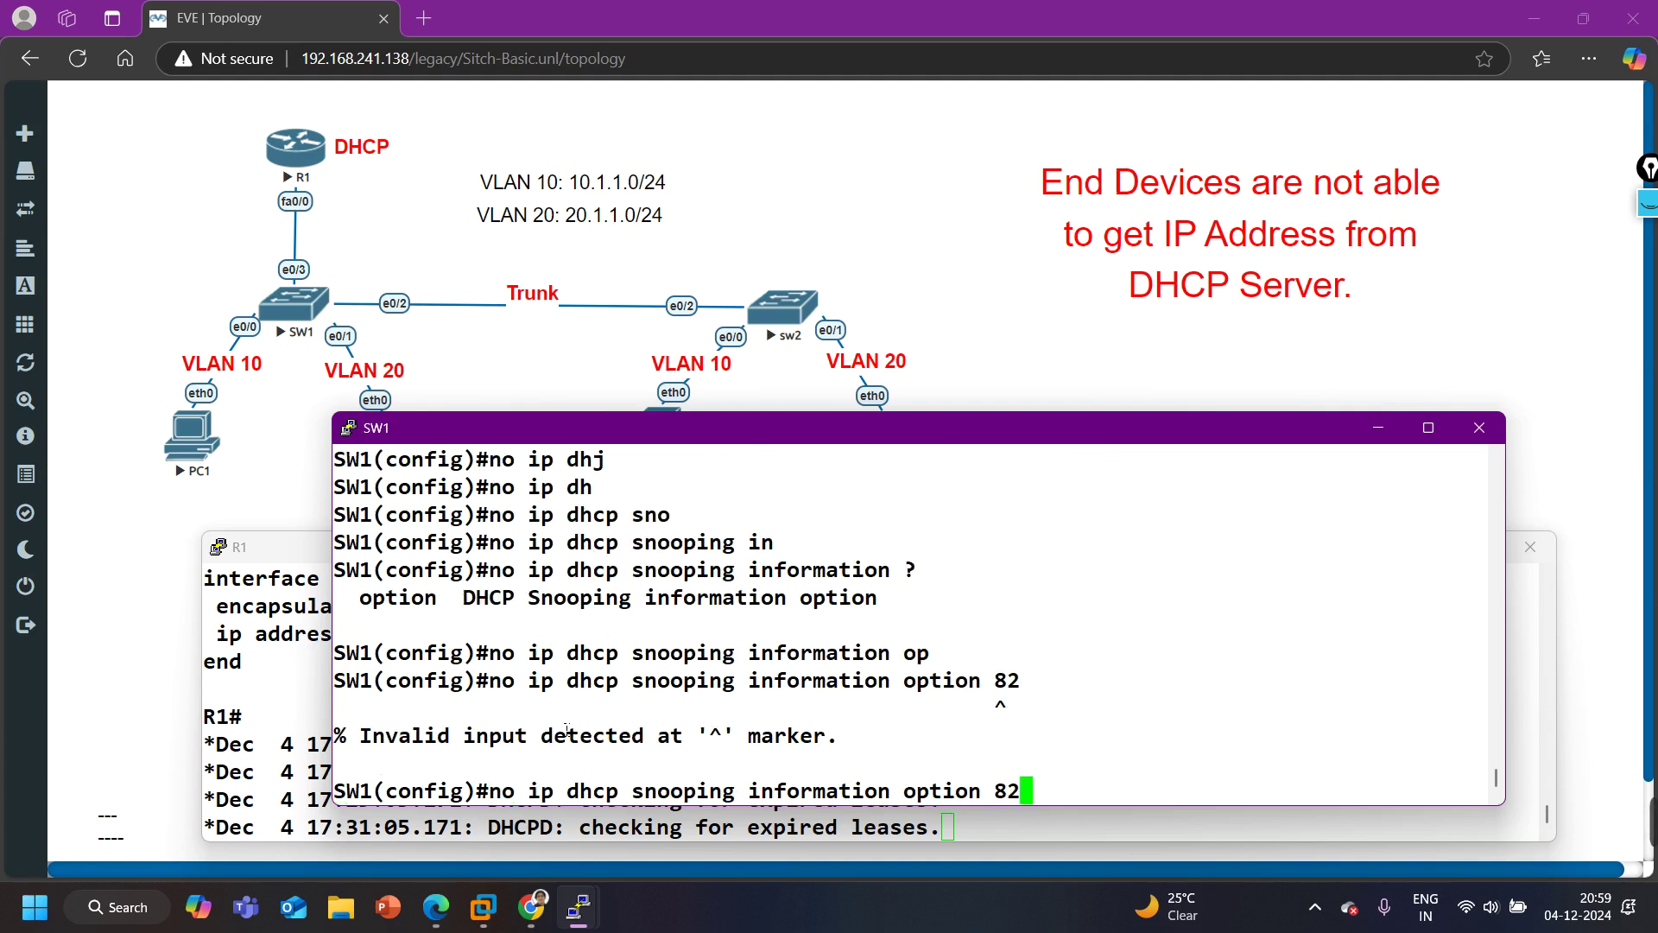
{"action": "key", "text": "BackSpace"}
{"action": "key", "text": "BackSpace"}
{"action": "key", "text": "Return"}
{"action": "key", "text": "Return"}
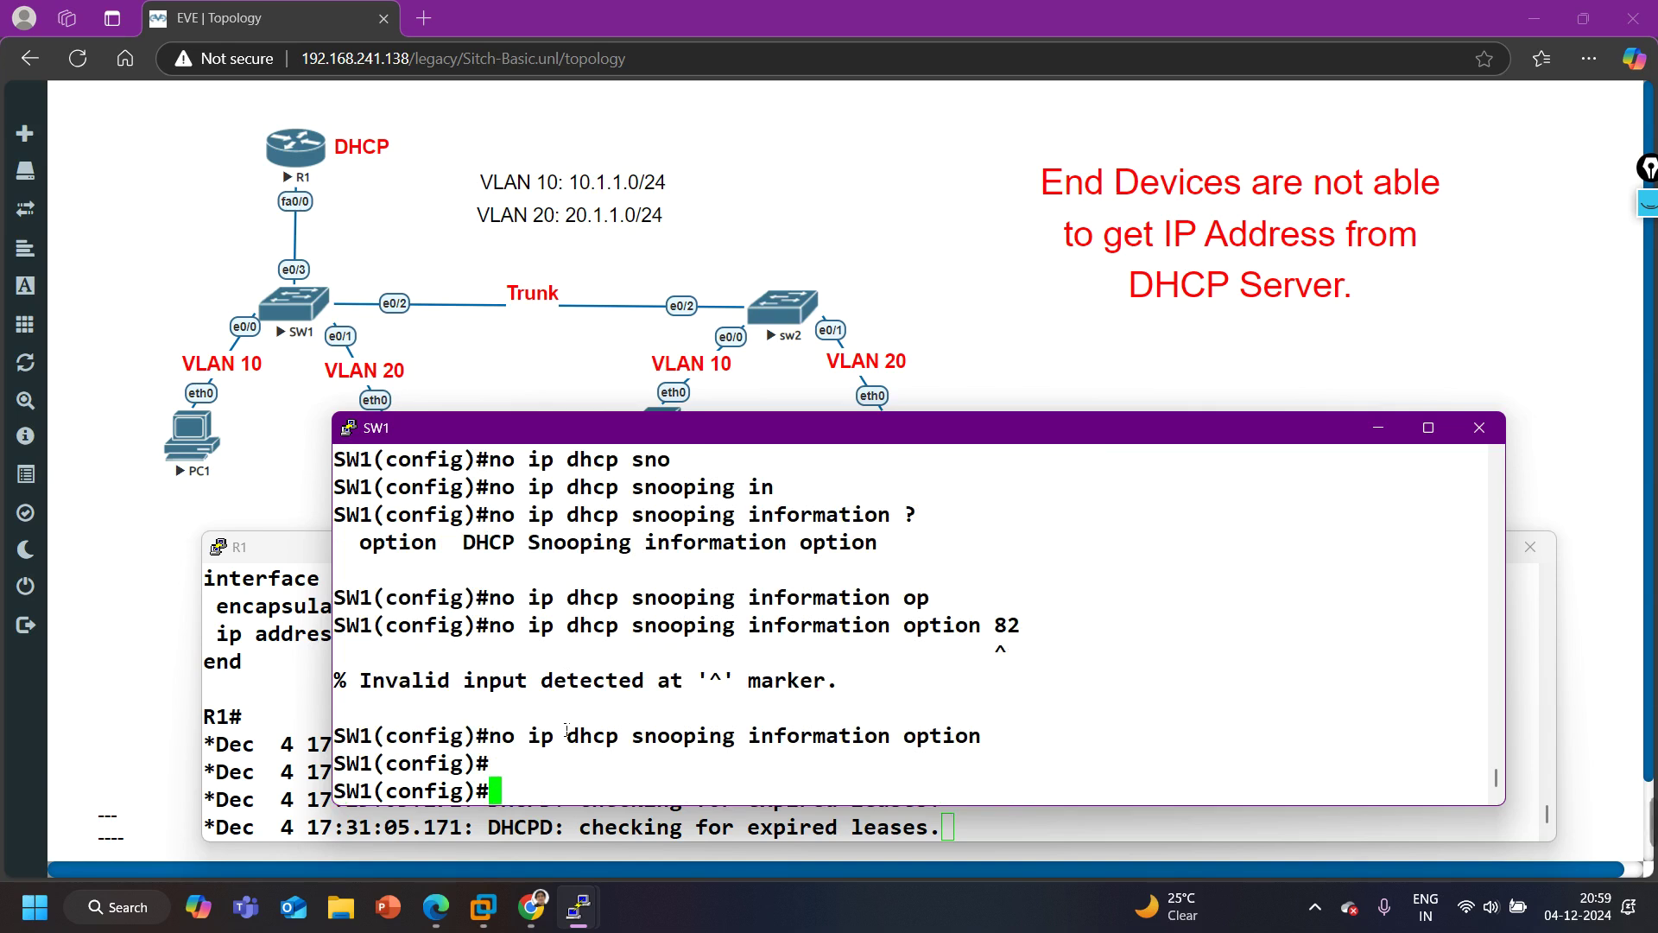
{"action": "key", "text": "ctrl+z"}
{"action": "key", "text": "Return"}
{"action": "key", "text": "Return"}
{"action": "key", "text": "Return"}
{"action": "key", "text": "Return"}
{"action": "key", "text": "Return"}
Run show ip dhcp snooping on SW1 and highlight the option 82 insertion line in its output
{"action": "type", "text": "conf"}
{"action": "key", "text": "Tab"}
{"action": "key", "text": "Up"}
{"action": "key", "text": "Up"}
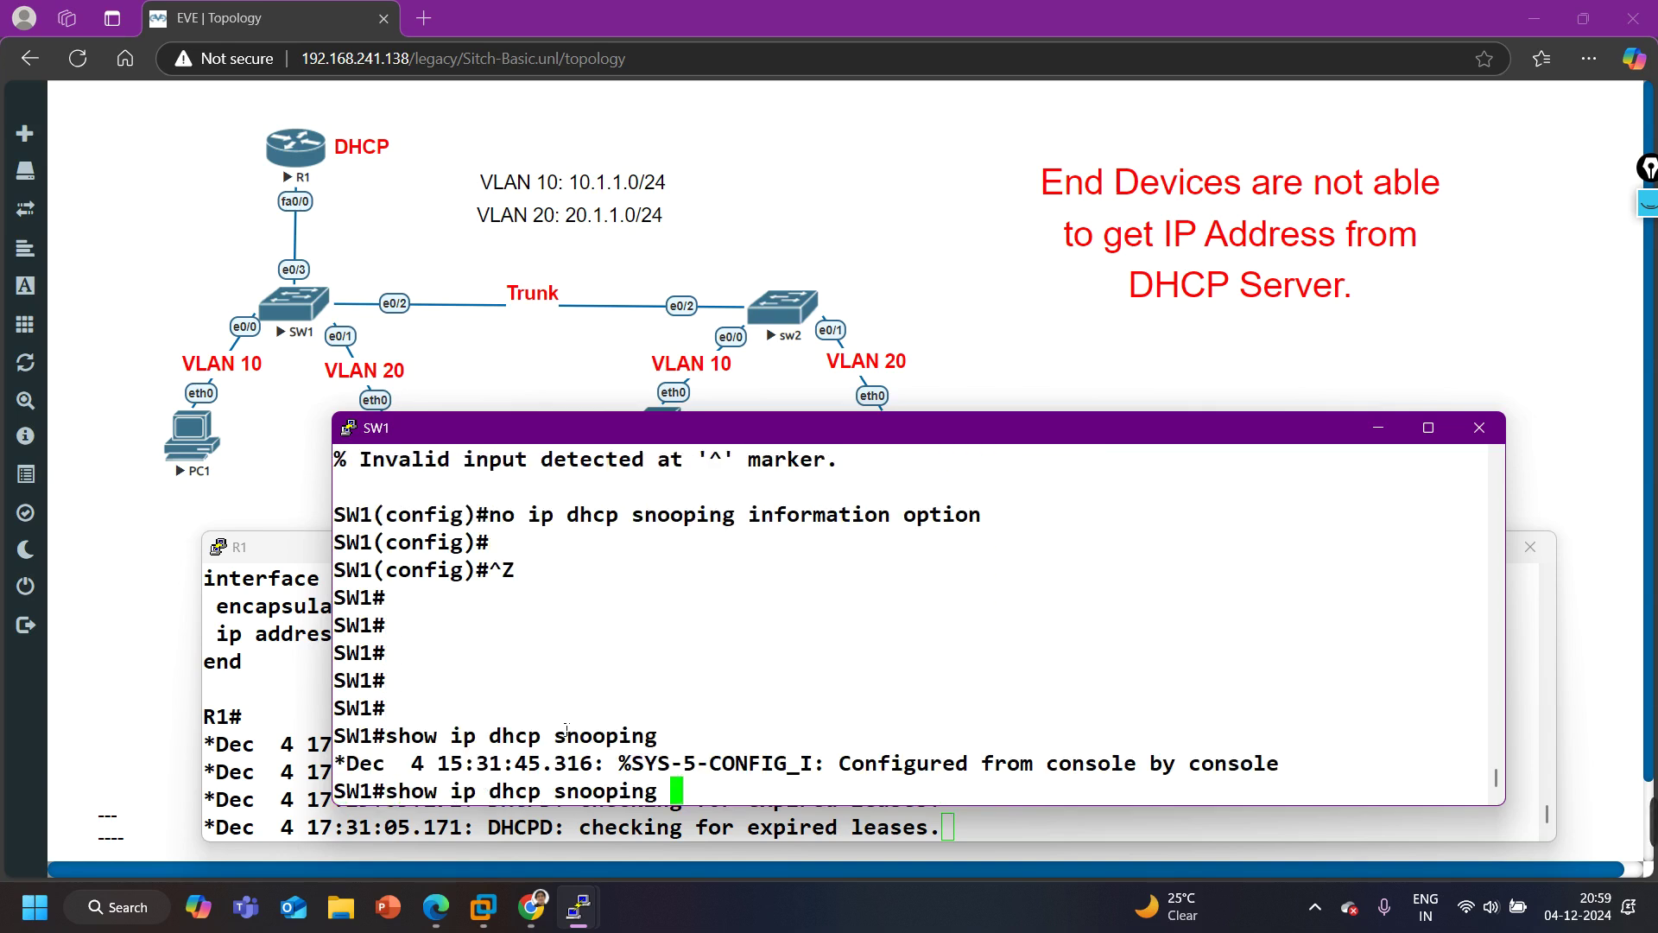
{"action": "key", "text": "Return"}
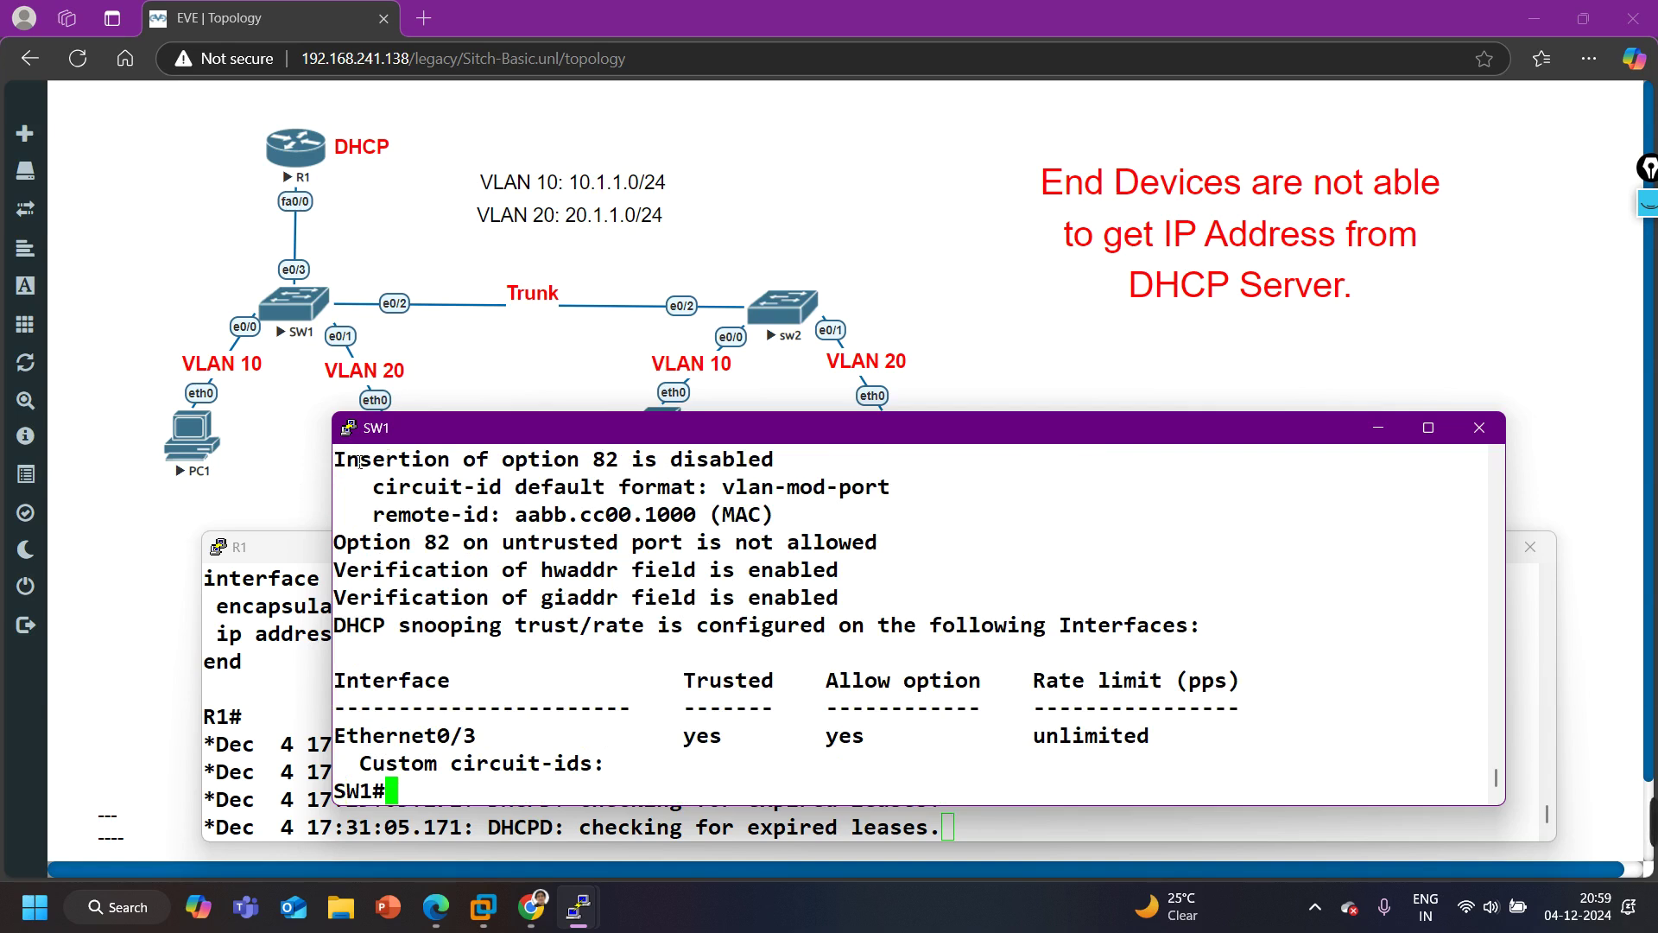
{"action": "left_click_drag", "start_coordinate": [359, 462], "coordinate": [845, 478]}
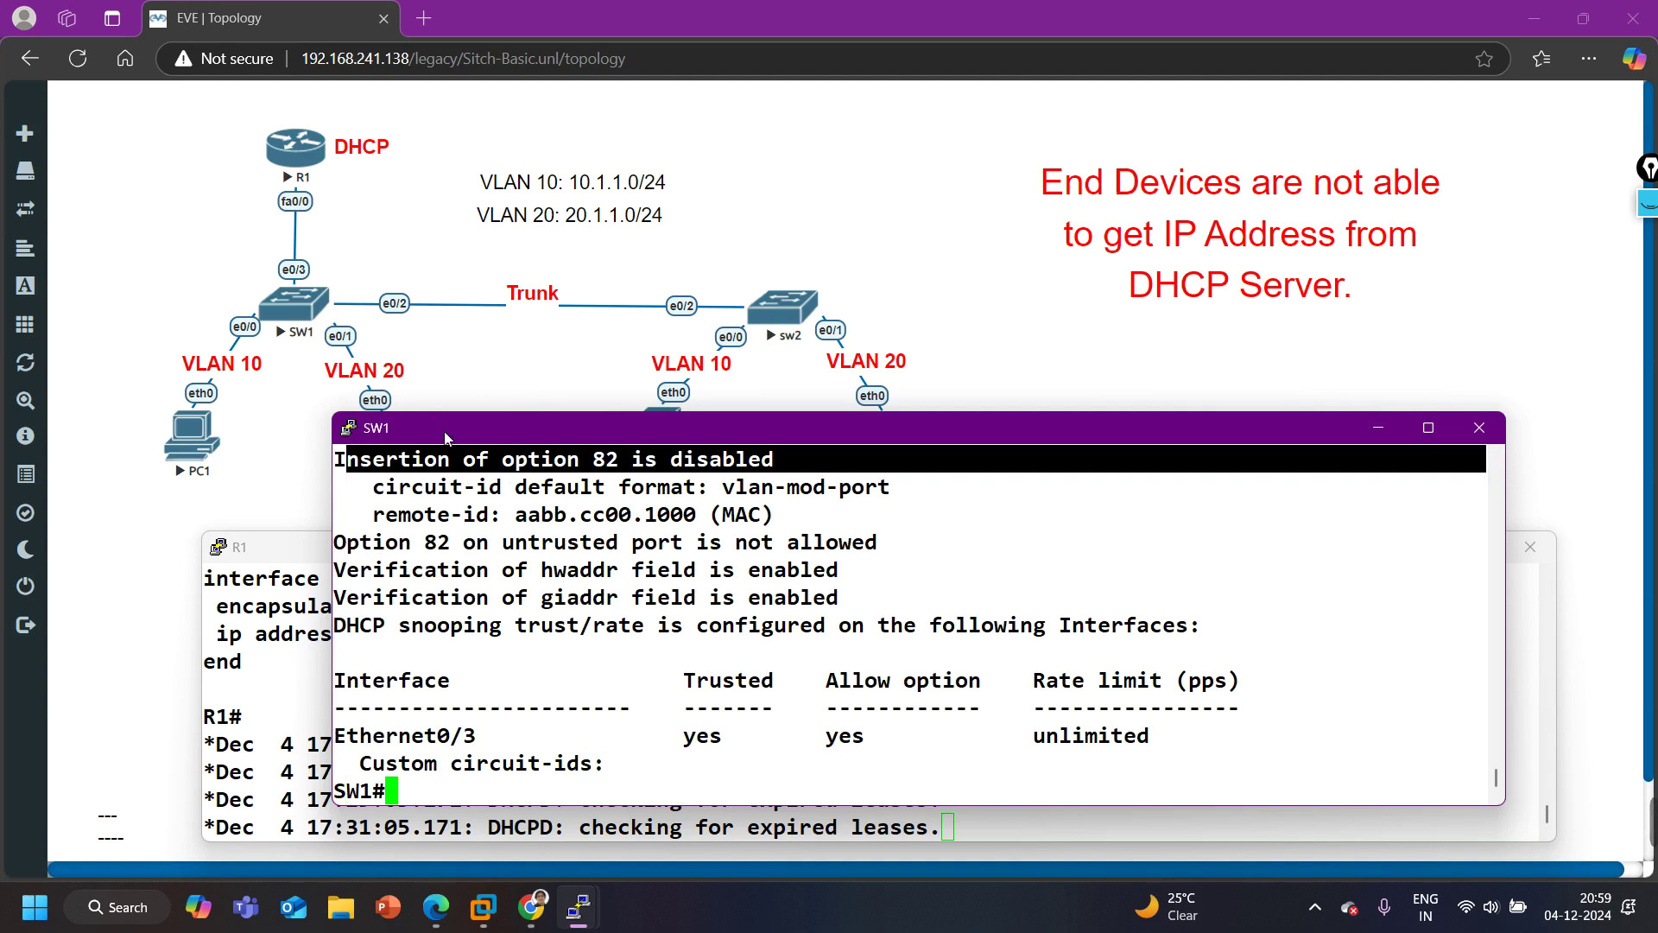
{"action": "left_click_drag", "start_coordinate": [361, 462], "coordinate": [894, 471]}
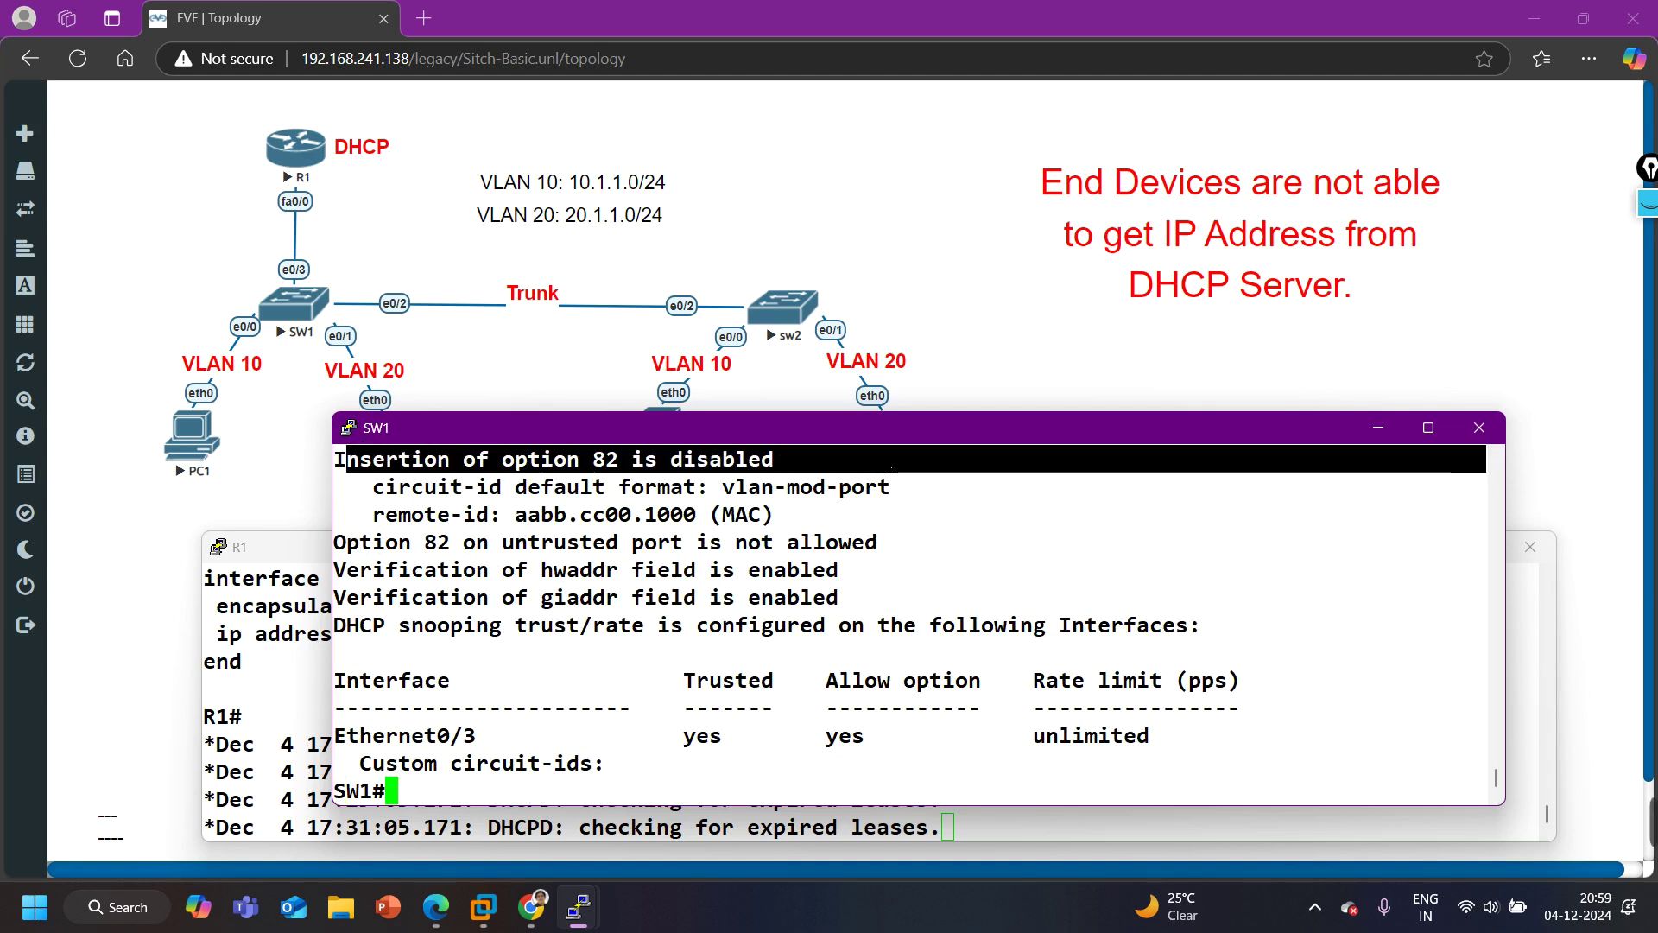
Highlight the output lines naming the VLANs on which DHCP snooping is configured
{"action": "scroll", "coordinate": [890, 598], "scroll_direction": "up", "scroll_amount": 2}
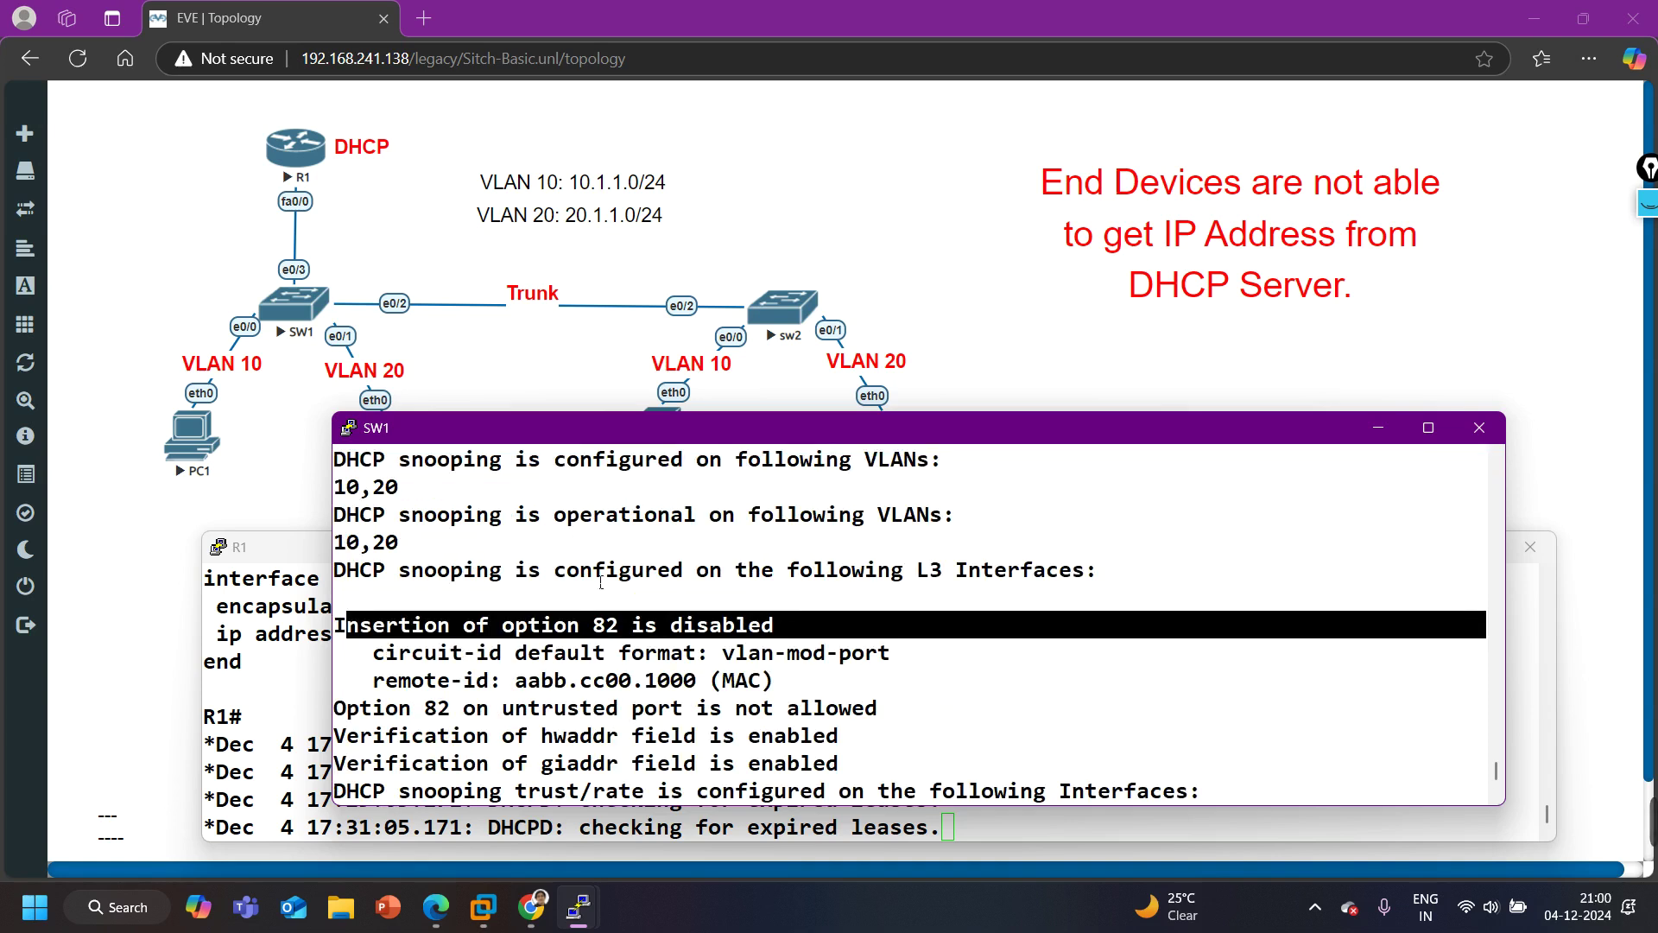
{"action": "scroll", "coordinate": [400, 683], "scroll_direction": "up", "scroll_amount": 2}
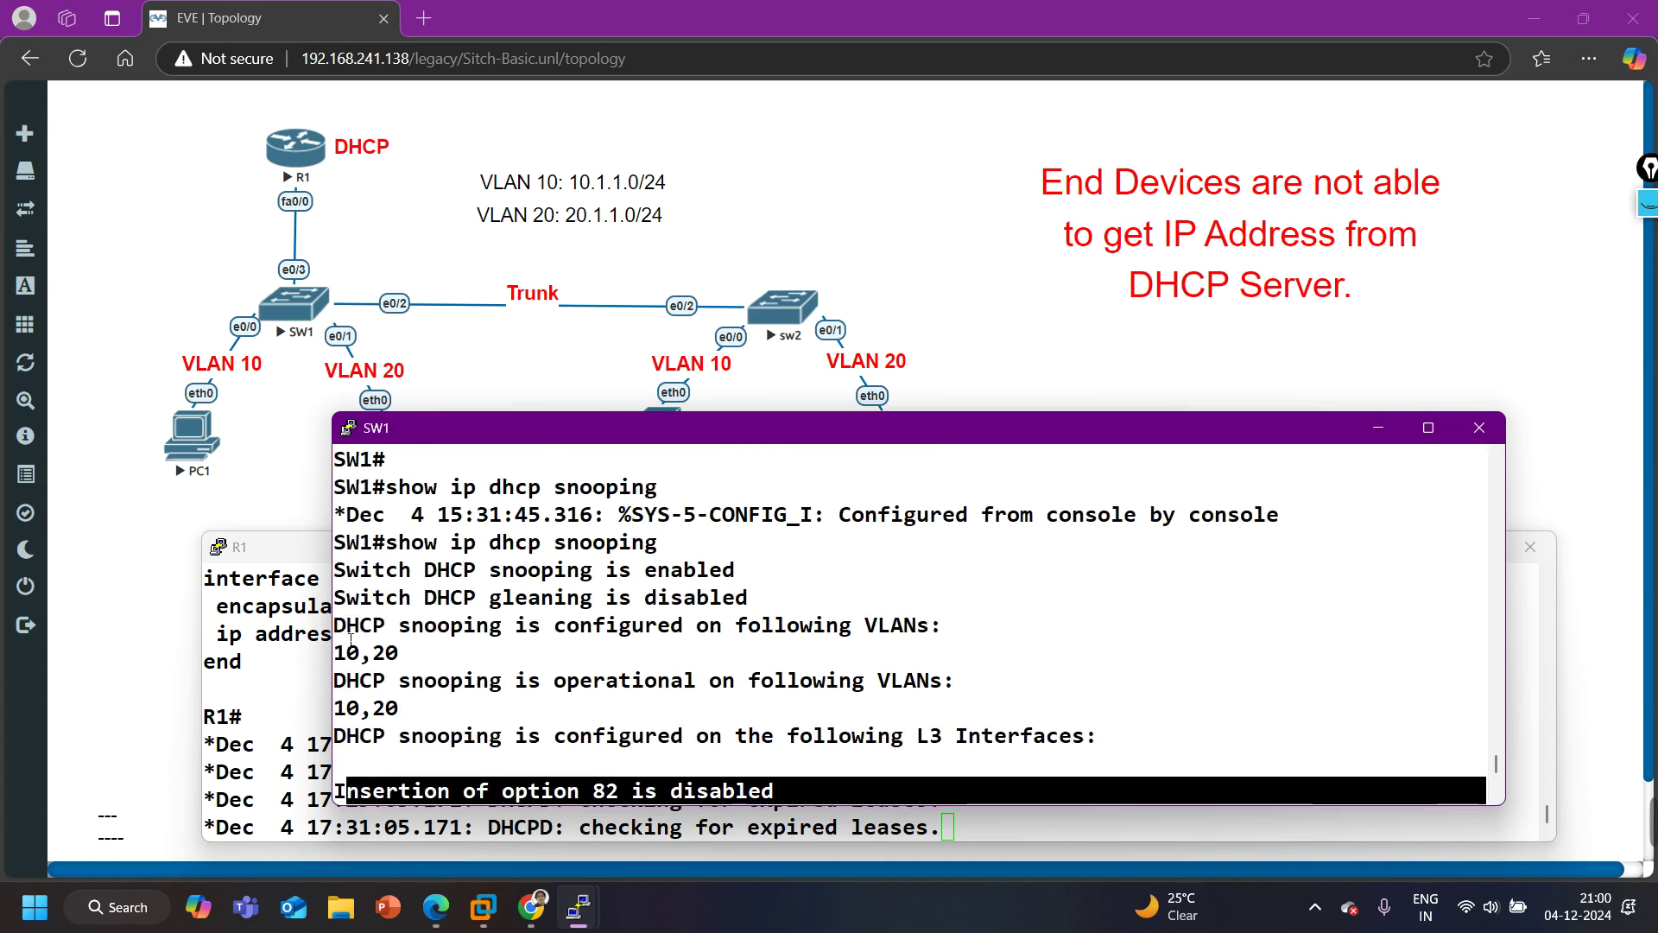
{"action": "left_click_drag", "start_coordinate": [346, 626], "coordinate": [496, 666]}
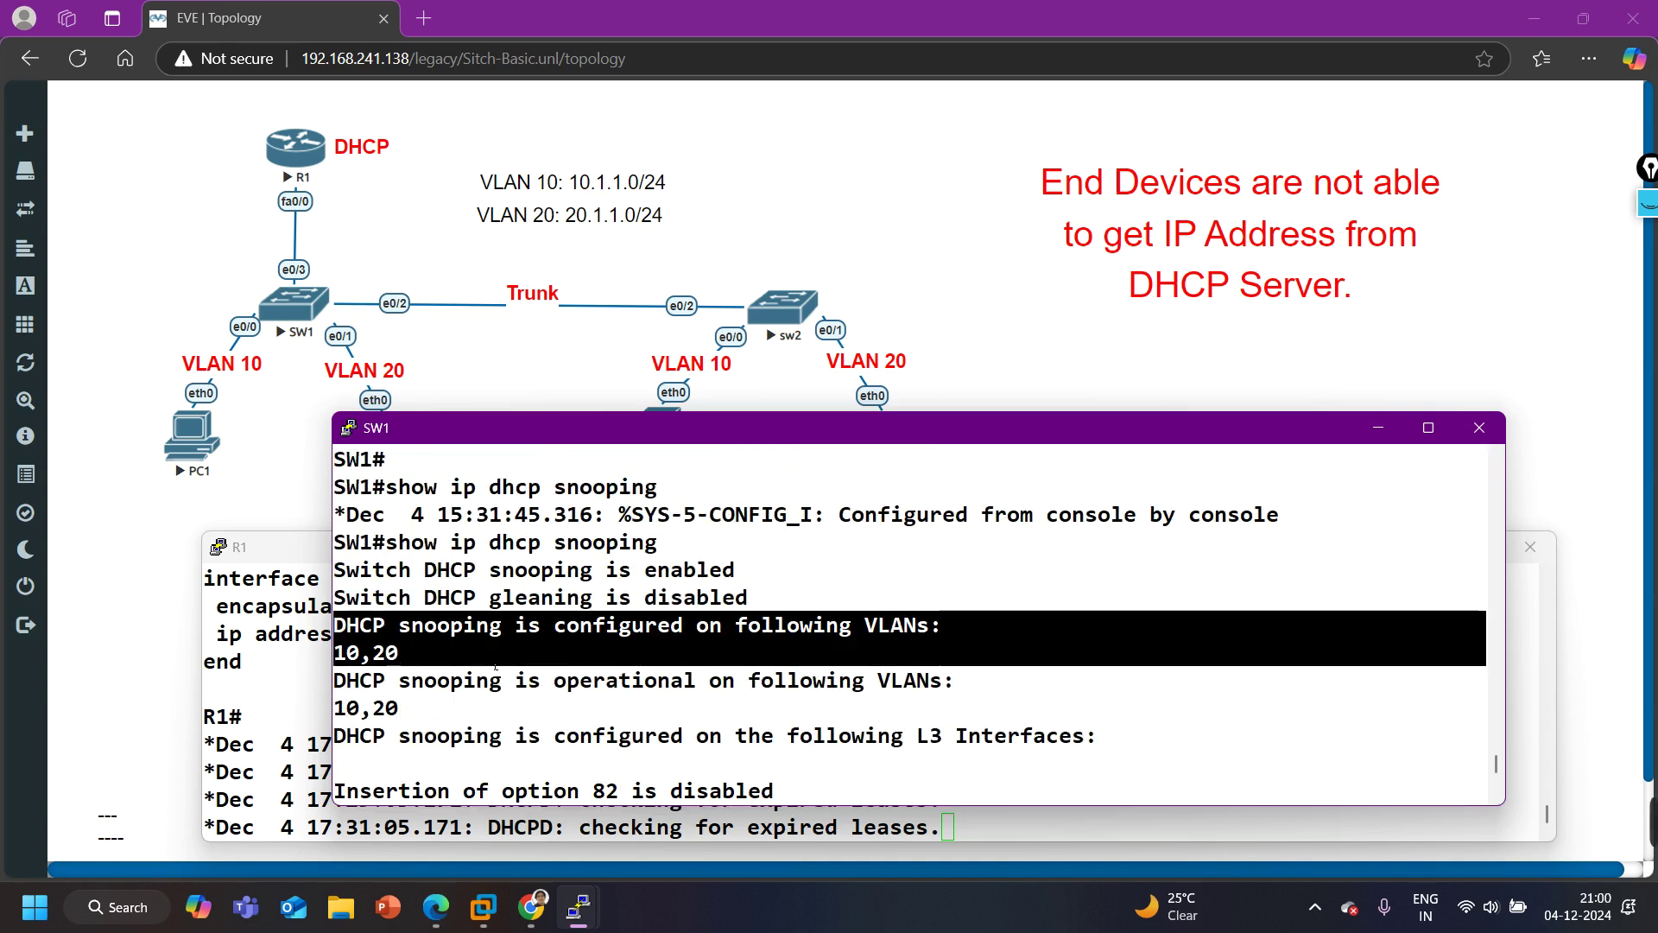
Minimize the SW1 console, bring up the PC1 console, and request an address with ip dhcp
{"action": "left_click", "coordinate": [1377, 428]}
{"action": "mouse_move", "coordinate": [559, 927]}
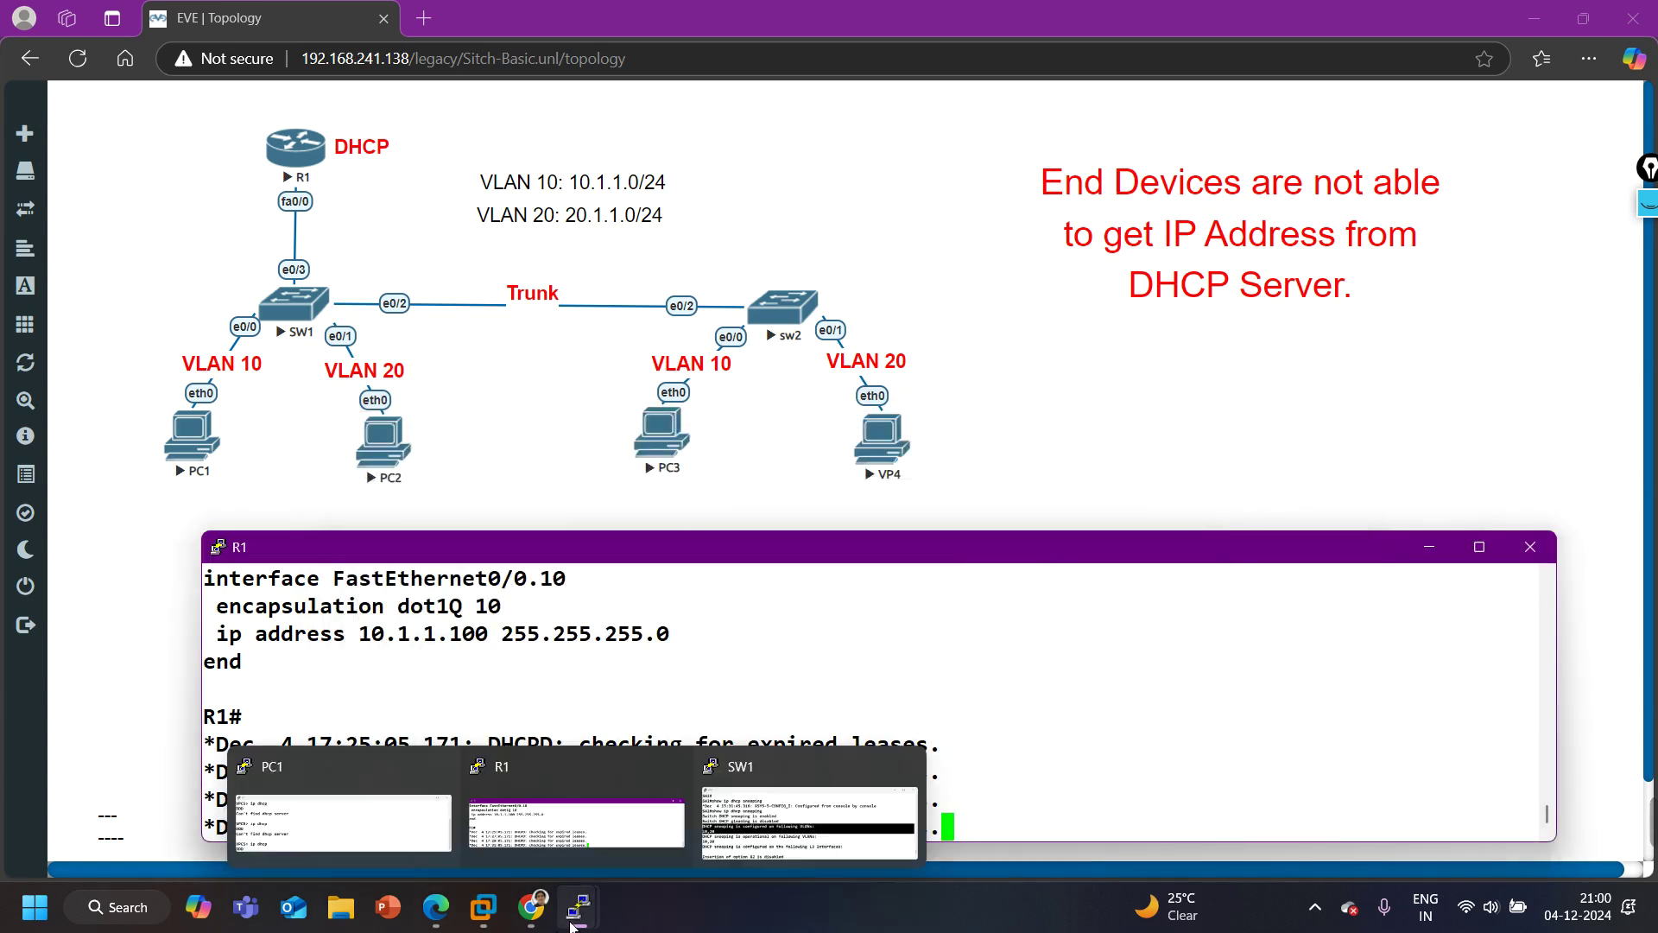
{"action": "left_click", "coordinate": [344, 808]}
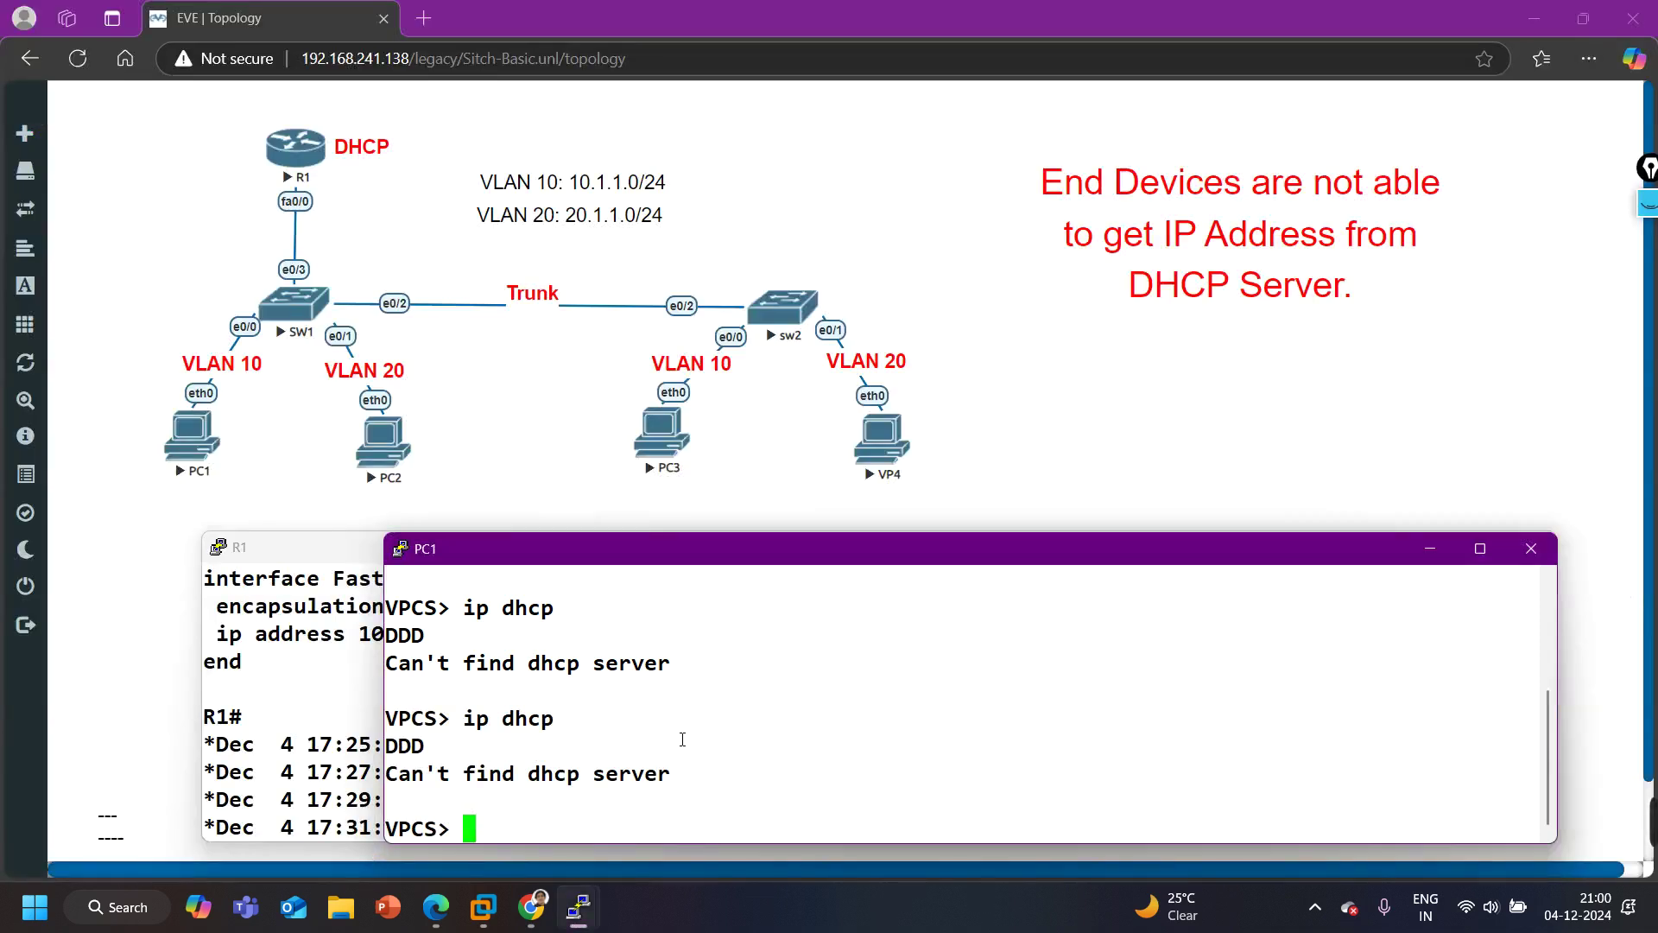
{"action": "key", "text": "Up"}
{"action": "key", "text": "Return"}
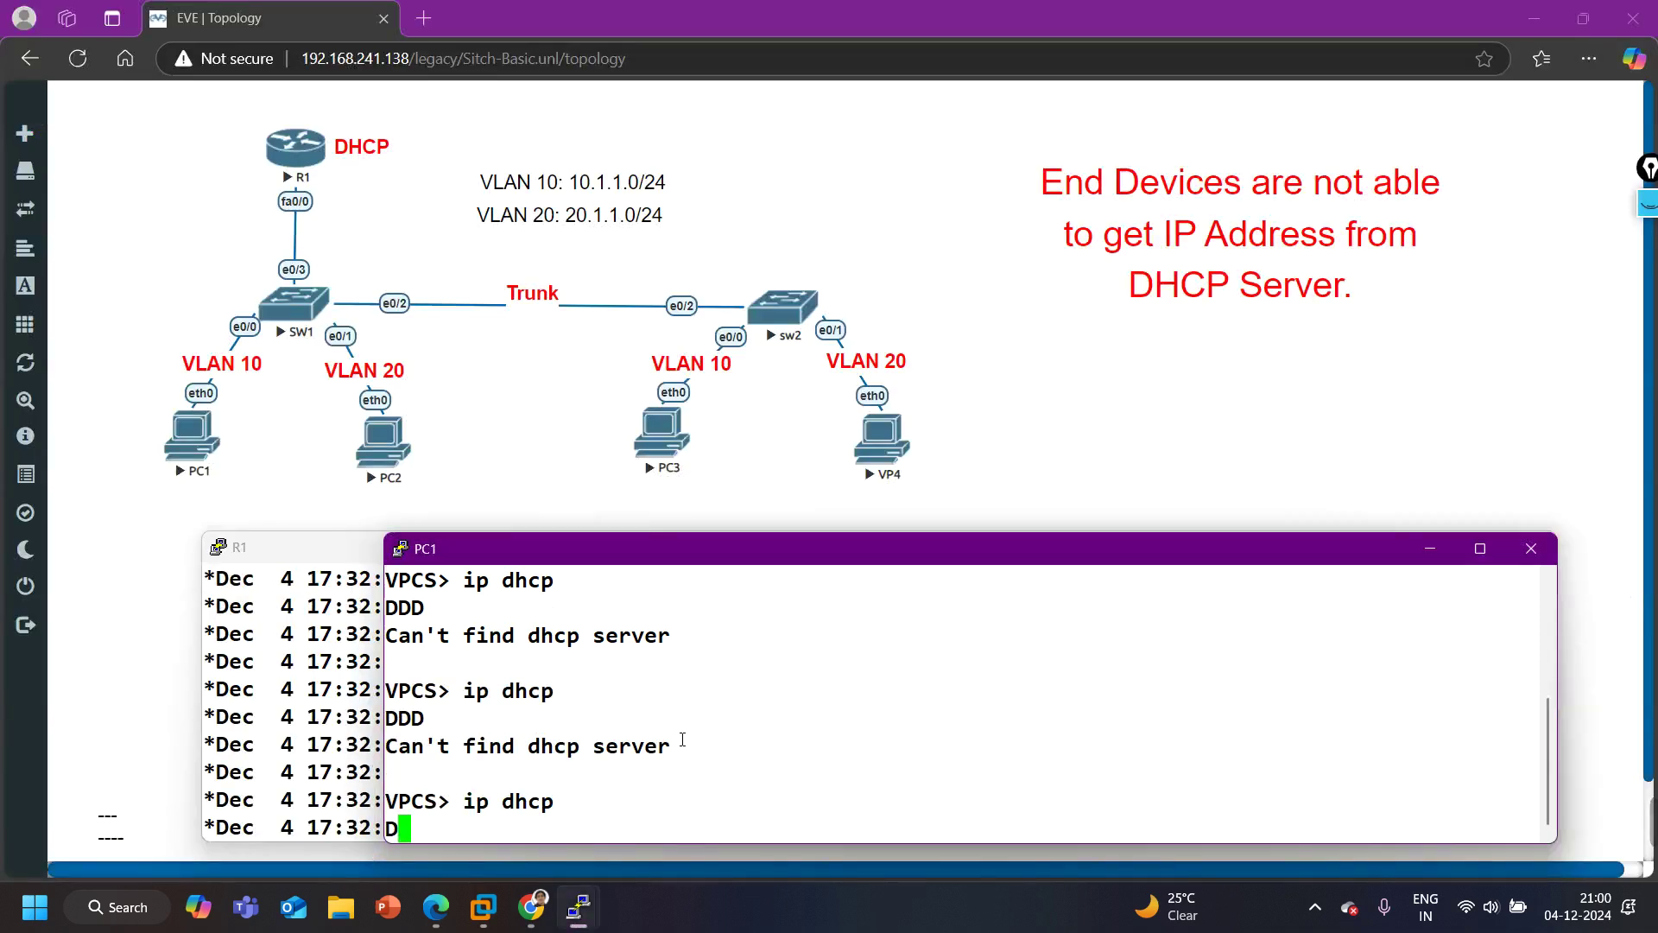
Check the DHCP debug messages on the R1 console, minimize it, and highlight PC1's leased IP address
{"action": "left_click", "coordinate": [303, 547]}
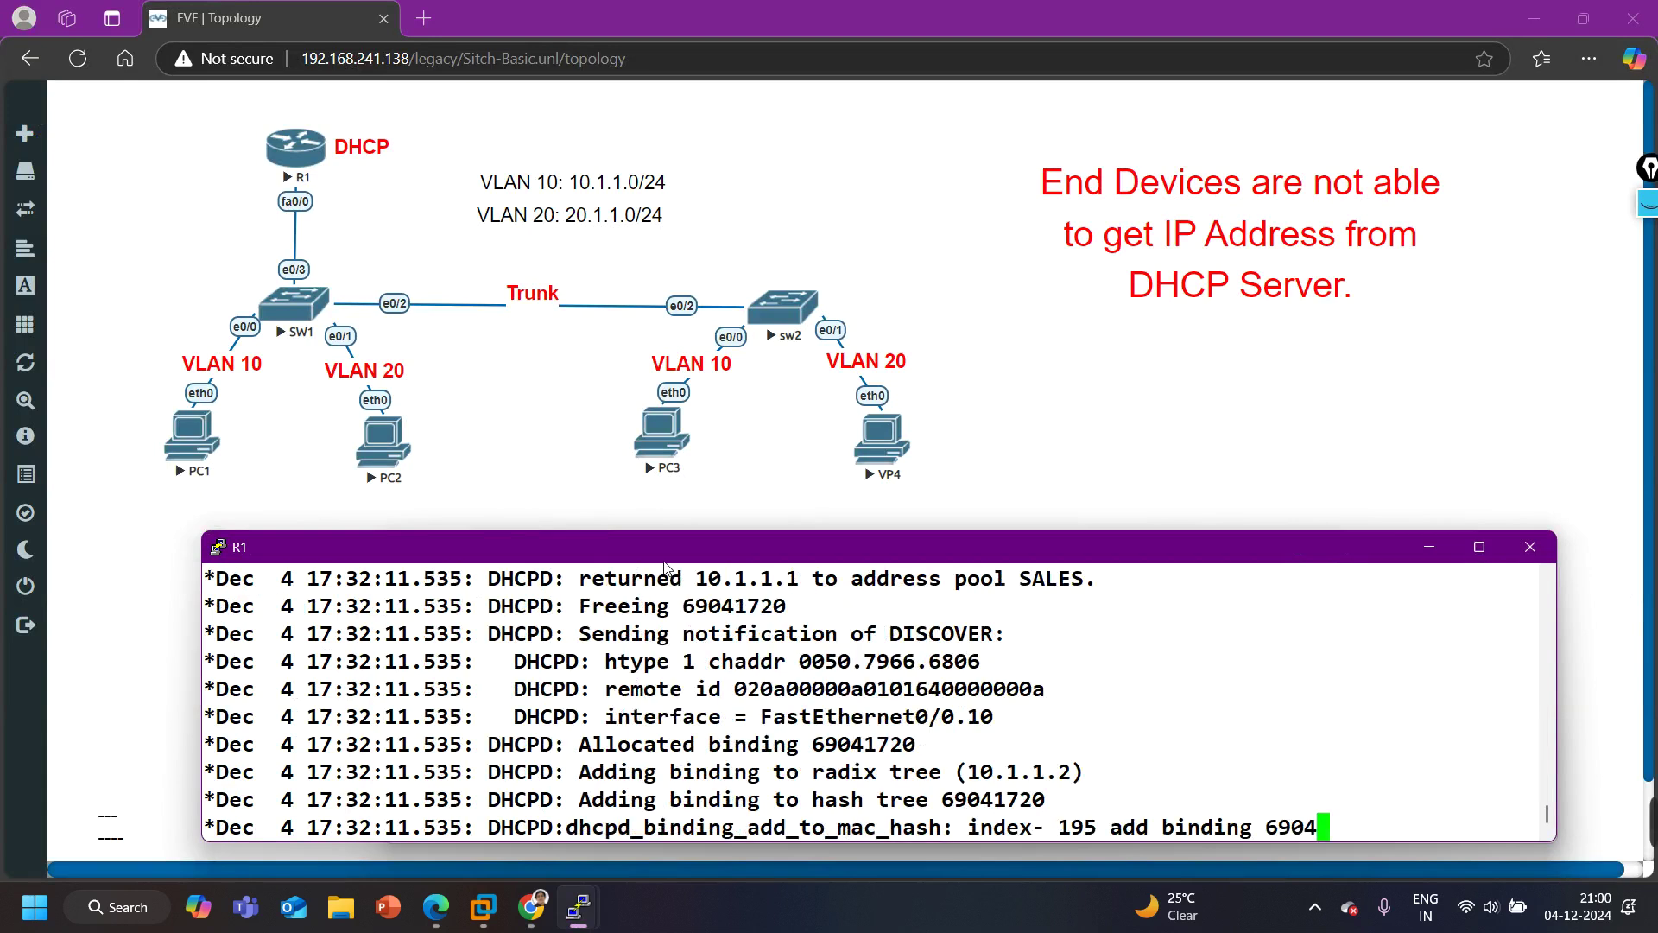
{"action": "left_click_drag", "start_coordinate": [660, 543], "coordinate": [667, 338]}
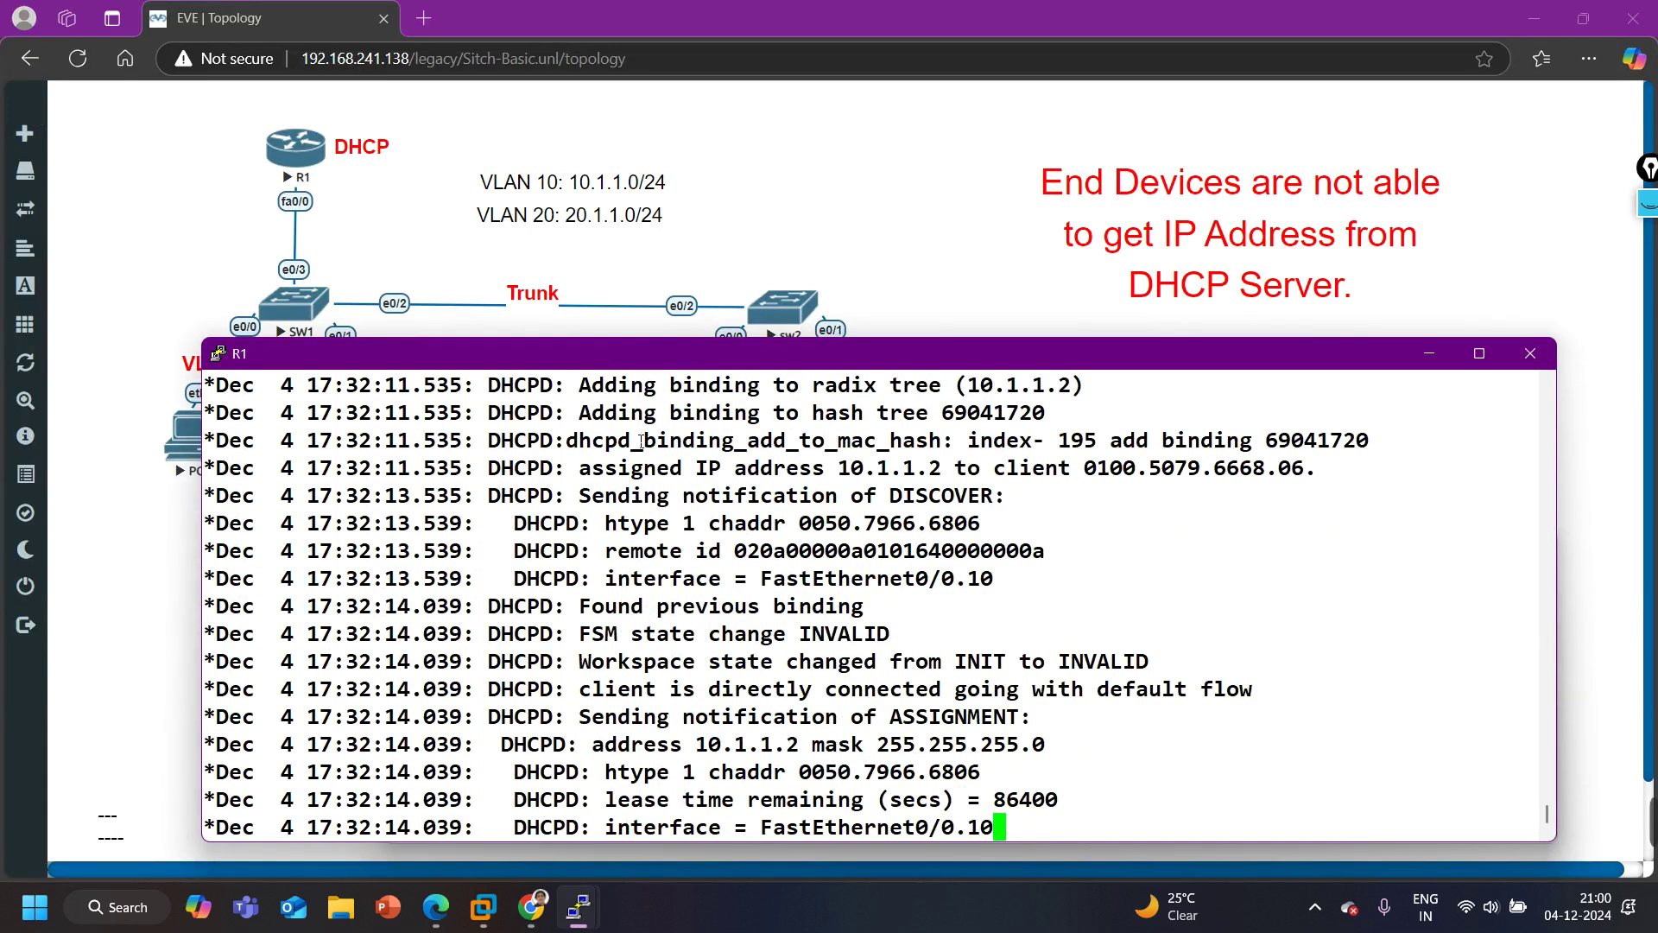
{"action": "left_click", "coordinate": [1430, 354]}
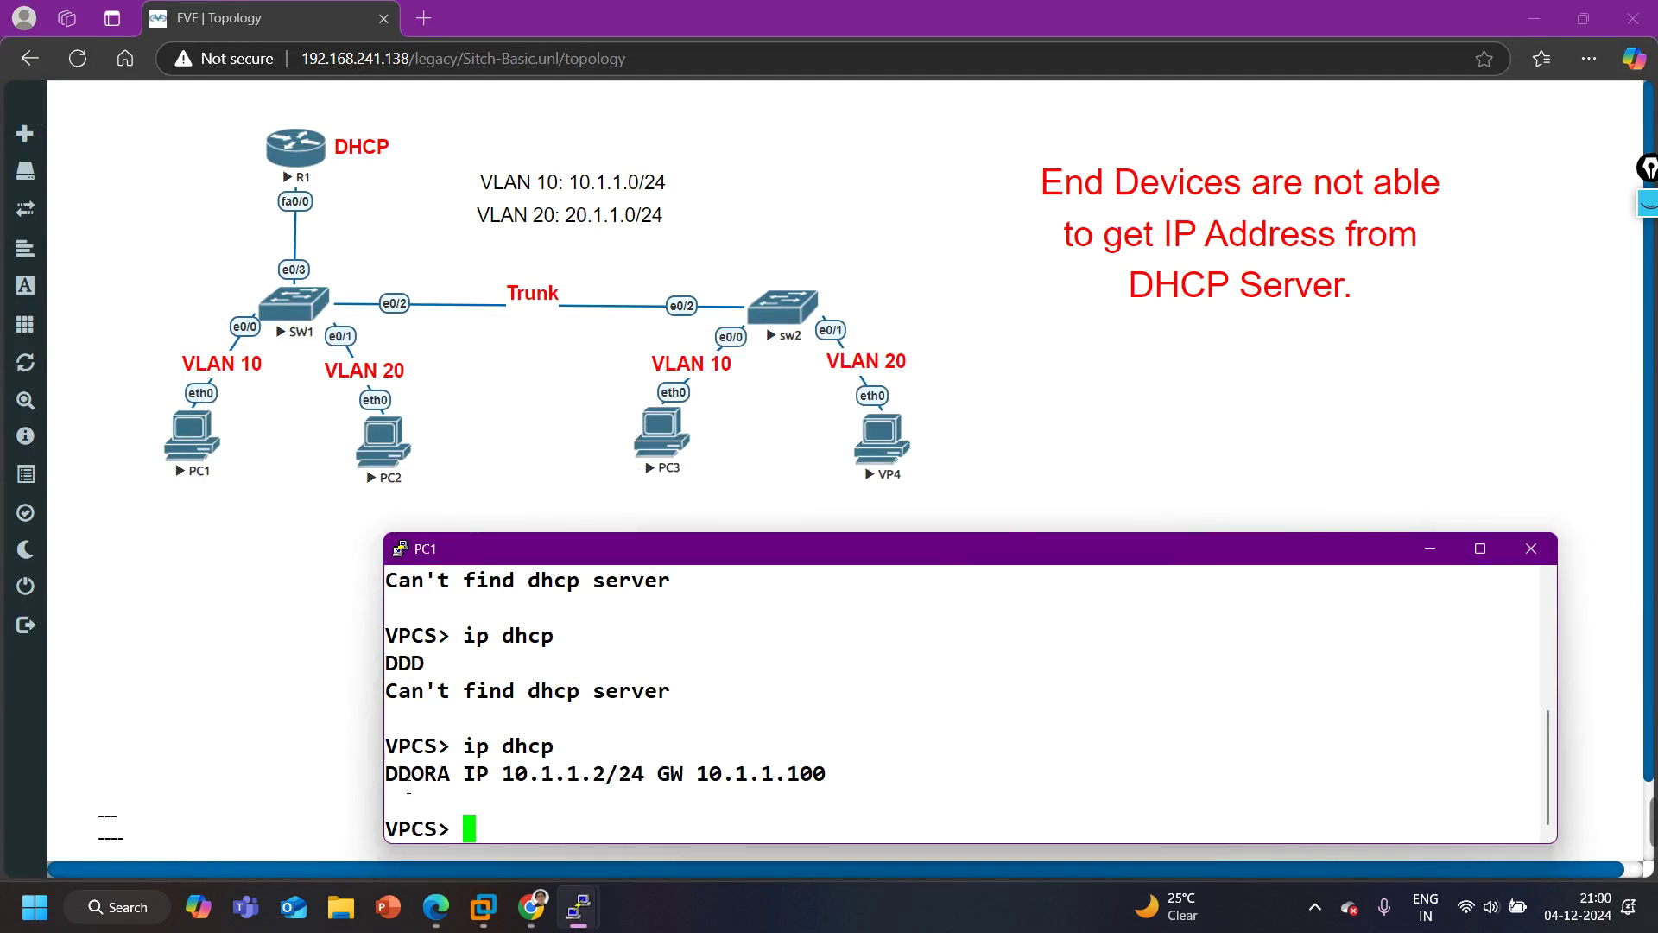
{"action": "left_click_drag", "start_coordinate": [386, 774], "coordinate": [660, 786]}
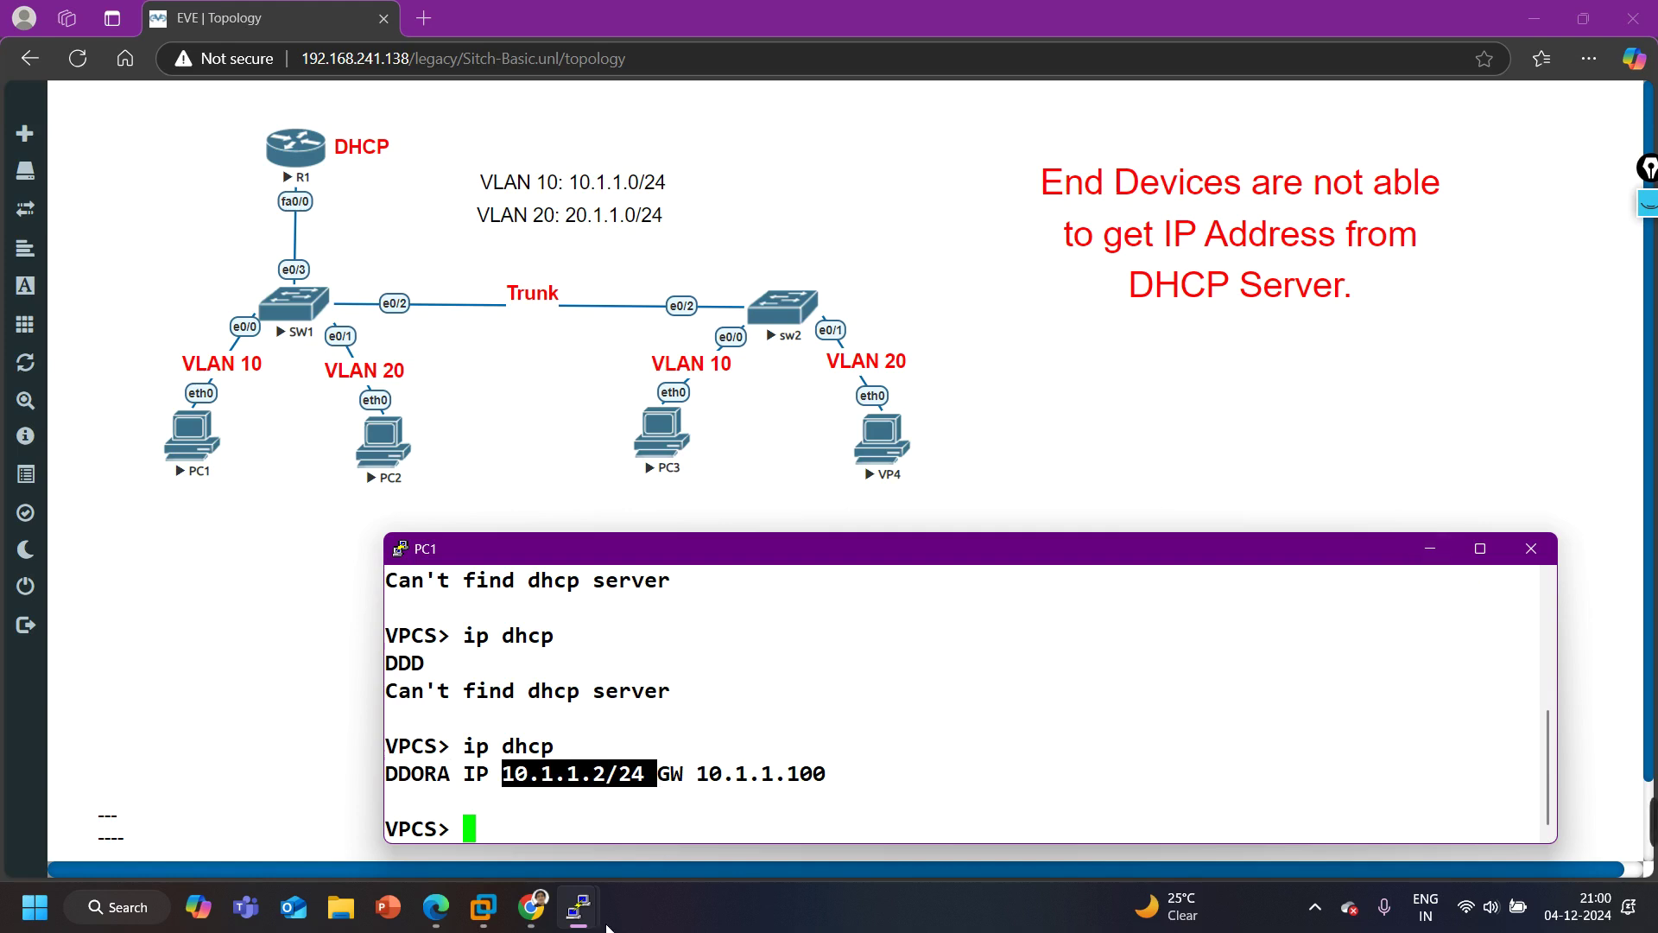
Restore the R1 console and push the debug messages up with blank prompt lines
{"action": "mouse_move", "coordinate": [578, 918]}
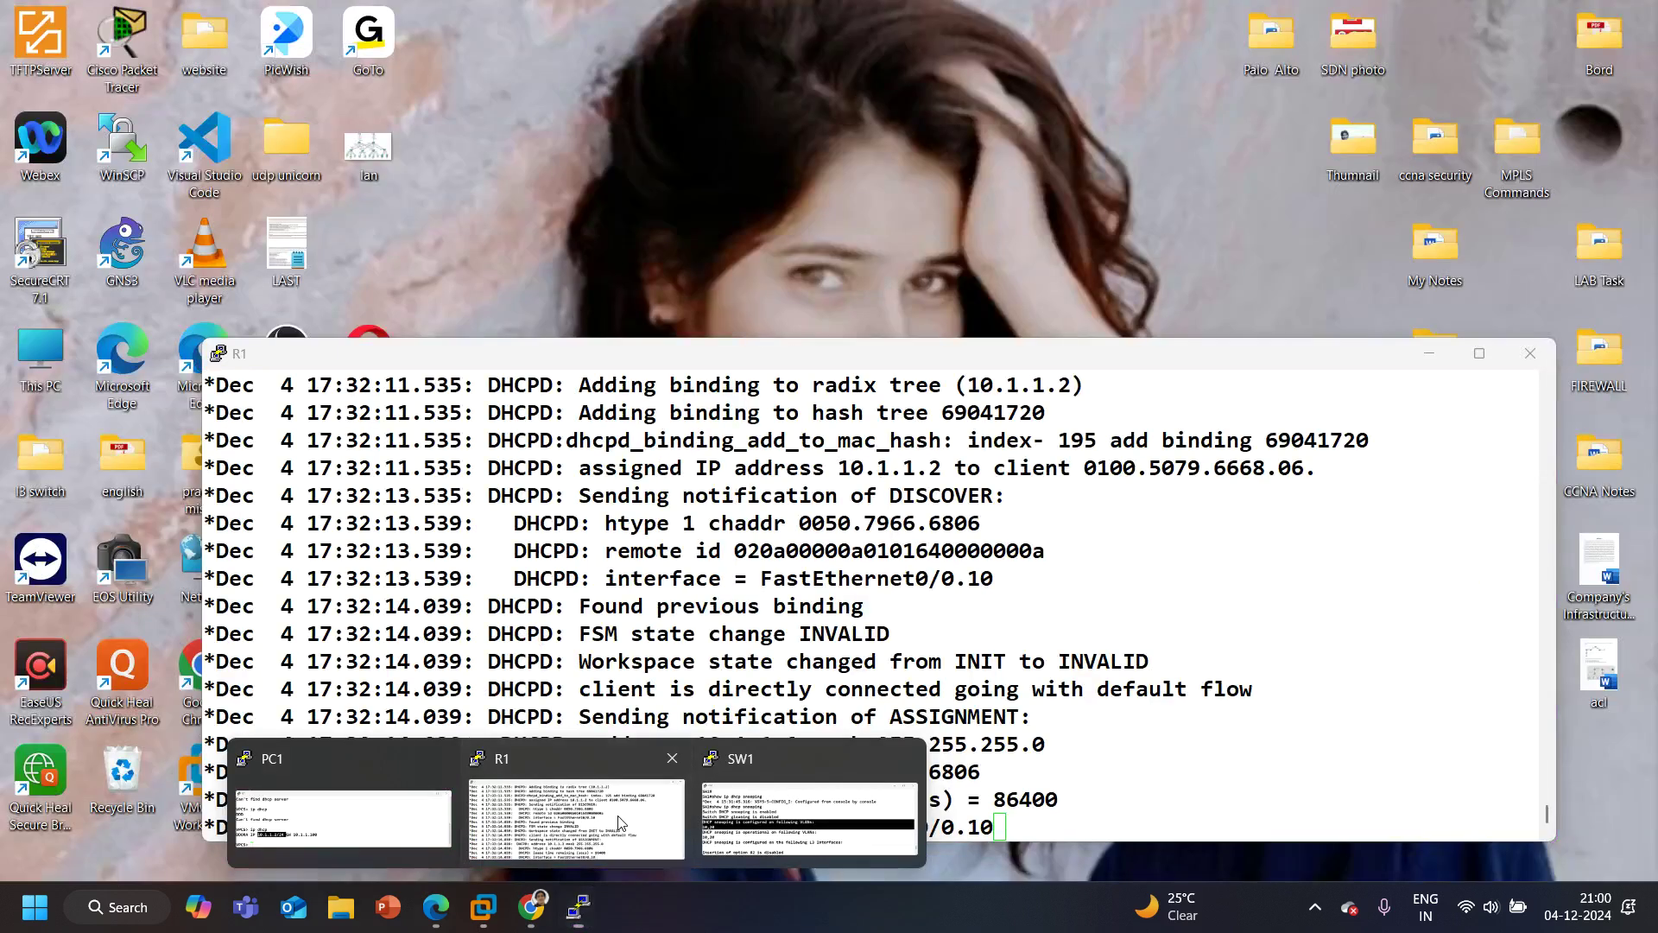
{"action": "left_click", "coordinate": [575, 817]}
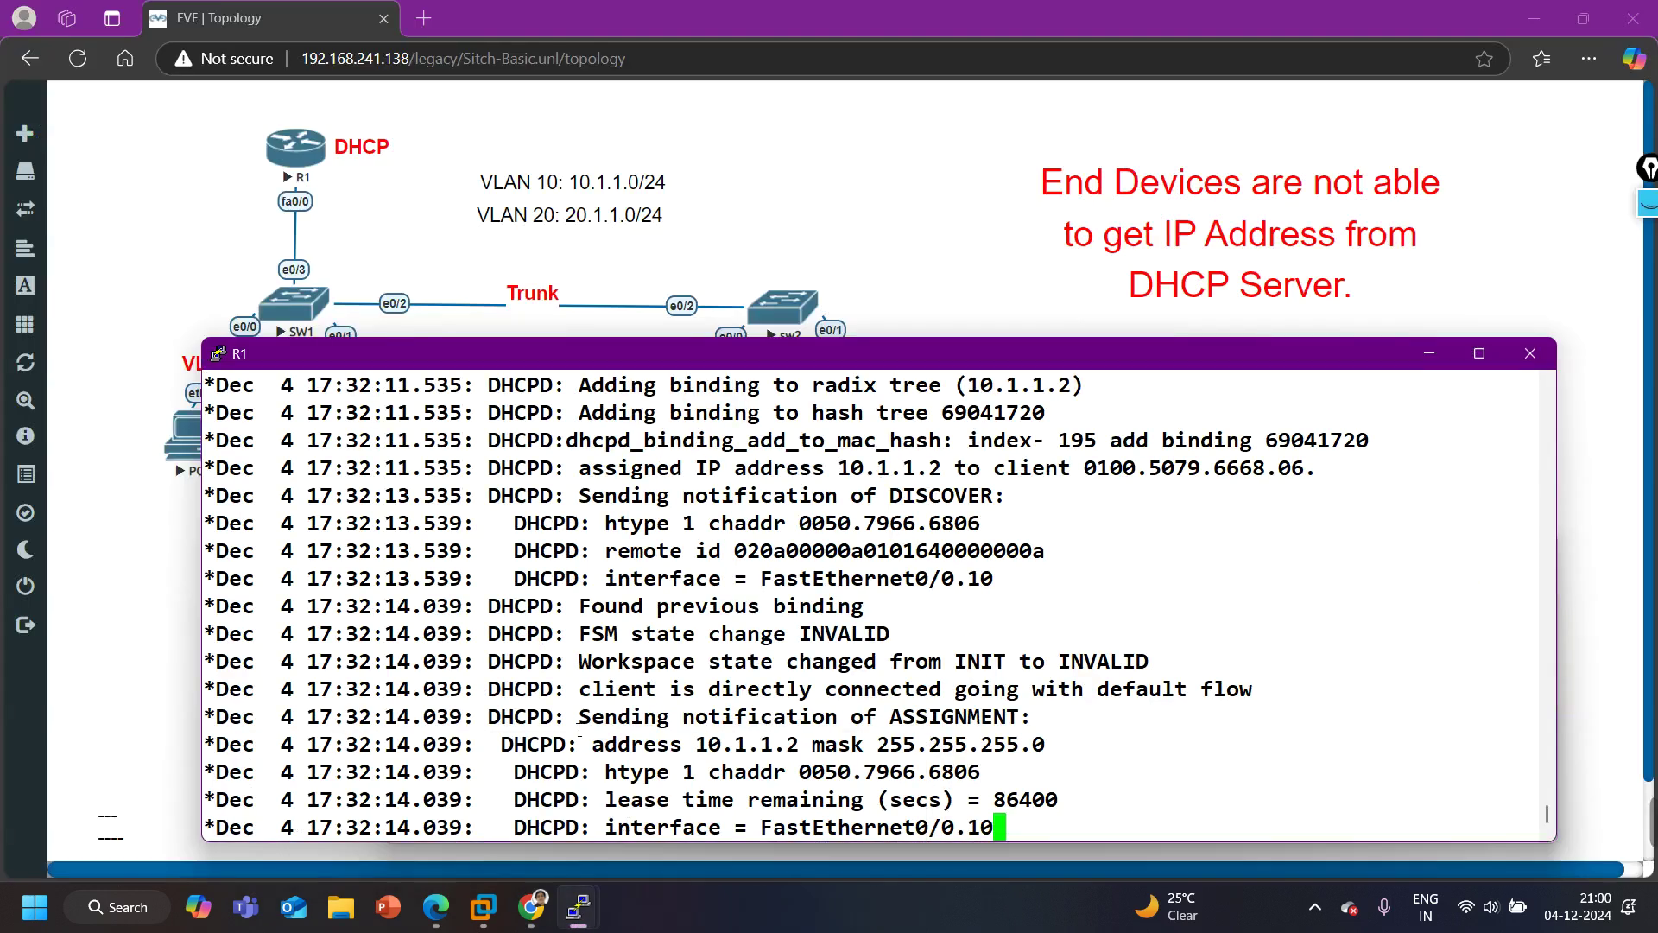
{"action": "key", "text": "Return"}
{"action": "key", "text": "Return"}
{"action": "key", "text": "Return"}
{"action": "key", "text": "Return"}
{"action": "key", "text": "Return"}
{"action": "key", "text": "Return"}
{"action": "key", "text": "Return"}
{"action": "key", "text": "Return"}
{"action": "key", "text": "Return"}
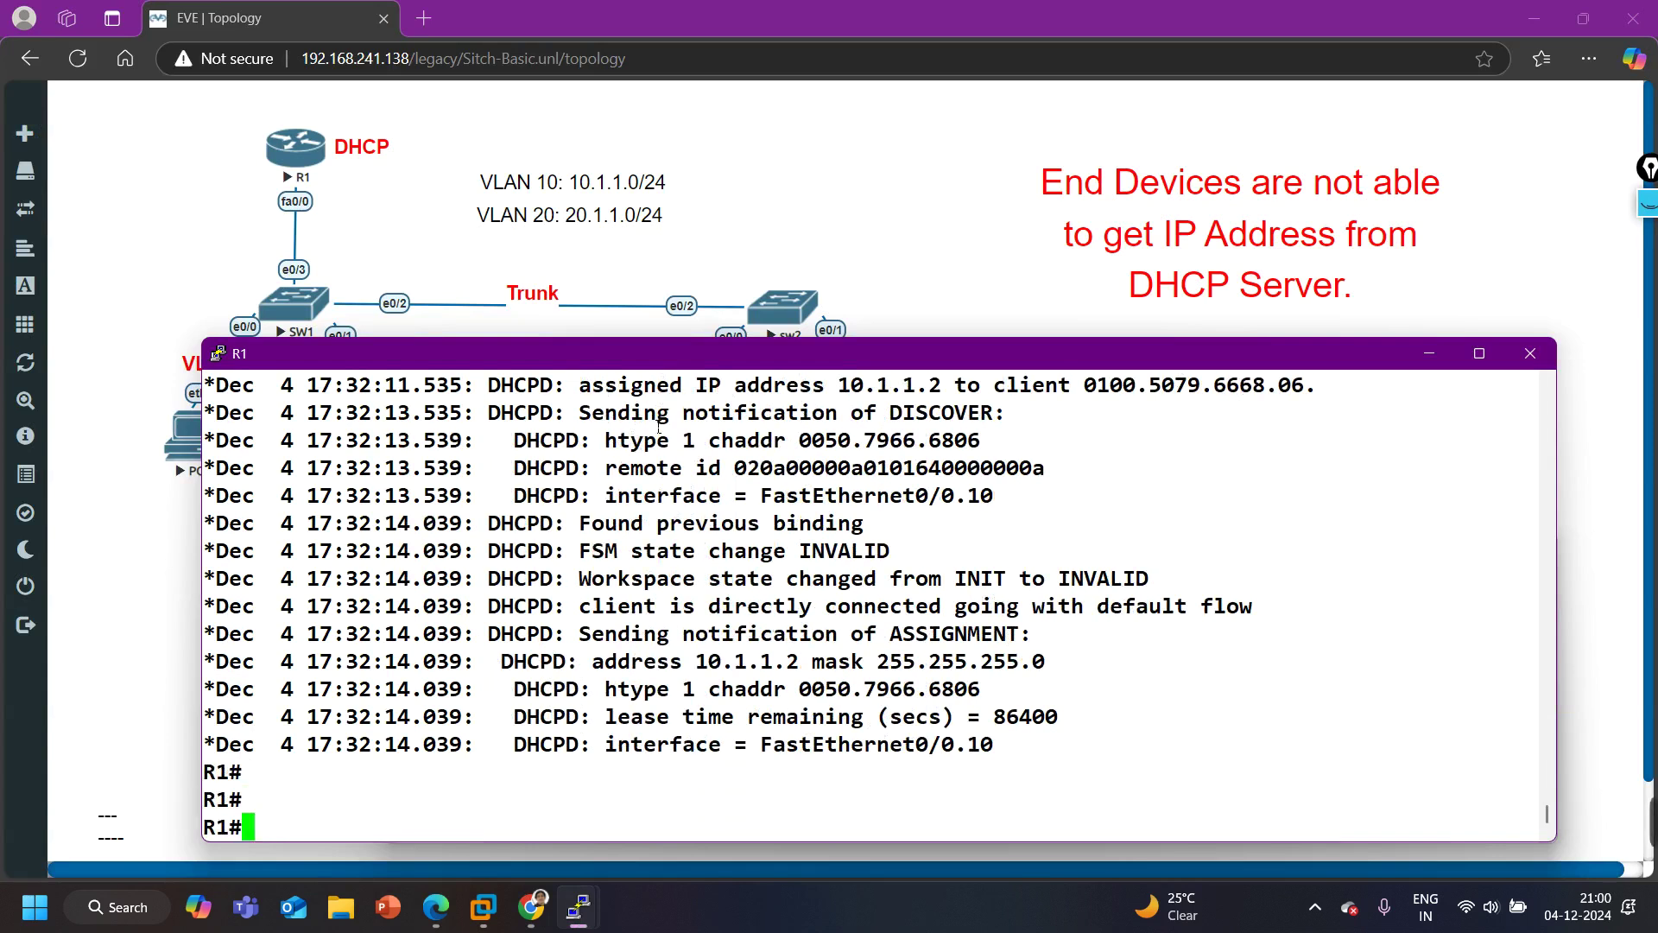
Run show ip dhcp binding on R1 and highlight the client ID in the binding entry
{"action": "type", "text": "sh"}
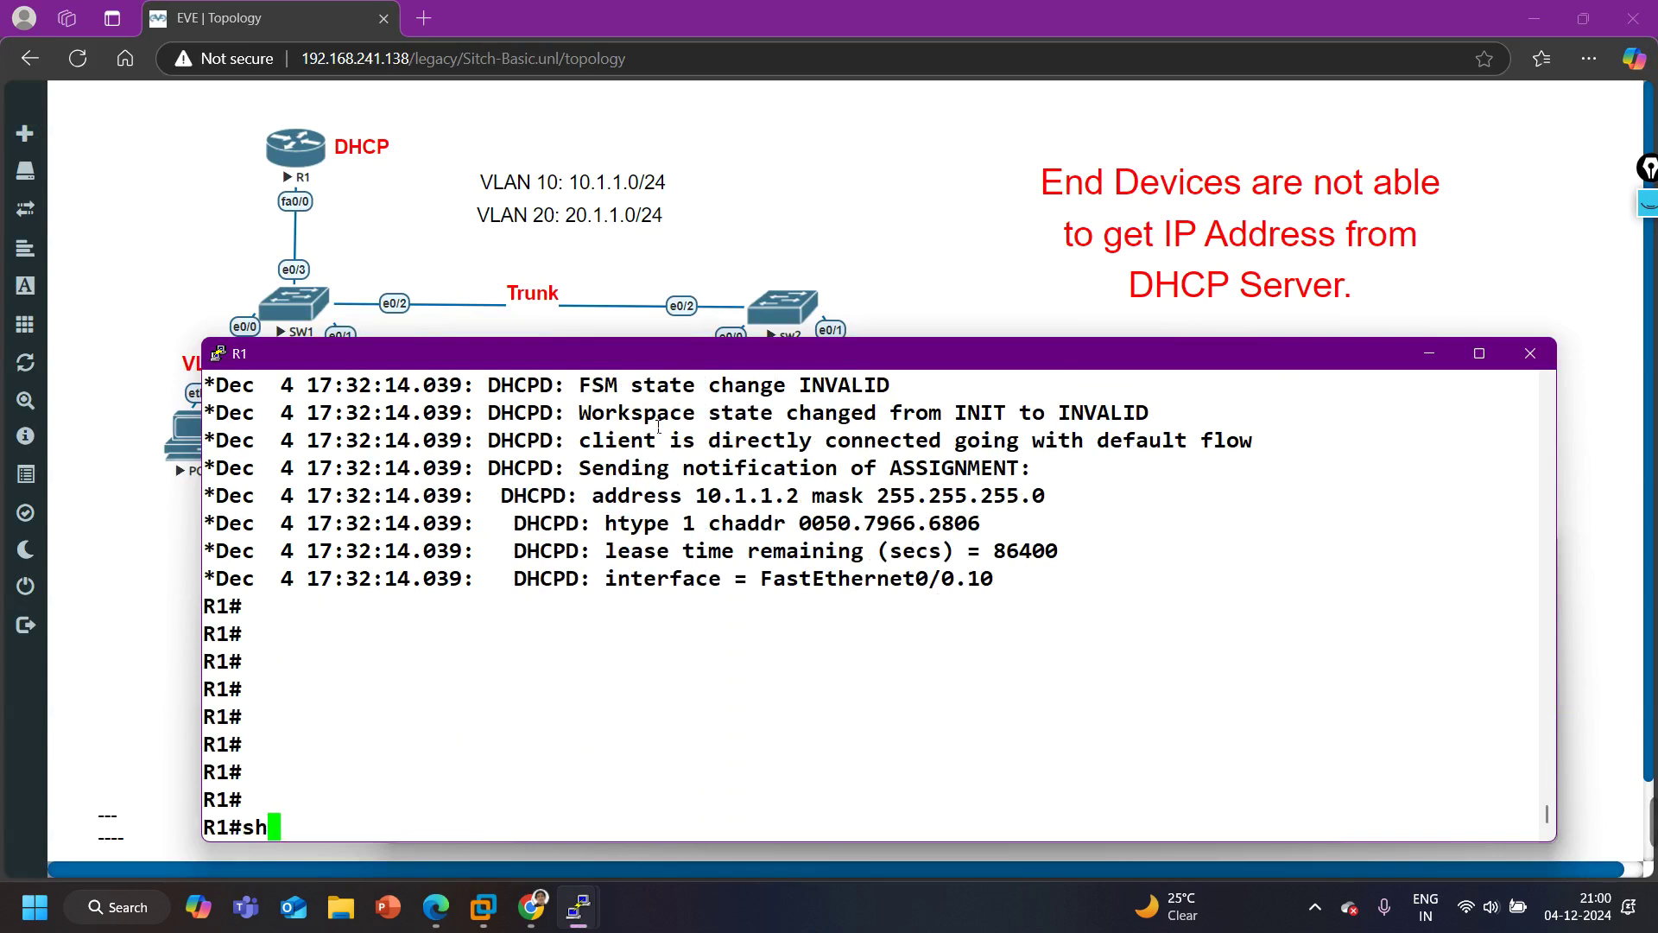
{"action": "key", "text": "Tab"}
{"action": "type", "text": "ip dh"}
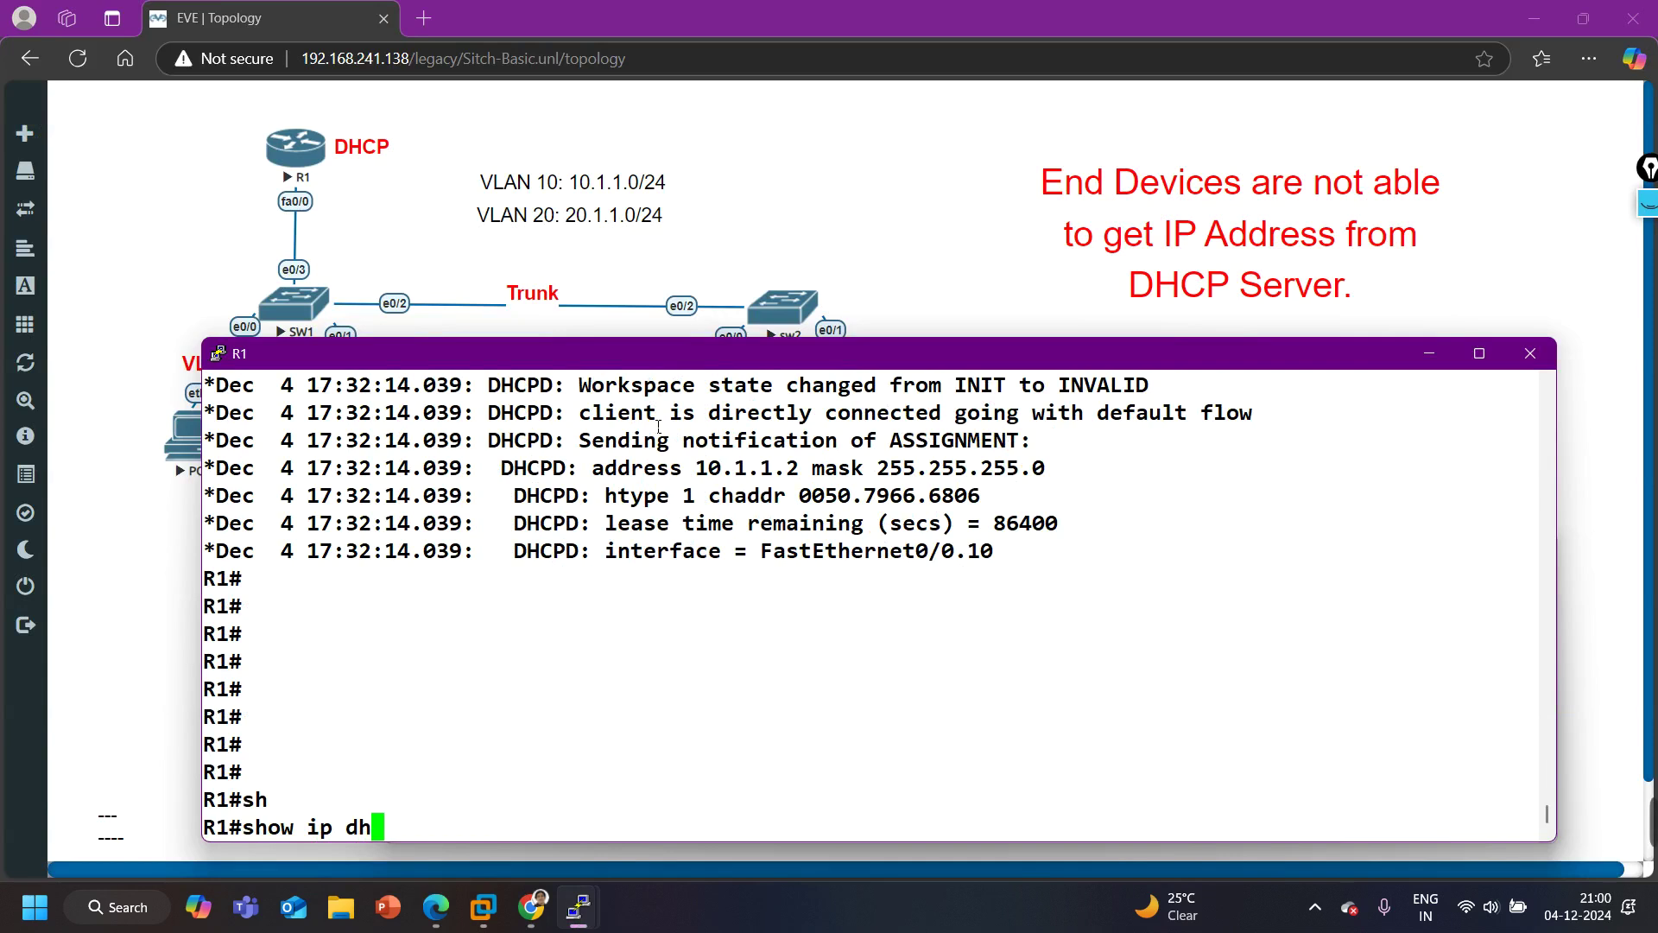
{"action": "key", "text": "Tab"}
{"action": "type", "text": "bi"}
{"action": "key", "text": "Tab"}
{"action": "key", "text": "Return"}
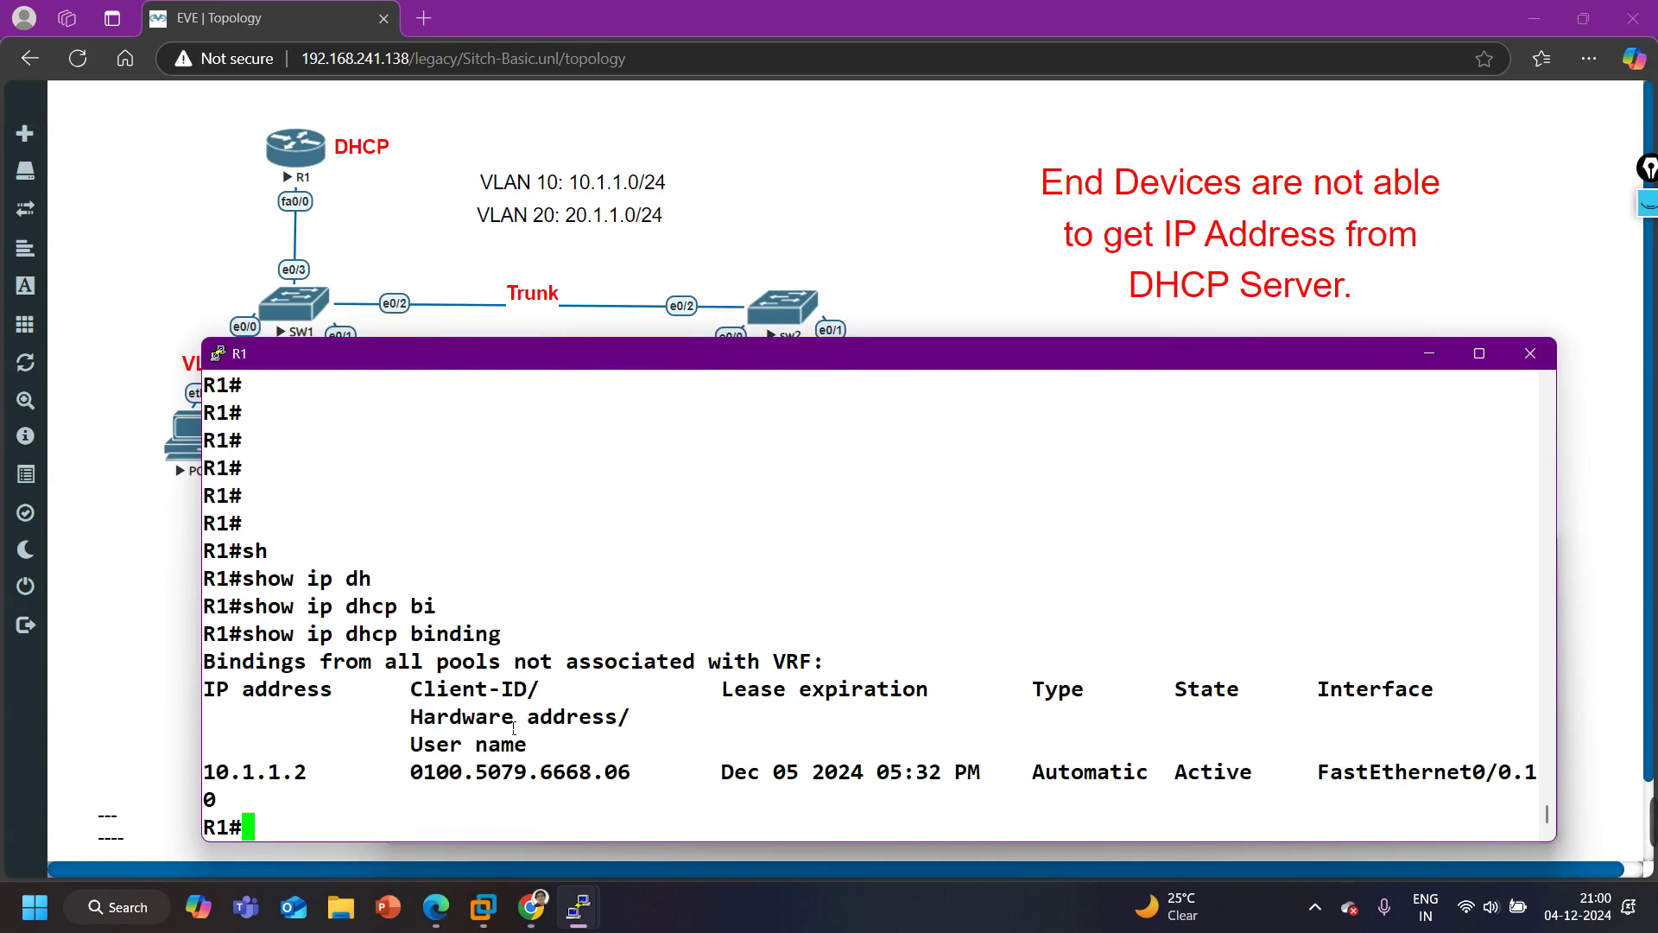
{"action": "left_click_drag", "start_coordinate": [399, 787], "coordinate": [642, 782]}
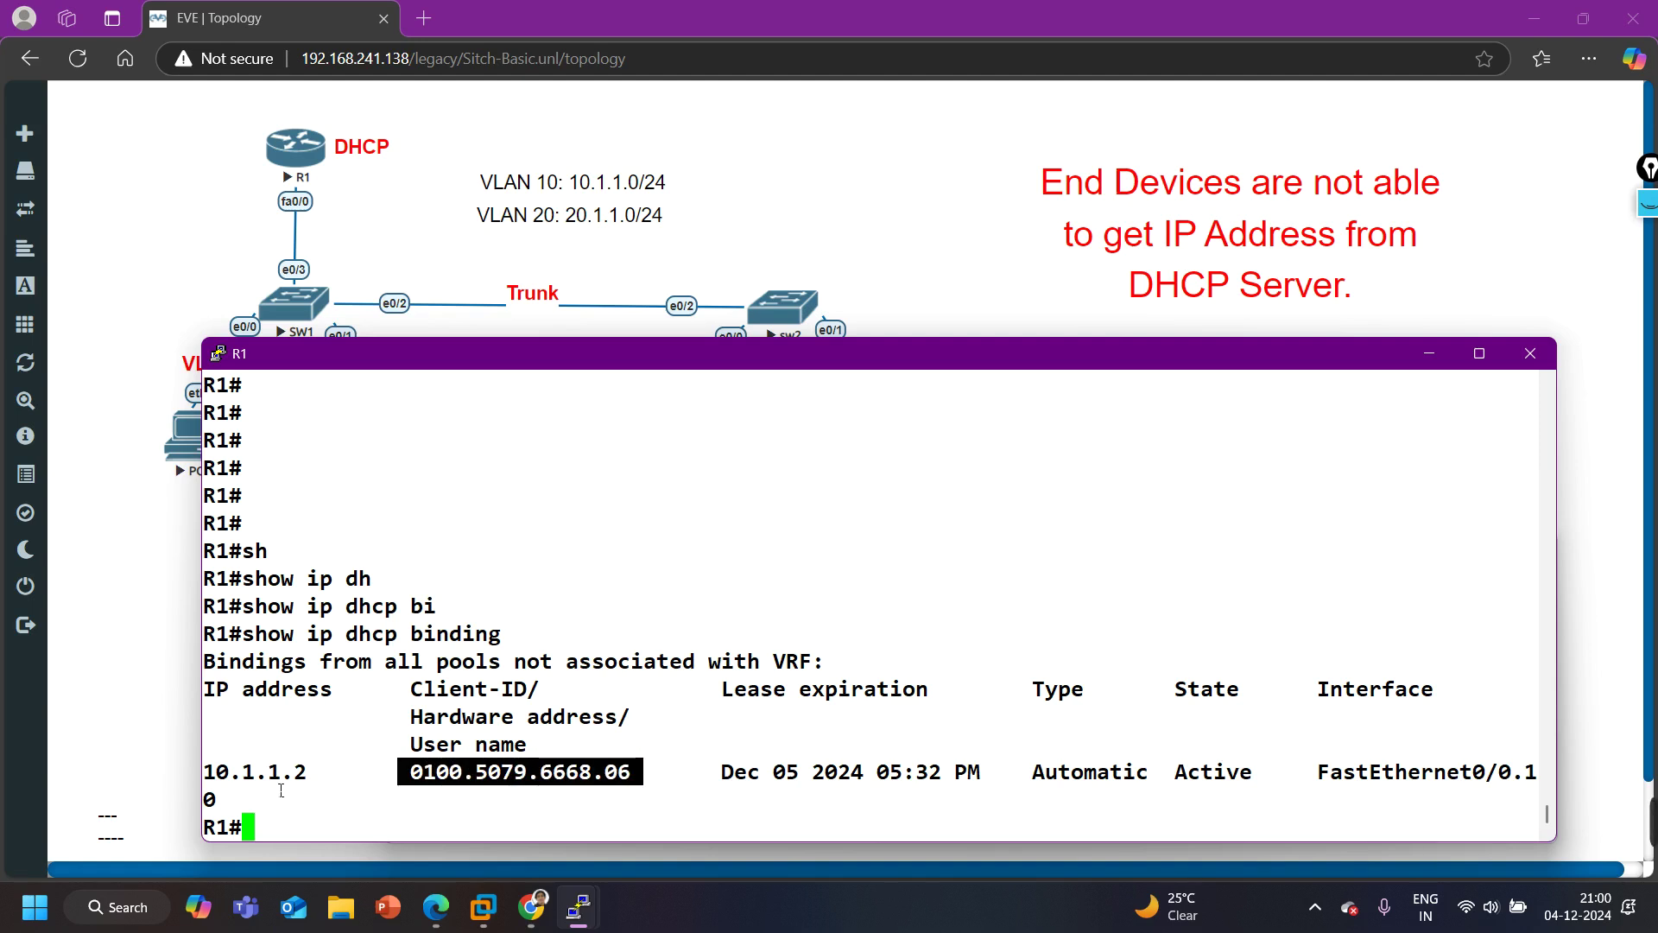
Highlight the IP address in R1's DHCP binding entry, then switch to the SW1 console
{"action": "left_click_drag", "start_coordinate": [307, 782], "coordinate": [215, 788]}
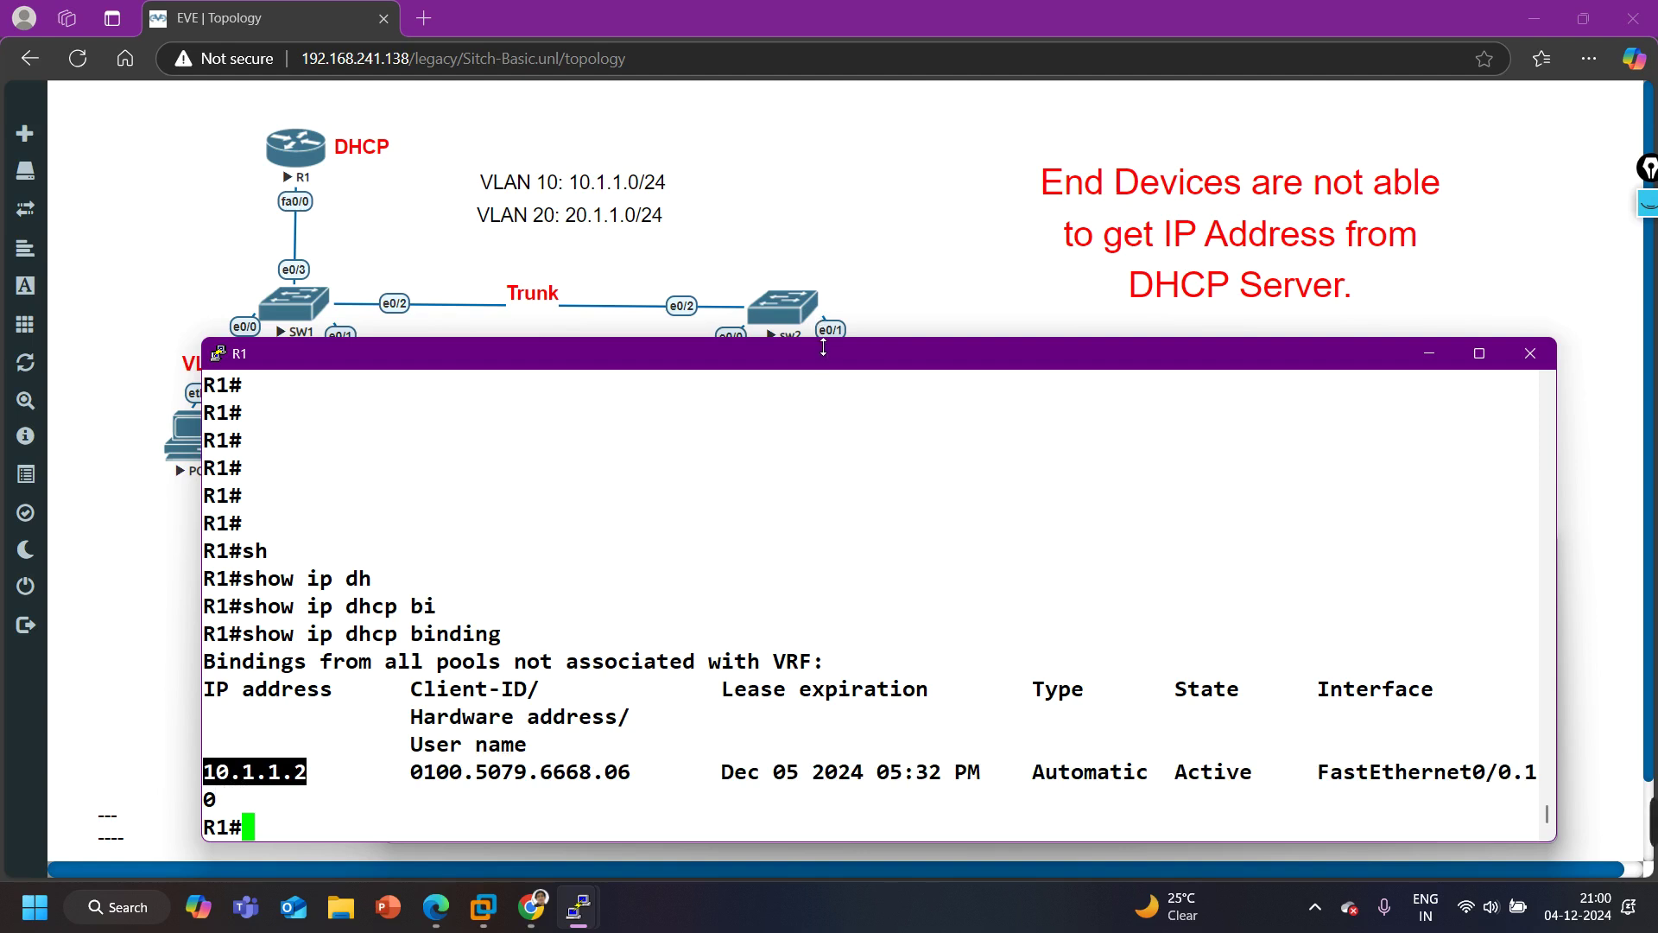
{"action": "left_click_drag", "start_coordinate": [831, 353], "coordinate": [867, 674]}
{"action": "mouse_move", "coordinate": [577, 907]}
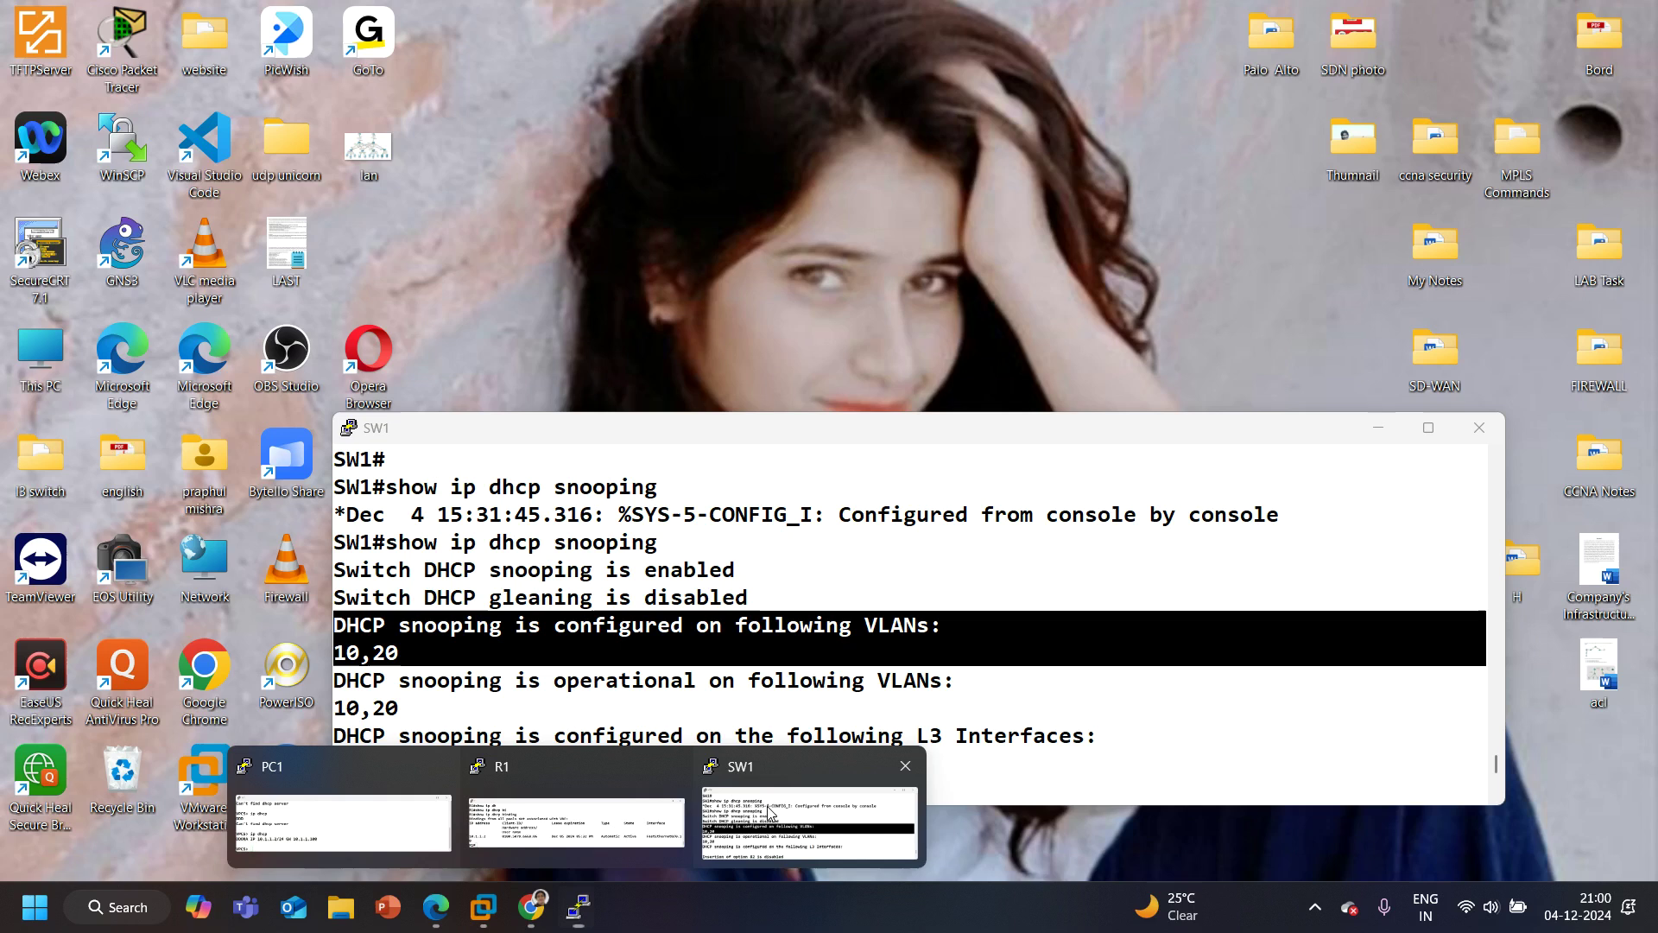
{"action": "left_click", "coordinate": [768, 812]}
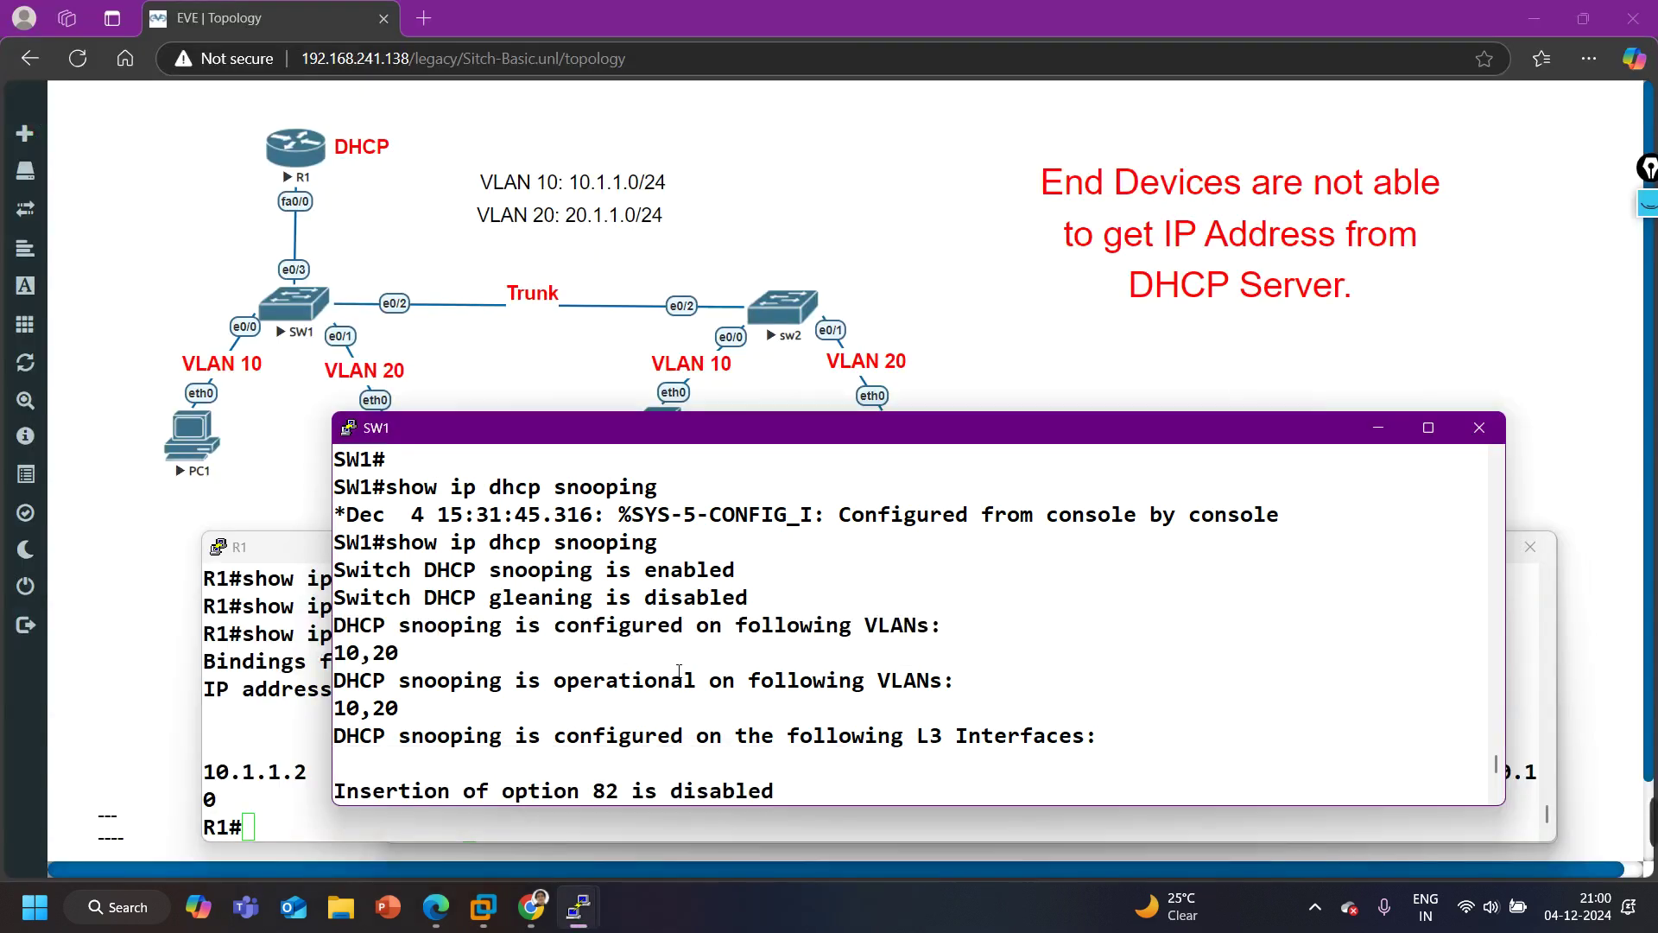
Push the old SW1 output up with blank prompt lines and run show ip dhcp snooping binding
{"action": "key", "text": "Return"}
{"action": "key", "text": "Return"}
{"action": "key", "text": "Return"}
{"action": "key", "text": "Return"}
{"action": "key", "text": "Return"}
{"action": "key", "text": "Return"}
{"action": "key", "text": "Return"}
{"action": "key", "text": "Return"}
{"action": "key", "text": "Up"}
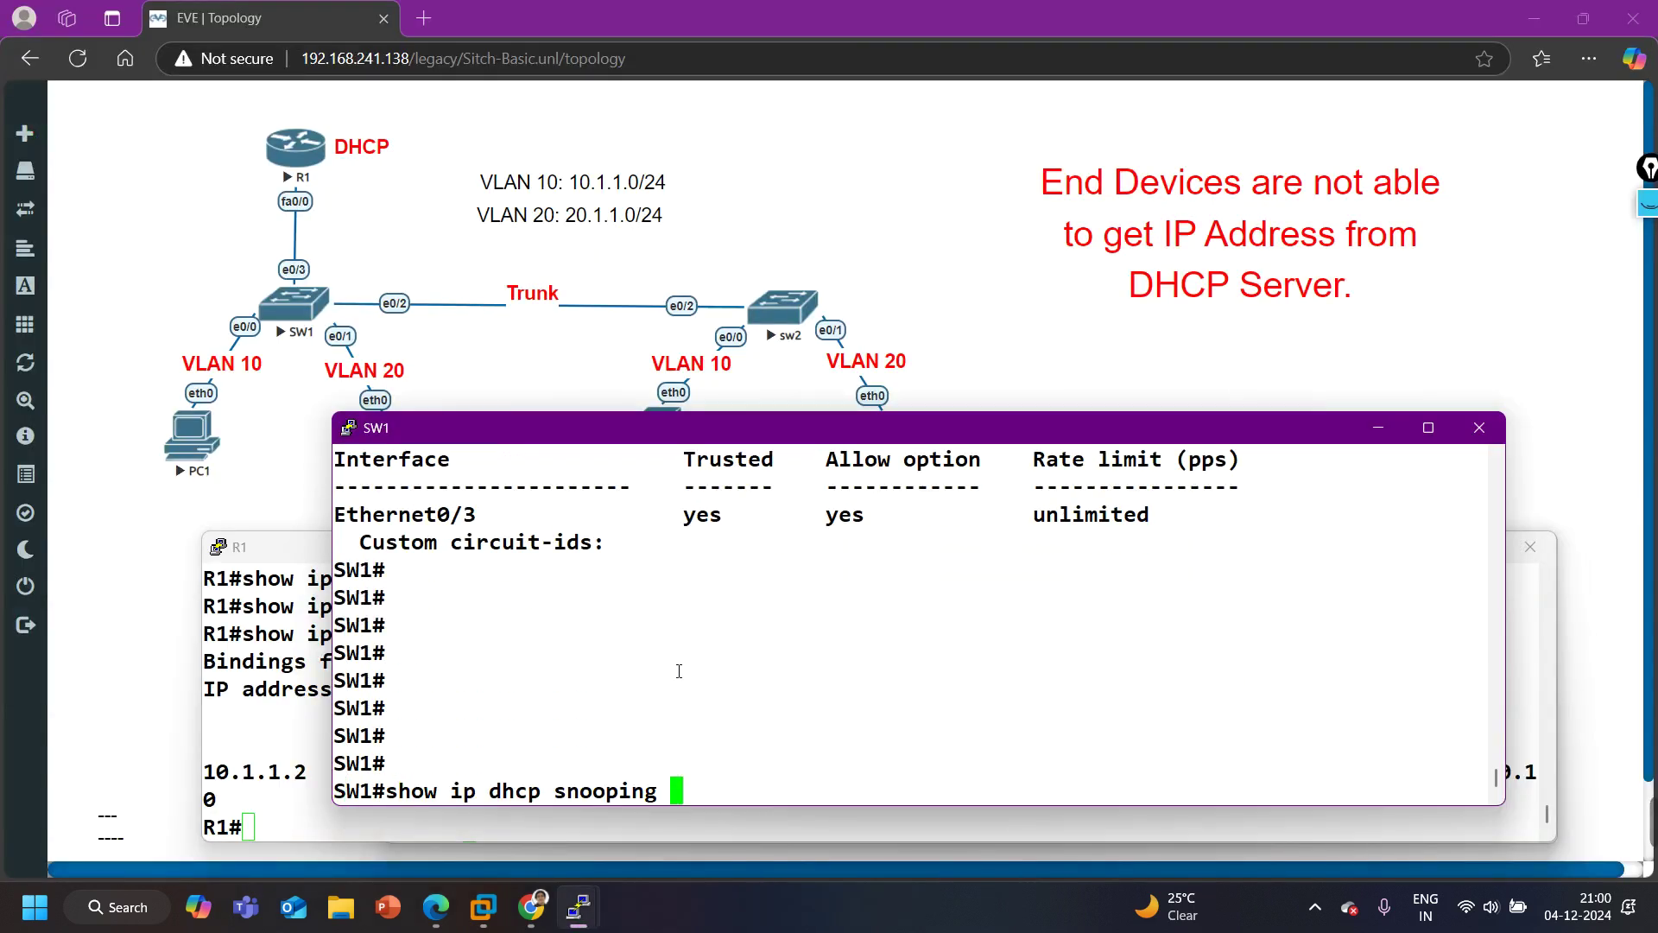
{"action": "type", "text": "bi"}
{"action": "key", "text": "Tab"}
{"action": "key", "text": "Return"}
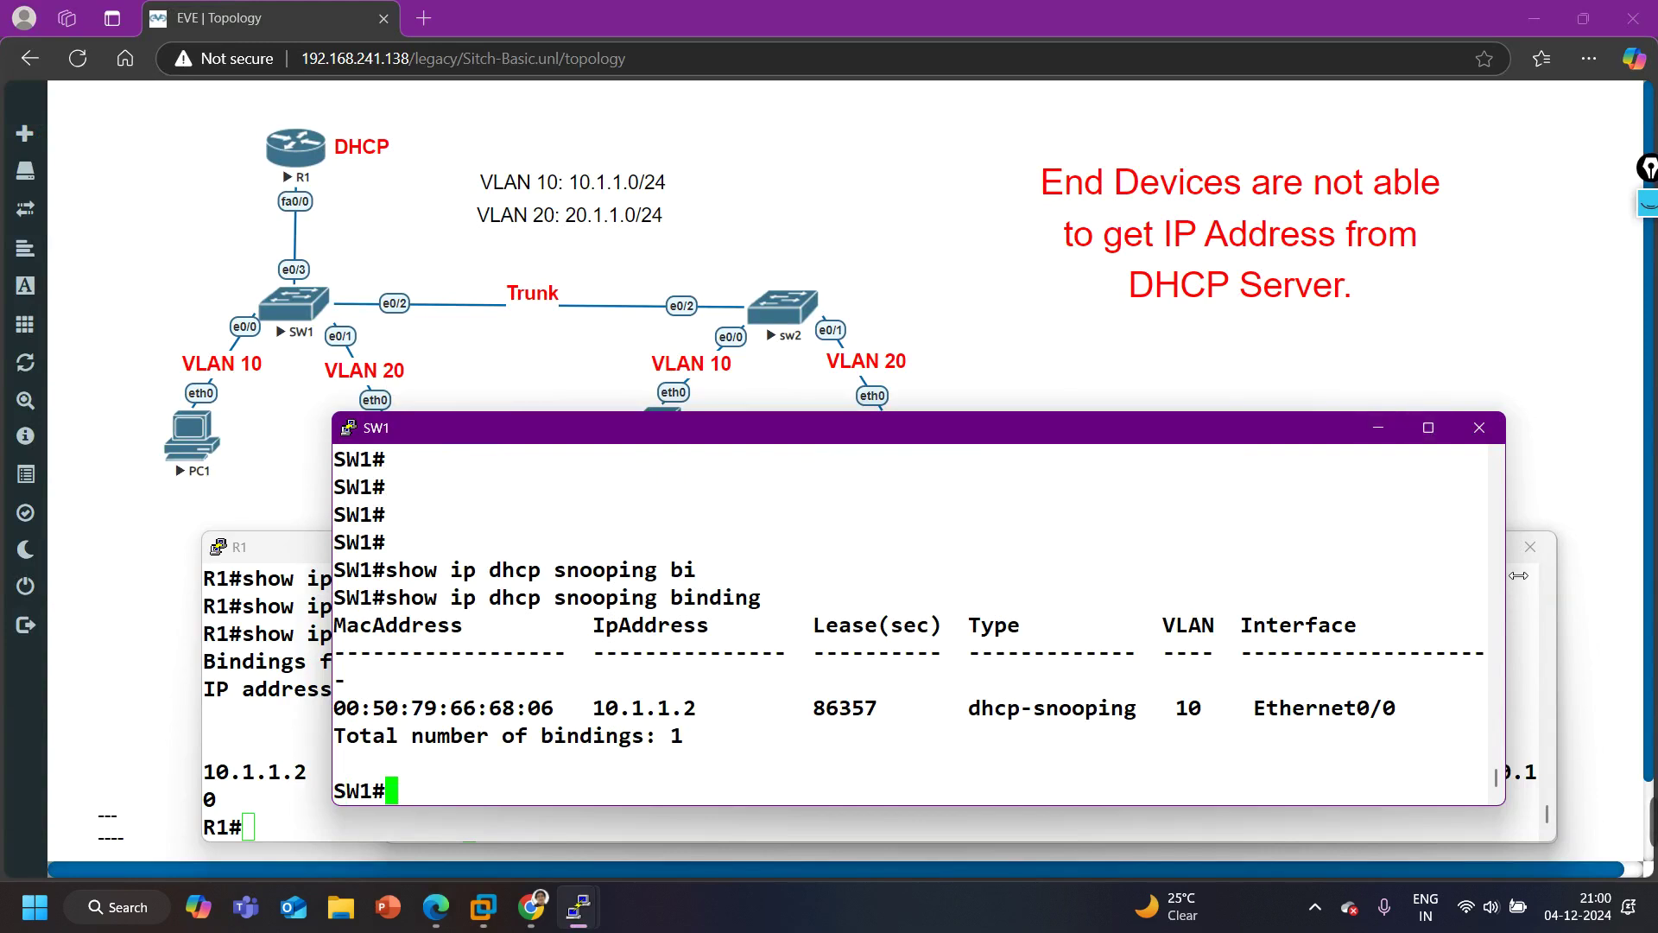
Reposition the SW1 console and rerun show ip dhcp snooping binding beneath fresh blank prompt lines
{"action": "left_click_drag", "start_coordinate": [1507, 575], "coordinate": [1647, 575]}
{"action": "left_click_drag", "start_coordinate": [1168, 427], "coordinate": [959, 437]}
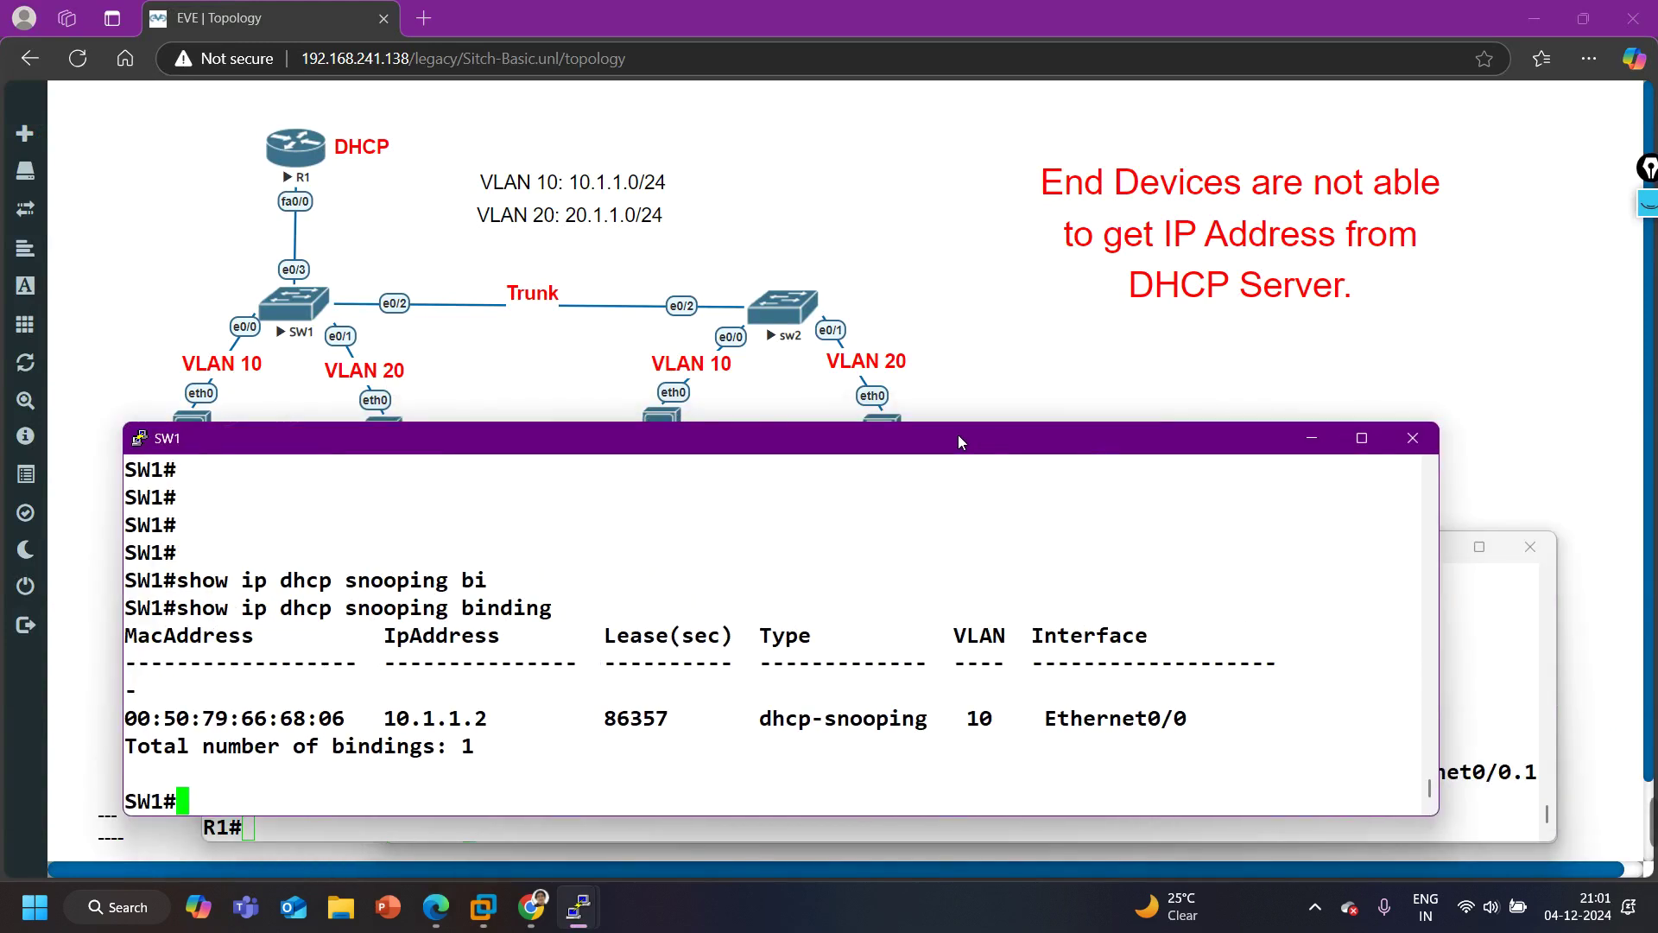
{"action": "key", "text": "Up"}
{"action": "key", "text": "Return"}
{"action": "key", "text": "Return"}
{"action": "key", "text": "Return"}
{"action": "key", "text": "Return"}
{"action": "key", "text": "Return"}
{"action": "key", "text": "Return"}
{"action": "key", "text": "Return"}
{"action": "key", "text": "Return"}
{"action": "key", "text": "Return"}
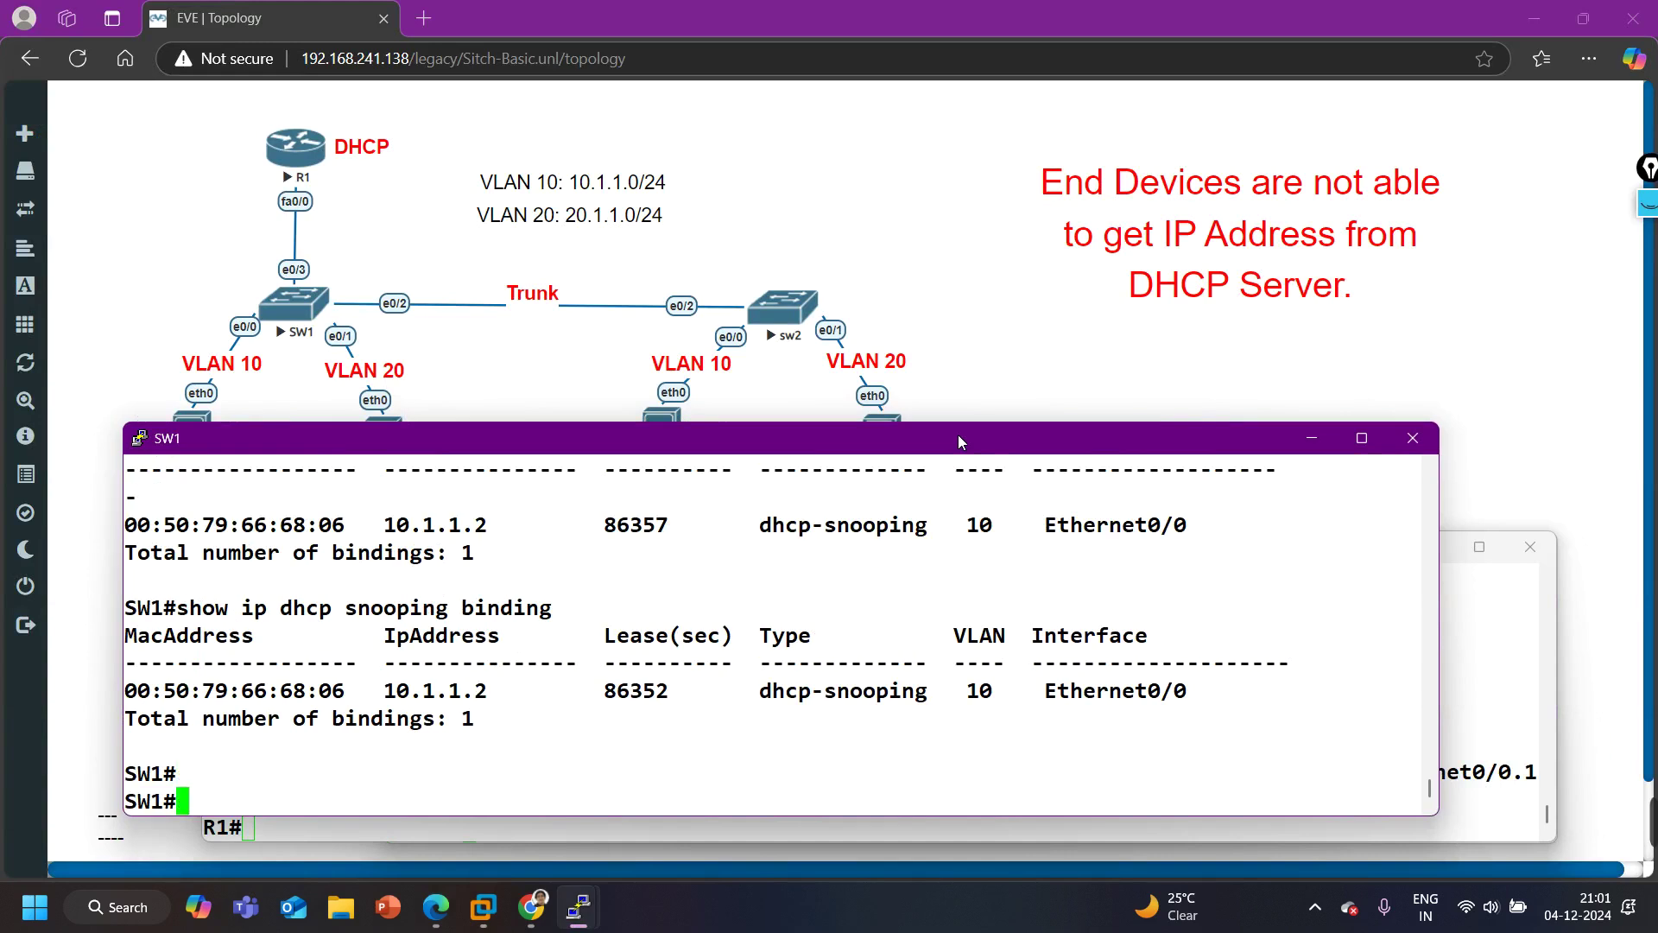
{"action": "key", "text": "Up"}
{"action": "key", "text": "Return"}
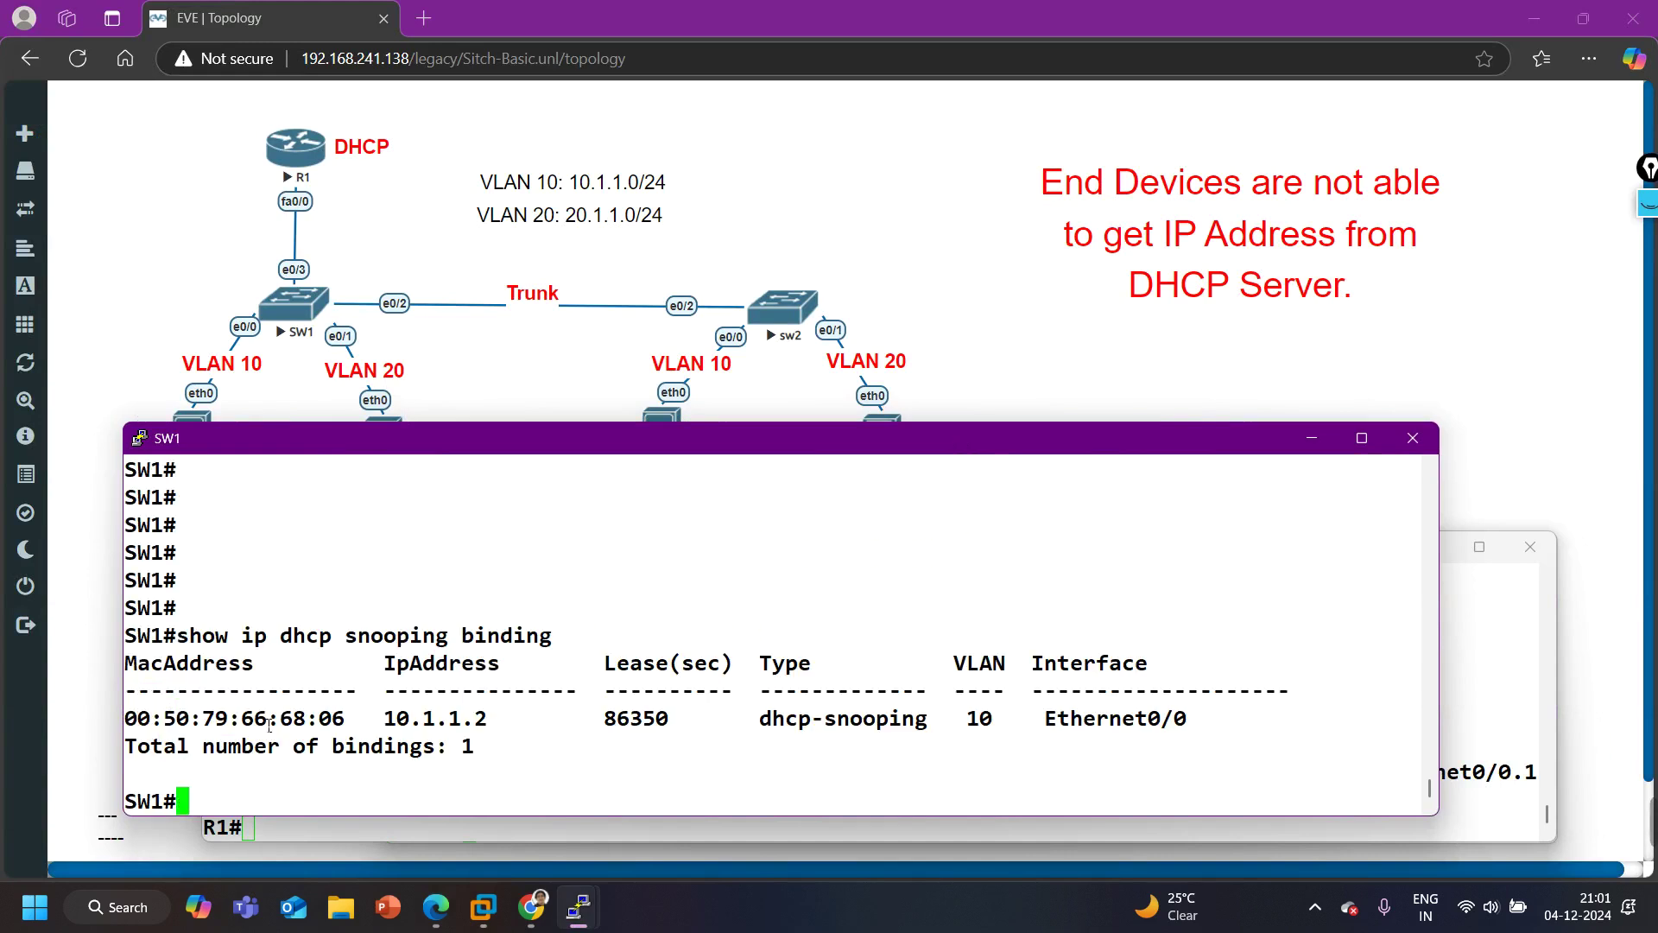
Highlight the MAC address, IP address and interface in SW1's snooping binding, and minimize the SW1 and R1 consoles
{"action": "left_click_drag", "start_coordinate": [138, 720], "coordinate": [345, 724]}
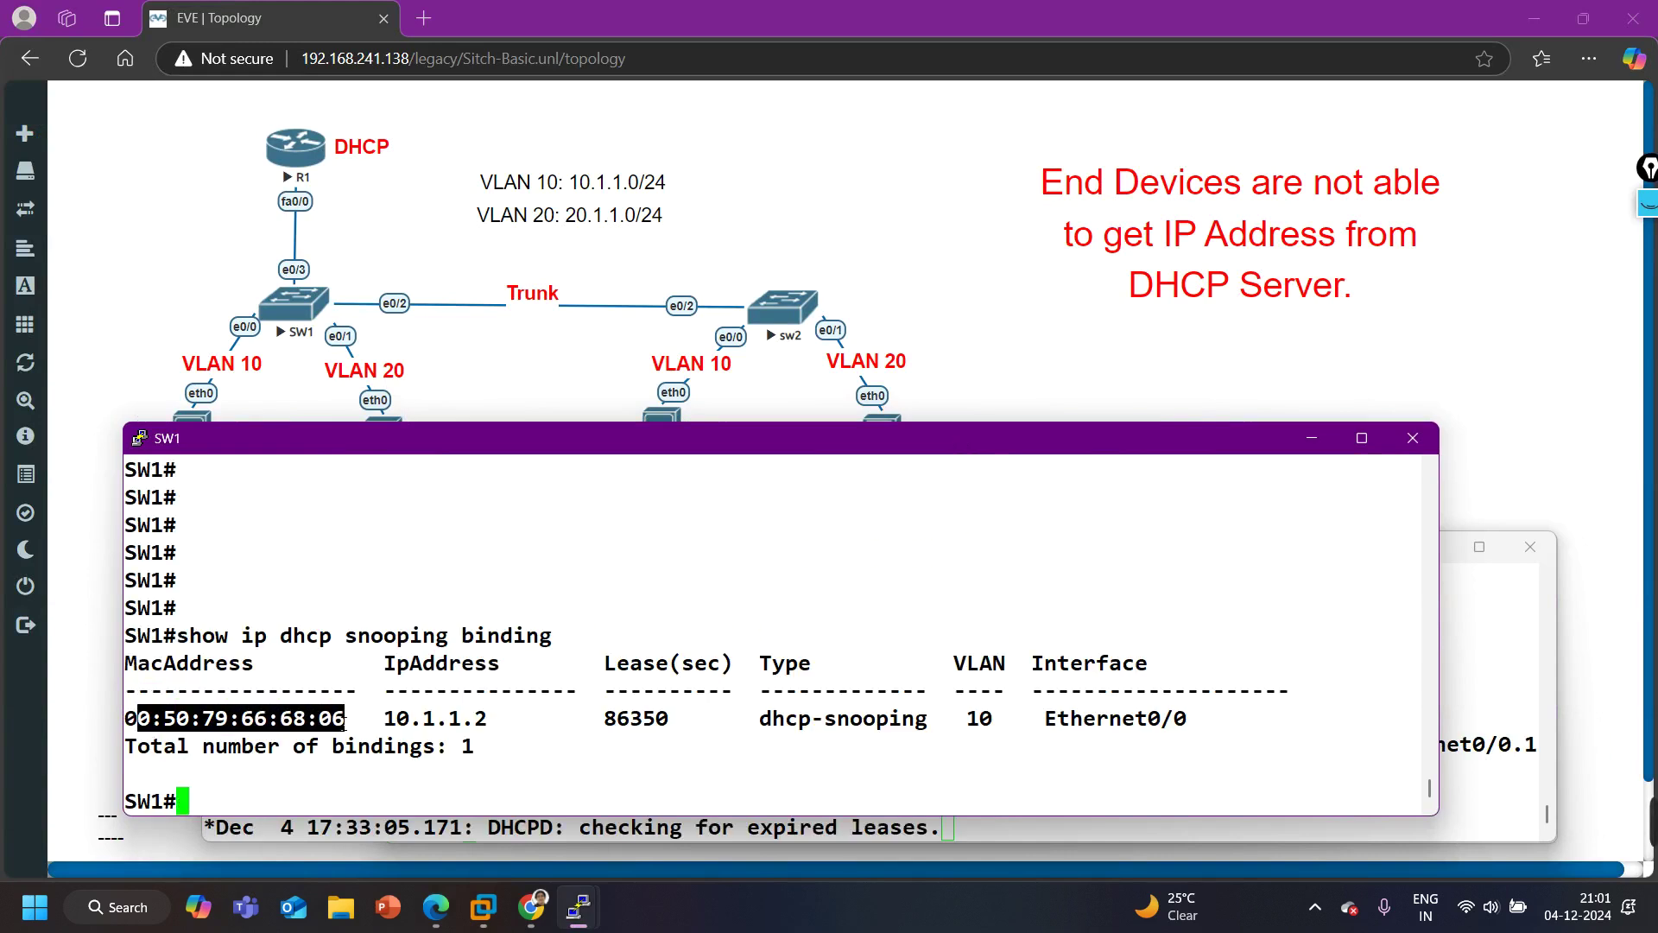
{"action": "left_click_drag", "start_coordinate": [466, 728], "coordinate": [497, 731]}
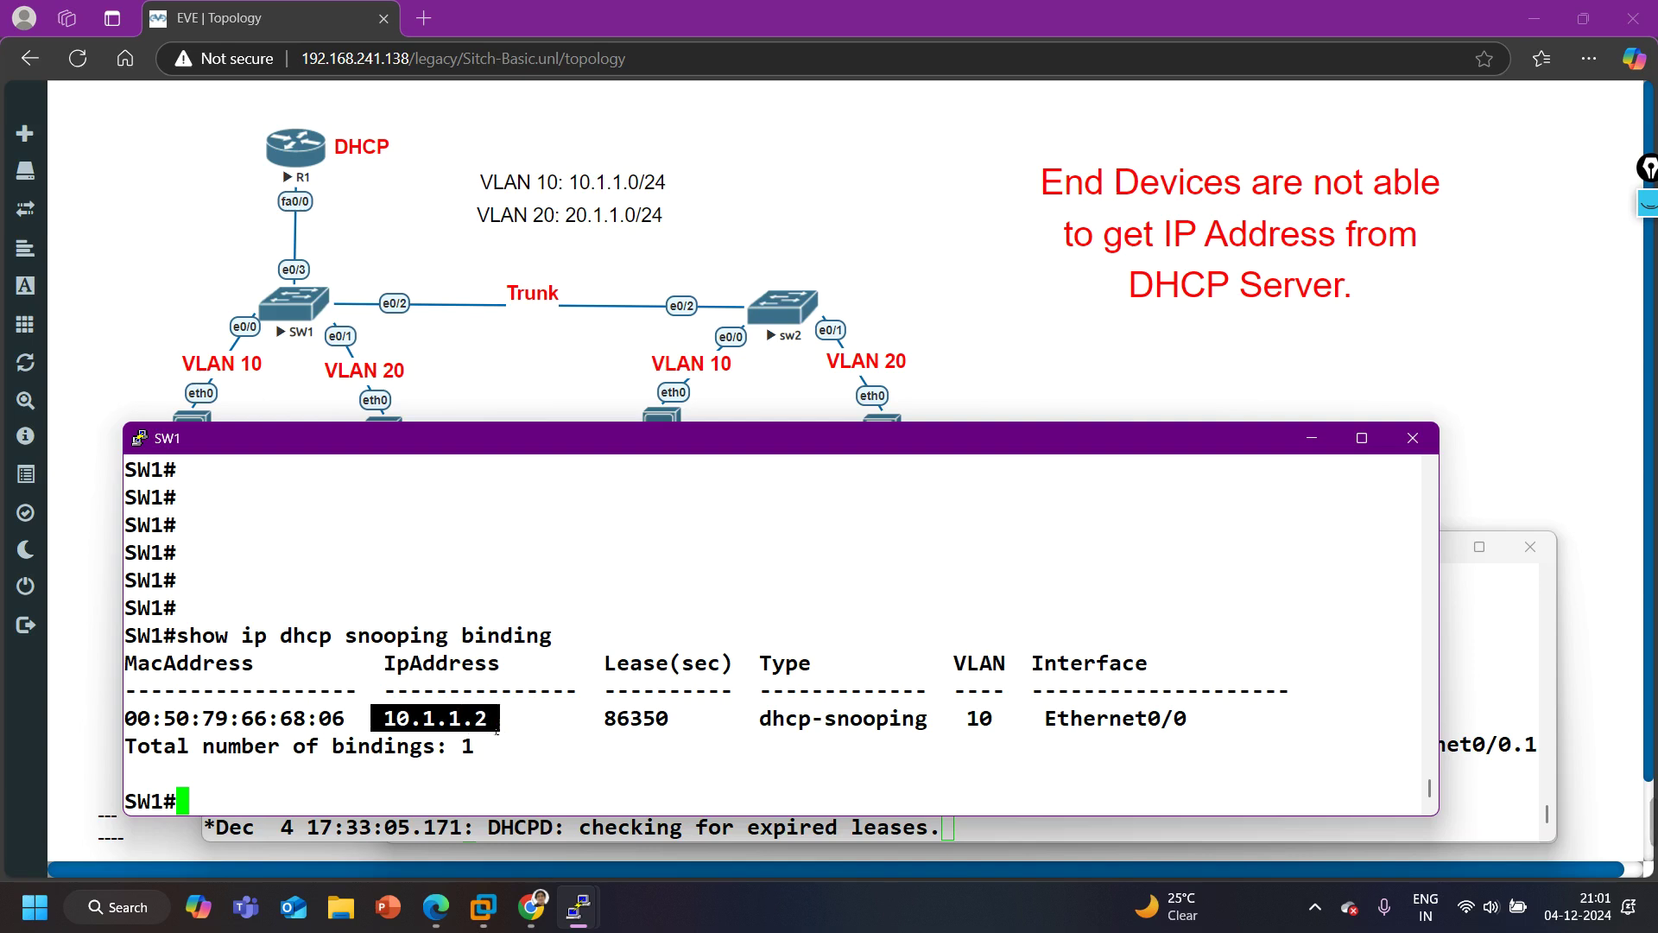
{"action": "left_click_drag", "start_coordinate": [1038, 732], "coordinate": [1194, 725]}
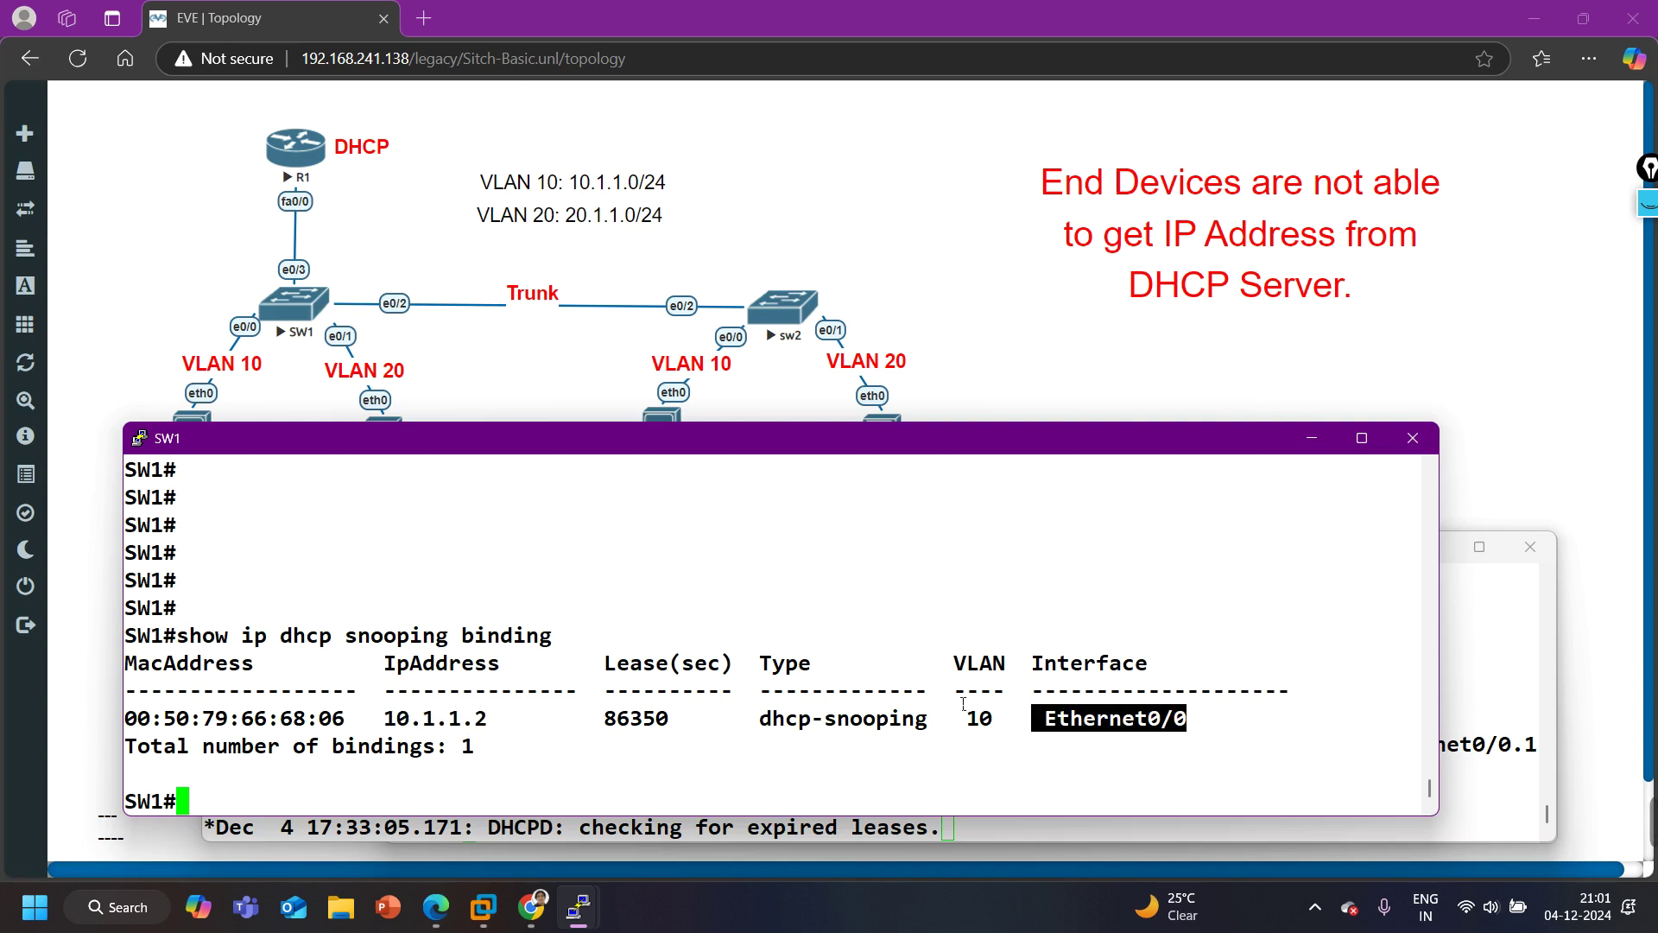
{"action": "left_click", "coordinate": [1309, 436]}
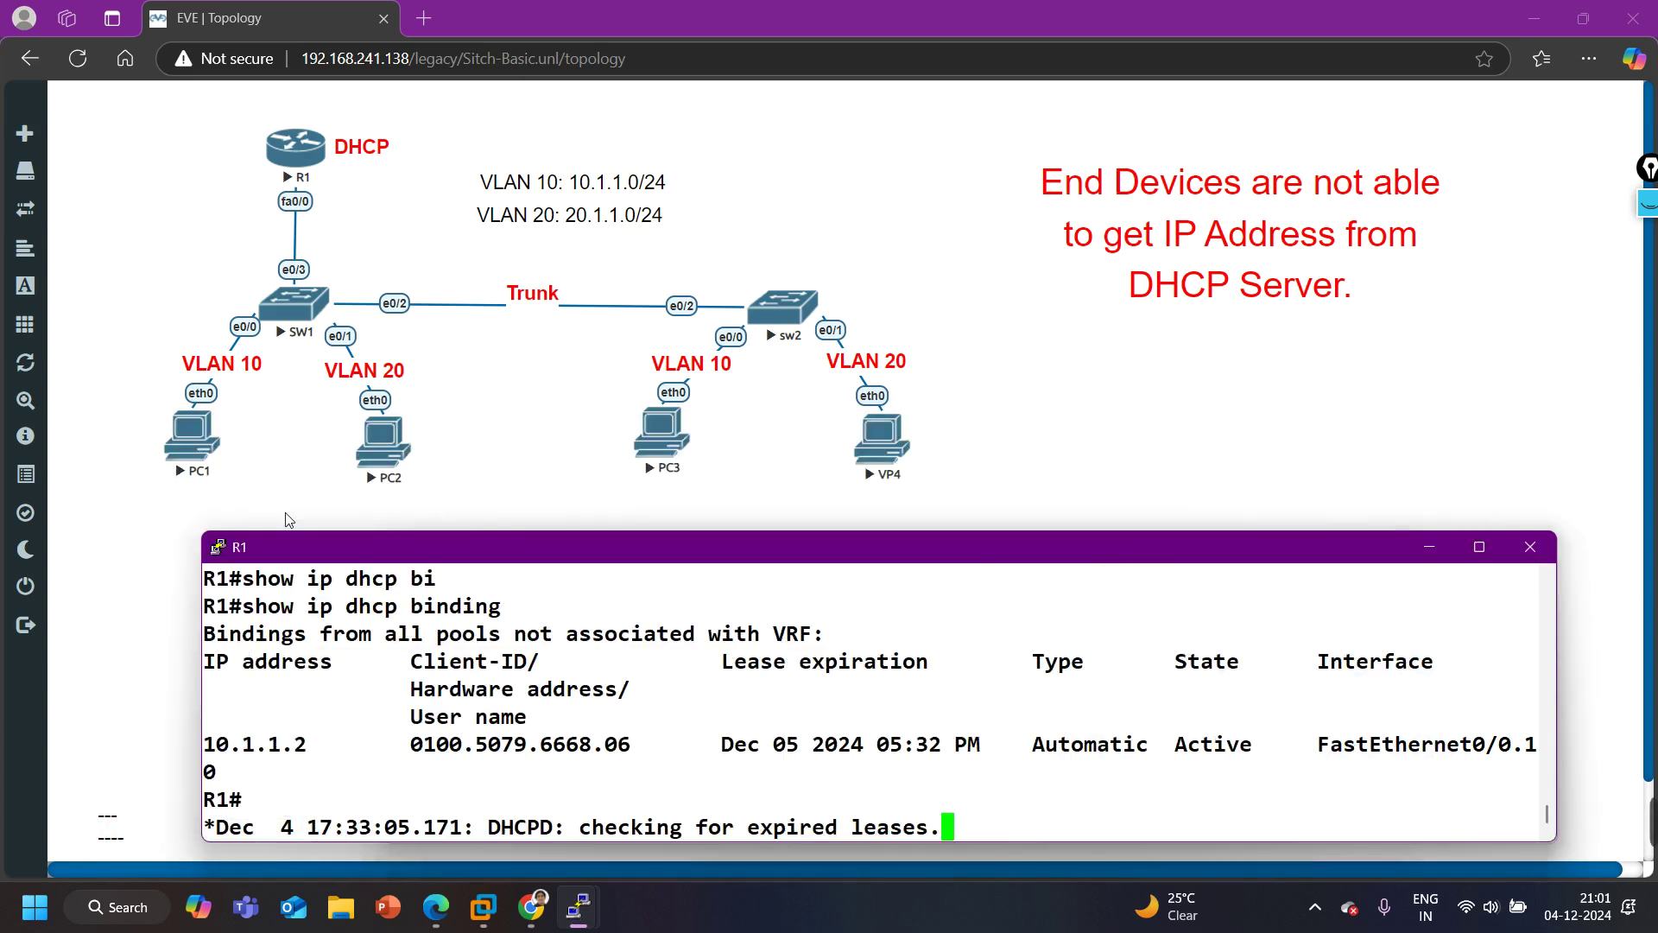
{"action": "left_click", "coordinate": [1268, 438]}
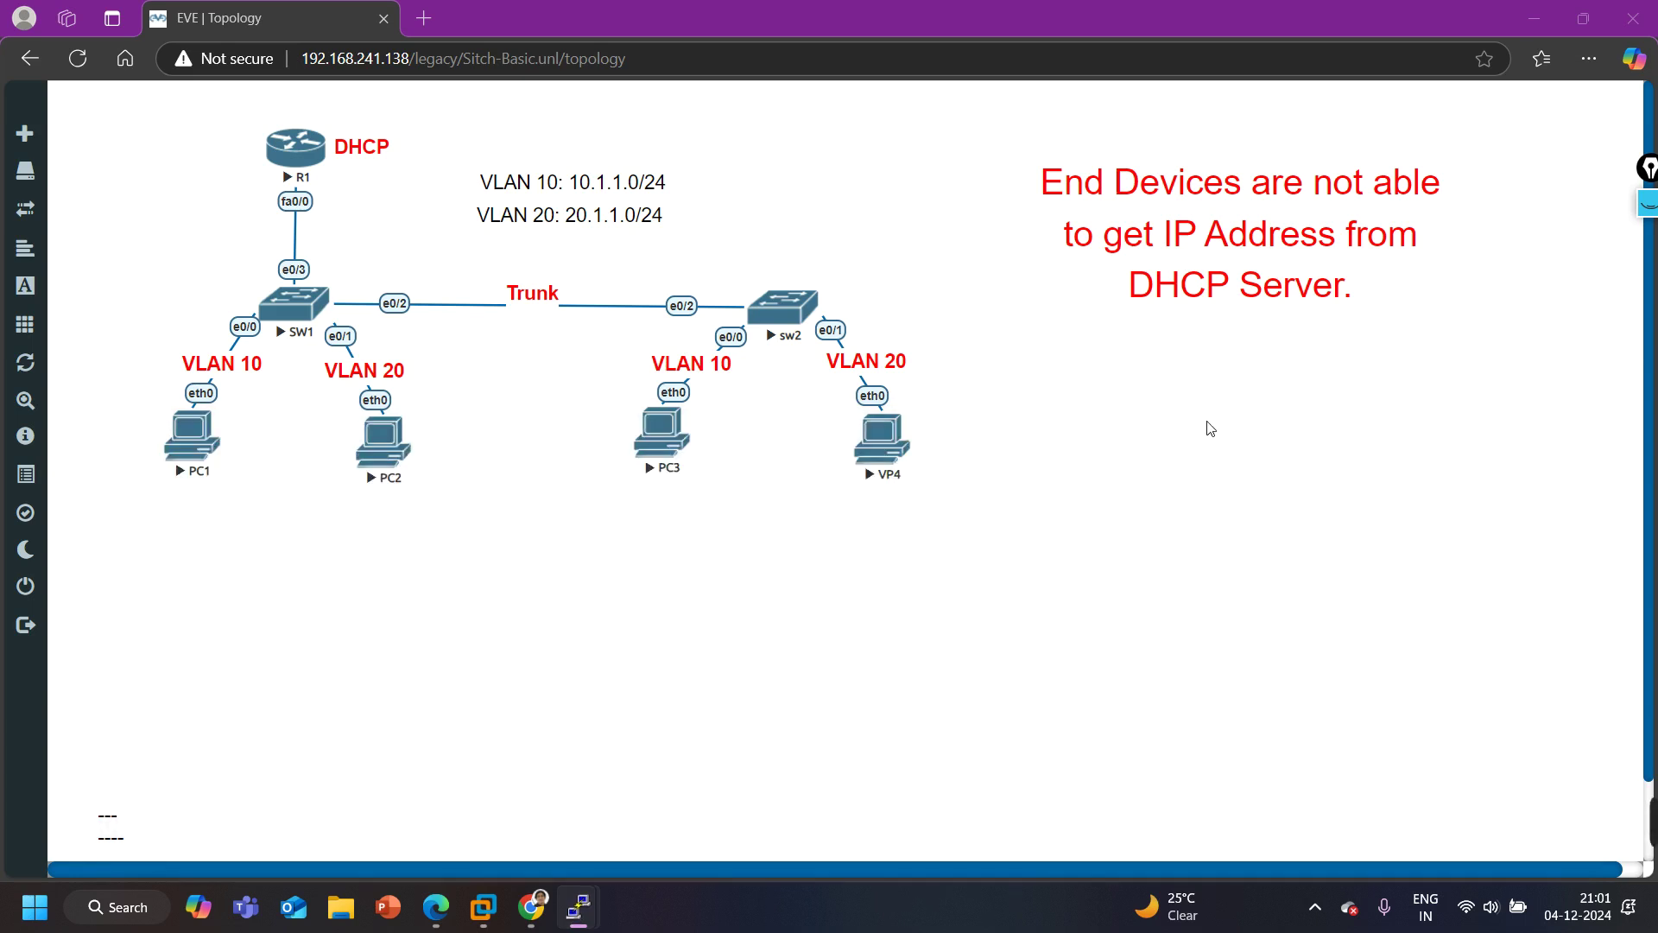
Open the PC2 console below the topology, request an address with ip dhcp, and highlight the leased address and gateway
{"action": "left_click", "coordinate": [397, 455]}
{"action": "left_click", "coordinate": [935, 177]}
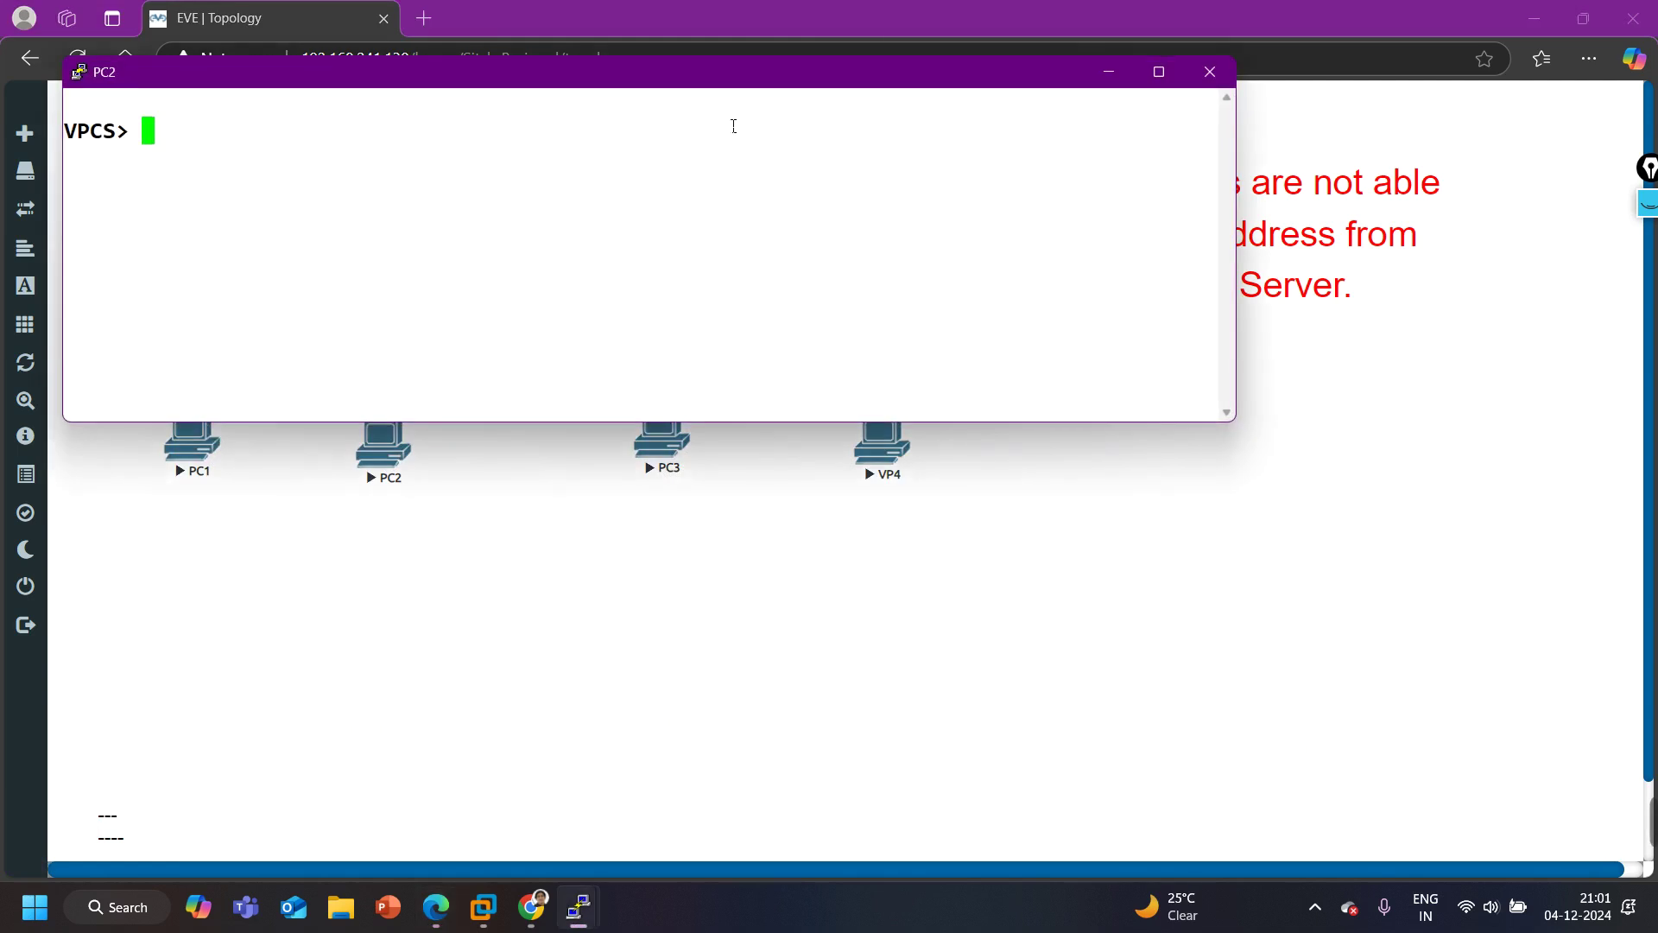
{"action": "left_click_drag", "start_coordinate": [685, 87], "coordinate": [922, 542]}
{"action": "type", "text": "i"}
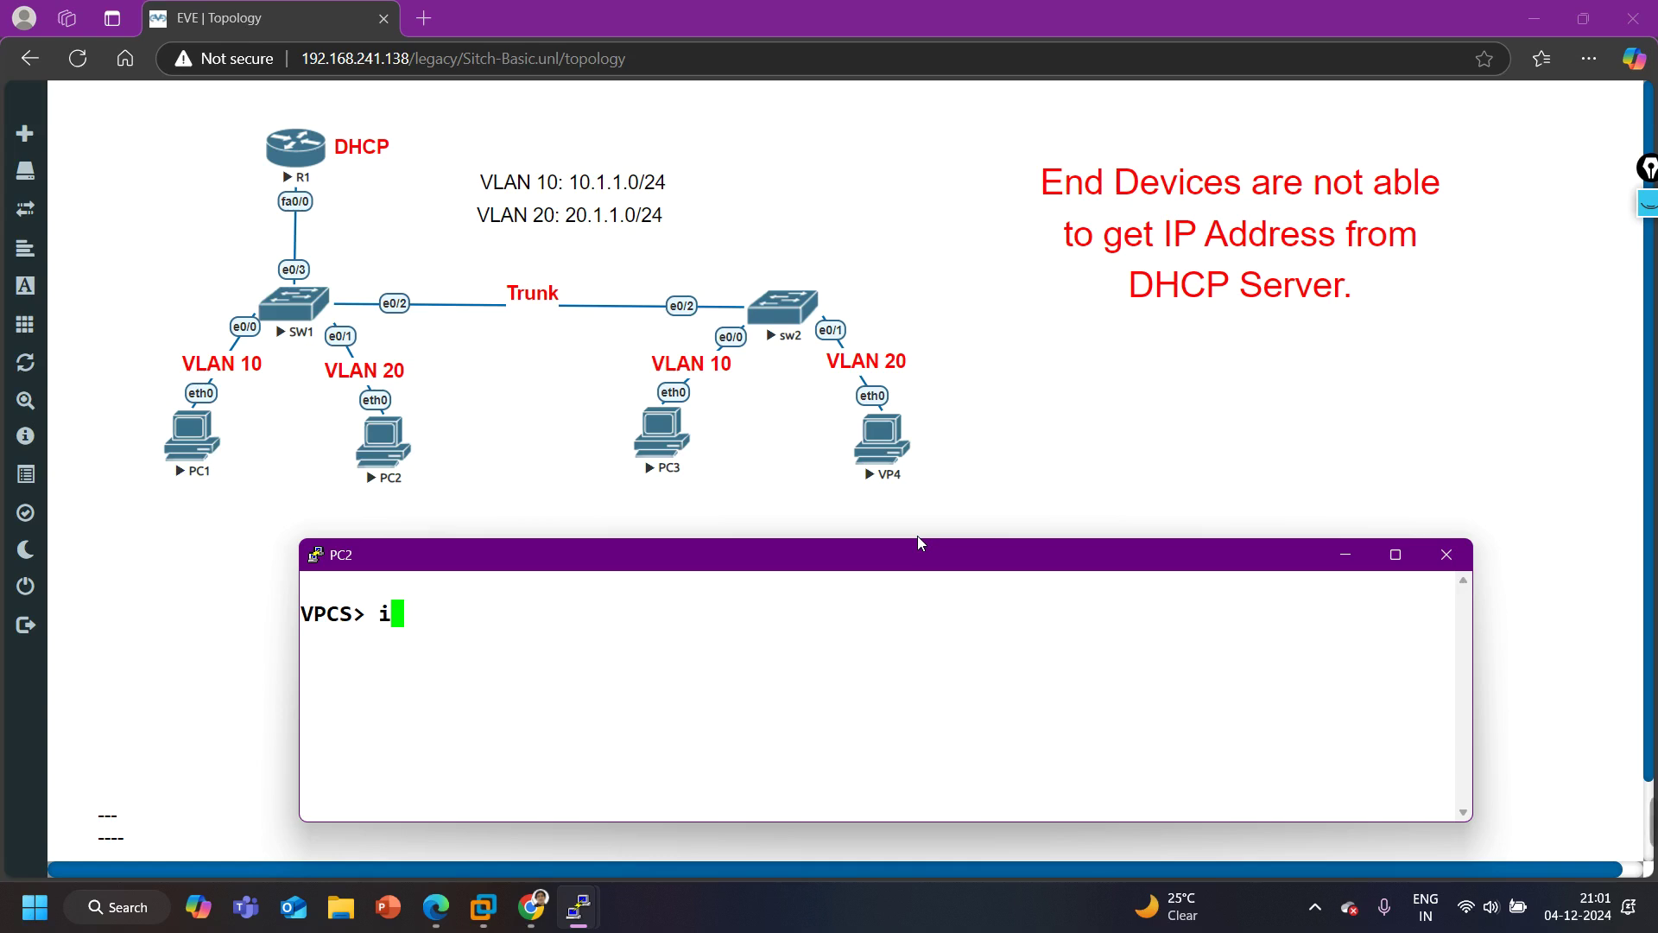
{"action": "type", "text": "p dhcp"}
{"action": "key", "text": "Return"}
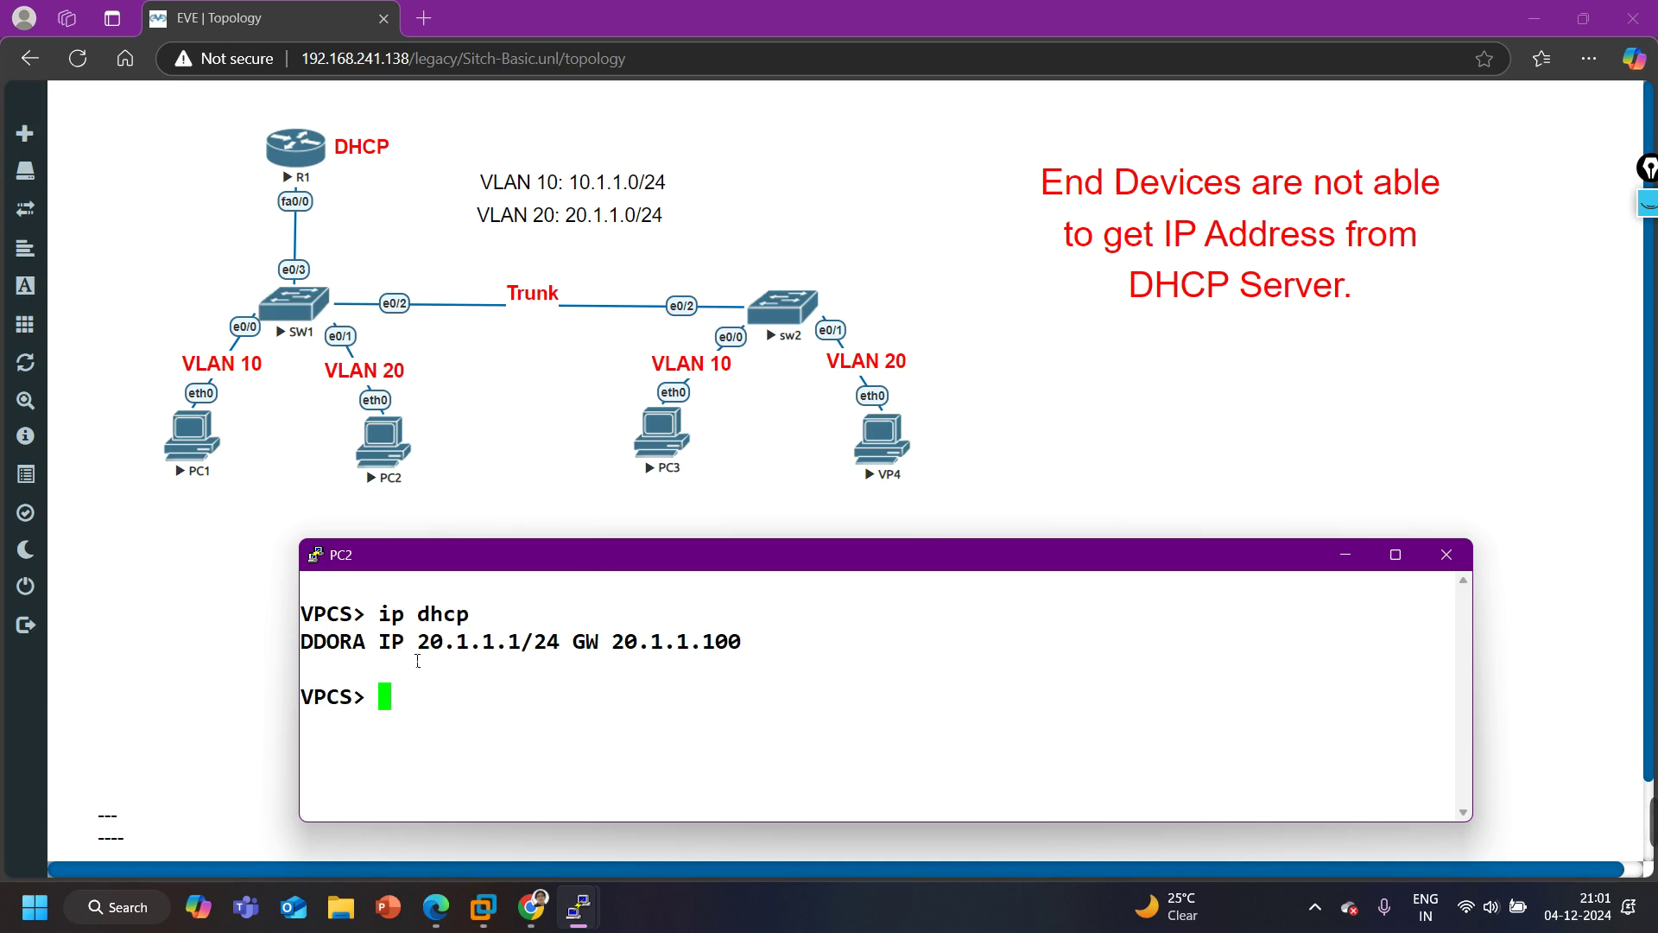
{"action": "left_click_drag", "start_coordinate": [418, 660], "coordinate": [864, 660]}
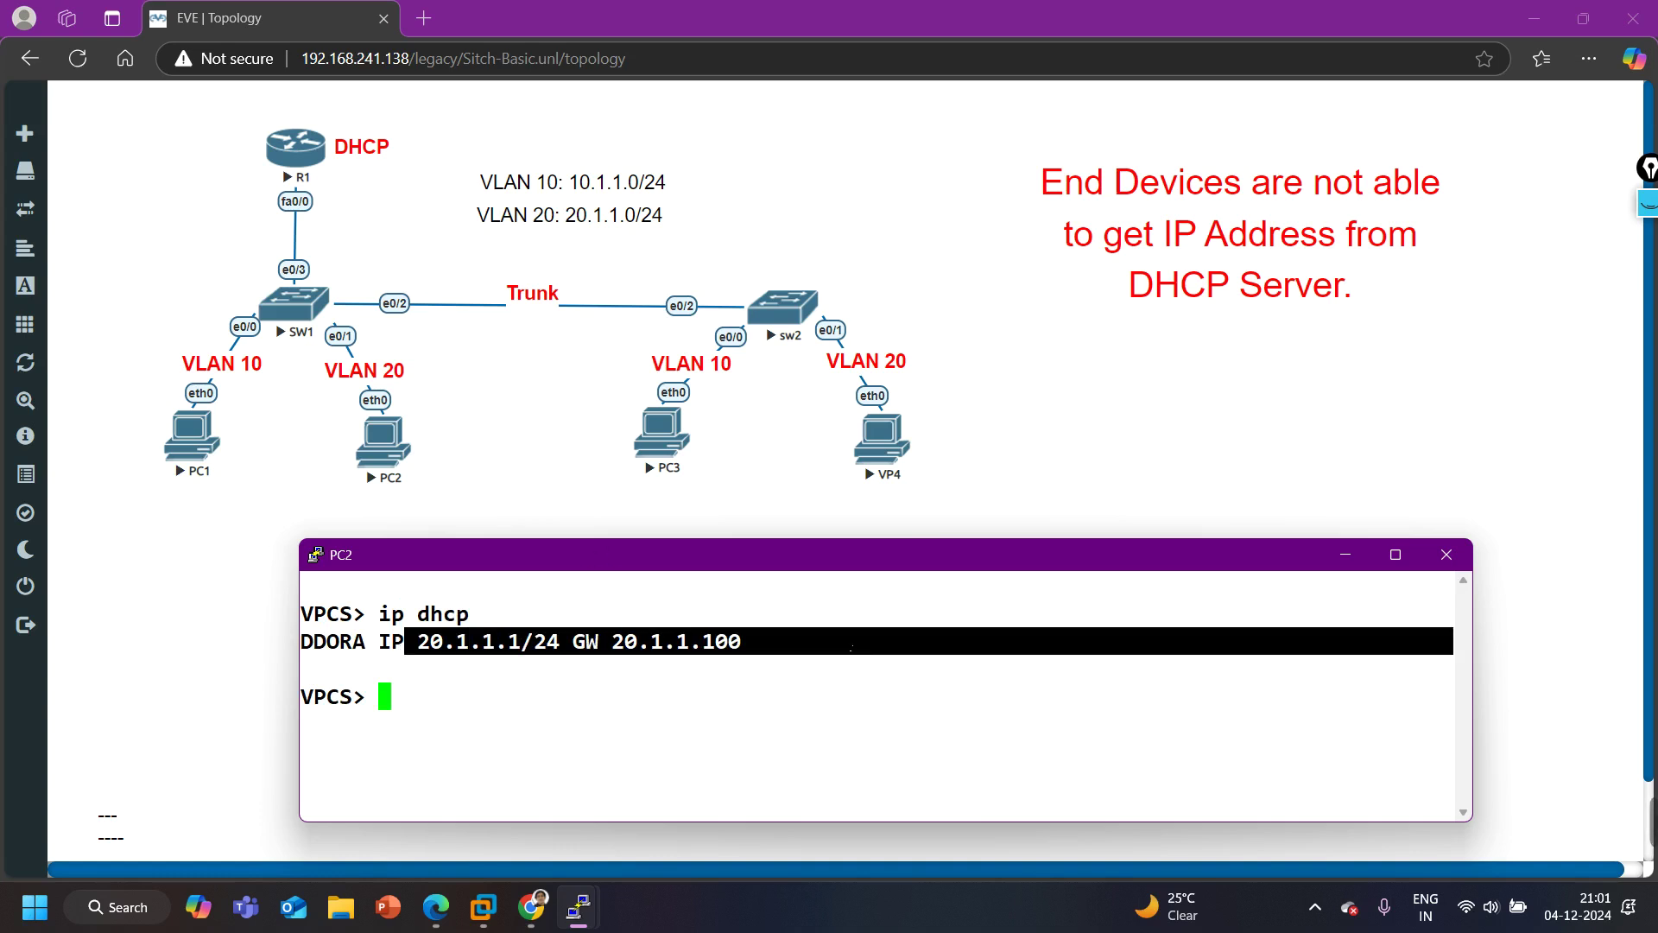
Ping 10.1.1.1 from PC2
{"action": "key", "text": "Return"}
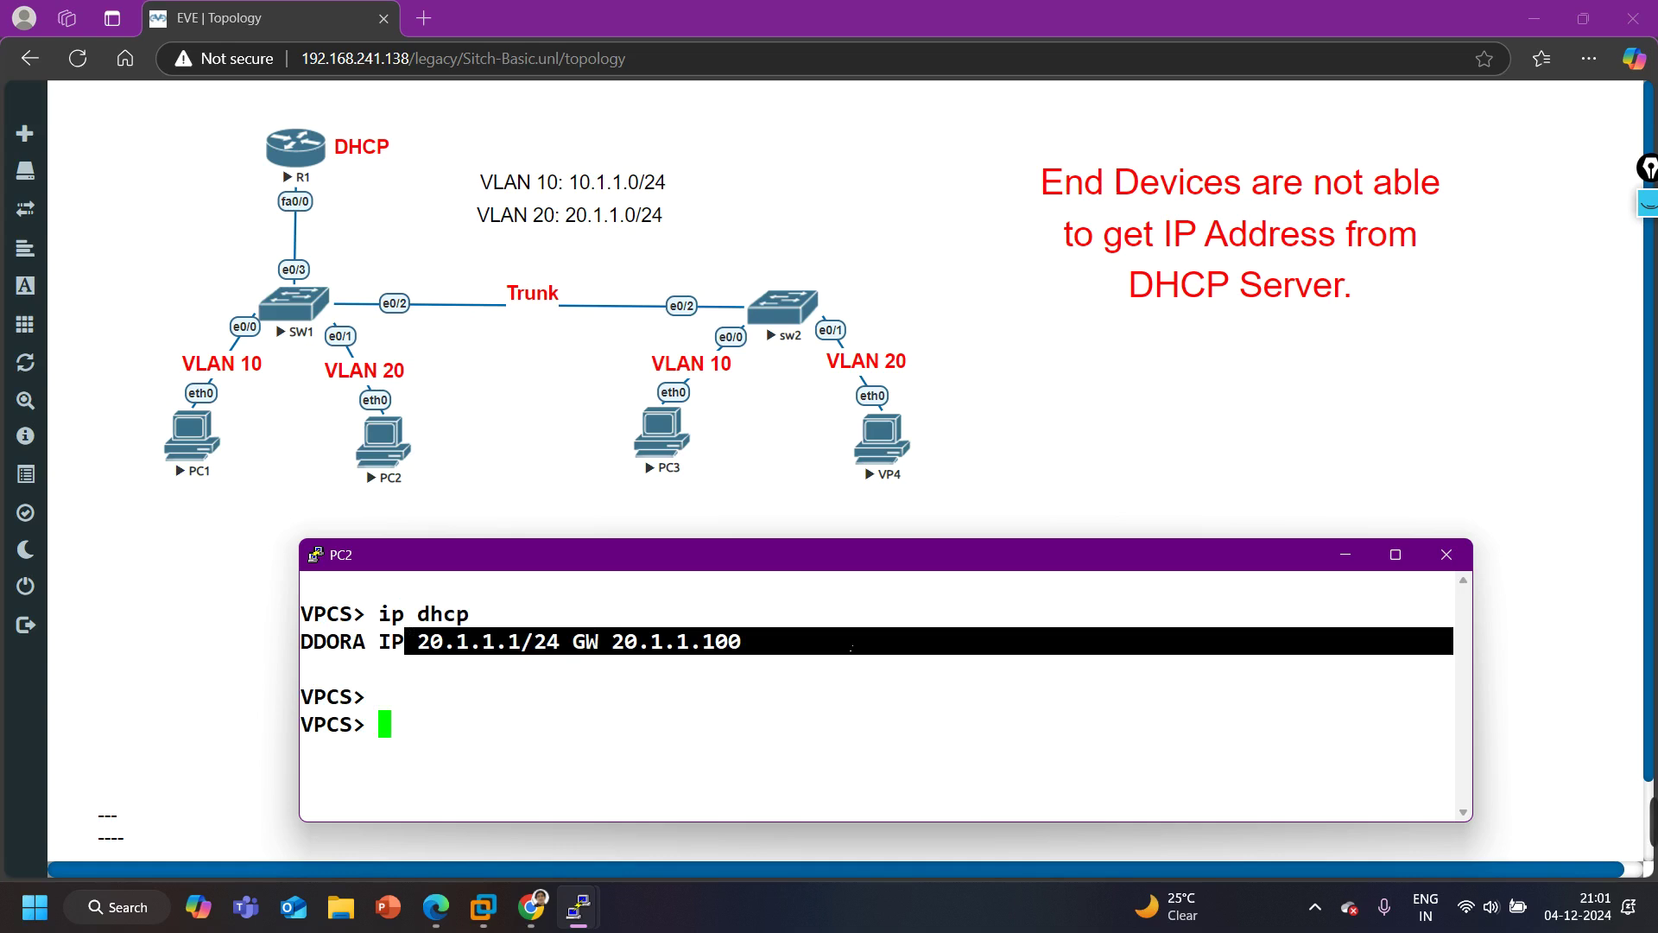
{"action": "type", "text": "ping "}
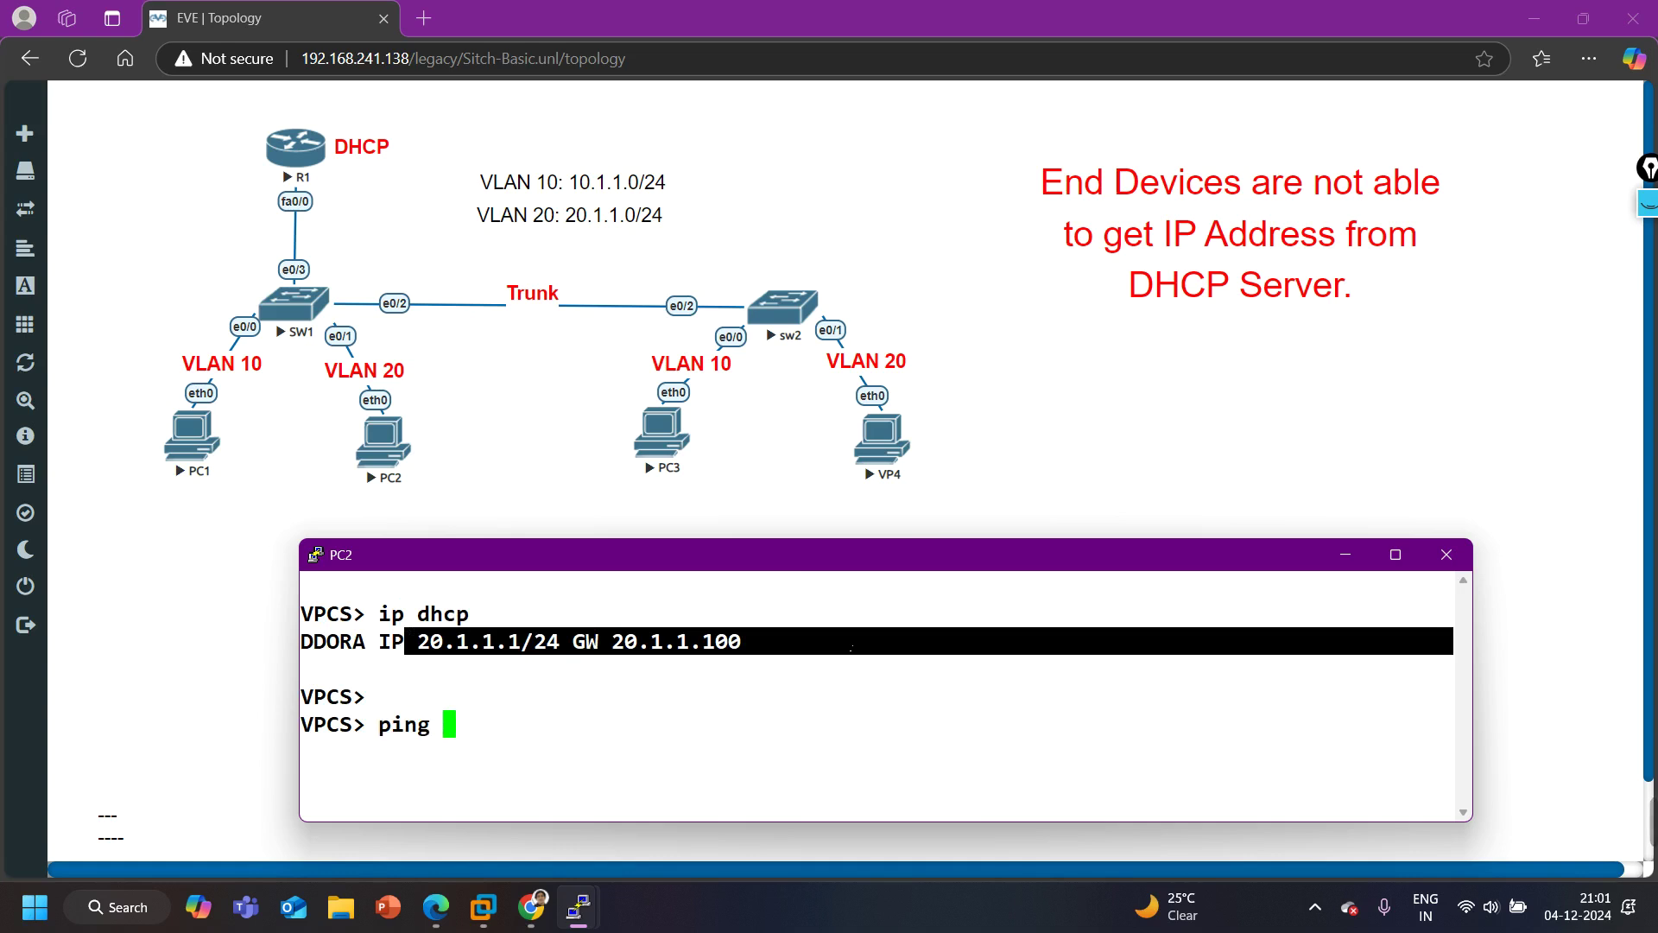
{"action": "type", "text": "10.1.1.1"}
{"action": "key", "text": "Return"}
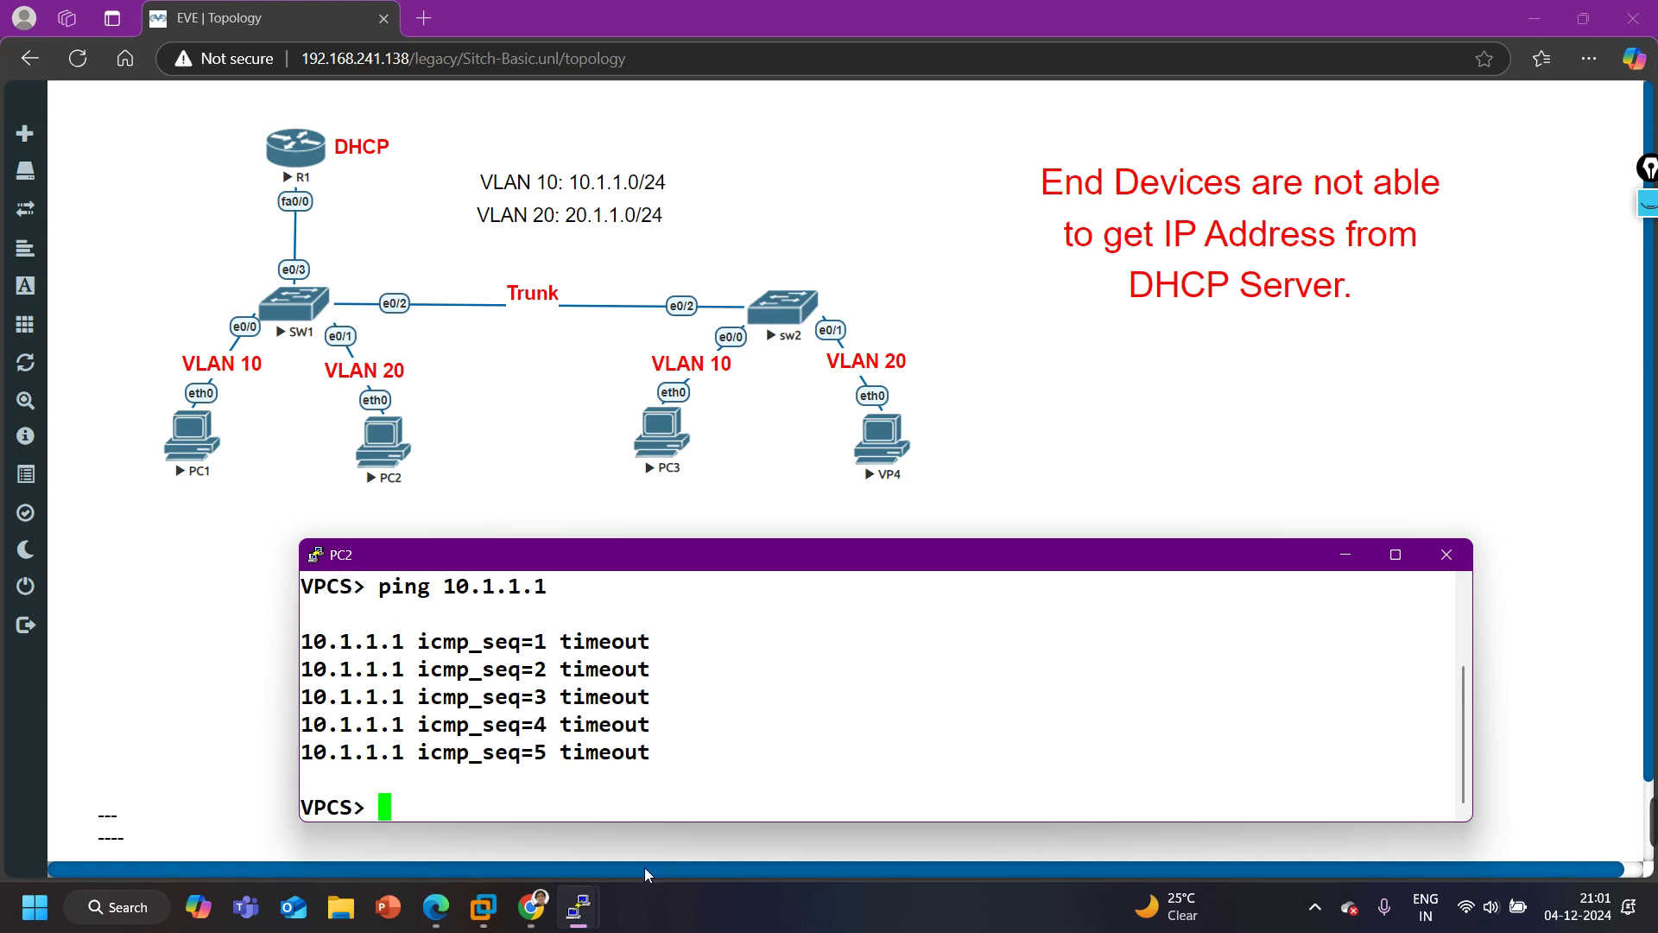
Bring up the PC1 console, highlight its leased IP address, and close that console
{"action": "mouse_move", "coordinate": [578, 907]}
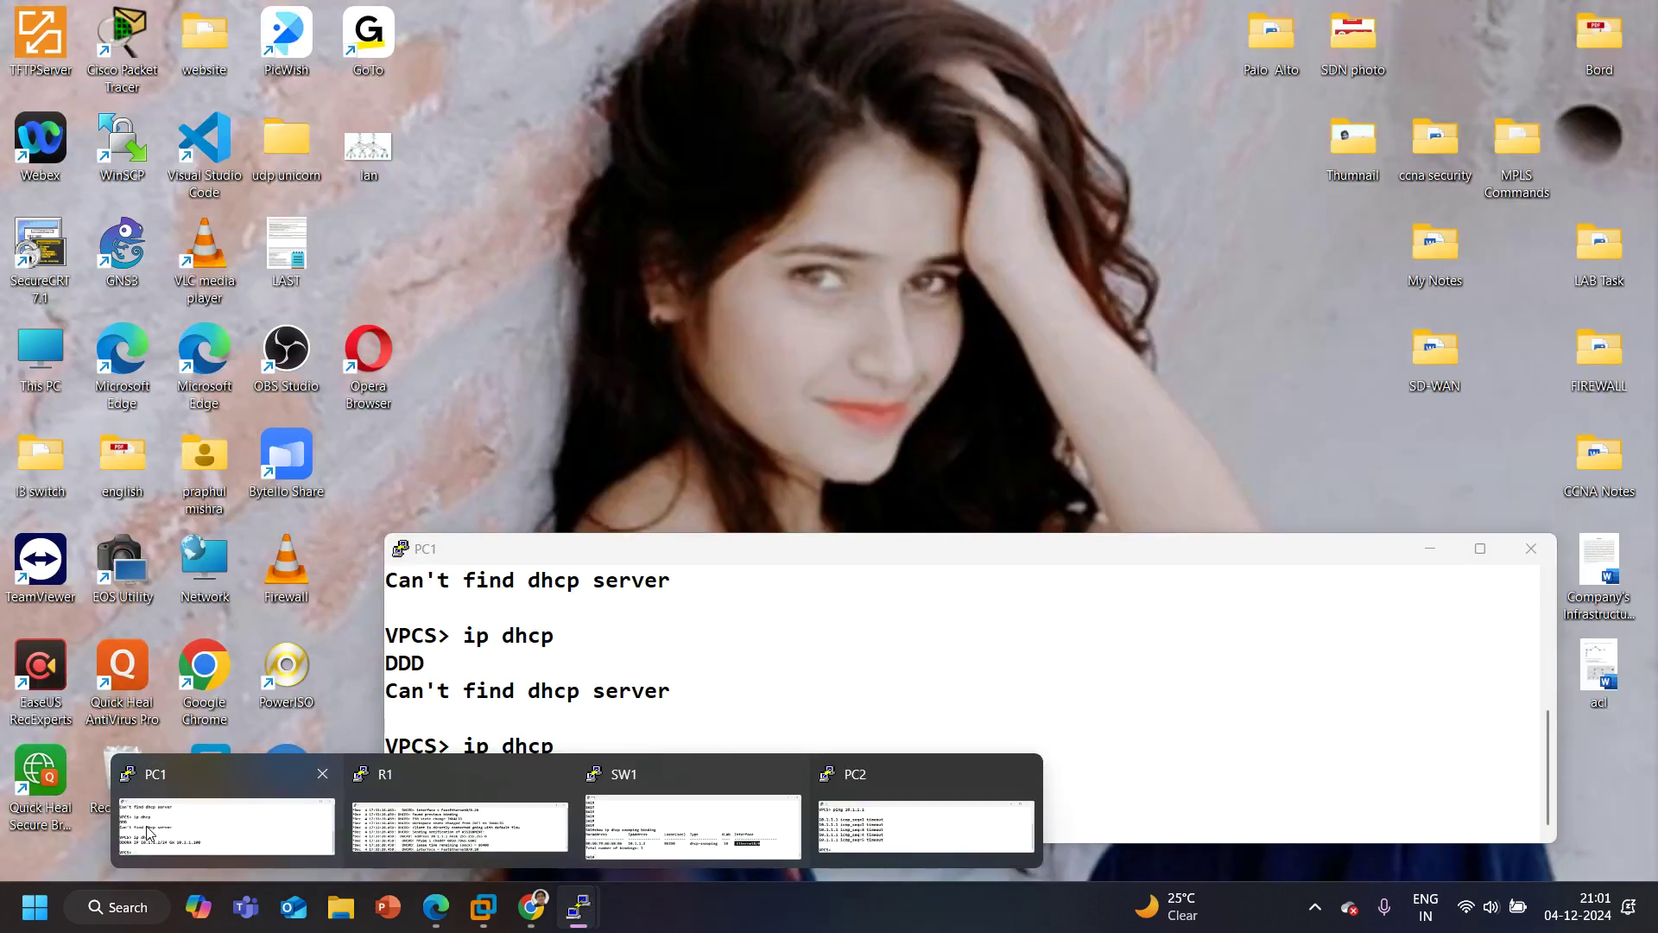
{"action": "left_click", "coordinate": [150, 833]}
{"action": "left_click_drag", "start_coordinate": [515, 777], "coordinate": [676, 788]}
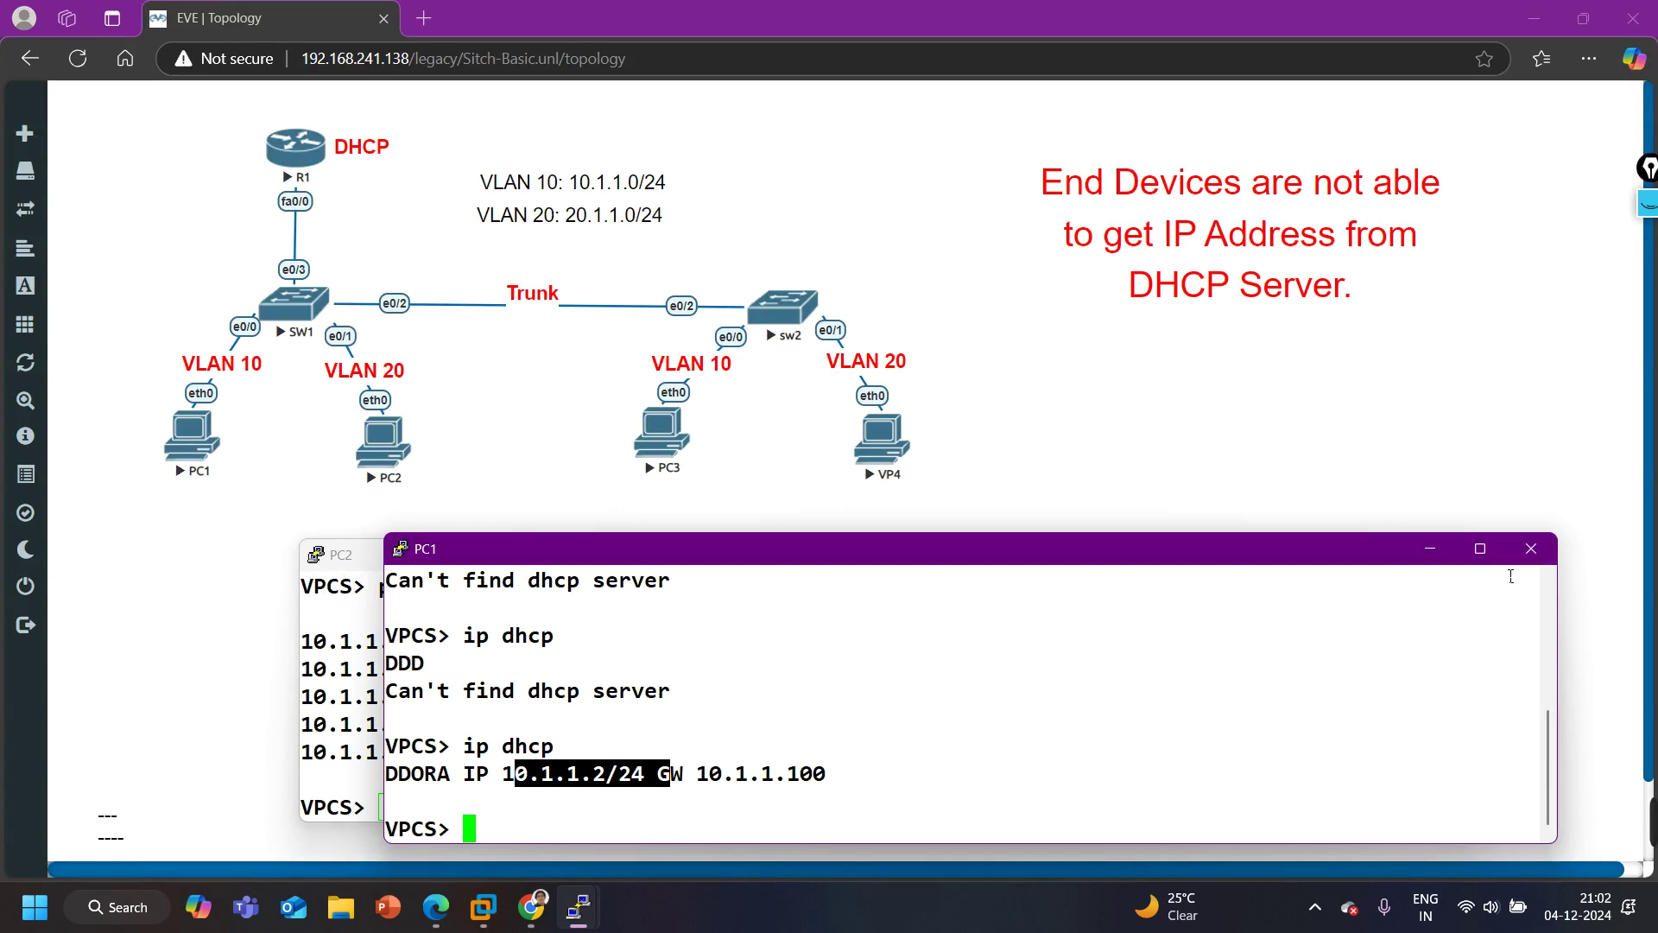
{"action": "left_click", "coordinate": [1531, 548]}
Ping PC1 at 10.1.1.2 from PC2 and highlight one of the replies
{"action": "key", "text": "Up"}
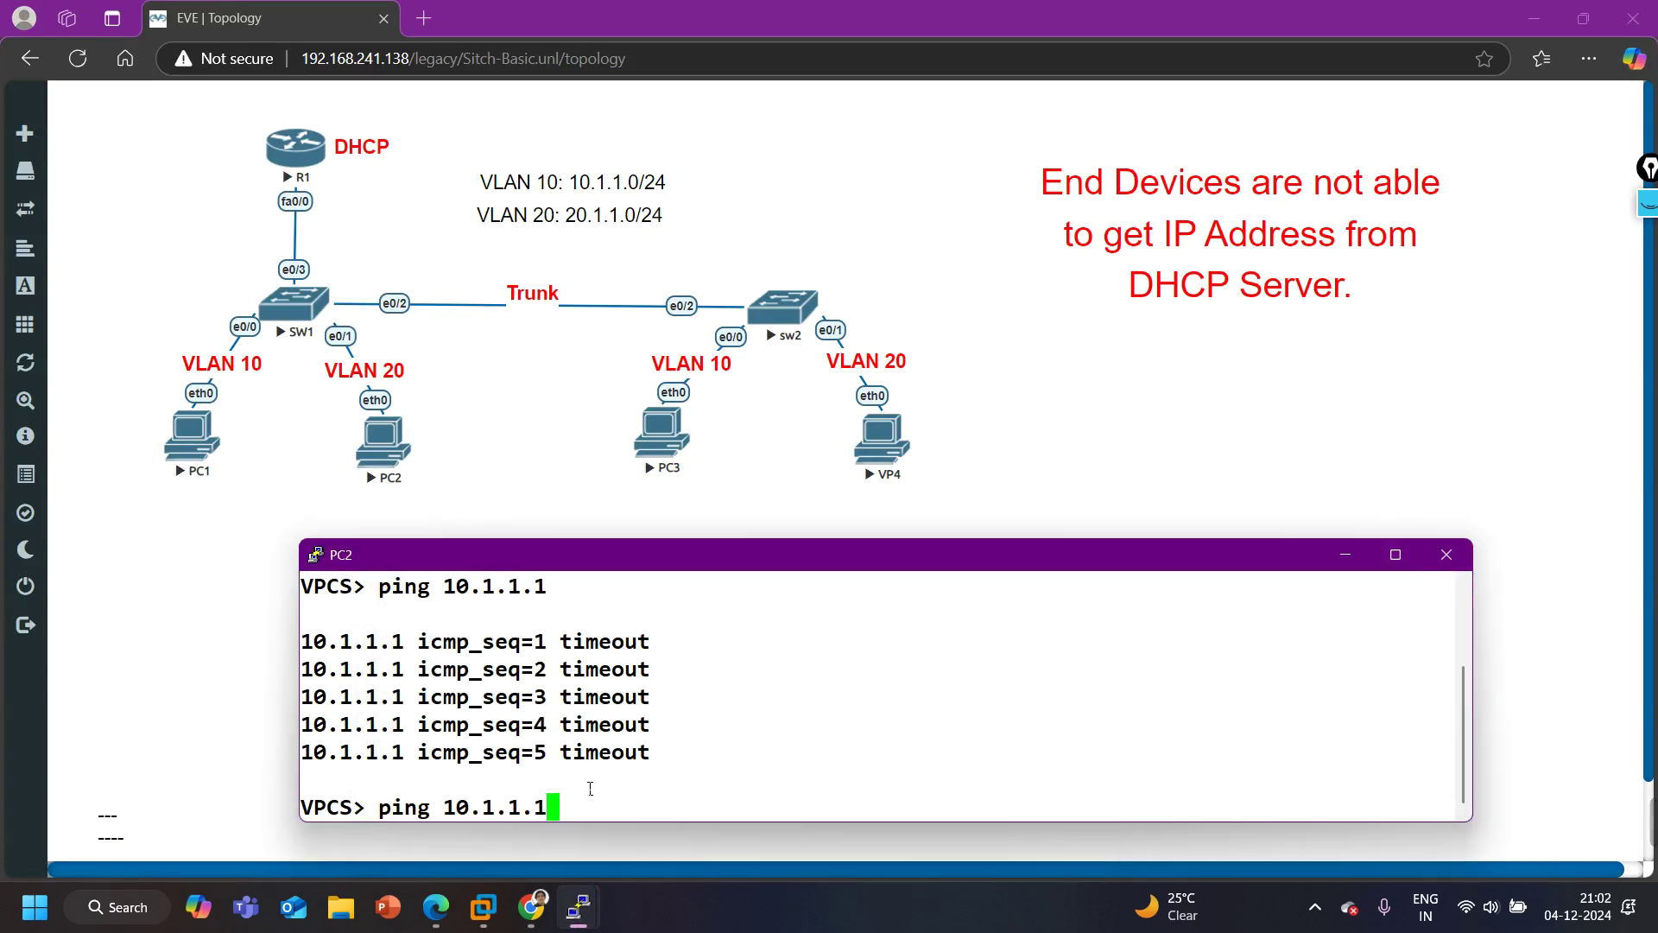
{"action": "key", "text": "BackSpace"}
{"action": "type", "text": "2"}
{"action": "key", "text": "Return"}
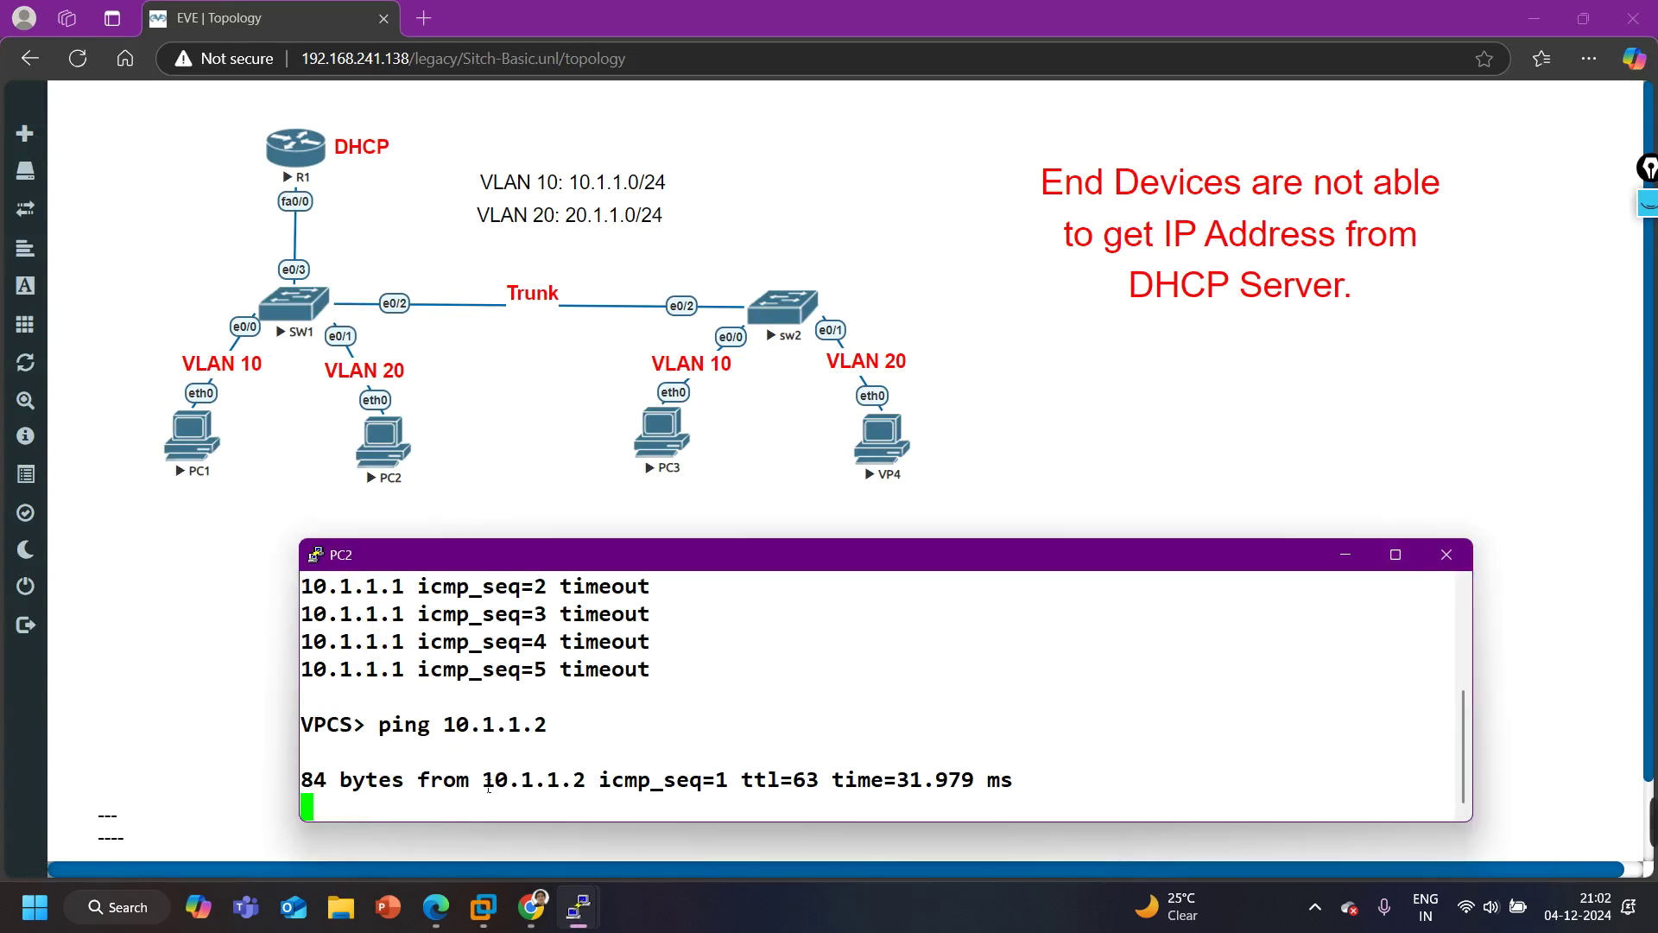
{"action": "left_click_drag", "start_coordinate": [430, 779], "coordinate": [884, 781]}
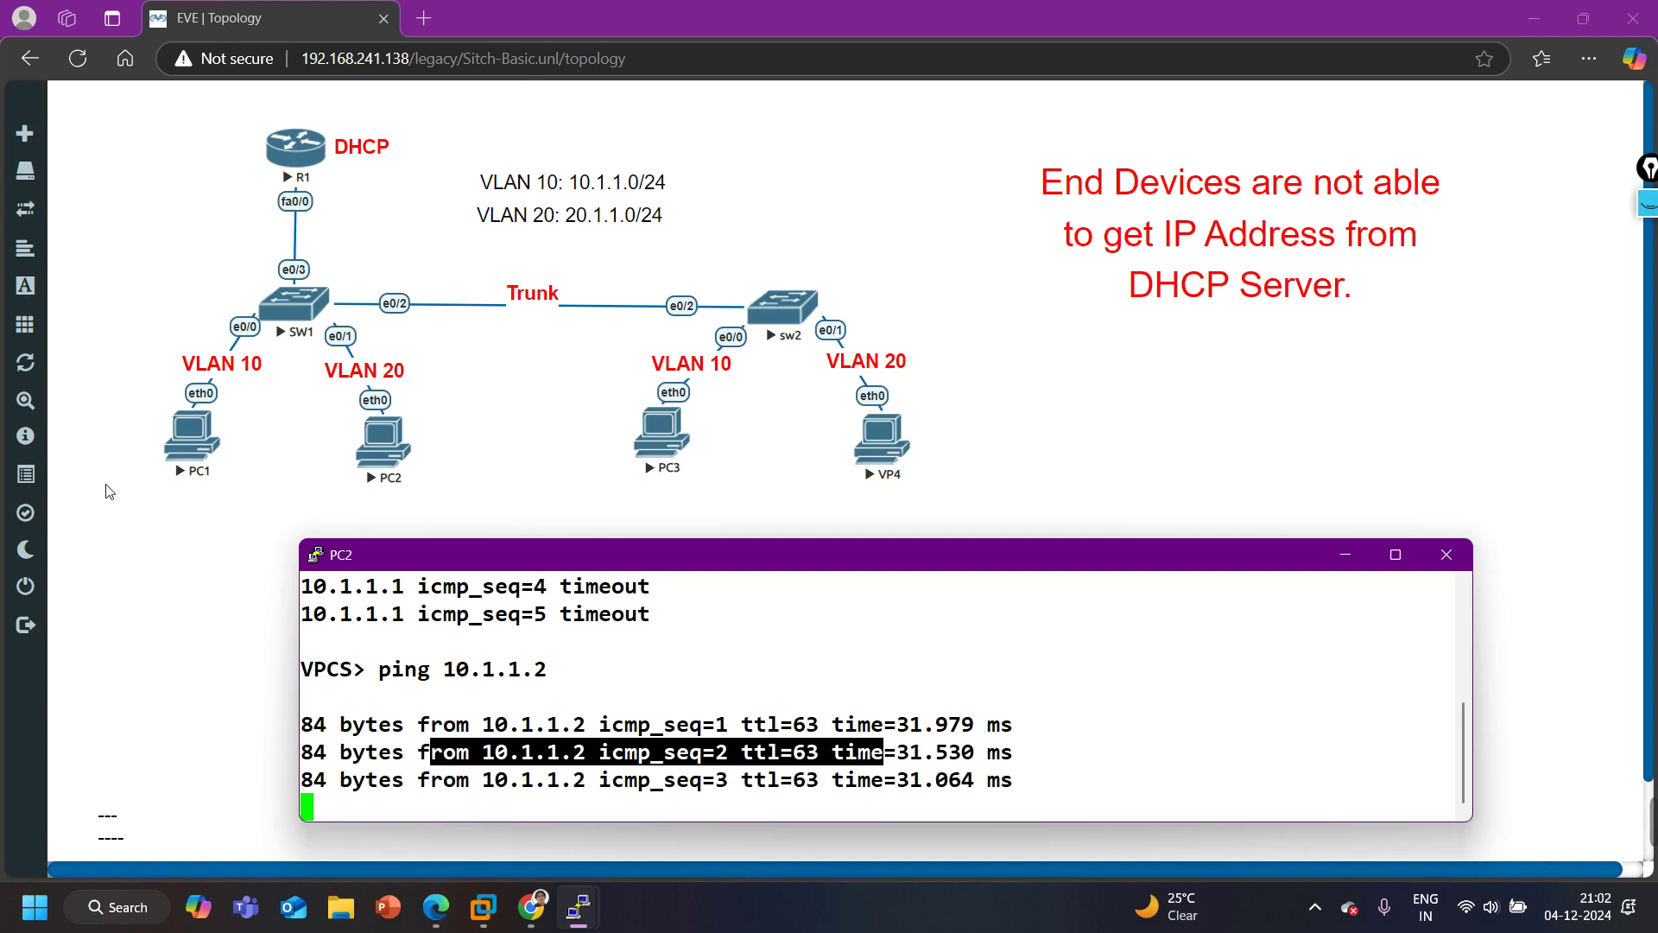
Return to the topology, open the PC3 console below the diagram, and request an address with ip dhcp
{"action": "left_click", "coordinate": [1133, 420]}
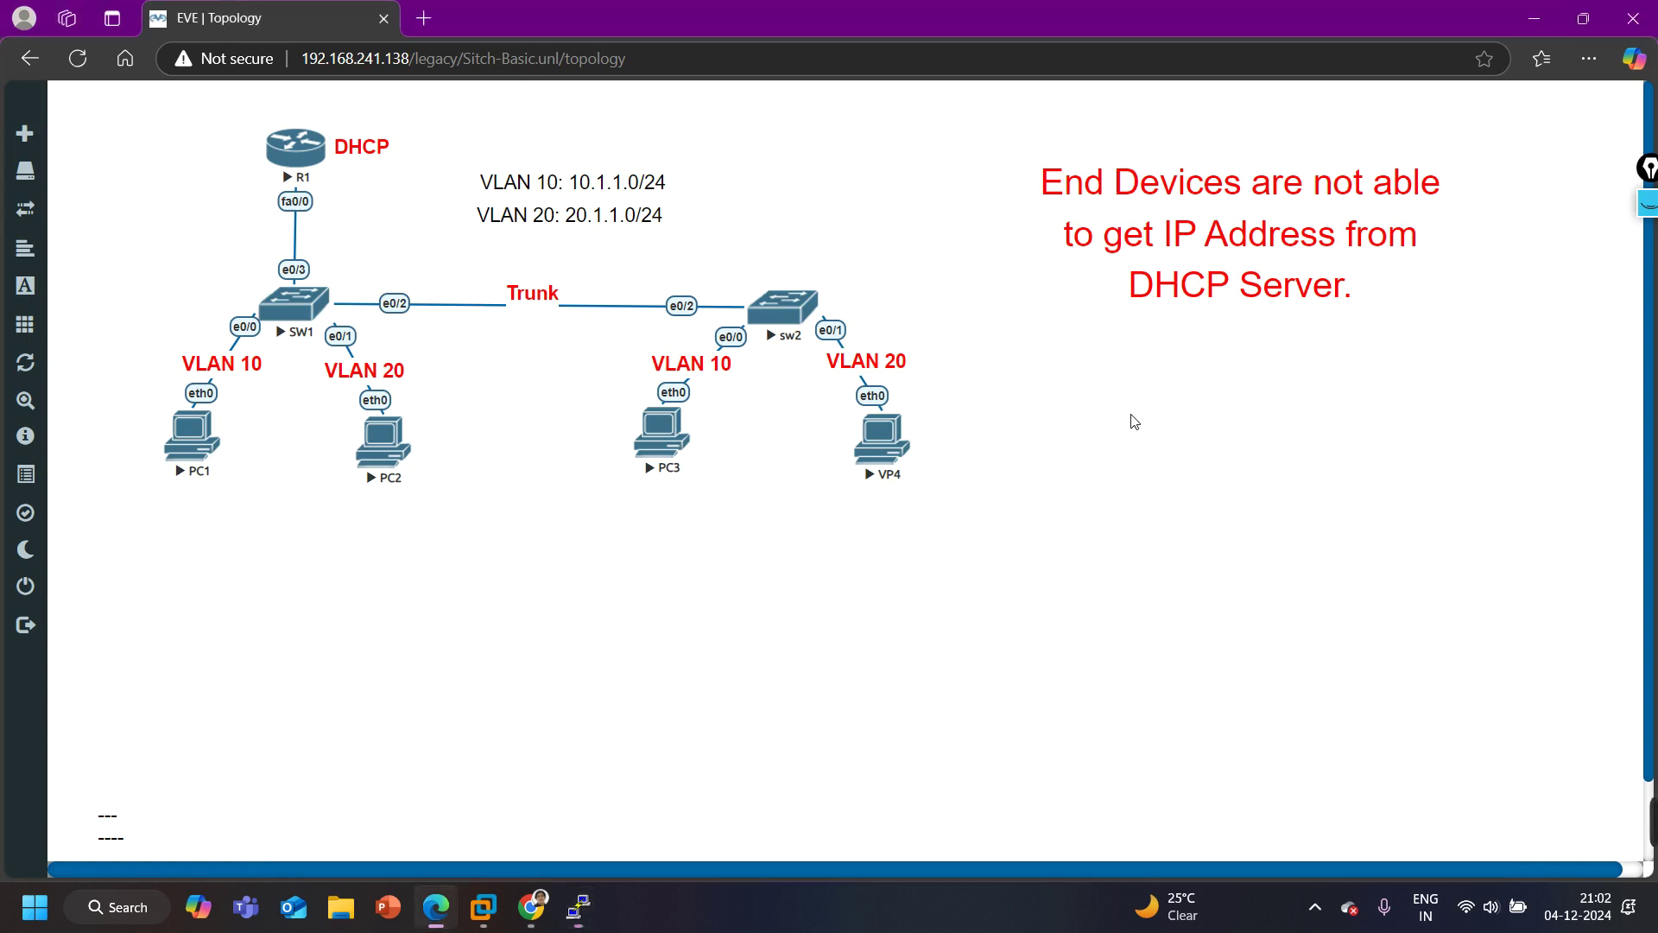
{"action": "left_click", "coordinate": [670, 434]}
{"action": "left_click", "coordinate": [934, 178]}
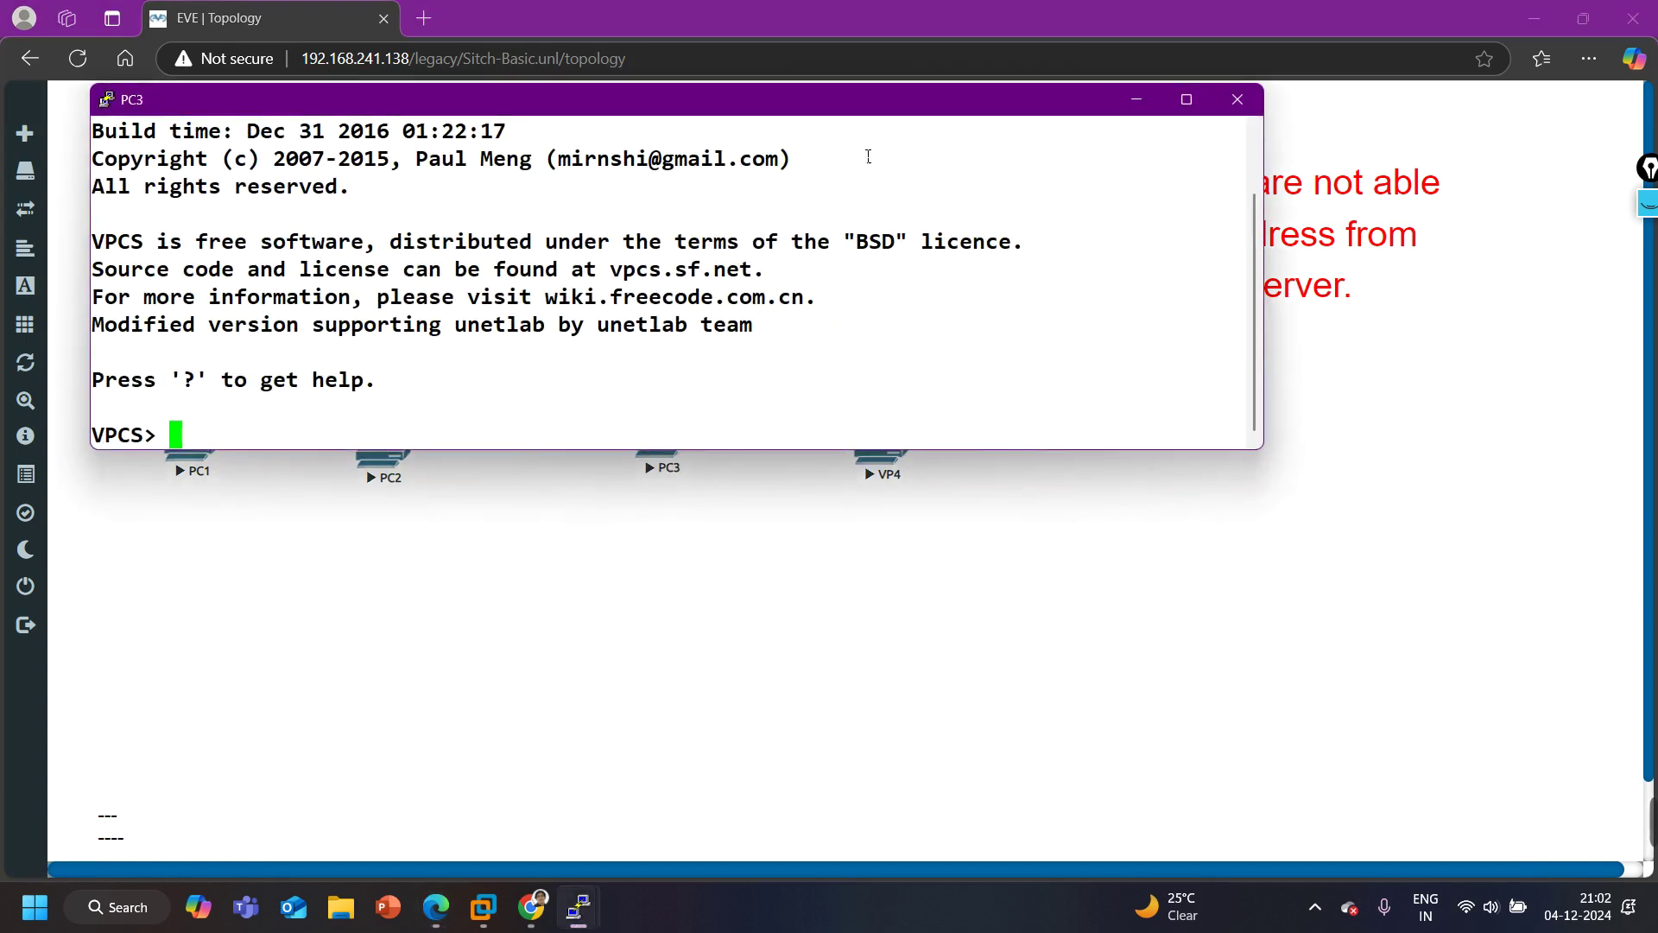
{"action": "left_click_drag", "start_coordinate": [833, 97], "coordinate": [1085, 553]}
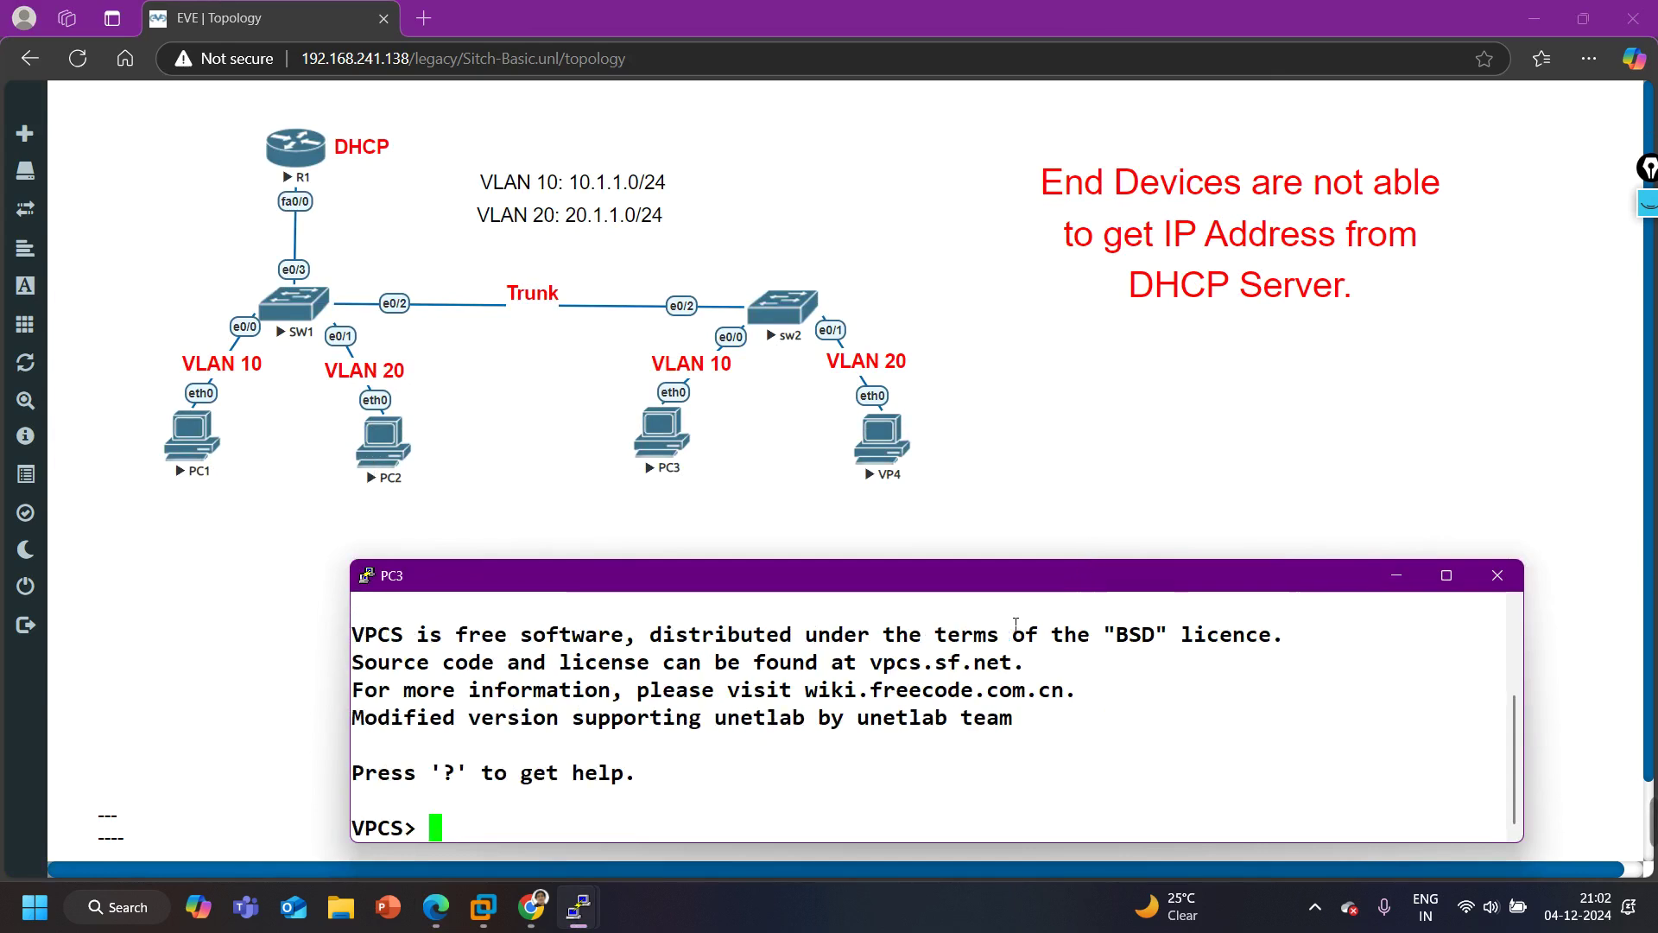
{"action": "type", "text": "ip dhc"}
{"action": "type", "text": "p"}
{"action": "key", "text": "Return"}
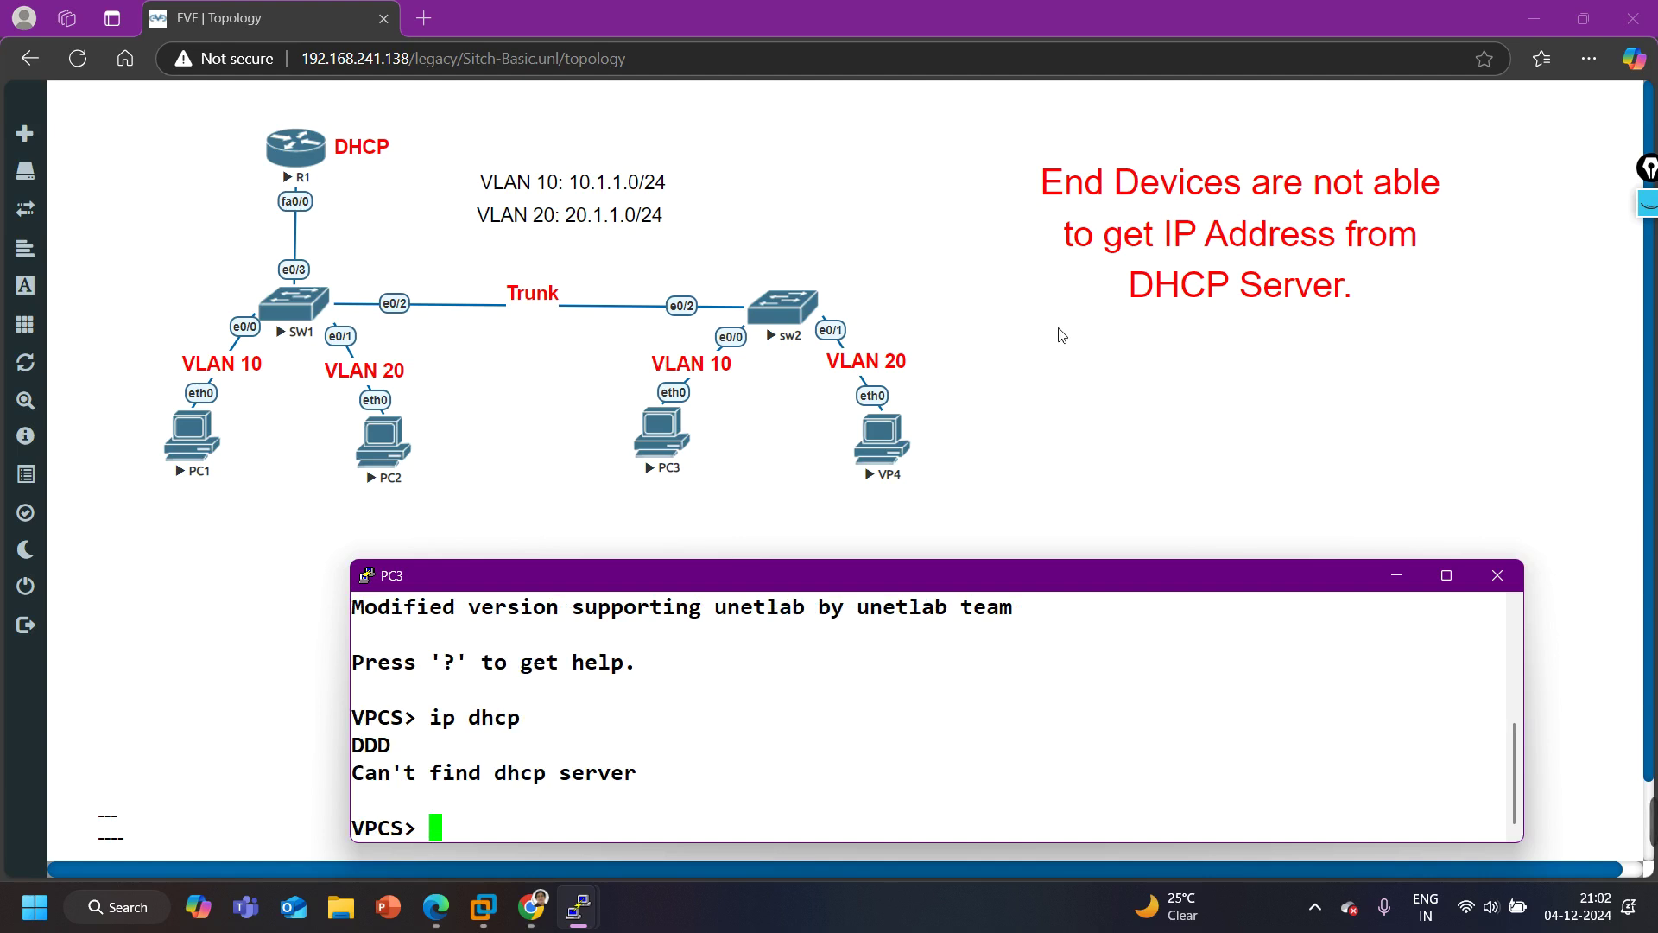
Open the sw2 console from the topology and enter privileged EXEC mode with en
{"action": "left_click", "coordinate": [790, 302]}
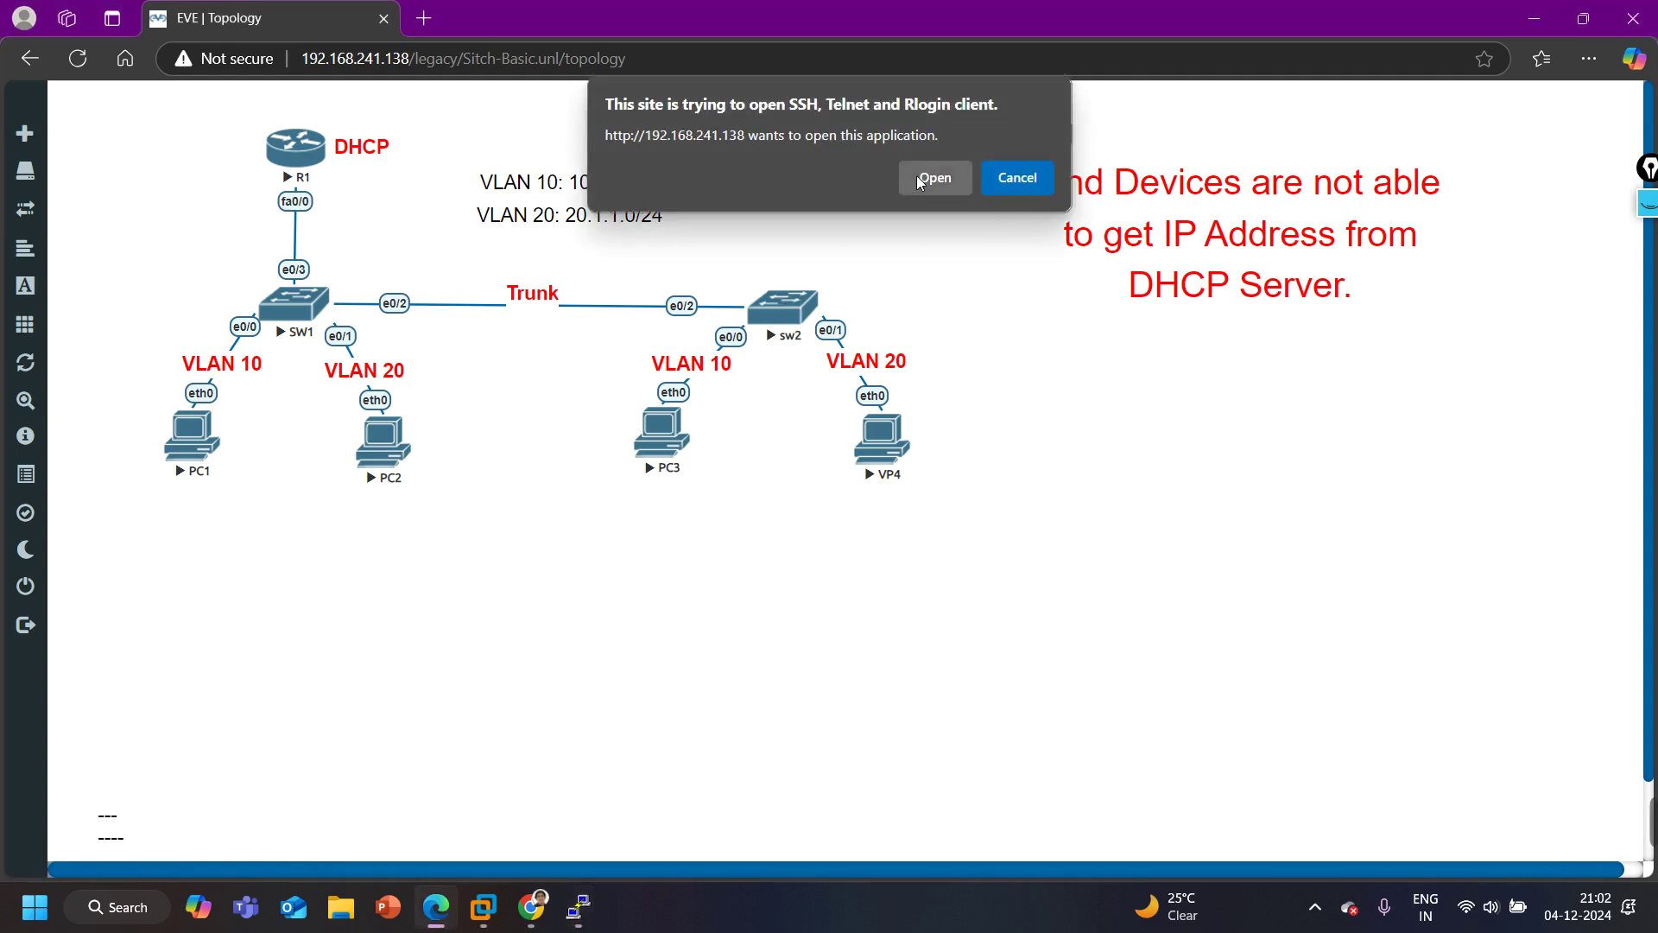
{"action": "left_click", "coordinate": [918, 175]}
{"action": "key", "text": "Return"}
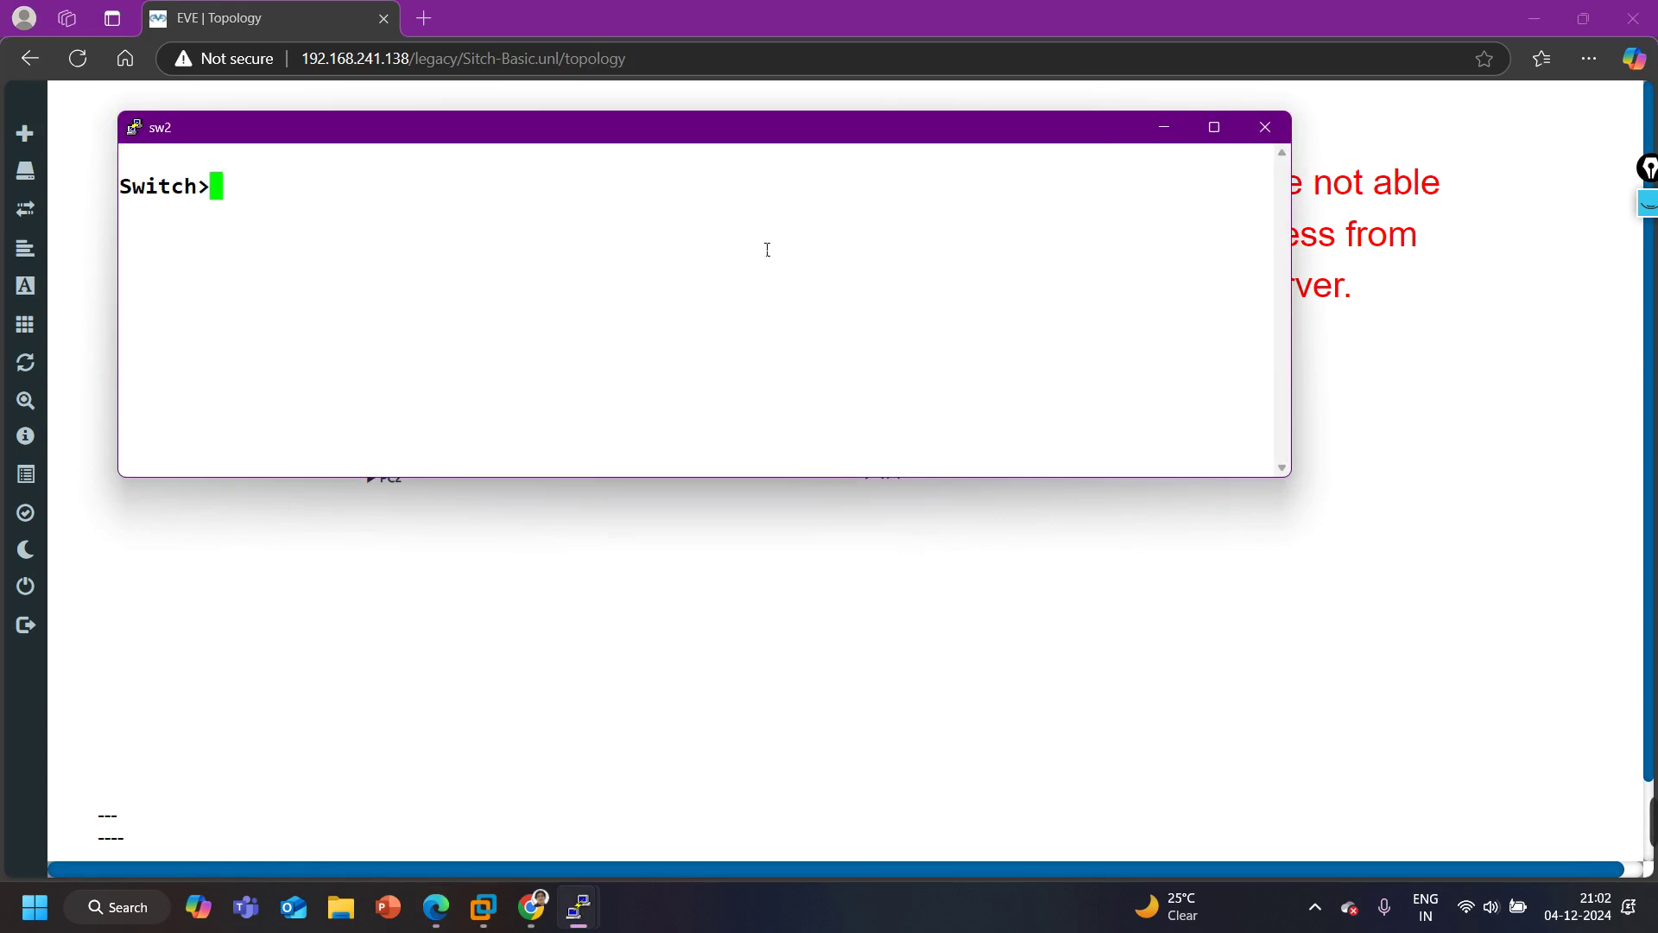
{"action": "type", "text": "en"}
{"action": "key", "text": "Return"}
Run show ip dhcp snooping on sw2 and move its console below the switches in the topology
{"action": "type", "text": "sho"}
{"action": "key", "text": "Tab"}
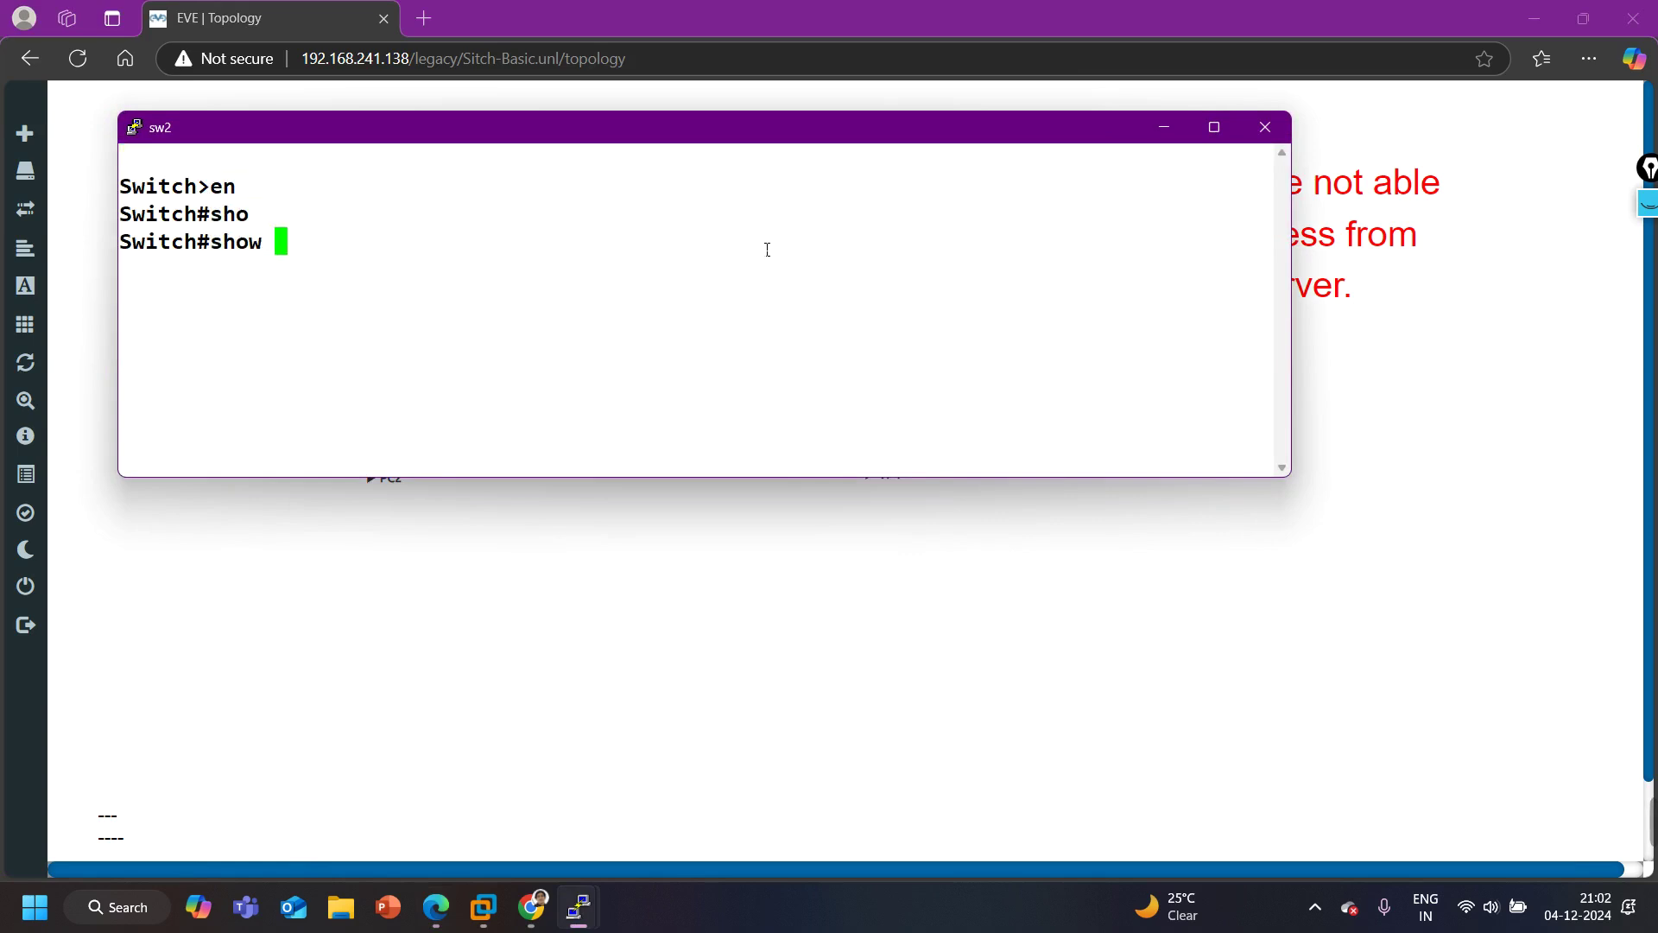
{"action": "type", "text": "ip dh"}
{"action": "key", "text": "Tab"}
{"action": "type", "text": "sn"}
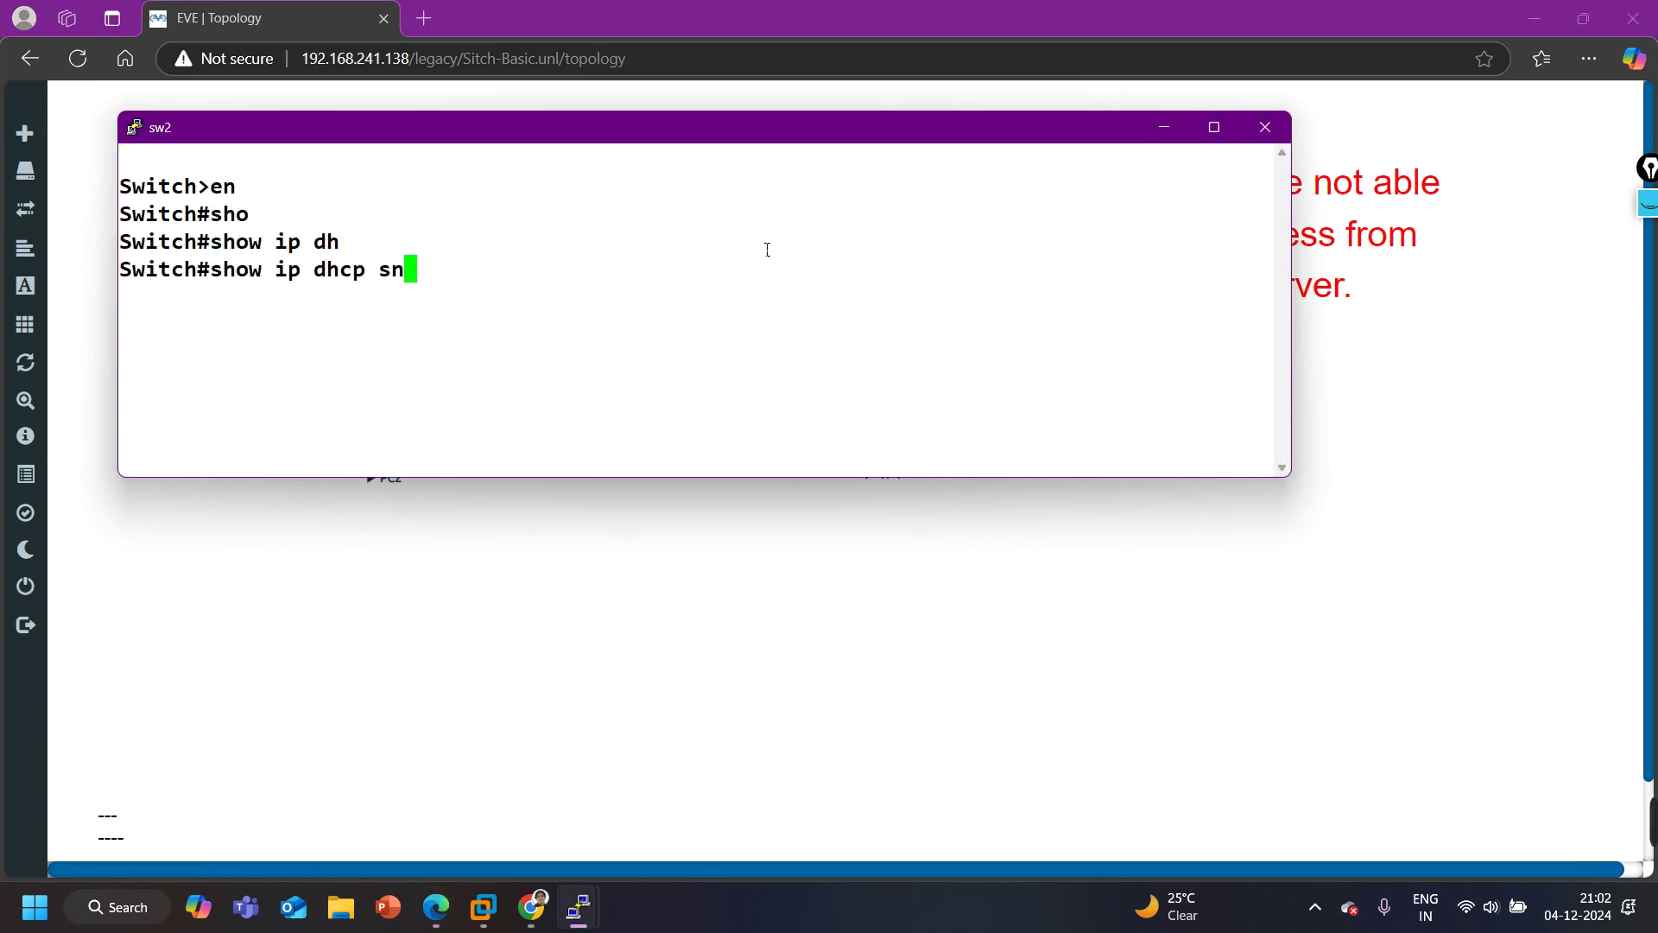
{"action": "key", "text": "Tab"}
{"action": "key", "text": "Return"}
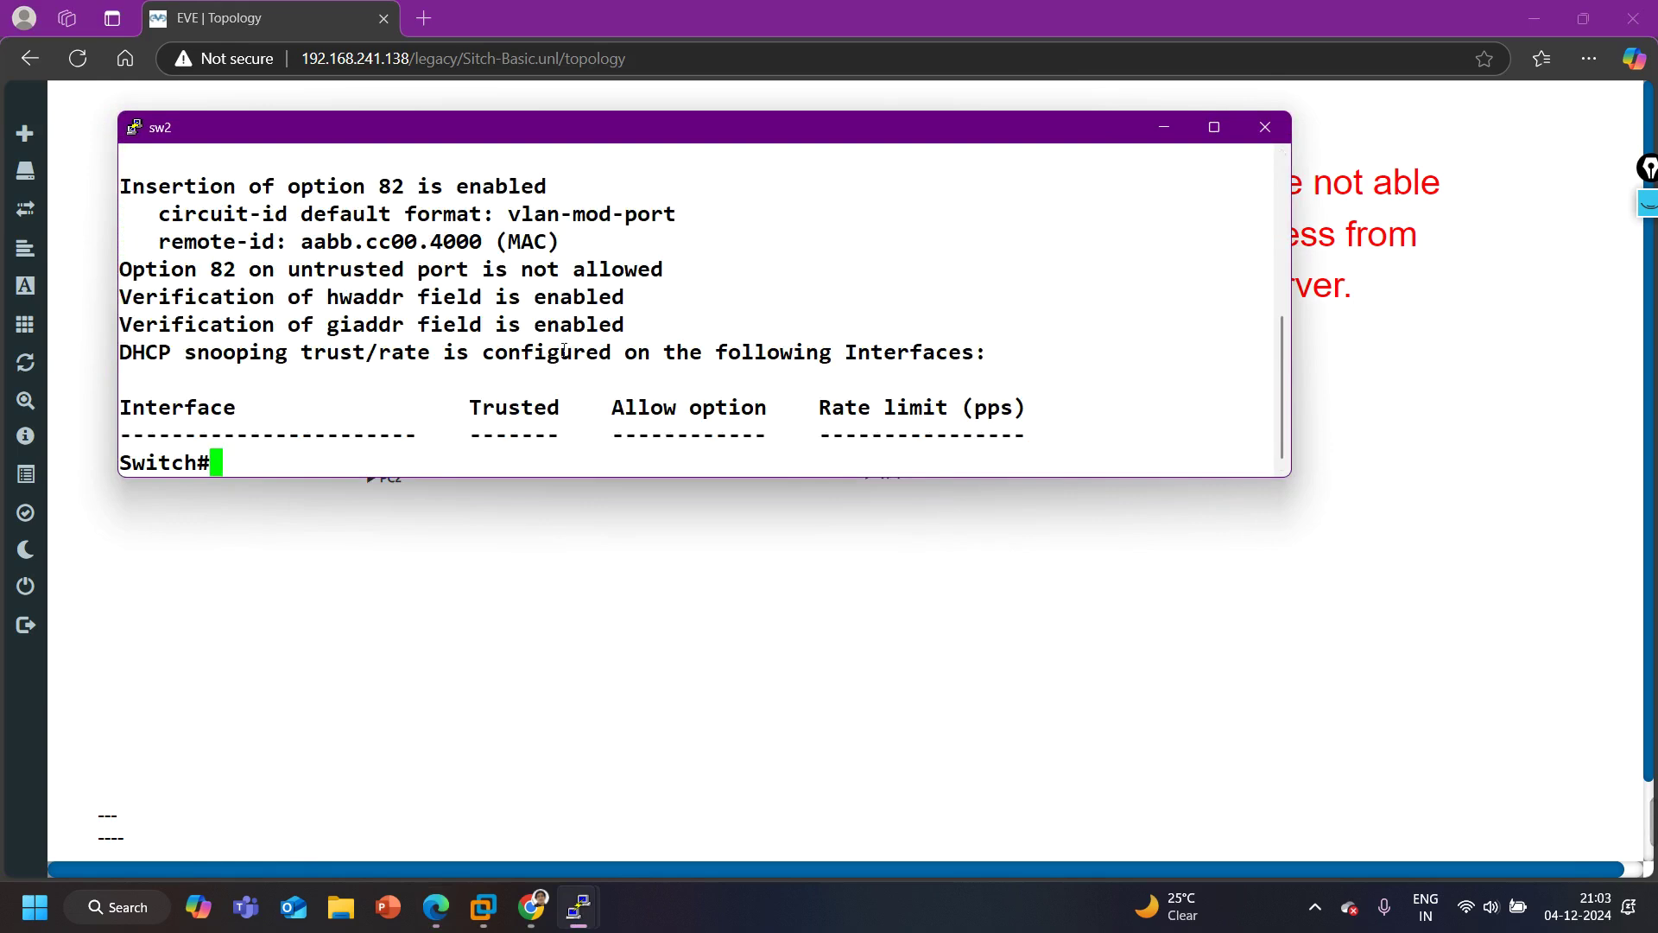
{"action": "left_click_drag", "start_coordinate": [497, 137], "coordinate": [675, 456]}
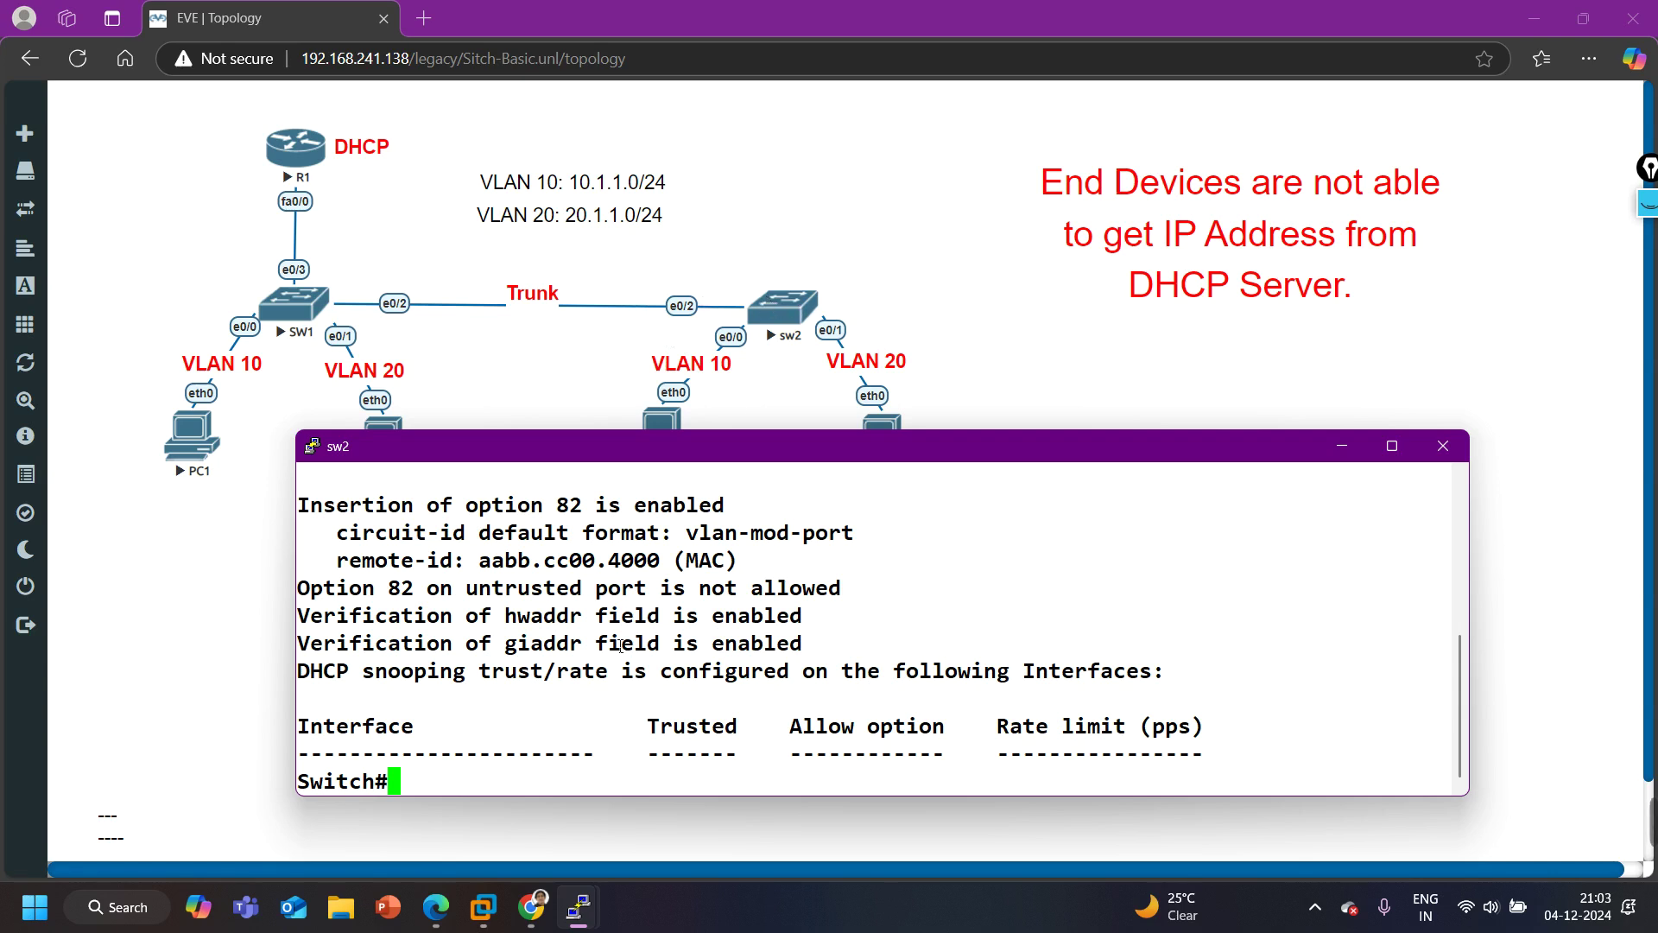
Enter global configuration mode on sw2 and open interface e0/2 for configuration
{"action": "type", "text": "o"}
{"action": "key", "text": "BackSpace"}
{"action": "type", "text": "conf"}
{"action": "key", "text": "Tab"}
{"action": "key", "text": "Return"}
{"action": "key", "text": "Return"}
{"action": "key", "text": "Return"}
{"action": "key", "text": "Return"}
{"action": "key", "text": "Return"}
{"action": "key", "text": "Return"}
{"action": "key", "text": "Return"}
{"action": "type", "text": "i"}
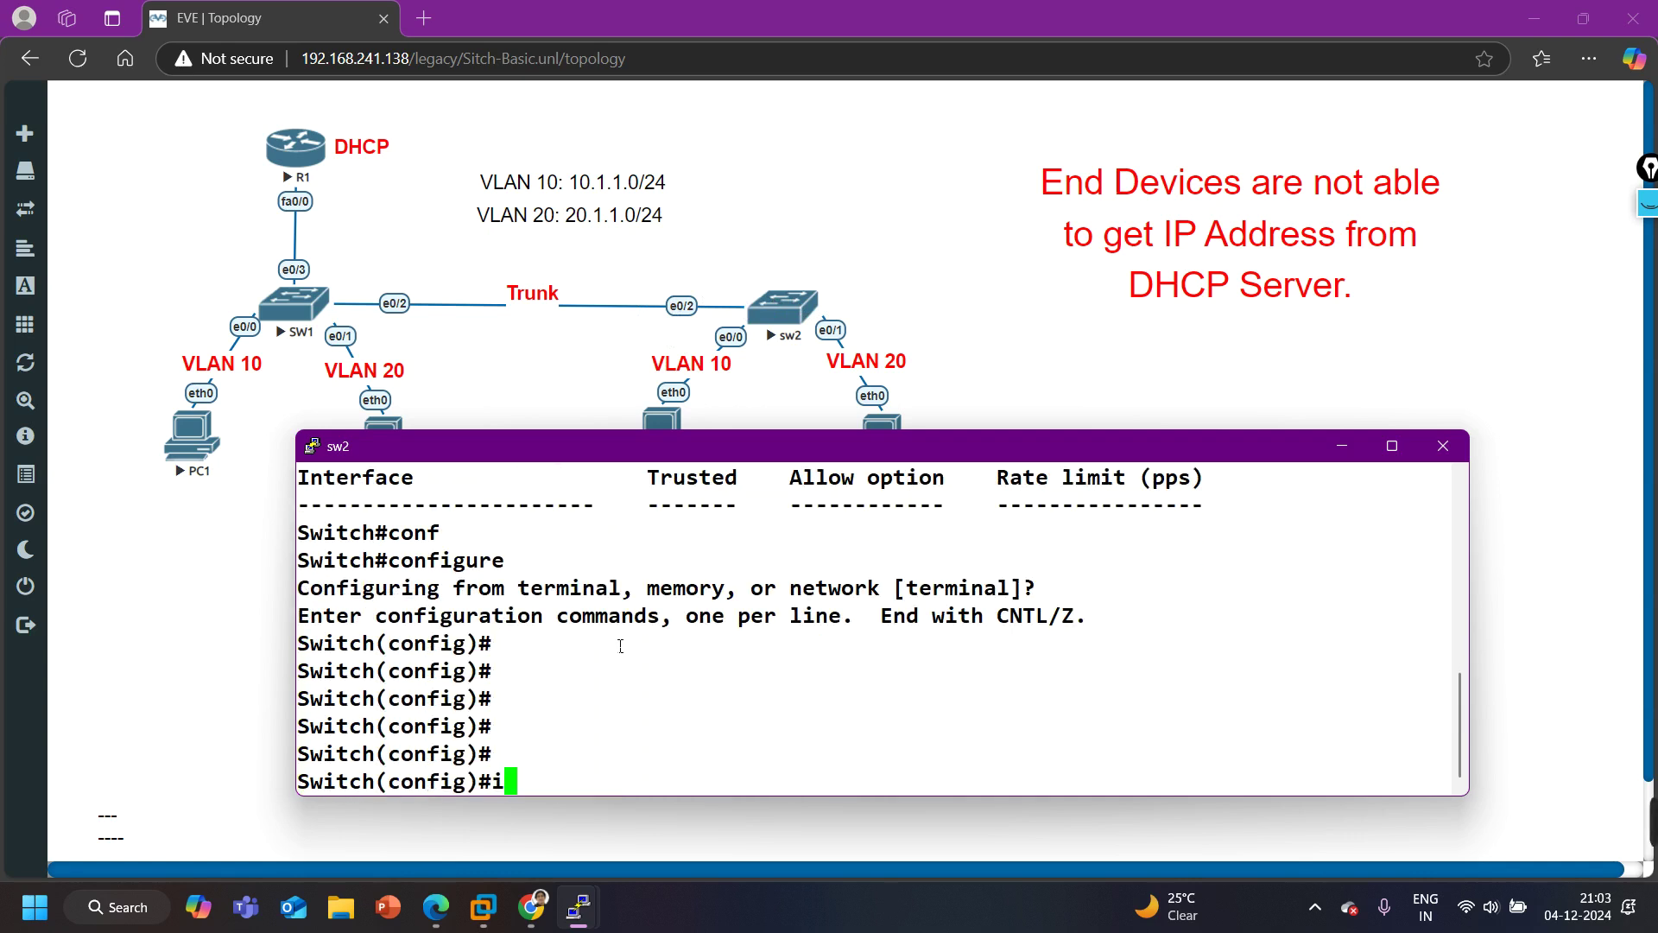
{"action": "type", "text": "nt e0/2"}
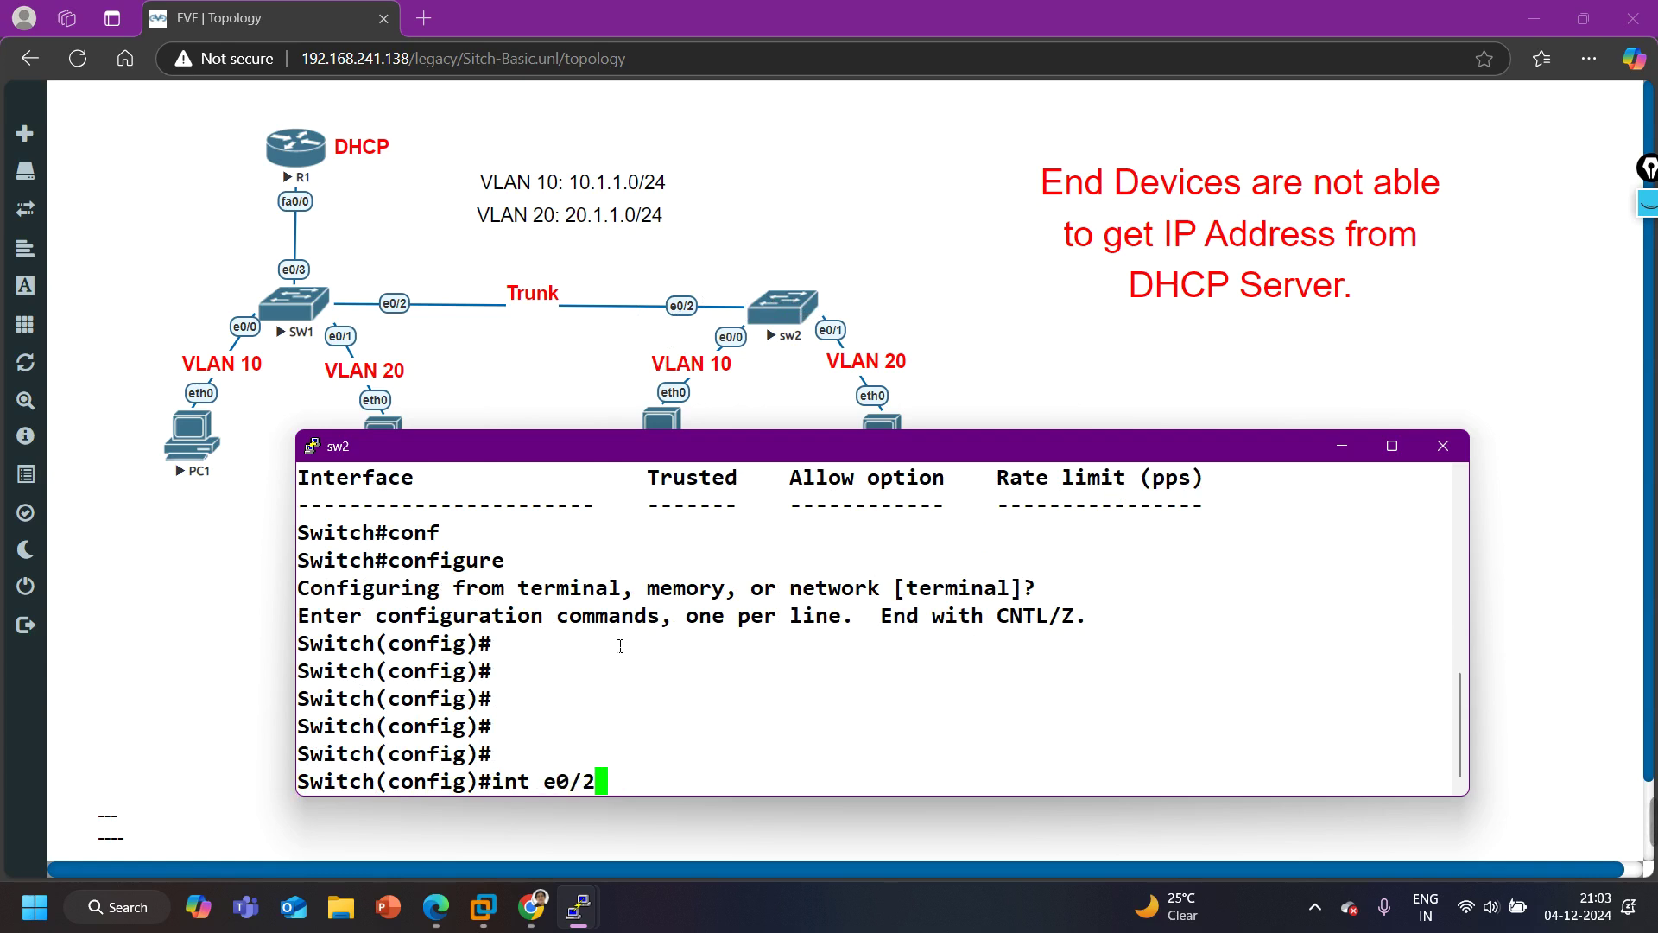
{"action": "key", "text": "Return"}
{"action": "type", "text": "ip dh"}
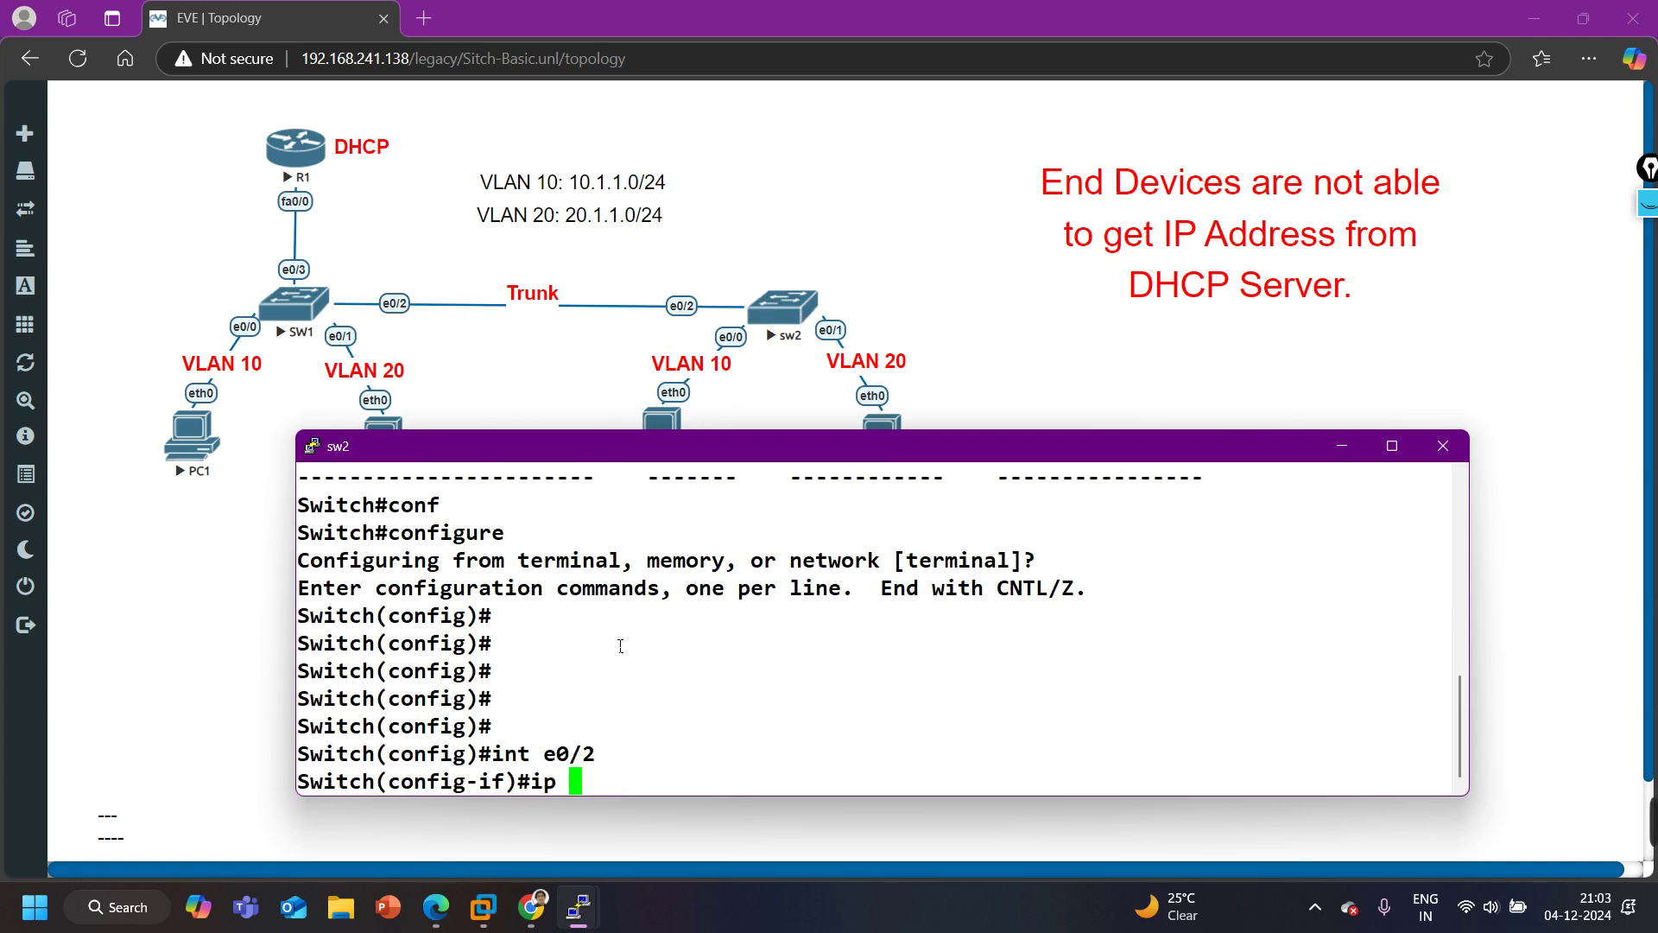
{"action": "key", "text": "Tab"}
{"action": "key", "text": "BackSpace"}
{"action": "key", "text": "BackSpace"}
{"action": "key", "text": "BackSpace"}
{"action": "key", "text": "BackSpace"}
{"action": "key", "text": "BackSpace"}
{"action": "key", "text": "BackSpace"}
{"action": "key", "text": "BackSpace"}
{"action": "key", "text": "BackSpace"}
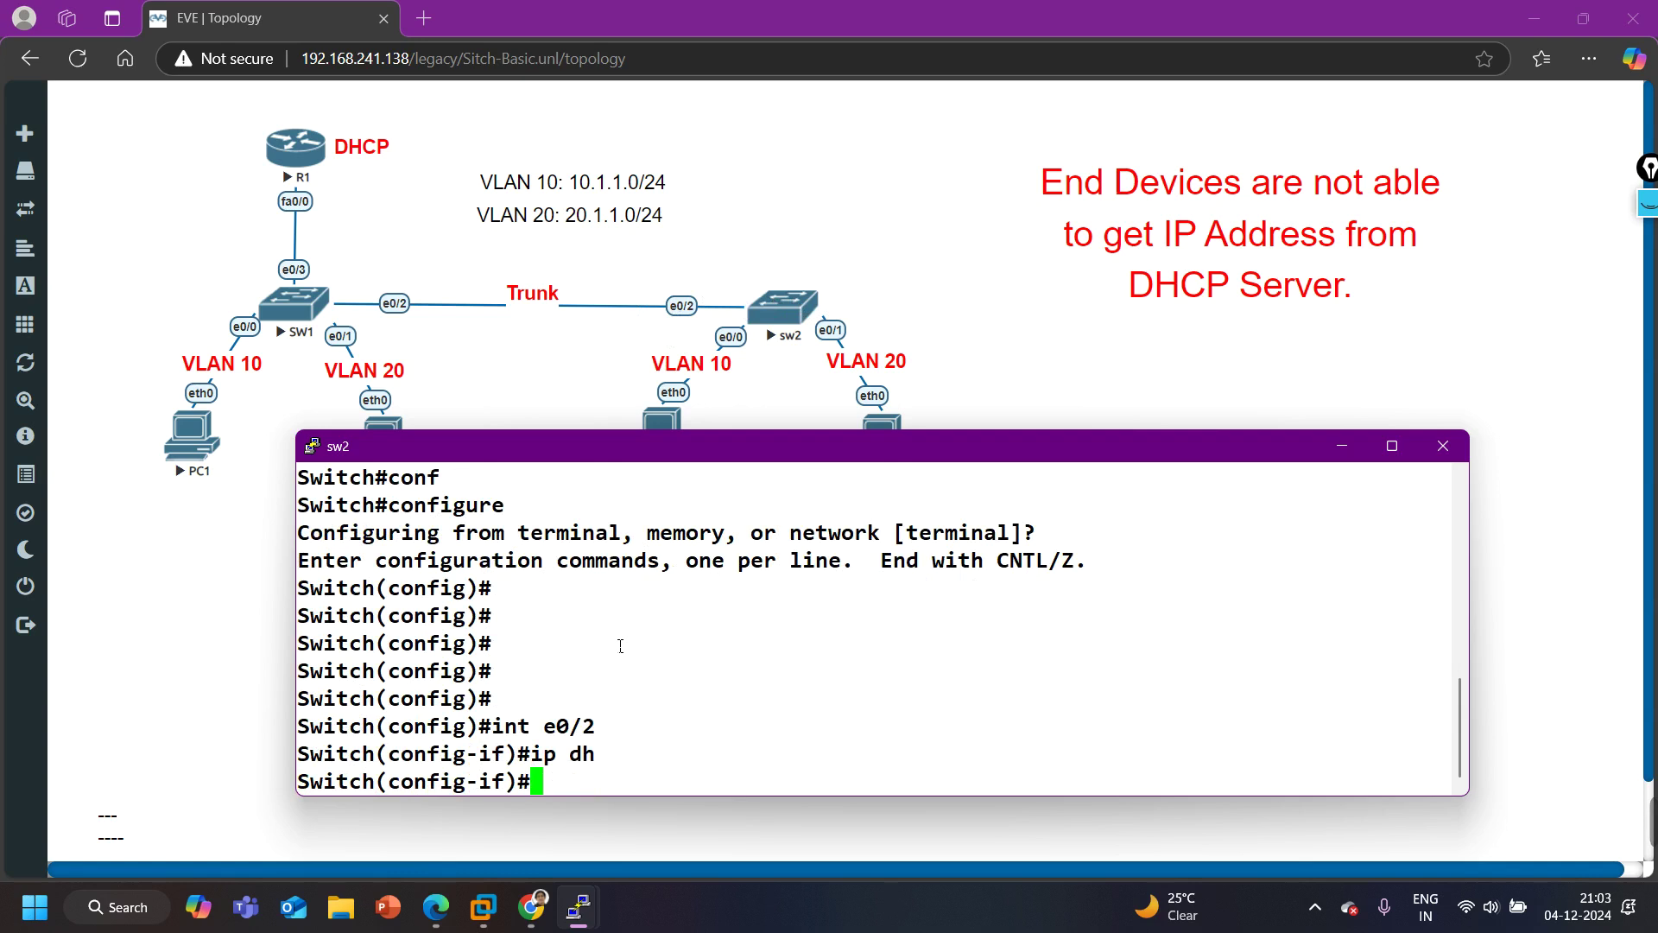
Run do show ip dhcp snooping from the interface configuration mode on sw2
{"action": "type", "text": "do show "}
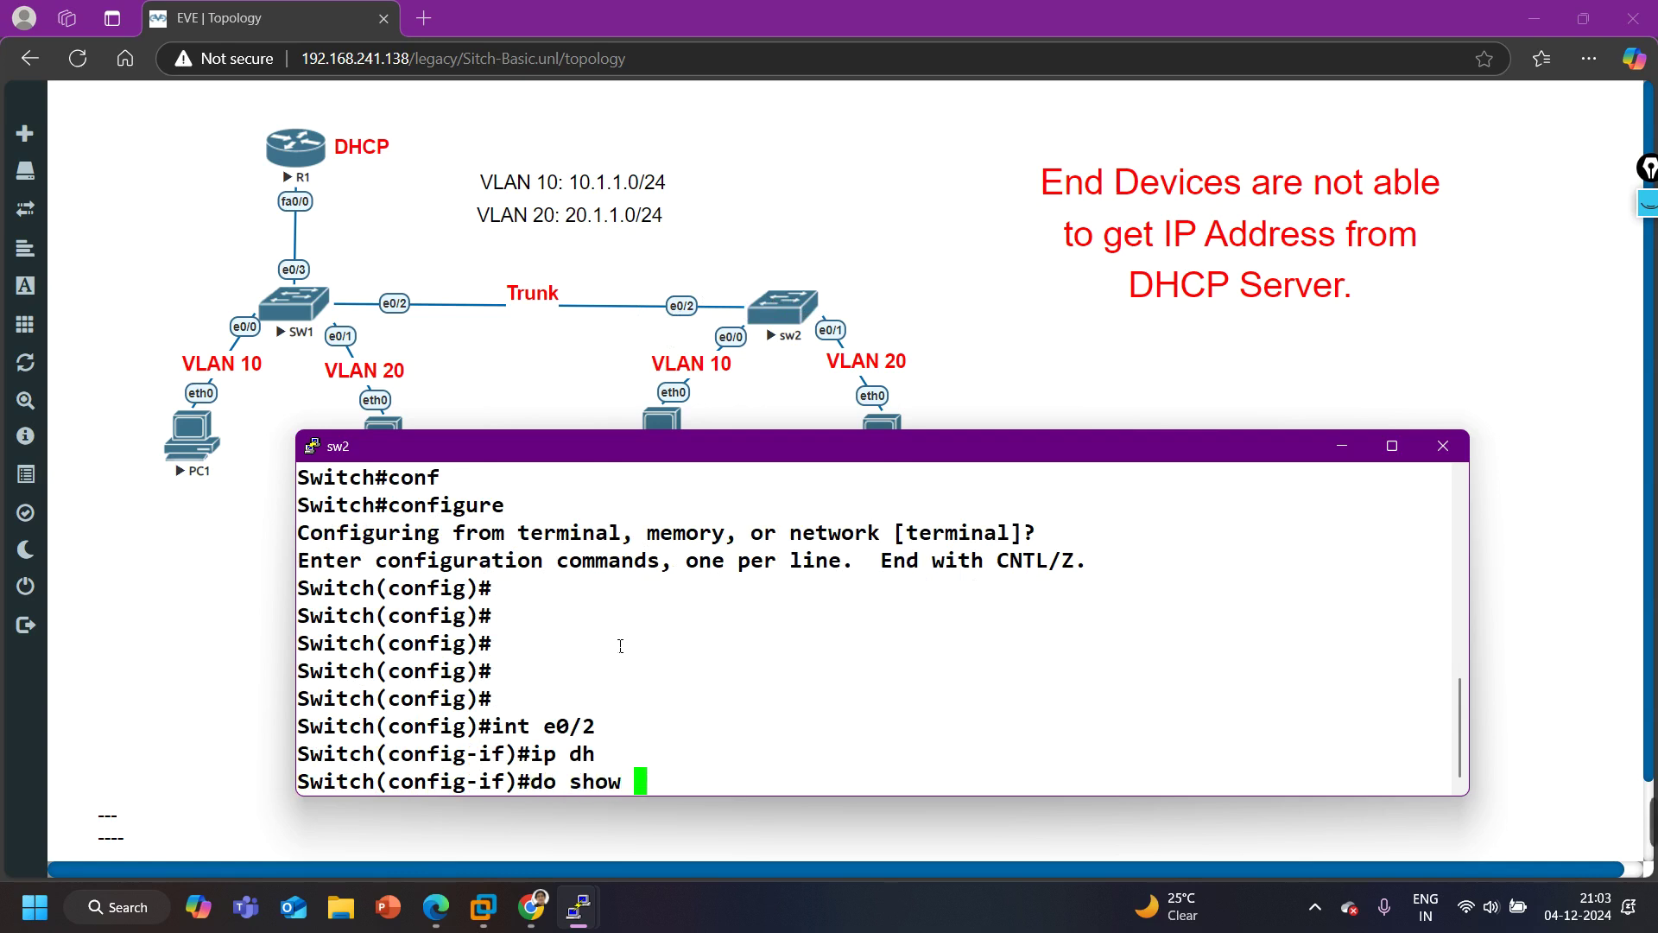
{"action": "type", "text": "ip dh"}
{"action": "key", "text": "Tab"}
{"action": "type", "text": "cp snoo"}
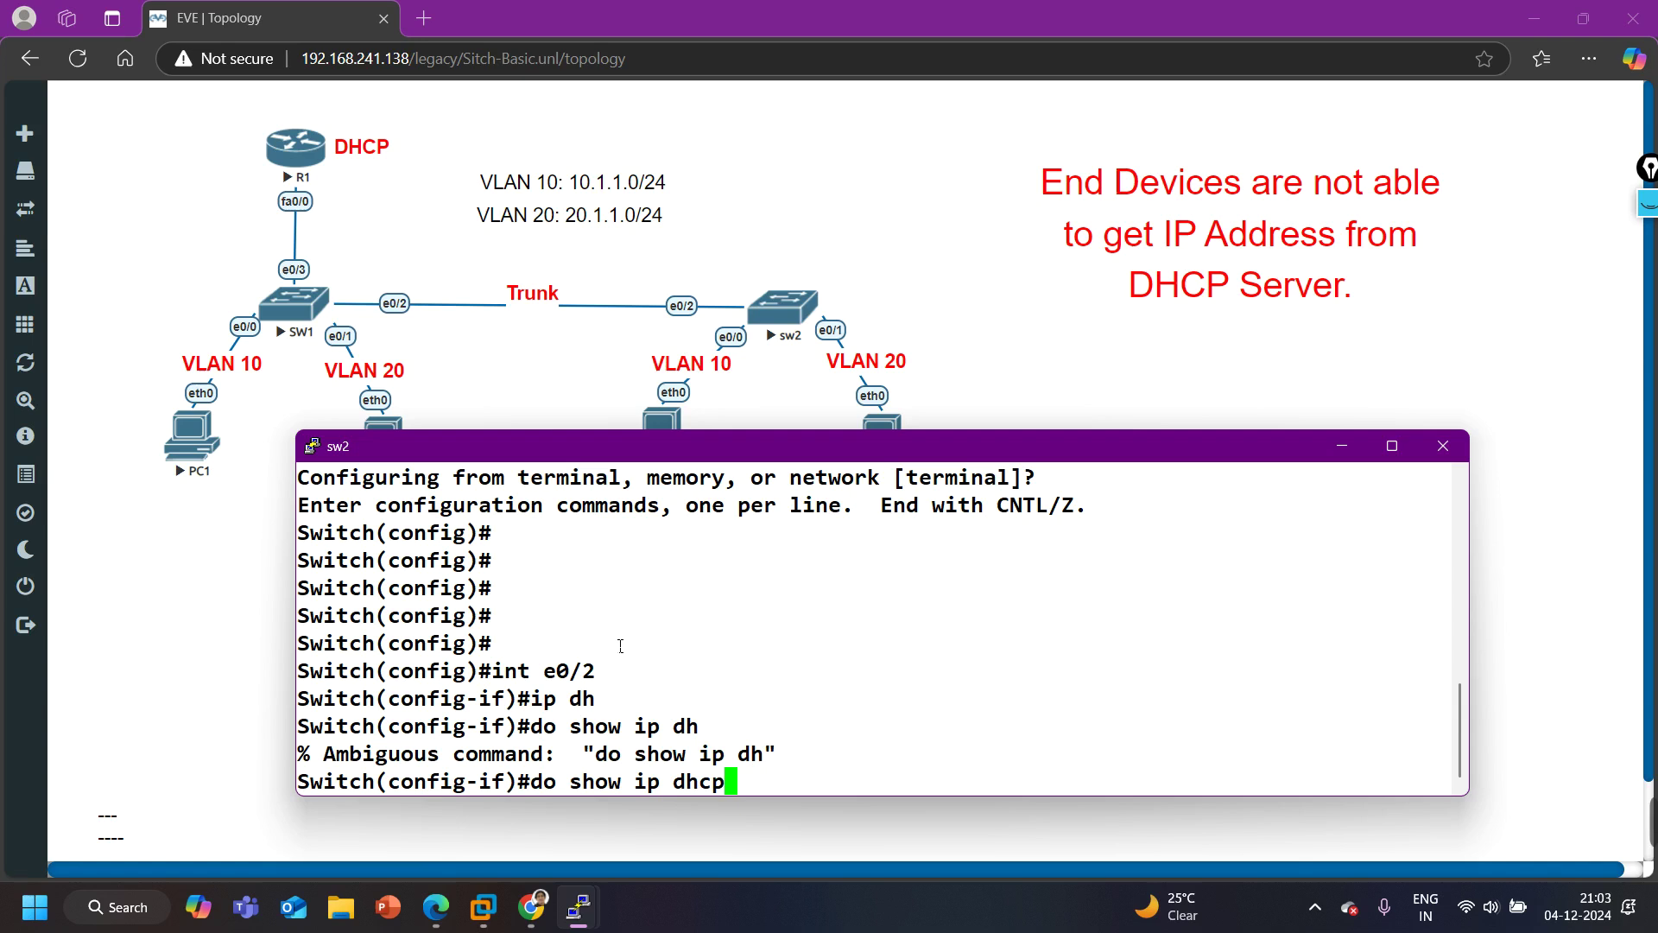
{"action": "key", "text": "Tab"}
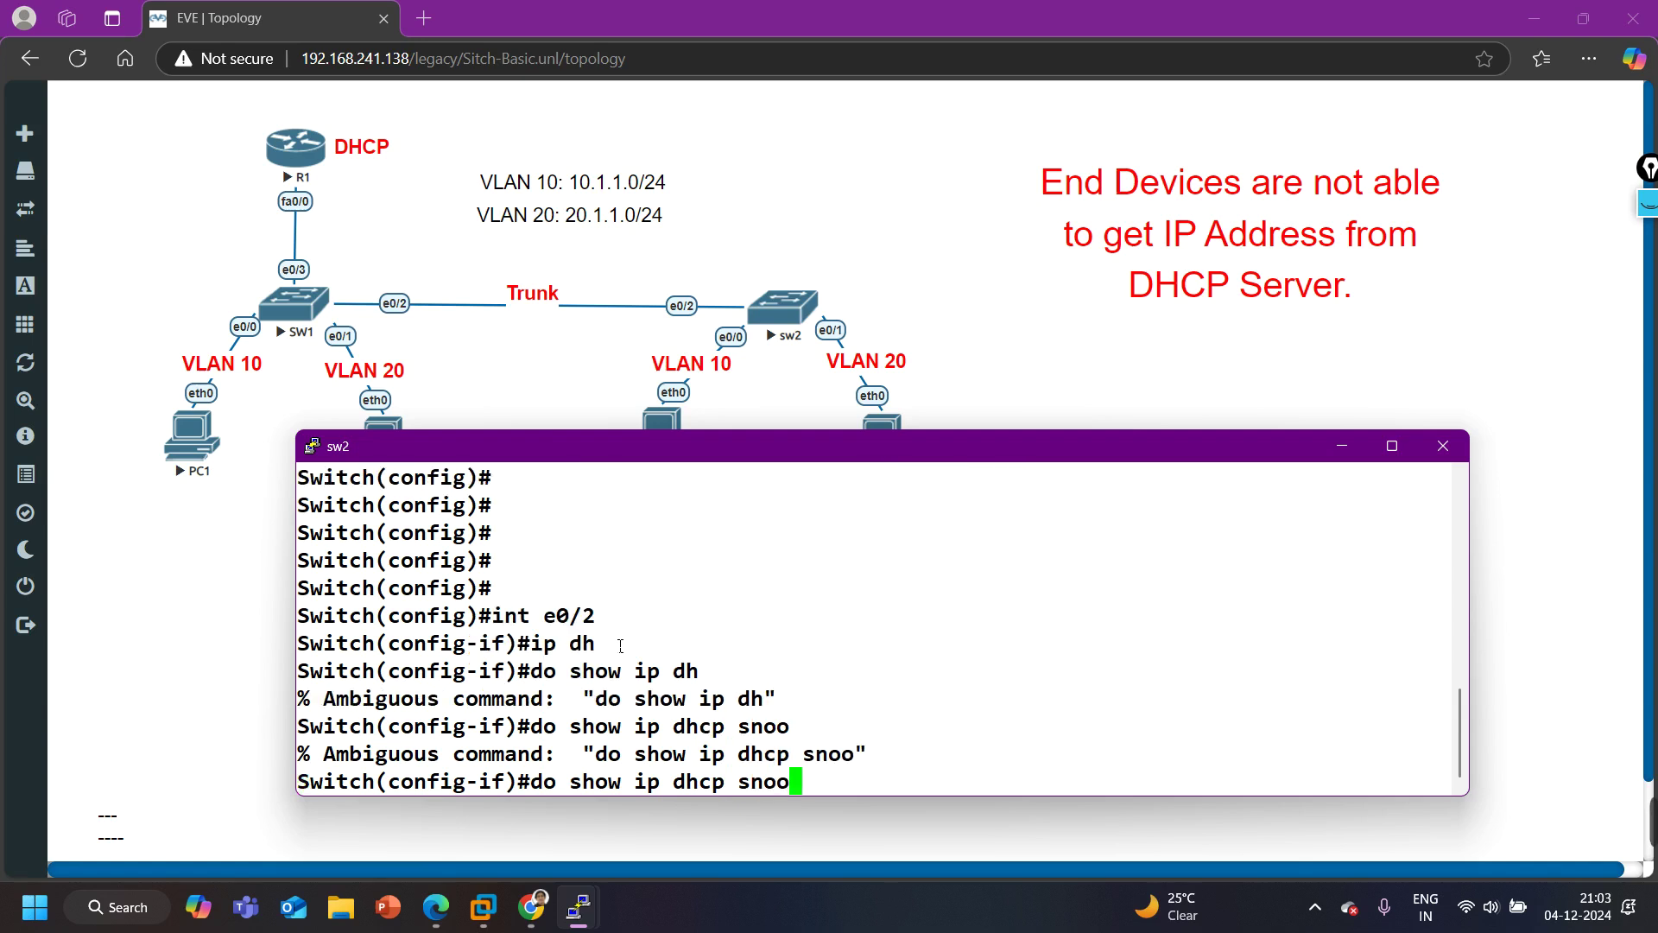
{"action": "type", "text": "ping"}
{"action": "key", "text": "Return"}
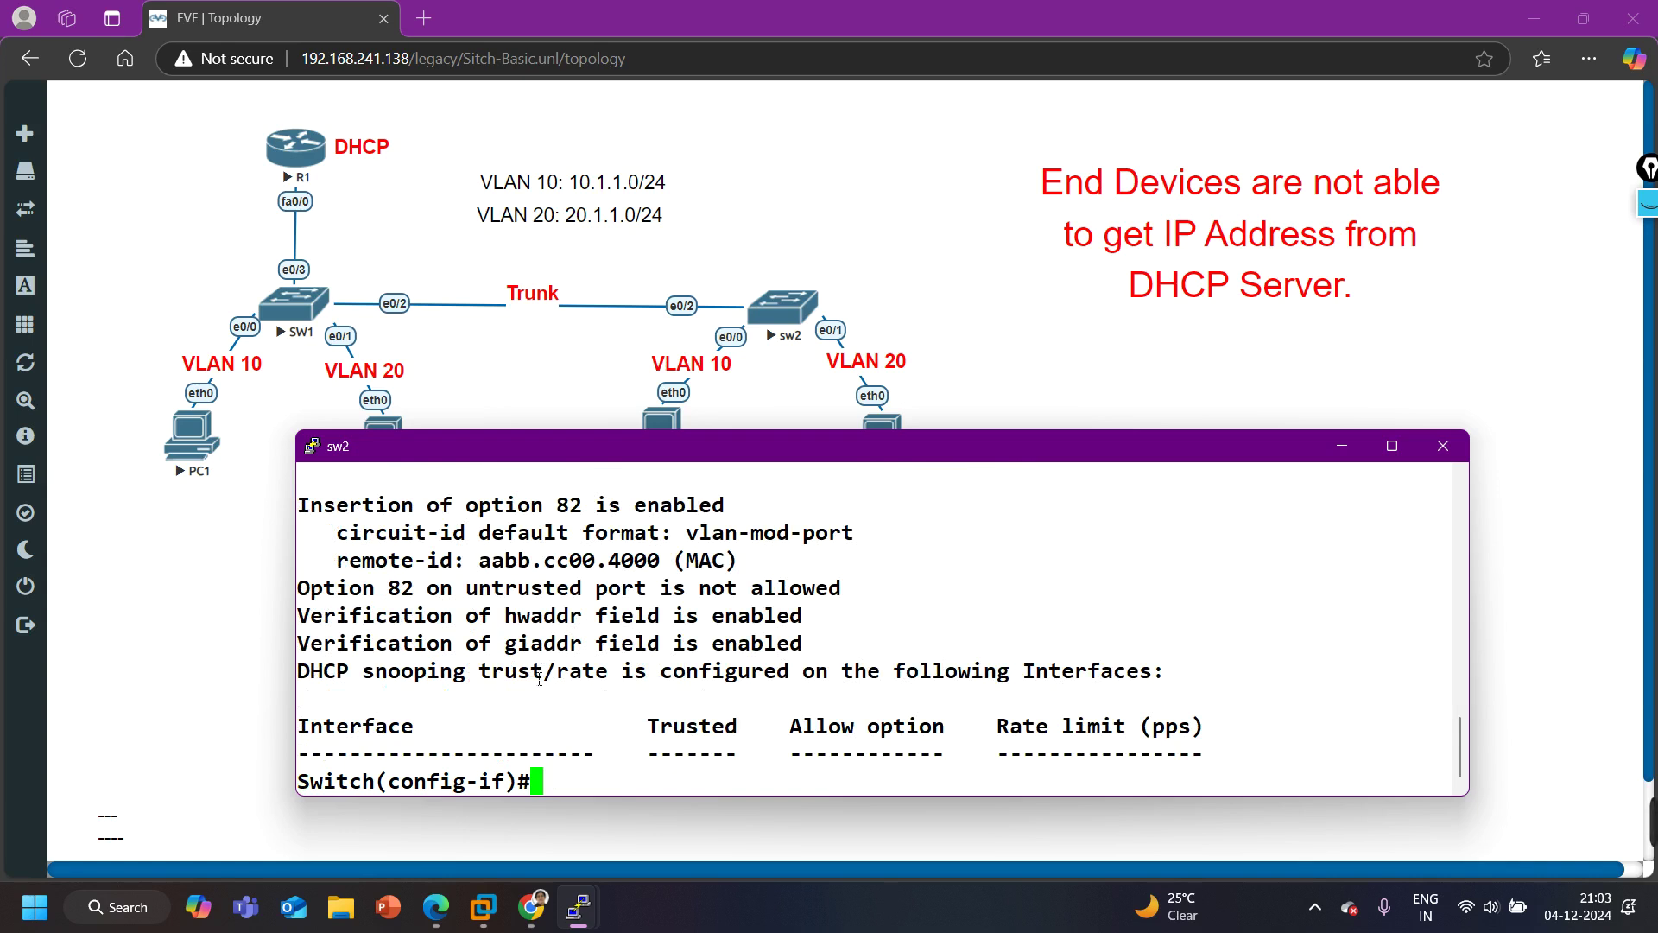
Review the DHCP snooping output on sw2 and highlight the line about insertion of option 82
{"action": "scroll", "coordinate": [455, 679], "scroll_direction": "up", "scroll_amount": 2}
{"action": "scroll", "coordinate": [504, 689], "scroll_direction": "up", "scroll_amount": 2}
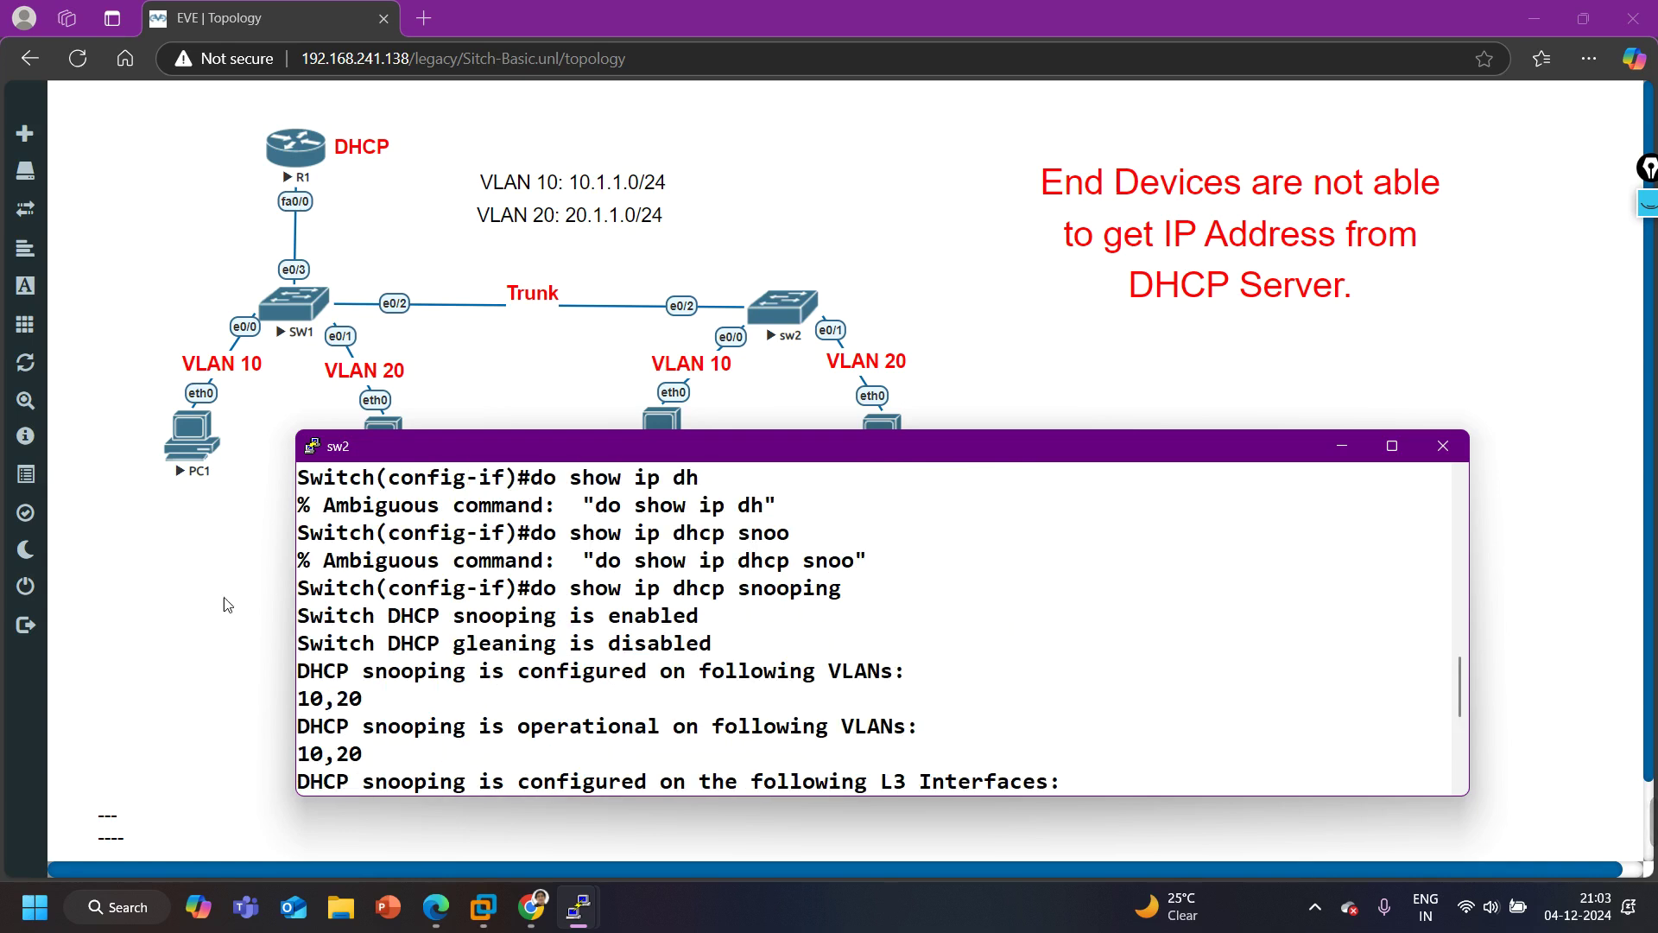
{"action": "scroll", "coordinate": [549, 631], "scroll_direction": "up", "scroll_amount": 2}
{"action": "scroll", "coordinate": [549, 630], "scroll_direction": "down", "scroll_amount": 5}
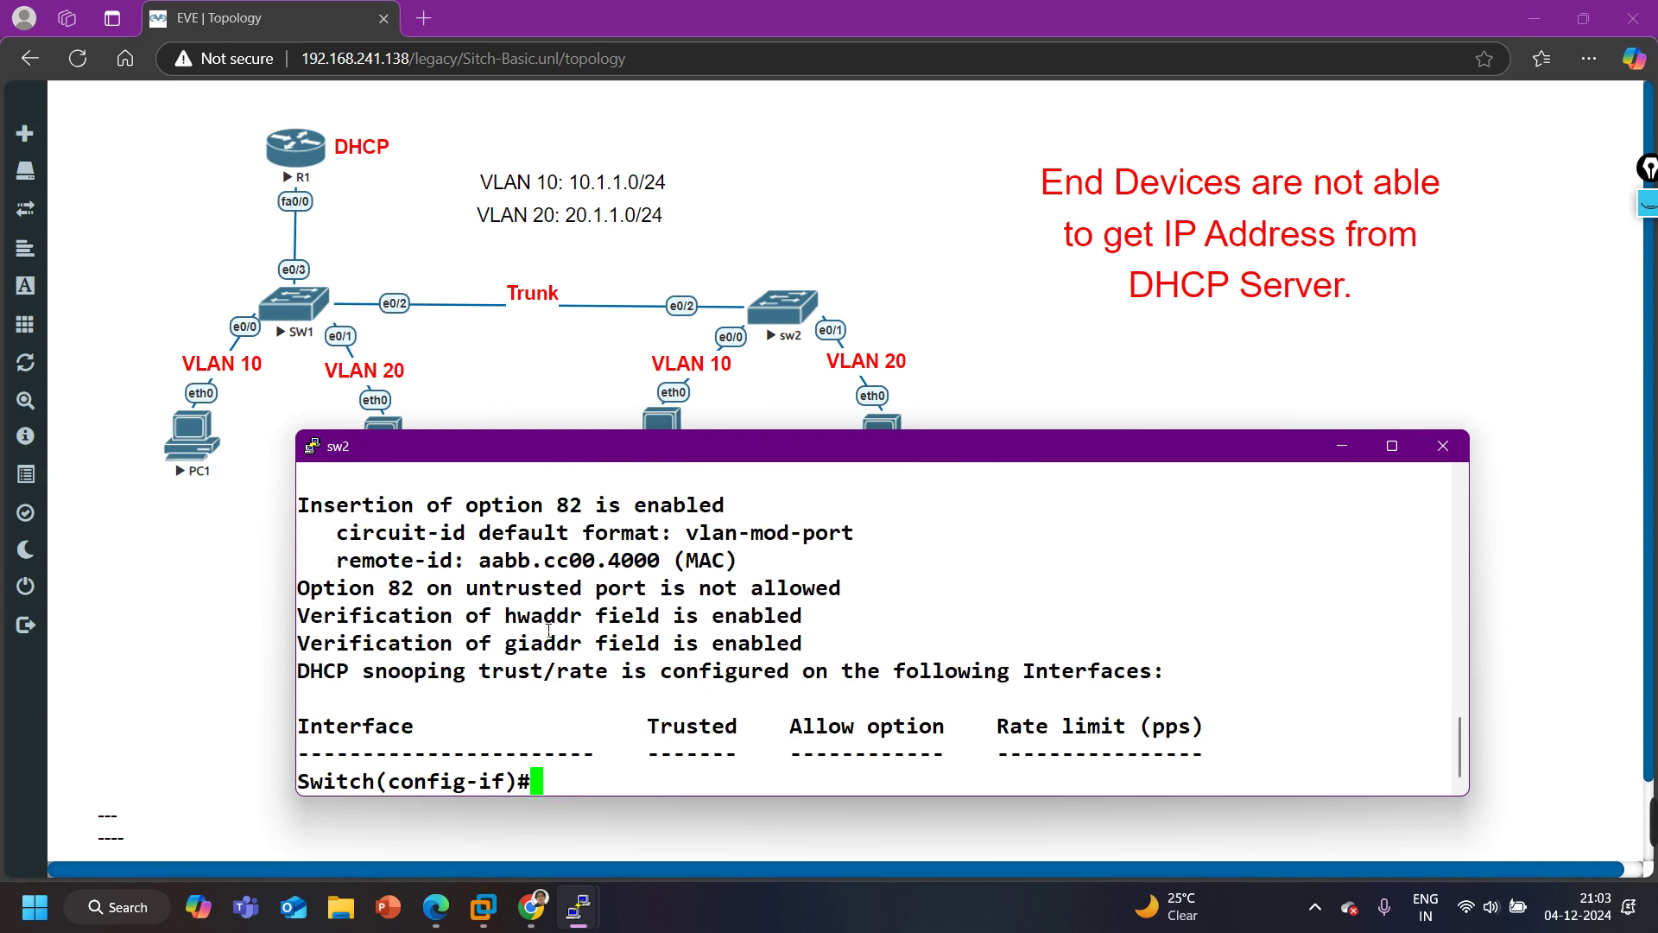
{"action": "left_click_drag", "start_coordinate": [477, 523], "coordinate": [756, 508]}
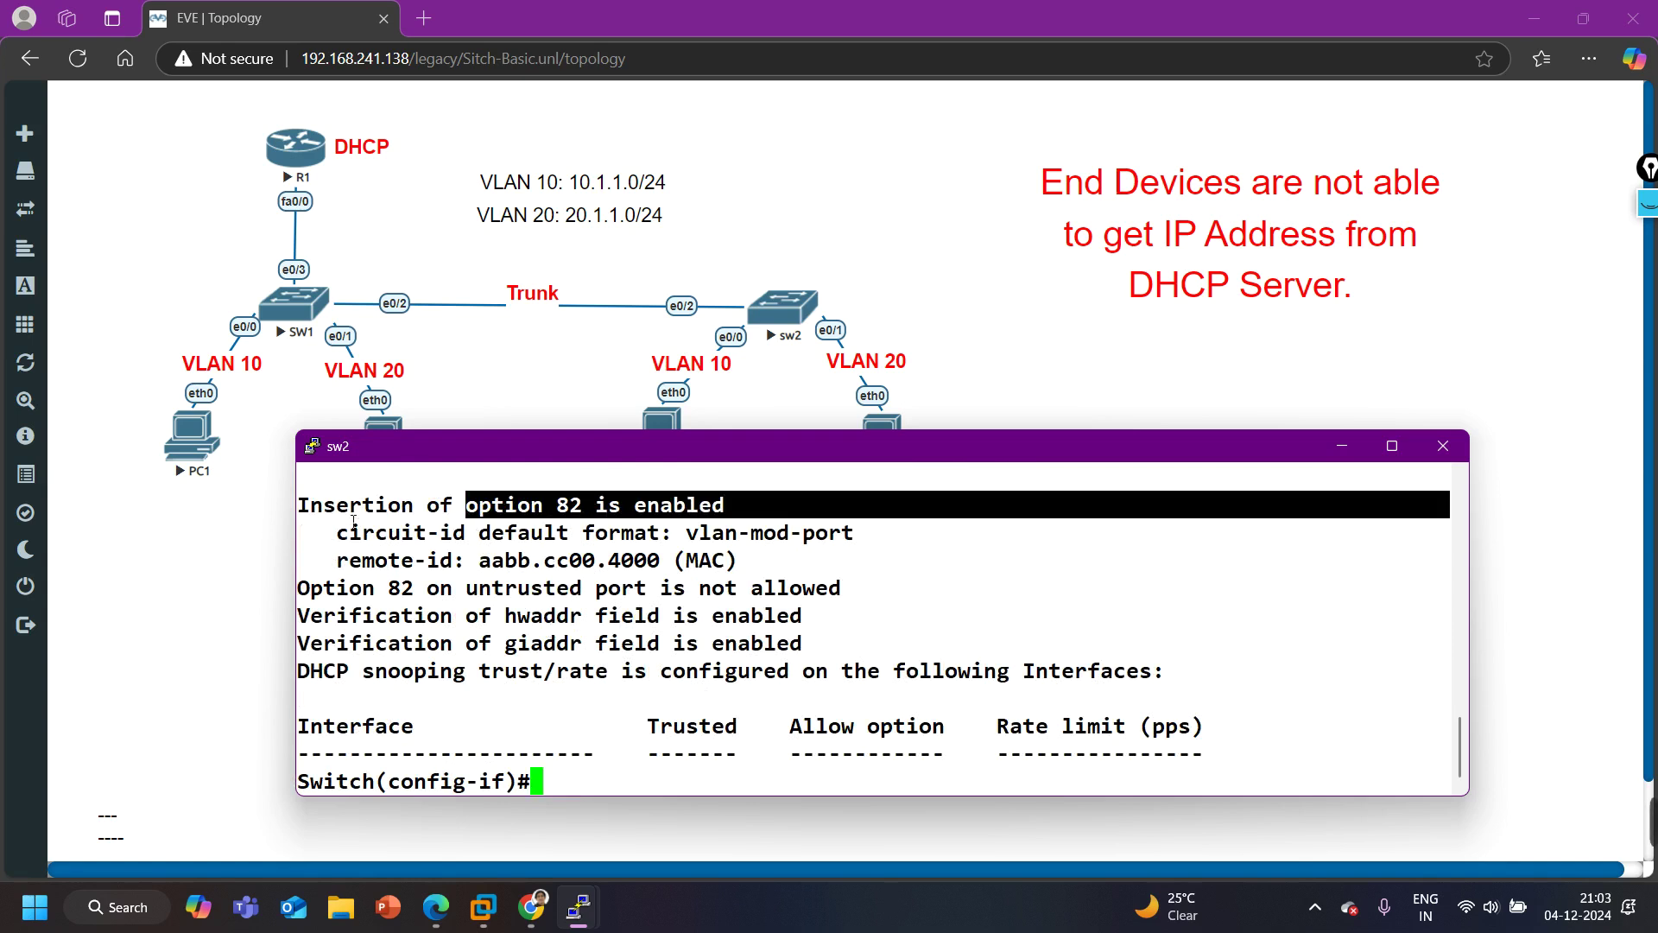
{"action": "left_click_drag", "start_coordinate": [337, 505], "coordinate": [841, 516]}
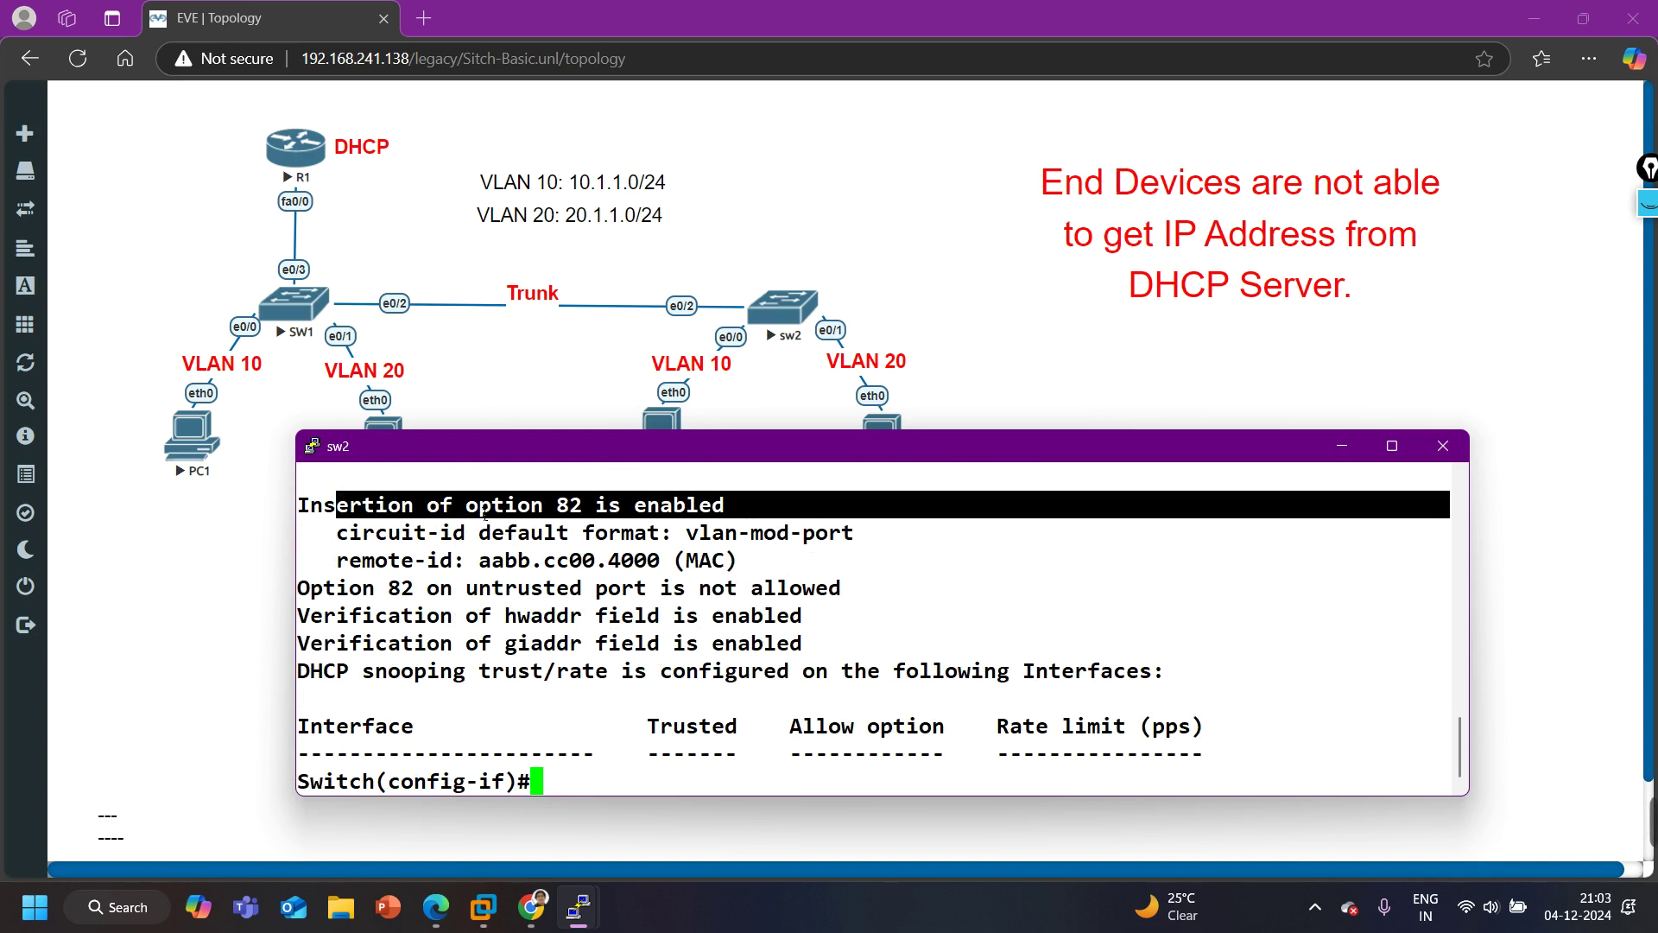
{"action": "left_click_drag", "start_coordinate": [309, 511], "coordinate": [809, 516]}
Make sw2's trunk interface e0/2 trusted with ip dhcp snooping trust
{"action": "type", "text": "ip dh"}
{"action": "key", "text": "Tab"}
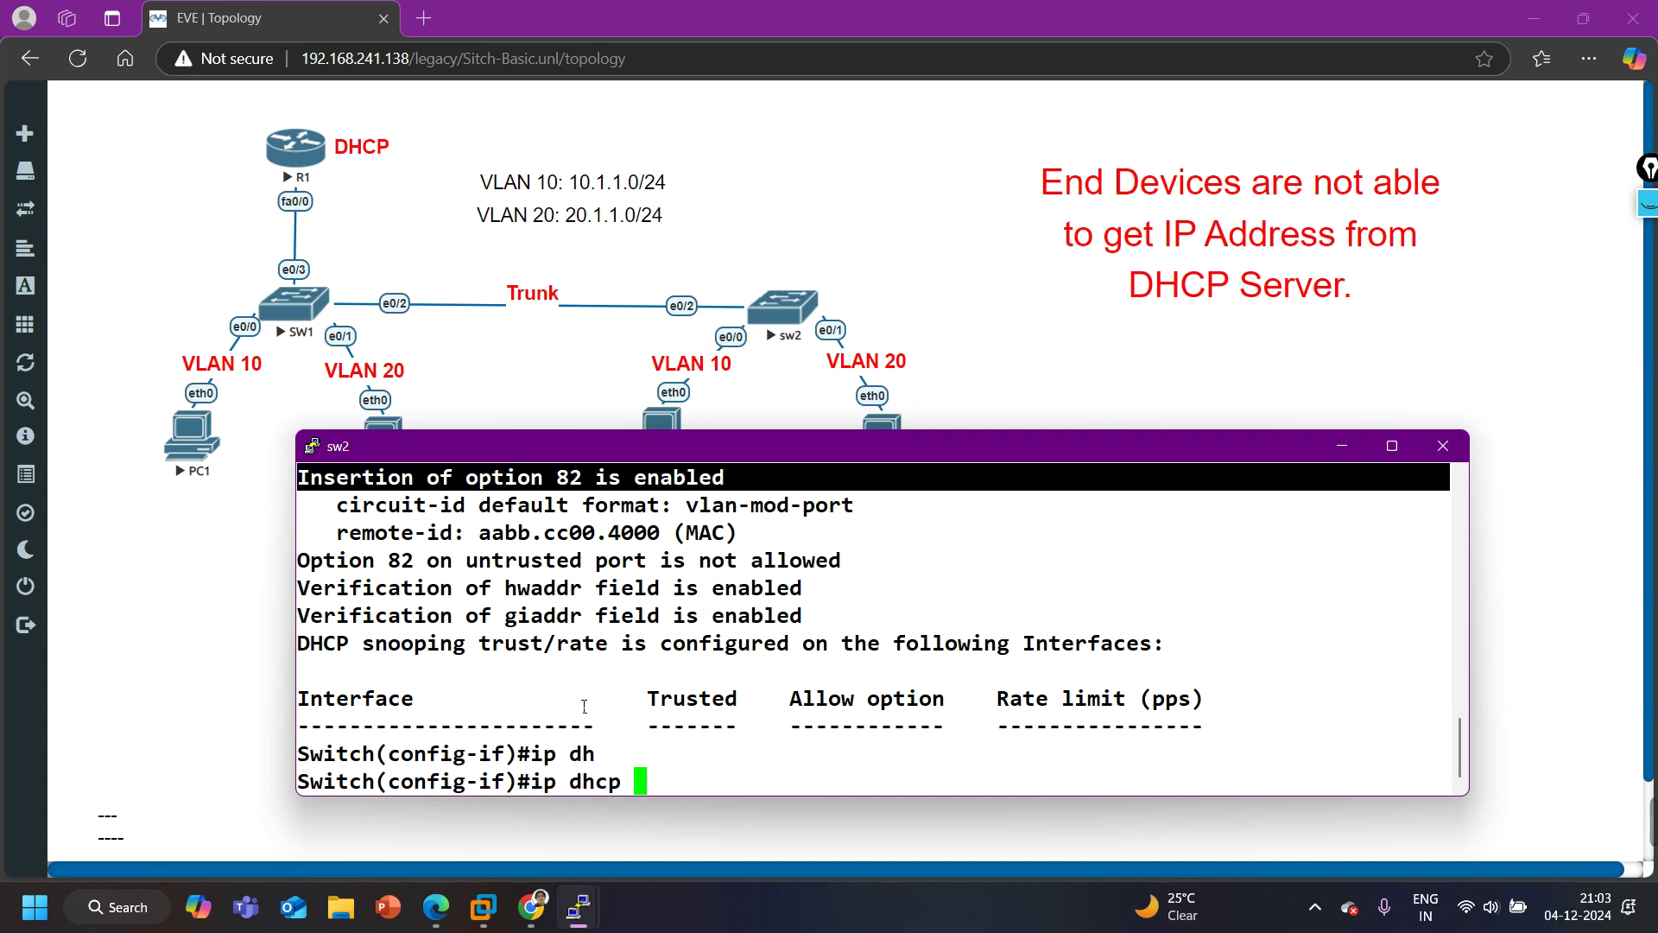
{"action": "type", "text": "sno"}
{"action": "key", "text": "Tab"}
{"action": "type", "text": "tr"}
{"action": "key", "text": "Tab"}
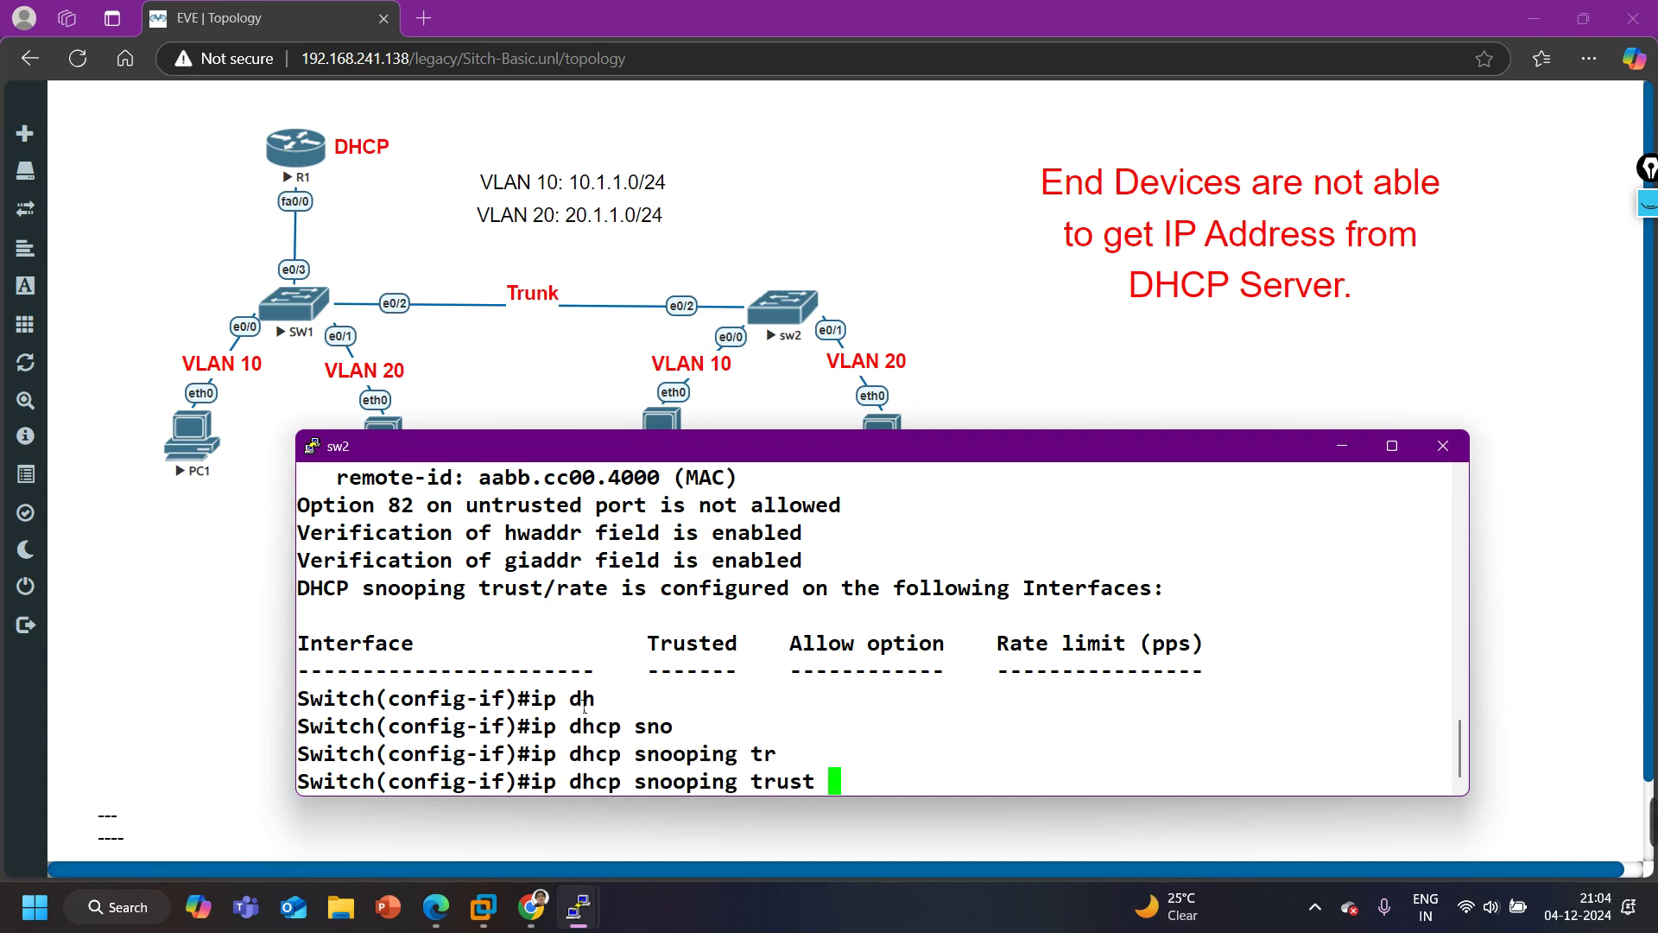
{"action": "key", "text": "Return"}
Exit to global configuration mode and disable option 82 insertion with no ip dhcp snooping information option
{"action": "type", "text": "exi"}
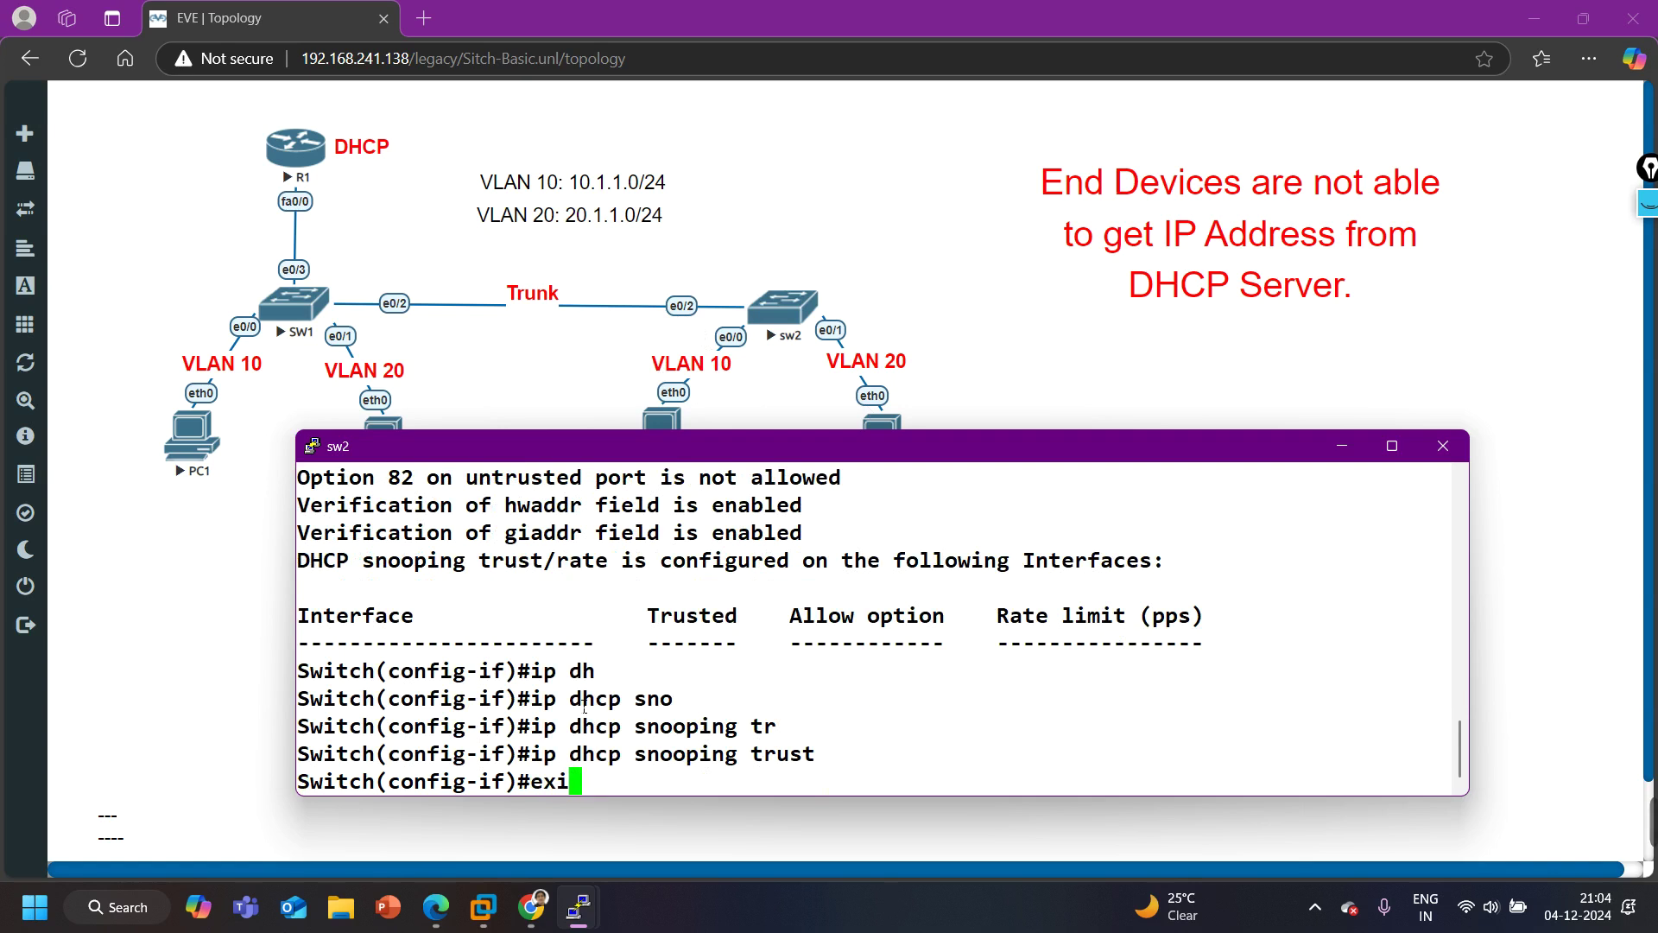
{"action": "key", "text": "Return"}
{"action": "type", "text": "no ip dh"}
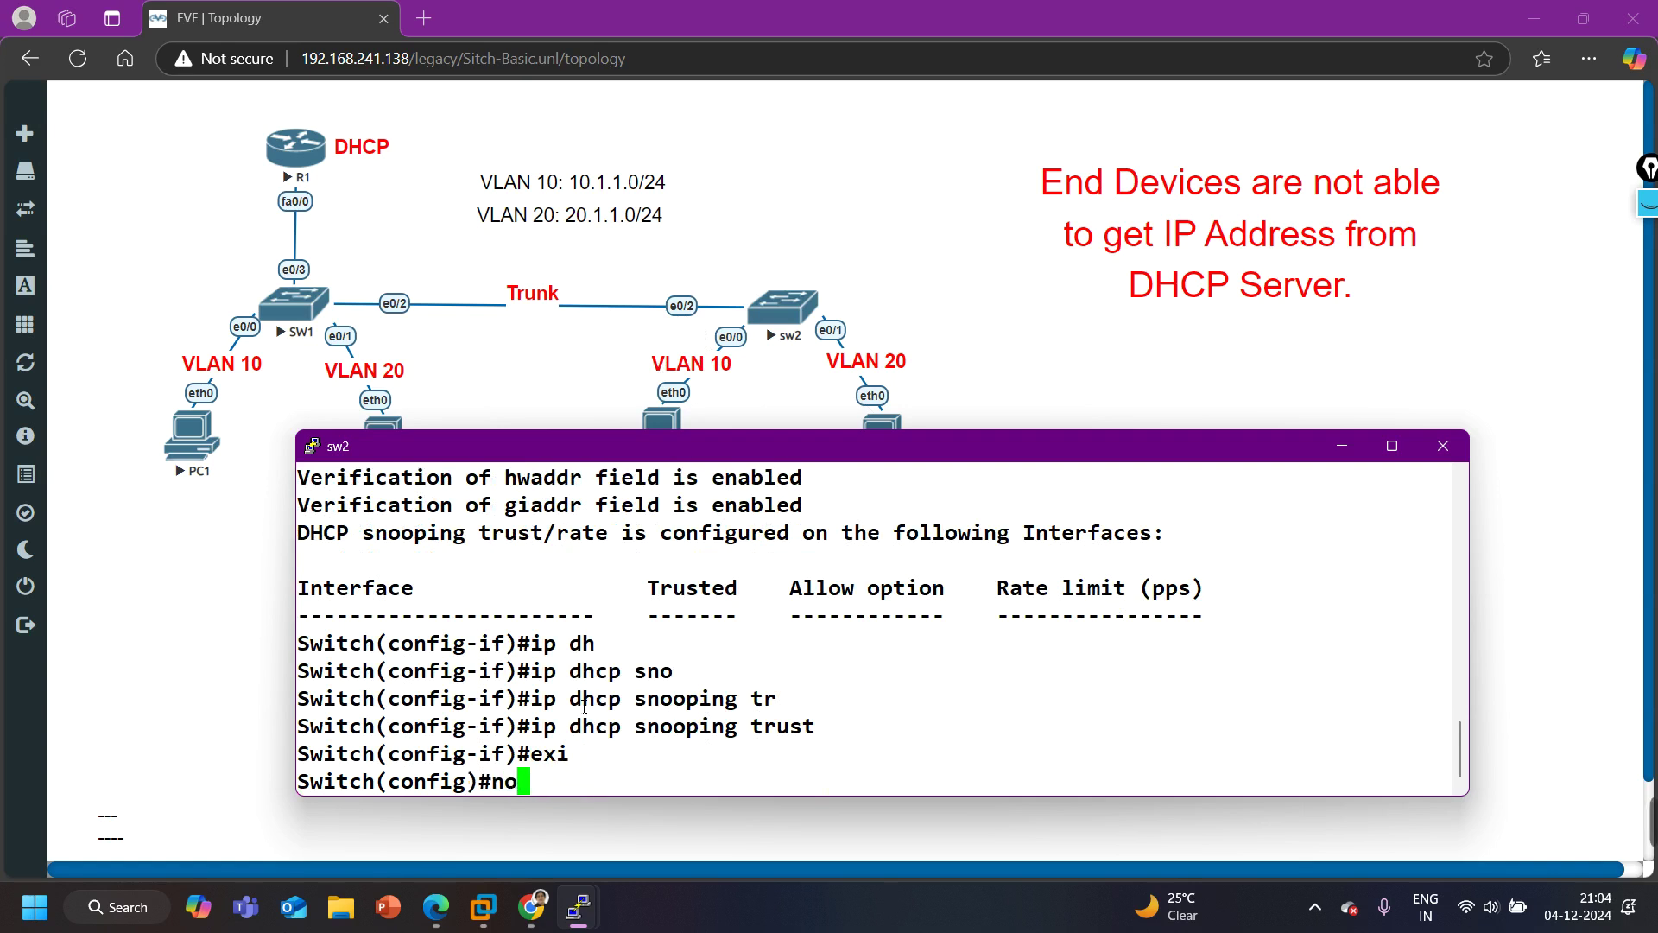
{"action": "key", "text": "Tab"}
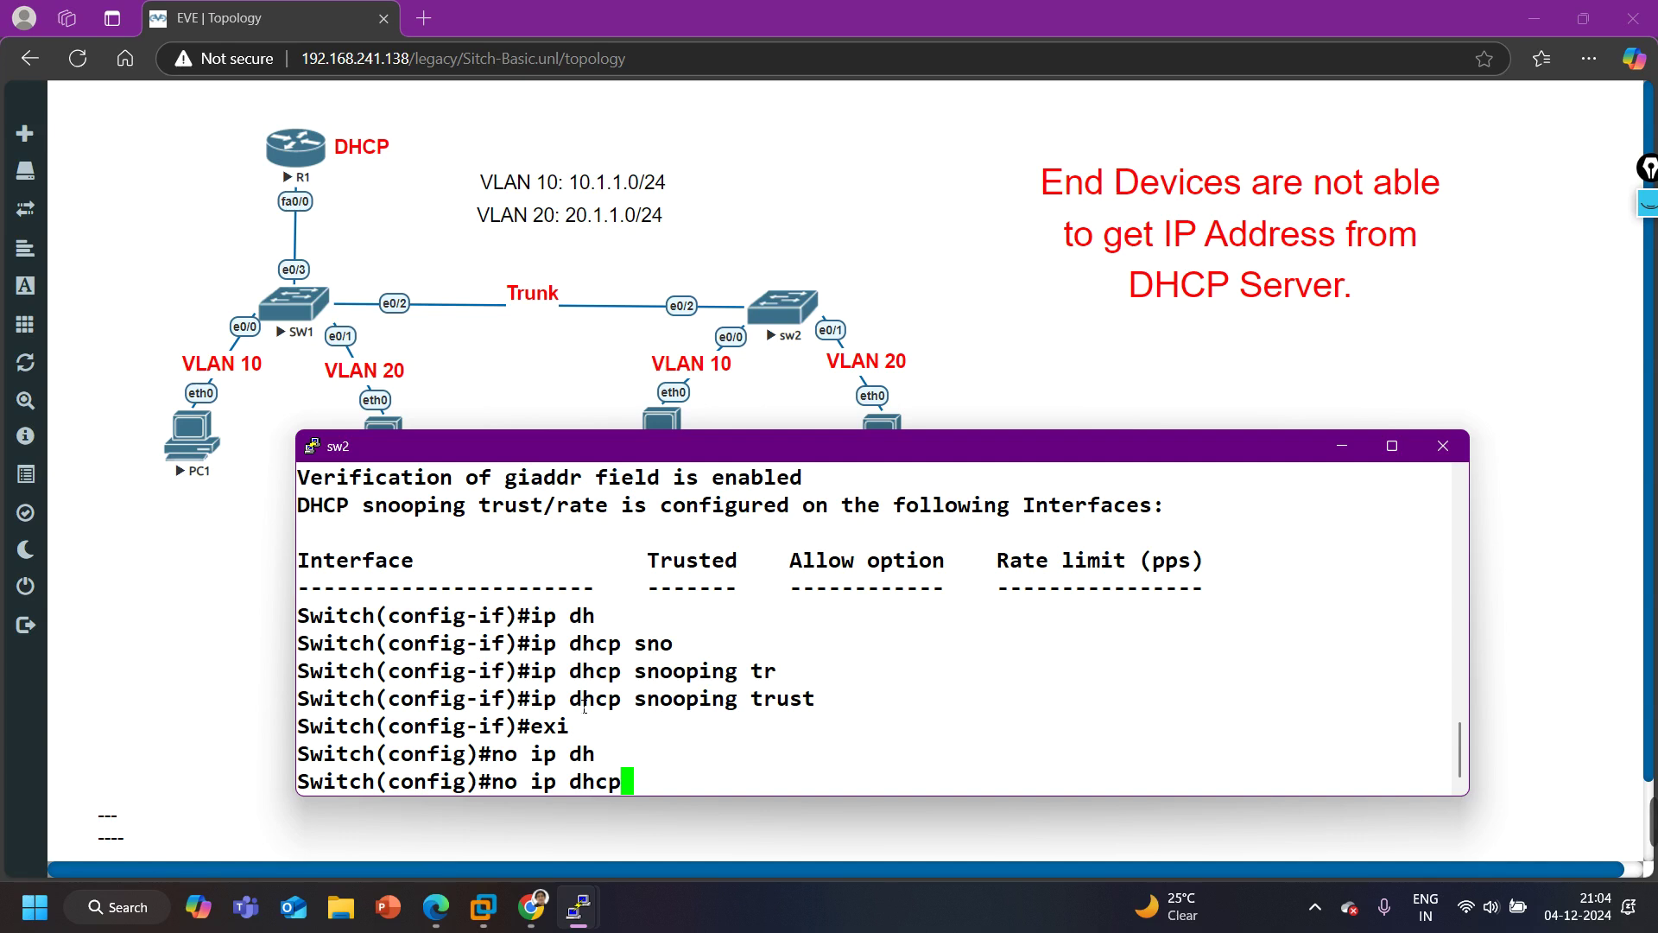
{"action": "type", "text": "sno"}
{"action": "key", "text": "Tab"}
{"action": "type", "text": "in"}
{"action": "key", "text": "Tab"}
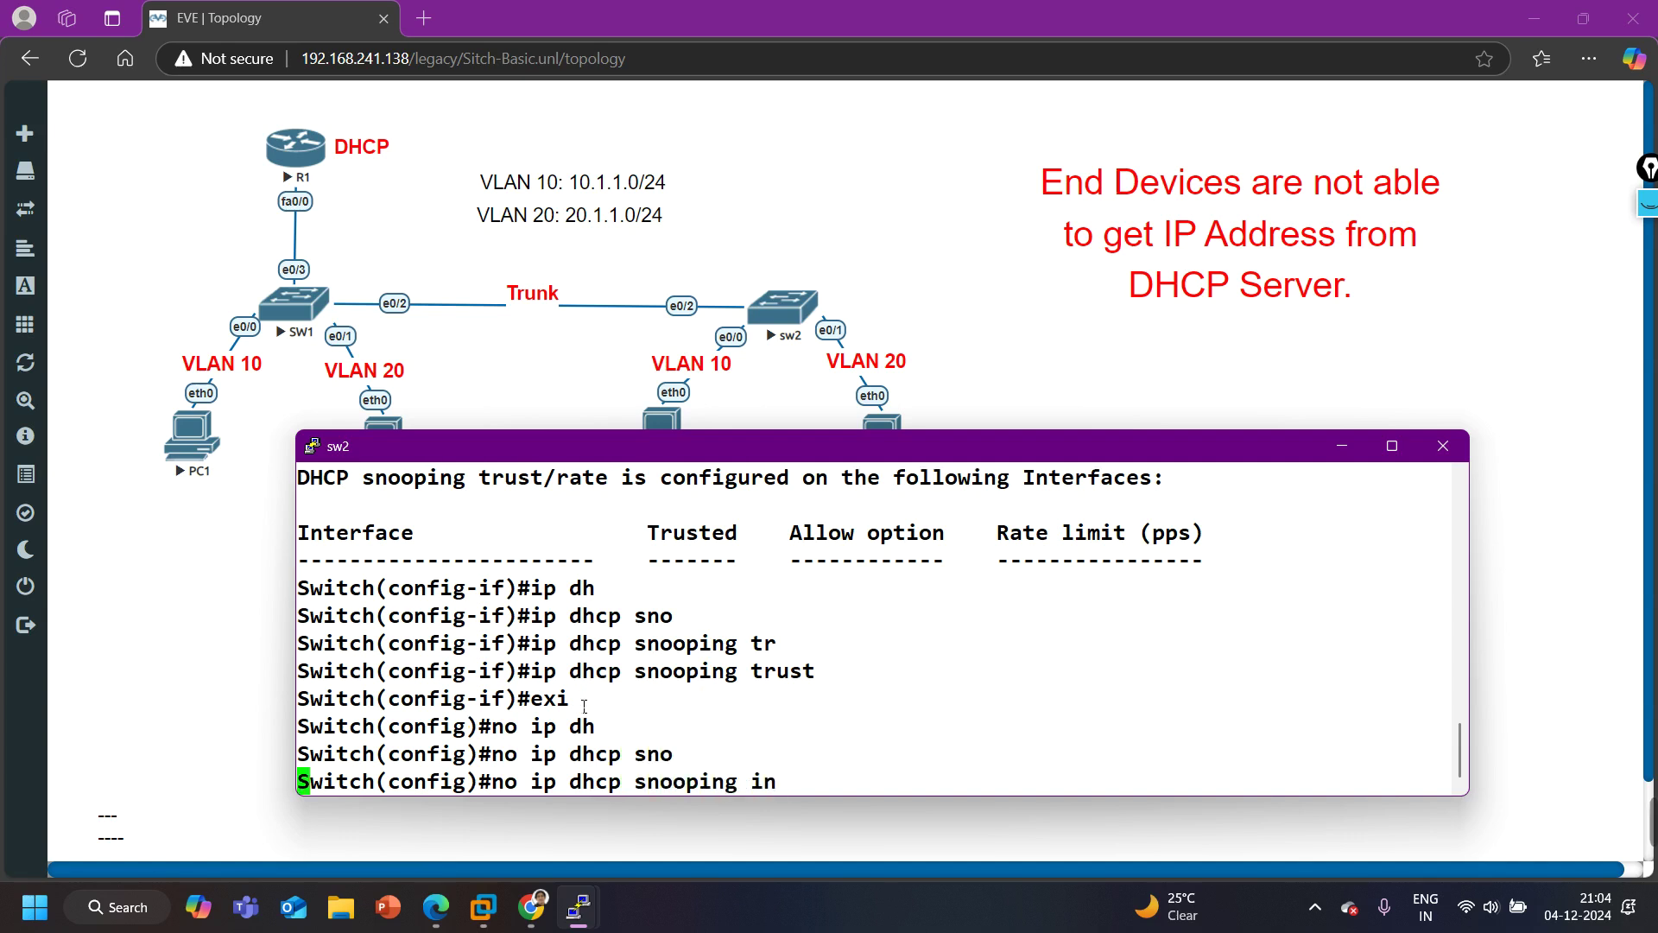
{"action": "type", "text": "op"}
{"action": "key", "text": "Tab"}
{"action": "key", "text": "Return"}
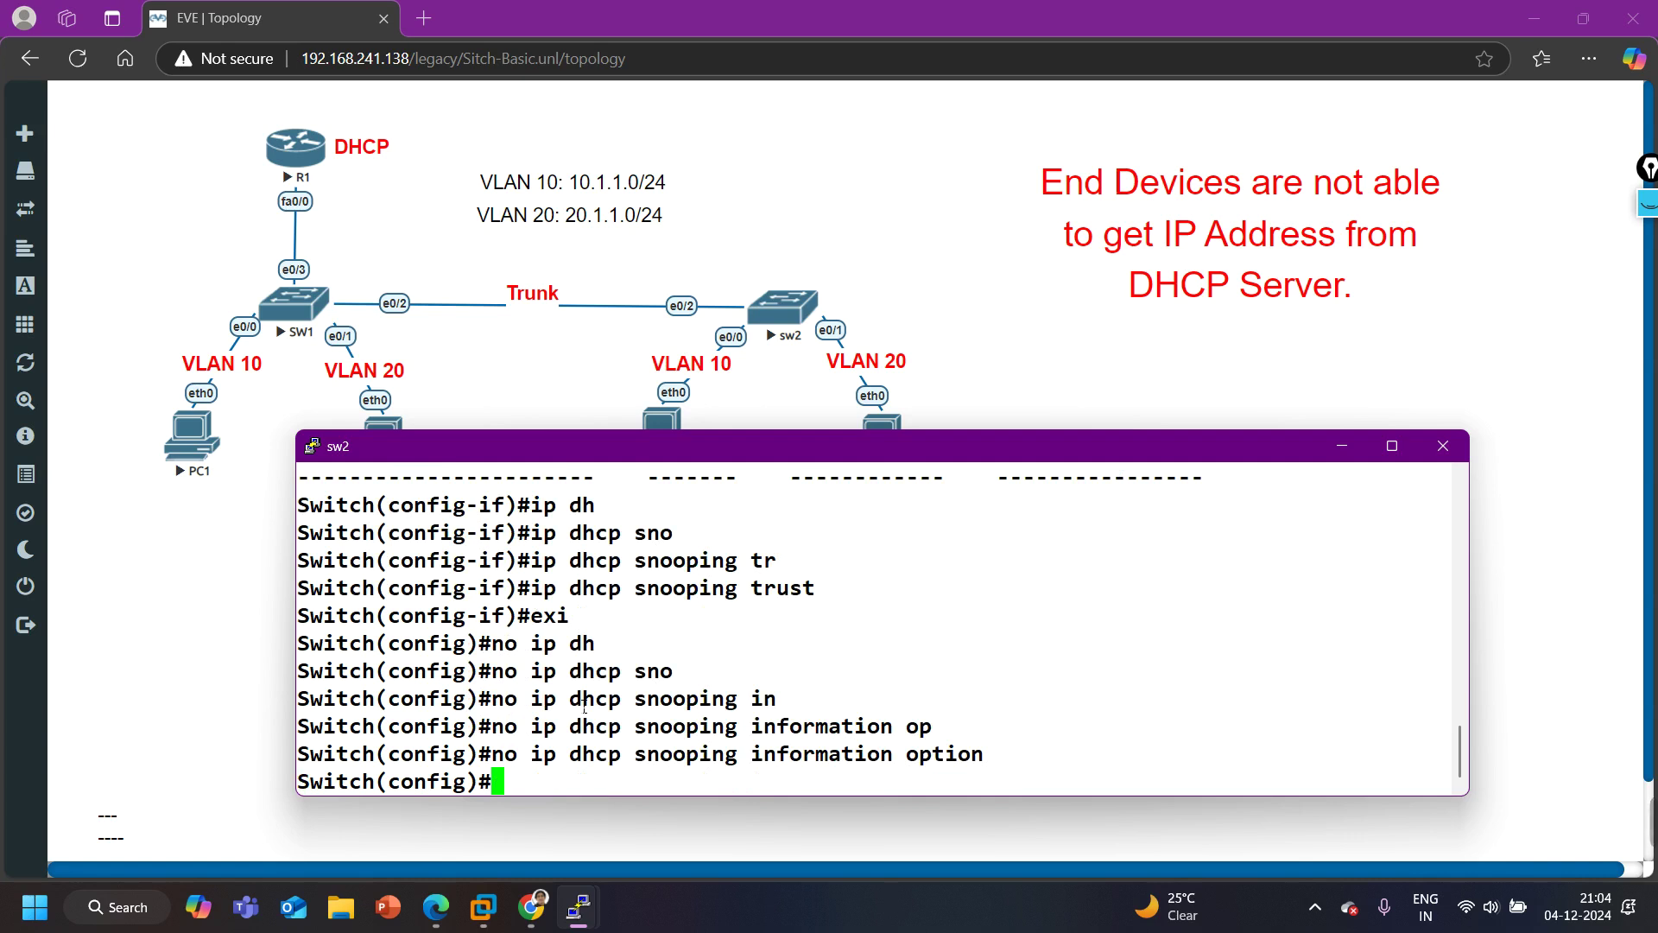
{"action": "key", "text": "Return"}
Switch to the PC3 console, request an address with ip dhcp, and highlight the assigned IP address
{"action": "left_click", "coordinate": [1417, 355]}
{"action": "mouse_move", "coordinate": [578, 907]}
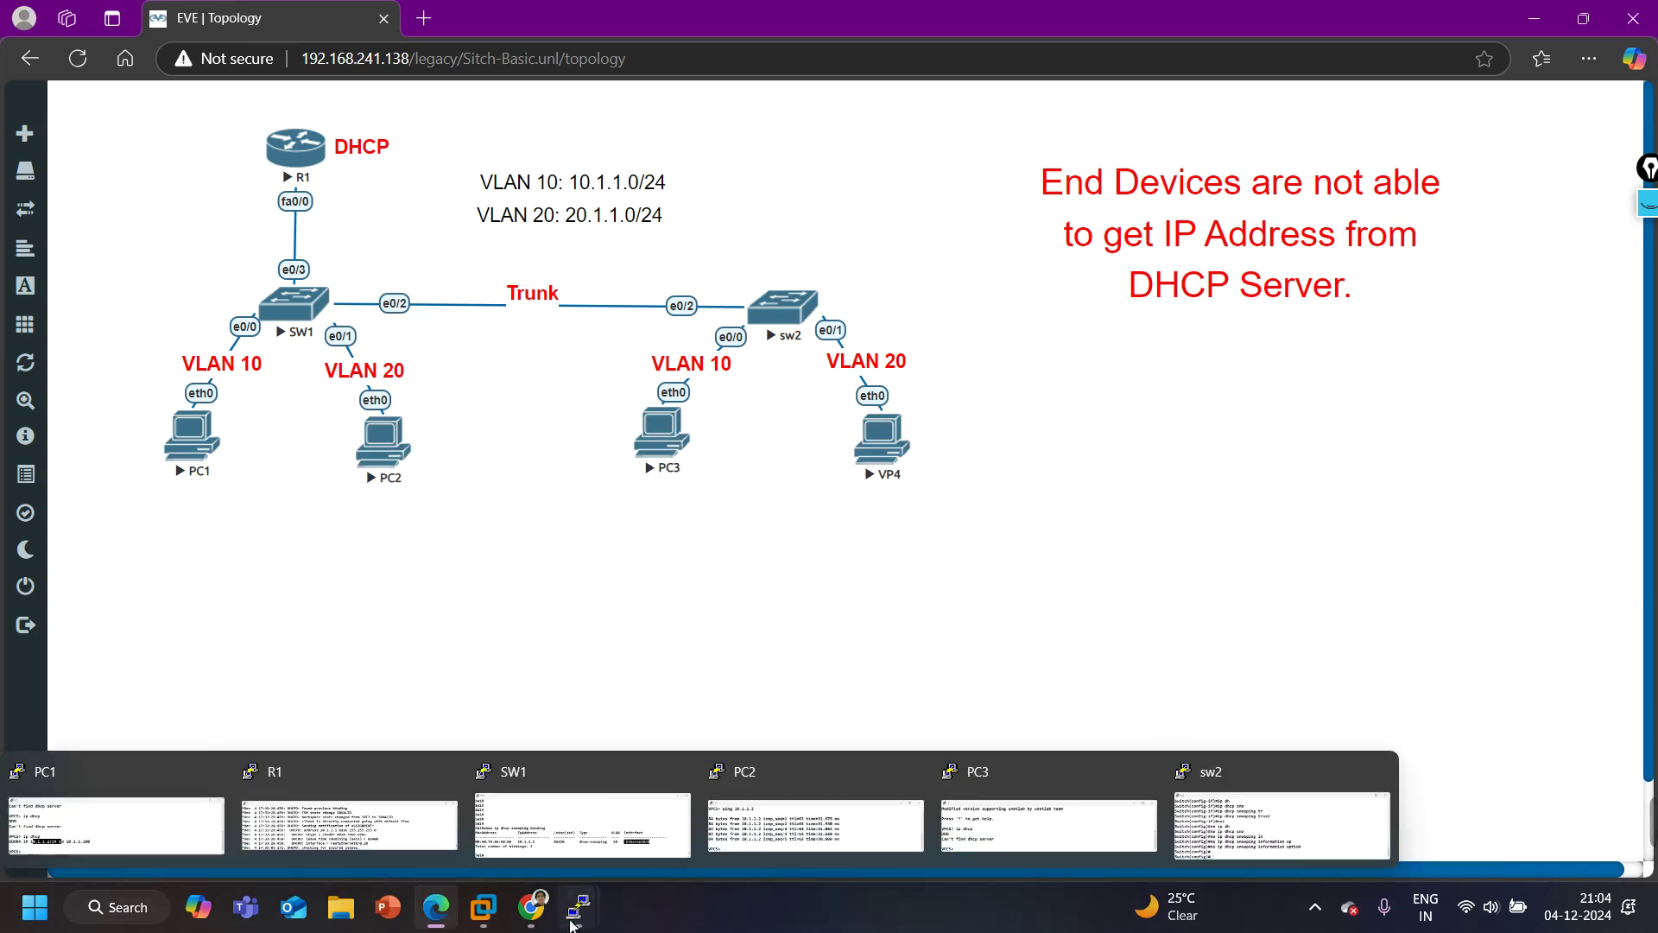
{"action": "left_click", "coordinate": [1062, 842]}
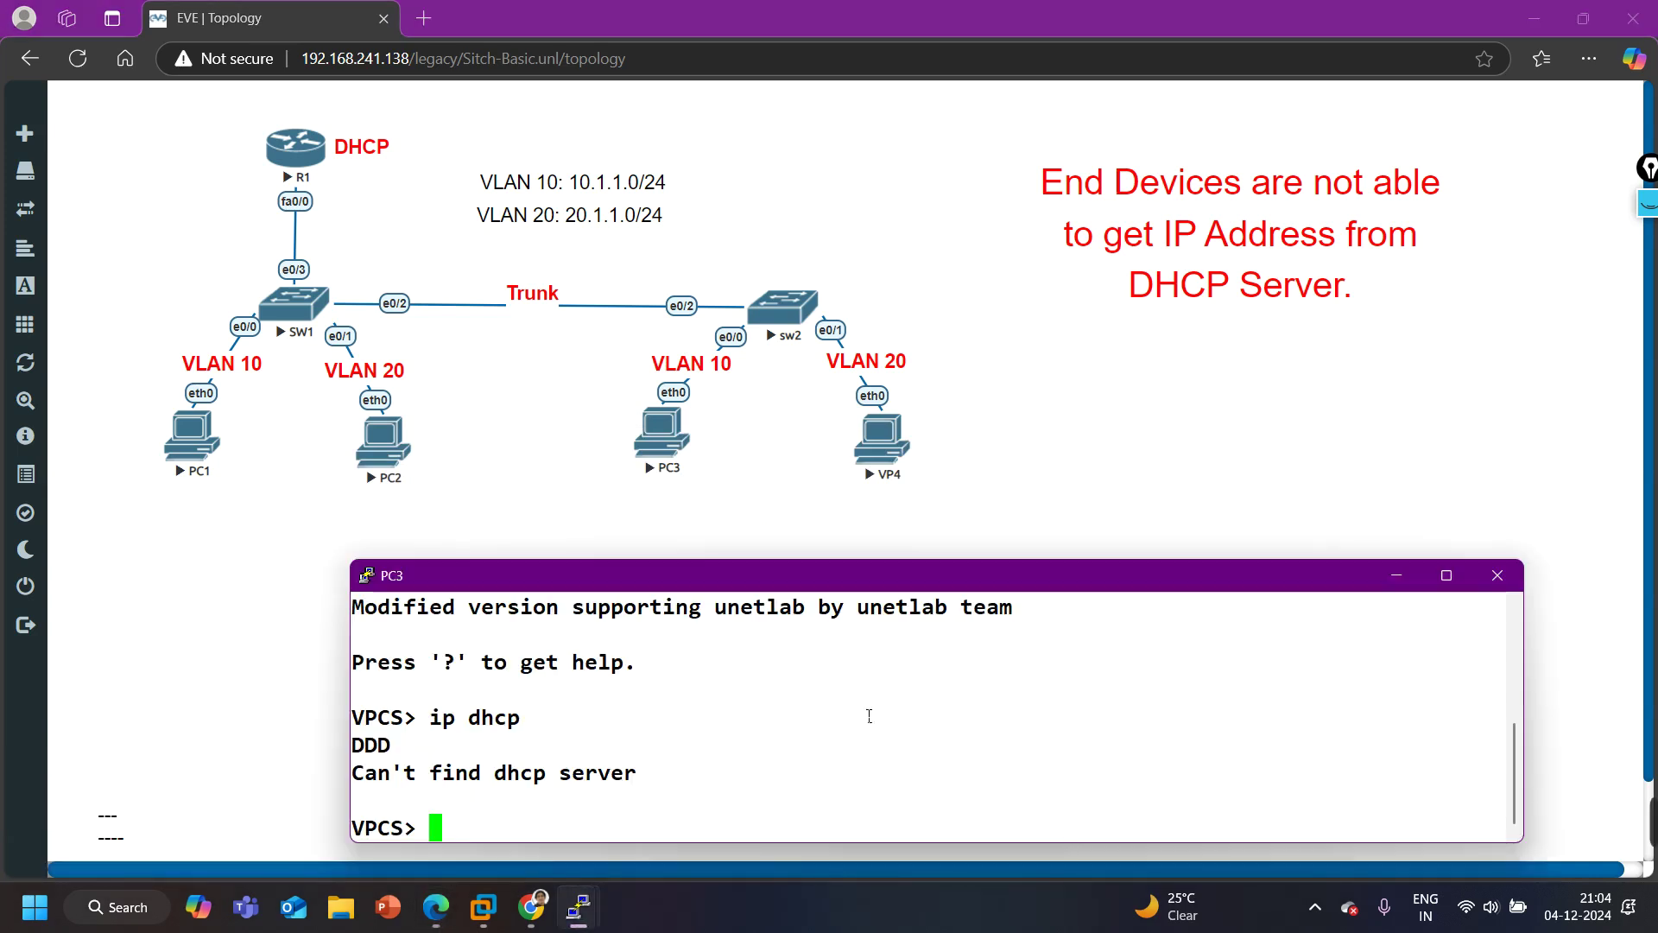
{"action": "type", "text": "ip dhcp"}
{"action": "key", "text": "Return"}
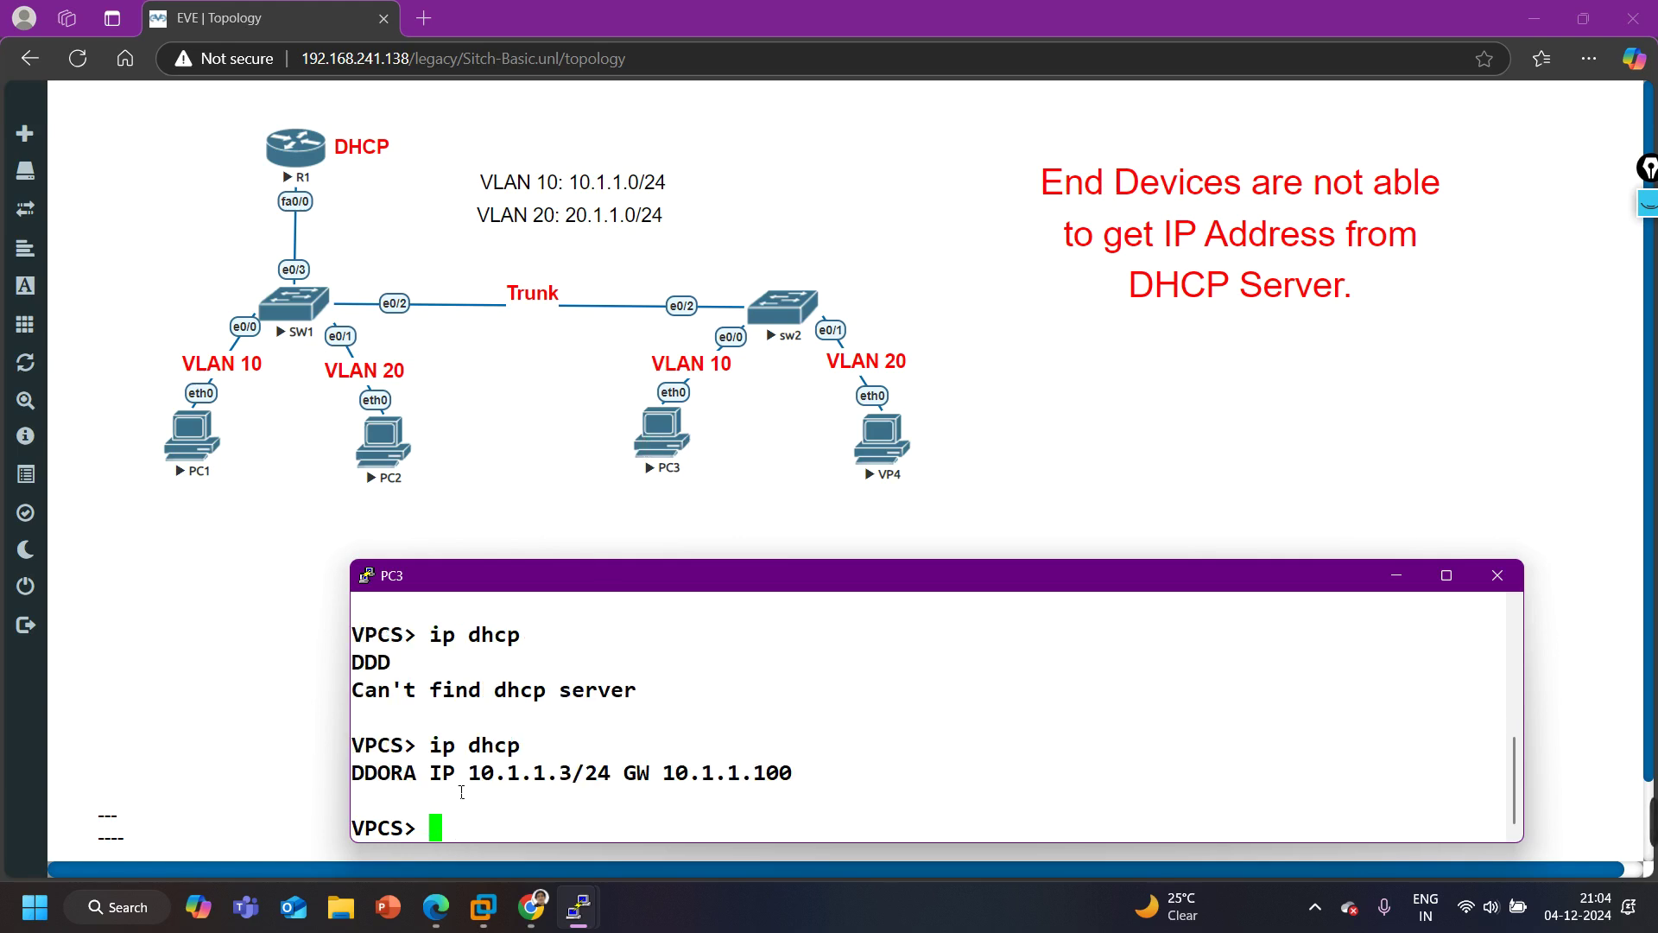
{"action": "left_click_drag", "start_coordinate": [462, 792], "coordinate": [586, 784]}
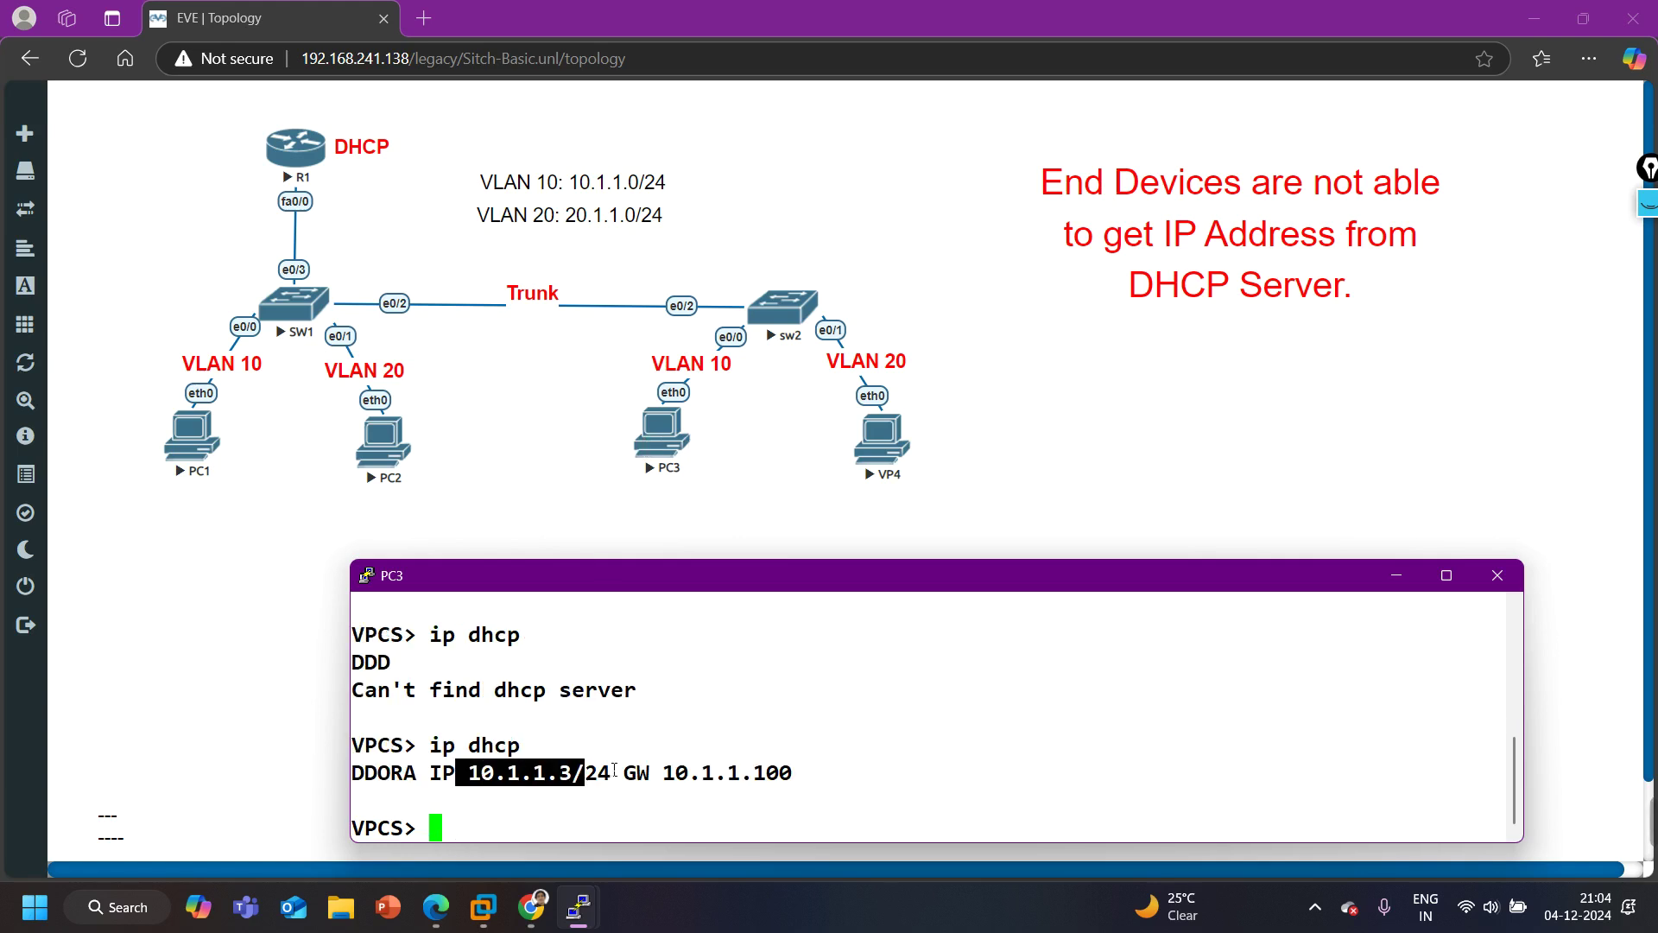
Ping PC1 at 10.1.1.2 from PC3 and stop the ping after a few replies
{"action": "type", "text": "ping "}
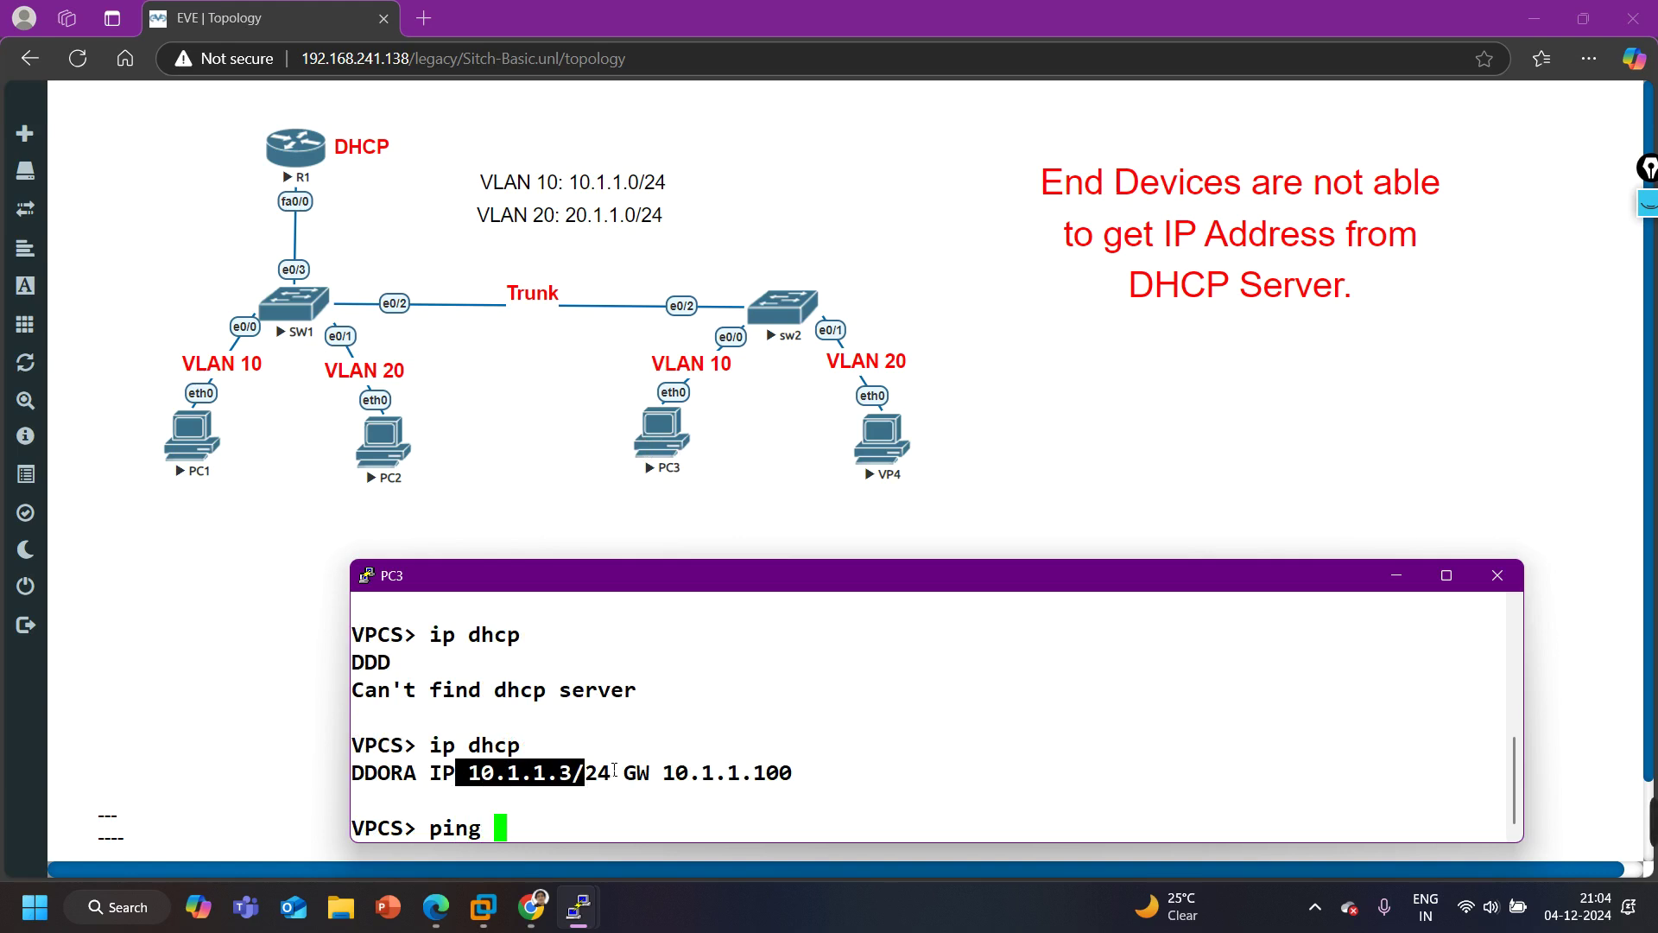
{"action": "type", "text": "10.1.1.2"}
{"action": "key", "text": "Return"}
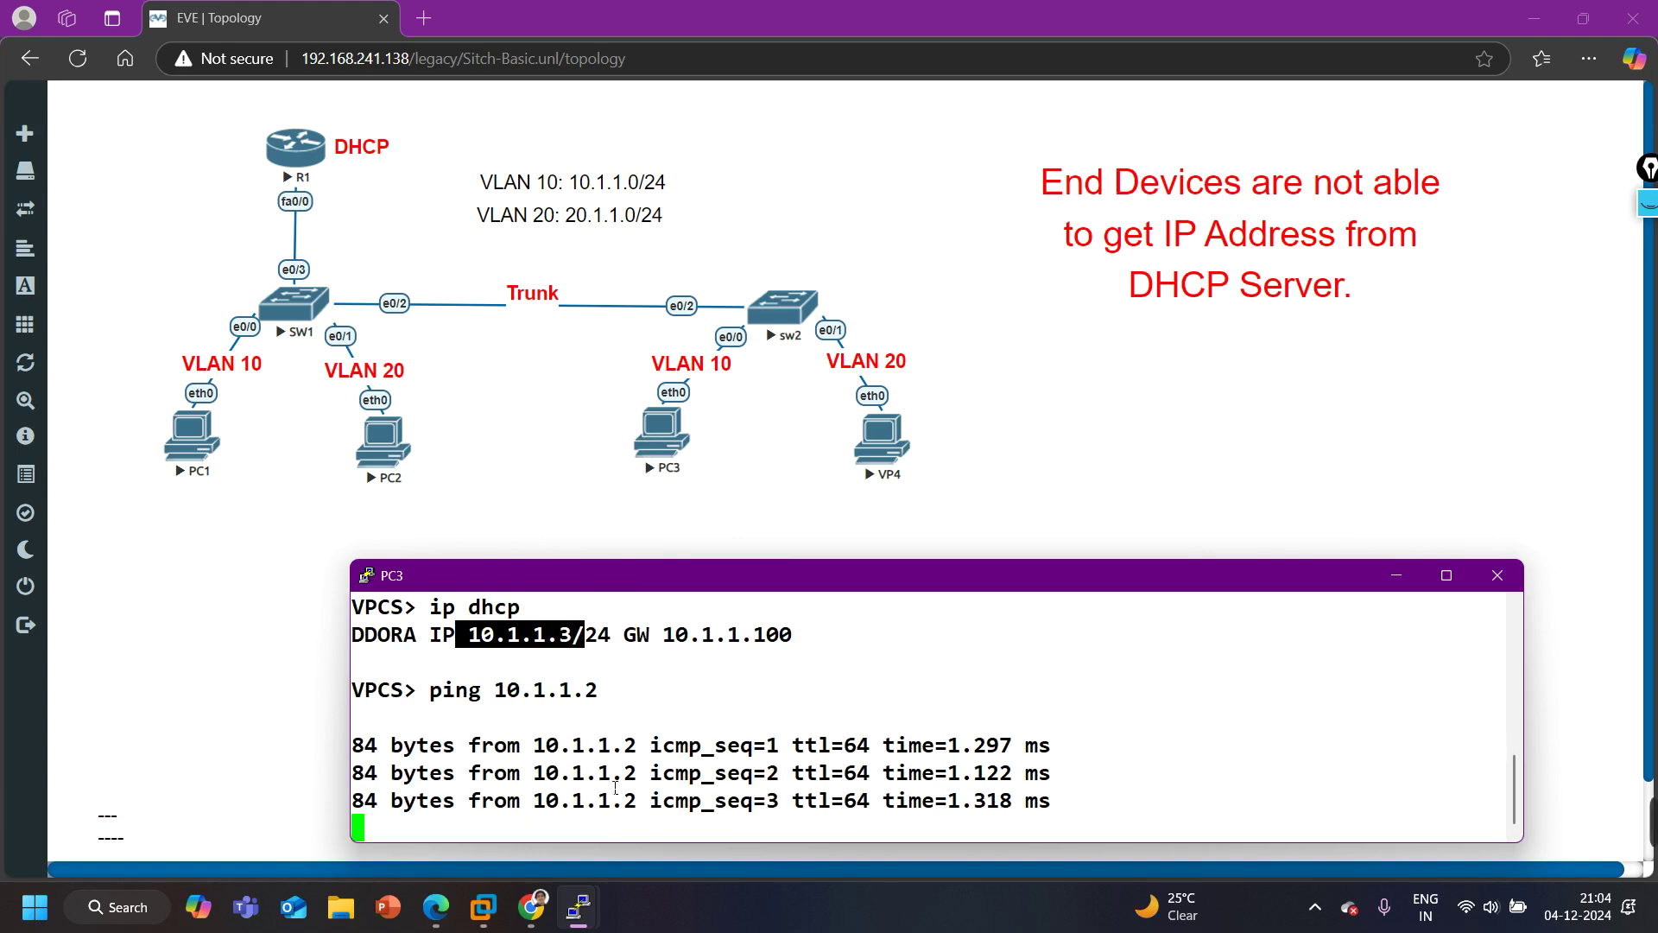
{"action": "key", "text": "ctrl+c"}
{"action": "key", "text": "Return"}
{"action": "key", "text": "Return"}
{"action": "key", "text": "Return"}
{"action": "key", "text": "Return"}
Ping the VLAN 20 host 20.1.1.1 from PC3 and stop the ping
{"action": "type", "text": "pi"}
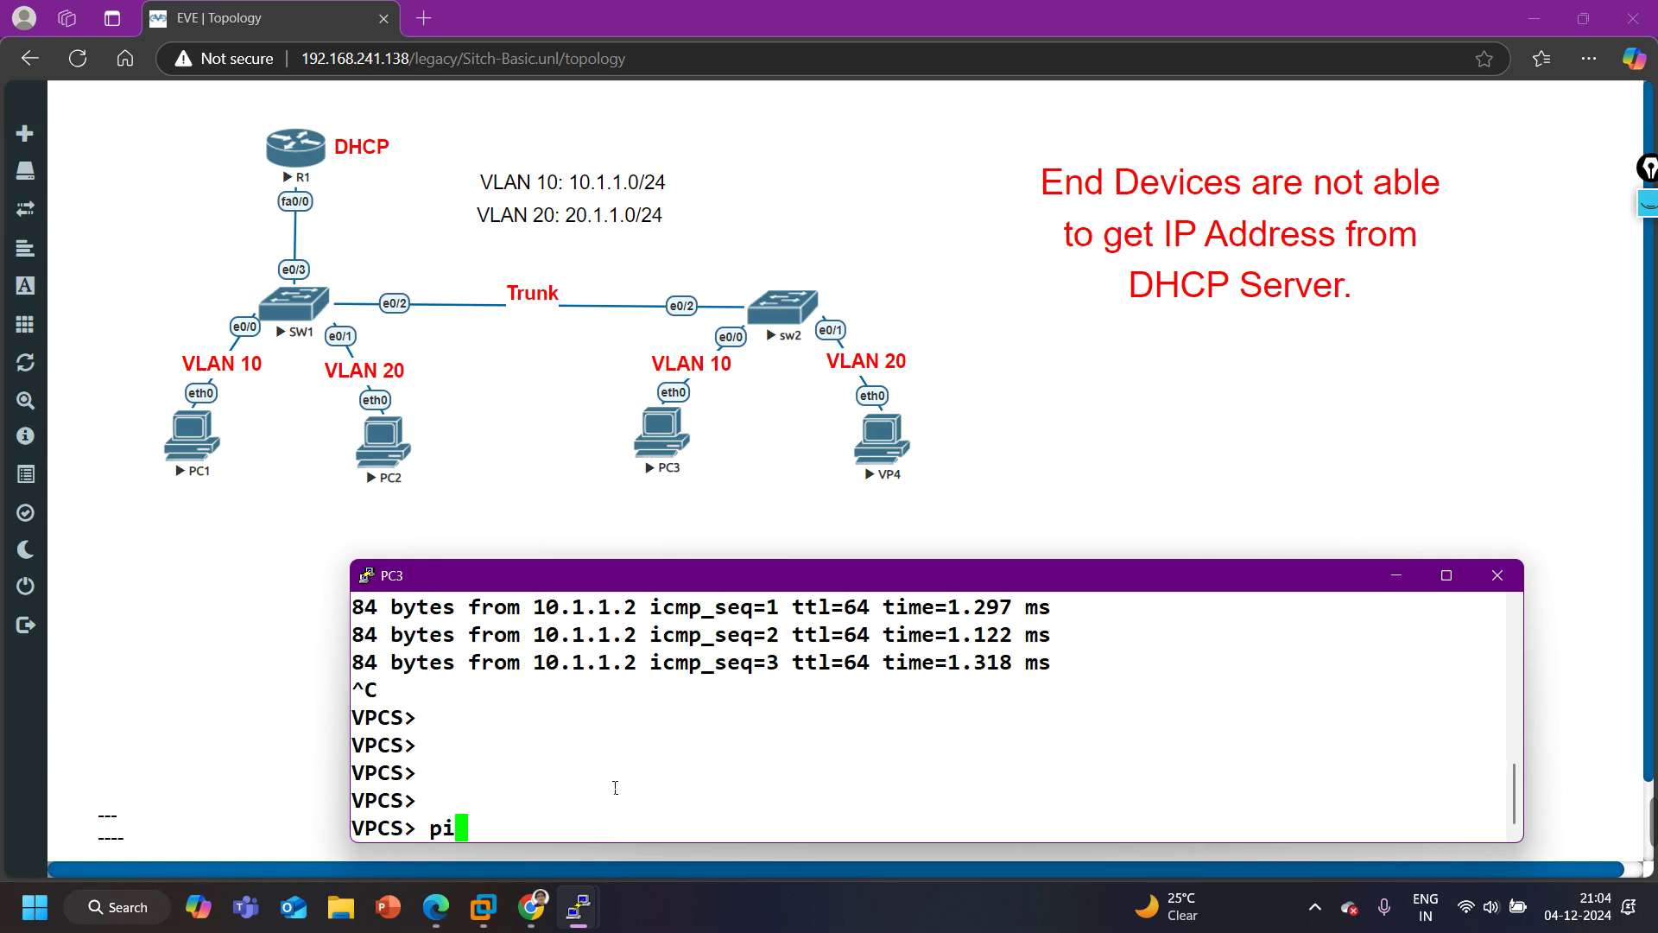
{"action": "type", "text": "ng 20.1.1.1"}
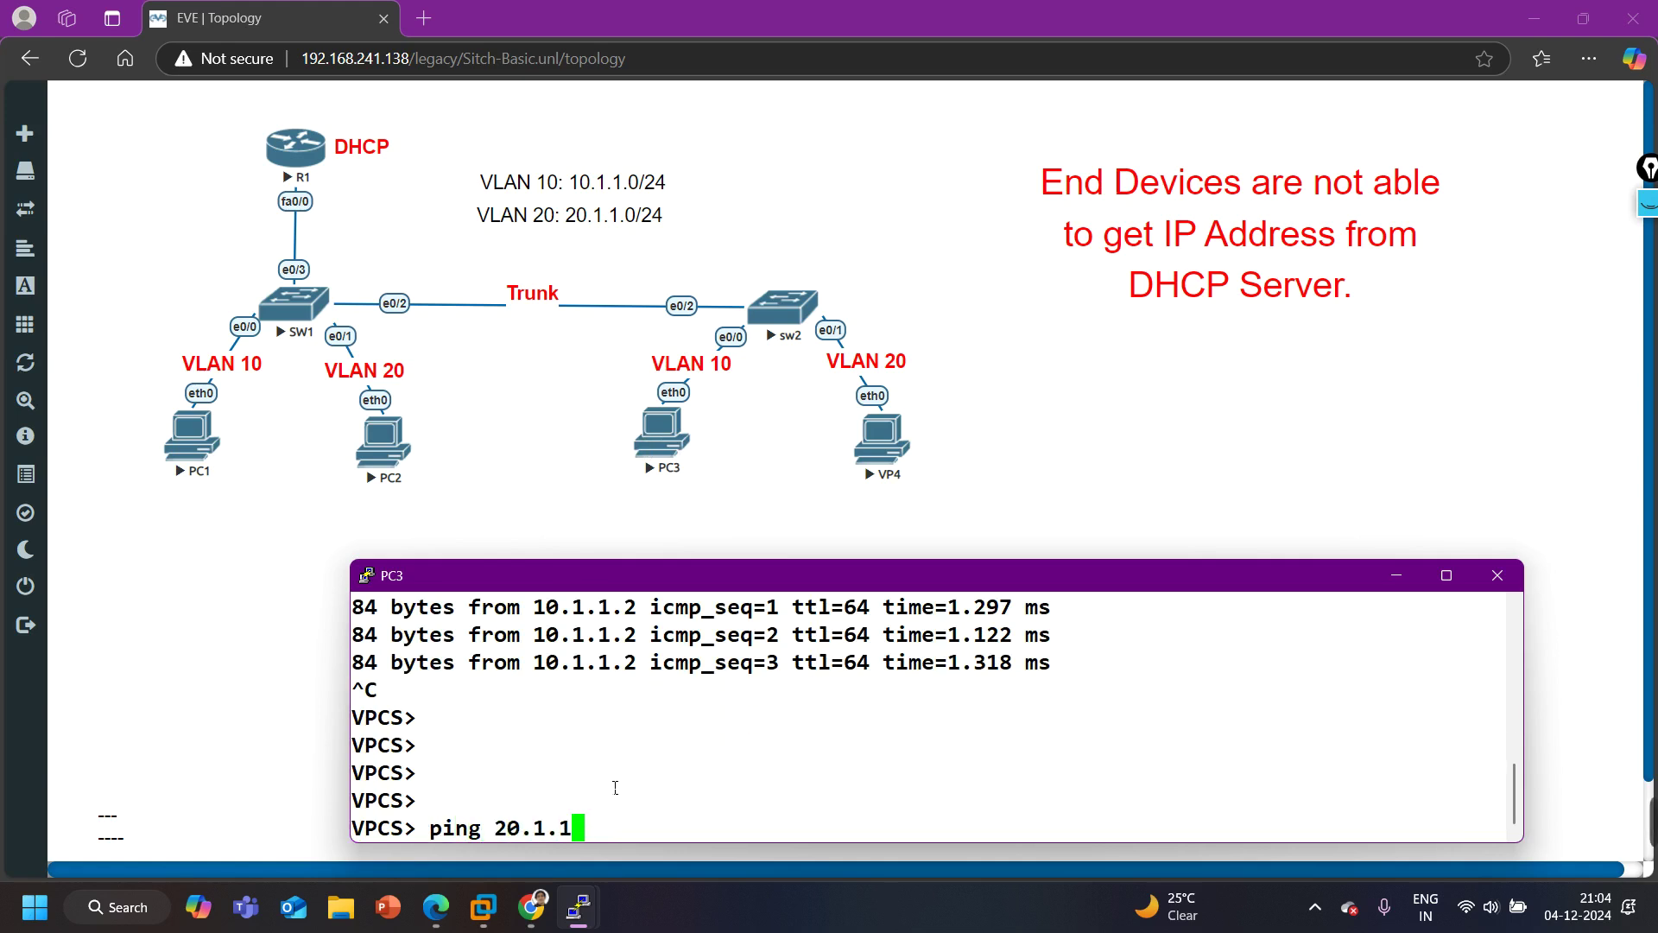
{"action": "key", "text": "Return"}
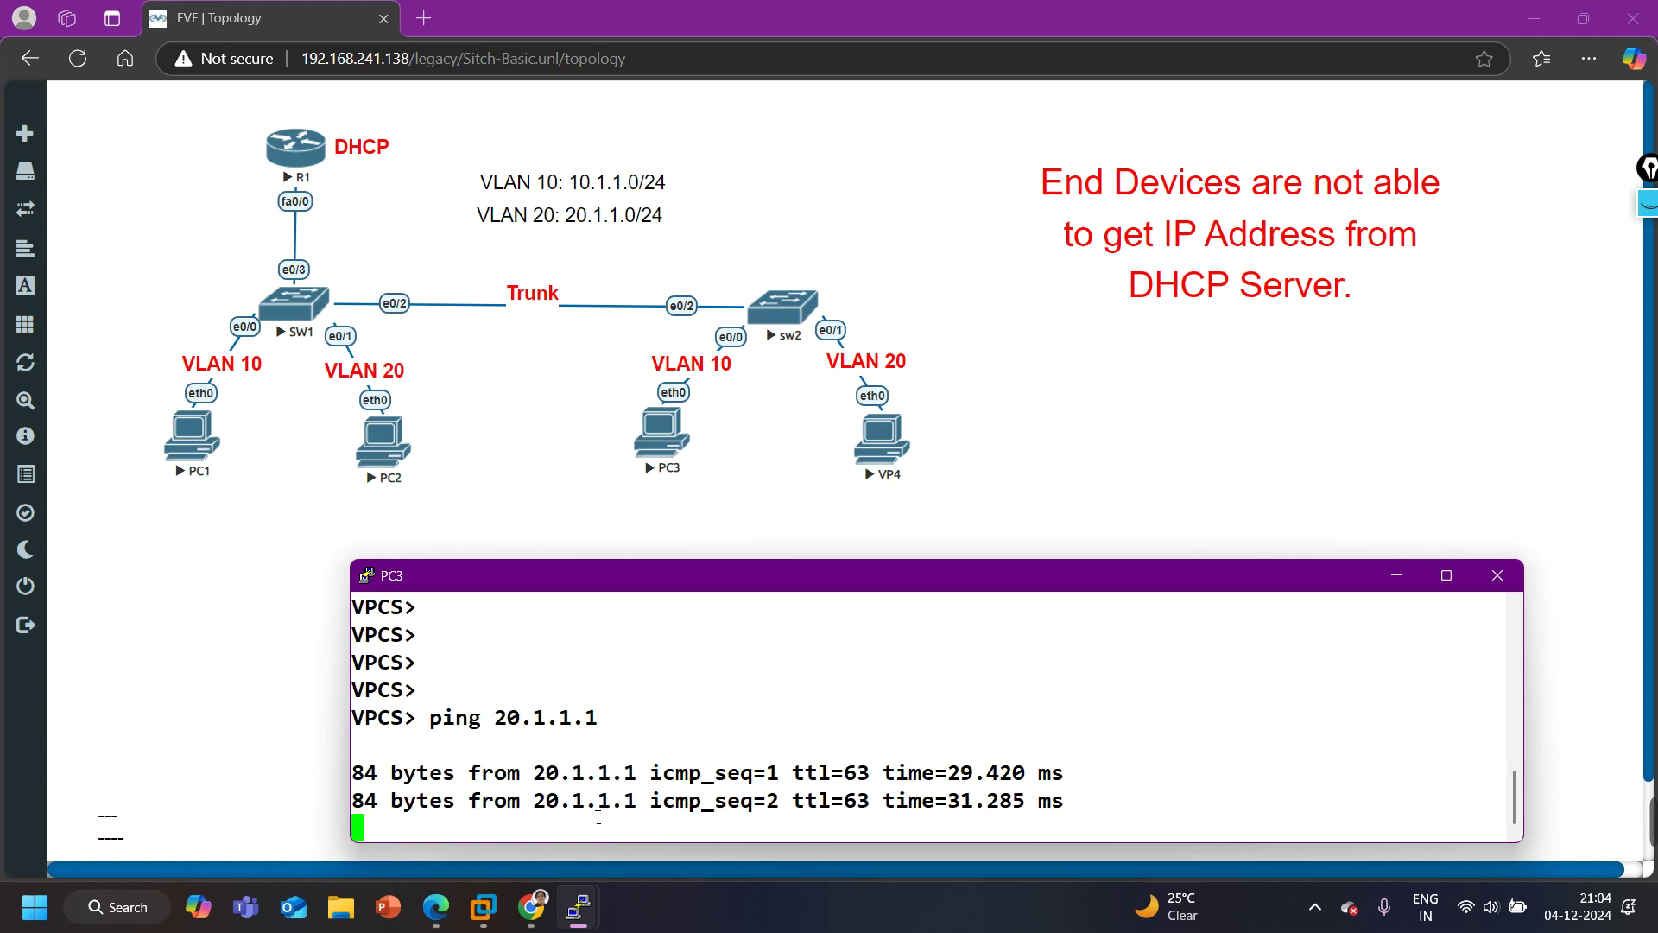
{"action": "key", "text": "ctrl+c"}
Open the VP4 console from the topology, move it below the diagram, and request an address with ip dhcp
{"action": "left_click", "coordinate": [883, 439]}
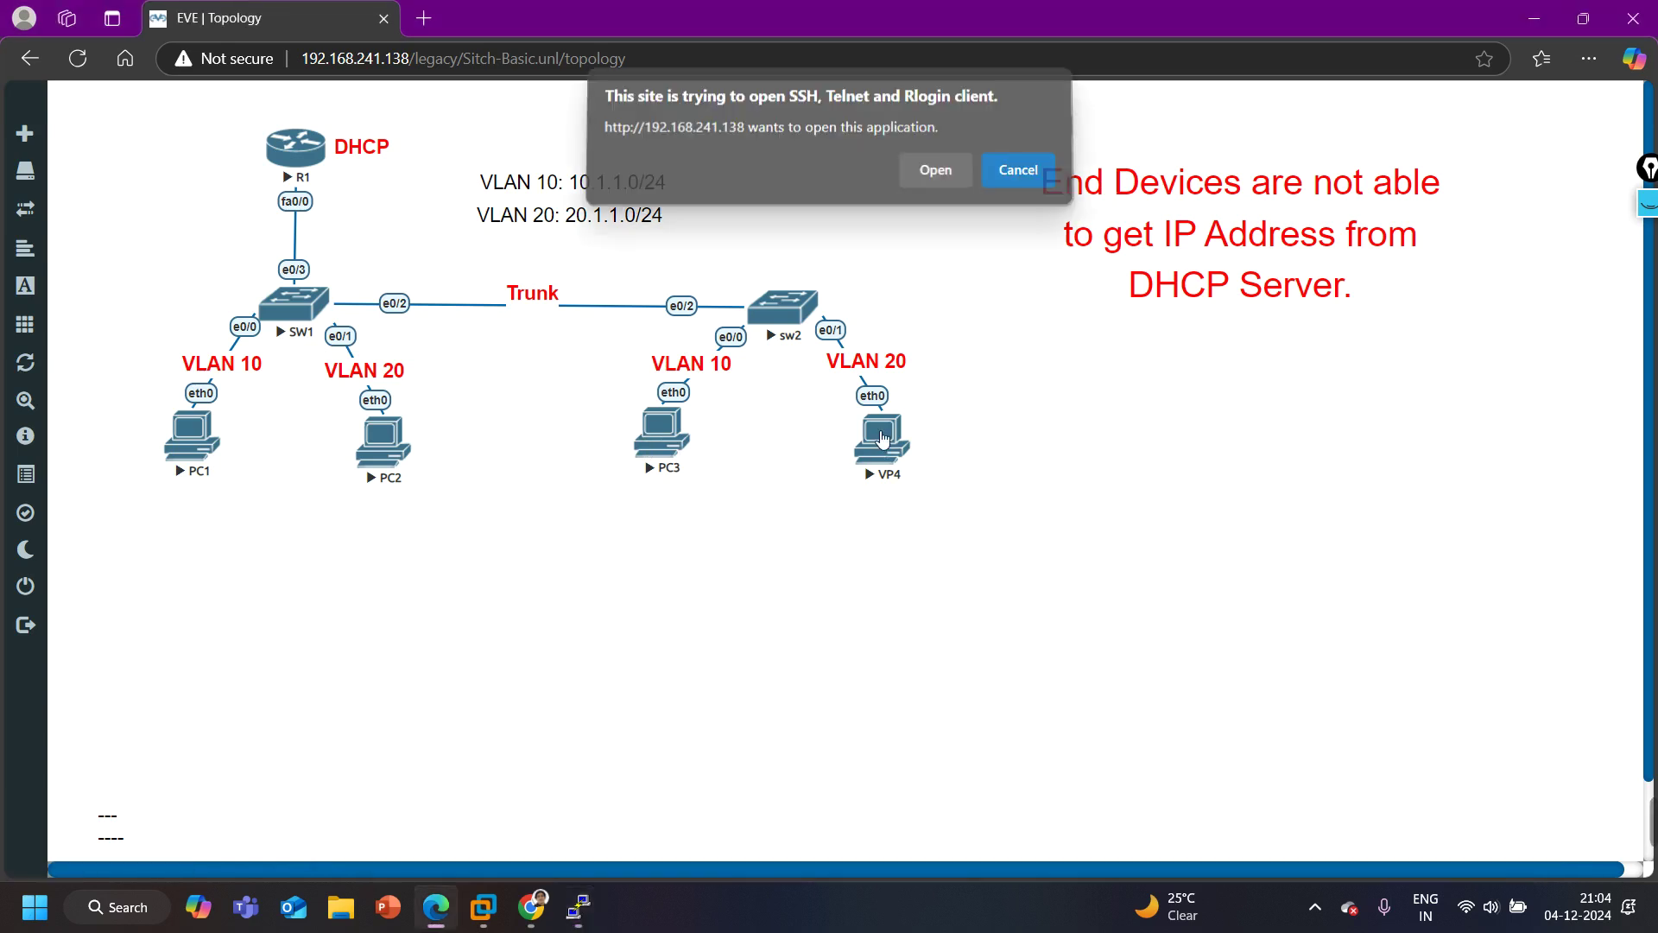
{"action": "left_click", "coordinate": [936, 171]}
{"action": "left_click_drag", "start_coordinate": [785, 167], "coordinate": [1004, 563]}
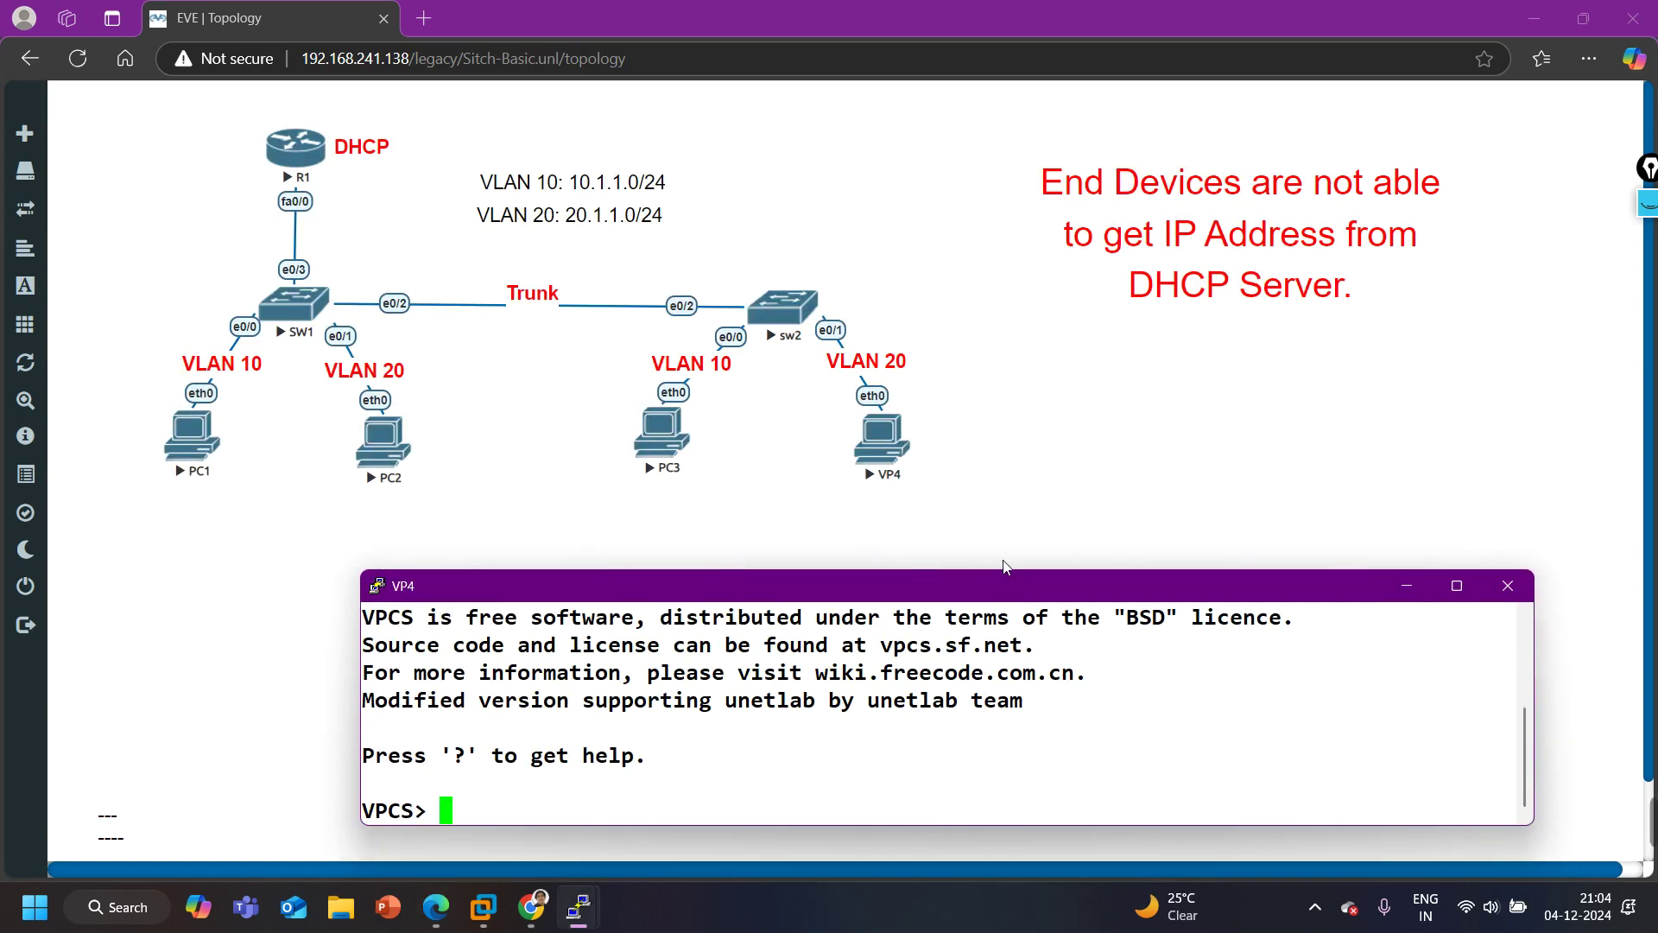
{"action": "type", "text": "ip dhcp"}
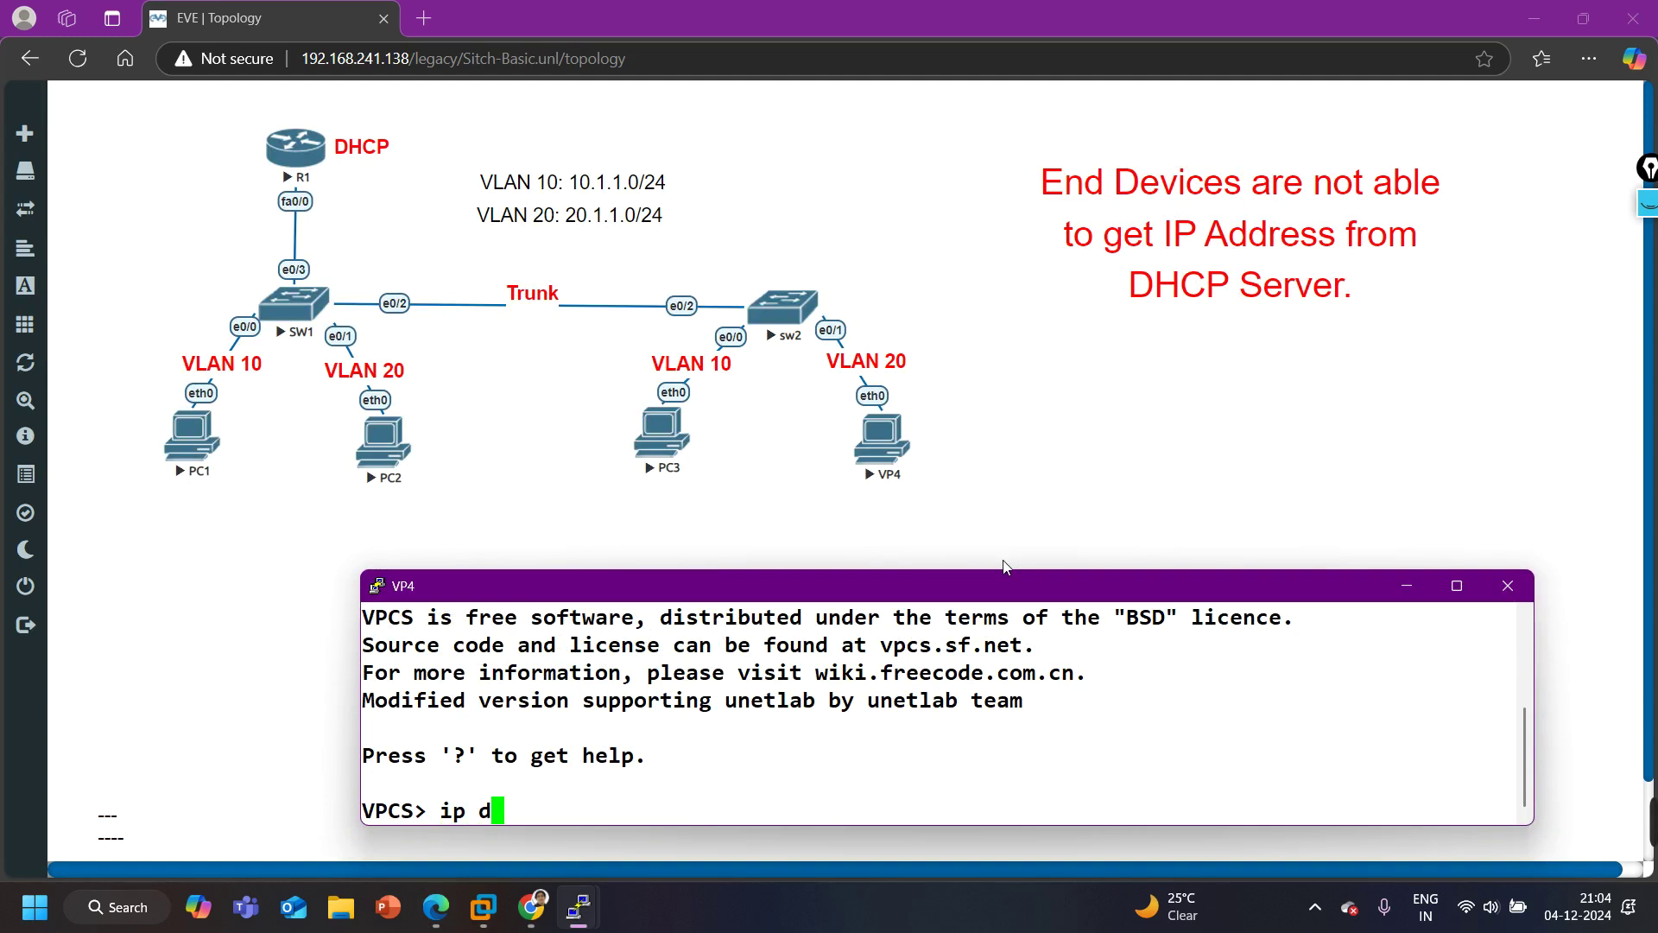
{"action": "key", "text": "Return"}
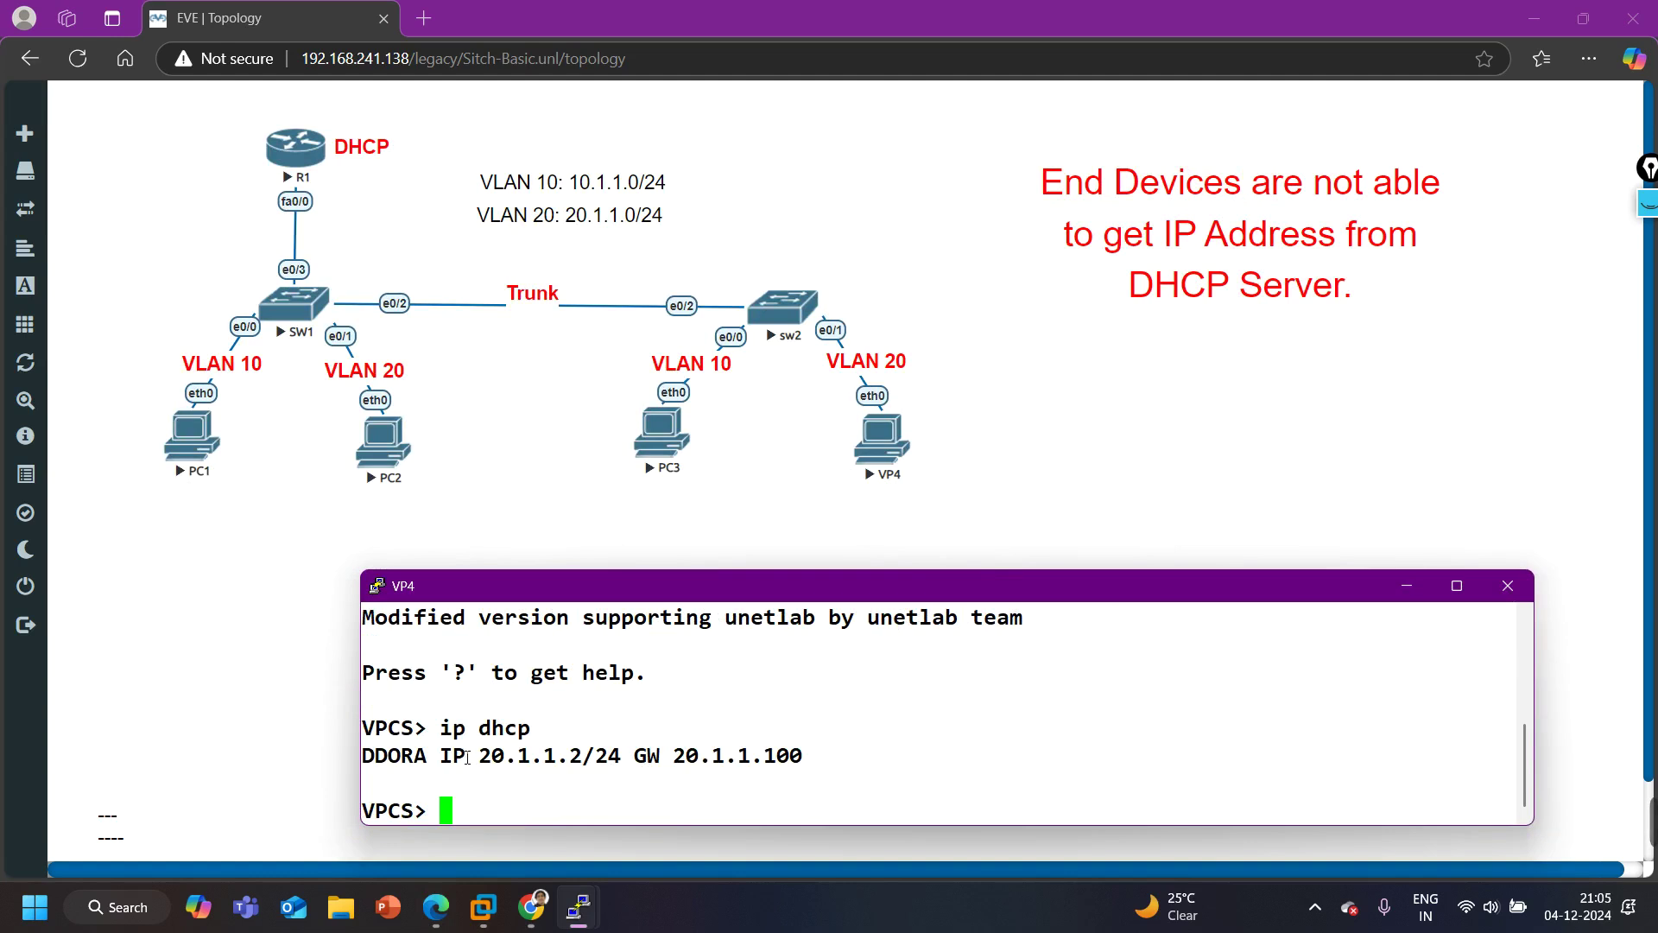
Ping PC1 at 10.1.1.2 from VP4 and stop the ping after a few replies
{"action": "key", "text": "Return"}
{"action": "type", "text": "pi"}
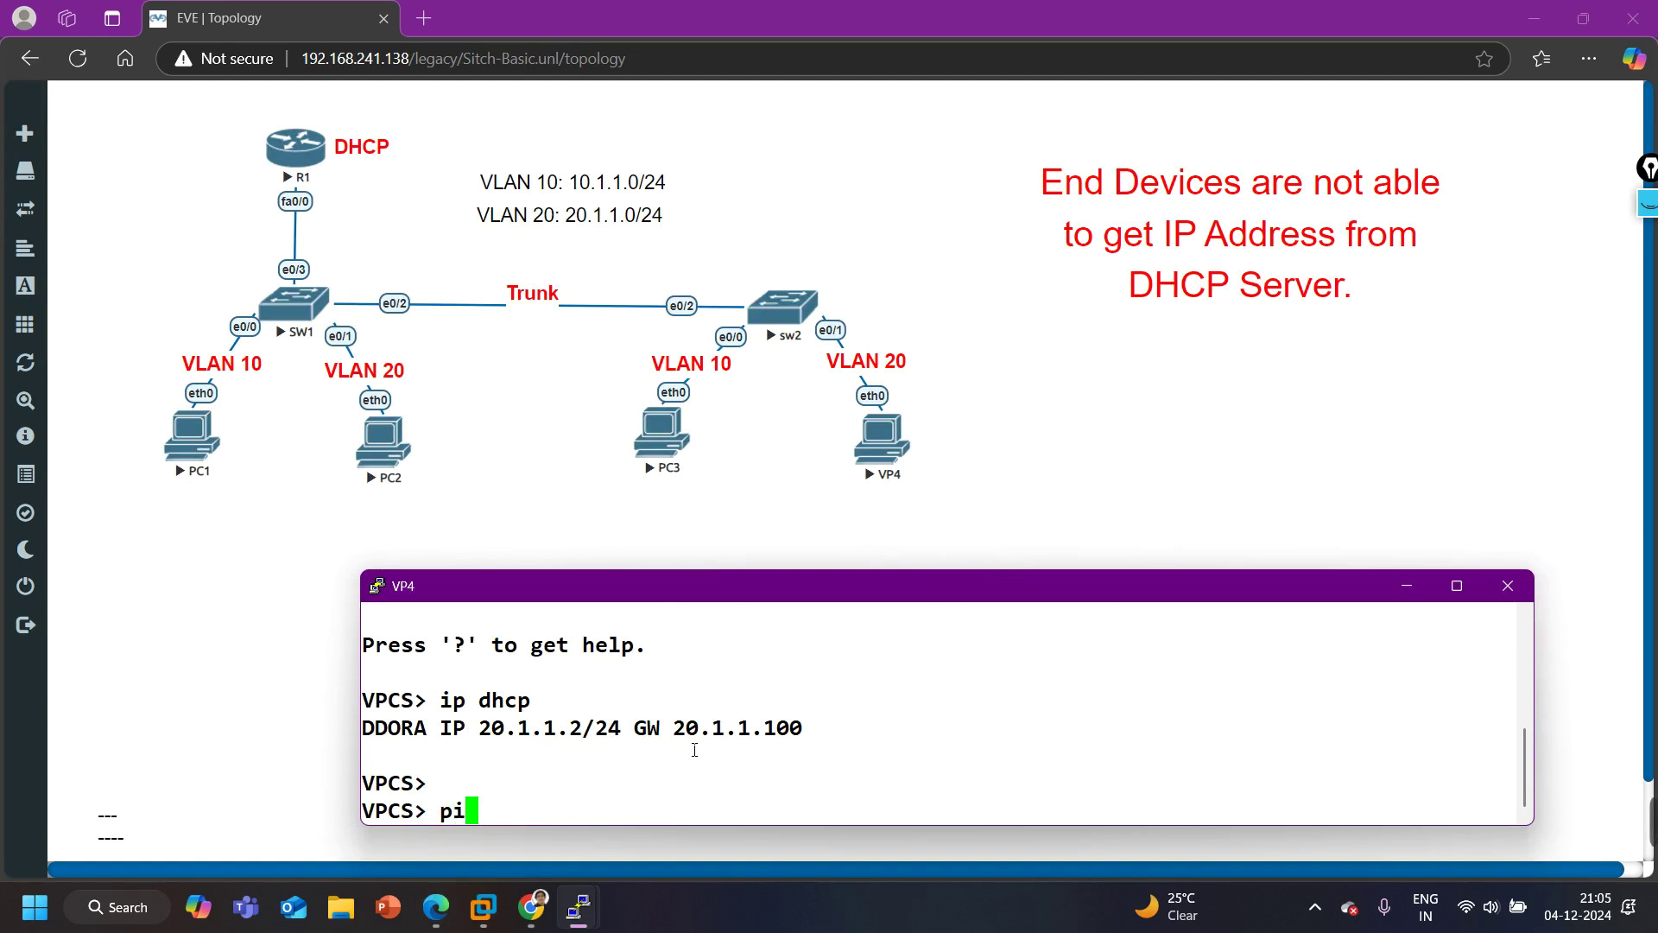
{"action": "type", "text": "ng 10.1.1.2"}
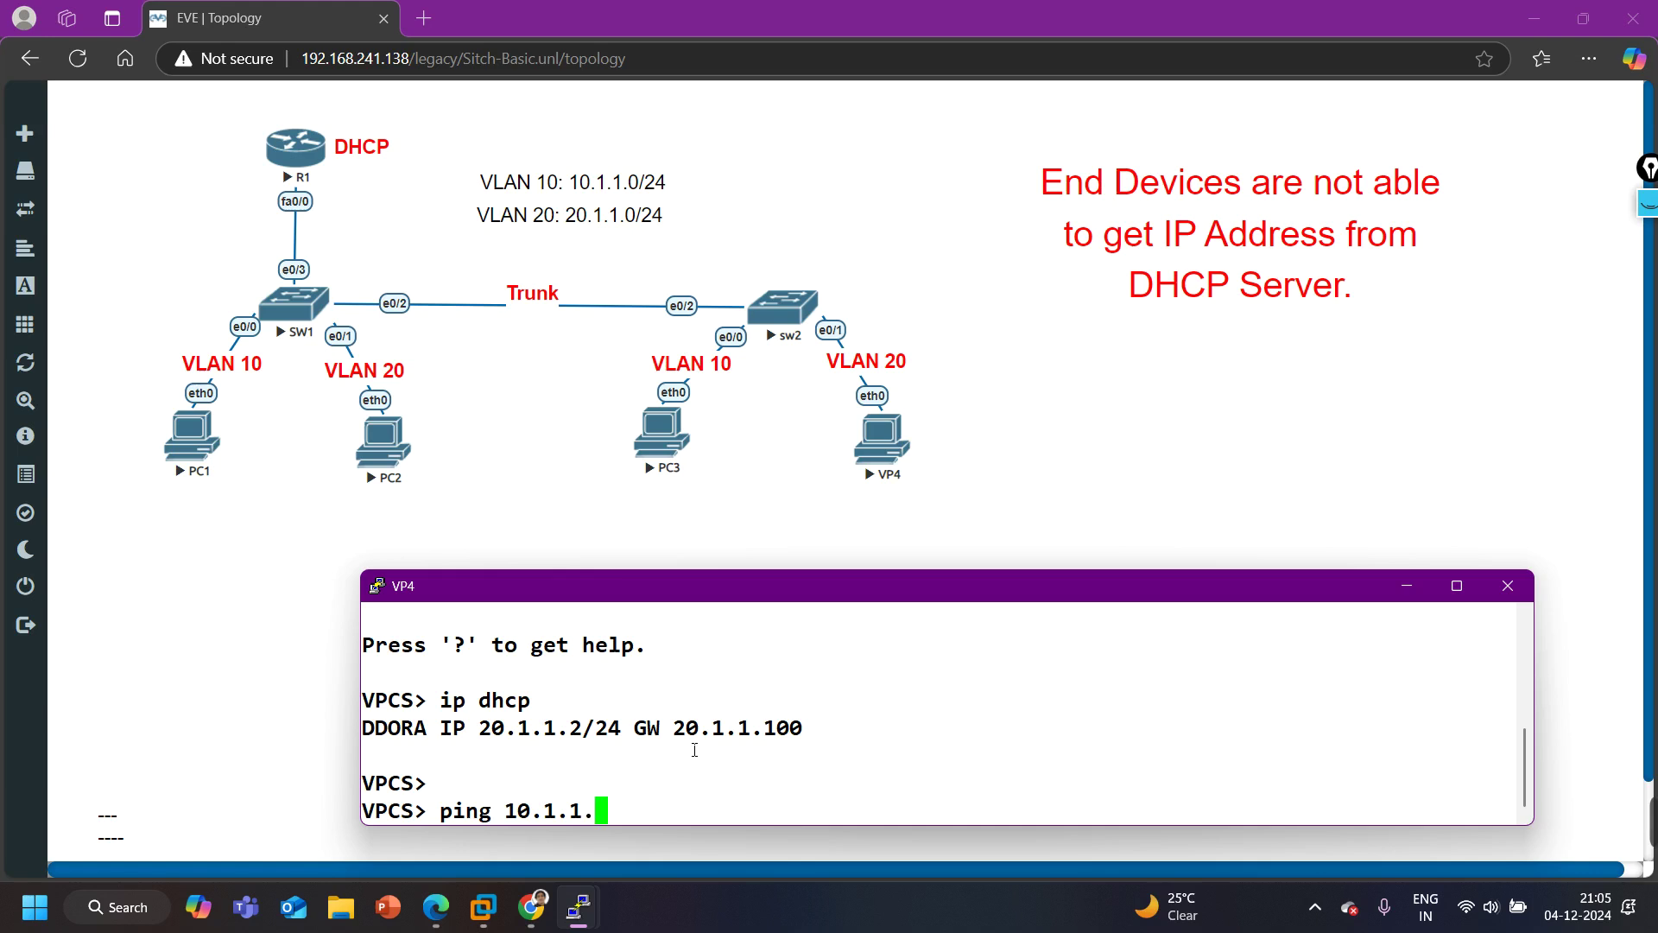
{"action": "key", "text": "Return"}
{"action": "key", "text": "ctrl+c"}
{"action": "key", "text": "Return"}
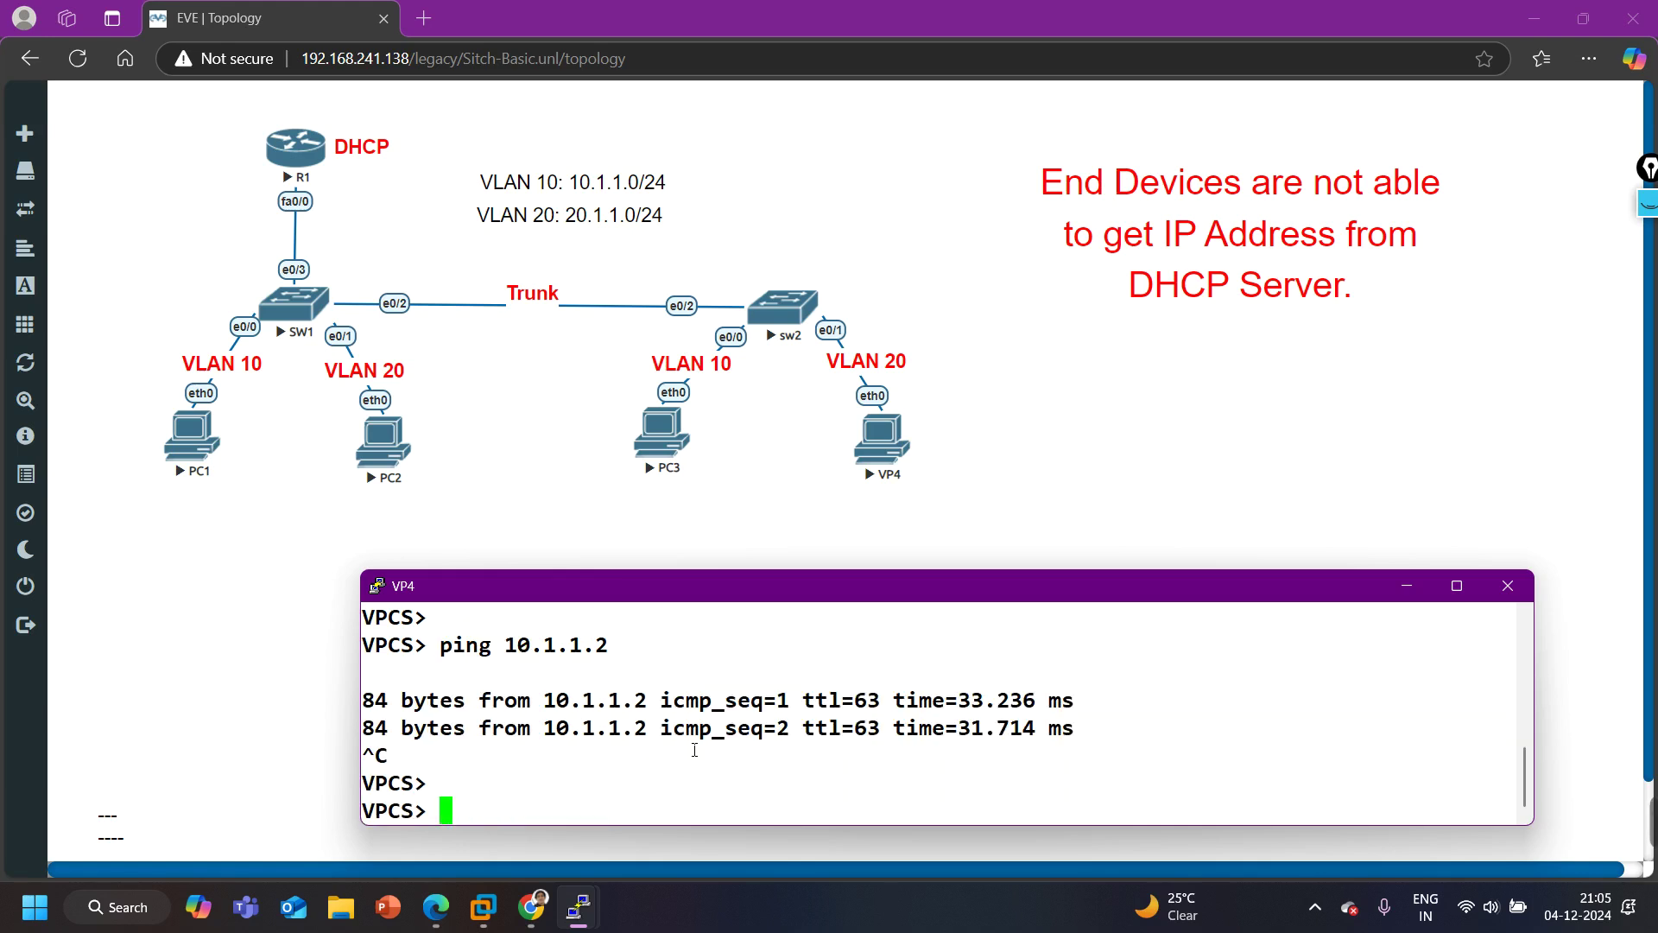
Ping the VLAN 20 host 20.1.1.1 from VP4 and stop the ping after a few replies
{"action": "type", "text": "ping 20.1.1.1"}
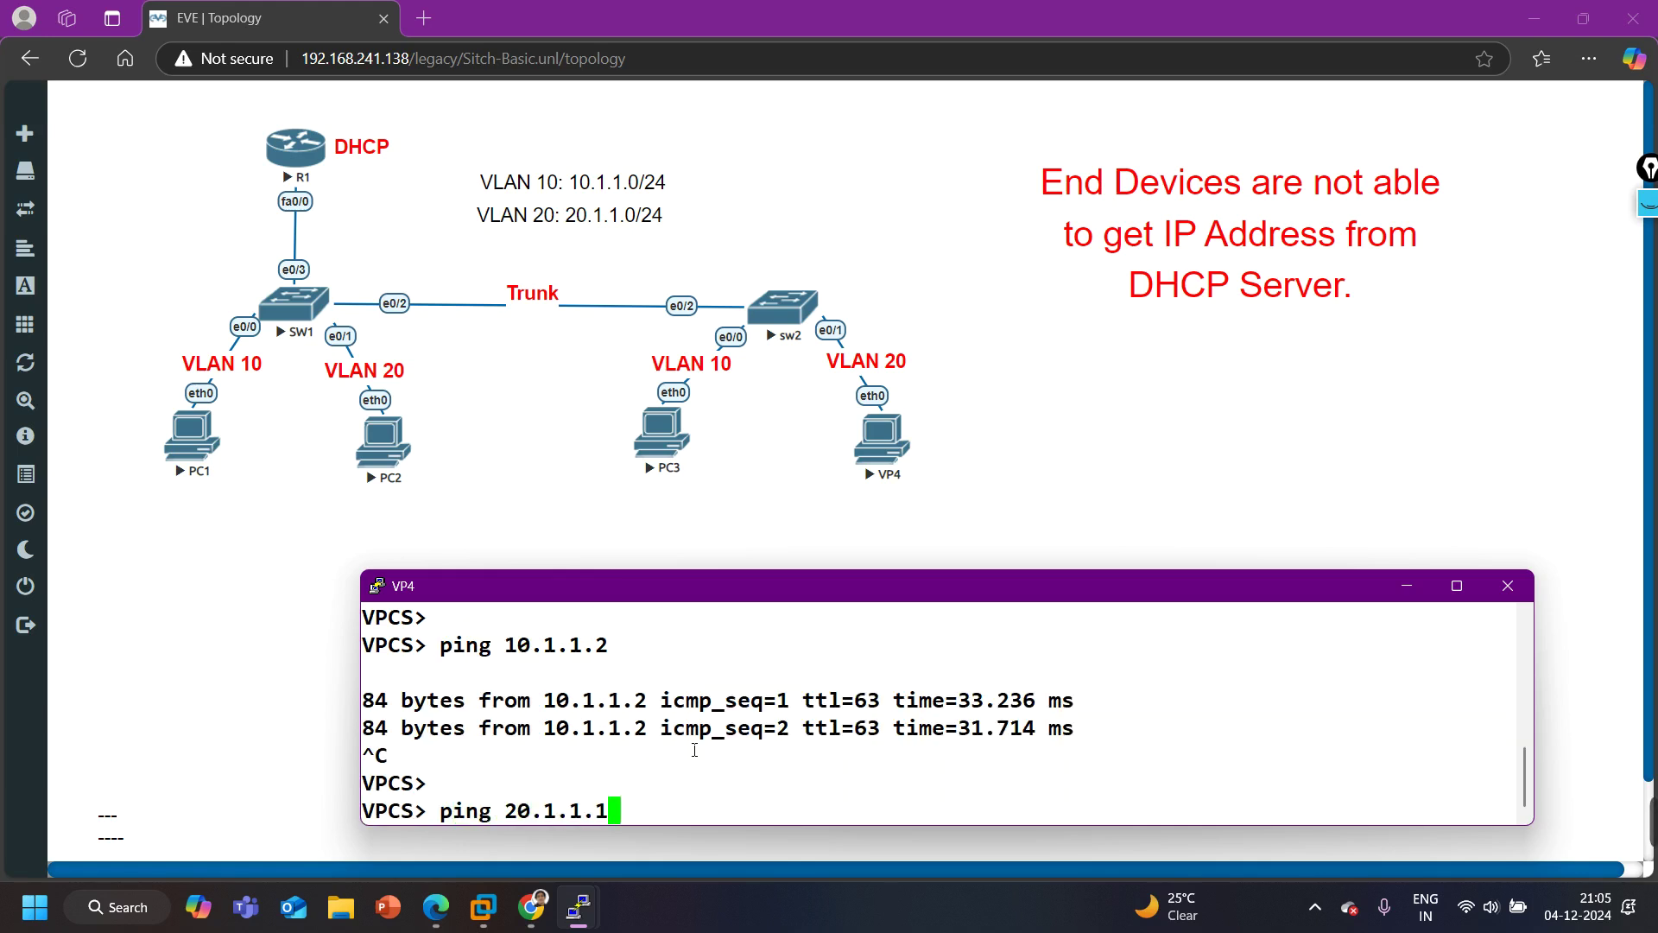
{"action": "key", "text": "Return"}
{"action": "key", "text": "ctrl+c"}
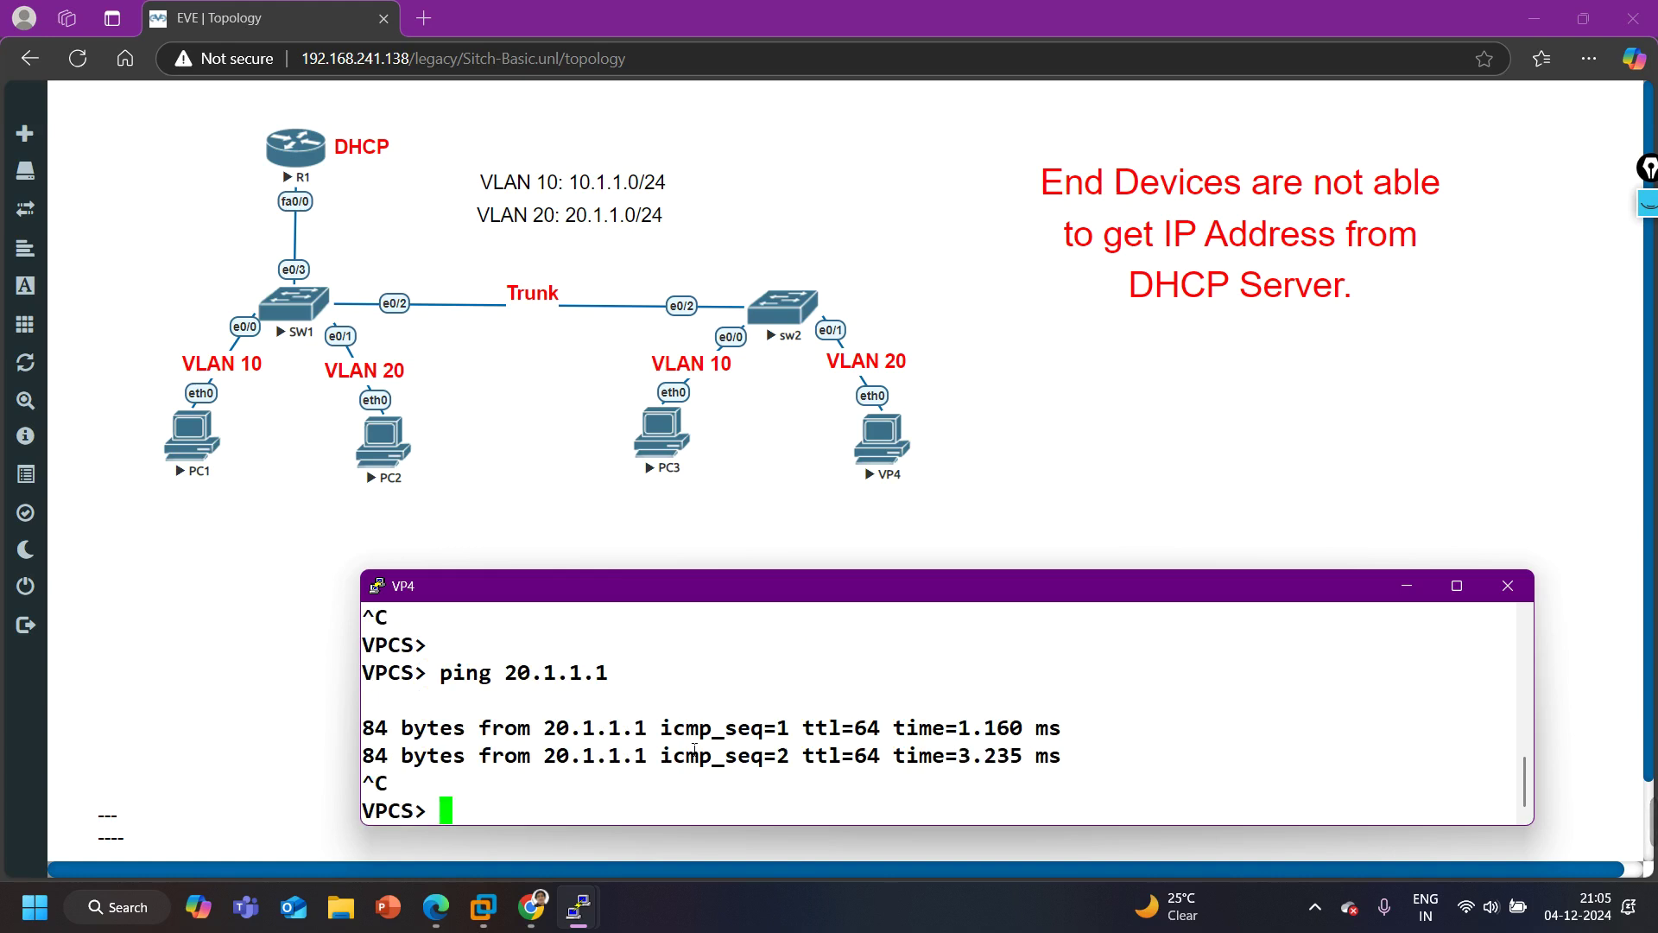
{"action": "key", "text": "Return"}
Ping the VLAN 10 host 10.1.1.3 from VP4 and stop the ping after a few replies
{"action": "type", "text": "ping 10.1.1.3"}
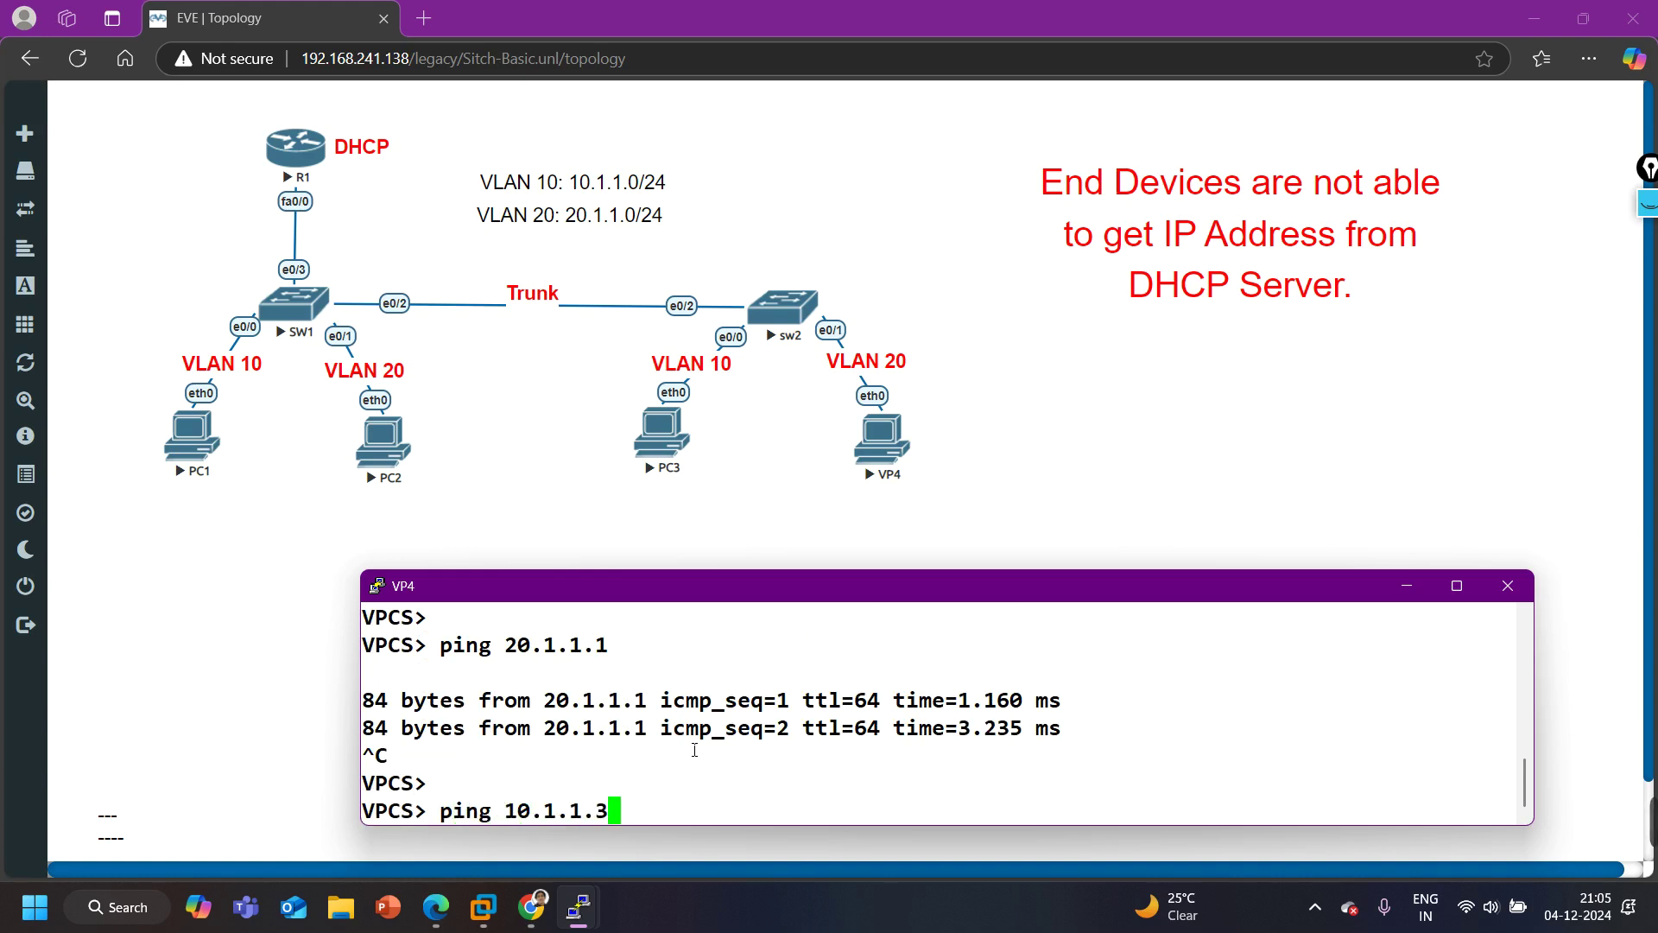
{"action": "key", "text": "Return"}
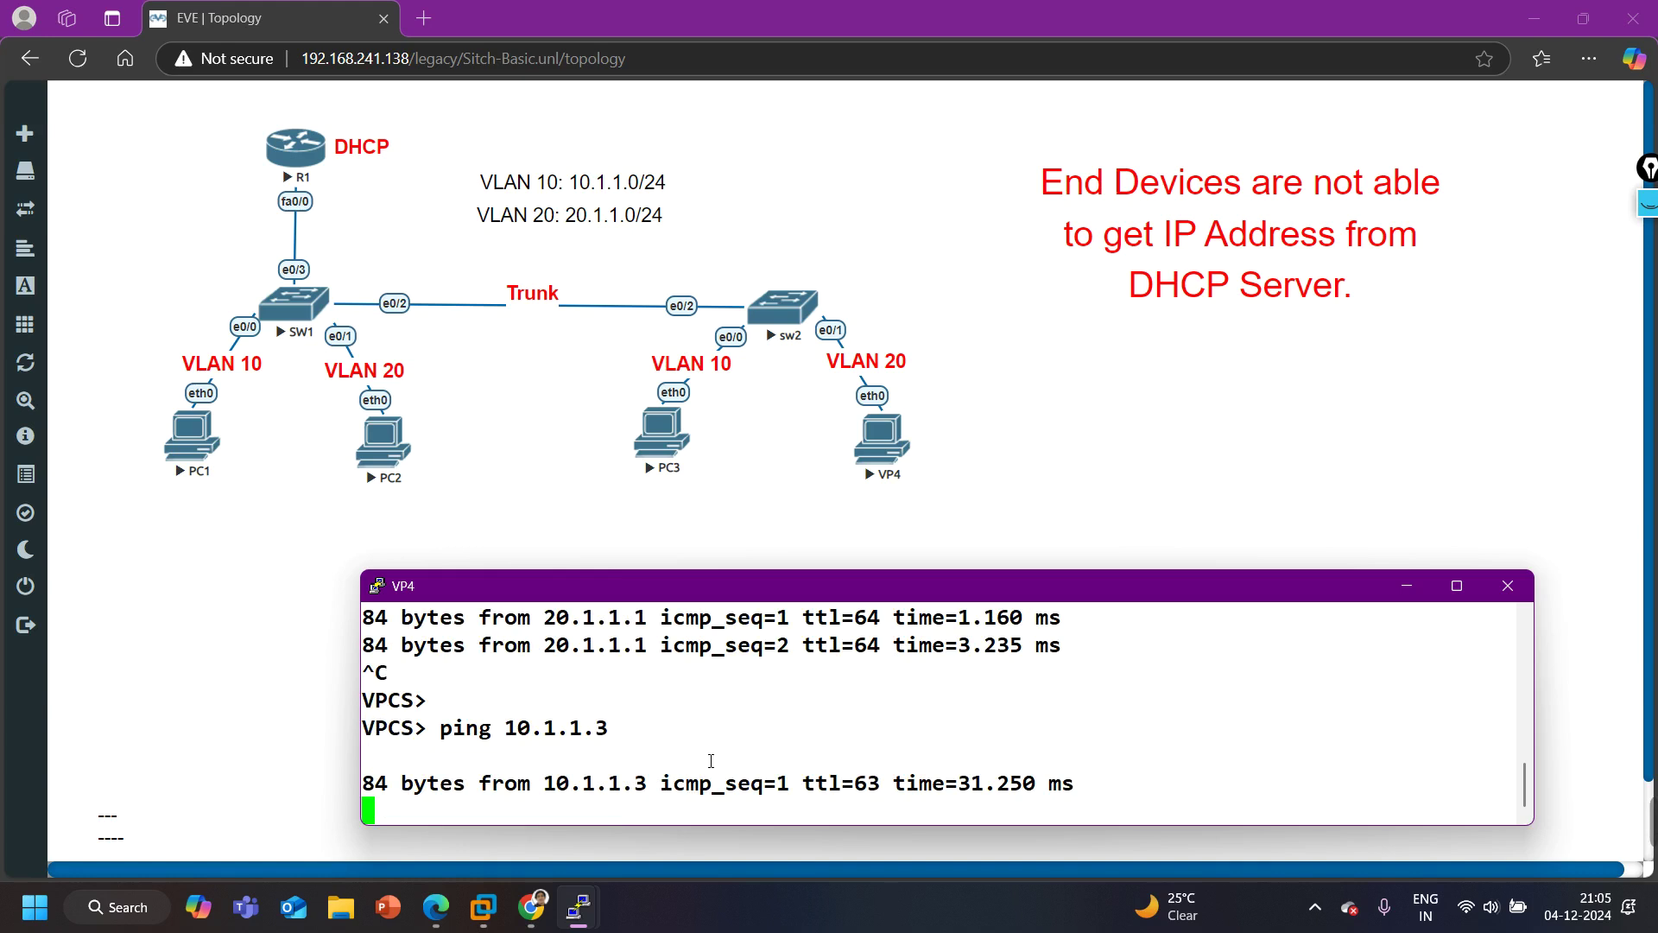
{"action": "key", "text": "ctrl+c"}
{"action": "key", "text": "Return"}
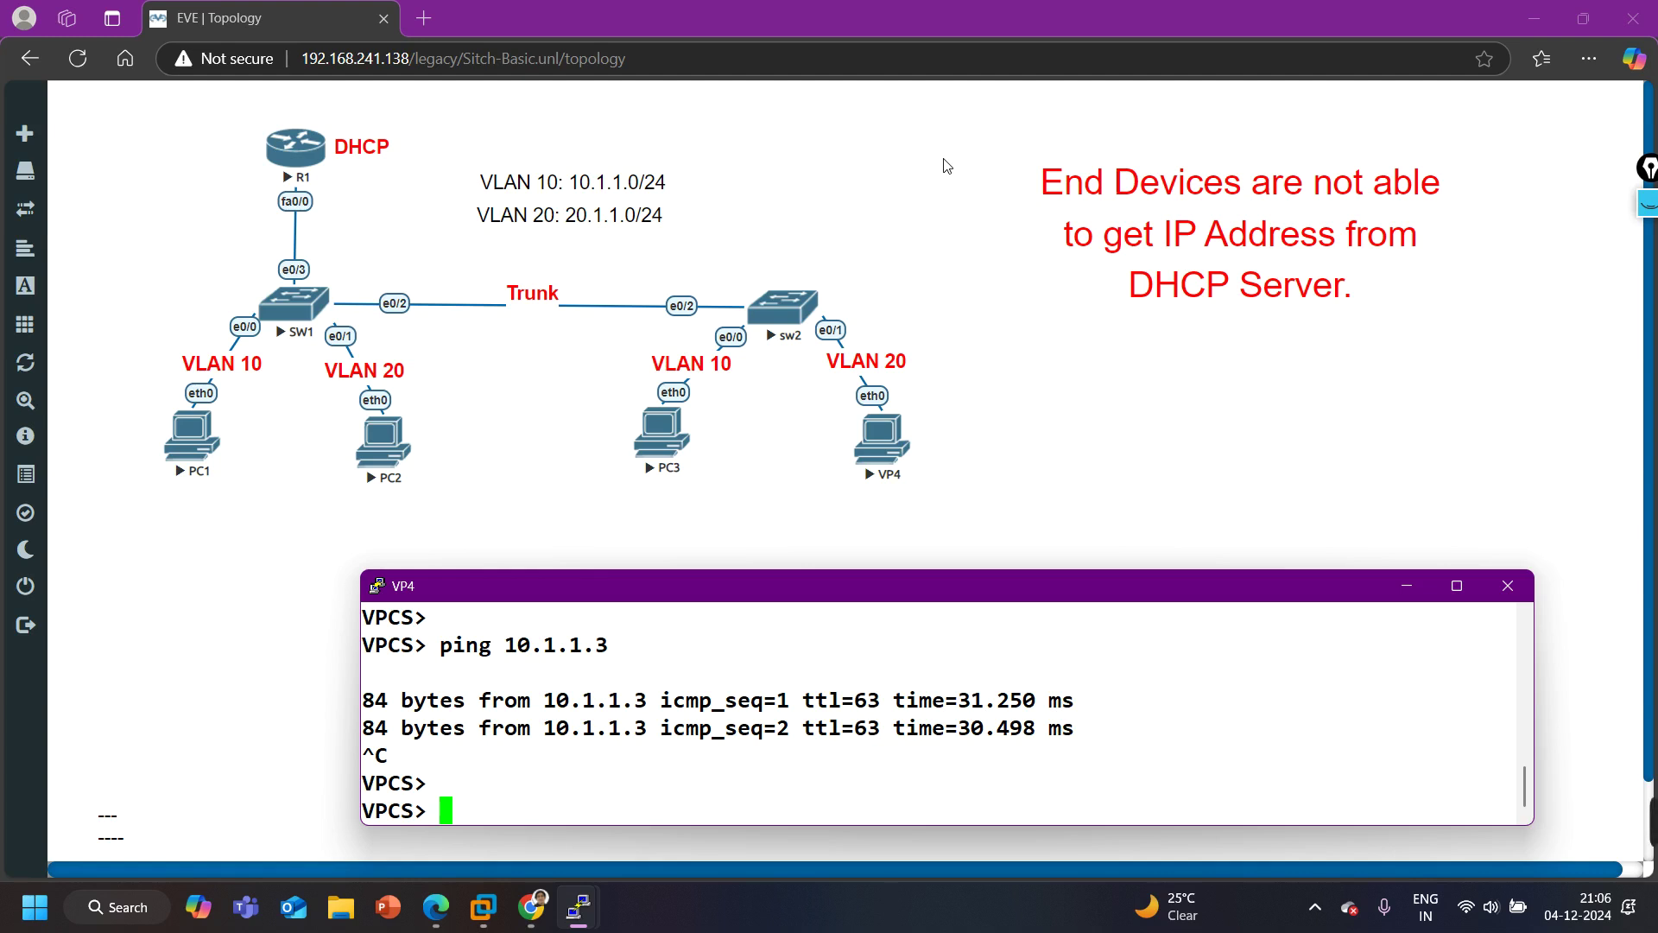
{"action": "mouse_move", "coordinate": [1653, 820]}
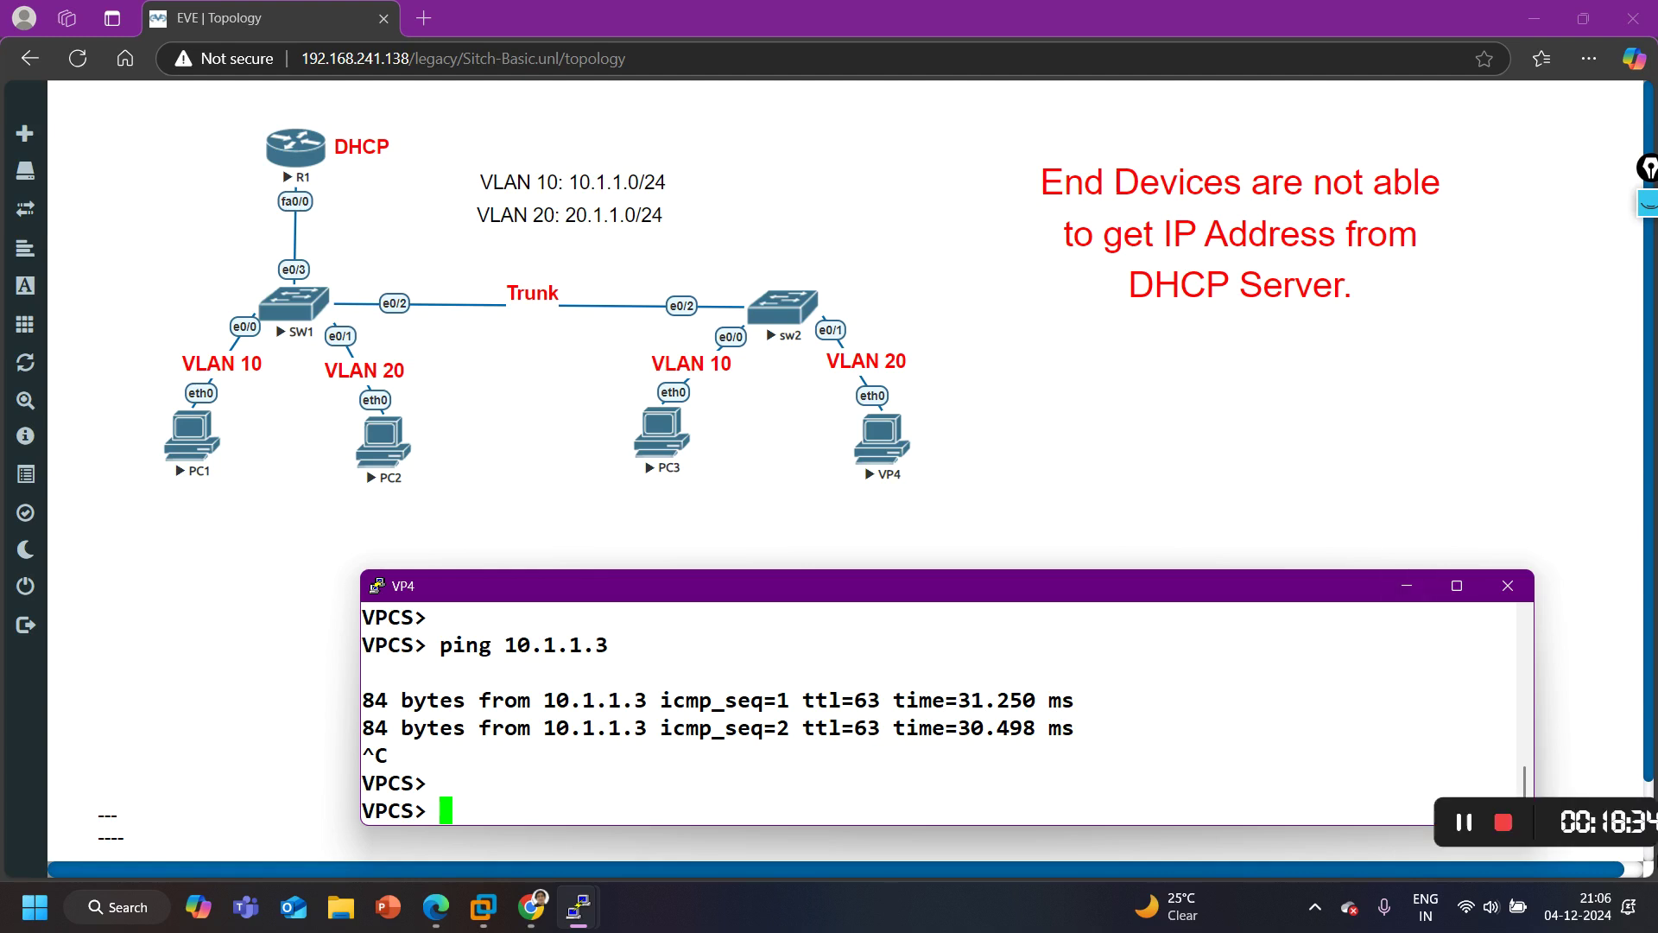